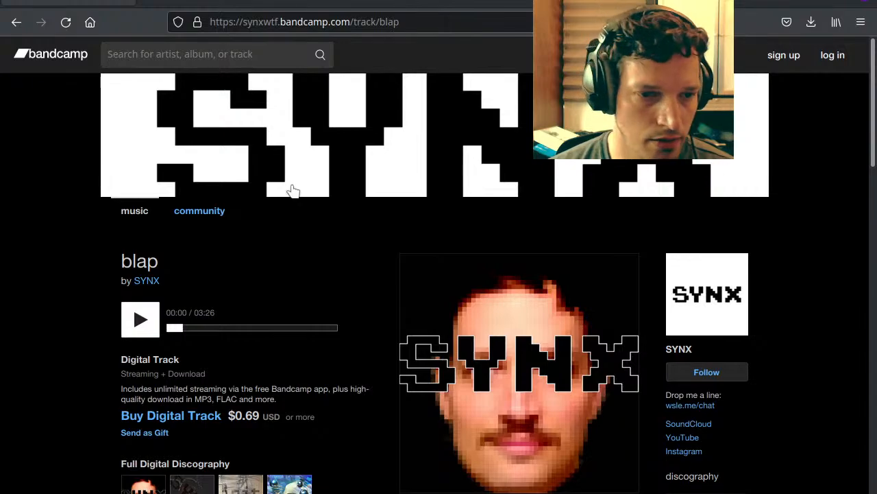
Step: Look over the Bandcamp page for the track blap by SYNX, including its web address
scroll(350, 259, down, 5)
scroll(349, 259, up, 5)
scroll(350, 261, down, 6)
scroll(350, 262, up, 5)
scroll(348, 258, up, 3)
scroll(348, 258, down, 2)
scroll(349, 259, up, 2)
scroll(349, 258, down, 2)
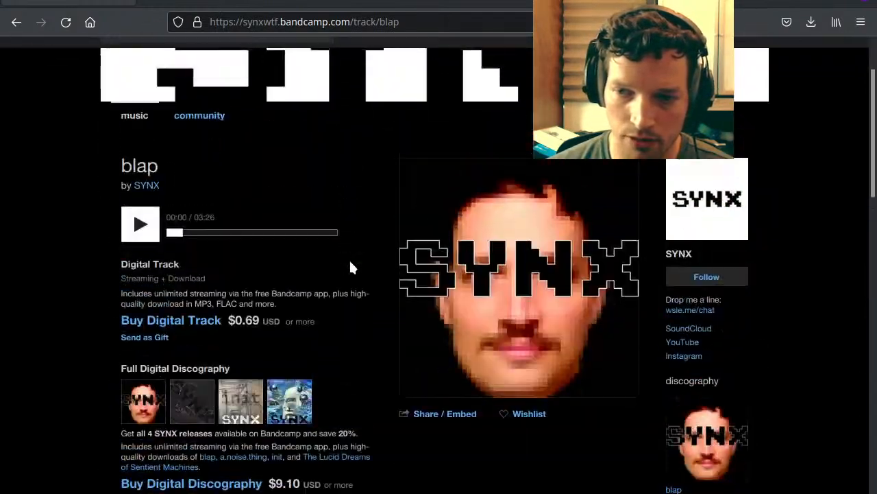
scroll(349, 258, up, 3)
click(406, 21)
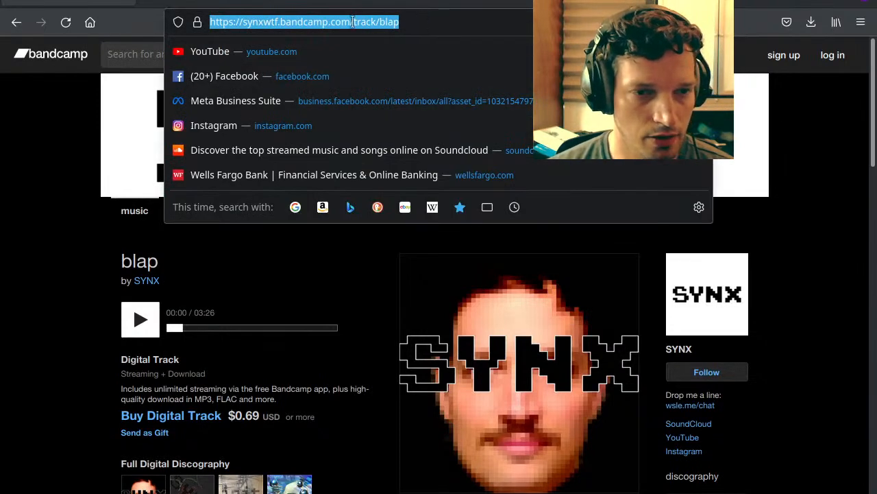
Step: Switch to the wsle.me site and look over its home page and featured post
click(308, 4)
scroll(416, 261, up, 15)
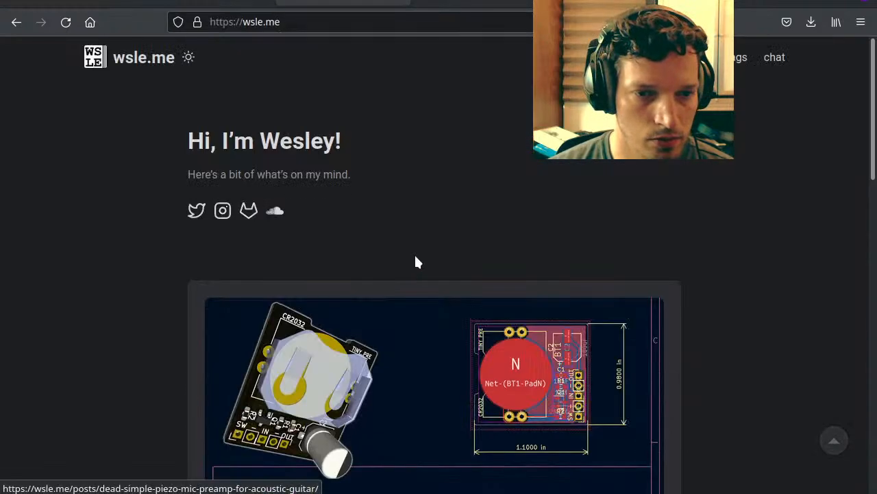
click(303, 24)
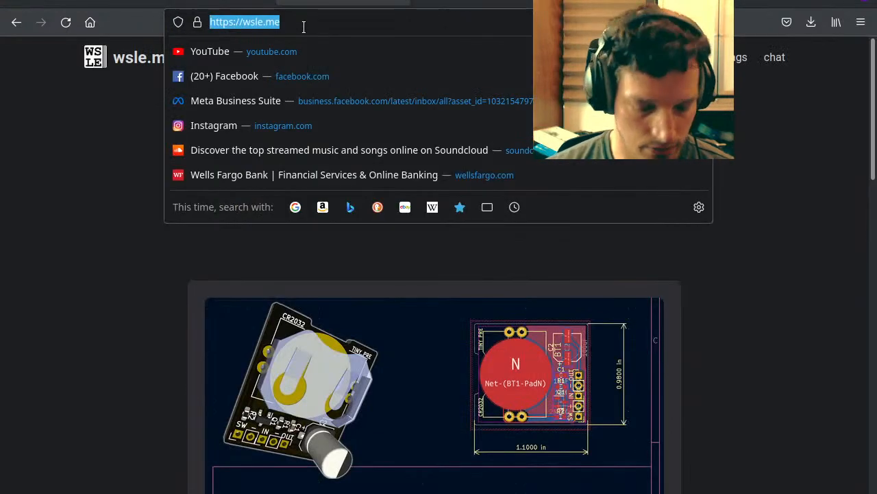
key(alt+Tab)
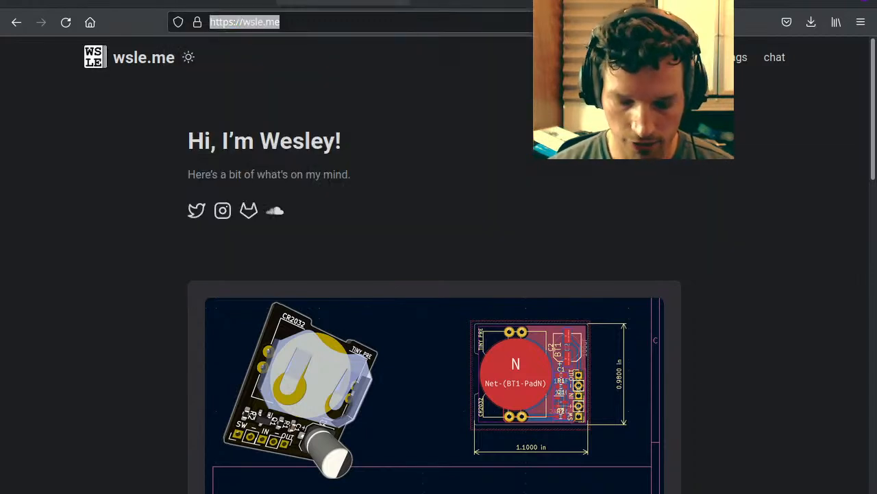
scroll(516, 140, down, 15)
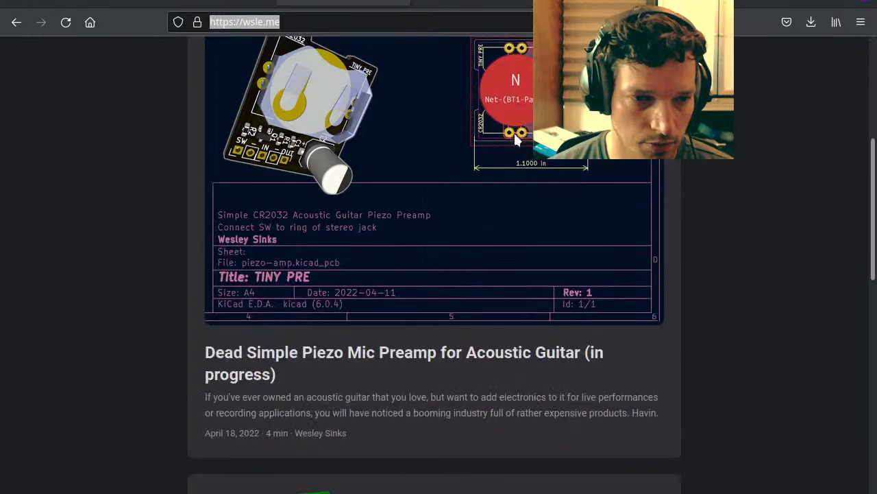
scroll(551, 226, up, 15)
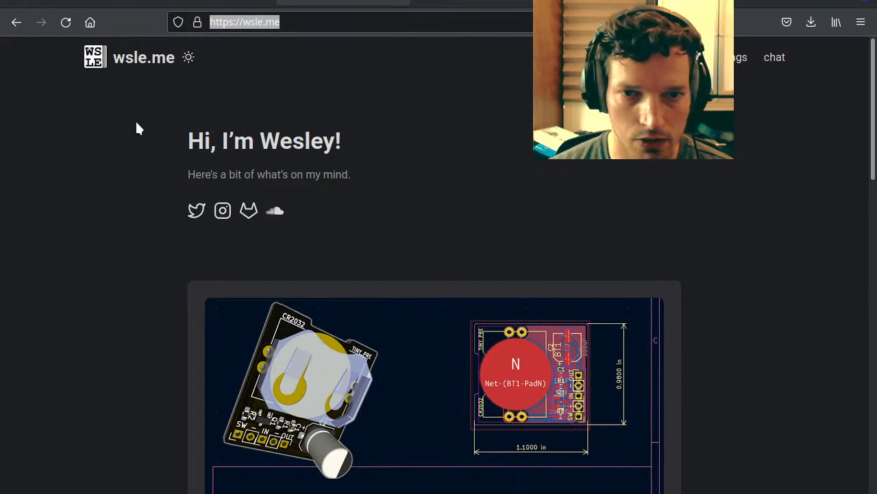
Step: Switch to SunVox and add a Sampler module in the free space before the SIDECHAIN module
click(363, 92)
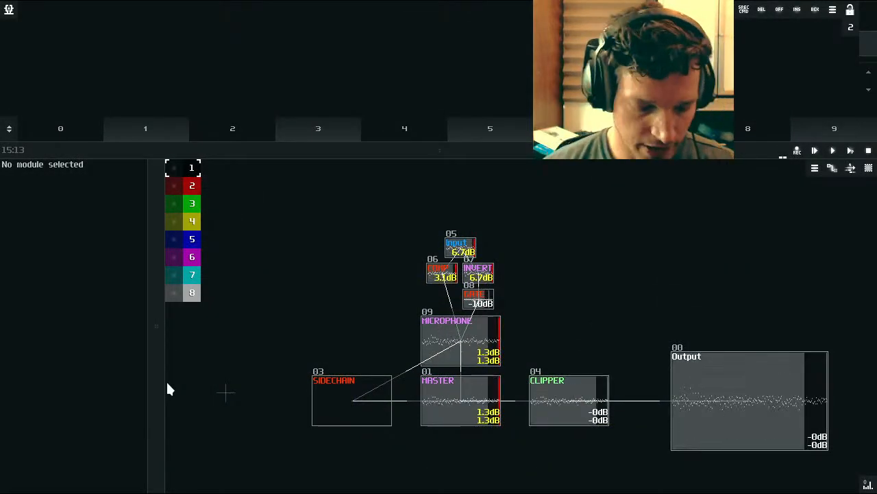
drag(246, 381, 303, 393)
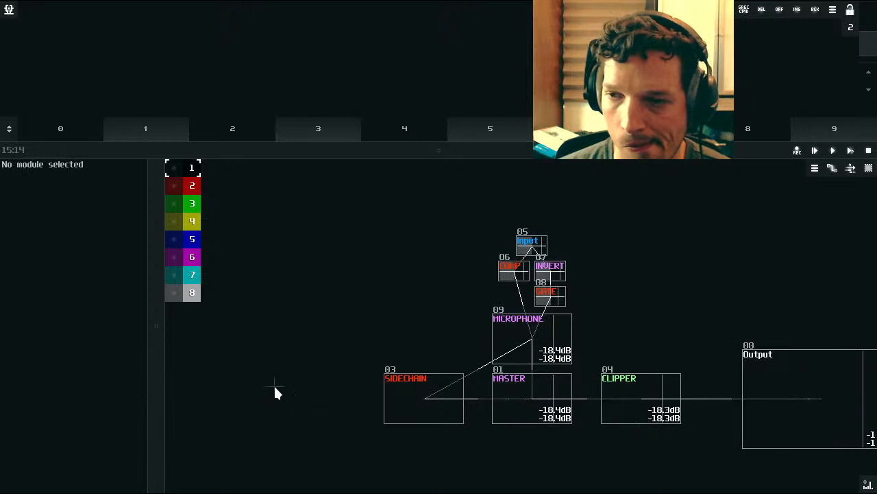
double_click(275, 386)
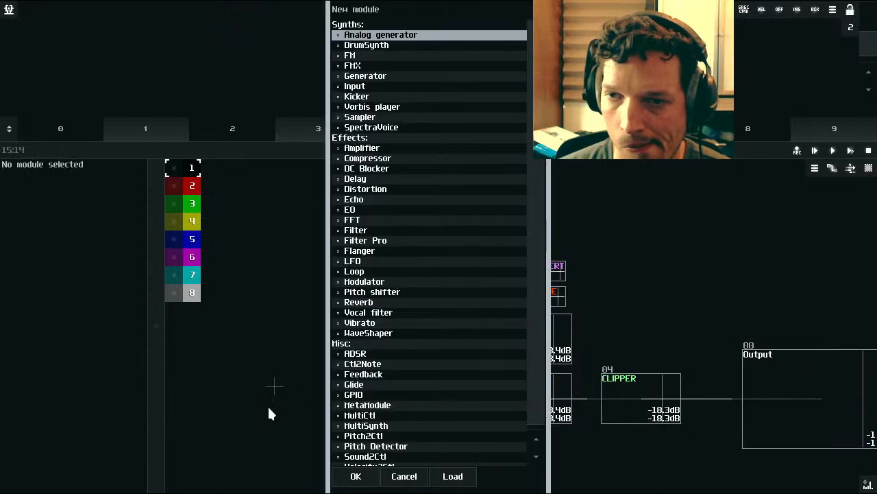
double_click(360, 117)
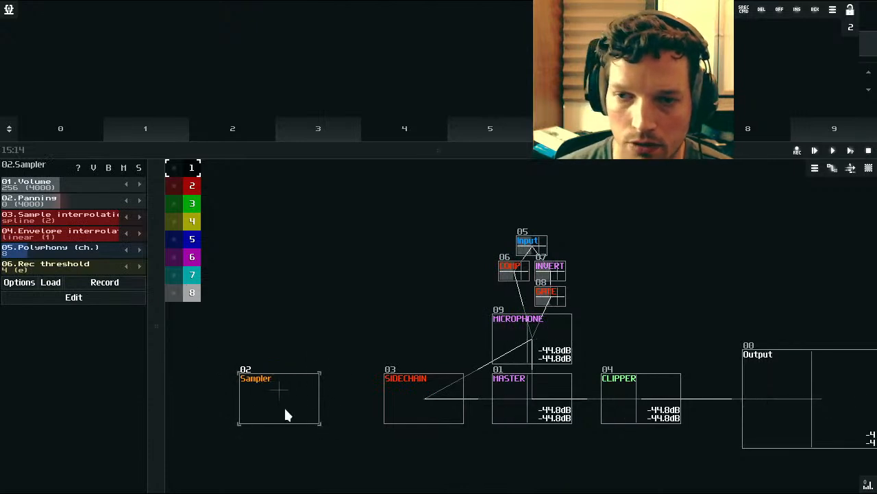
drag(279, 347, 313, 388)
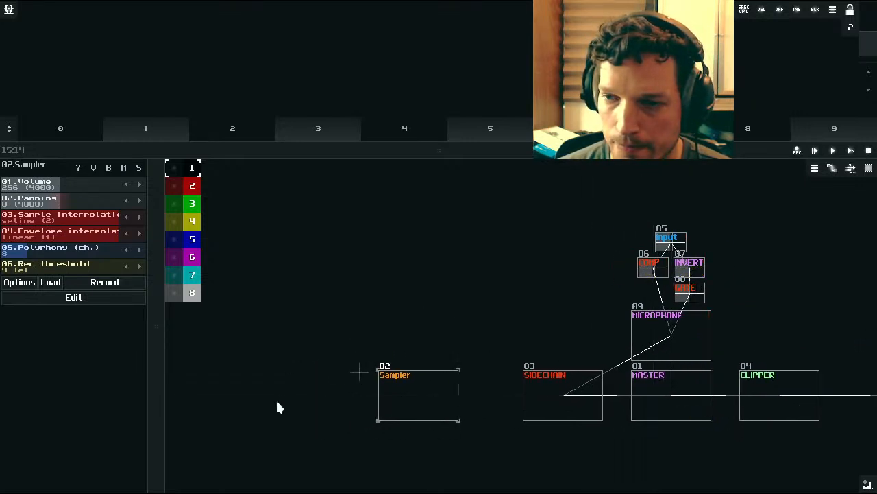
Step: Add a MultiSynth module before the Sampler and chain it through the Sampler into SIDECHAIN
double_click(306, 389)
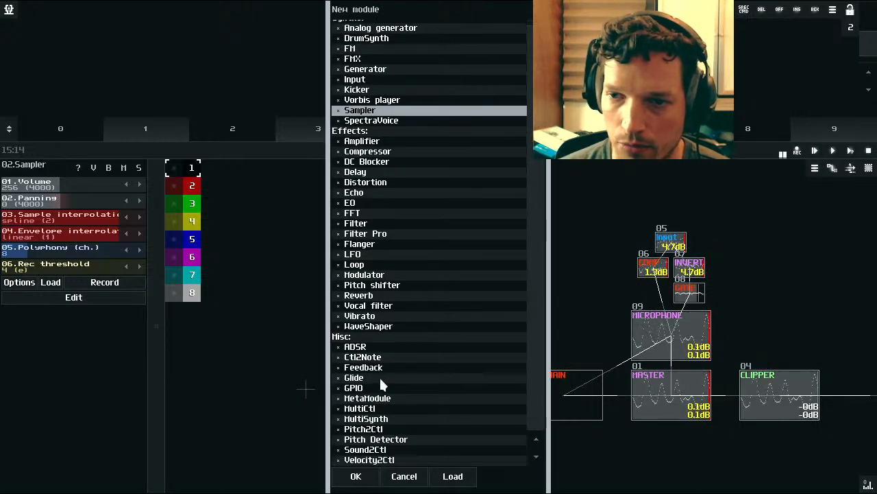
click(366, 419)
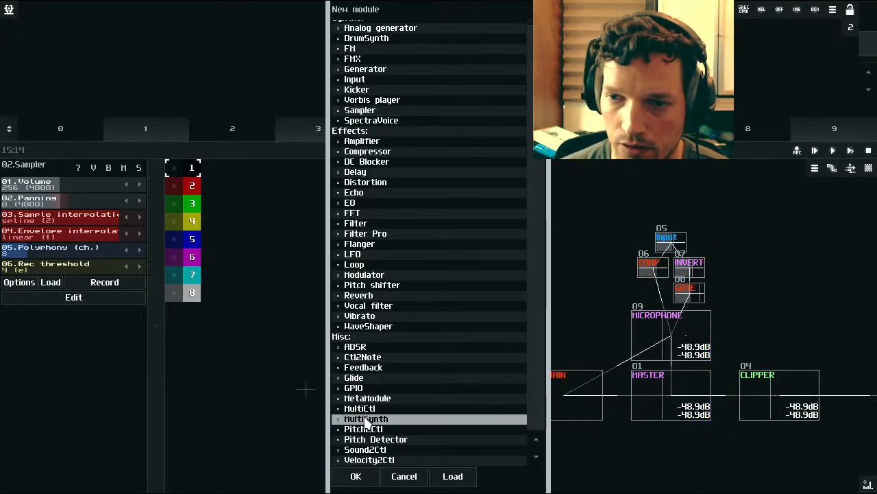
double_click(366, 419)
drag(320, 395, 423, 403)
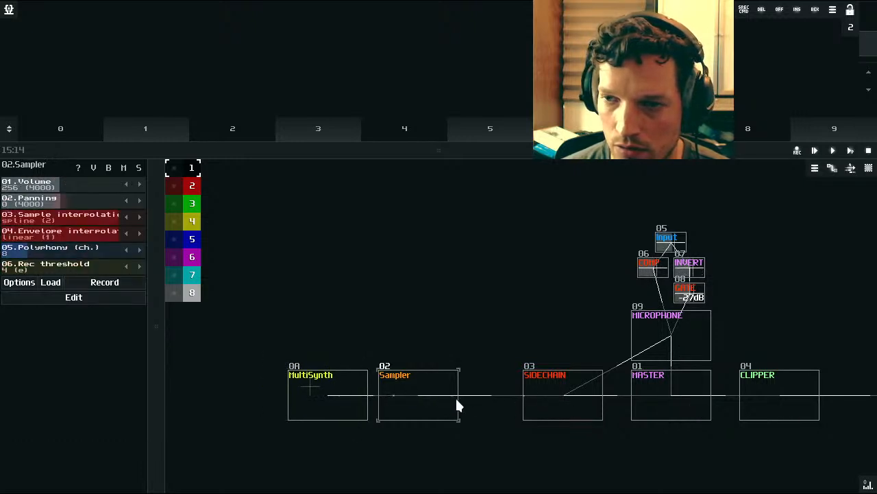
Step: Open sample loading for the Sampler and browse from Documents/Shared/samples to DrumSamples/Loops/ClassicBreaks
click(49, 283)
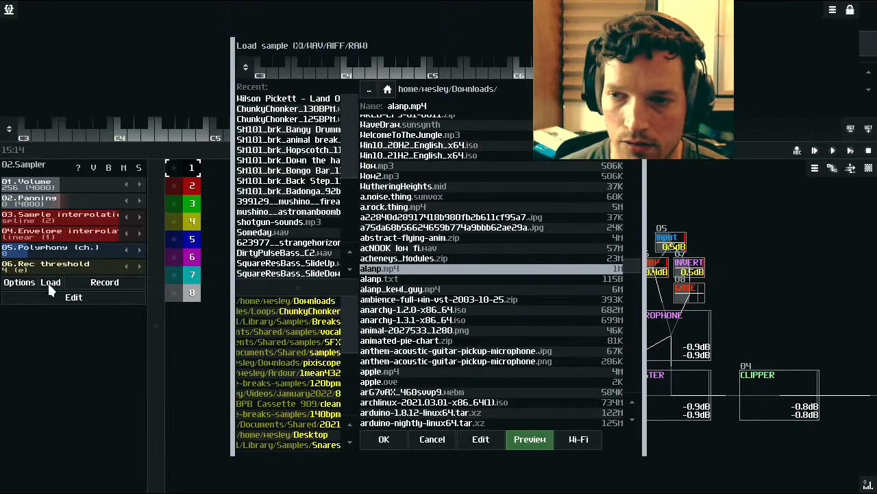
click(279, 322)
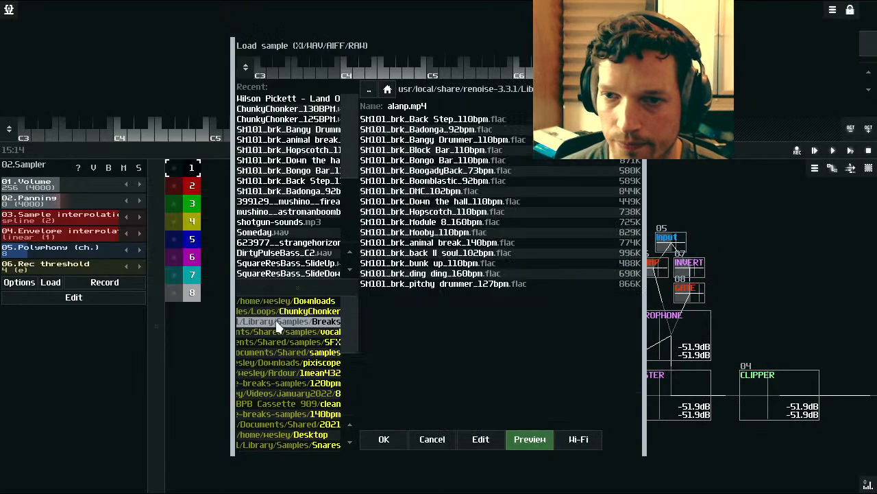
click(369, 91)
click(367, 90)
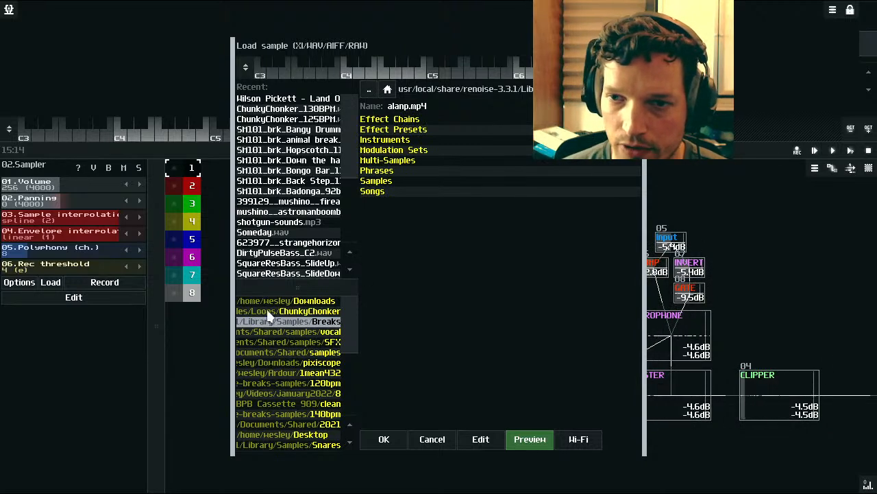
click(278, 351)
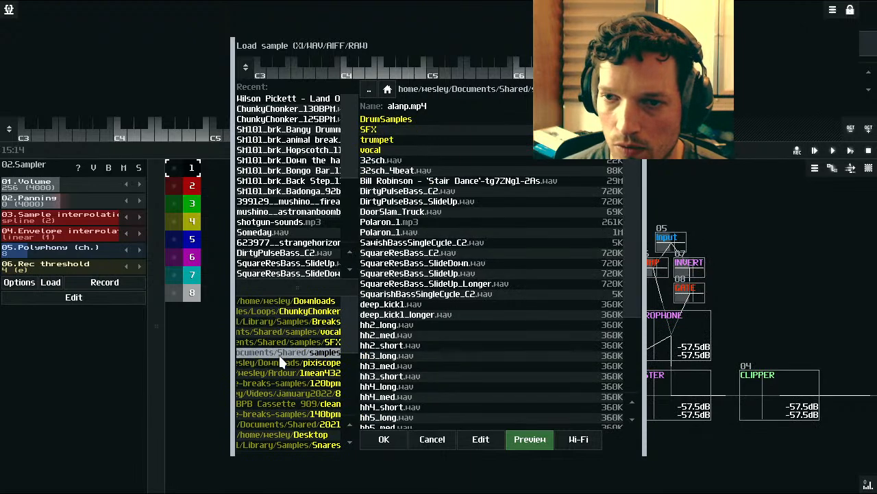
double_click(387, 120)
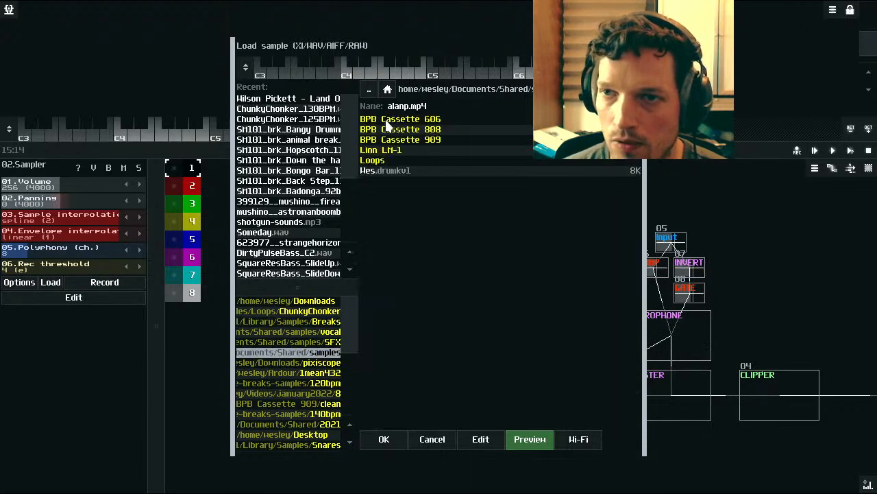
double_click(379, 161)
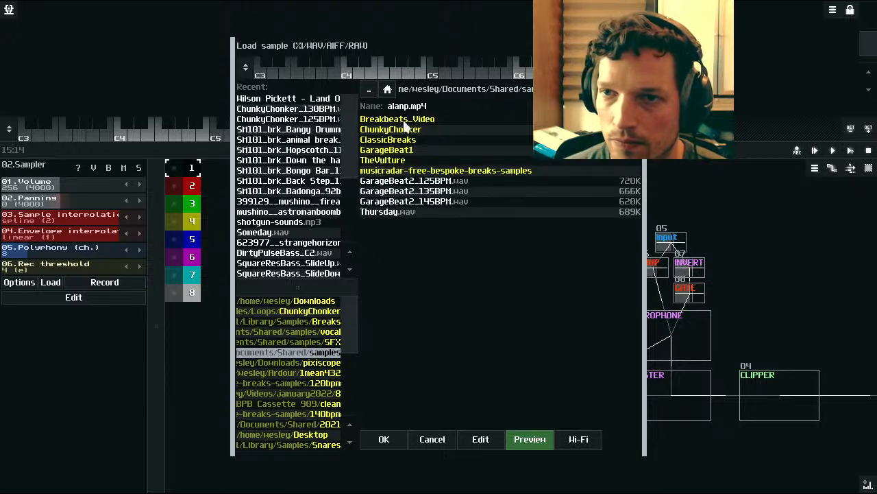
double_click(388, 142)
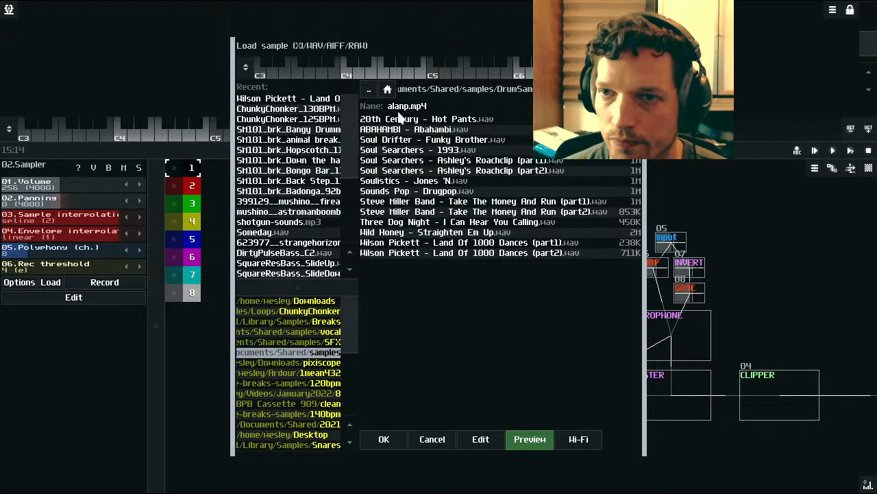
Step: Audition the drum breaks in the ClassicBreaks folder, from 20th Century - Hot Pants to Wilson Pickett - Land Of 1000 Dances (part2)
click(392, 122)
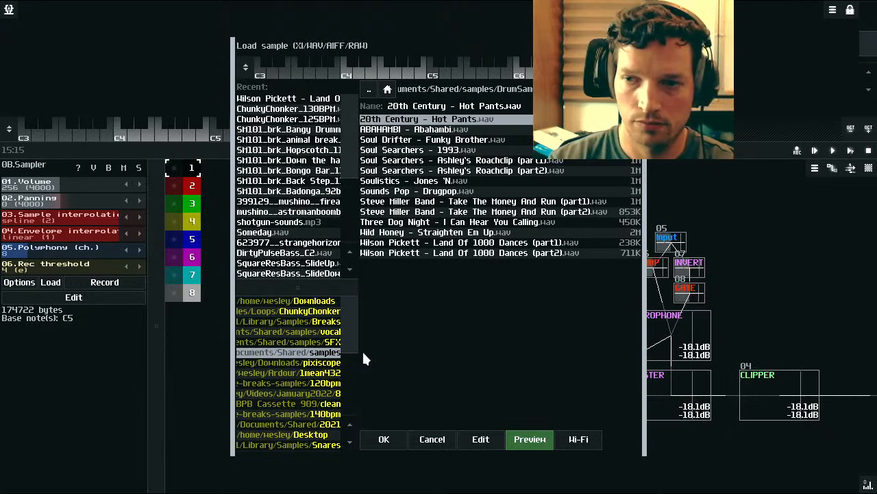
click(385, 130)
click(388, 139)
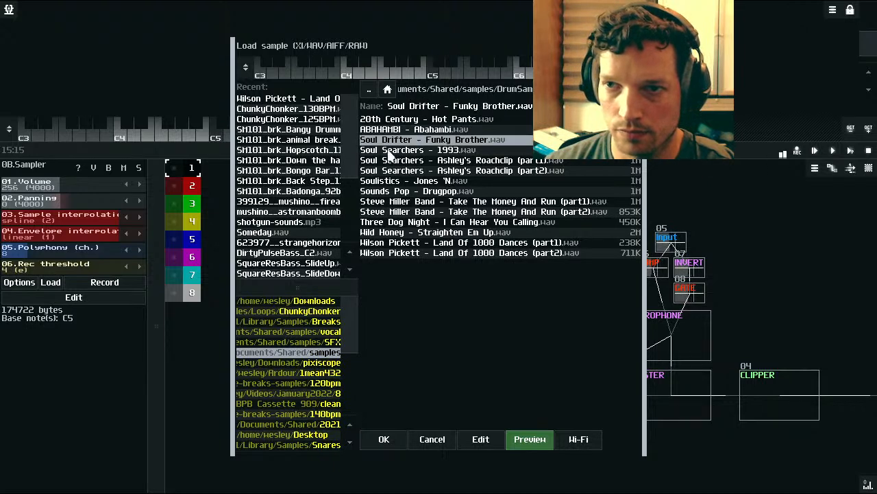
click(390, 151)
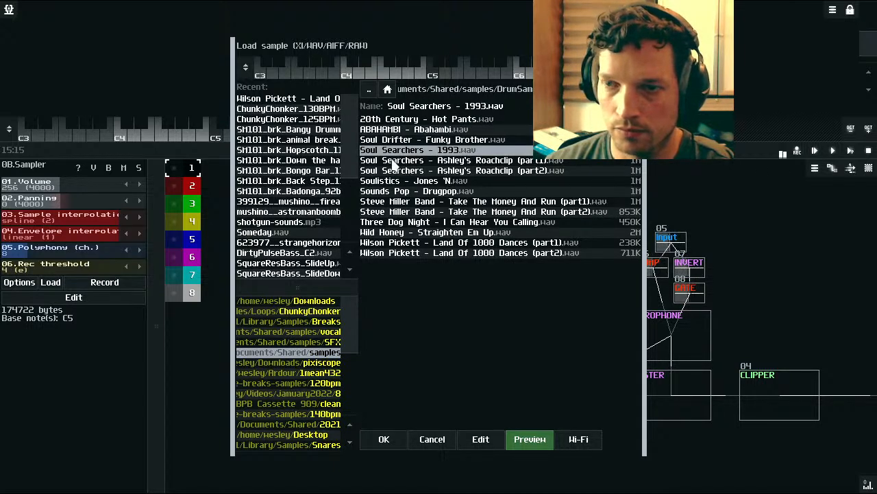
click(394, 161)
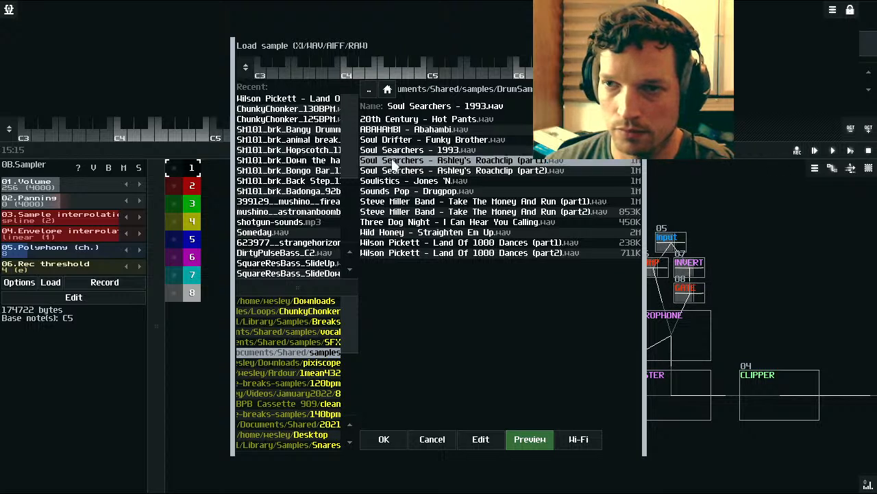
key(Down)
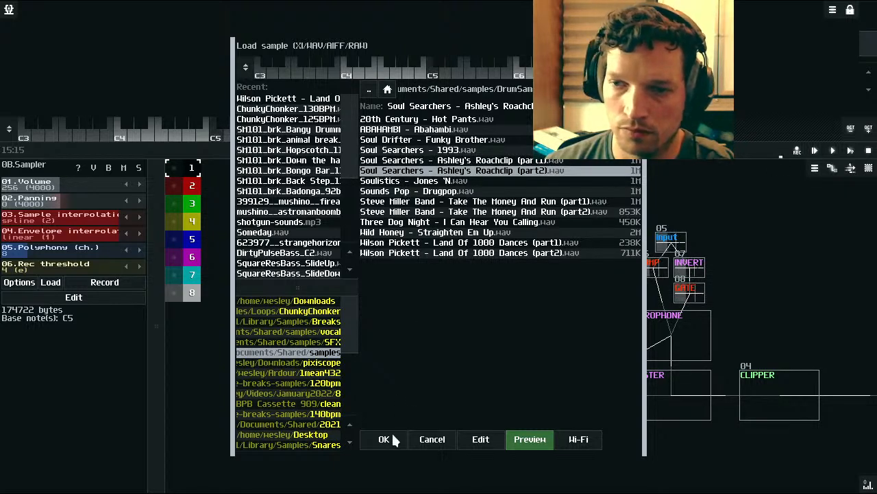
click(379, 184)
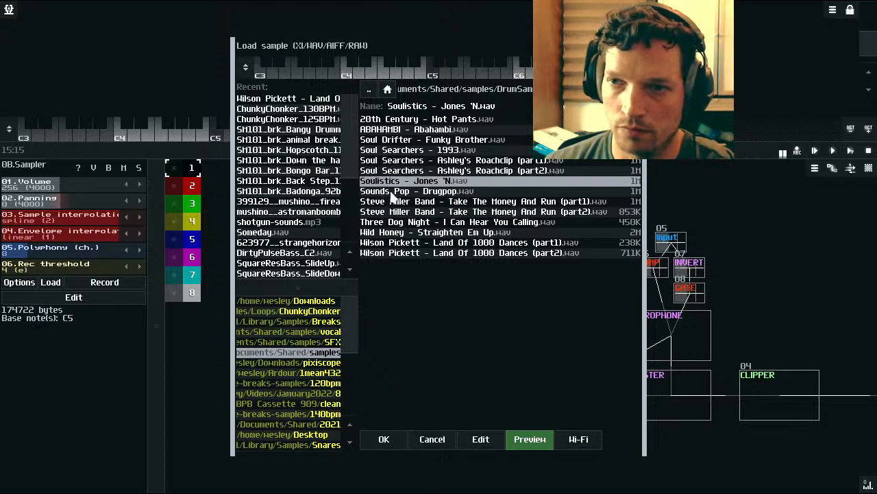
click(390, 194)
click(392, 201)
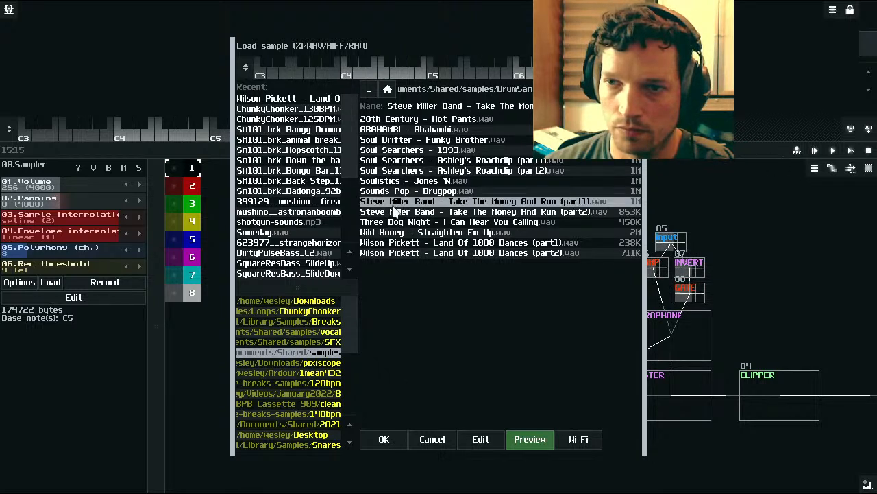
click(394, 224)
click(394, 234)
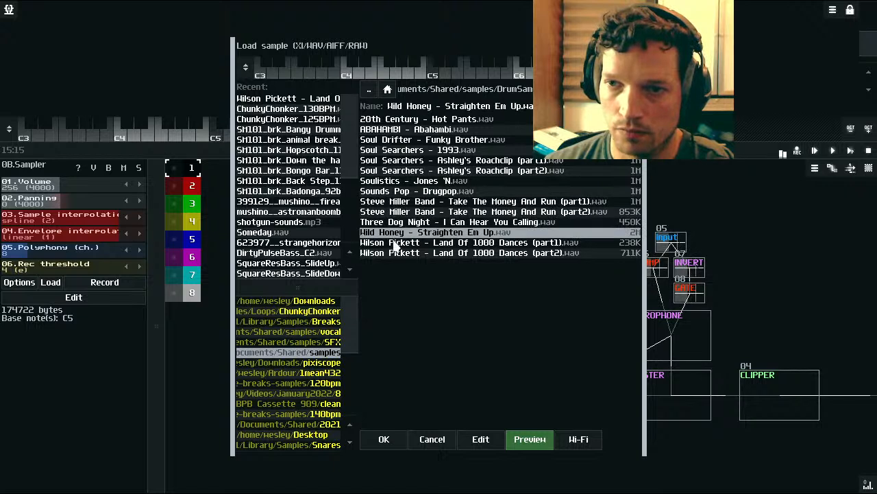
click(394, 243)
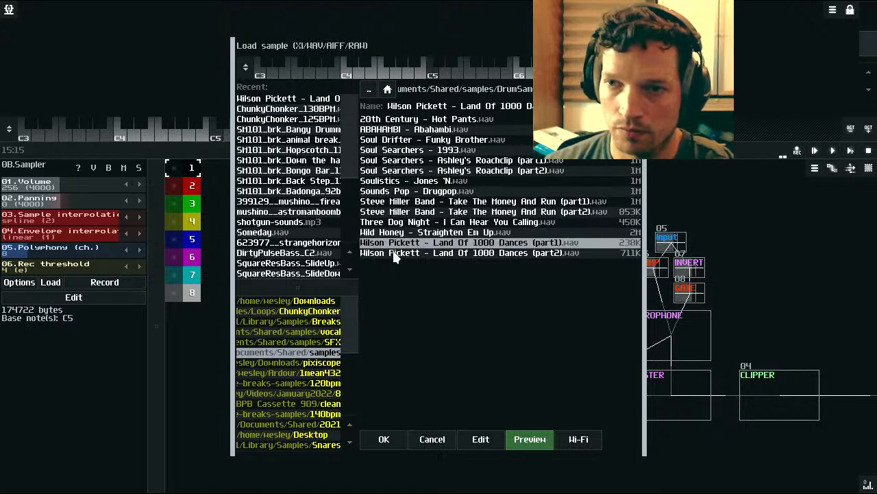
click(395, 253)
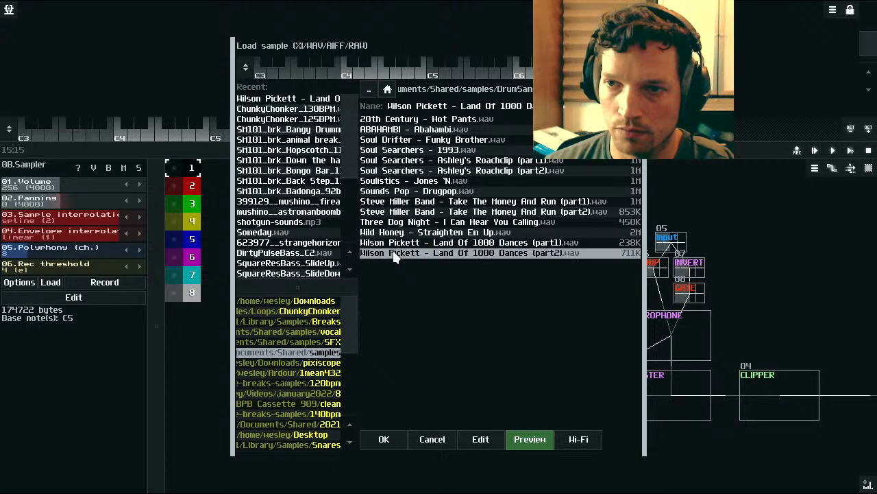
Step: Load Soul Searchers - 1993.wav into the Sampler and select the MultiSynth module
click(391, 153)
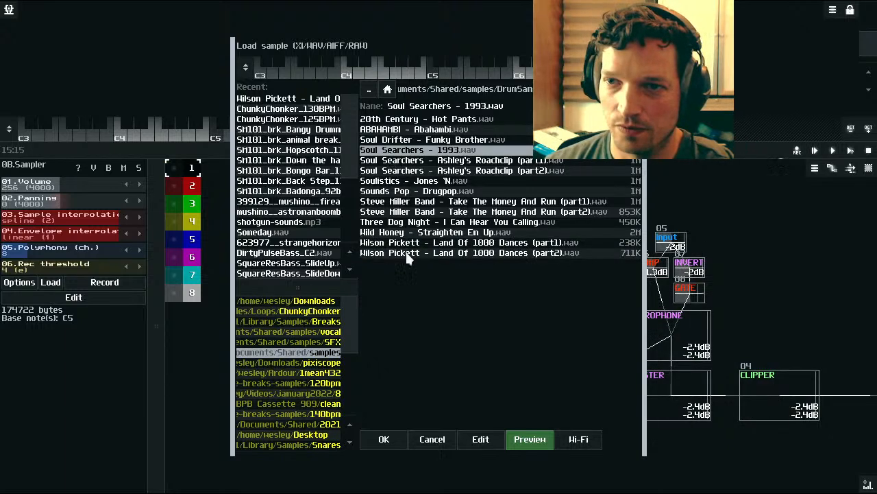
click(388, 437)
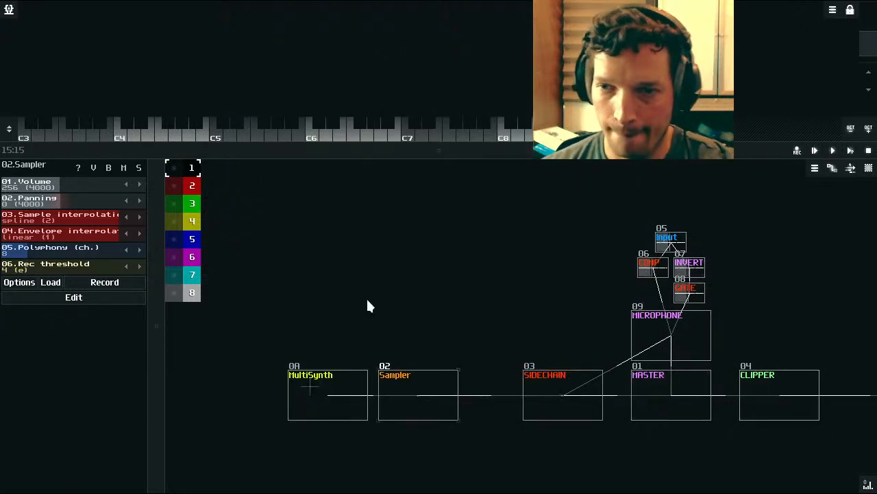
click(325, 394)
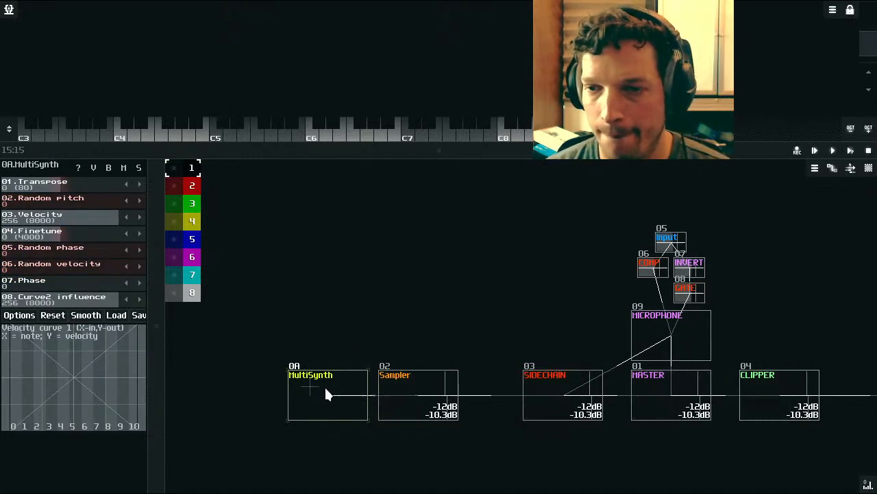
Step: Move the pattern to the very start of the timeline and return to the module view
click(850, 173)
double_click(442, 340)
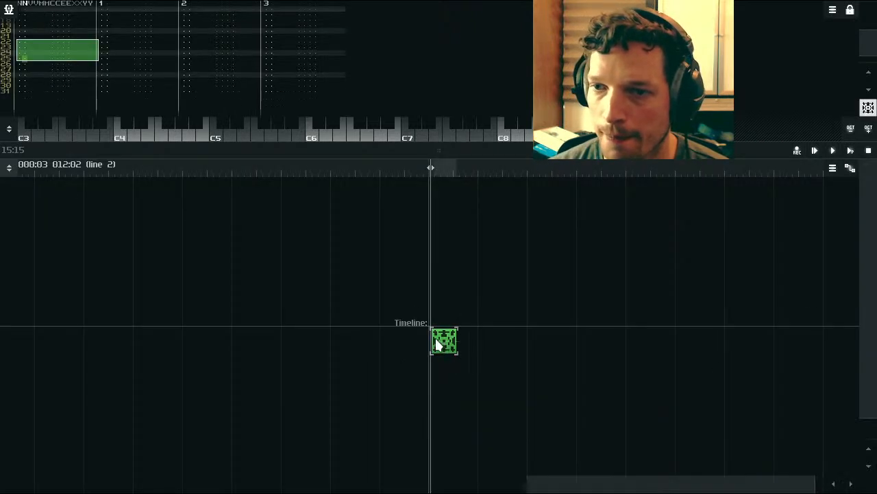
drag(436, 334, 443, 347)
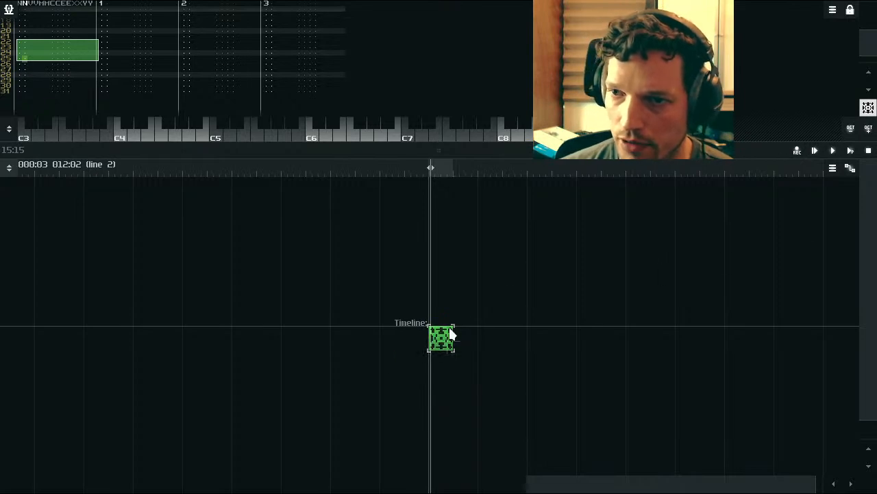
click(850, 170)
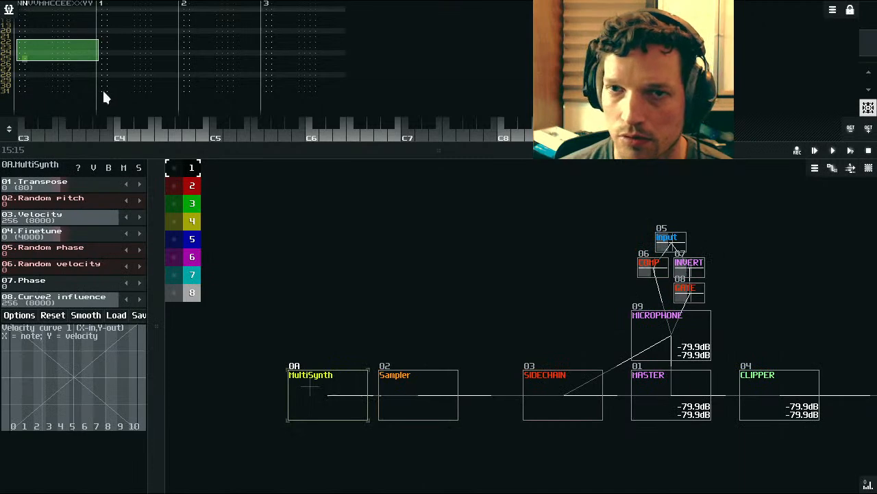
Step: Enter a C5 note for the MultiSynth on line 00 of track 0
scroll(87, 85, up, 6)
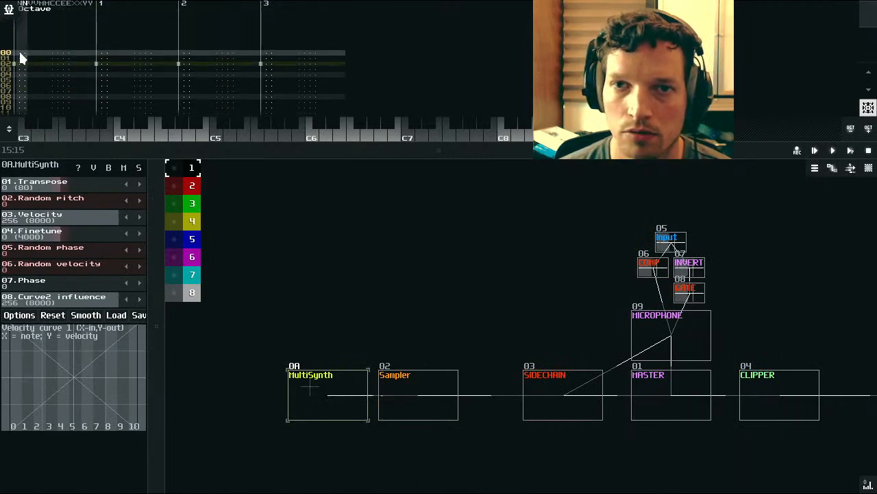
click(21, 54)
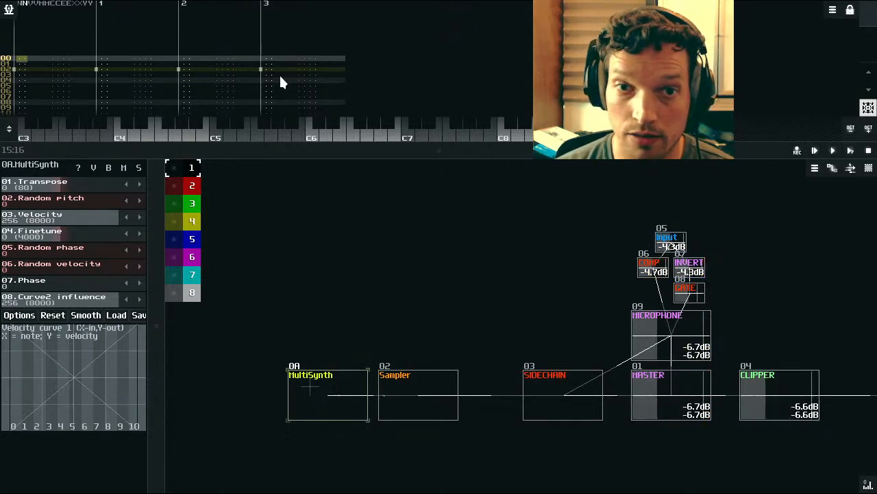
key(space)
key(z)
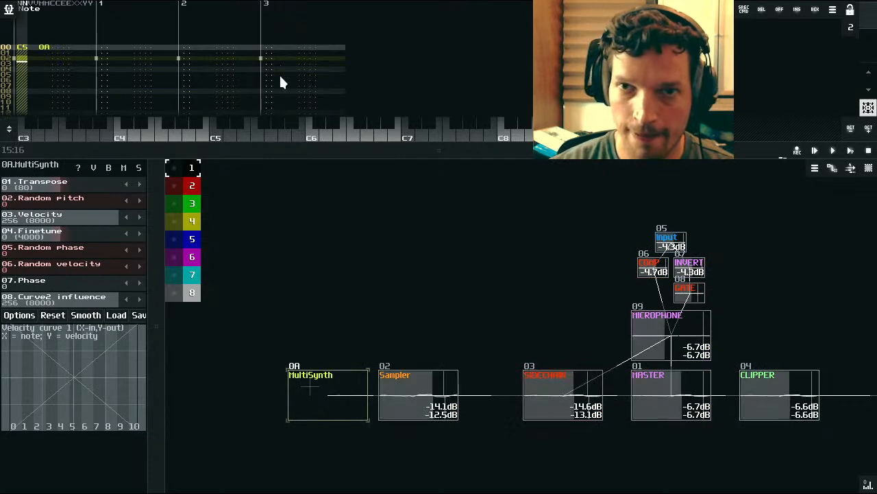
Step: Put effect 07 on lines 00 and 01 of track 0 and repeat it through line 31
click(81, 47)
click(66, 58)
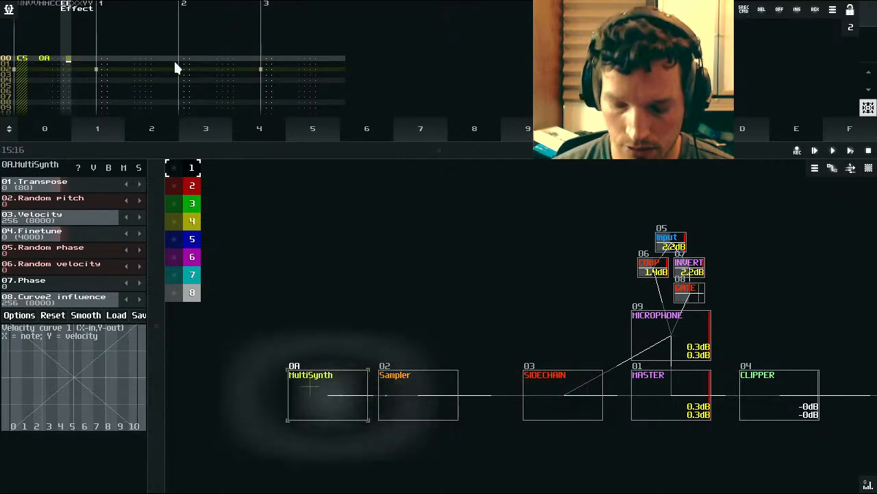
key(7)
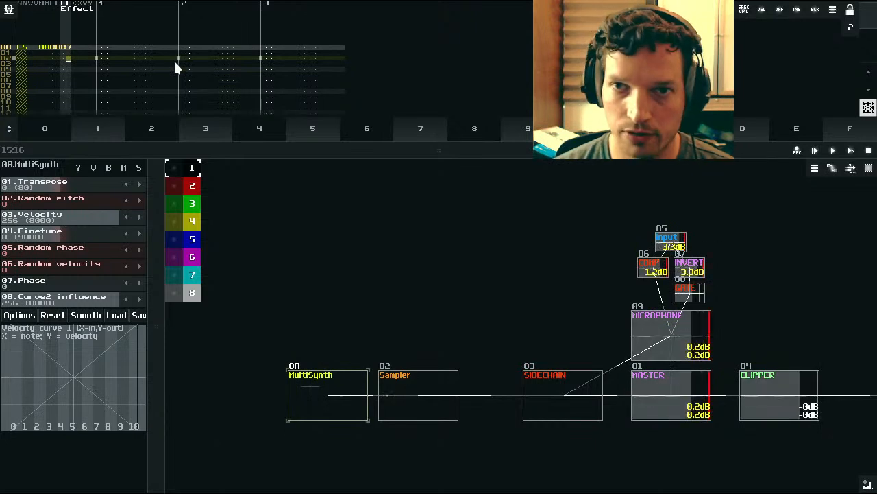
key(7)
key(Down)
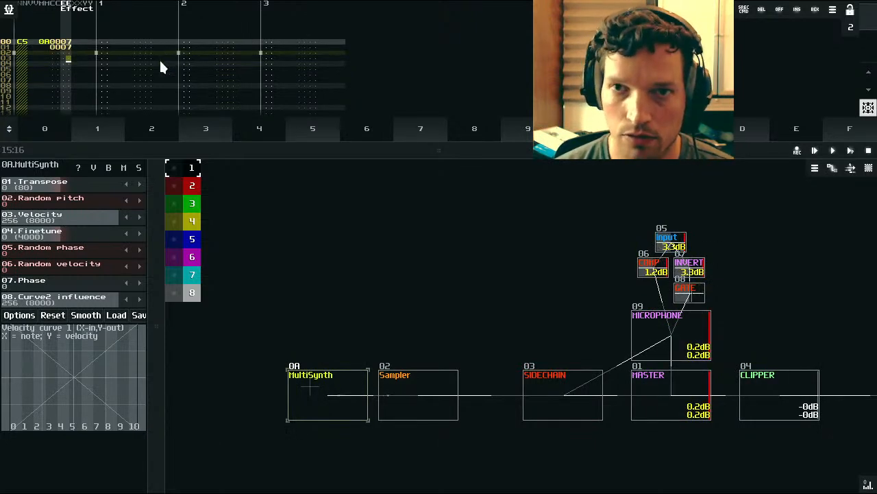
drag(69, 47, 64, 48)
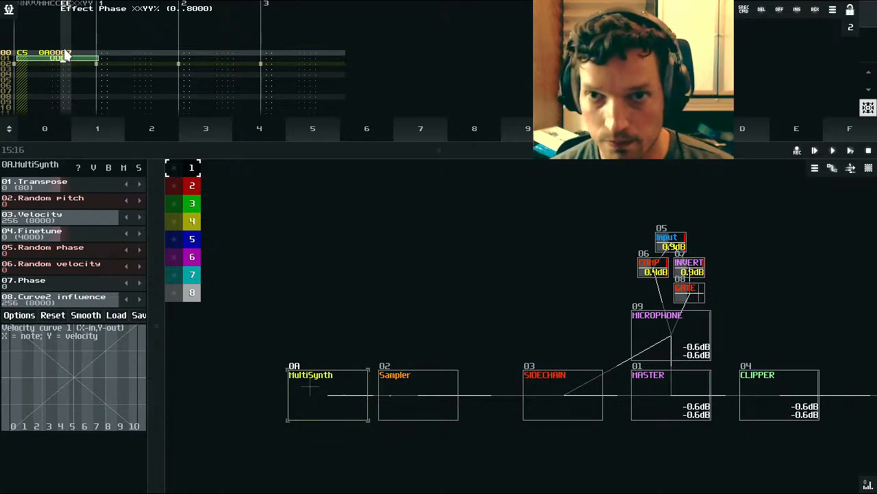
key(ctrl+l)
Step: Select the Sampler module and set the effect parameter on line 01 of track 0 to 0400
click(75, 61)
key(Up)
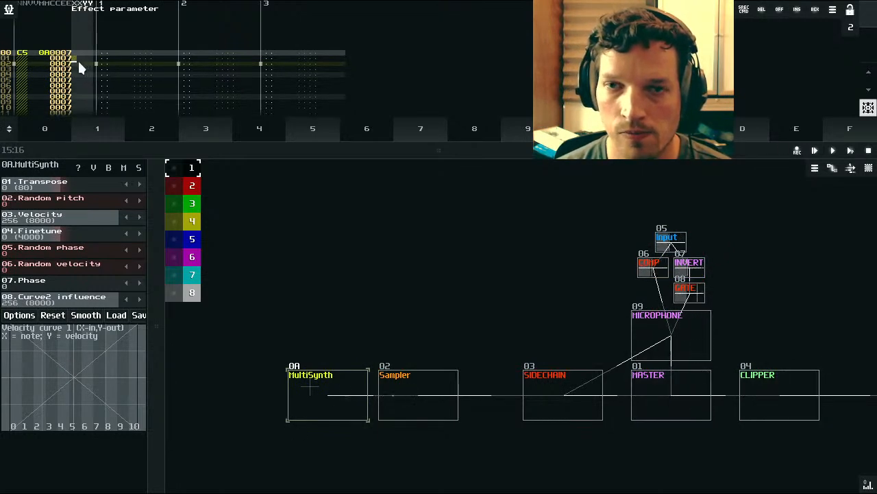
key(Down)
key(Up)
key(Right)
key(Down)
key(Down)
key(Up)
key(Up)
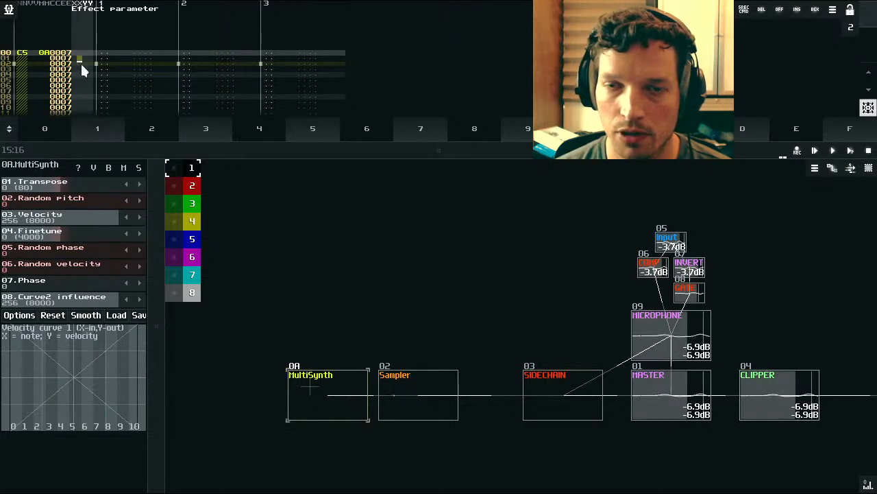
scroll(99, 70, down, 7)
scroll(99, 70, up, 5)
scroll(98, 67, up, 2)
click(441, 410)
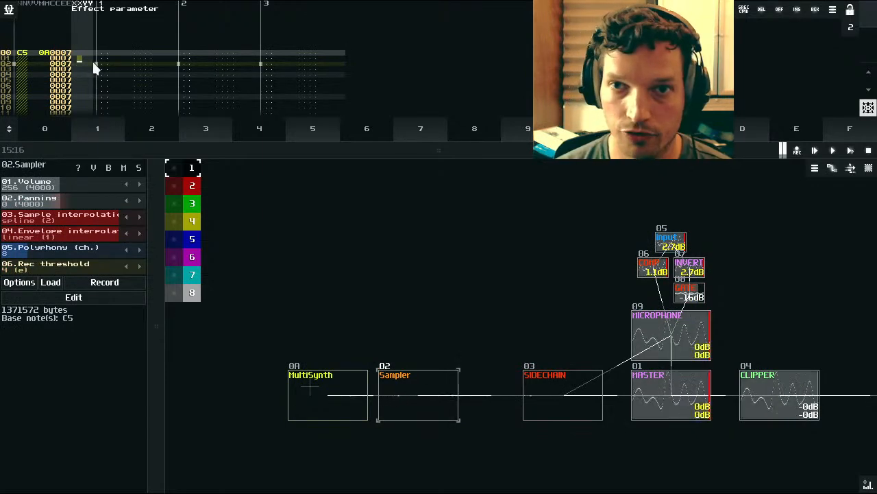
text(400)
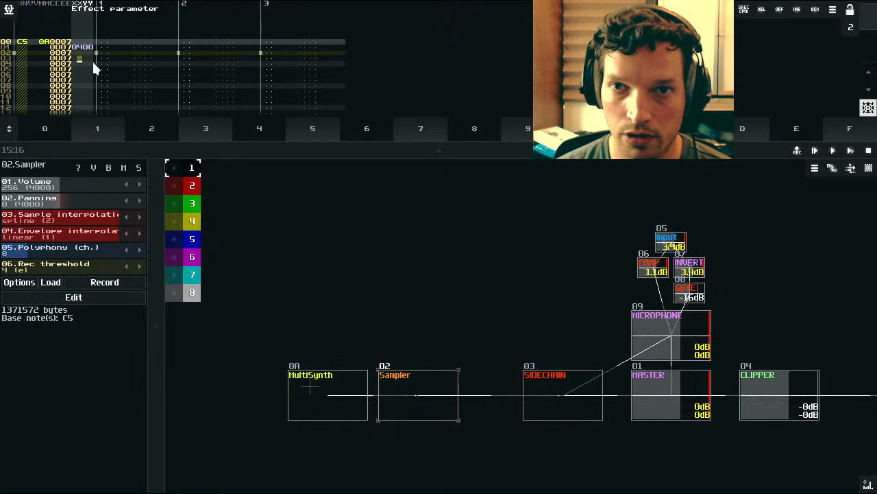
Step: Set the edit step to 1 and enter effect parameters 0800 and 0C00 on lines 02 and 03
click(851, 27)
click(842, 46)
scroll(373, 63, up, 1)
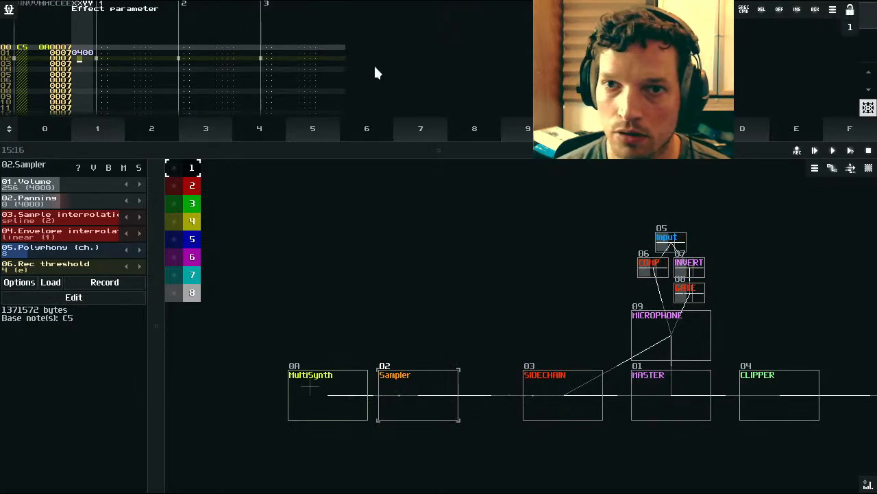
text(8c)
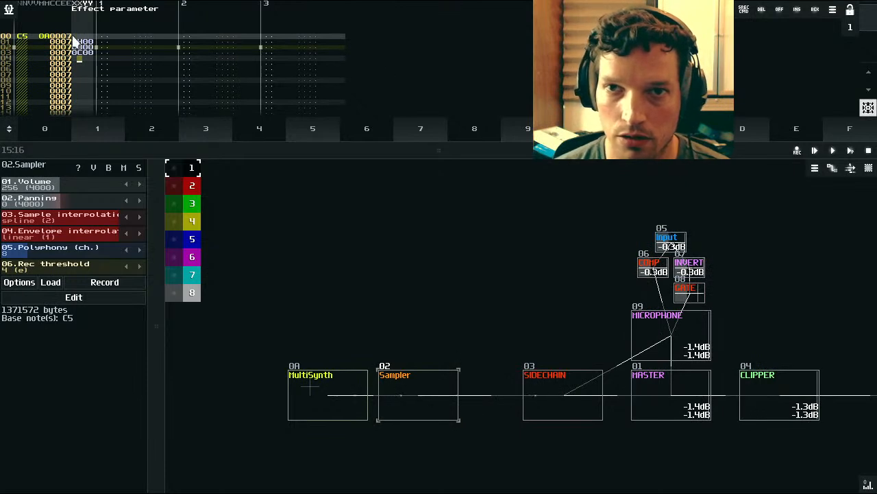
click(851, 150)
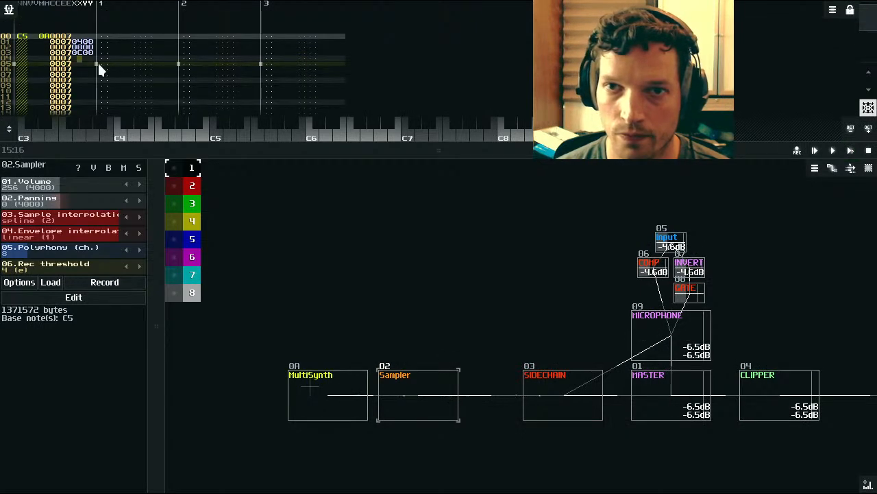
click(74, 60)
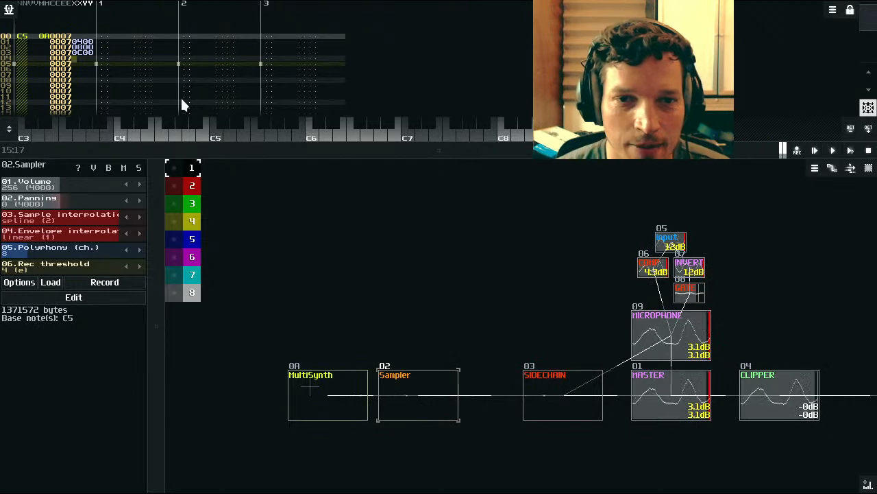
scroll(81, 50, up, 1)
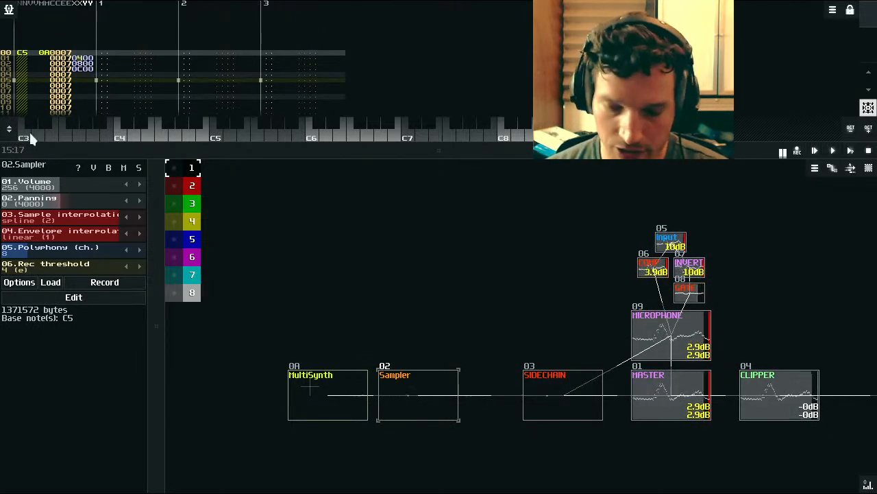
scroll(99, 75, up, 1)
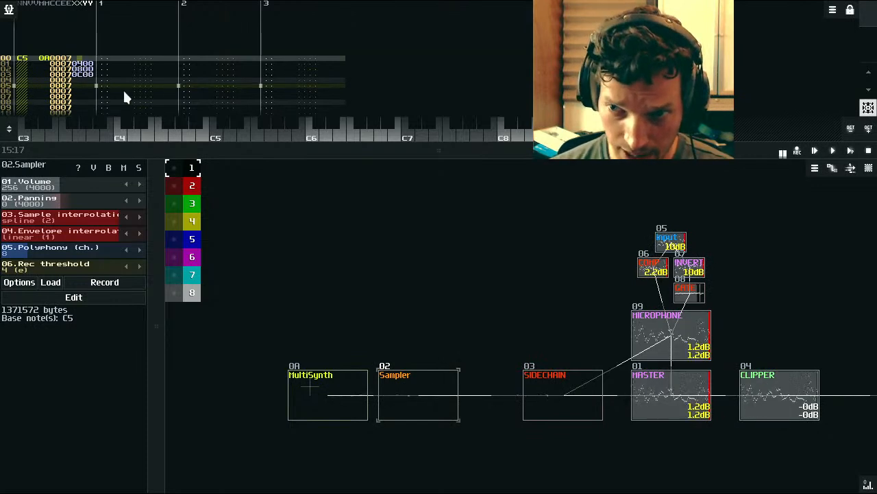
scroll(153, 84, down, 3)
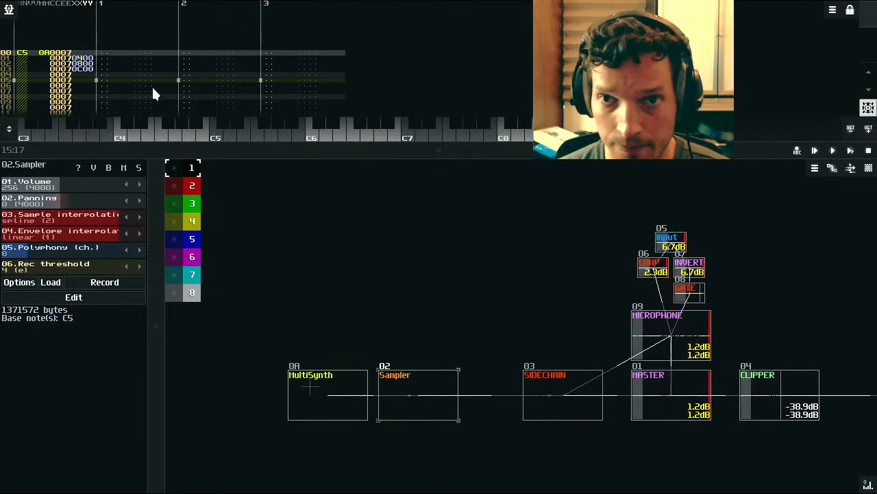
key(space)
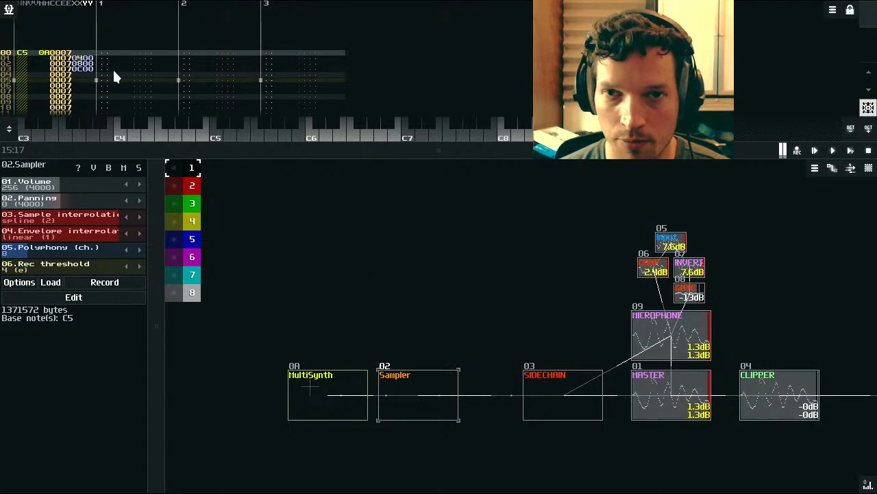
scroll(115, 77, up, 1)
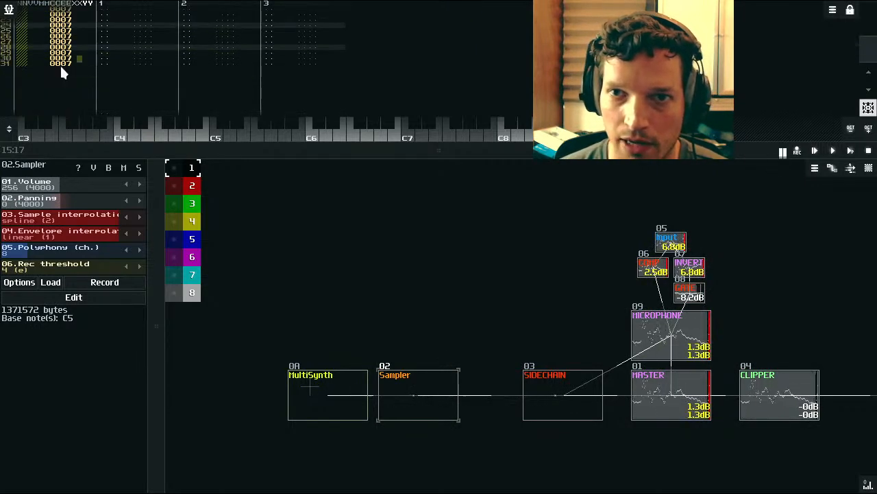
Step: Lengthen the pattern on the timeline to 33 lines
click(851, 170)
double_click(442, 335)
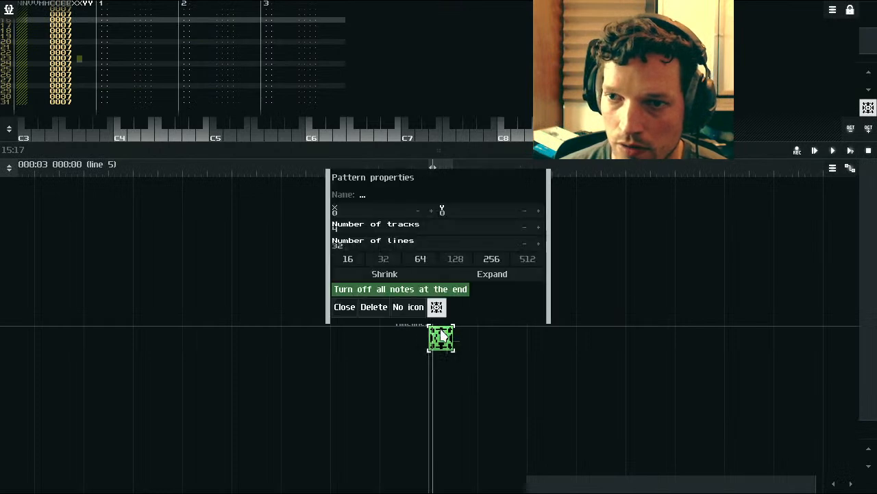
click(539, 244)
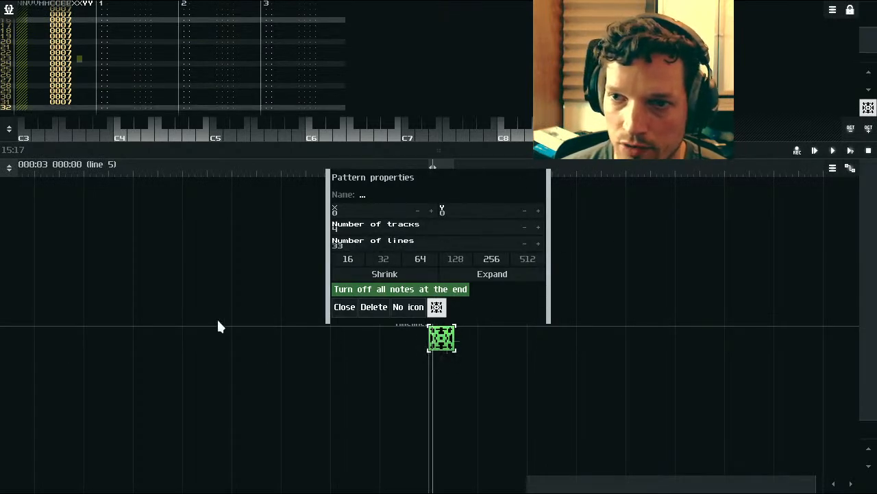
click(342, 308)
Step: On line 32 of track 0, enter effect 07 with the parameter 8000
scroll(97, 41, down, 2)
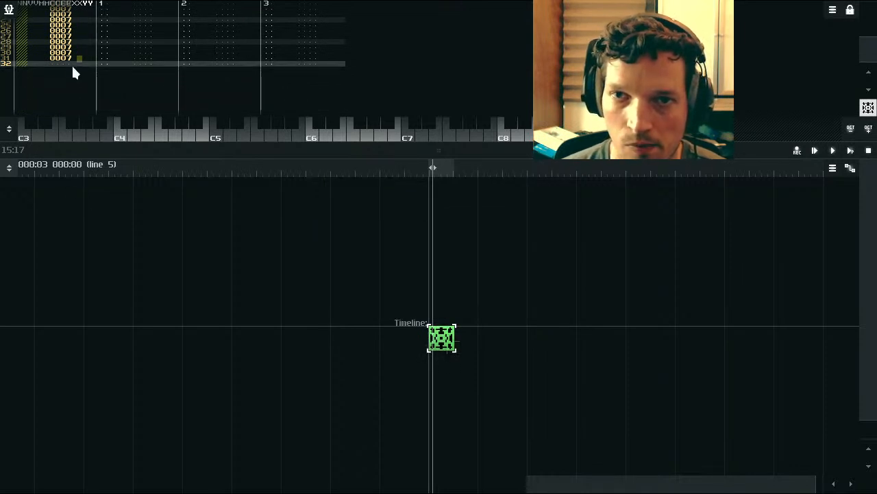
click(69, 63)
click(74, 60)
key(space)
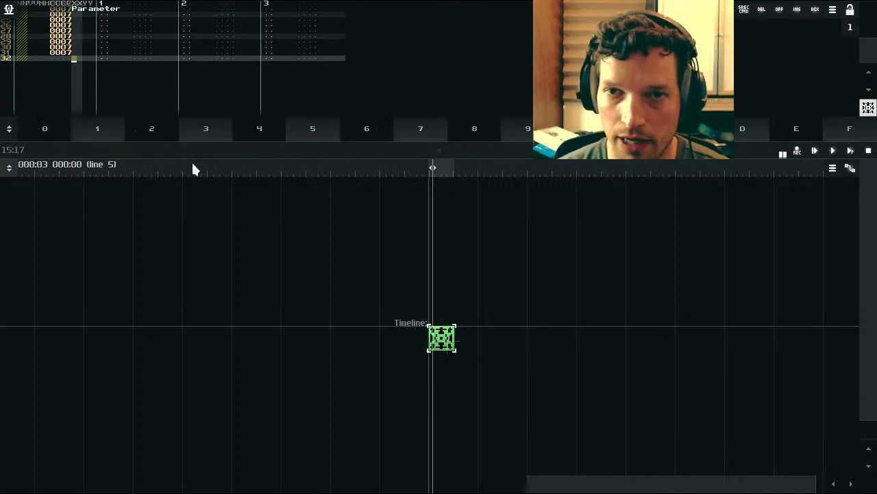
text(8)
scroll(193, 164, up, 1)
scroll(159, 72, up, 1)
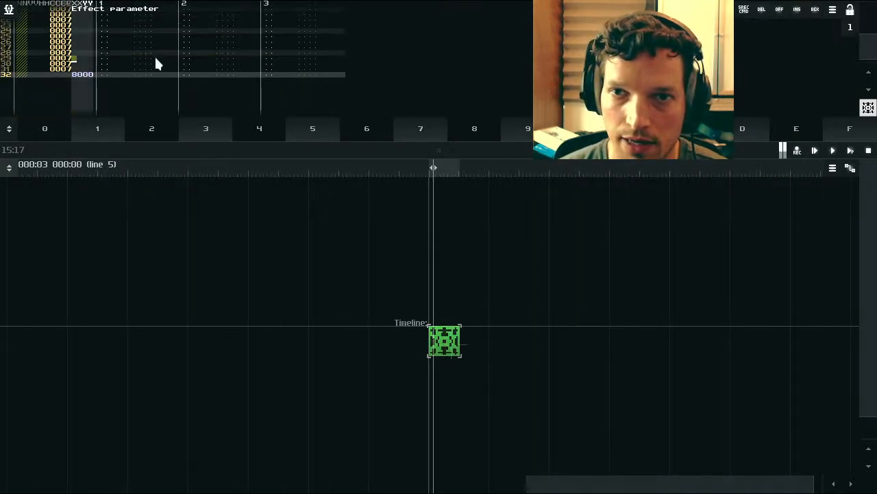
click(69, 75)
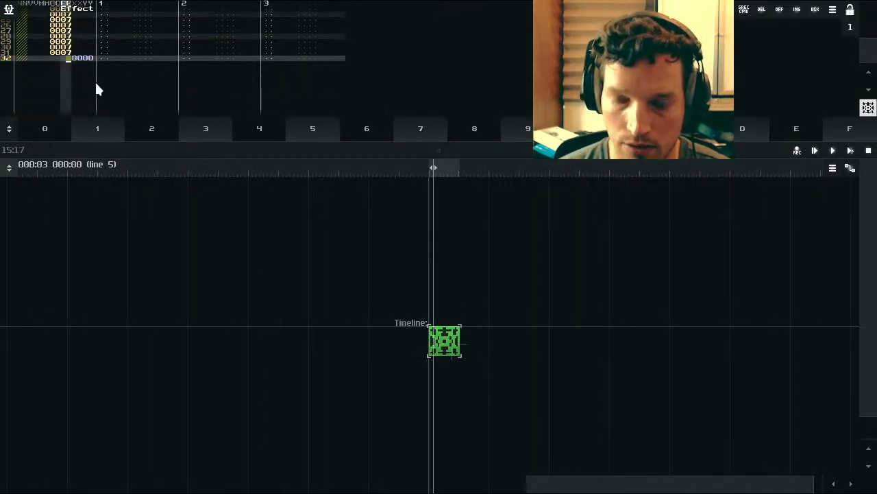
text(7)
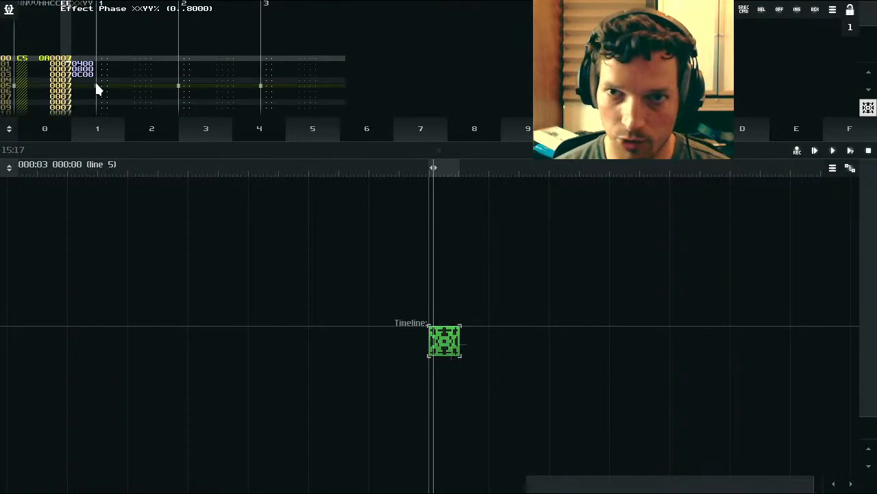
Step: Linearly interpolate the XXYY effect parameters in track 0 down to 8000 on line 32, and review the filled values
scroll(142, 59, up, 6)
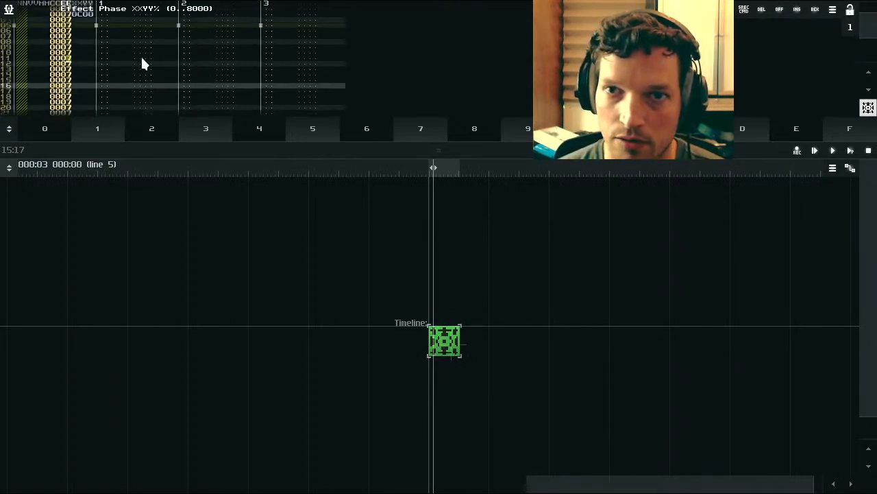
drag(75, 31, 75, 175)
right_click(75, 33)
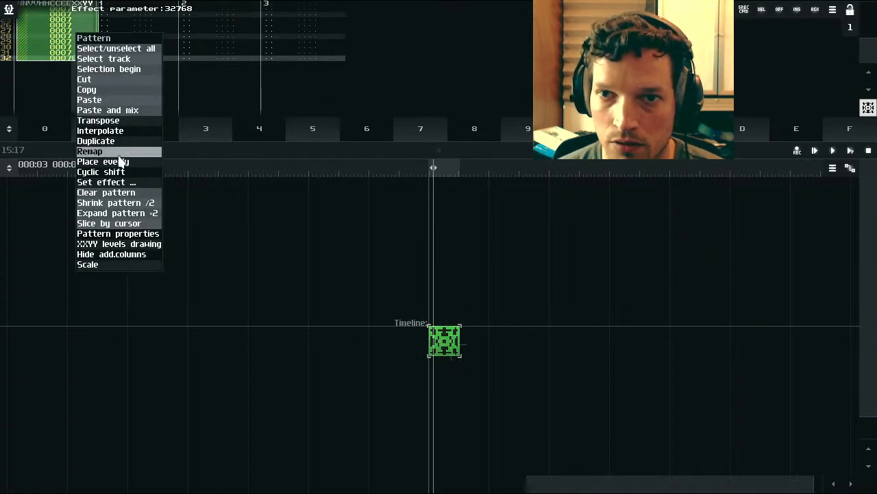
click(110, 132)
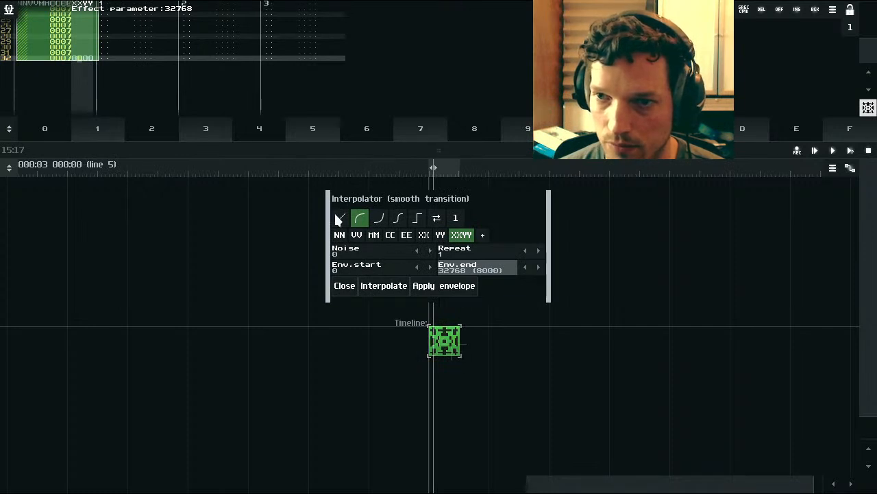
click(384, 286)
scroll(124, 68, up, 5)
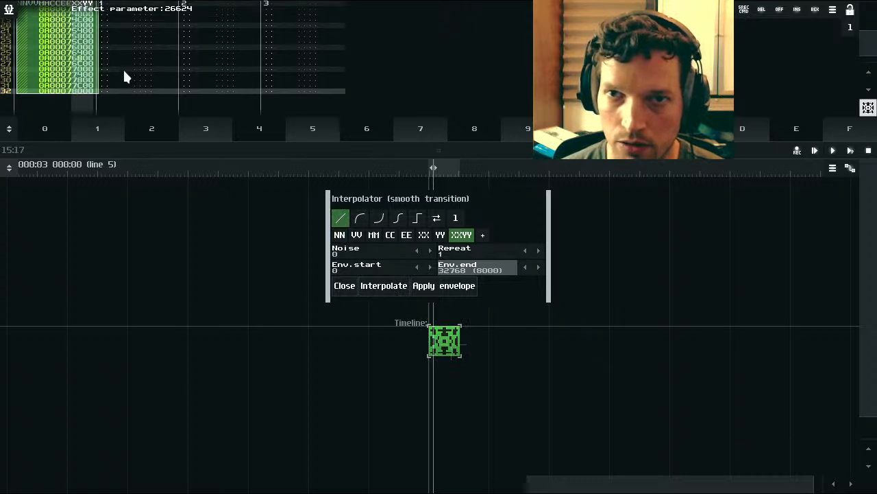
scroll(122, 67, up, 5)
scroll(102, 60, down, 10)
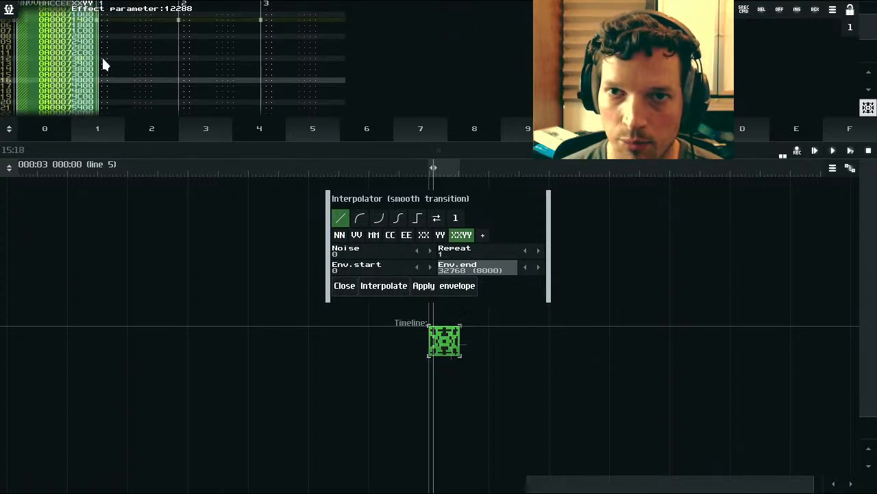
Step: Shorten the pattern to 32 lines in its properties and play it back
scroll(104, 59, up, 10)
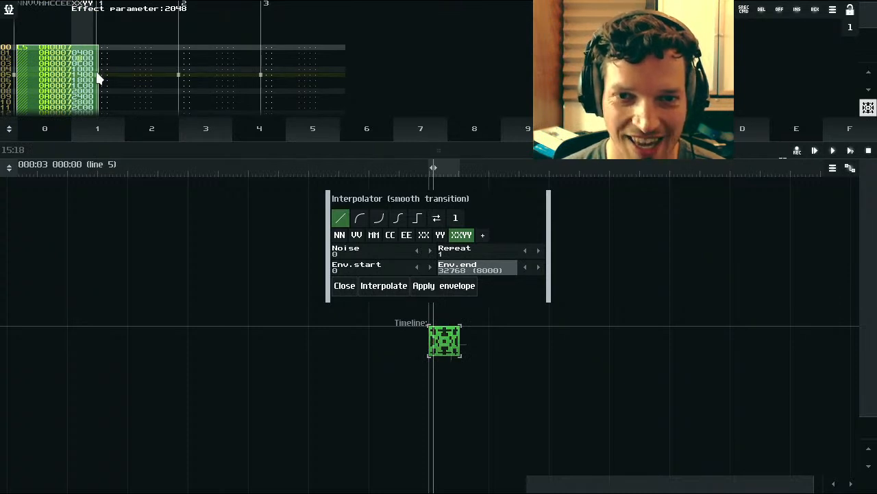
scroll(72, 91, down, 2)
scroll(72, 91, down, 9)
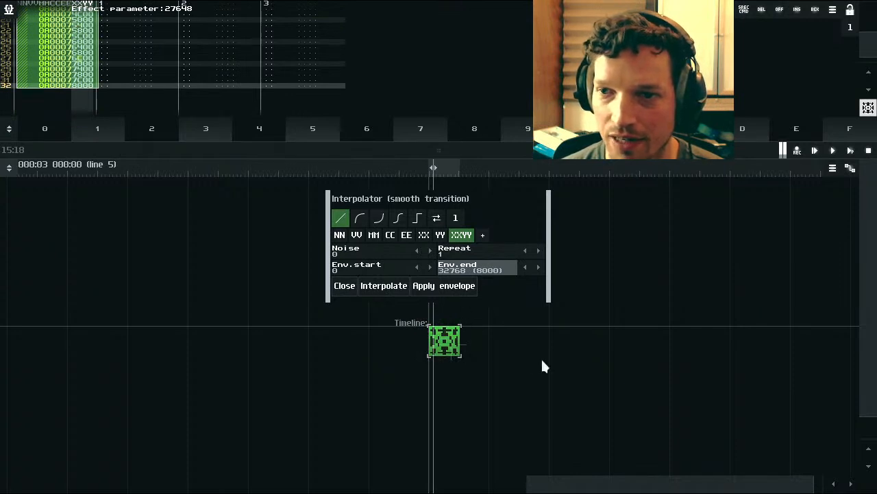
click(444, 341)
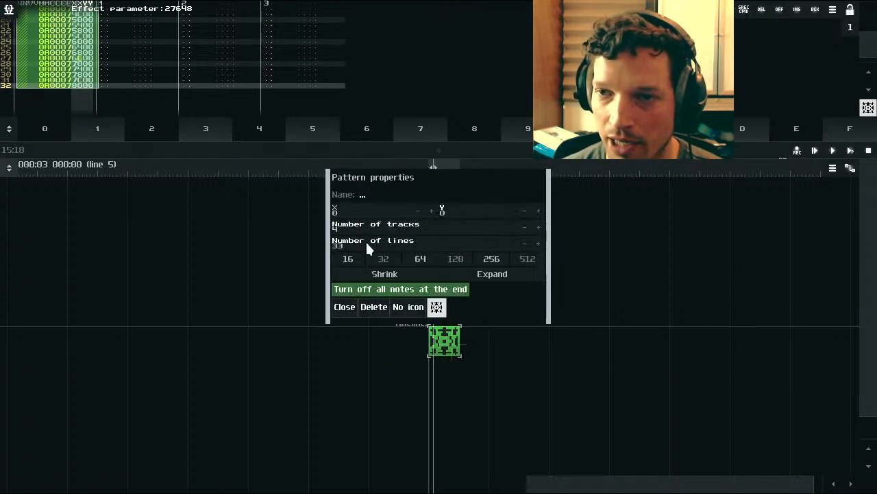
click(525, 245)
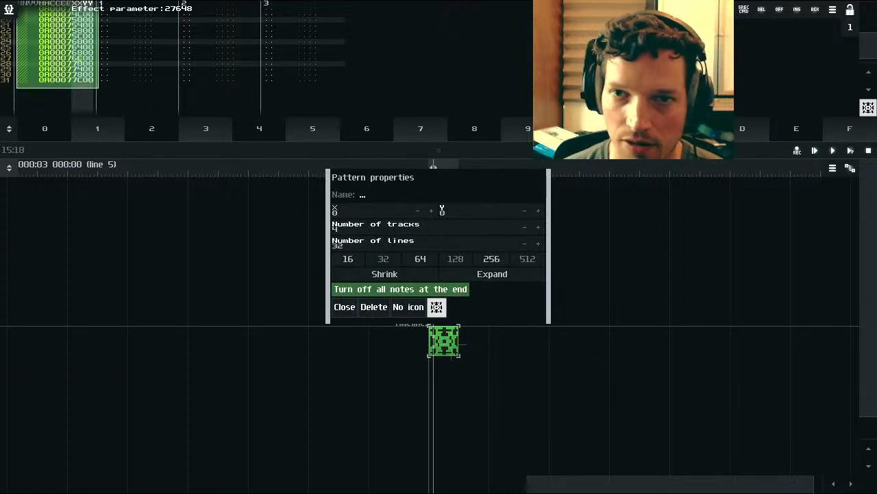
click(850, 151)
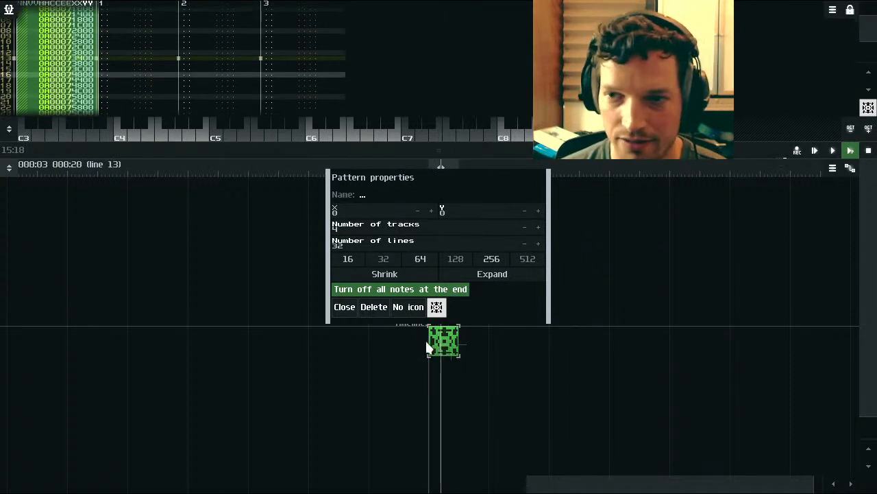
click(868, 151)
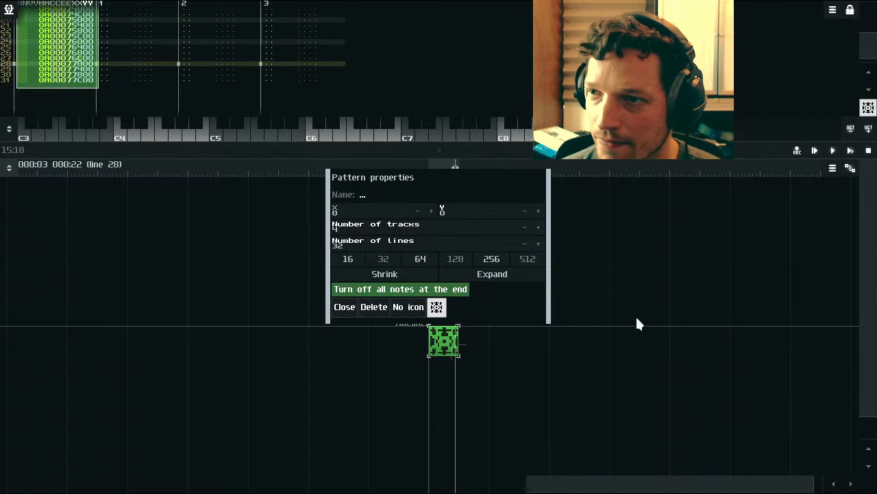
Step: Lengthen the pattern to 65 lines in its properties
click(419, 258)
scroll(153, 94, up, 8)
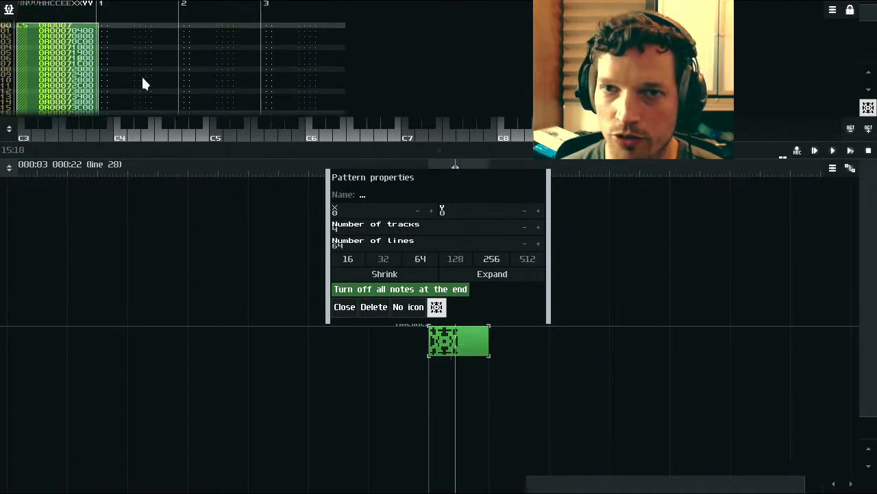
scroll(74, 72, down, 4)
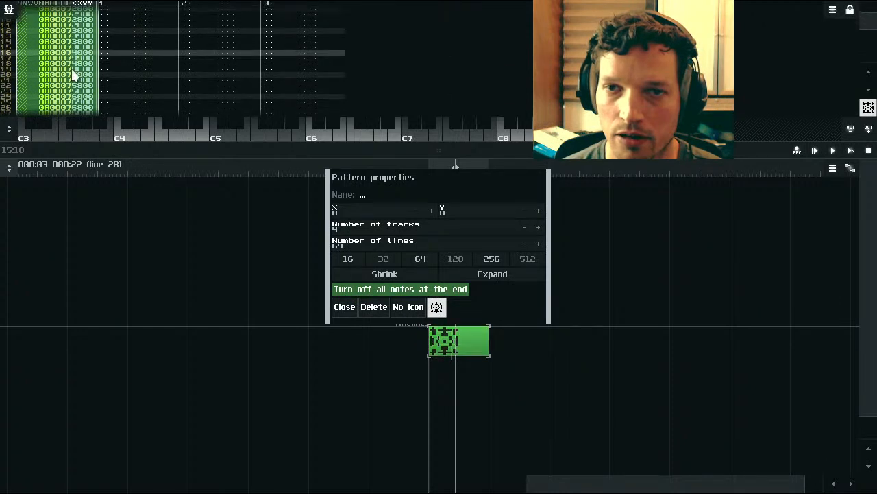
click(538, 243)
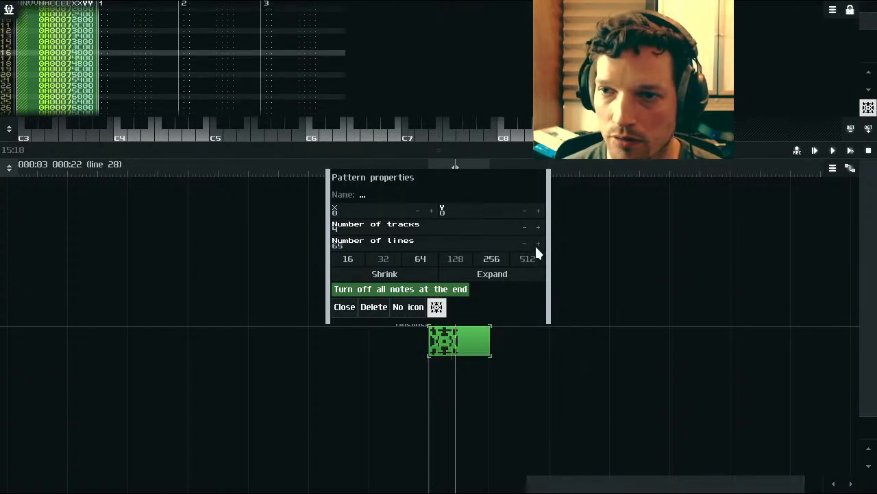
Step: On line 64 of track 0, enter the effect parameter 8000
scroll(184, 74, down, 4)
scroll(179, 77, down, 5)
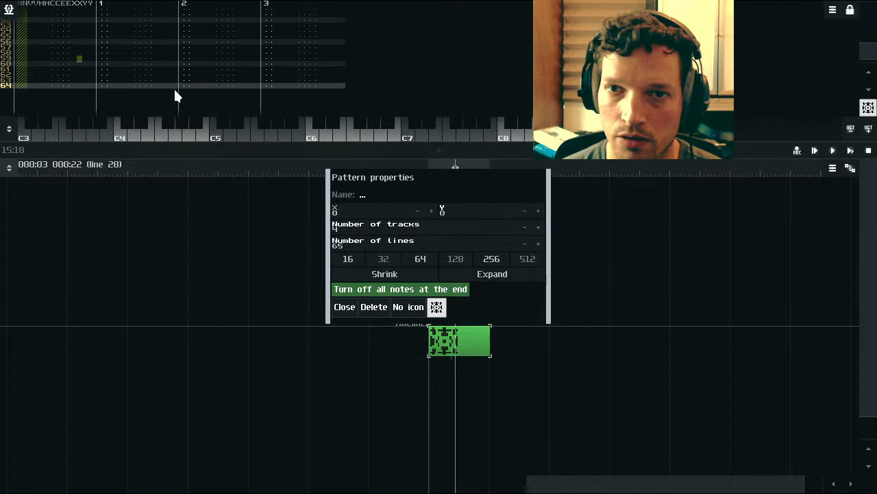
scroll(73, 89, down, 1)
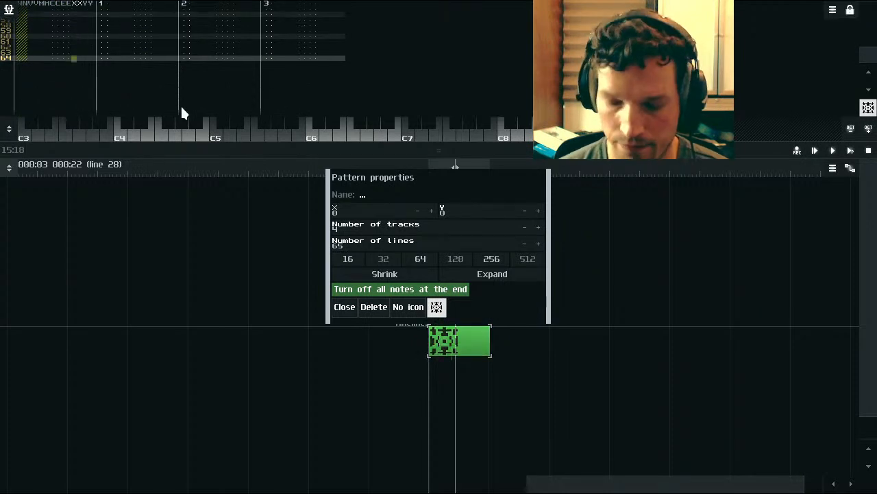
key(space)
text(800)
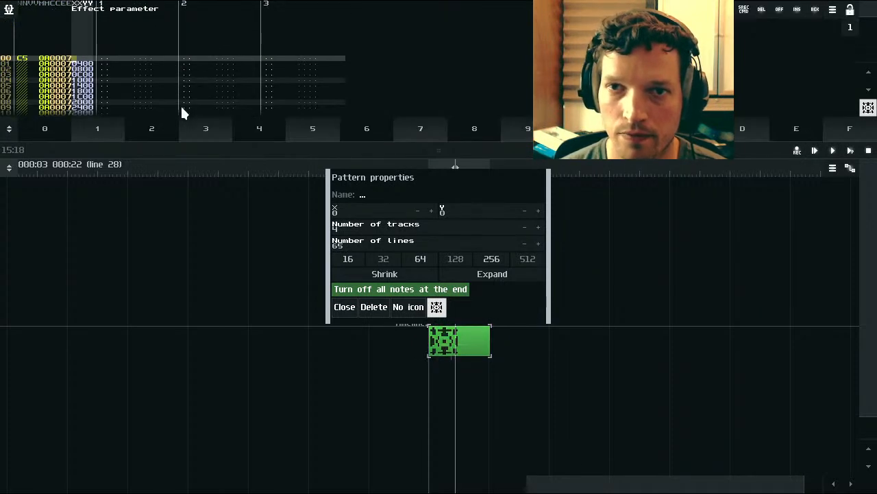
key(Up)
key(Up)
Step: Enlarge the pattern editor and linearly interpolate the XXYY effect parameters of track 0 from line 00 to line 64
scroll(61, 87, up, 4)
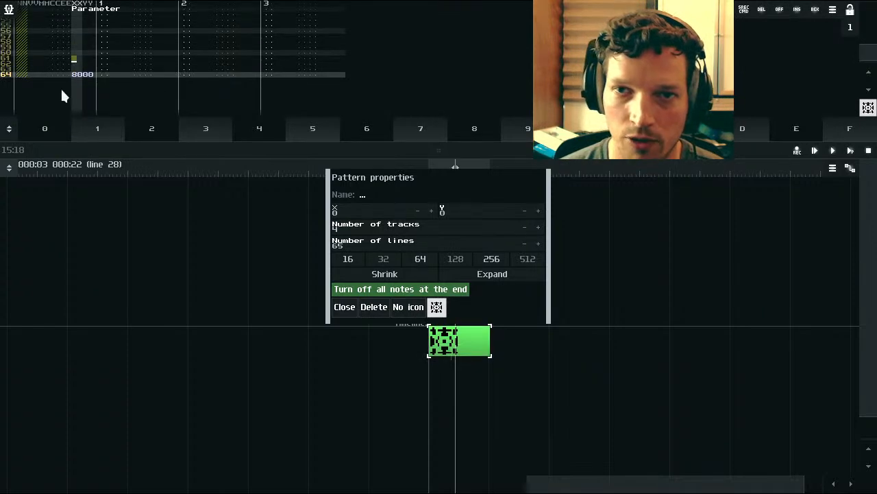
drag(245, 154, 235, 333)
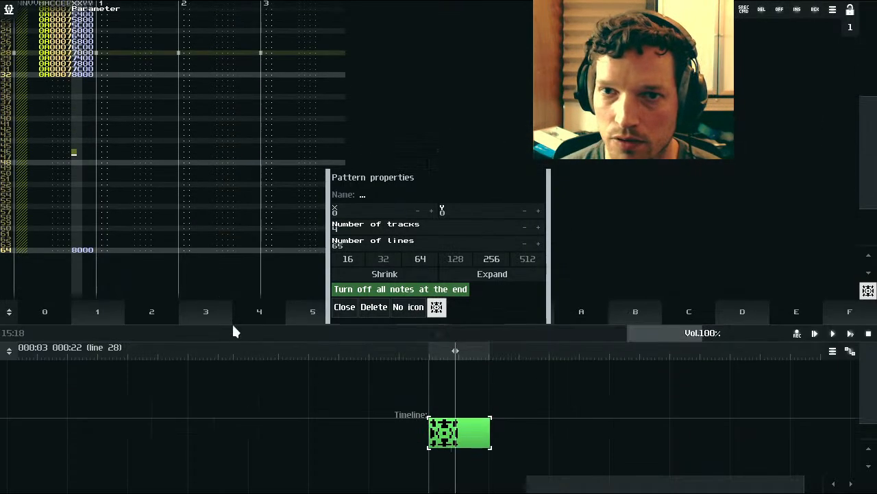
scroll(76, 165, up, 6)
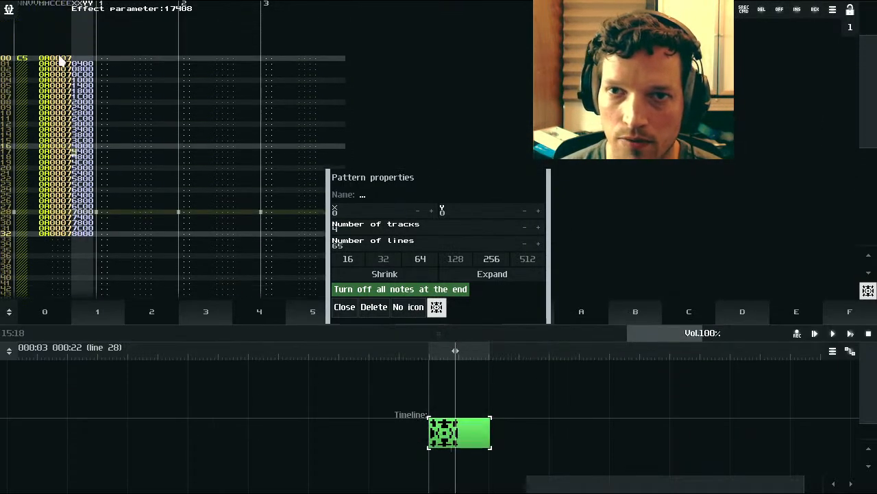
drag(60, 60, 68, 305)
right_click(63, 127)
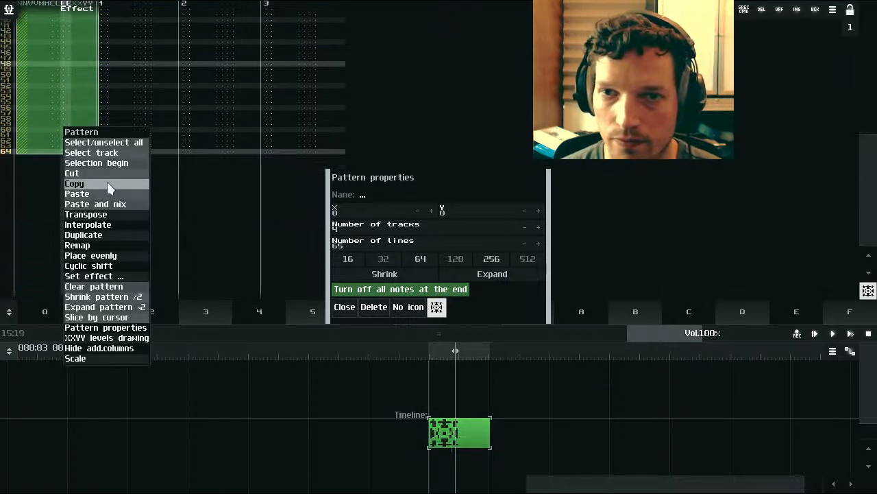
click(115, 225)
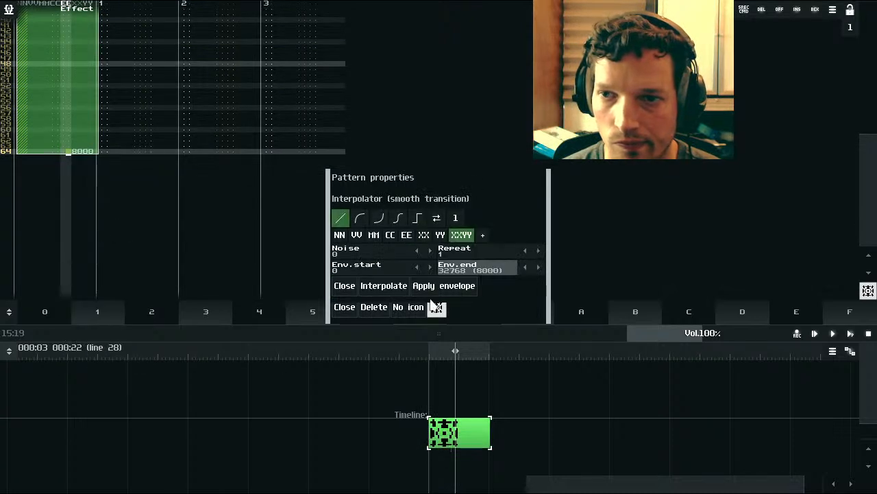
click(377, 288)
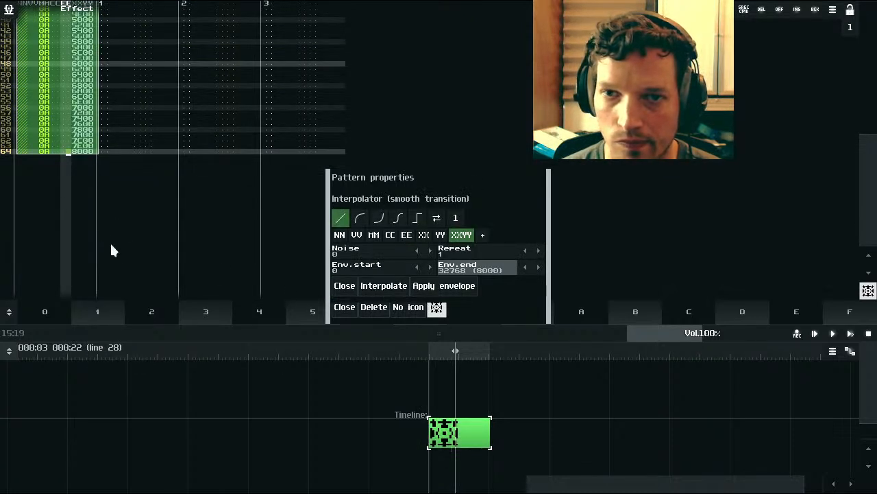
Step: Fill the effect column of track 0 with effect 07 from line 33 down to the end of the pattern
scroll(63, 148, up, 3)
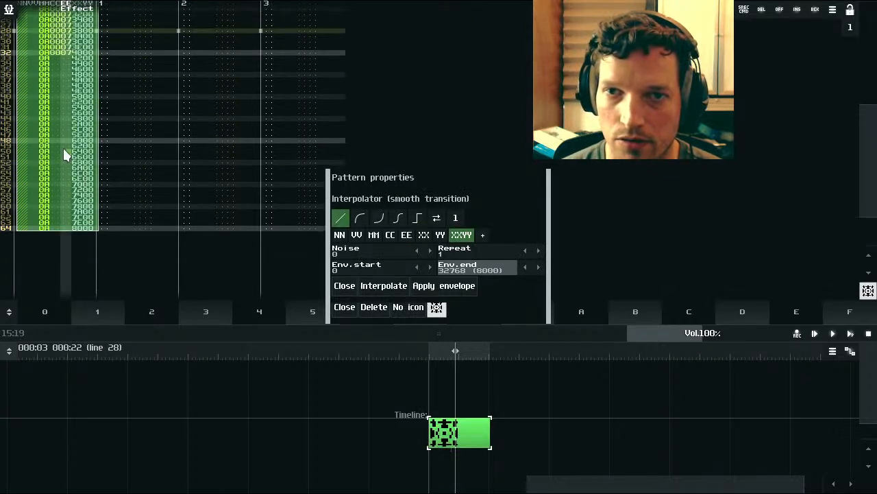
scroll(63, 148, up, 2)
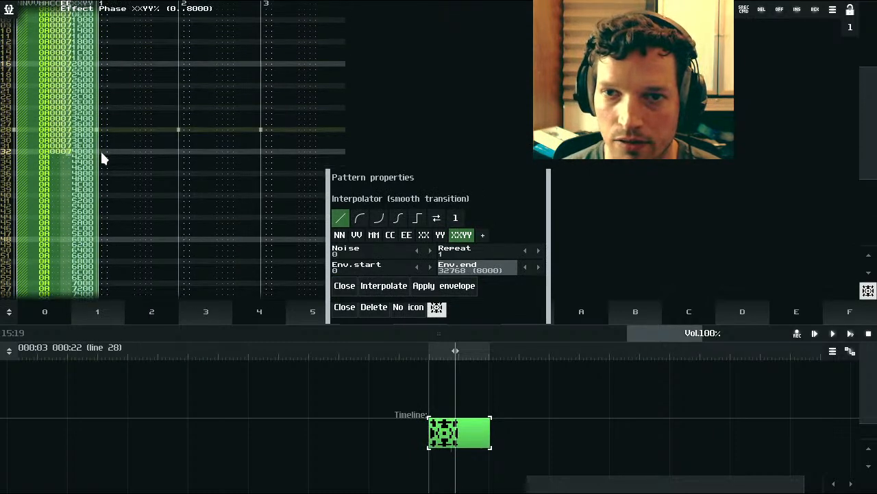
click(63, 150)
click(69, 152)
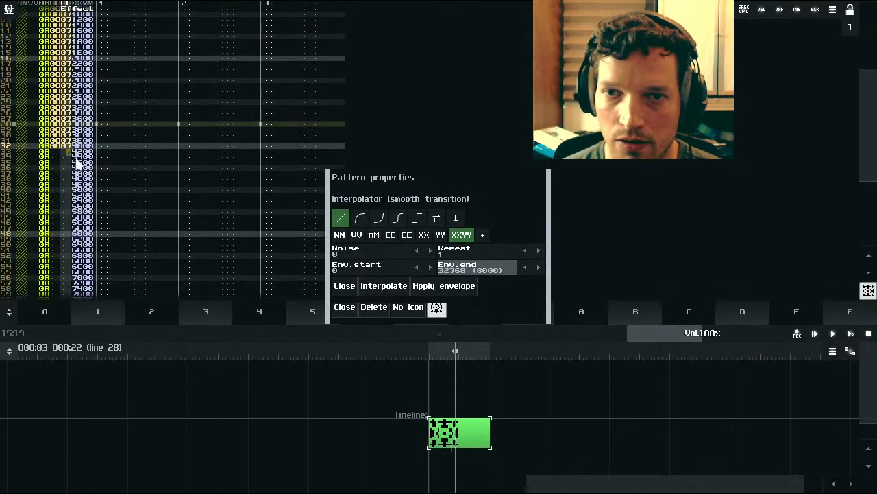
scroll(198, 190, down, 3)
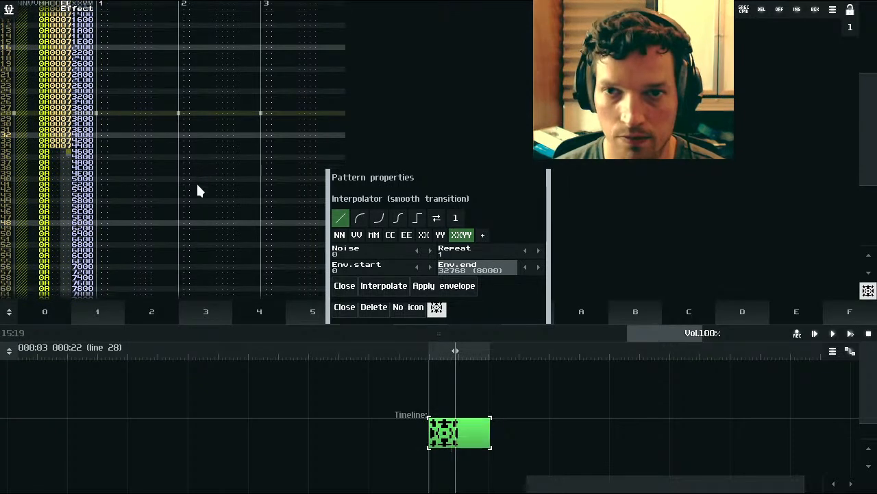
scroll(197, 190, up, 8)
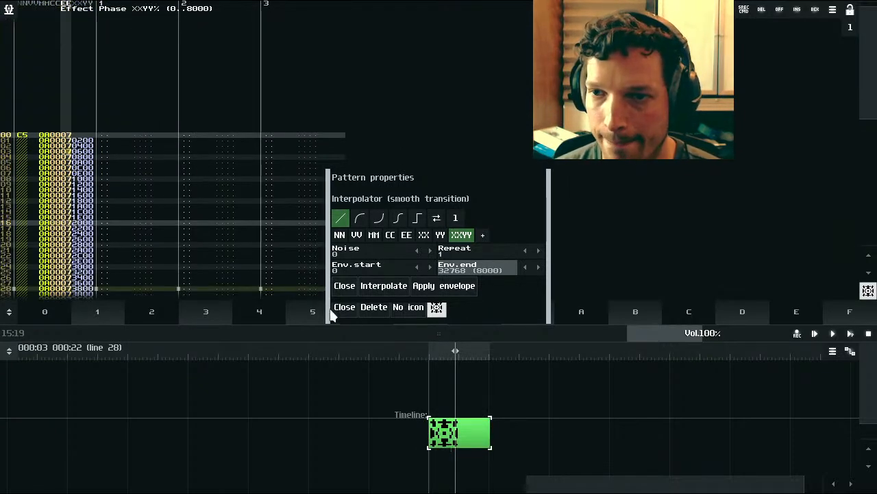
Step: Shorten the pattern to 64 lines, play it back, and close the Interpolator and Pattern properties windows
click(414, 180)
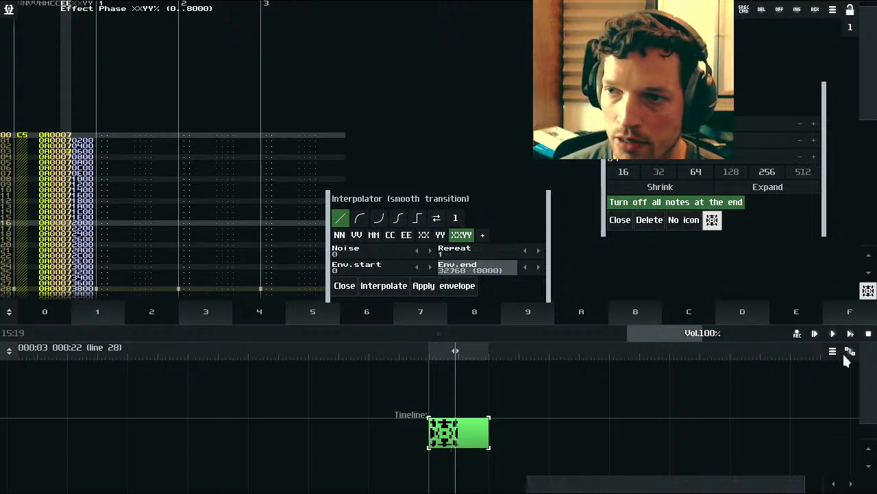
click(851, 334)
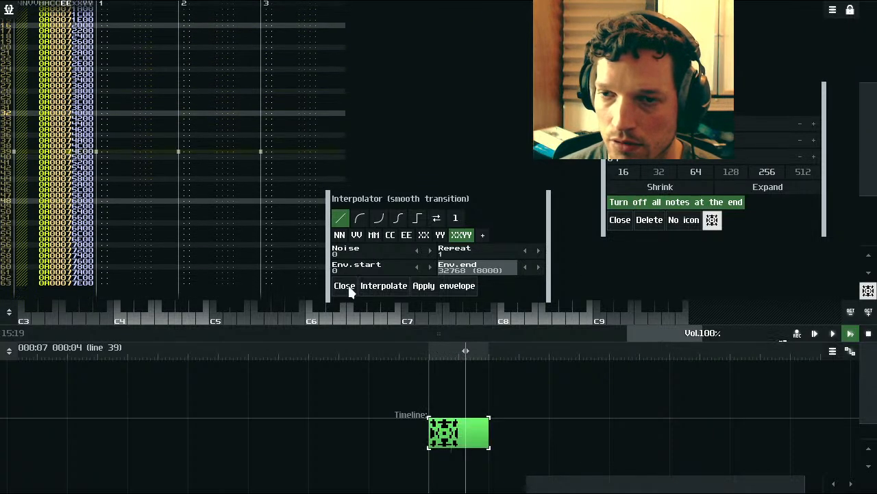
click(348, 287)
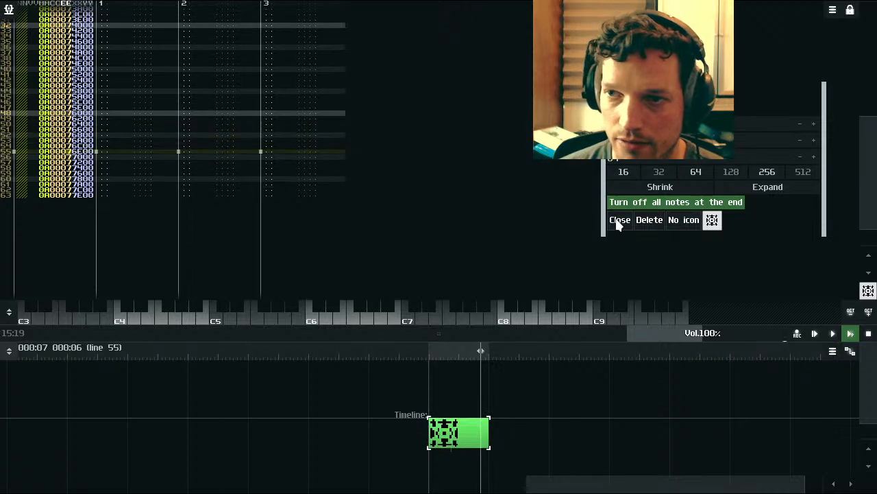
click(623, 220)
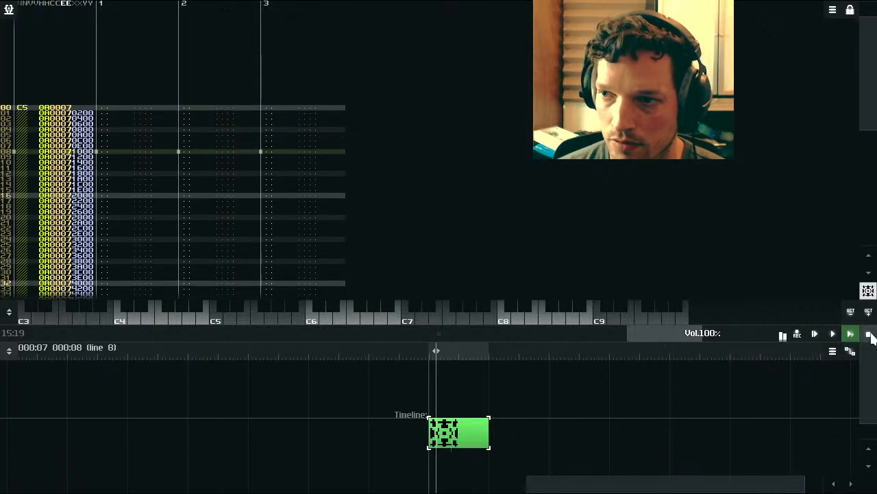
click(868, 333)
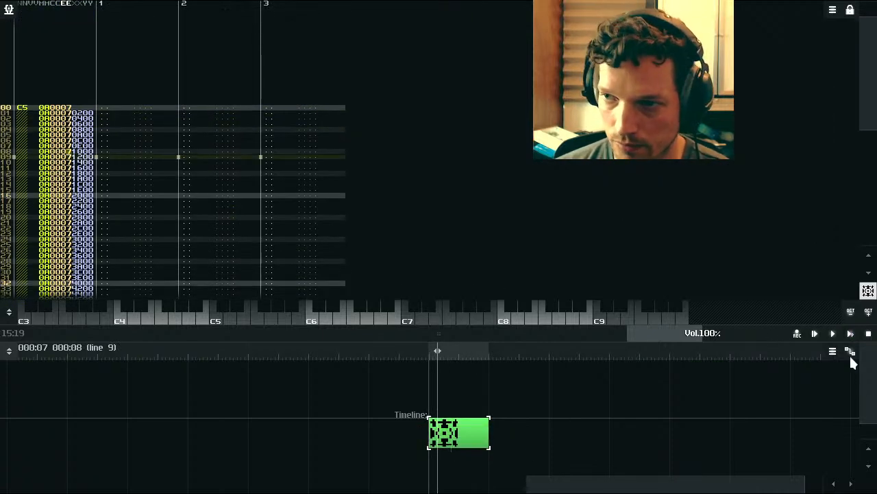
Step: Show the modules instead of the timeline and open the Sampler's volume envelope for editing
click(850, 353)
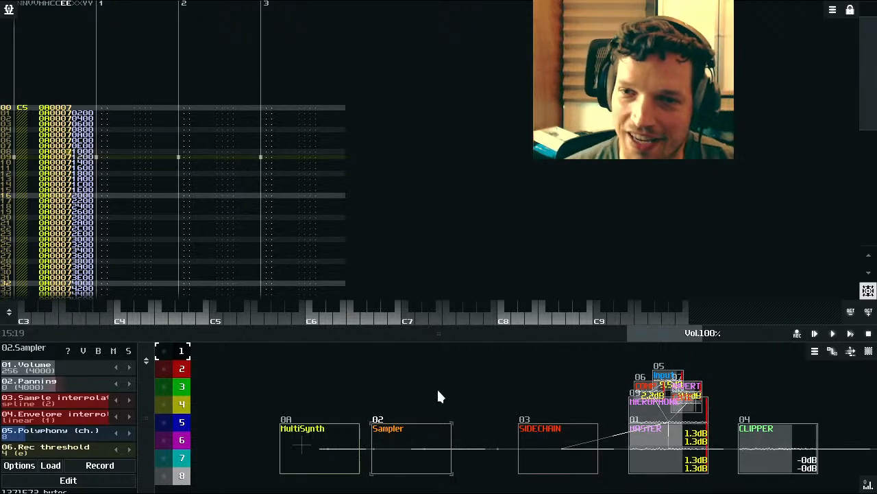
click(21, 115)
scroll(46, 161, up, 3)
scroll(45, 160, down, 2)
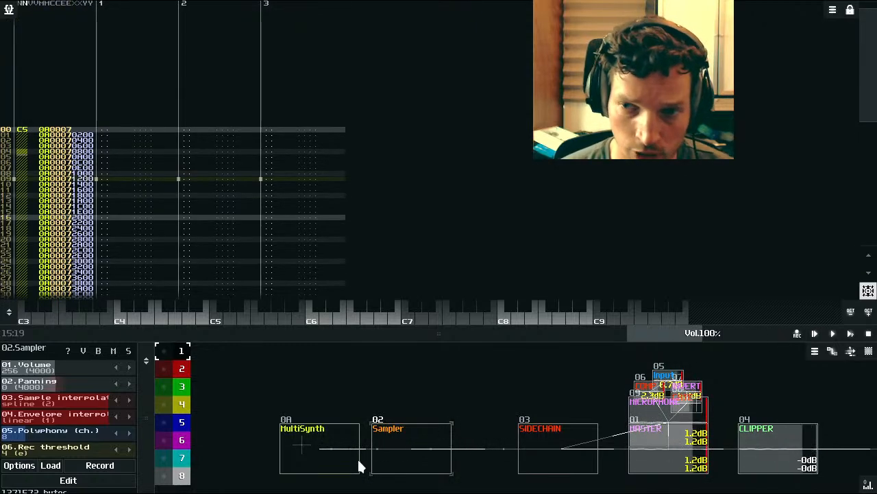
key(space)
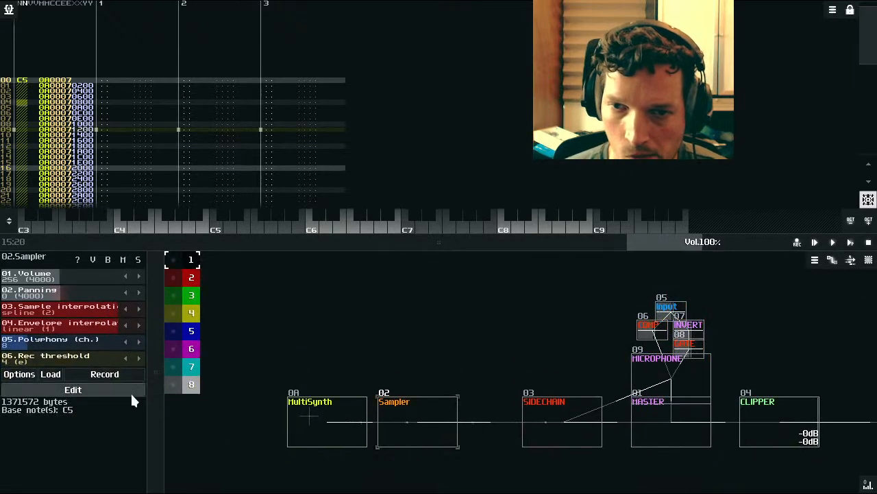
click(131, 392)
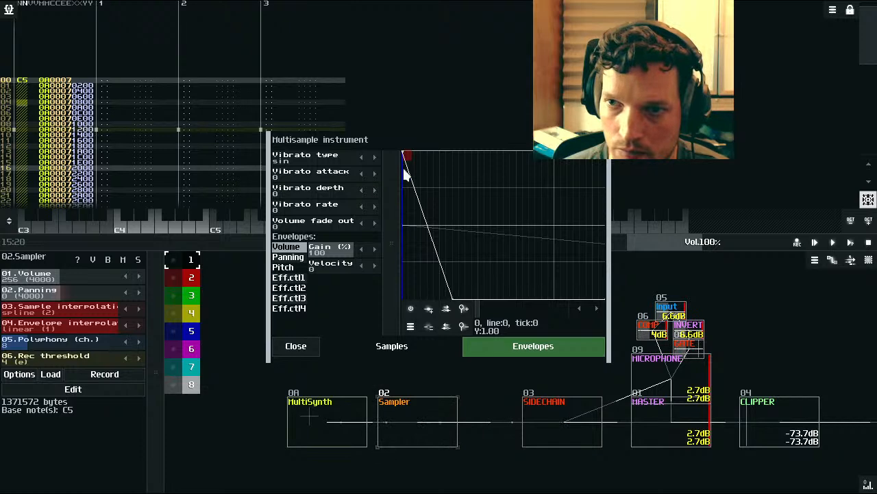
Step: Move the Sampler volume envelope's second point to line 0, tick 1 at Y 0.00, and delete the point at line 5, tick 2
drag(454, 296, 385, 309)
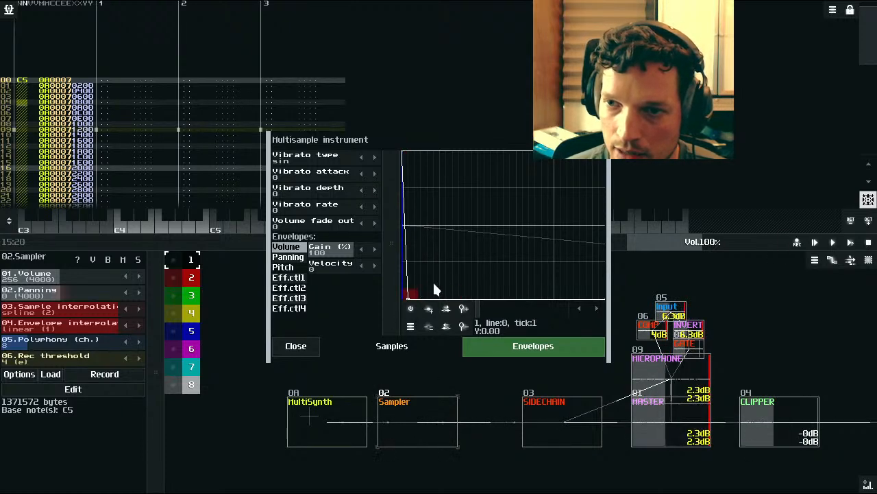
scroll(550, 288, down, 2)
click(561, 299)
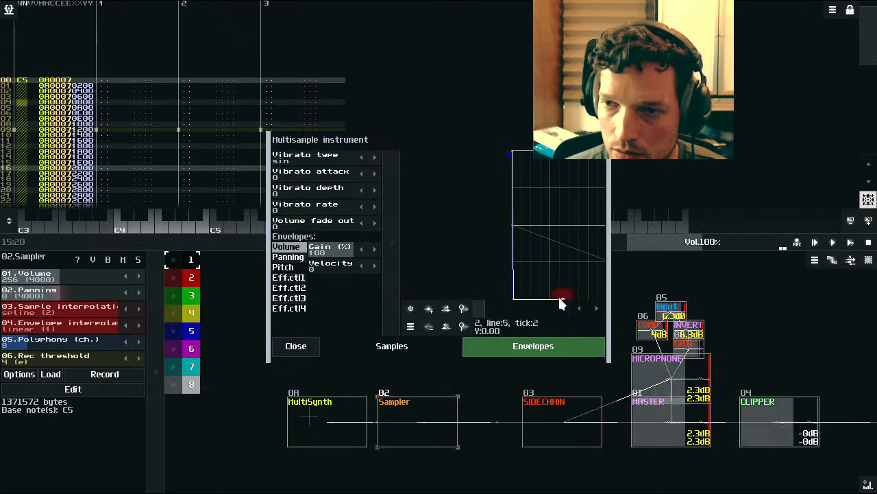
click(428, 327)
scroll(521, 269, up, 2)
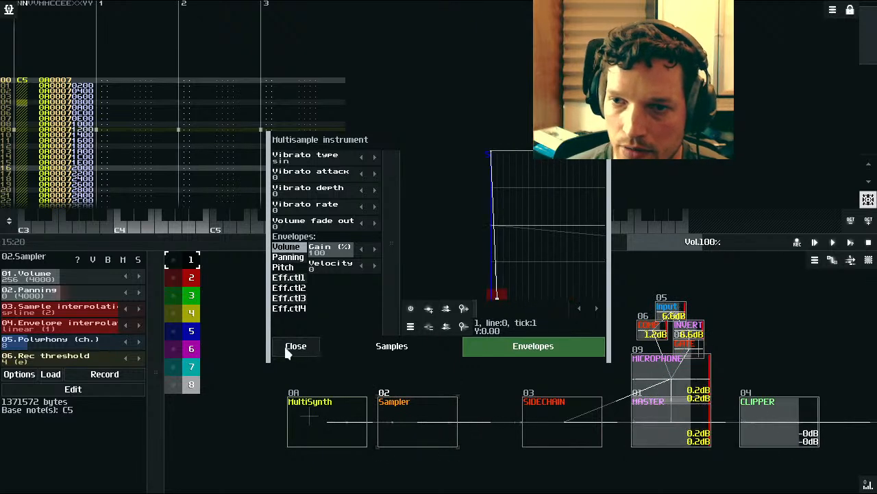
Step: Play the break back, set the Sampler's volume to 512, and close the Multisample instrument window
click(834, 243)
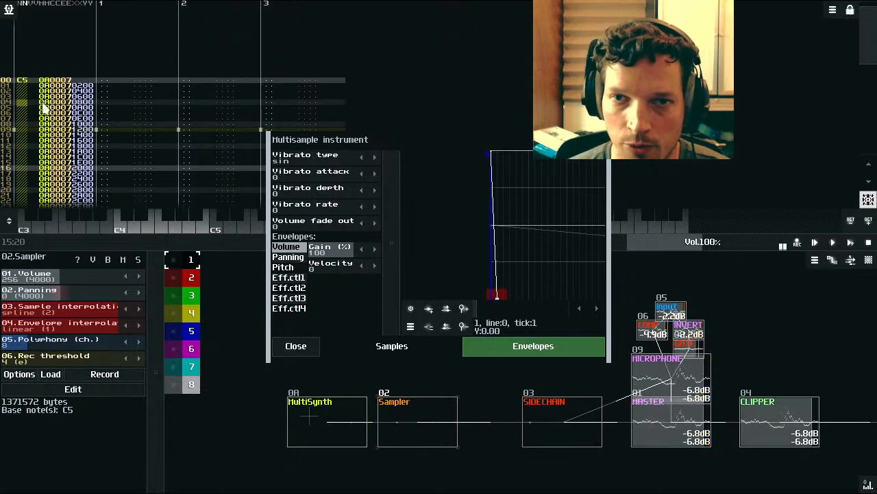
click(833, 242)
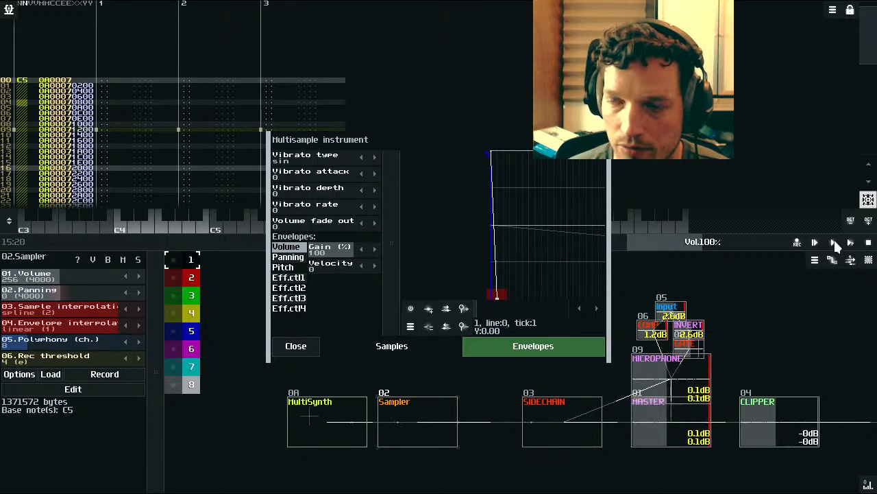
click(850, 242)
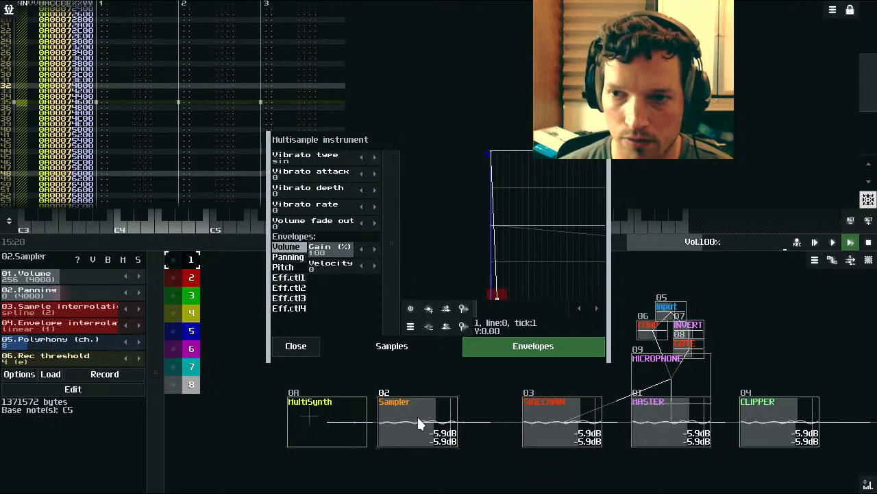
drag(73, 277, 138, 284)
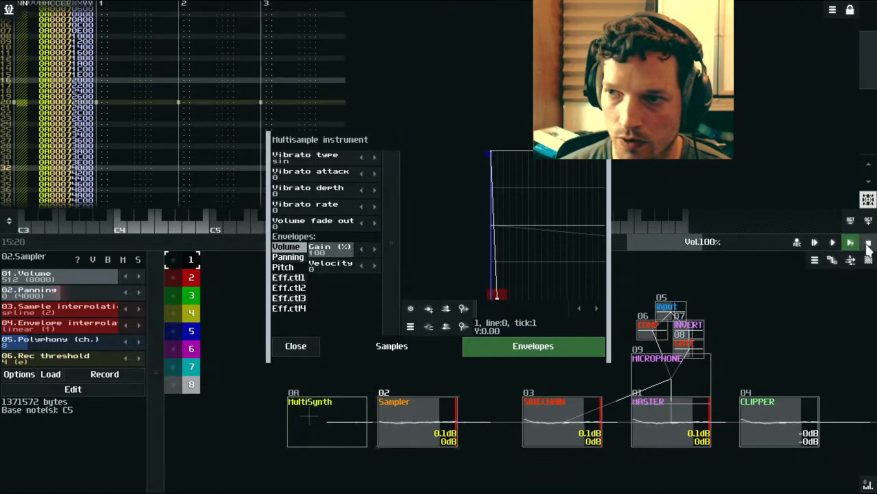
click(303, 346)
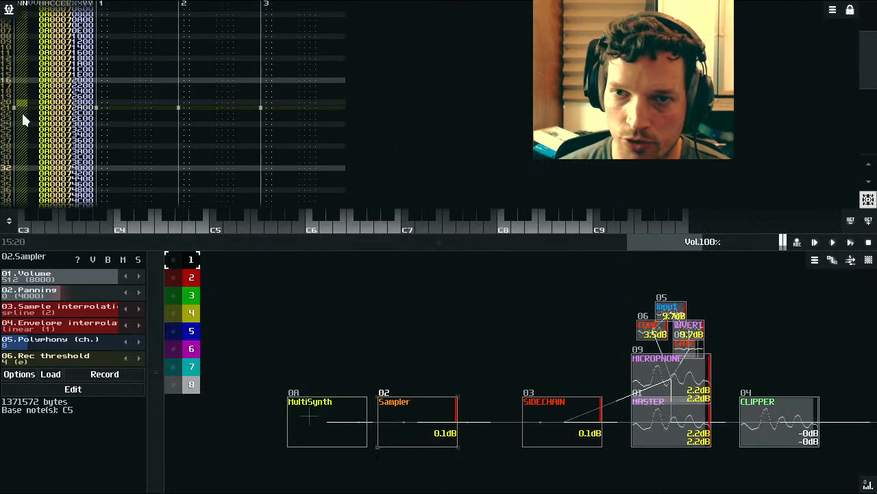
Step: Try to enter C5 notes on lines 01 and 02 of track 0 with the Sampler as the active module
key(space)
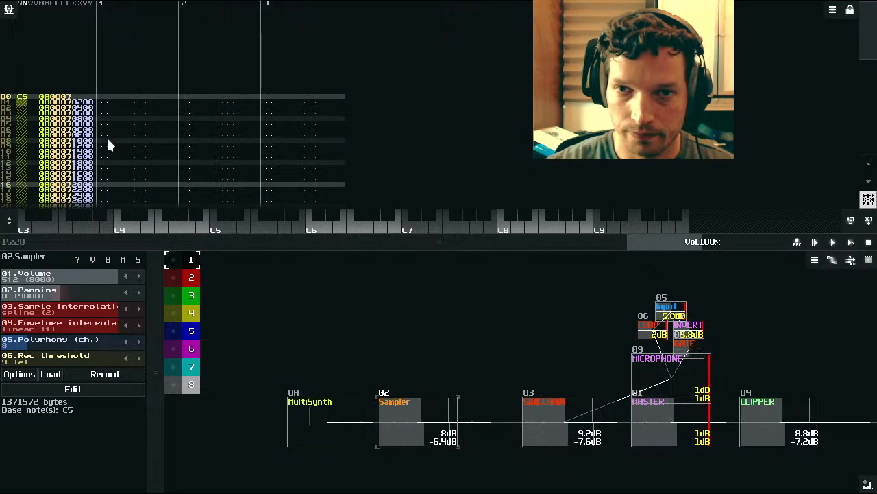
key(space)
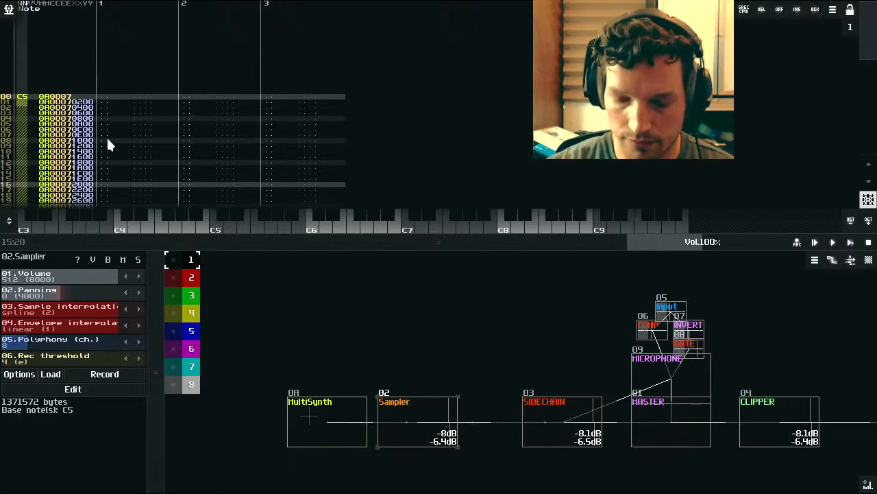
key(z)
key(z)
key(Up)
key(Up)
Step: With the MultiSynth active, fill track 0 with C5 notes from line 01 to the end of the pattern and play it back
click(341, 403)
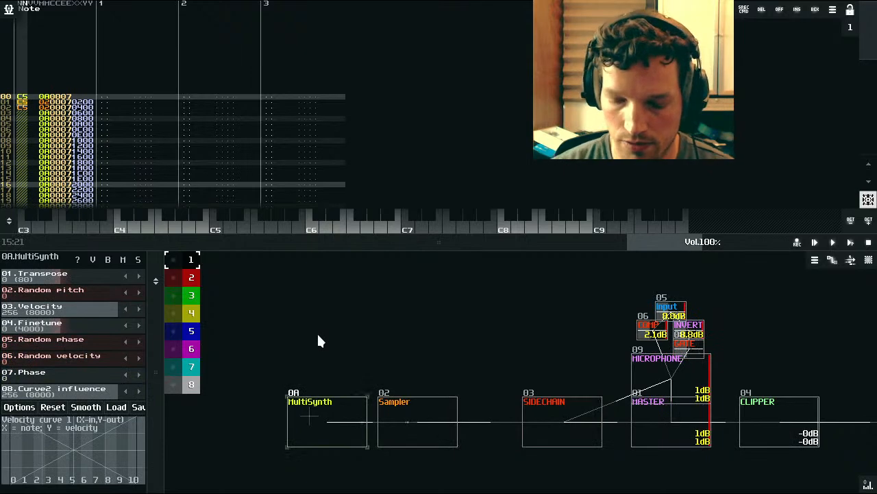
key(z)
key(z)
key(z)
key(z)
key(z)
key(z)
key(z)
key(z)
key(z)
key(z)
key(z)
key(z)
key(z)
key(z)
key(z)
key(z)
key(z)
key(z)
key(z)
key(z)
key(z)
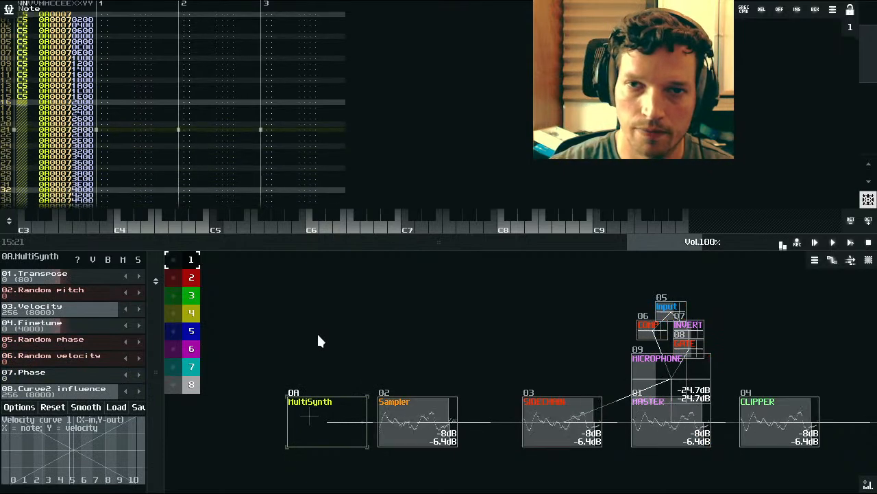
key(z)
key(z)
key(z)
key(z)
key(z)
key(z)
key(z)
key(z)
key(z)
key(z)
key(z)
key(z)
key(z)
key(z)
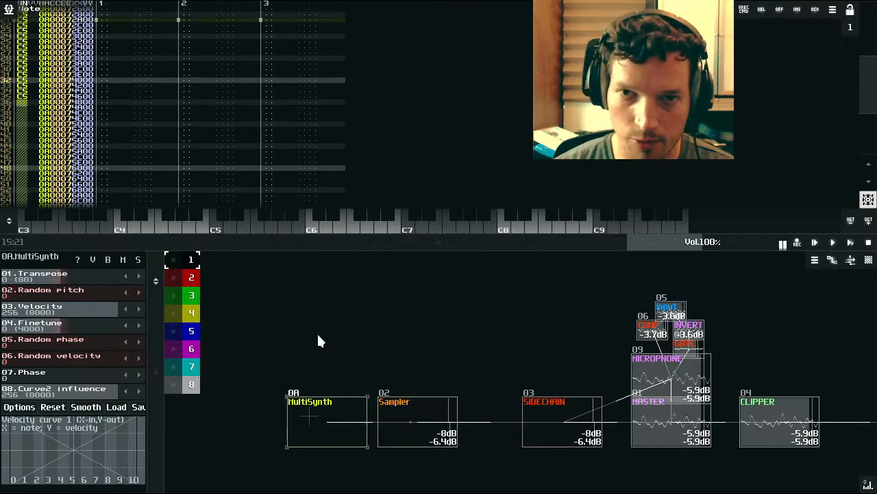
key(z)
key(z)
key(z)
key(z)
key(z)
key(z)
key(z)
key(z)
key(z)
key(z)
key(z)
key(z)
key(z)
key(z)
key(z)
key(z)
key(z)
key(z)
key(z)
key(z)
key(z)
key(z)
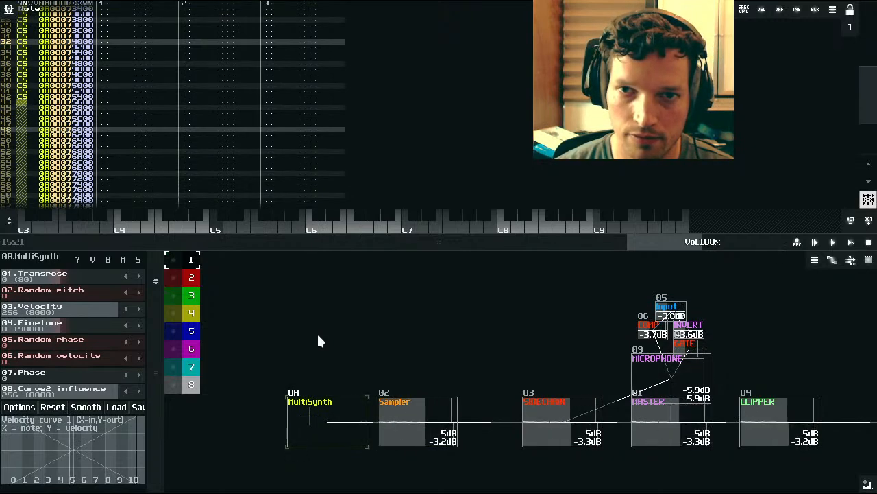
key(space)
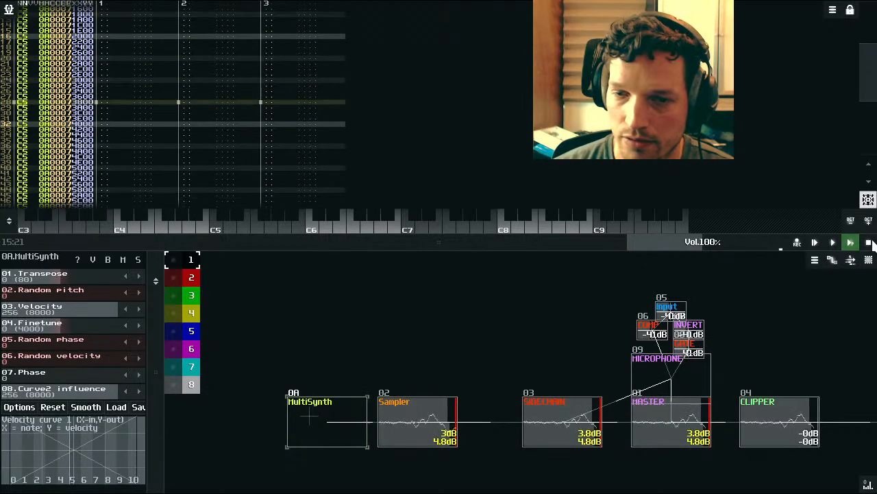
click(869, 242)
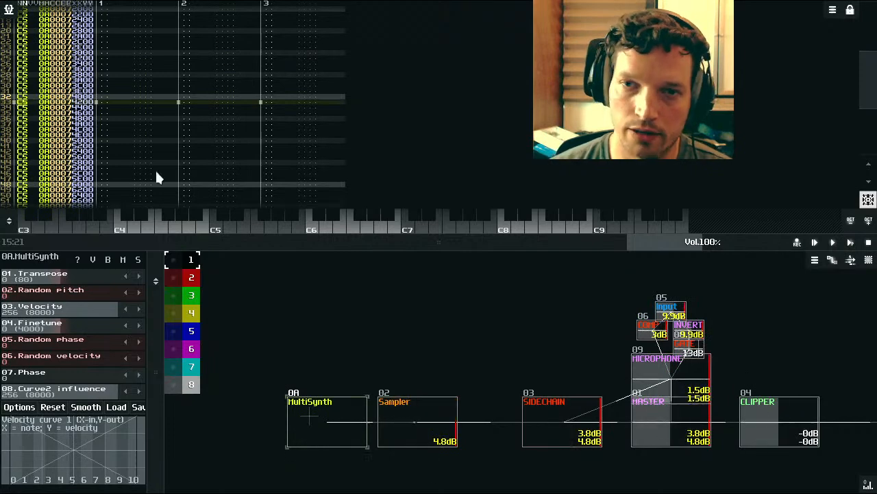
Step: Reopen the Sampler's volume envelope, inspect its first point, and close the Multisample instrument window
click(408, 425)
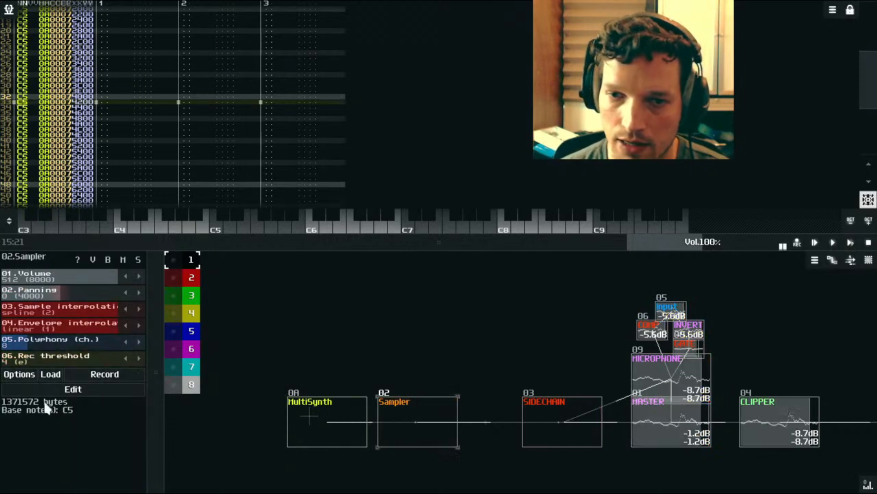
click(100, 387)
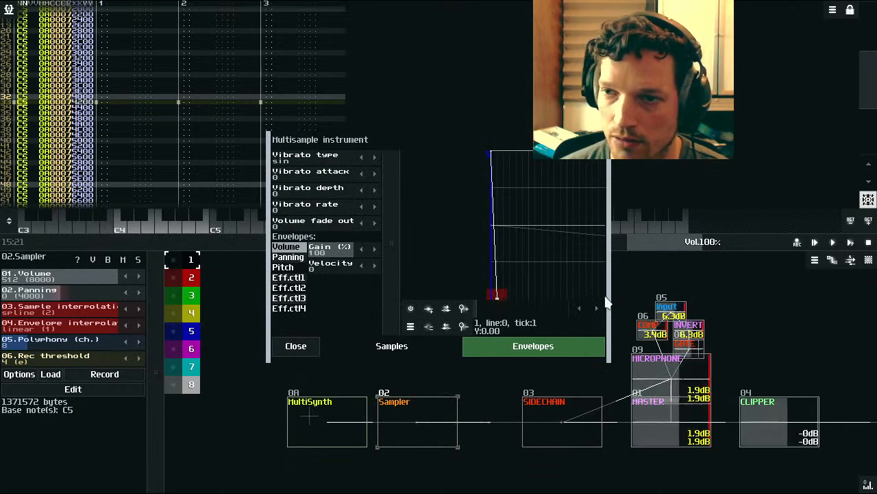
mouse_move(399, 304)
mouse_down()
mouse_move(361, 294)
mouse_move(387, 295)
mouse_up()
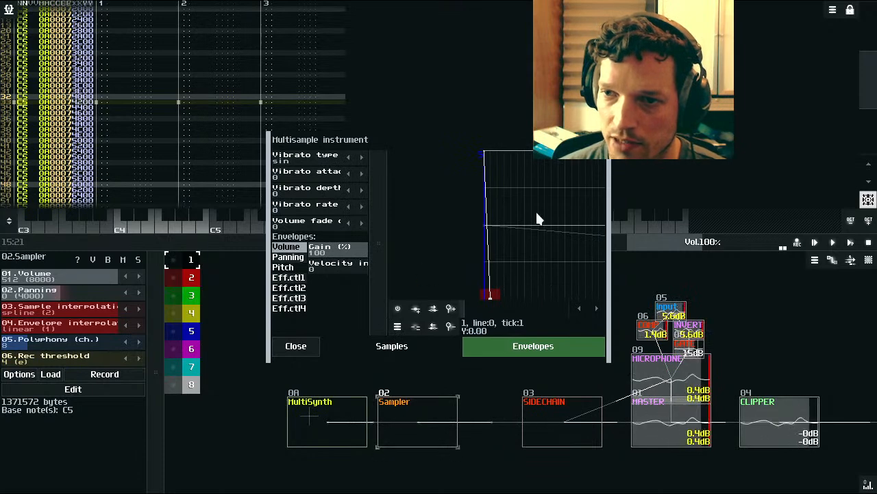
click(485, 157)
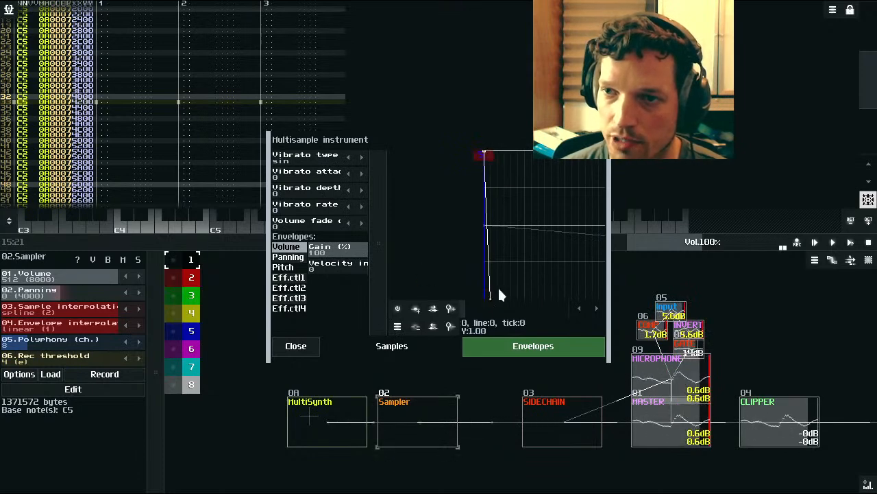
click(288, 346)
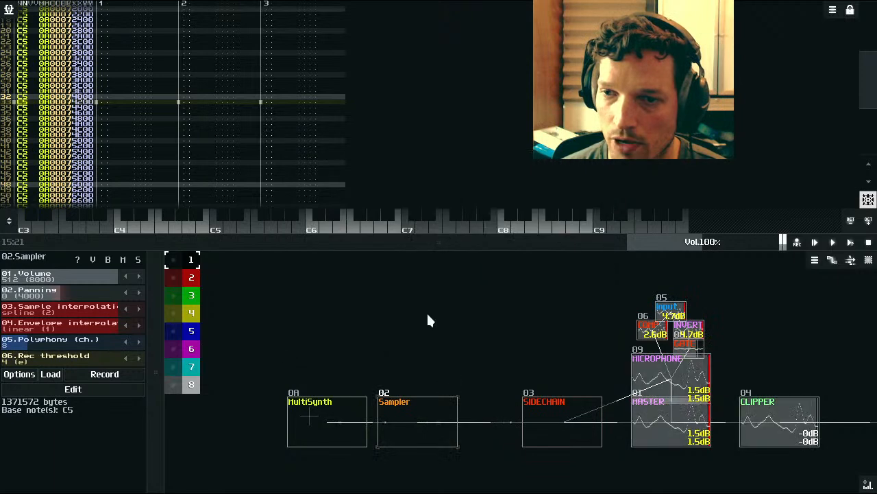
Step: Add an ADSR module, connect the MultiSynth to it, and arrange the MultiSynth, ADSR and Sampler with the ADSR above the Sampler
double_click(416, 360)
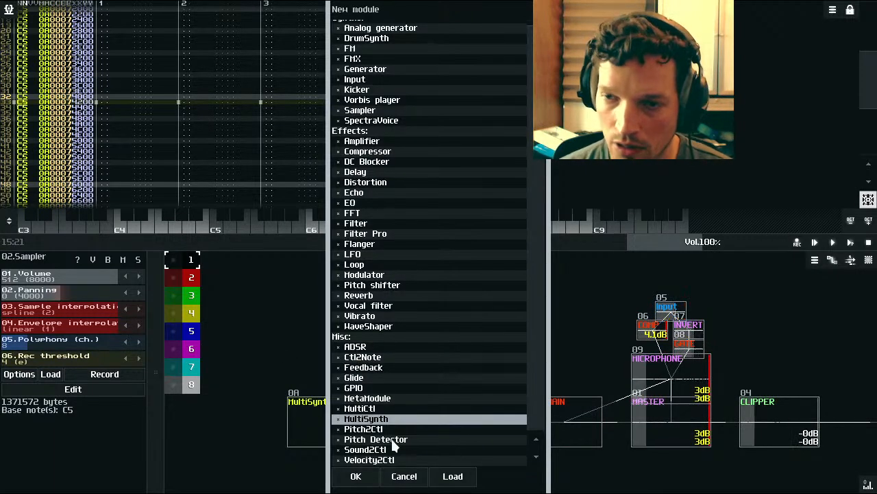
double_click(370, 346)
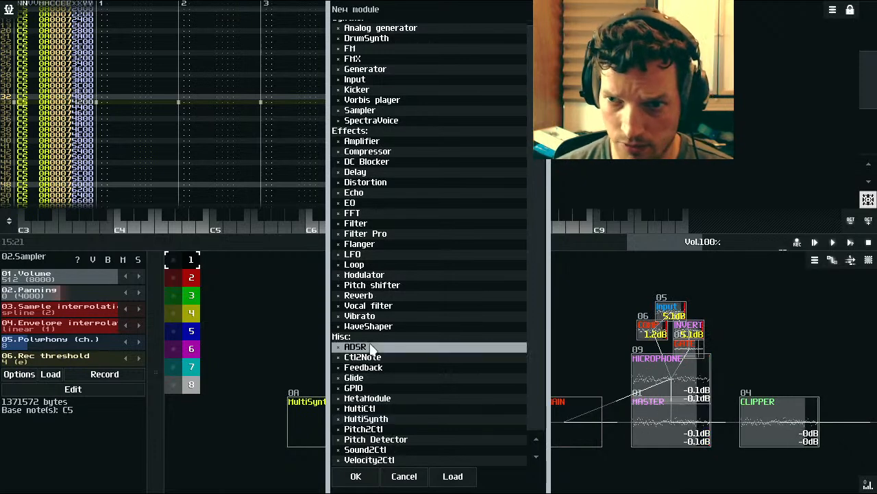
click(340, 422)
drag(340, 422, 445, 345)
drag(349, 420, 296, 418)
drag(439, 358, 381, 361)
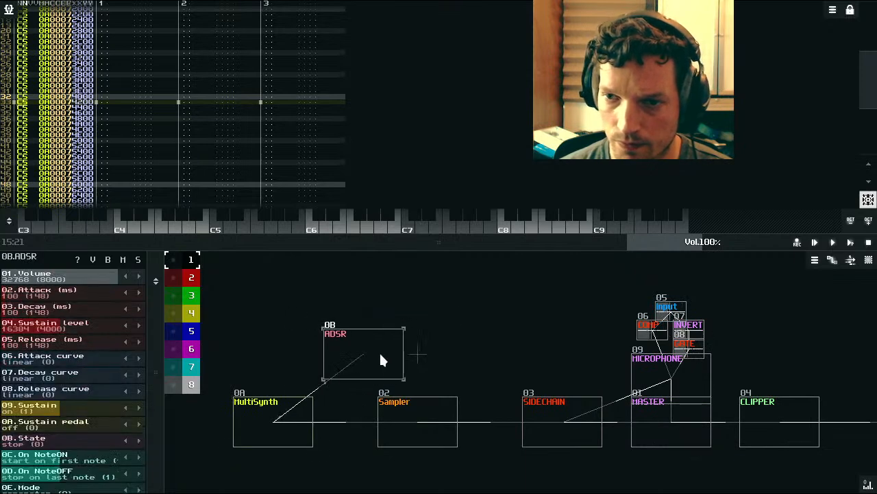
drag(398, 408, 333, 412)
Step: Add a Modulator module and place it in the row between the Sampler and SIDECHAIN
double_click(490, 379)
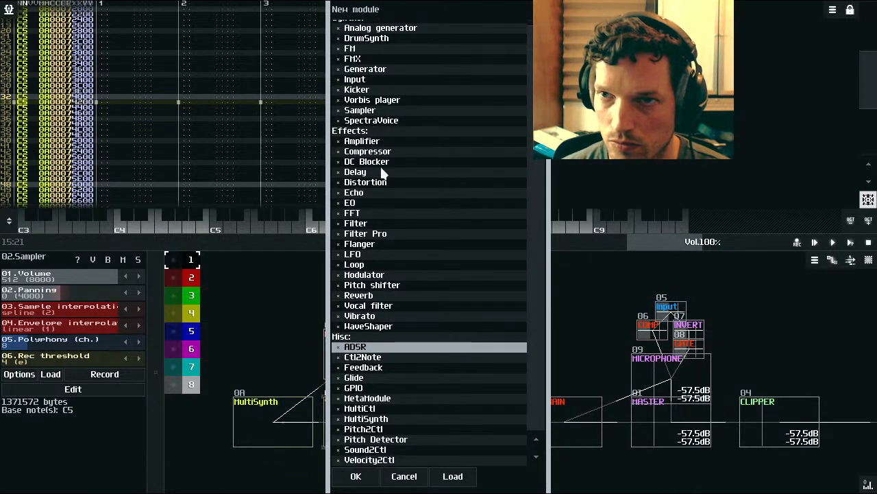
scroll(386, 225, up, 1)
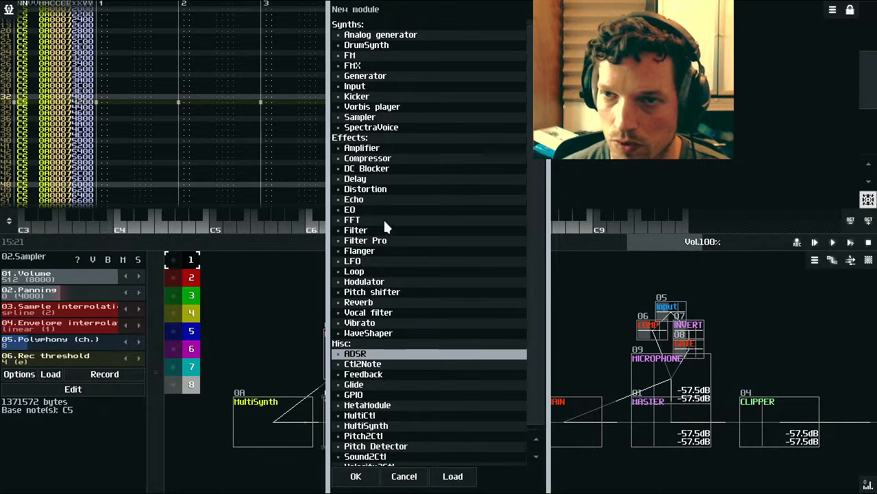
double_click(364, 281)
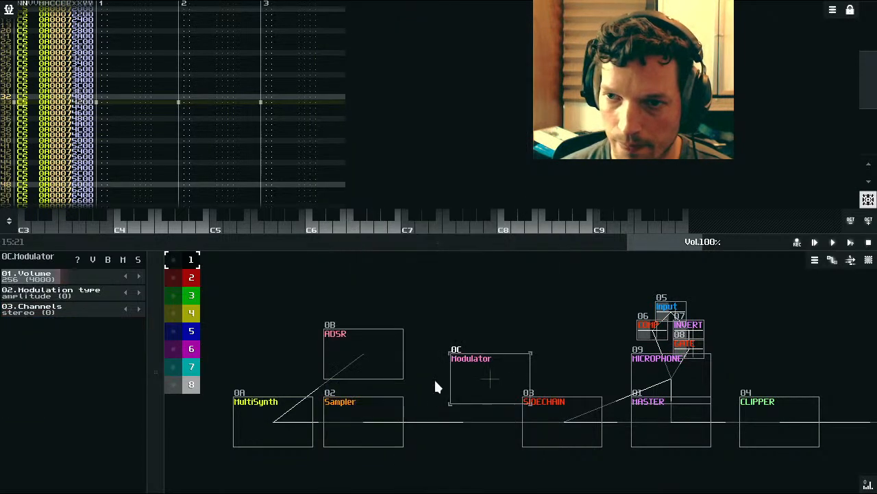
drag(411, 405, 435, 414)
Step: Route the Sampler through the Modulator into SIDECHAIN instead of directly, and connect the ADSR to the Modulator
drag(368, 425, 593, 431)
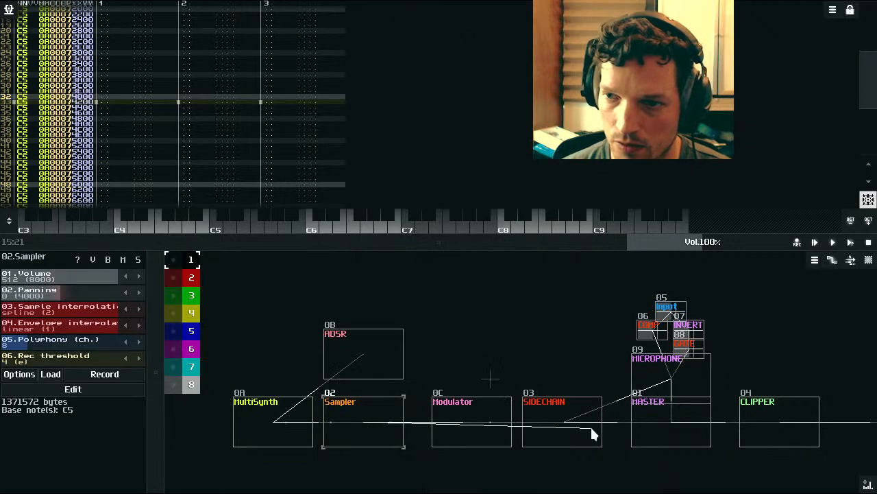
drag(469, 425, 550, 425)
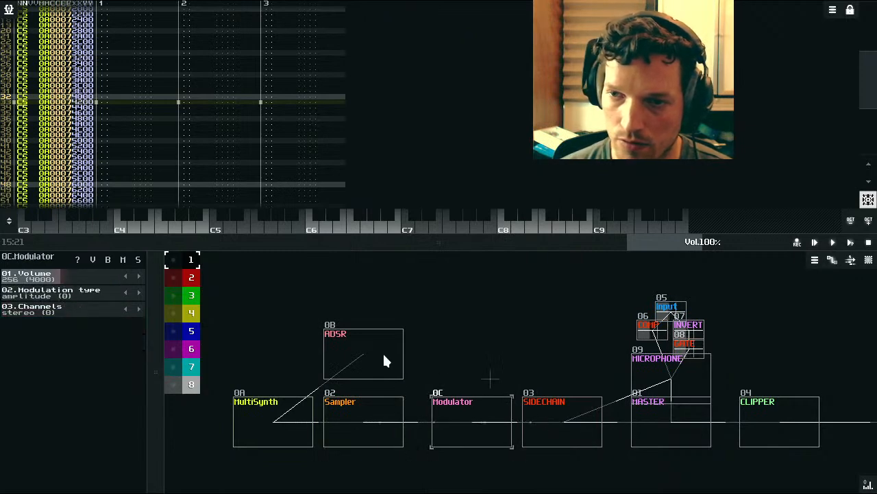
drag(384, 362, 499, 437)
drag(408, 374, 388, 368)
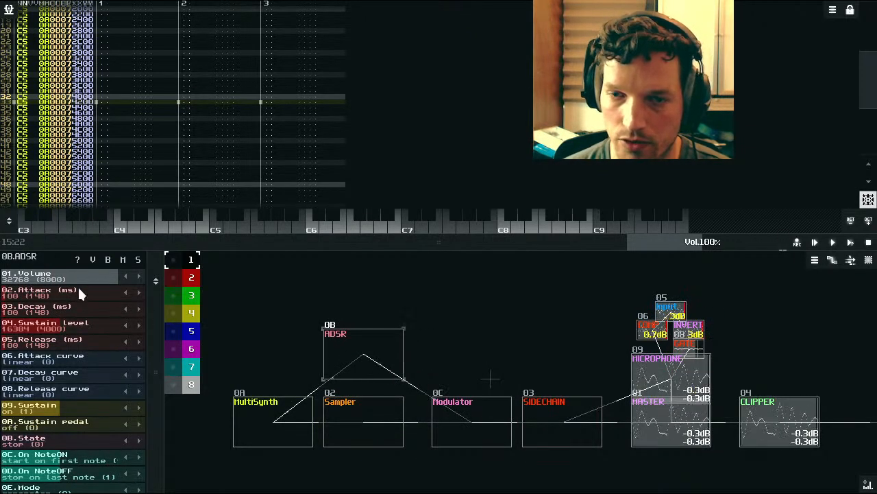
Step: Set the ADSR's attack to 1 ms, decay to 0, sustain level to 32768 and release to 1 ms, and widen the controller area
drag(46, 296, 22, 293)
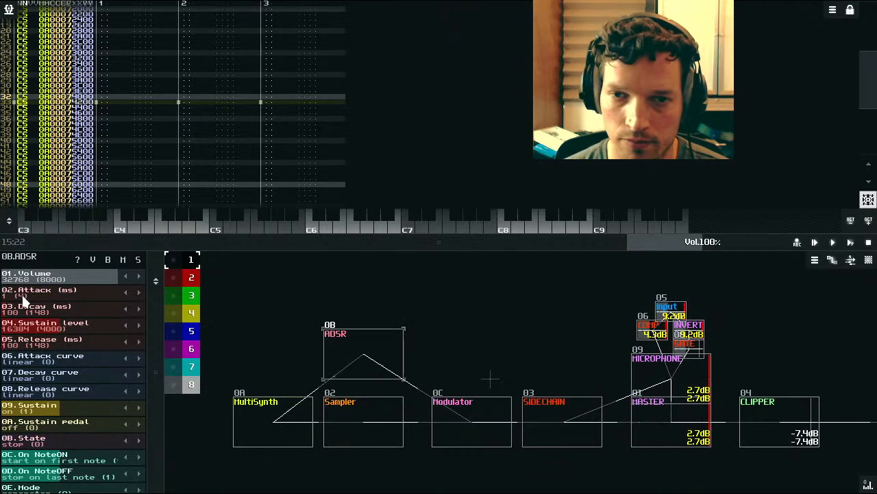
drag(22, 295, 218, 339)
drag(69, 342, 39, 351)
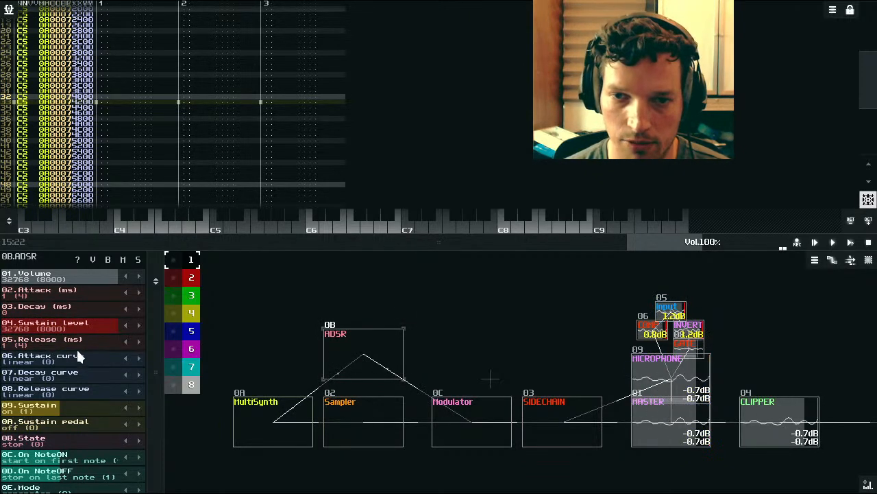
drag(159, 277, 242, 348)
Step: Set the Sampler's polyphony to 1 channel and play the pattern back
click(408, 412)
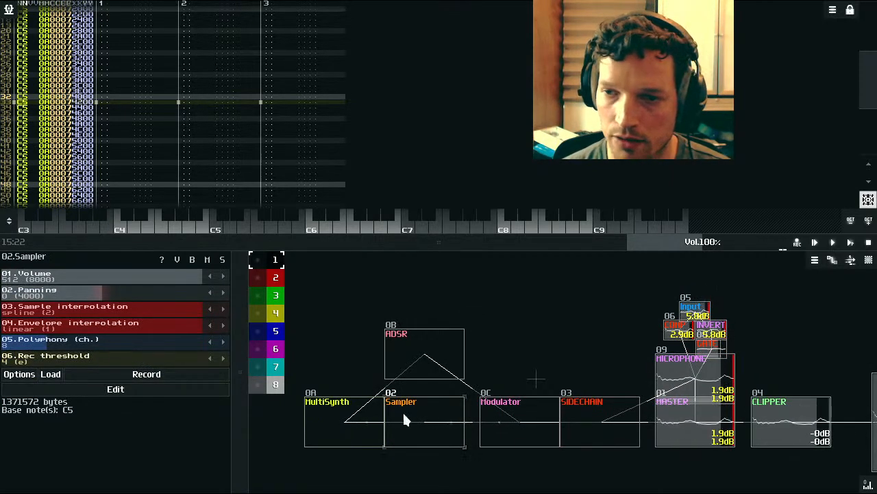
scroll(70, 344, down, 7)
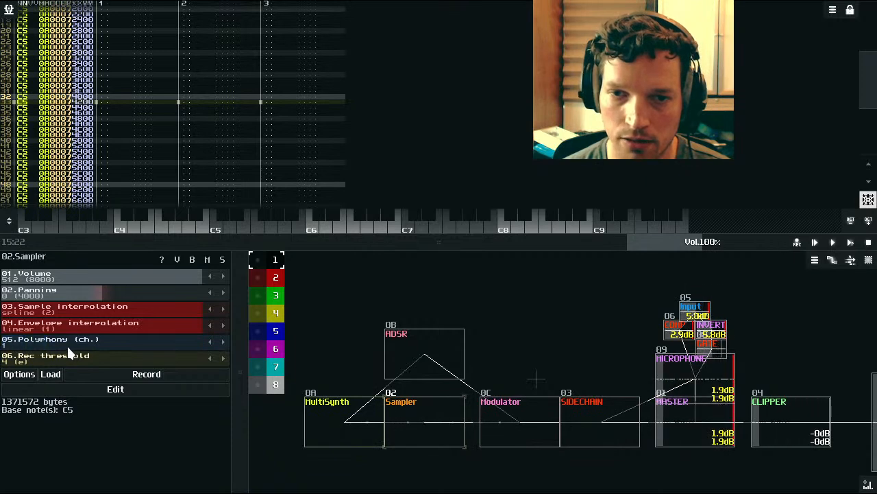
scroll(67, 345, up, 2)
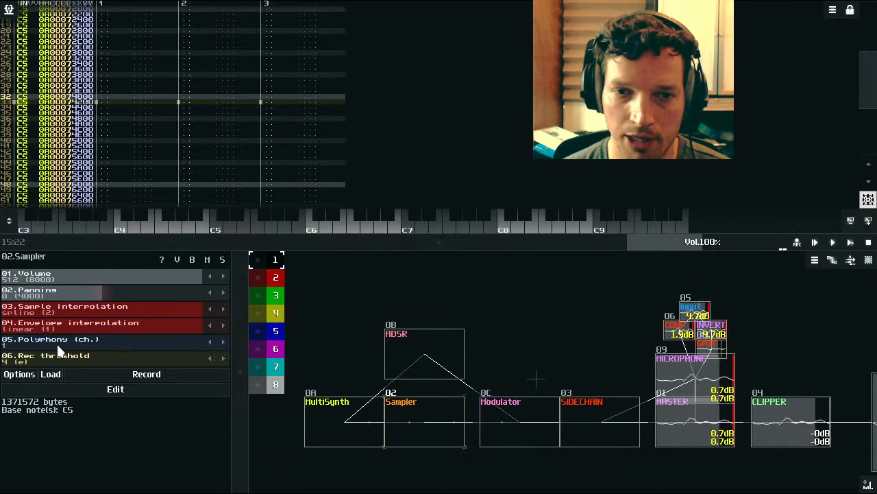
click(852, 243)
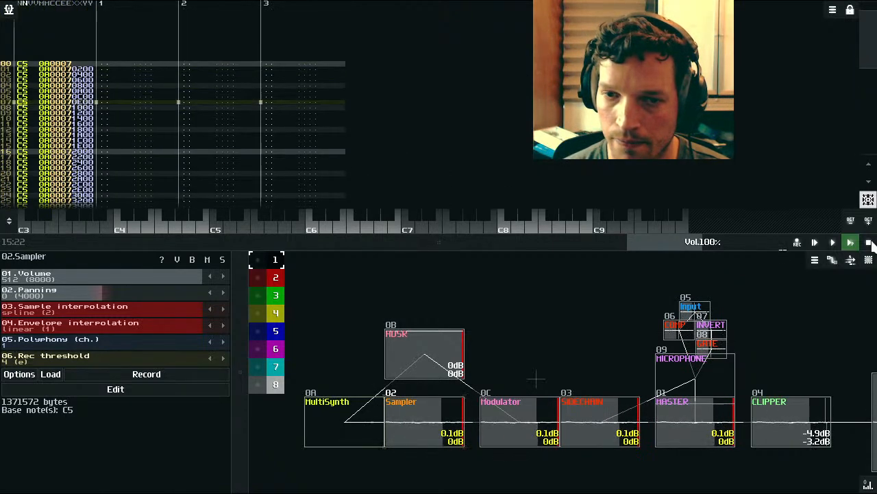
click(869, 243)
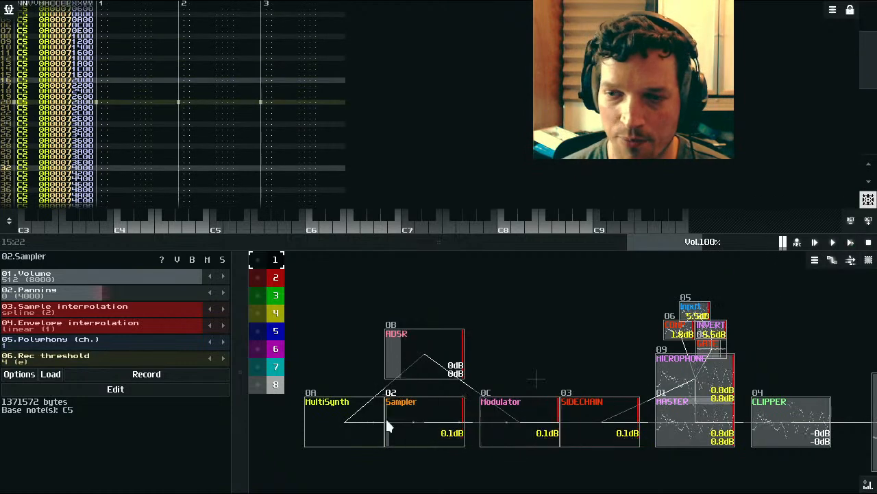
Step: Move the MultiSynth slightly away from the Sampler in the module row and select the ADSR
click(417, 360)
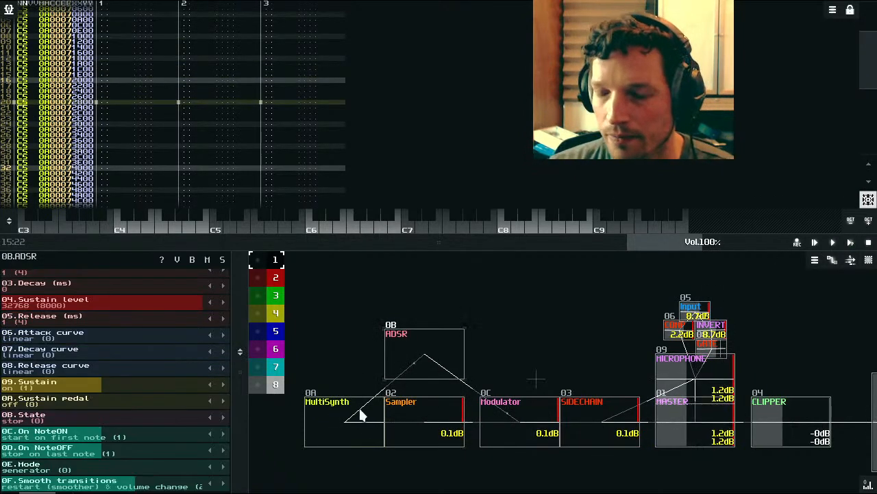
drag(363, 412, 346, 420)
click(399, 330)
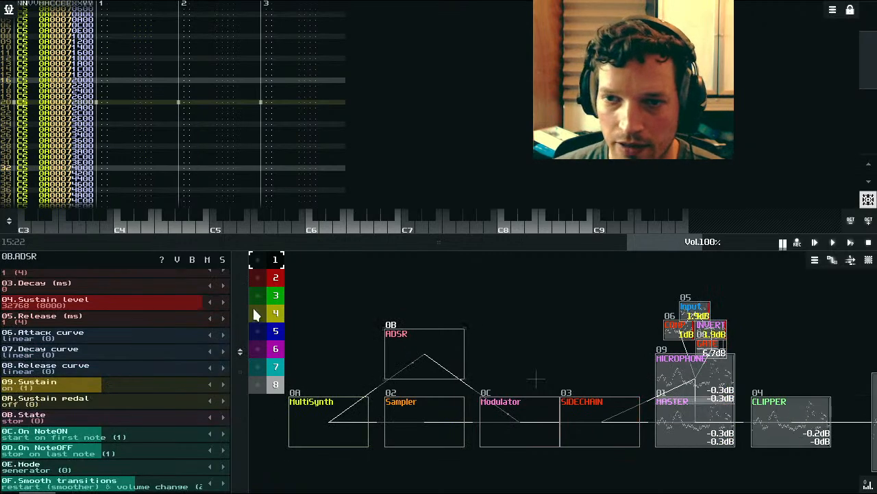
Step: Set the ADSR's On NoteON to start (2) and On NoteOFF to stop (2), playing the pattern between the changes
drag(241, 351, 246, 452)
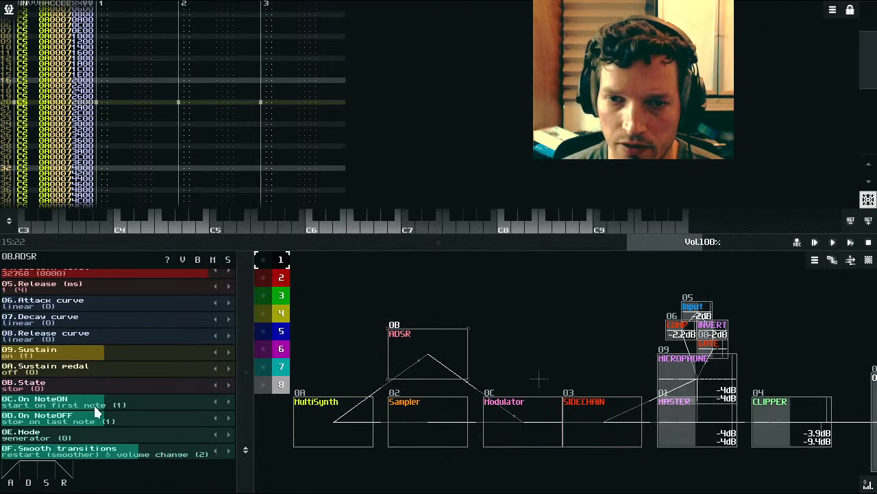
scroll(122, 409, up, 1)
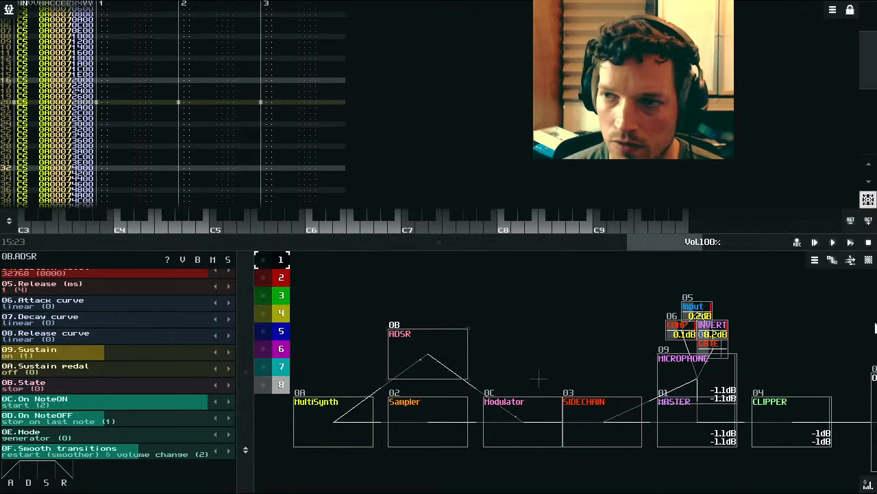
click(850, 243)
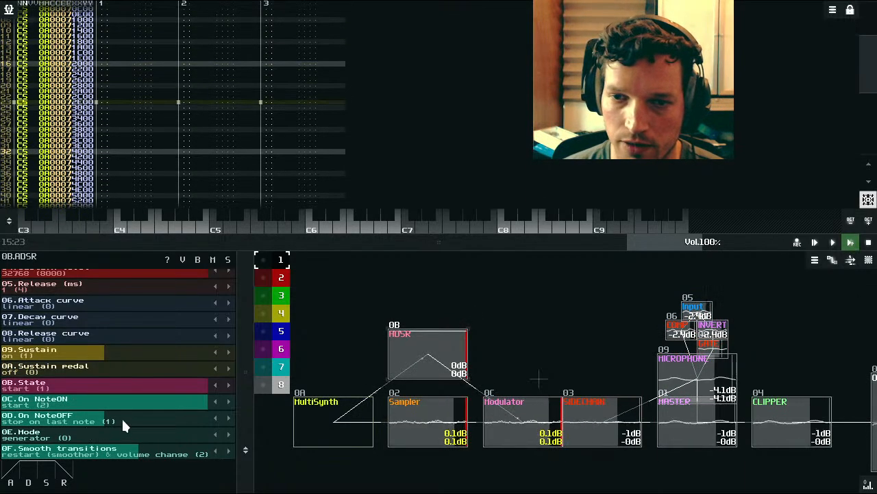
scroll(122, 420, up, 1)
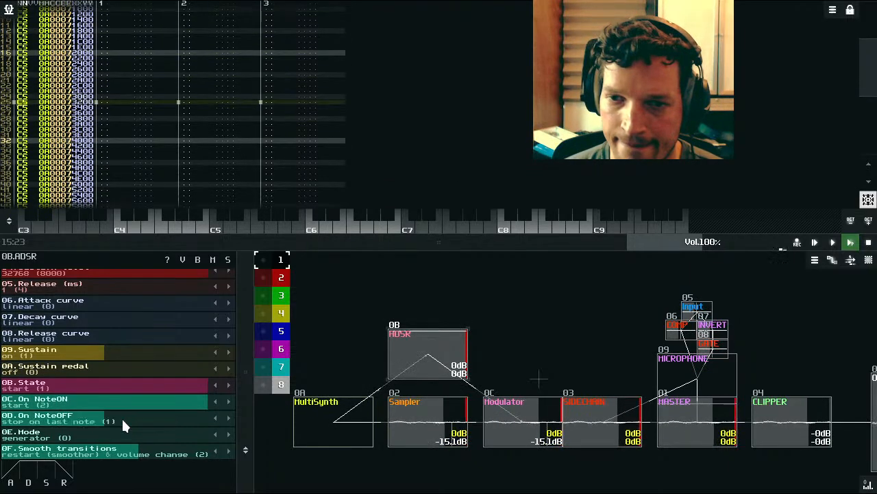
scroll(122, 420, up, 1)
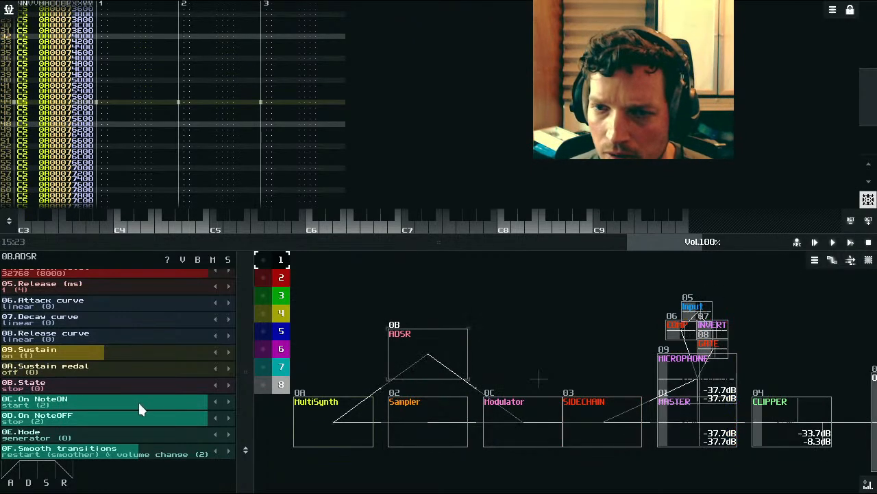
scroll(137, 400, down, 2)
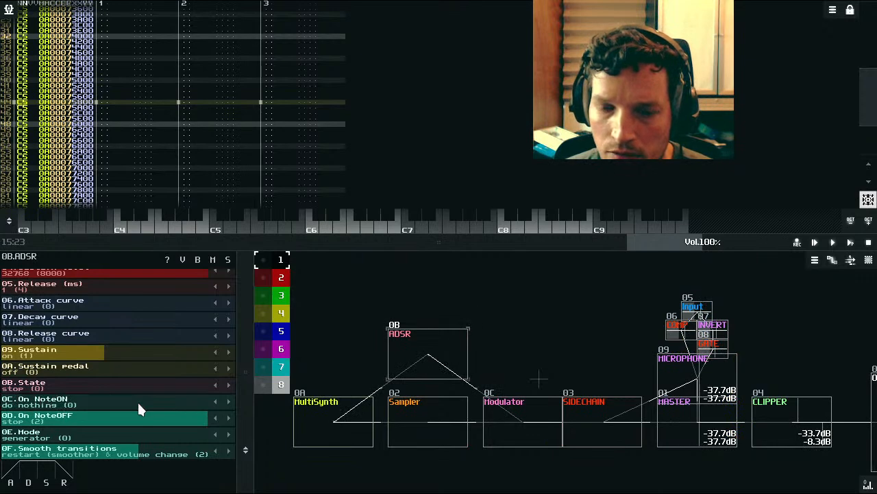
scroll(139, 404, up, 2)
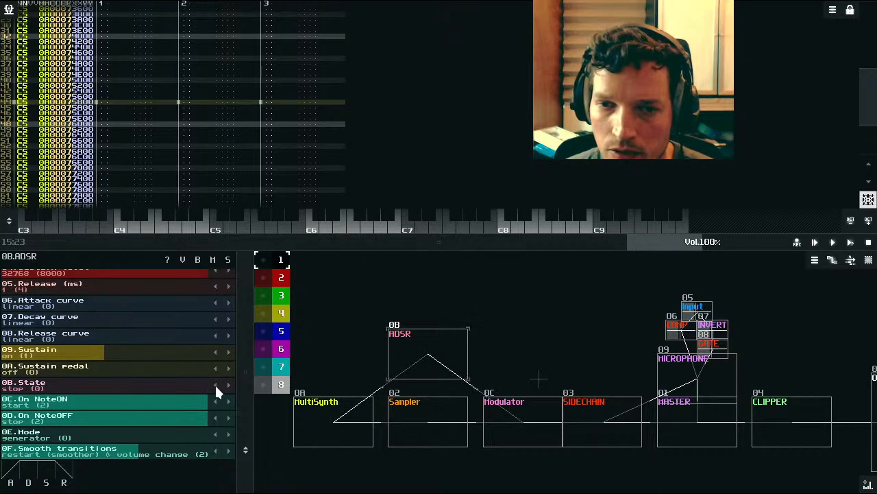
Step: Try turning the ADSR's sustain off and switch it back on
drag(242, 430, 269, 380)
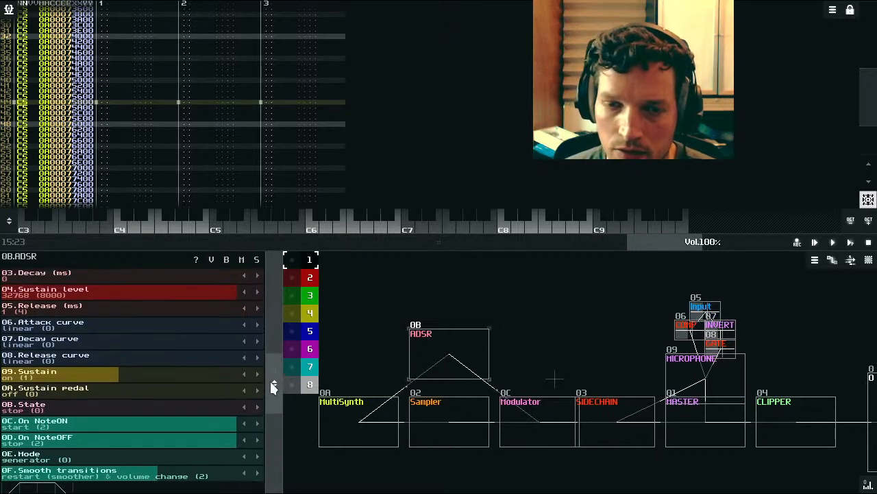
click(134, 379)
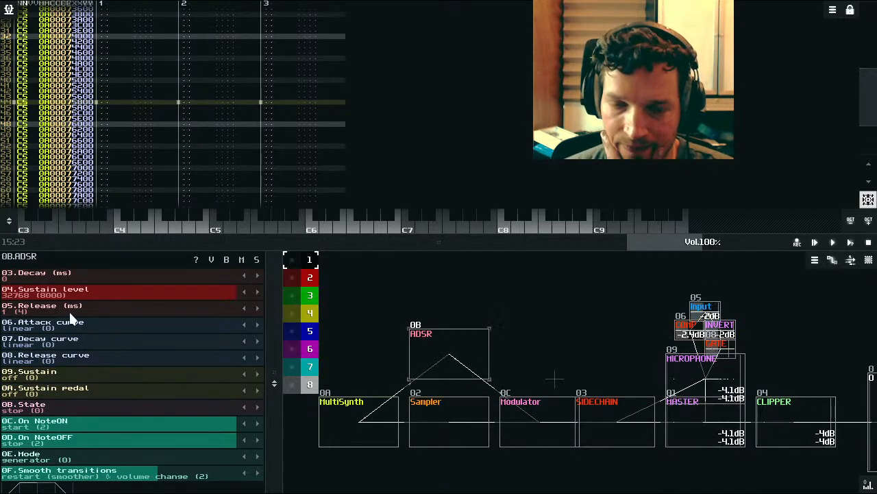
click(50, 374)
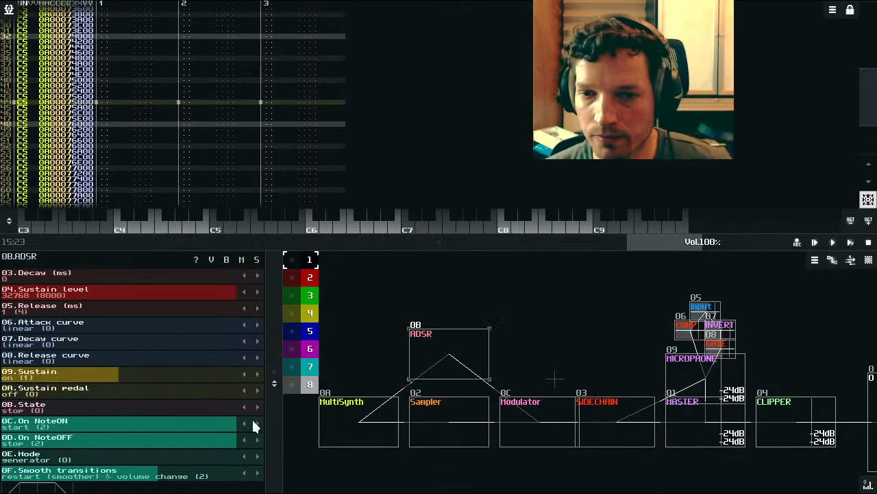
Step: Enlarge the module area, set the ADSR's smooth transitions to off (0), and play the pattern
drag(275, 407, 270, 283)
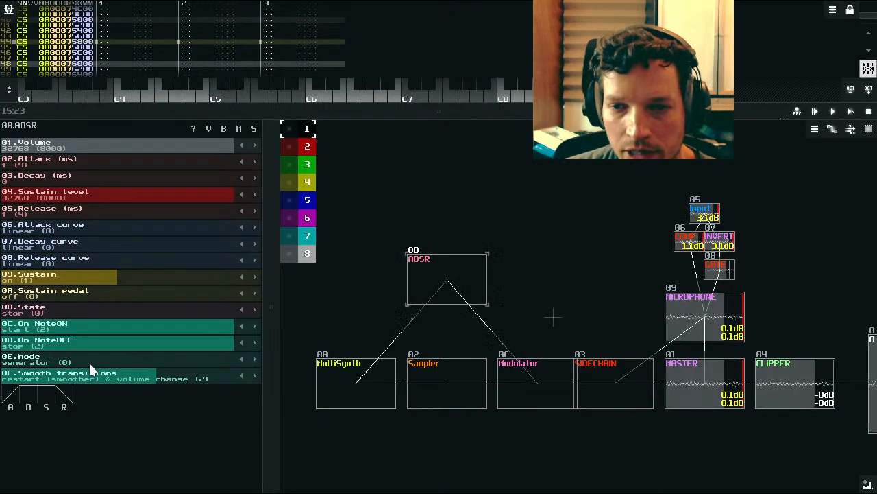
scroll(141, 383, down, 1)
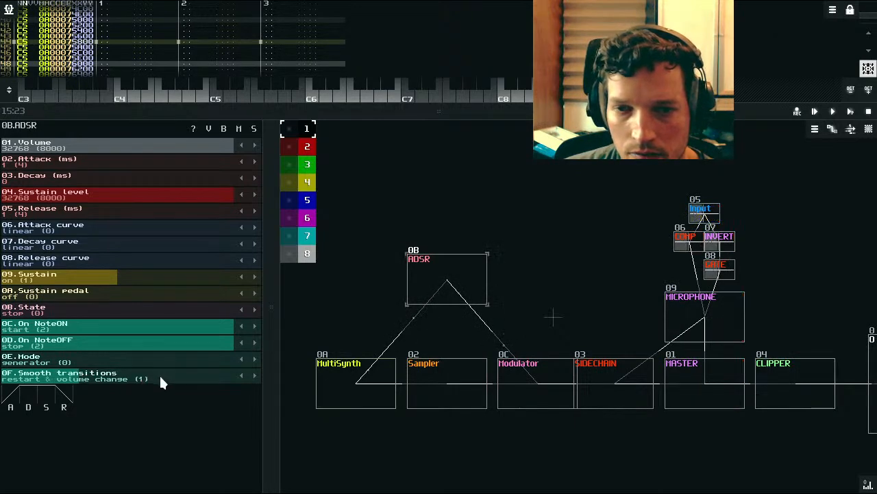
scroll(161, 383, down, 1)
scroll(159, 382, up, 3)
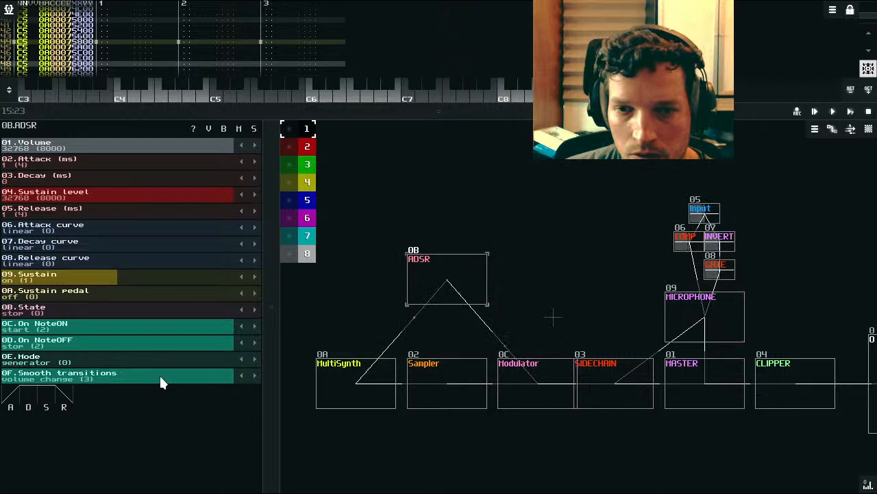
scroll(160, 378, down, 3)
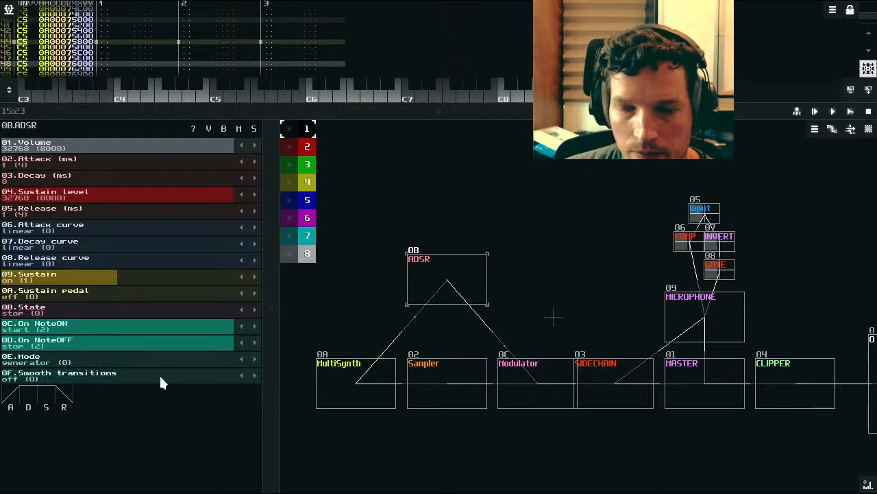
click(851, 112)
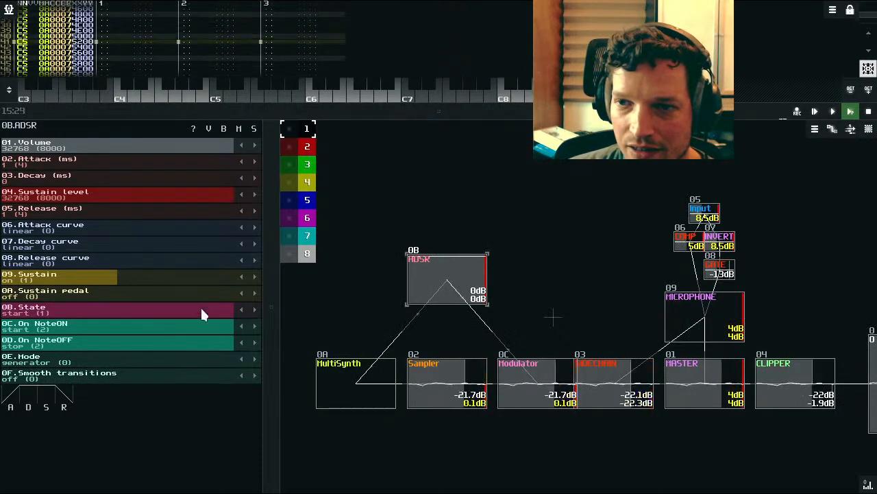
Step: Adjust the ADSR during playback, trying longer releases, and set both attack and release to 0 ms
drag(268, 261, 273, 333)
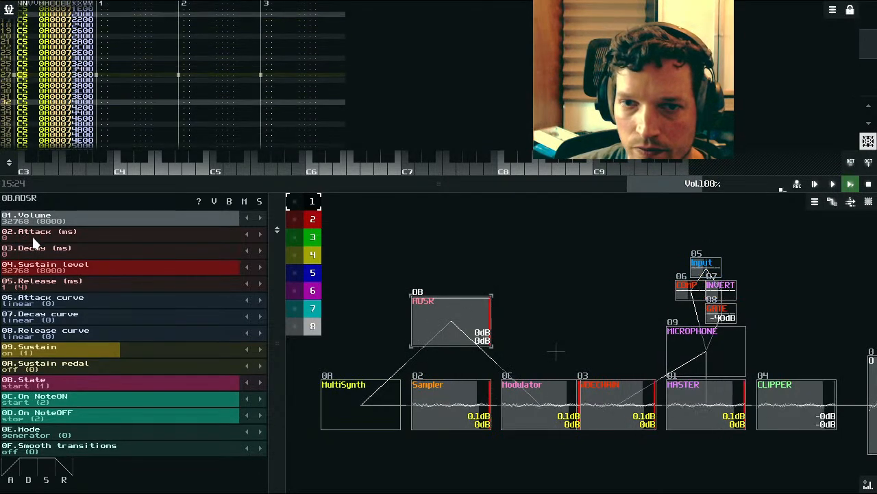
scroll(34, 241, up, 1)
scroll(43, 284, up, 3)
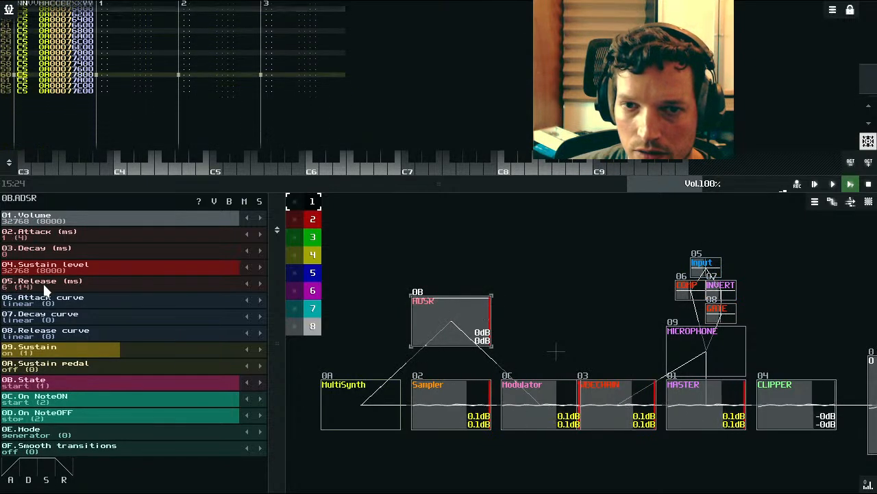
scroll(43, 284, down, 2)
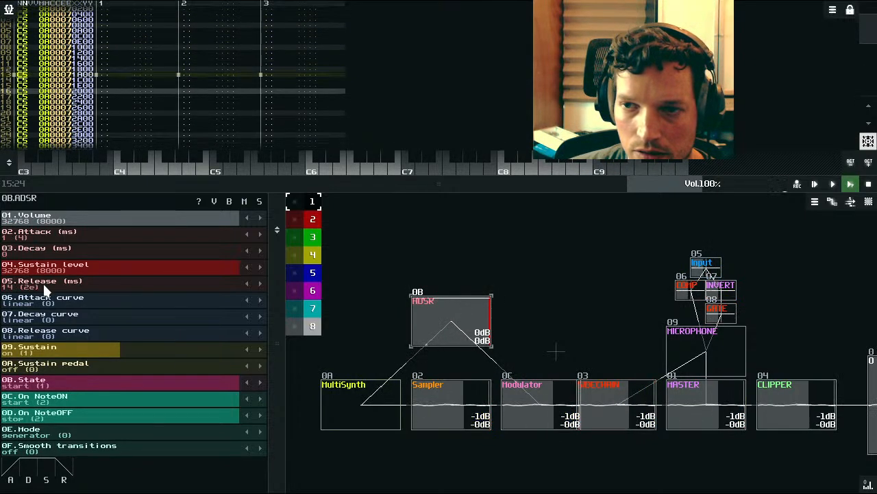
scroll(43, 284, down, 1)
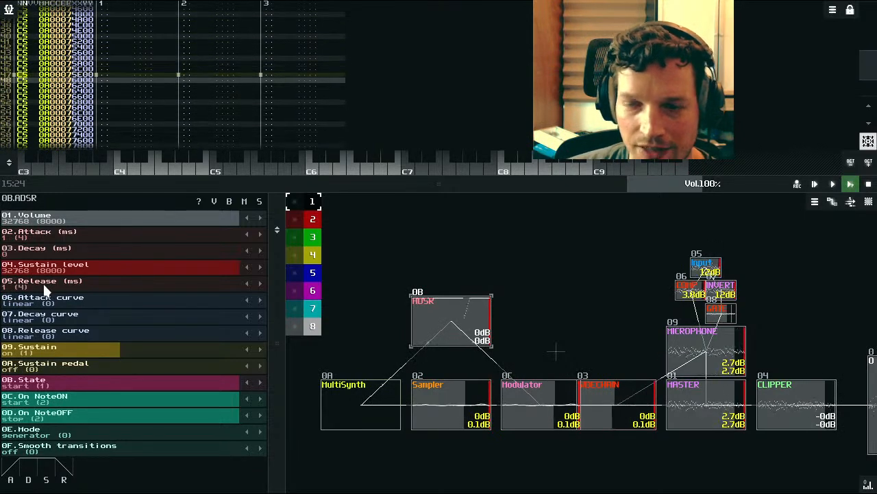
scroll(43, 283, down, 1)
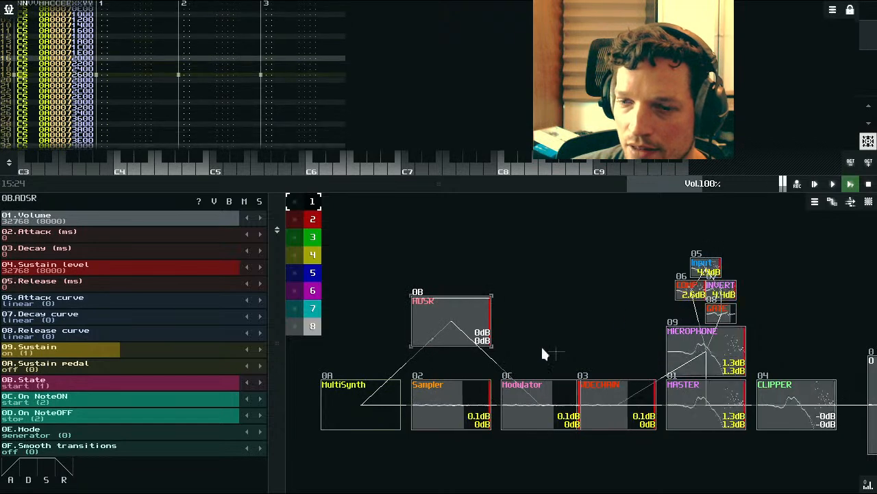
Step: Turn the Sampler's envelope interpolation off and play the pattern back to compare the sound
click(478, 407)
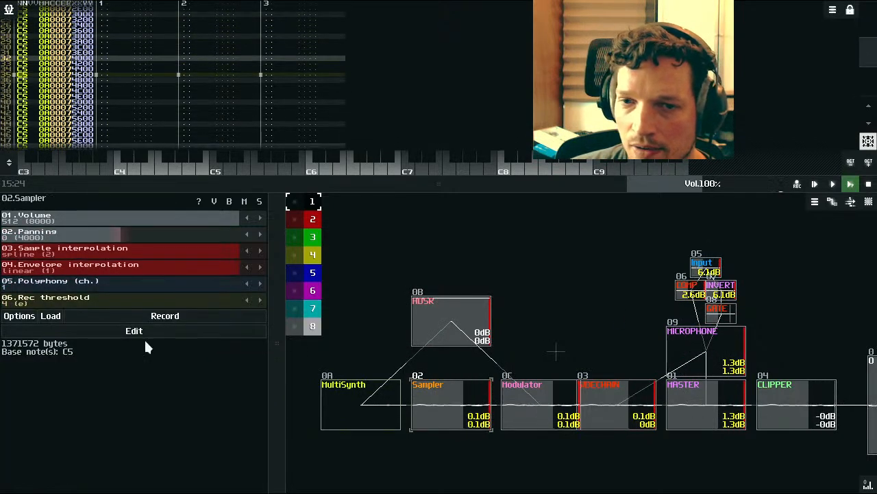
click(868, 187)
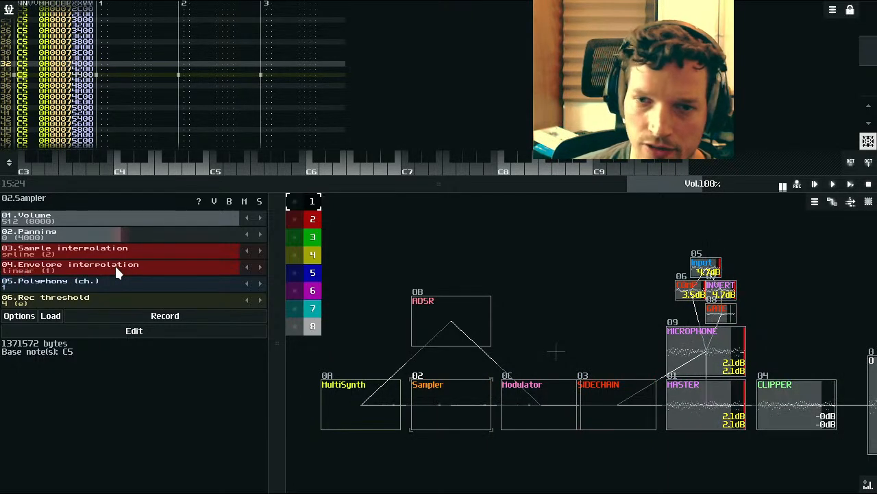
click(115, 271)
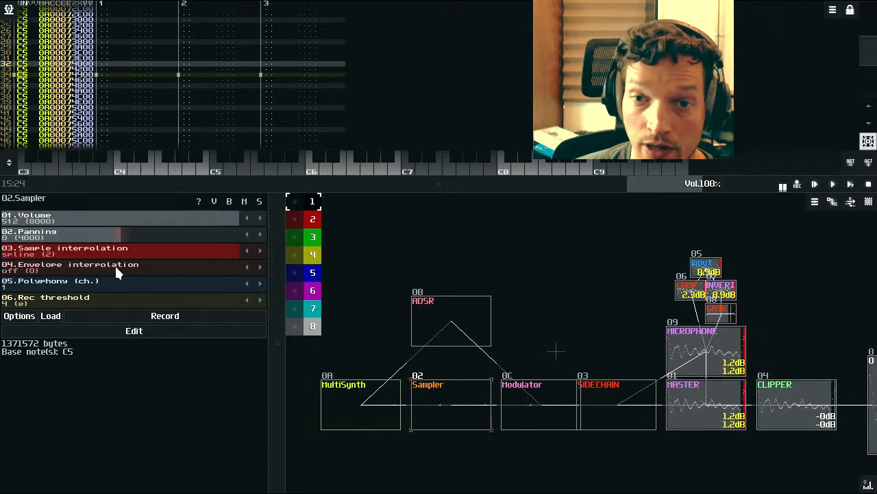
click(850, 185)
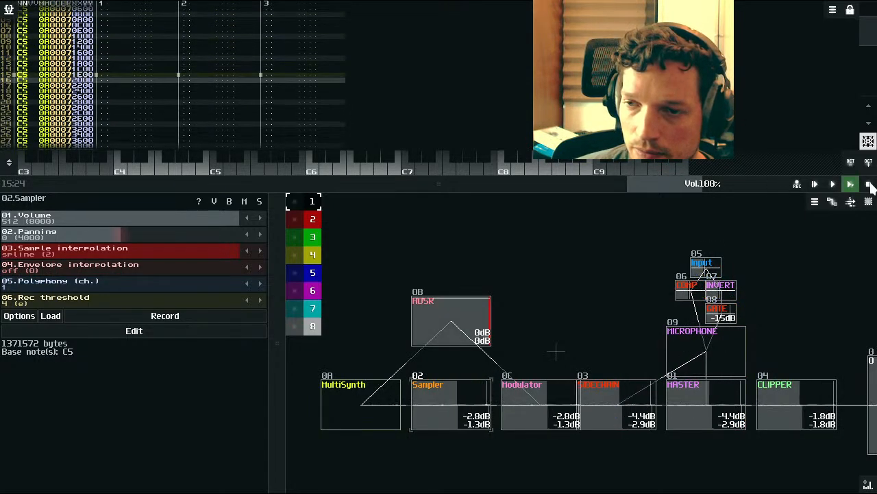
click(868, 185)
Step: Open the project properties, set the tempo to 180 BPM while the pattern plays, and move the dialog aside
click(8, 9)
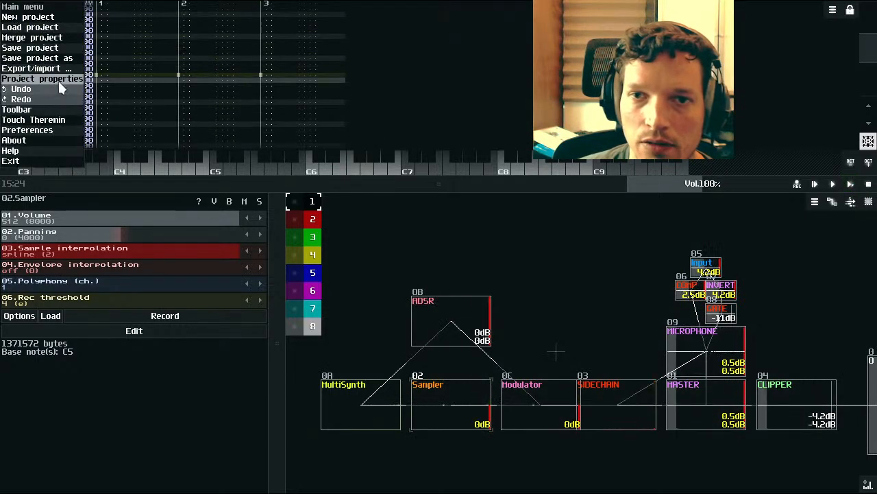
click(58, 79)
drag(386, 224, 400, 229)
click(854, 185)
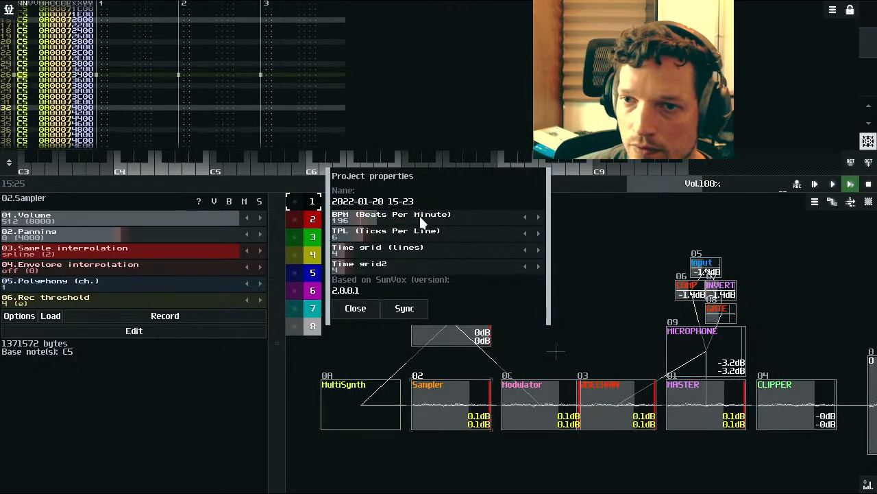
drag(419, 218, 414, 220)
drag(415, 180, 597, 153)
drag(582, 188, 584, 196)
Step: Try an ADSR release of 8 ms during playback and return it to 0 ms
click(442, 335)
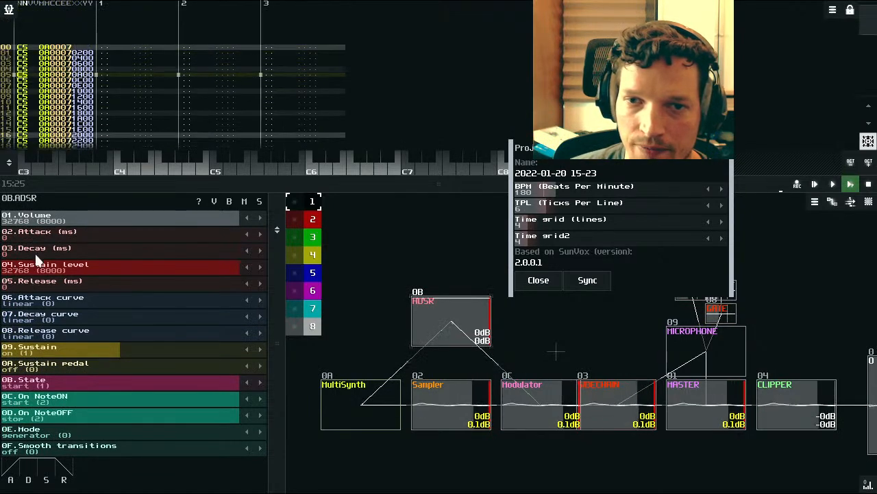
click(35, 279)
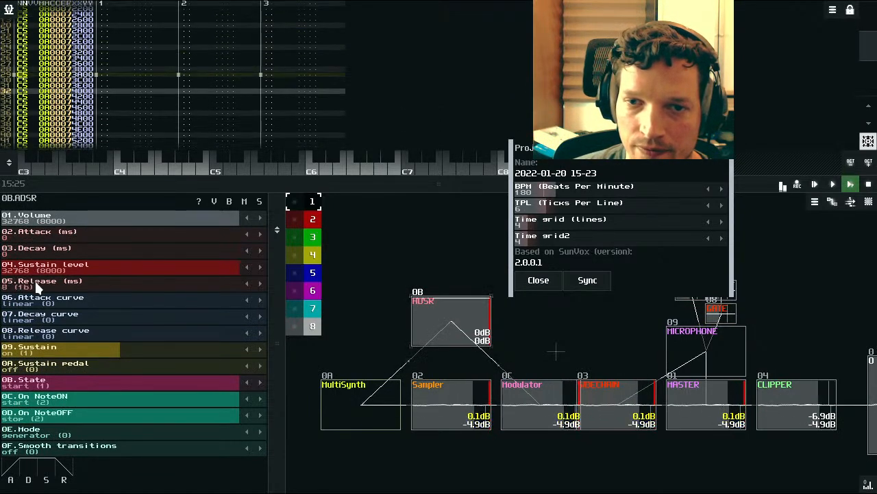
drag(35, 282, 26, 282)
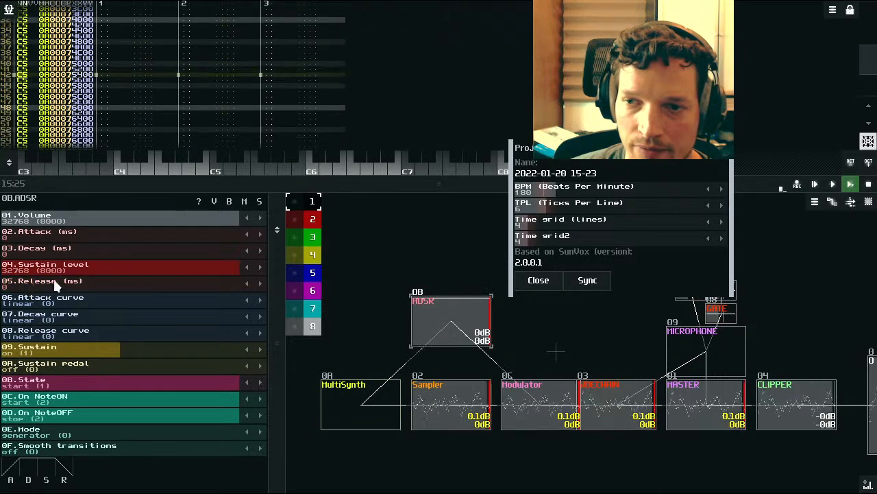
Step: Close the project properties and bypass both the ADSR and the Modulator
click(541, 281)
click(229, 201)
click(528, 396)
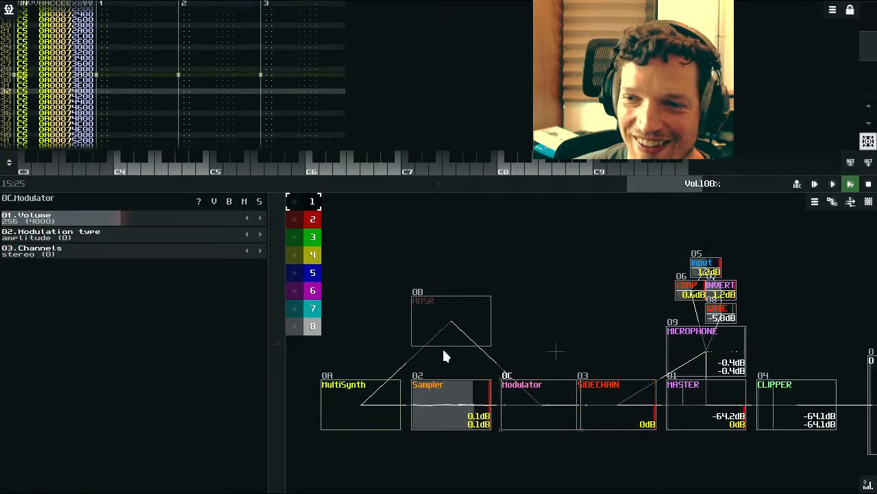
click(229, 202)
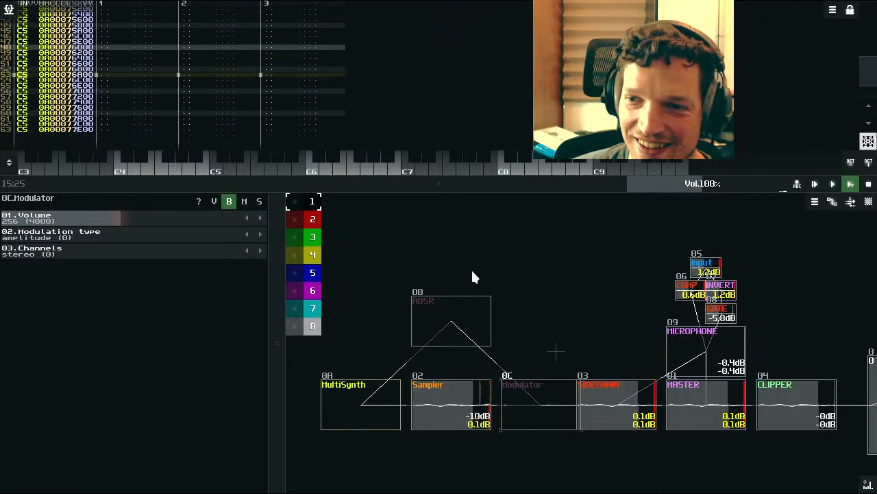
Step: Set the Sampler's envelope interpolation to linear (1) during playback
click(421, 421)
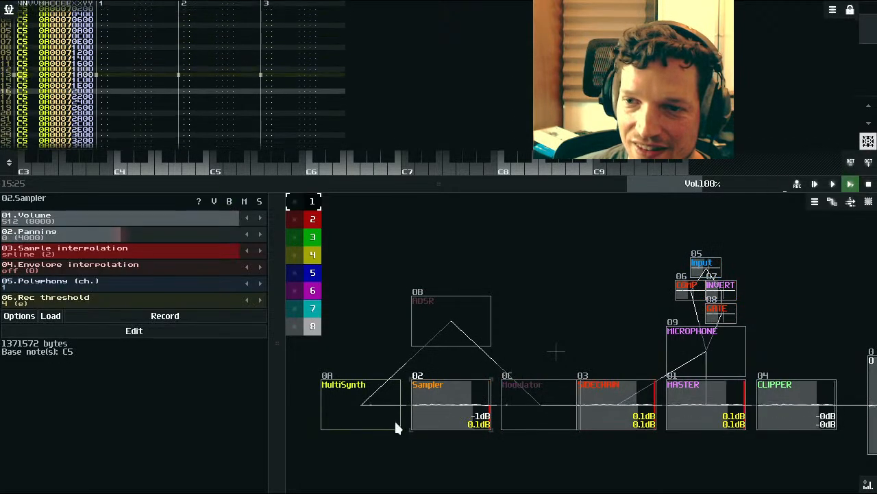
click(72, 263)
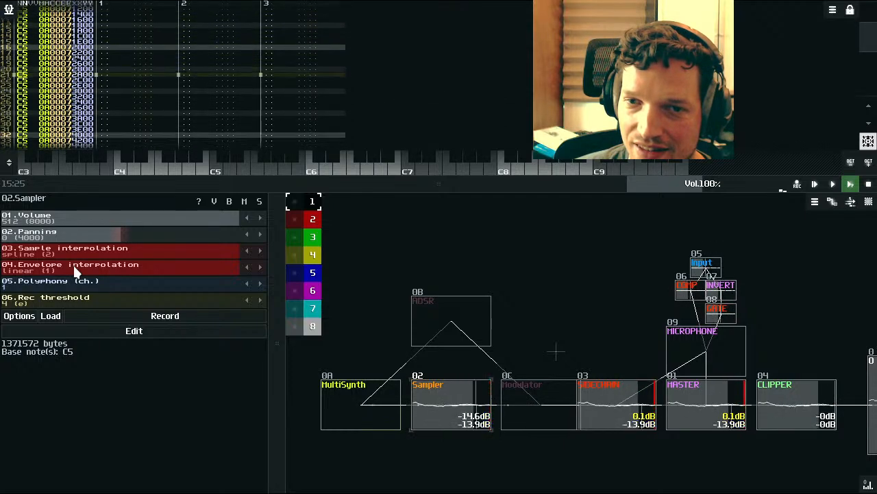
Step: Switch the Sampler's envelope interpolation to off (0) and delete the bypassed ADSR module
click(73, 266)
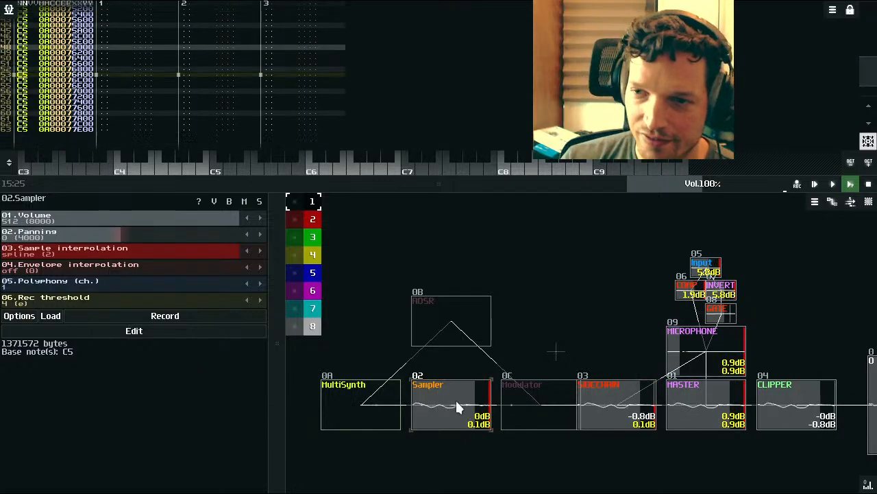
click(446, 322)
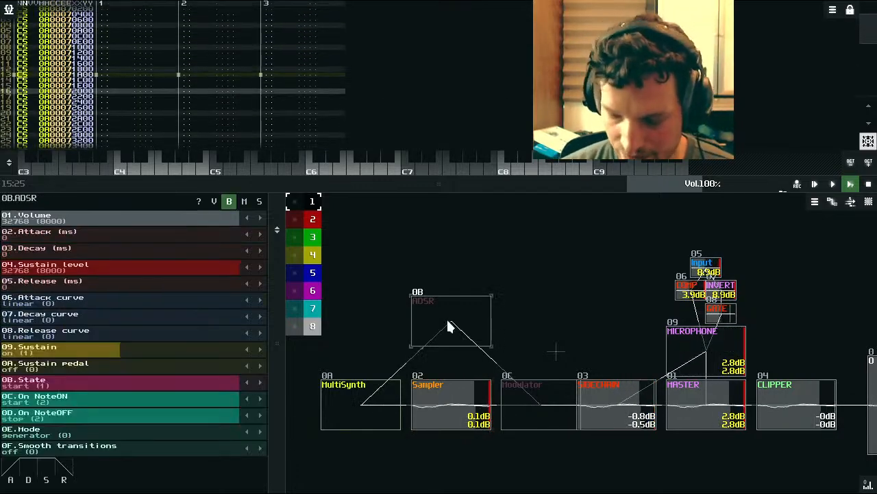
click(547, 425)
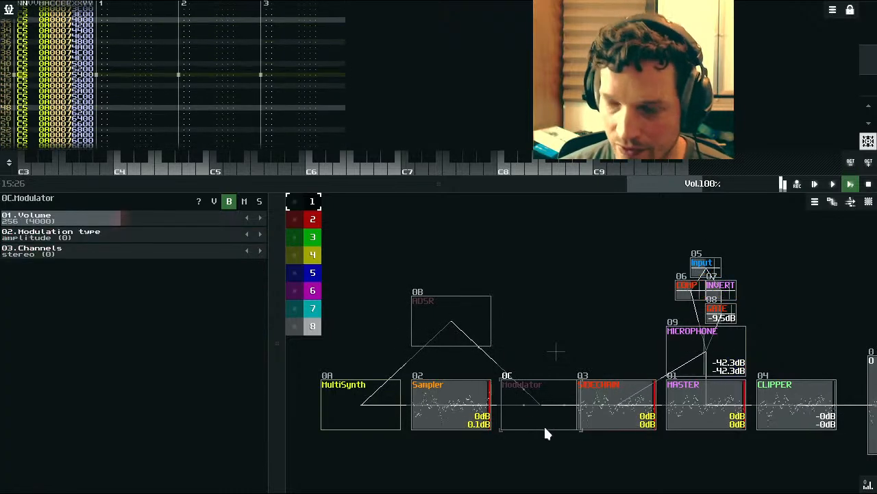
click(464, 334)
key(Delete)
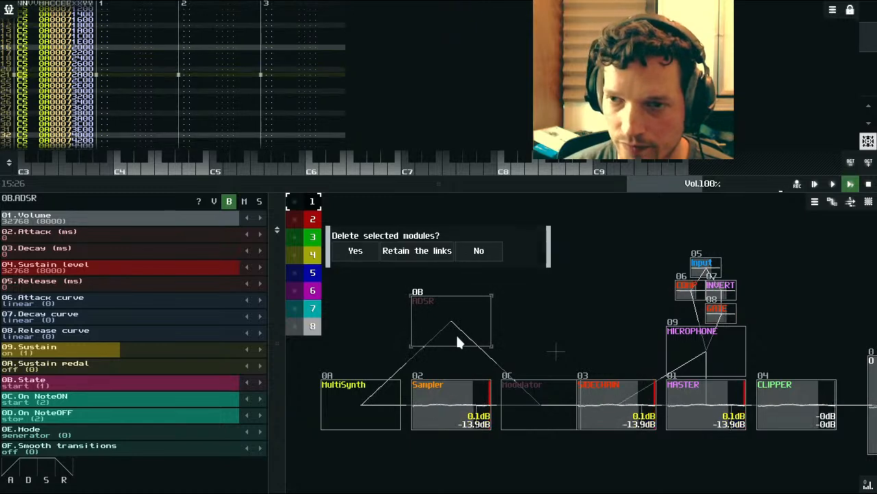
click(369, 249)
Step: Delete the bypassed Modulator while retaining the links between the Sampler and SIDECHAIN
click(547, 399)
key(Delete)
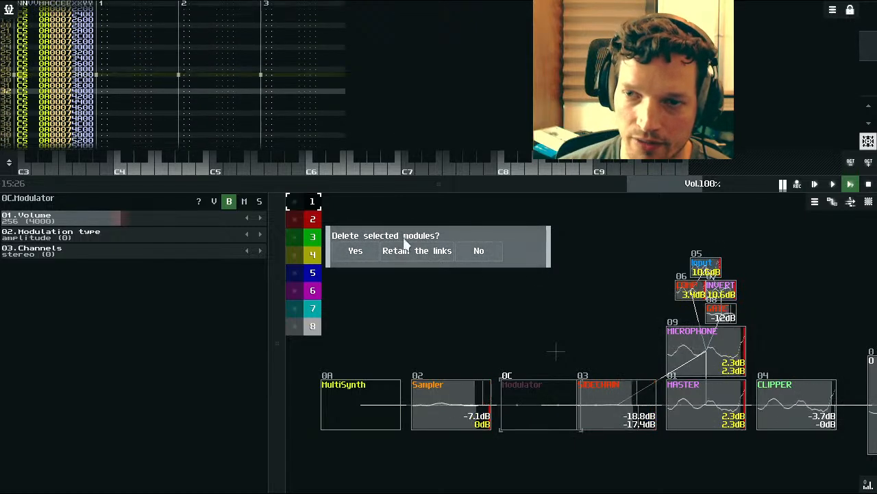
click(416, 250)
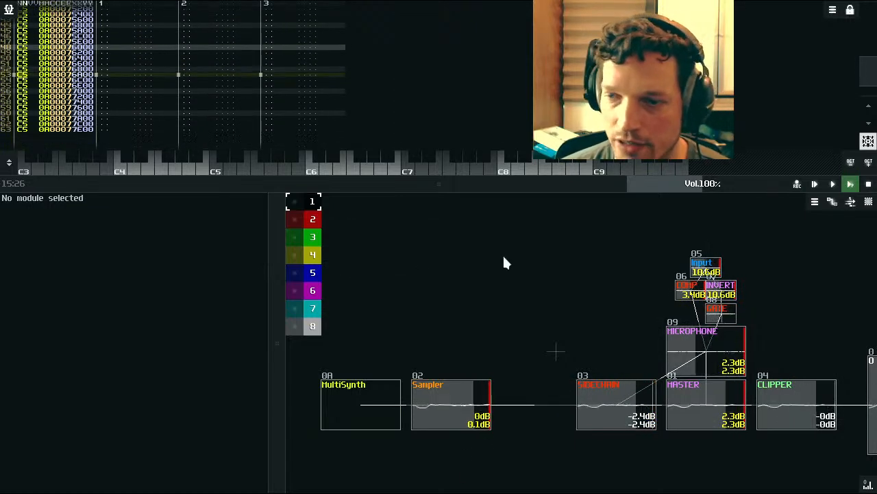
Step: Play the pattern to hear the slices straight from the Sampler and stop playback
drag(520, 271, 469, 278)
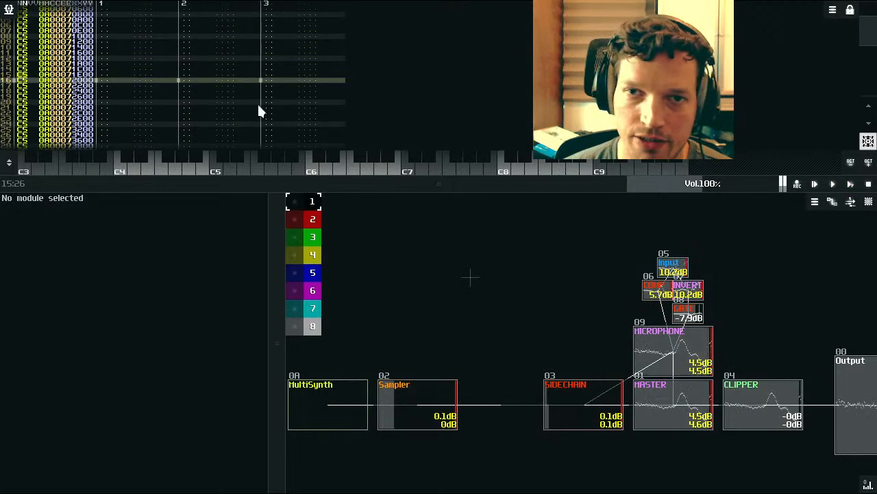
key(space)
key(space)
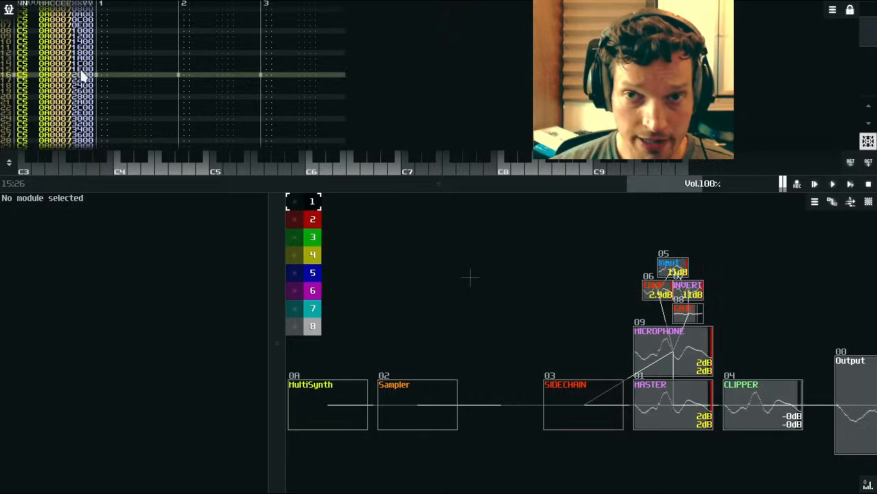
key(space)
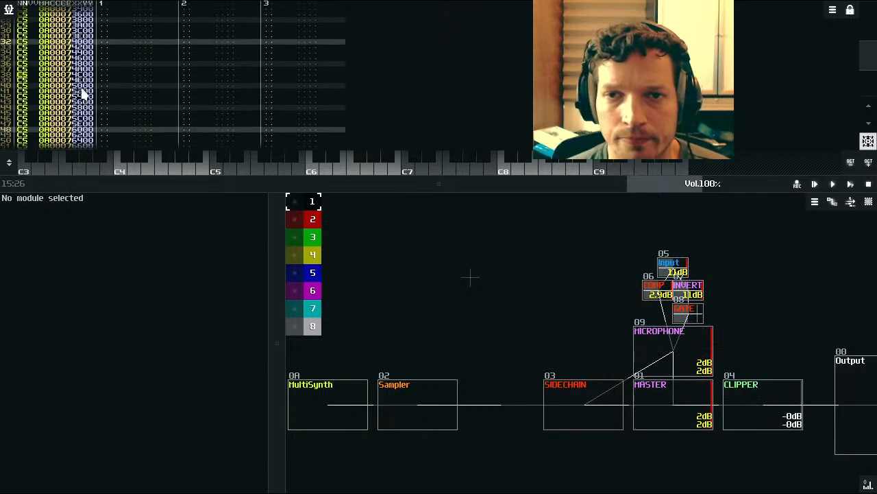
key(space)
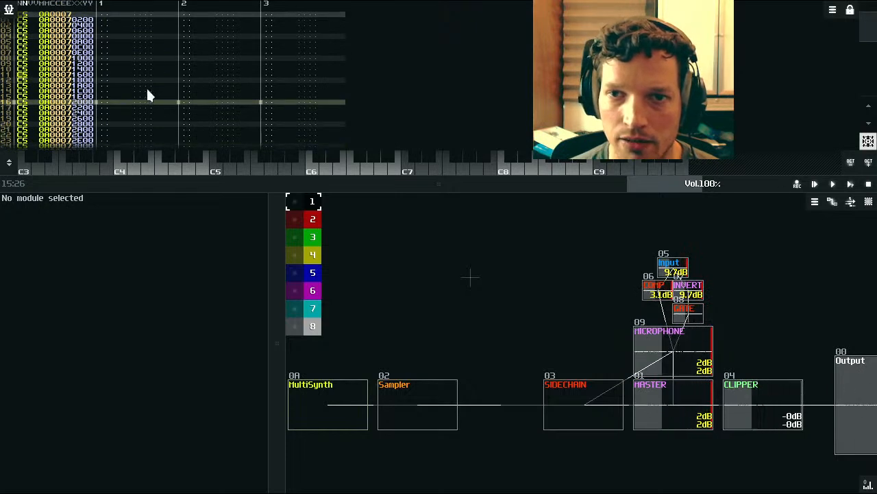
click(851, 184)
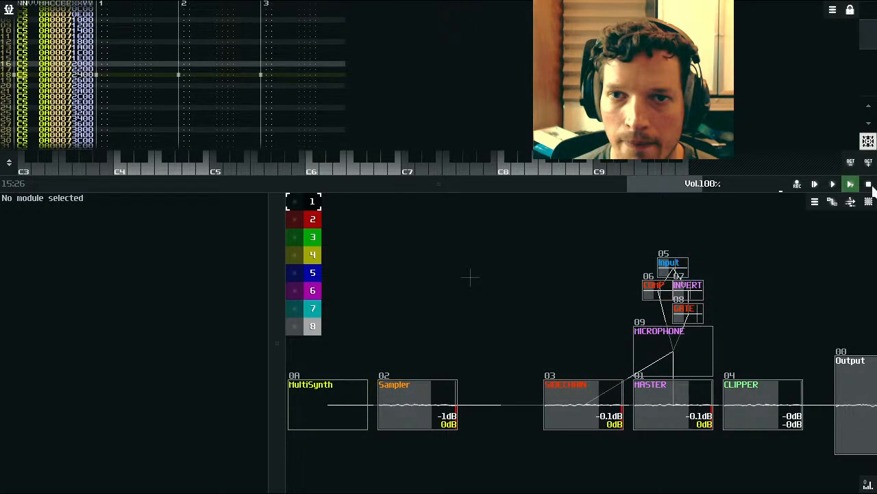
click(869, 184)
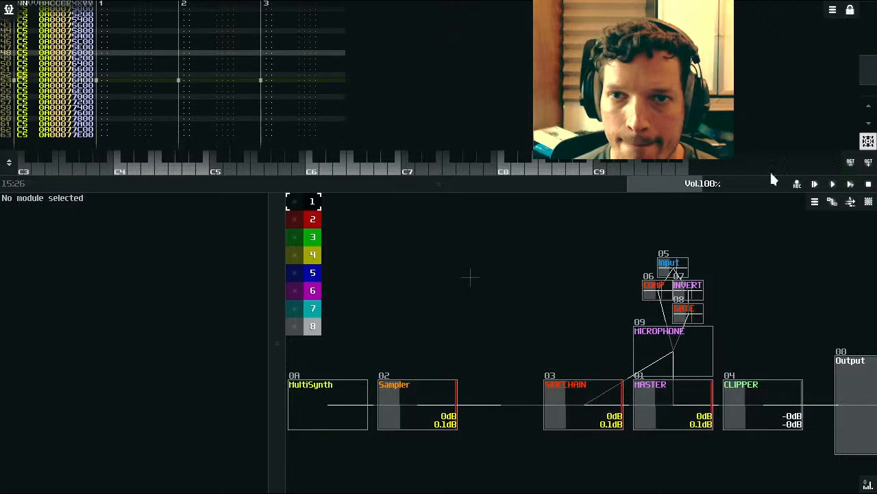
Step: Copy the slice rows 32 to 43 of the first track and paste them repeatedly from row 44 to the pattern's end
scroll(104, 106, up, 3)
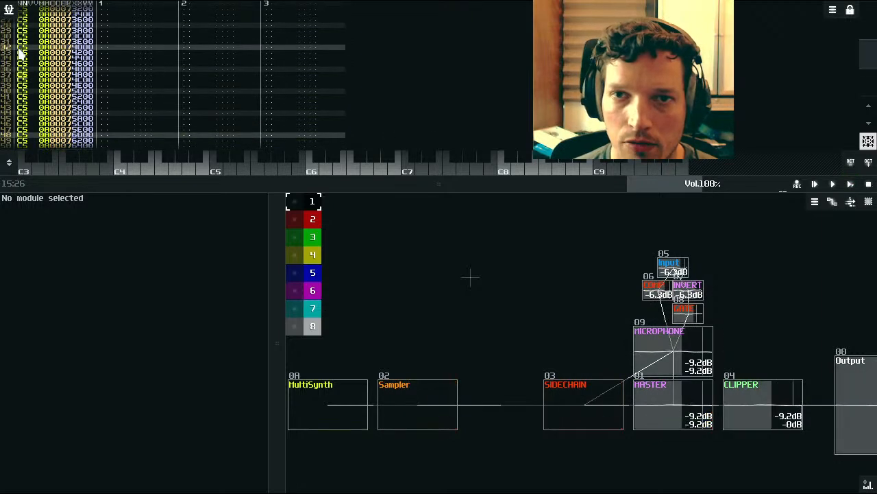
drag(29, 95, 24, 84)
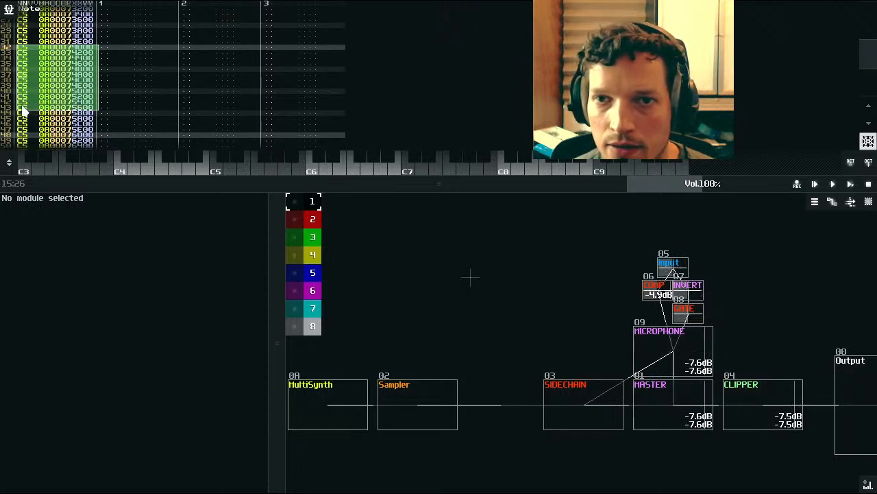
key(Return)
key(space)
key(ctrl+l)
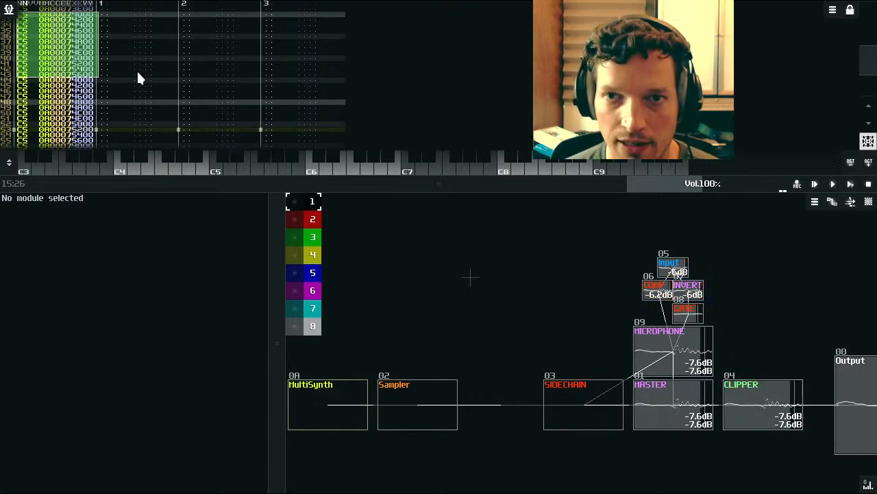
Step: Play the pattern to audition the repeated slices and stop playback
click(852, 184)
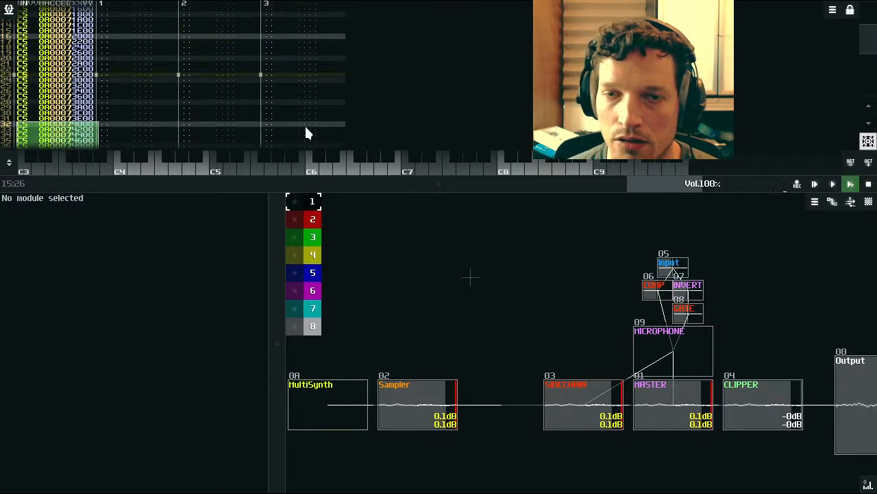
click(870, 185)
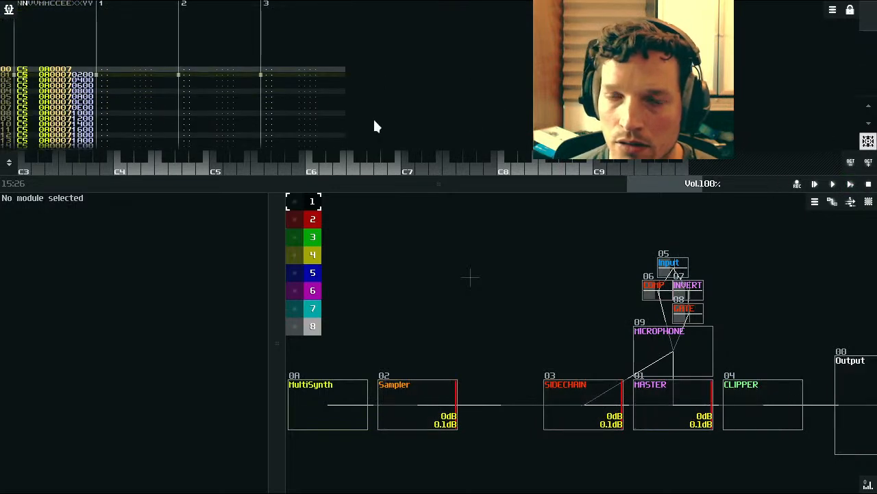
key(space)
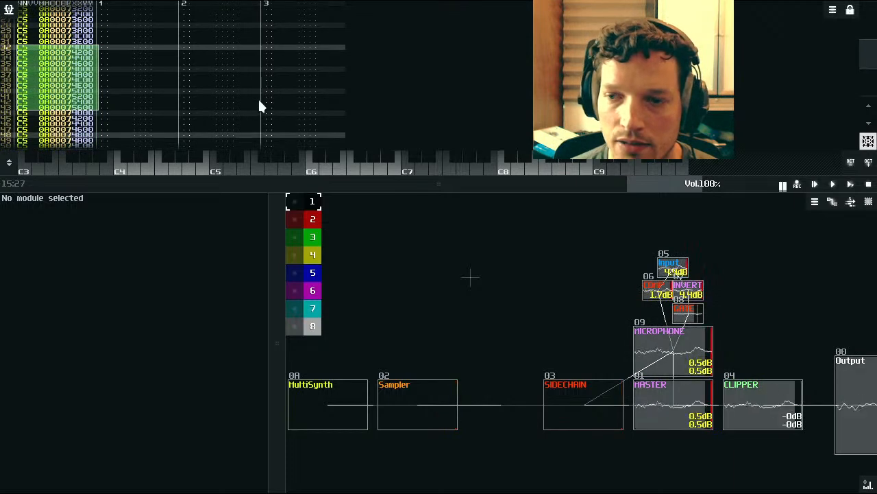
Step: Move the Sampler closer to SIDECHAIN and look over the module chain through to the Output
click(394, 289)
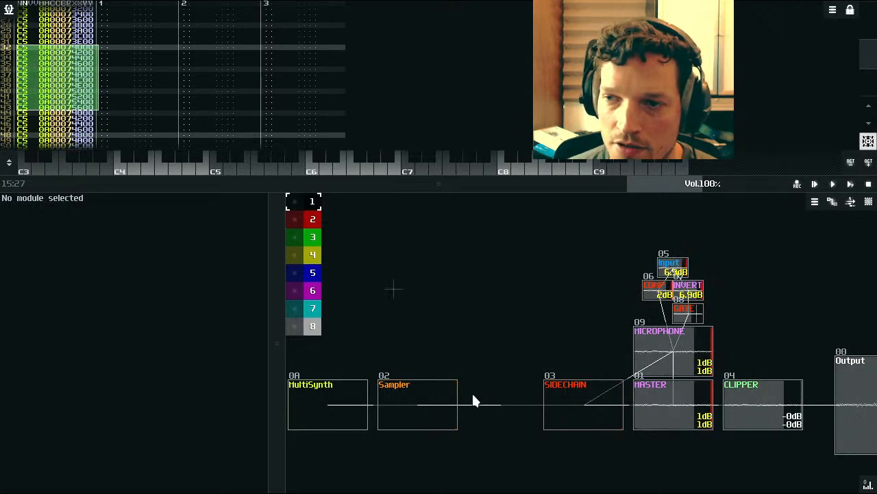
drag(508, 336, 383, 335)
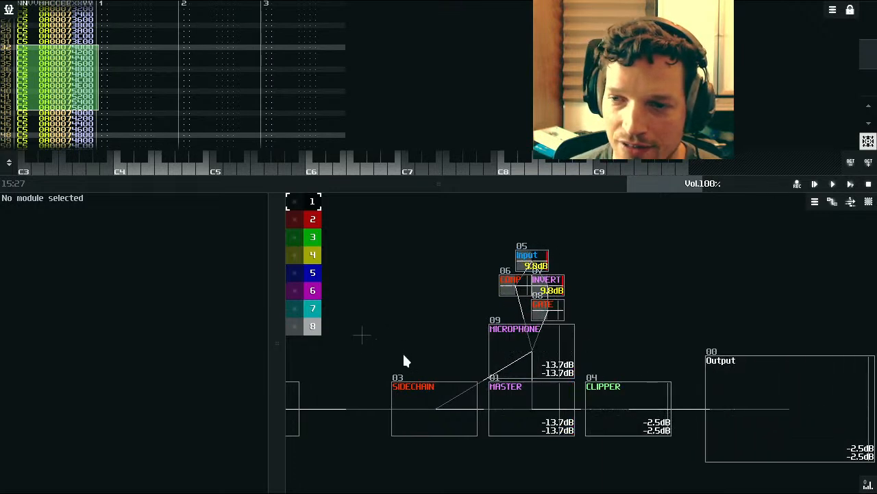
drag(403, 350, 685, 336)
drag(544, 368, 587, 381)
drag(608, 342, 404, 349)
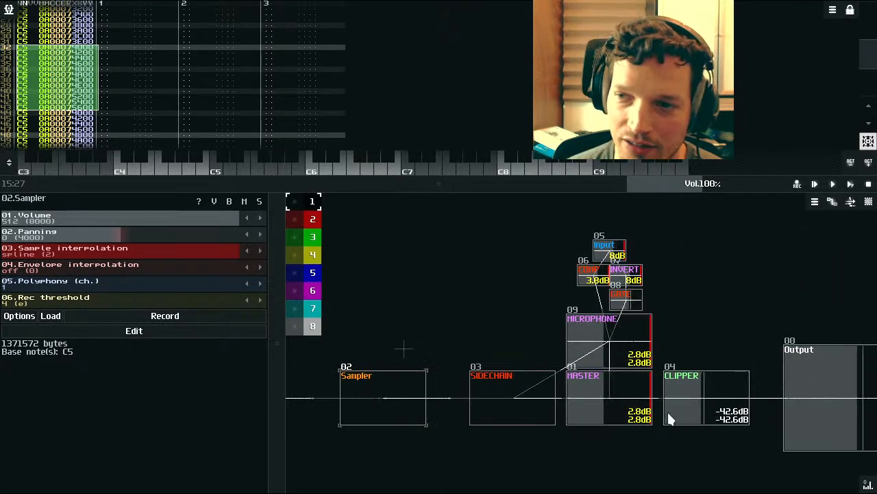
drag(718, 346, 549, 353)
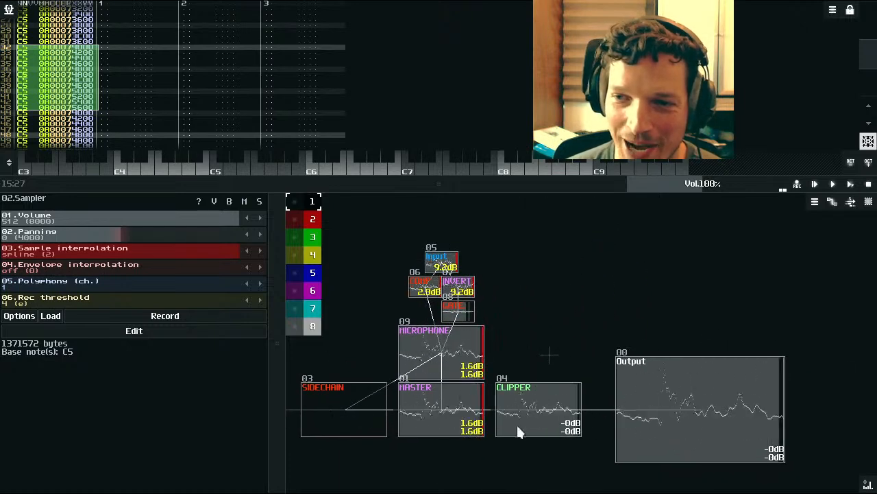
drag(521, 289, 781, 292)
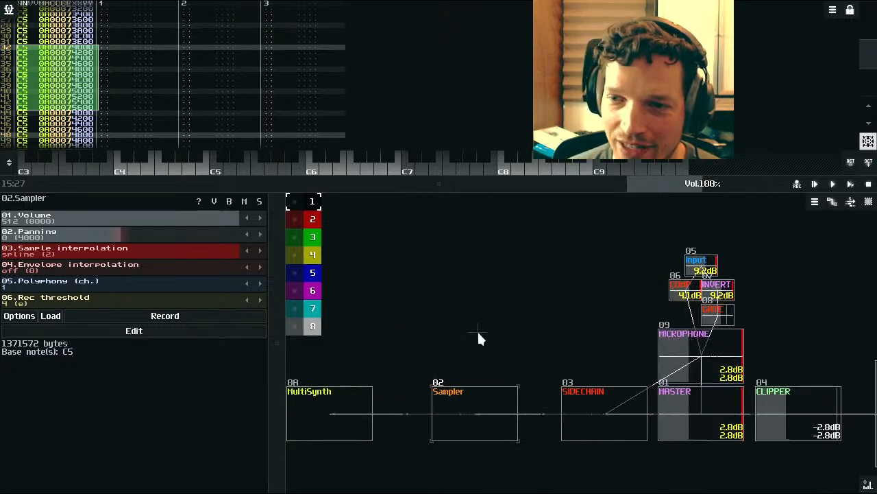
Step: Place the MultiSynth and Sampler side by side, leaving a wide gap before SIDECHAIN
drag(405, 278, 568, 254)
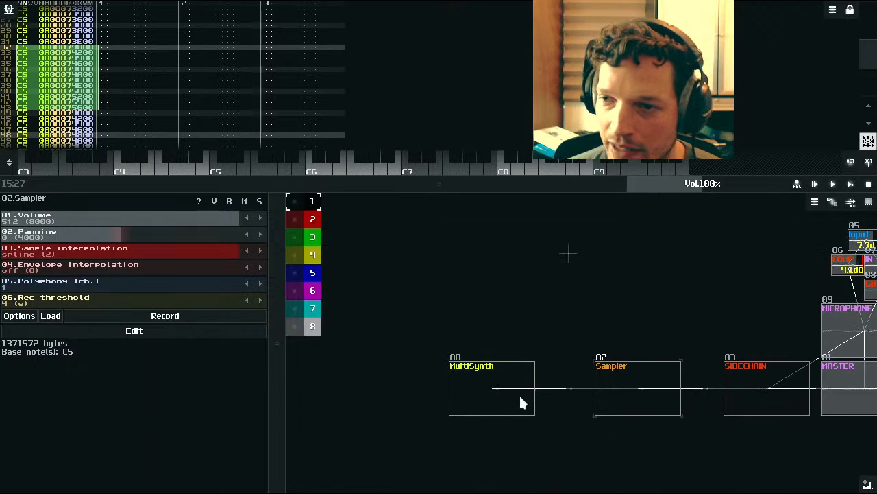
drag(523, 403, 347, 400)
drag(622, 388, 444, 388)
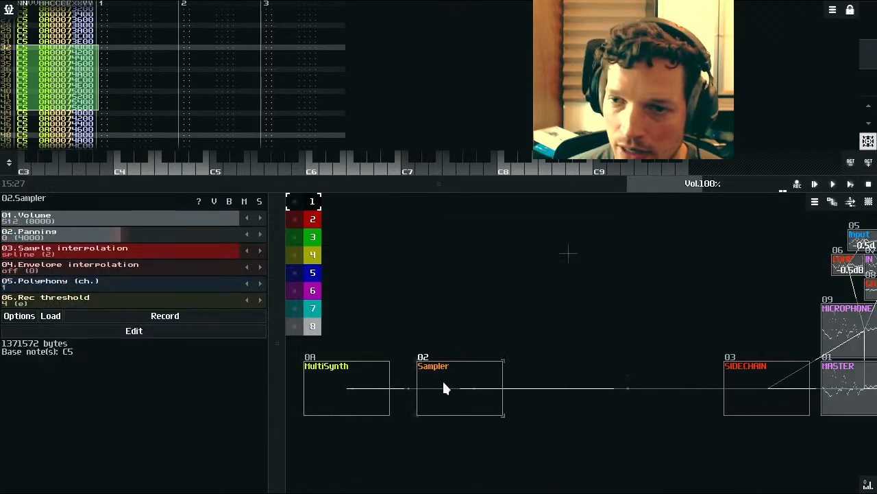
Step: Add a Distortion module in the gap between the Sampler and SIDECHAIN
drag(649, 365, 367, 375)
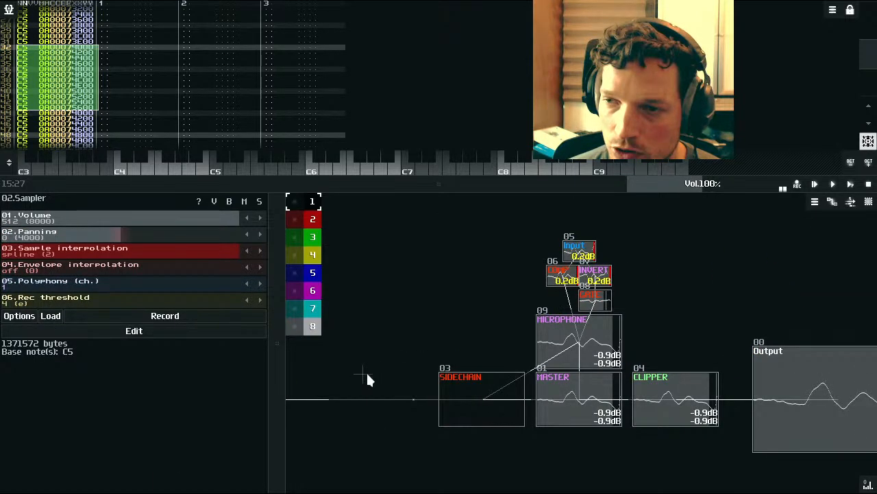
double_click(368, 376)
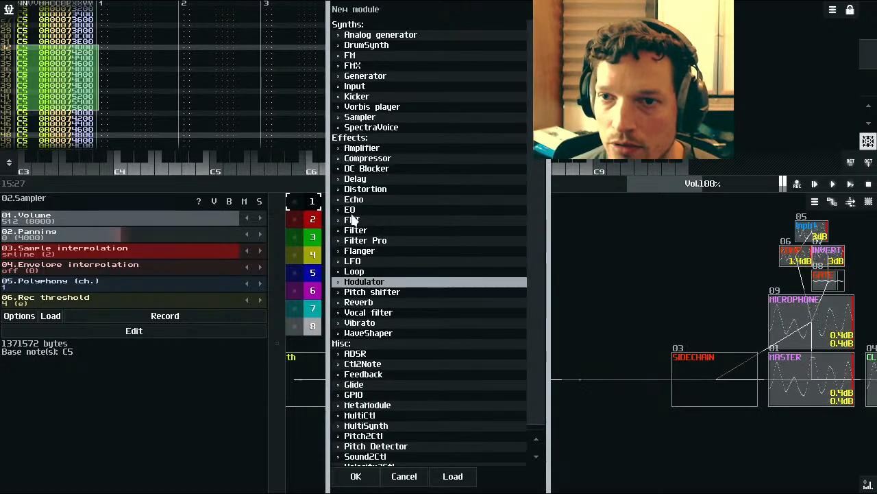
click(366, 188)
click(365, 188)
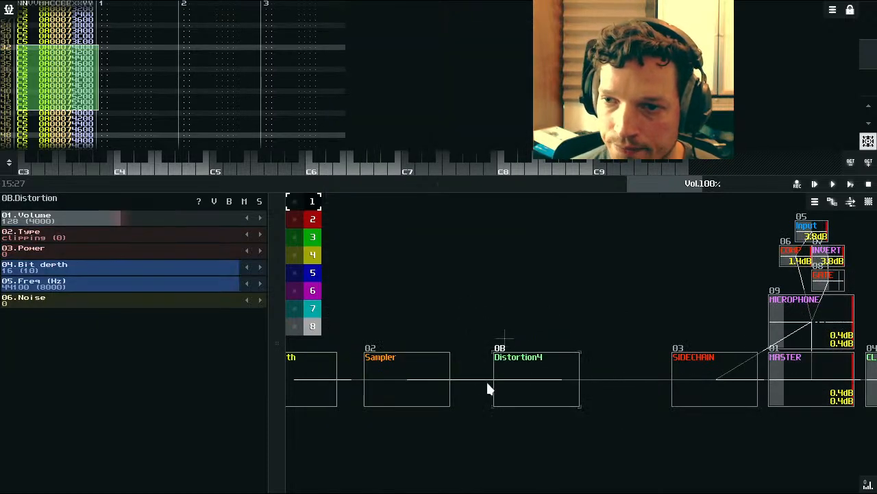
Step: Reroute the Sampler through the Distortion into SIDECHAIN instead of directly, and set the Distortion's power to 1
drag(407, 379, 710, 400)
drag(418, 383, 525, 383)
drag(523, 383, 739, 384)
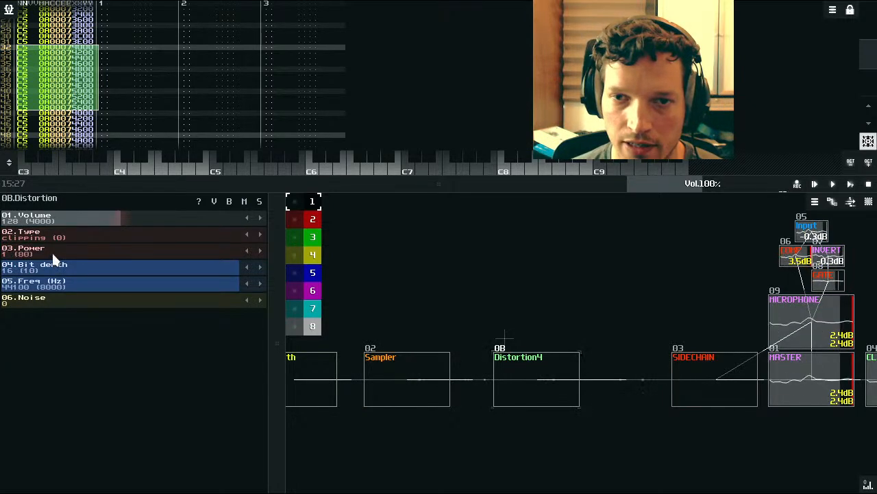
Step: Play the pattern through the Distortion, checking the Sampler and Distortion settings
click(851, 184)
click(413, 377)
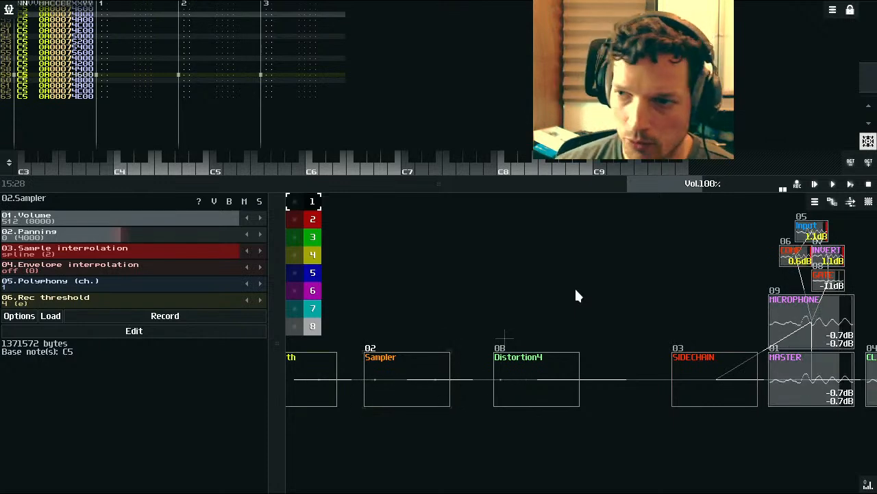
click(539, 363)
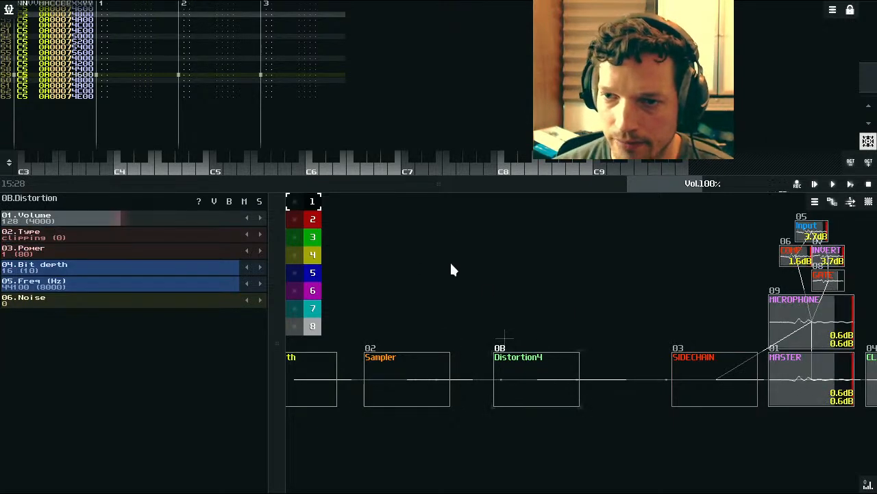
Step: Bring the MultiSynth into view and review the pattern's slice rows from the first to the last
drag(454, 307, 609, 312)
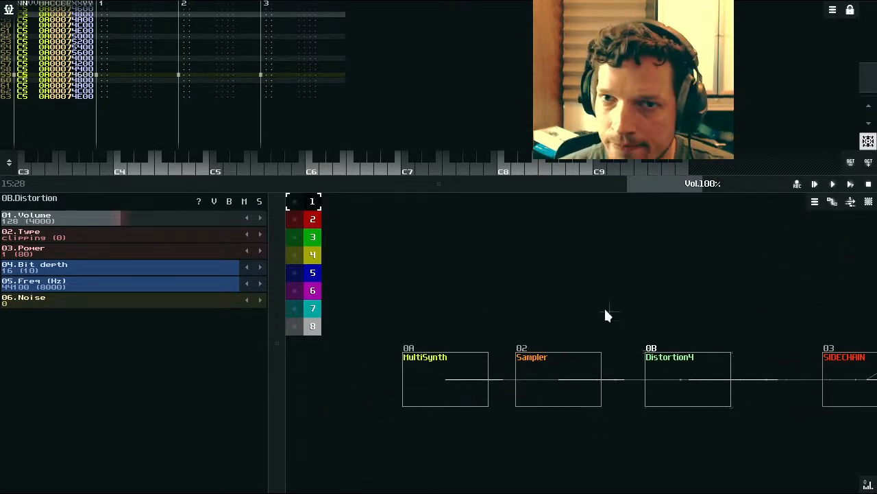
scroll(42, 90, up, 14)
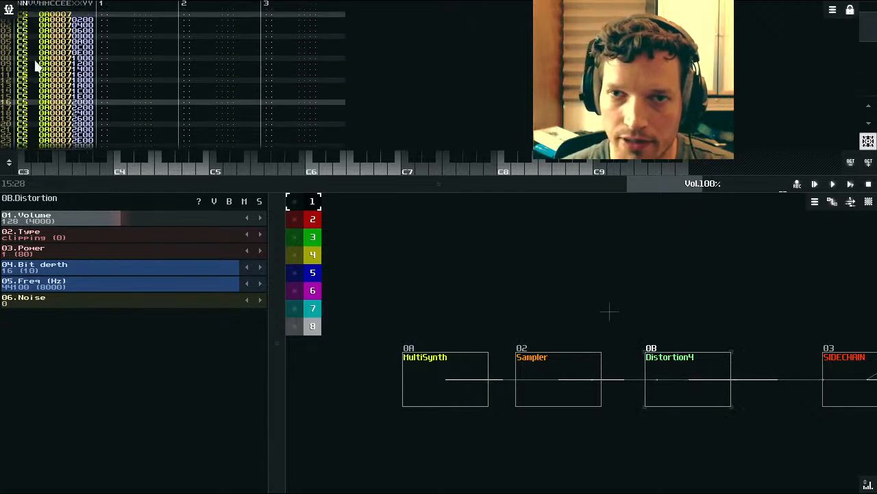
scroll(43, 77, down, 8)
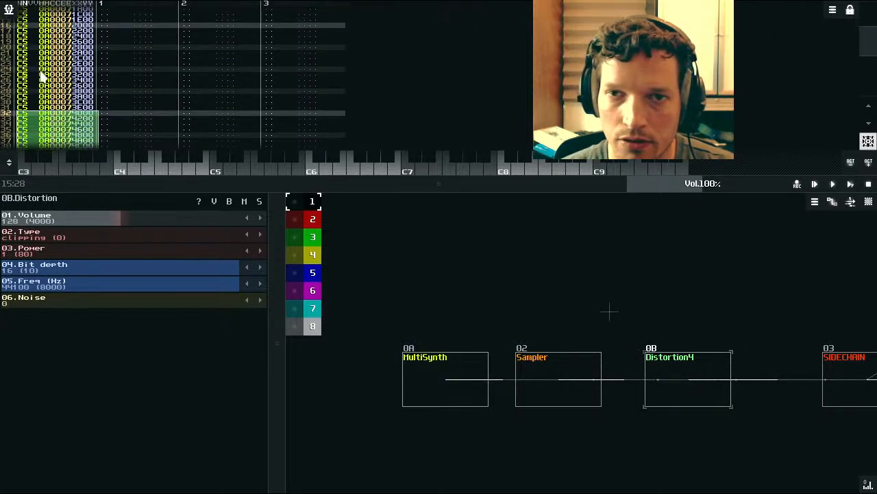
scroll(42, 76, down, 7)
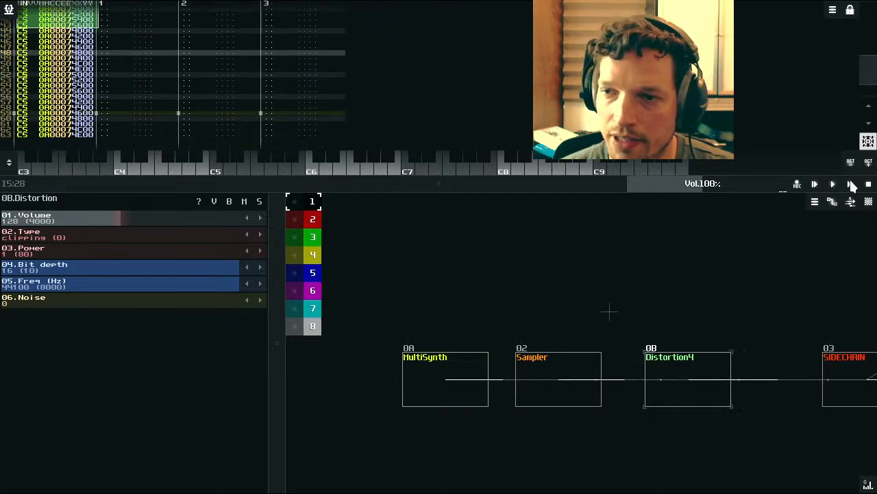
Step: Duplicate the pattern on the timeline, placing the copy directly after the original, and return to the module view
scroll(83, 109, up, 3)
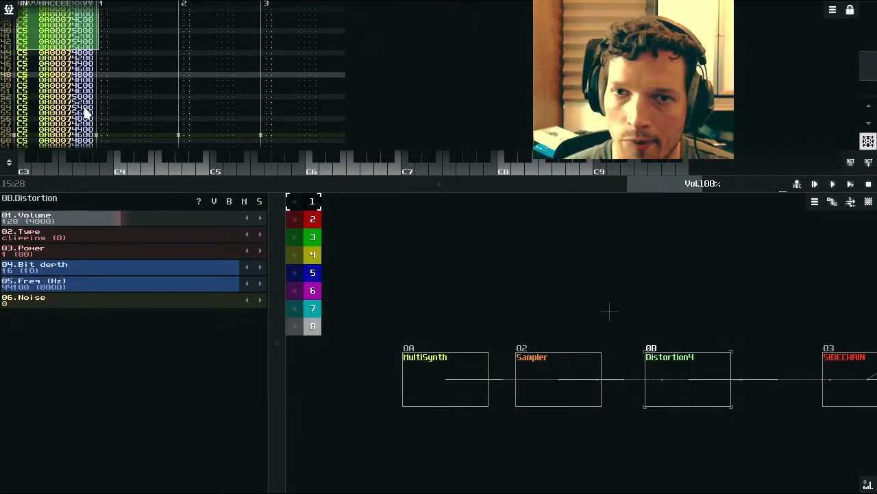
scroll(62, 110, down, 5)
scroll(41, 110, up, 10)
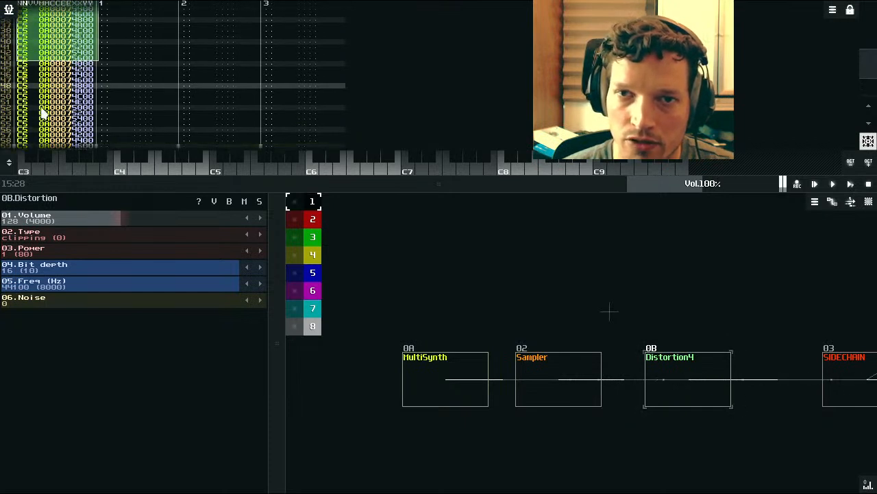
scroll(47, 68, down, 5)
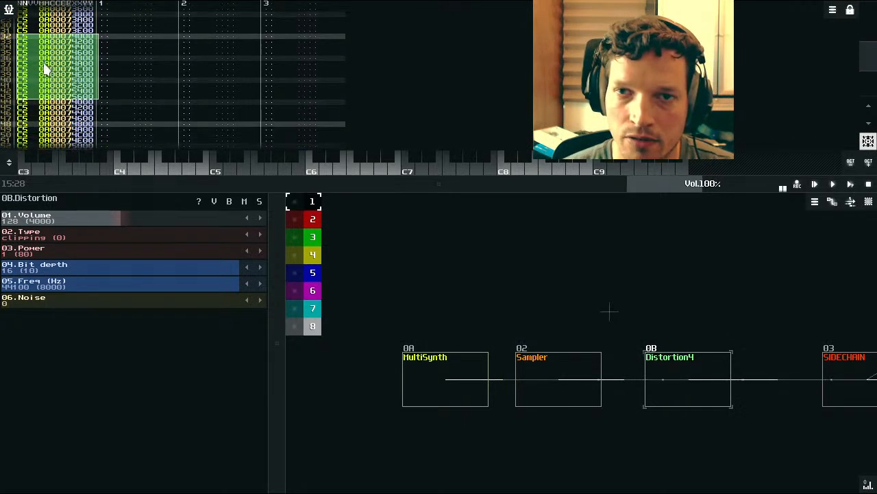
click(851, 201)
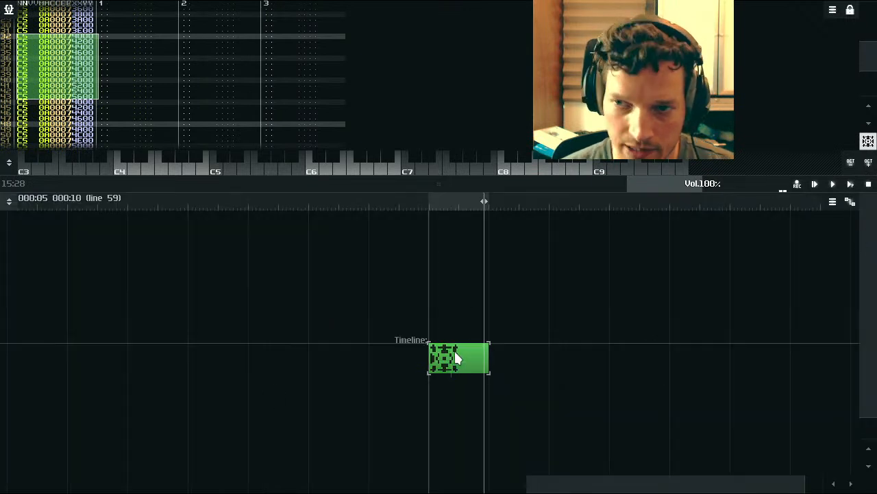
drag(430, 374, 501, 367)
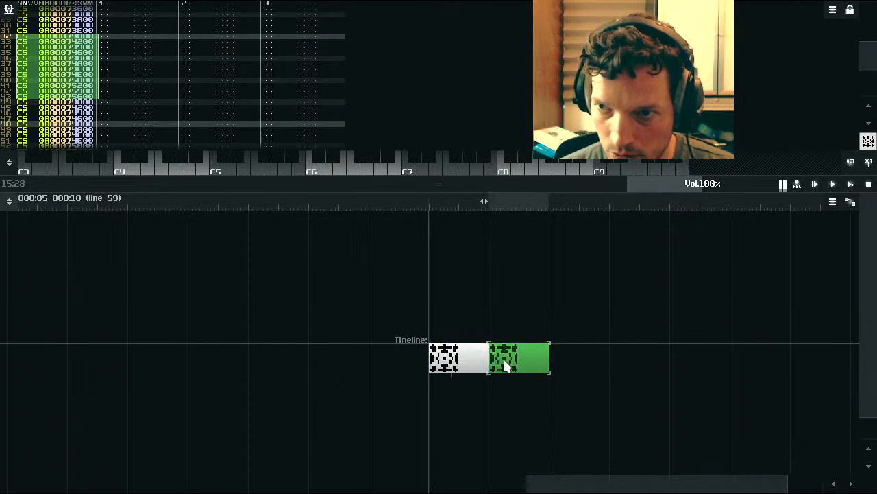
click(850, 201)
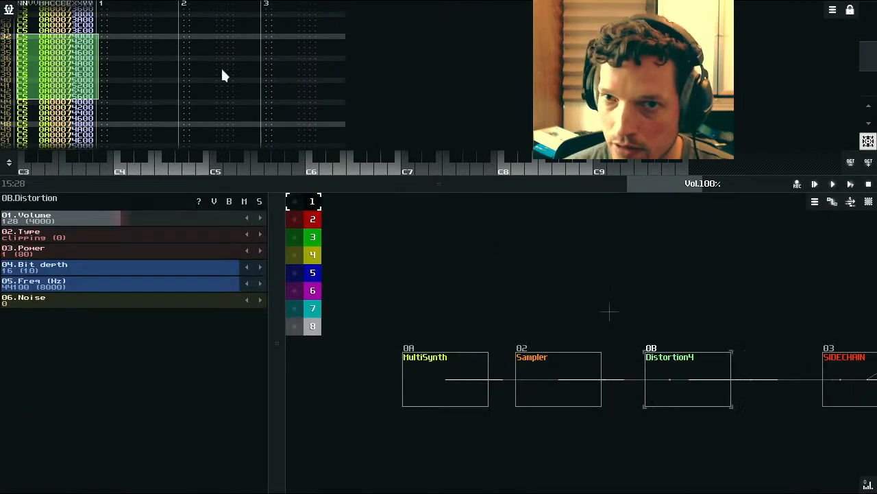
Step: Unlock pattern editing, set the edit step to 3, and enter note-offs on every third row from row 34 to row 61
scroll(185, 96, up, 2)
click(24, 80)
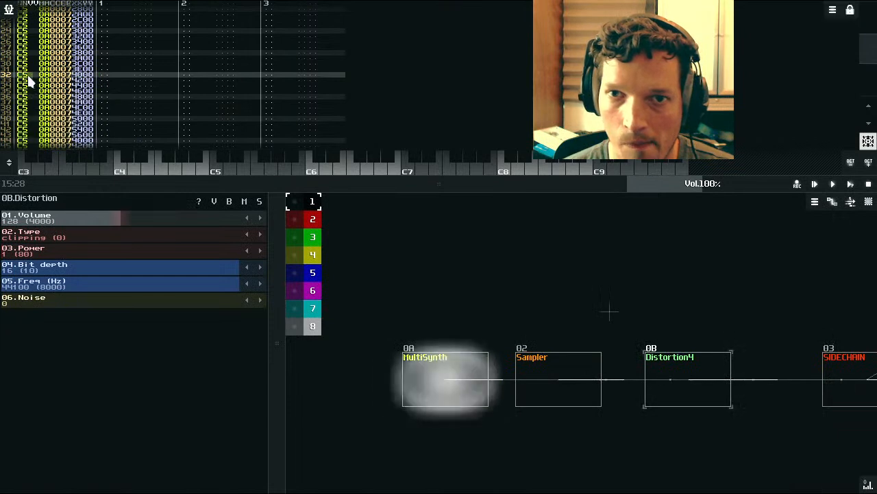
scroll(77, 97, down, 1)
scroll(77, 97, down, 1)
scroll(72, 96, up, 2)
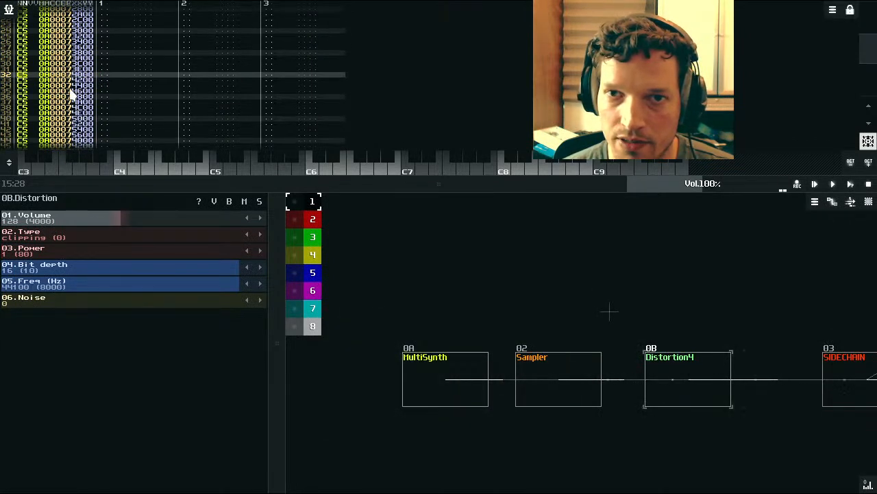
scroll(72, 96, down, 2)
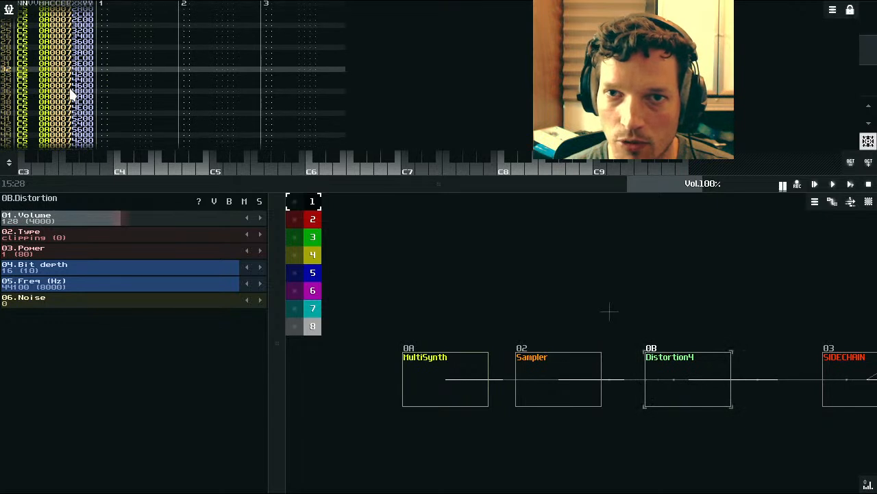
click(849, 8)
click(850, 30)
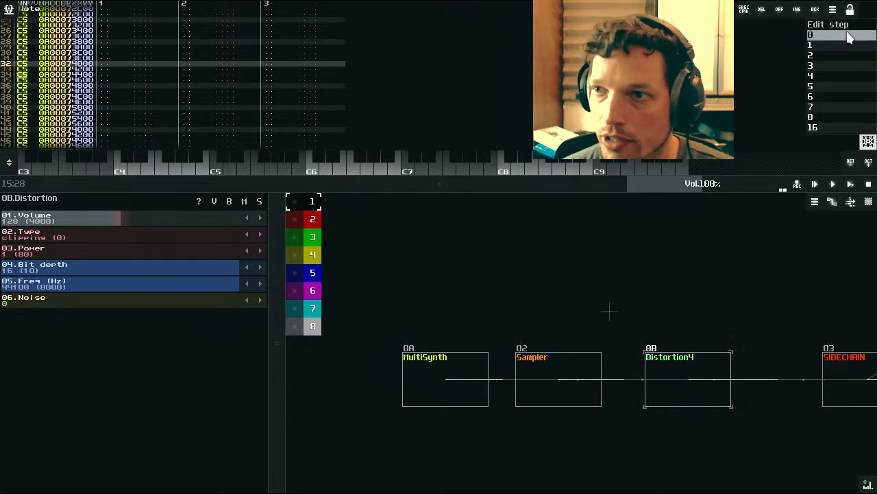
click(824, 66)
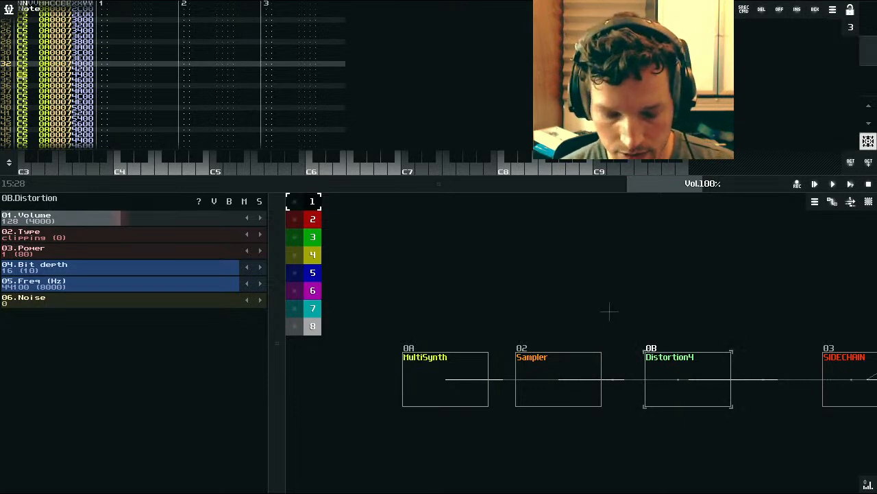
key(space)
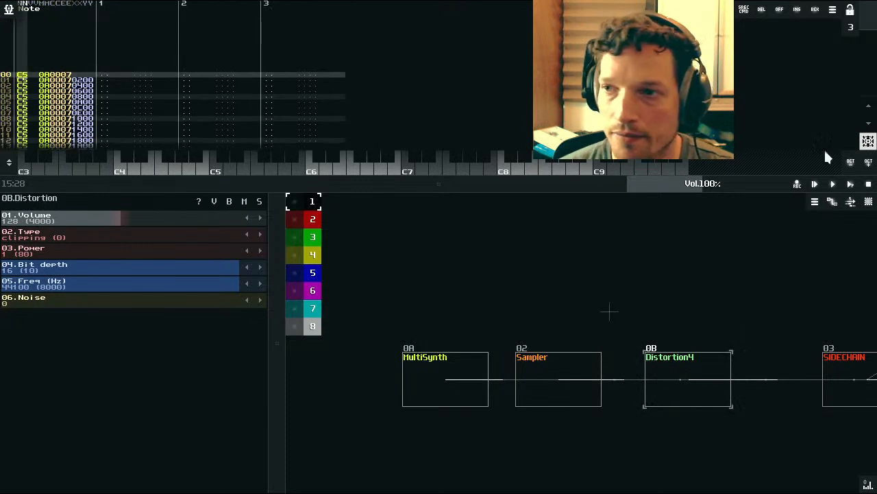
Step: Play the edited pattern and inspect the Sampler's settings
click(851, 184)
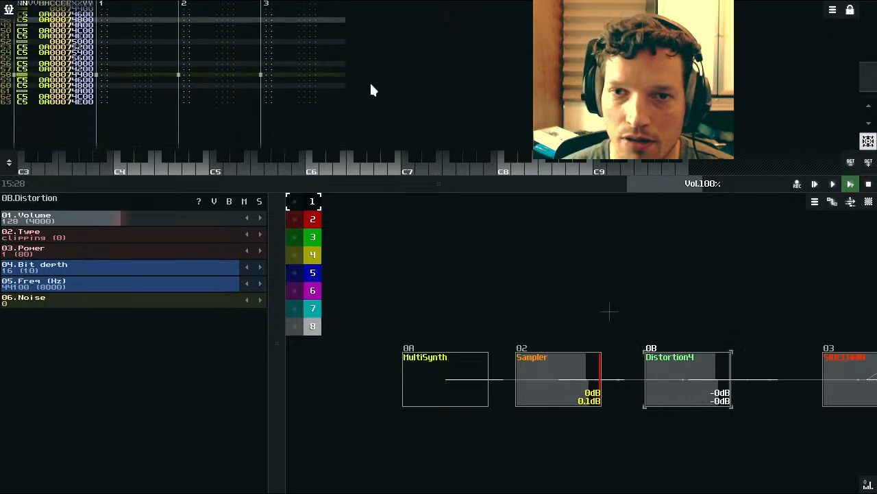
click(554, 381)
click(51, 269)
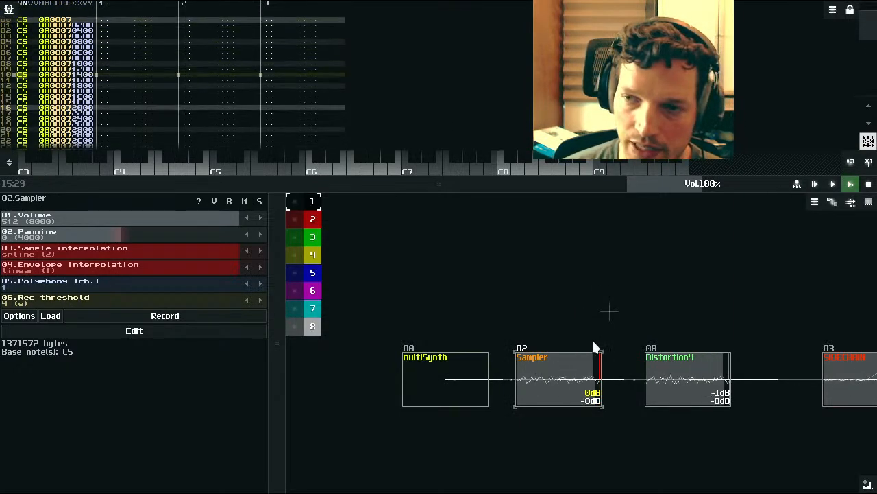
Step: Move the Distortion module farther from the Sampler to widen the gap between them, without adding a new module
double_click(555, 299)
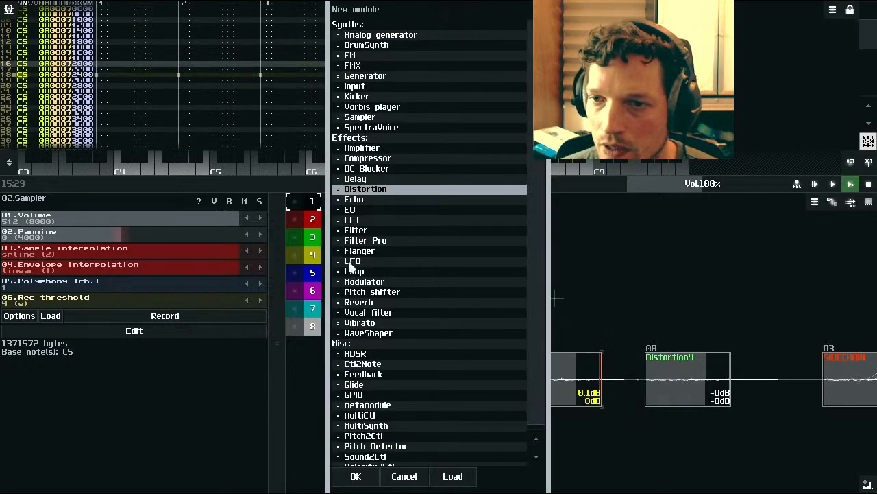
drag(691, 381, 719, 380)
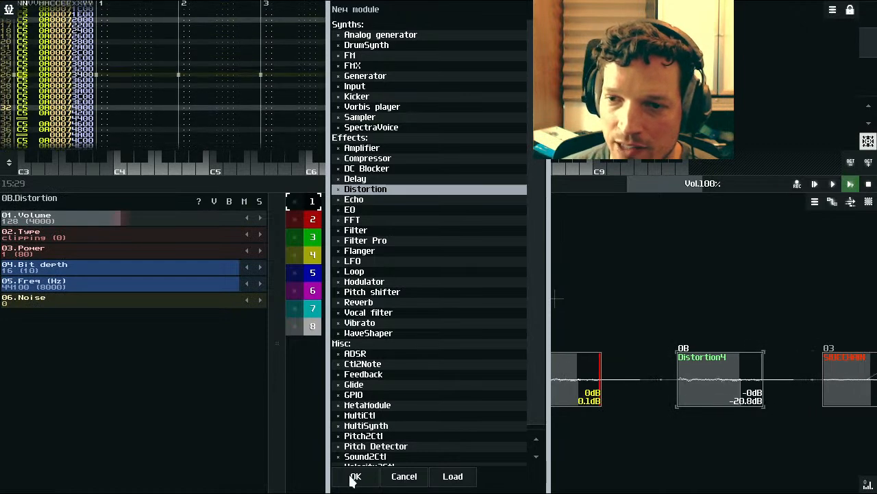
click(404, 475)
Step: Open the Sampler's volume envelope, enlarge the envelope graph area, and turn off the envelope's Sustain option
click(544, 370)
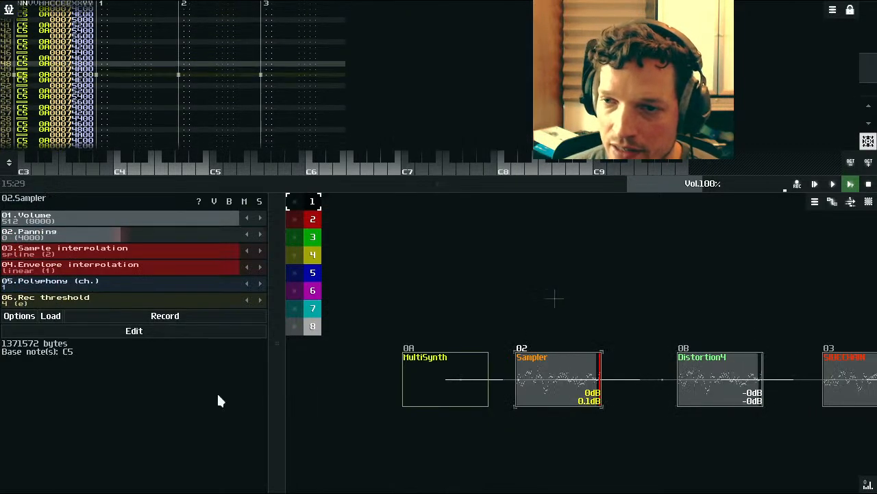
click(137, 330)
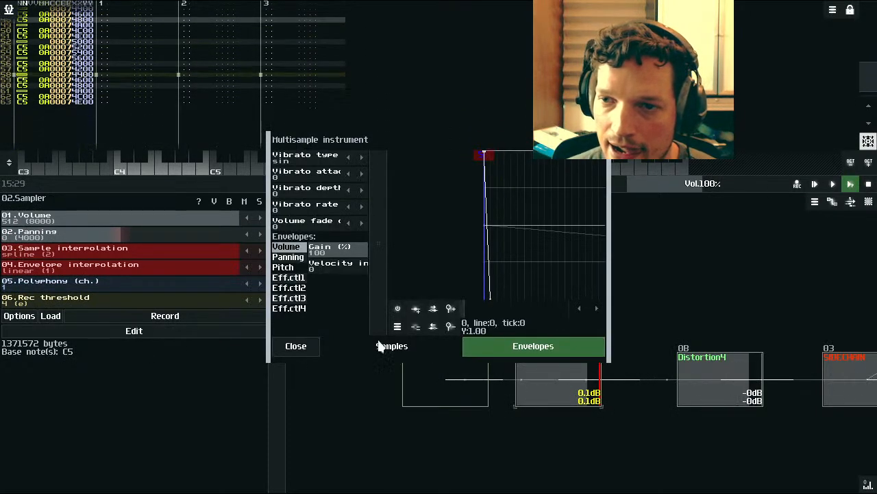
drag(382, 318, 331, 312)
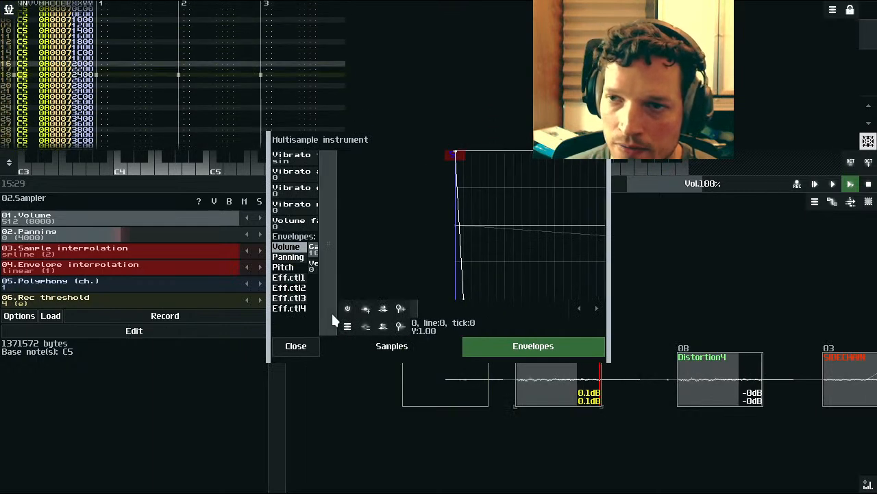
click(351, 326)
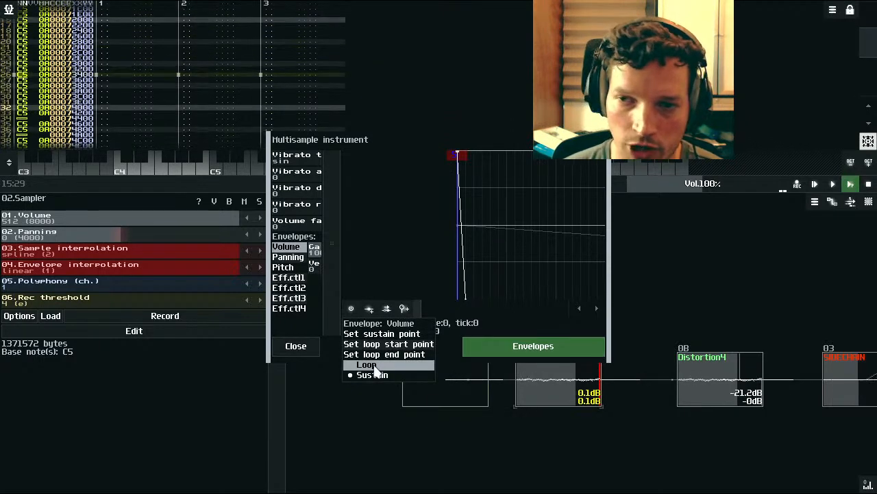
click(368, 375)
Step: Add a third volume envelope point and shape a hold at 1.00 until tick 2, falling to 0.00 at line 1, tick 0
click(466, 296)
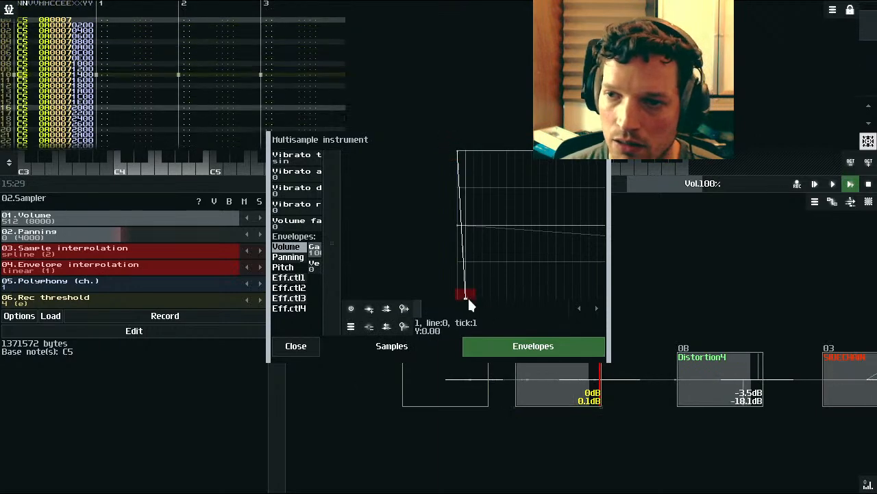
drag(471, 296, 498, 296)
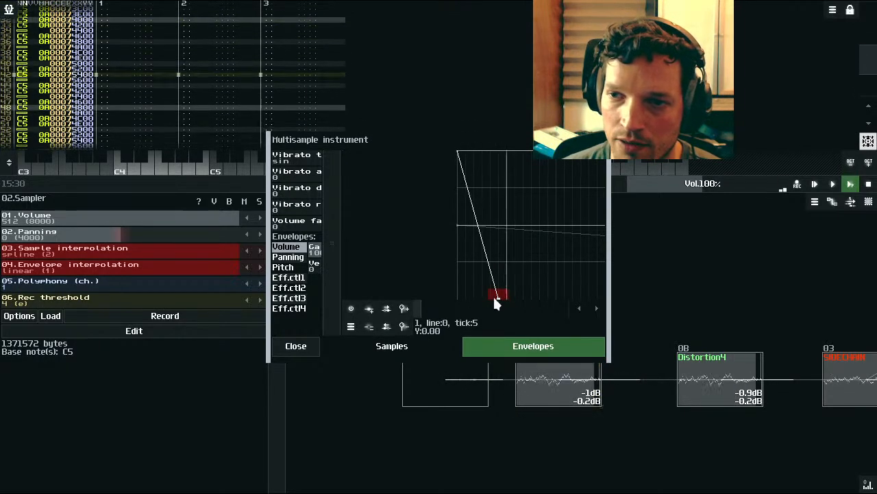
click(369, 308)
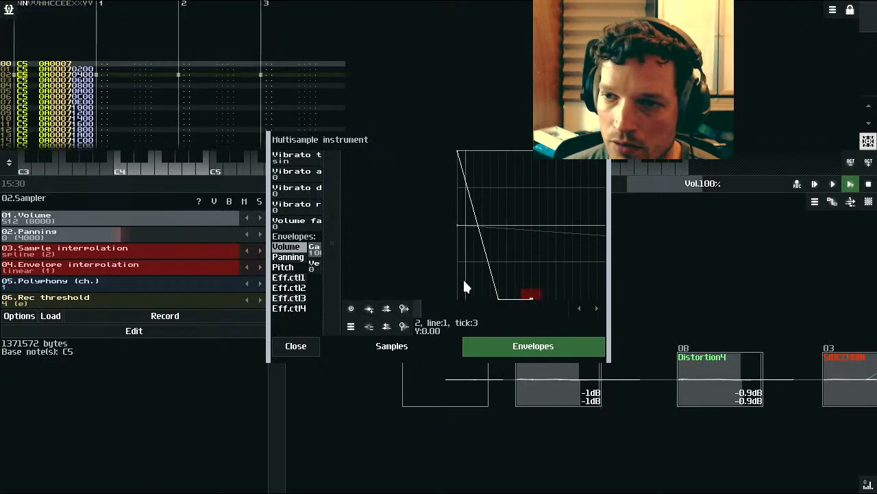
drag(501, 301, 482, 146)
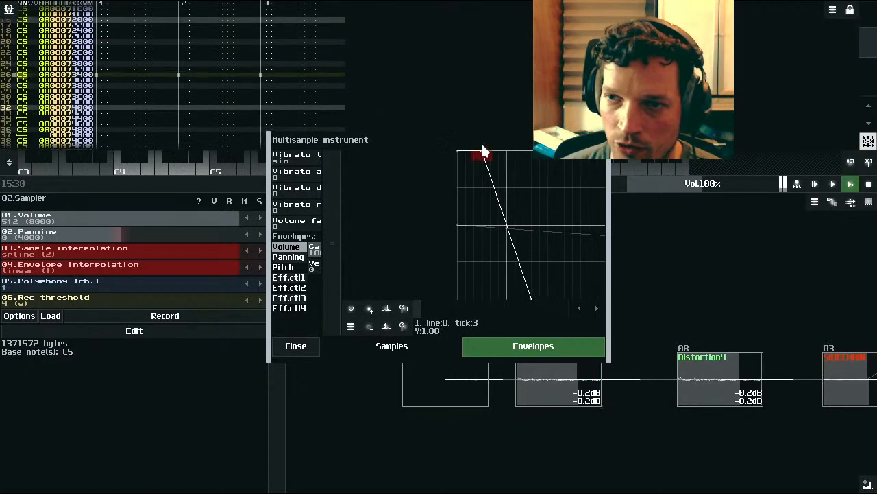
drag(532, 299, 503, 296)
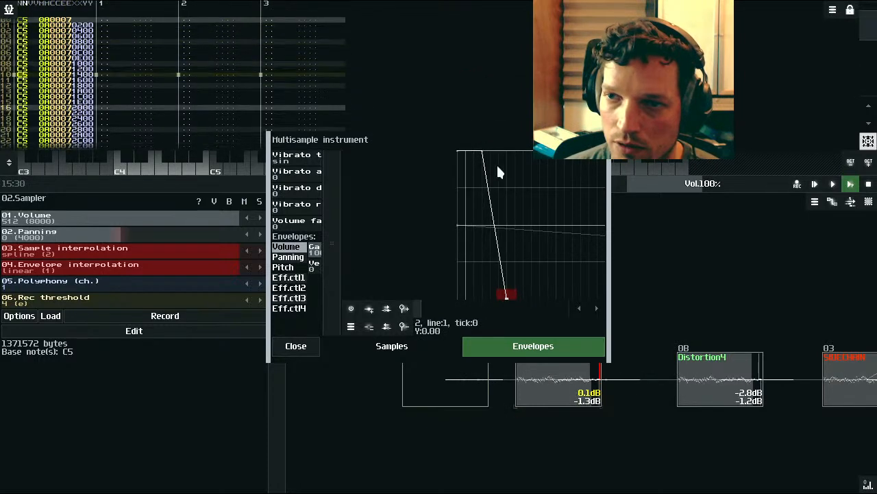
drag(482, 152, 471, 154)
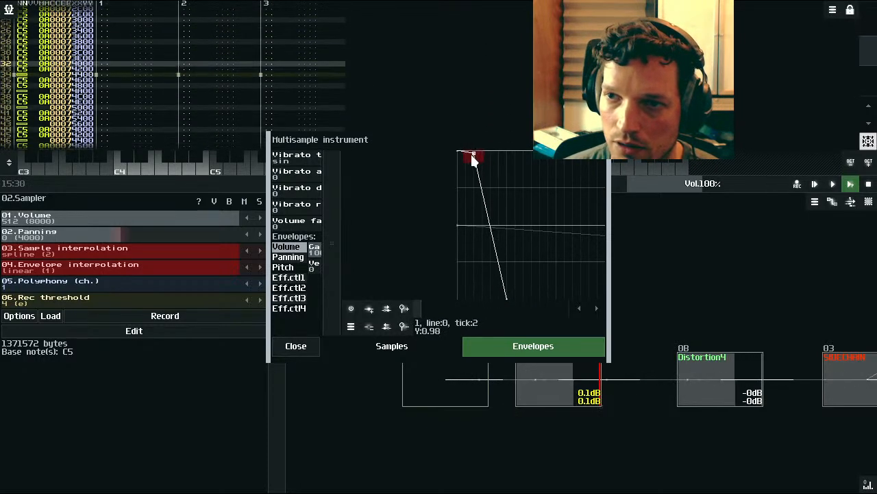
mouse_move(508, 298)
mouse_down()
mouse_move(475, 299)
mouse_move(507, 302)
mouse_up()
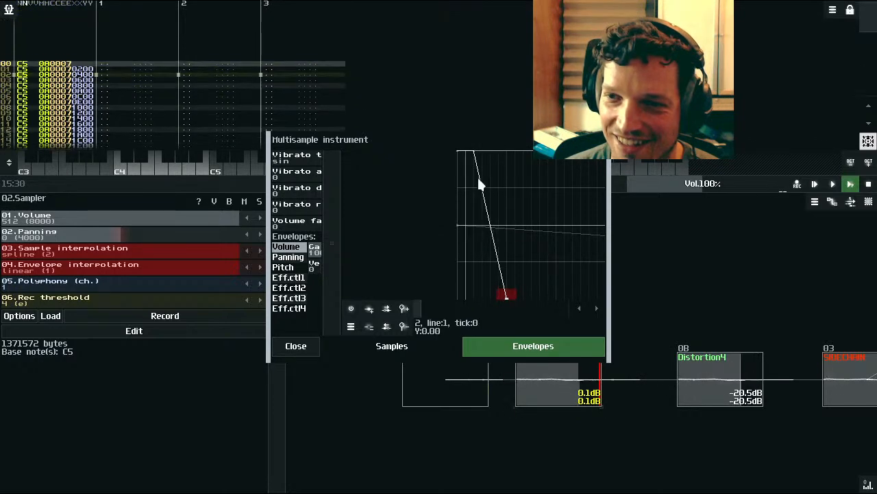
click(472, 152)
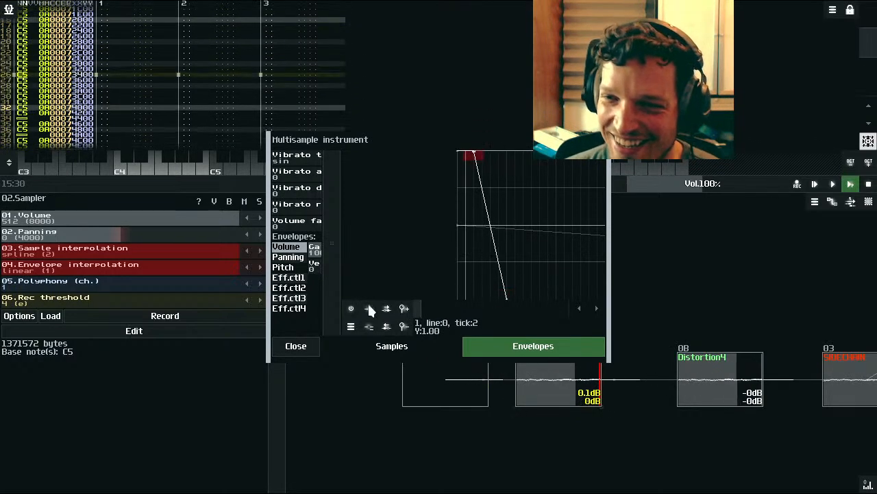
Step: Try an extra volume envelope point at tick 4 with level 0.25
click(489, 227)
drag(488, 233, 489, 267)
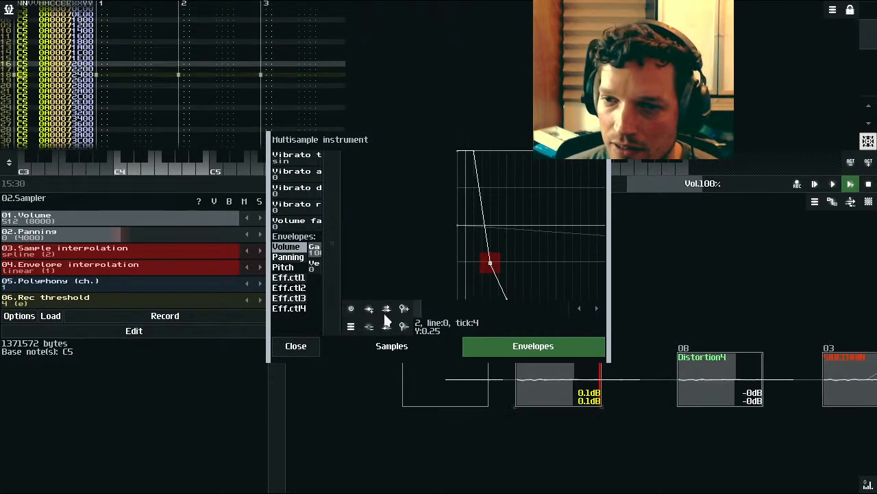
click(367, 326)
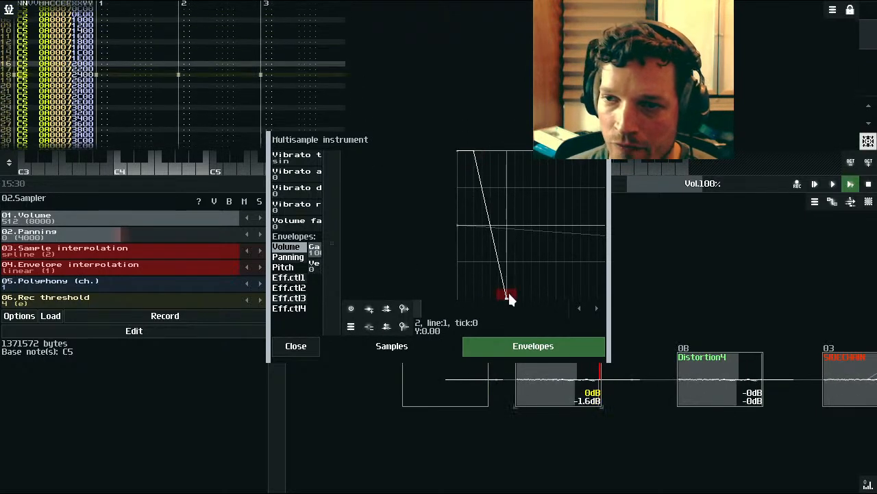
Step: Delete the envelope's zero-level end point, move the second point to tick 1 at 1.00, and compare with the volume envelope bypassed
click(370, 327)
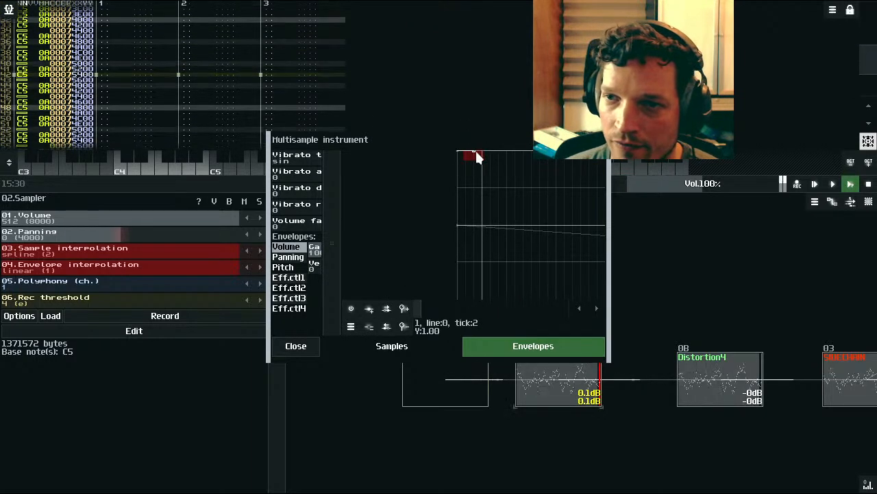
drag(476, 153, 464, 144)
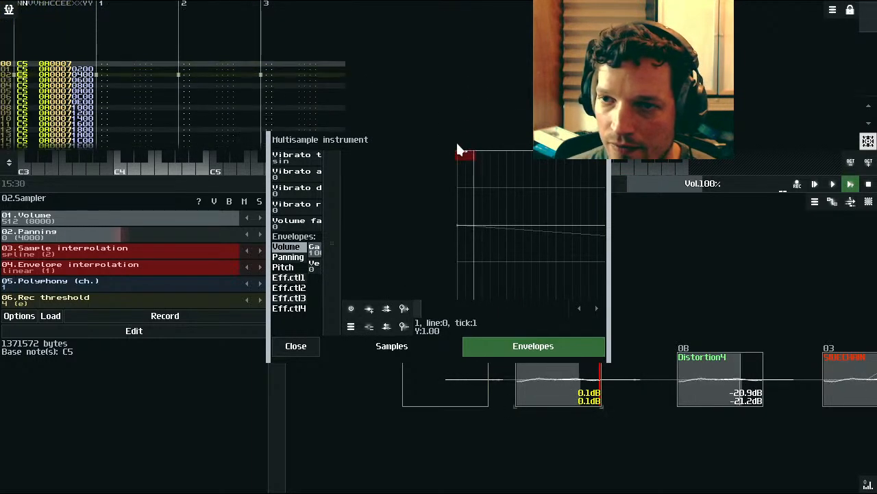
drag(464, 146, 423, 144)
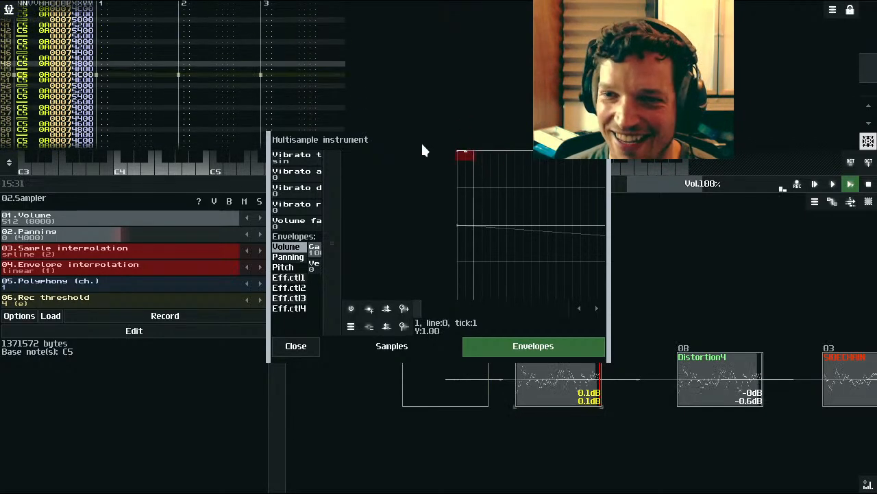
click(351, 308)
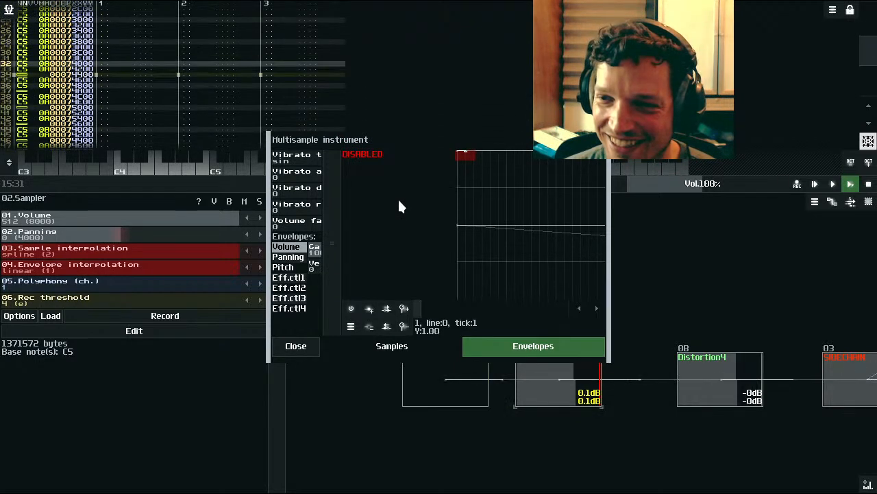
click(351, 308)
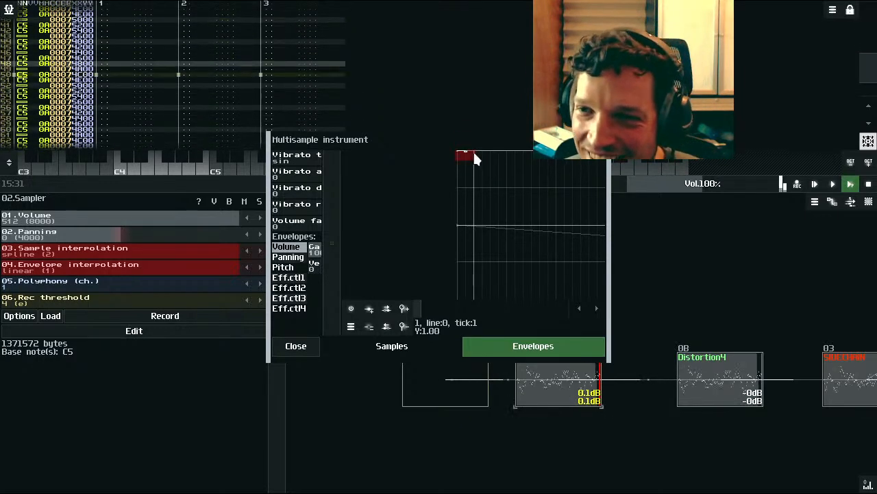
Step: Lower the second volume envelope point to level 0.00 at tick 1 and select the first point
mouse_move(469, 154)
mouse_down()
mouse_move(462, 314)
mouse_move(492, 308)
mouse_move(484, 178)
mouse_move(459, 141)
mouse_up()
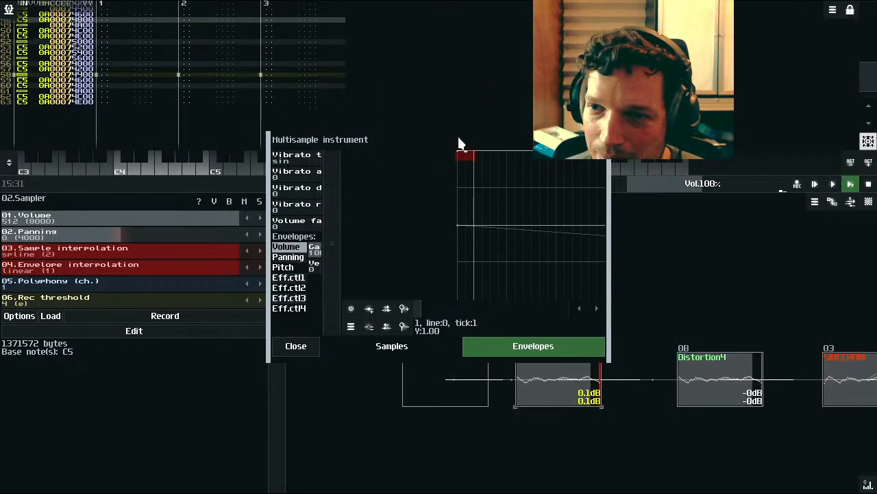
drag(455, 169, 426, 135)
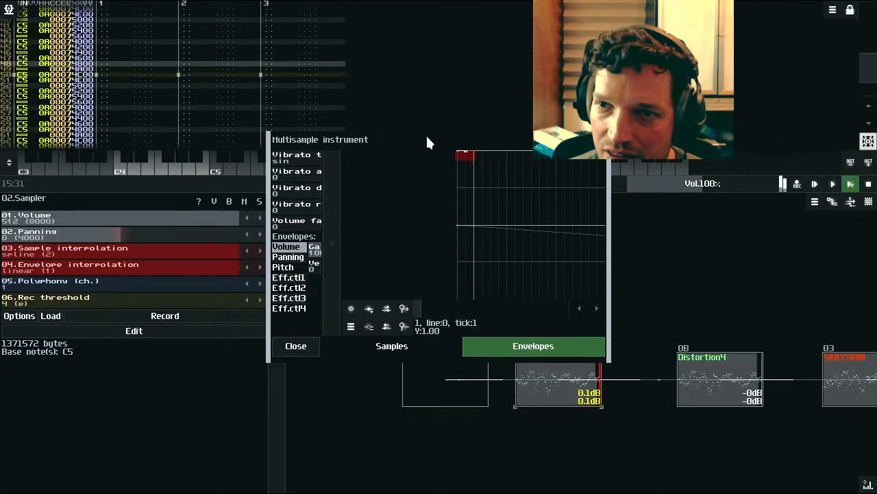
drag(426, 137, 467, 312)
click(457, 152)
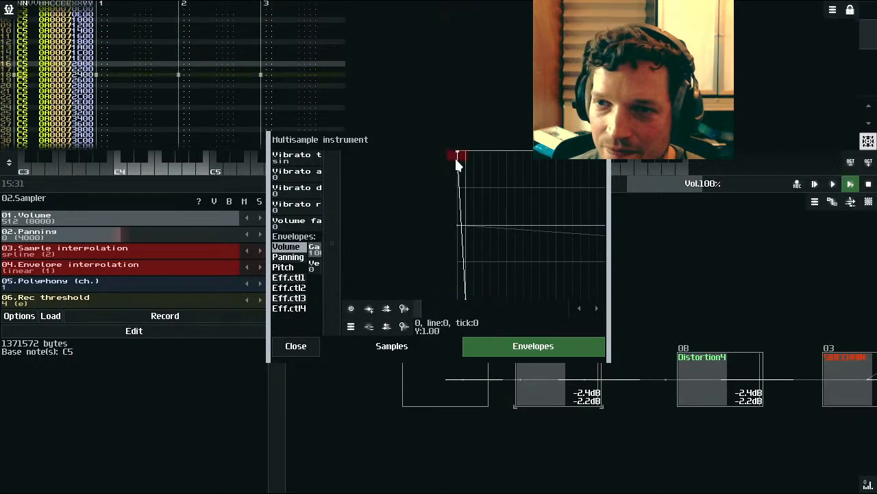
Step: Try the volume envelope's Loop option, turn it back off, and enable Sustain at the first point
click(350, 327)
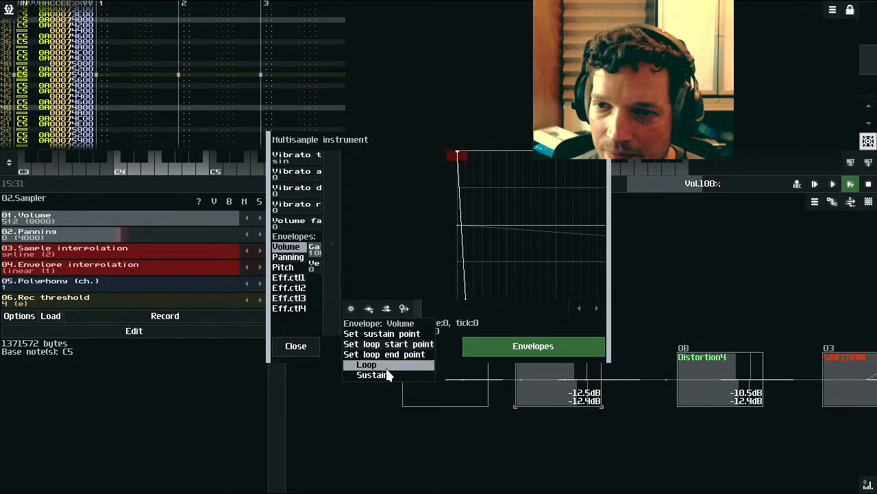
click(386, 365)
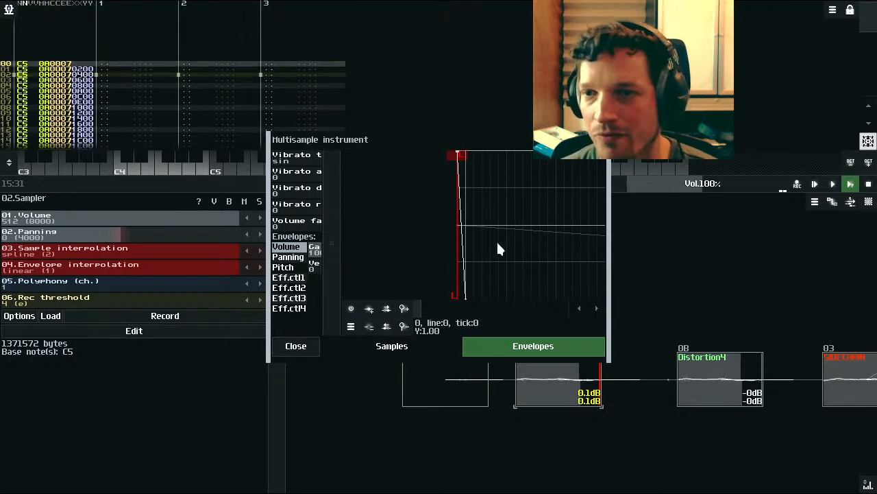
click(350, 327)
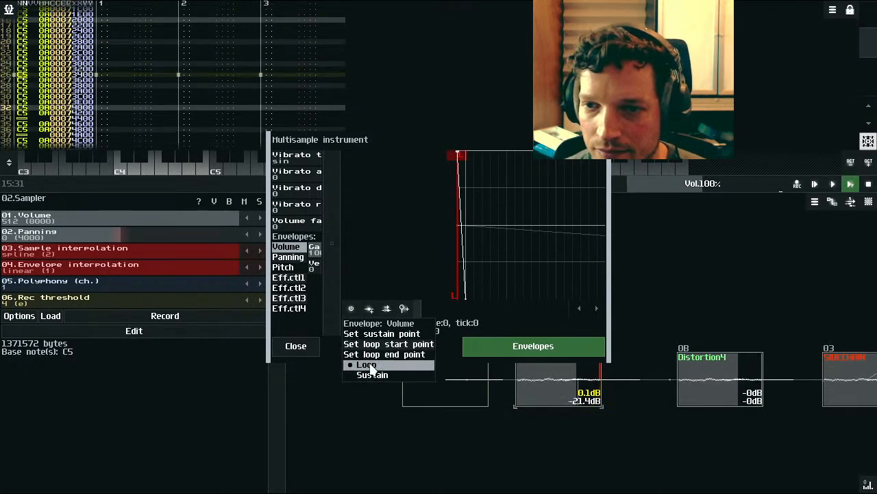
click(364, 364)
click(348, 326)
click(360, 365)
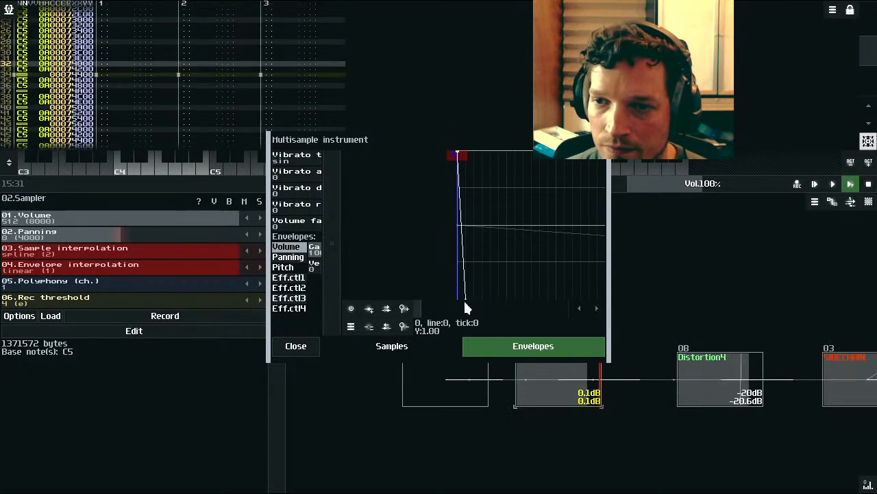
Step: Shape the volume envelope's release through level 0.25 at tick 3 to 0.00 at line 1, tick 4, and close the Sampler editor
drag(466, 299, 495, 300)
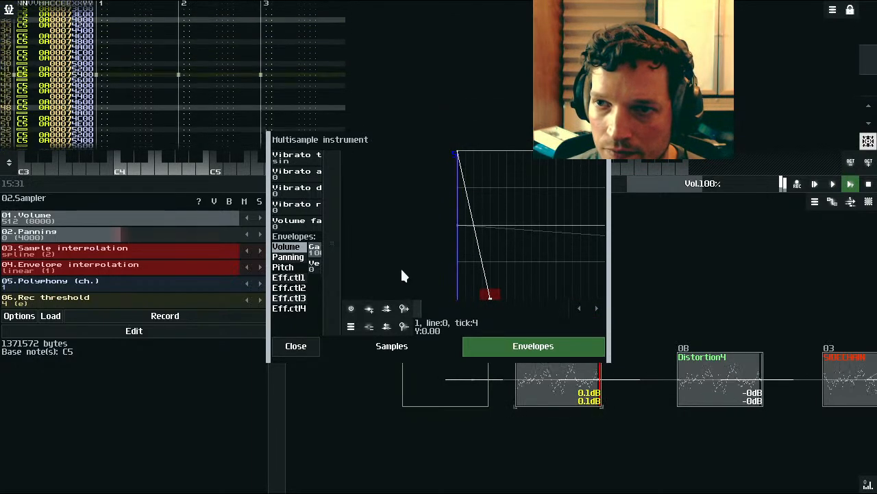
drag(492, 295, 513, 296)
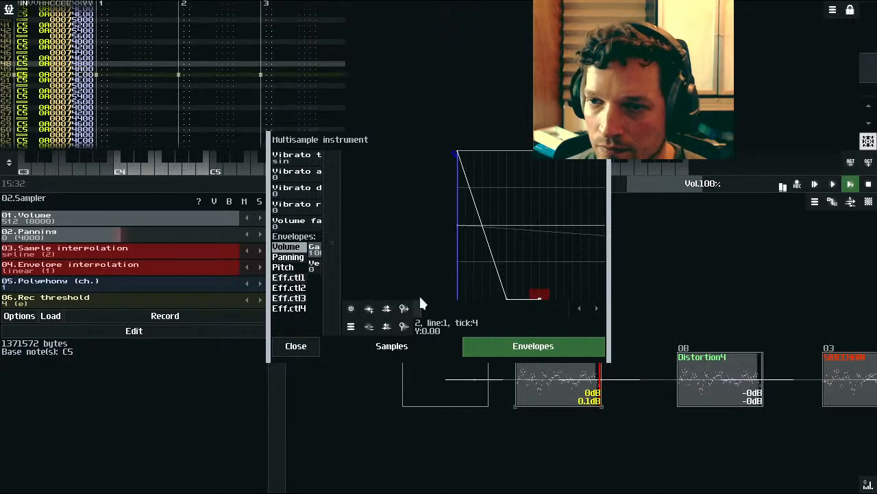
drag(506, 295, 483, 261)
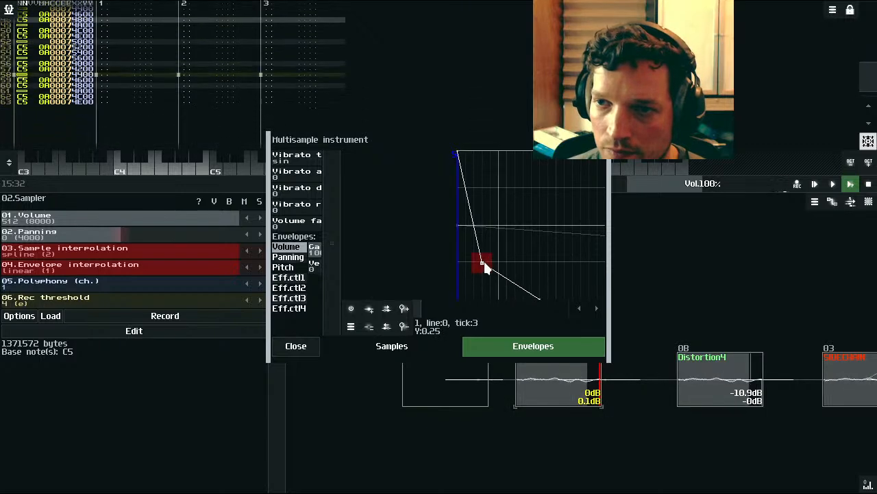
click(296, 346)
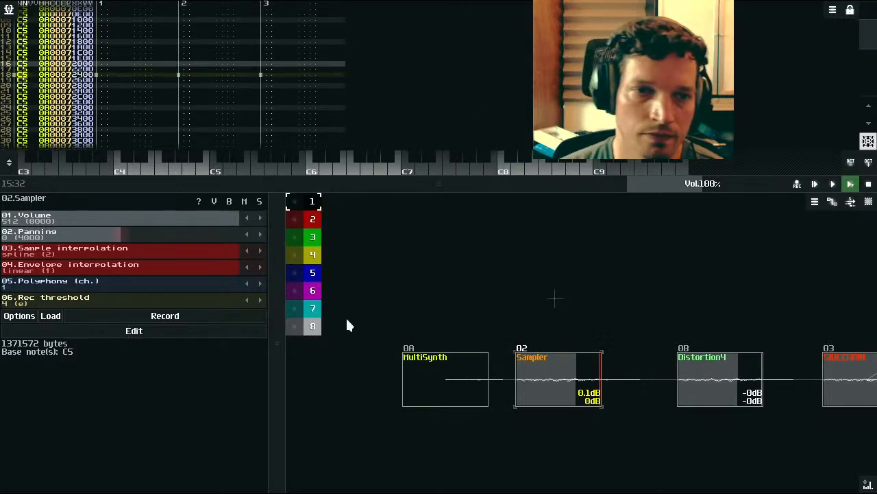
Step: Stop and restart playback, and review the Sampler's volume envelope while the break plays
click(868, 187)
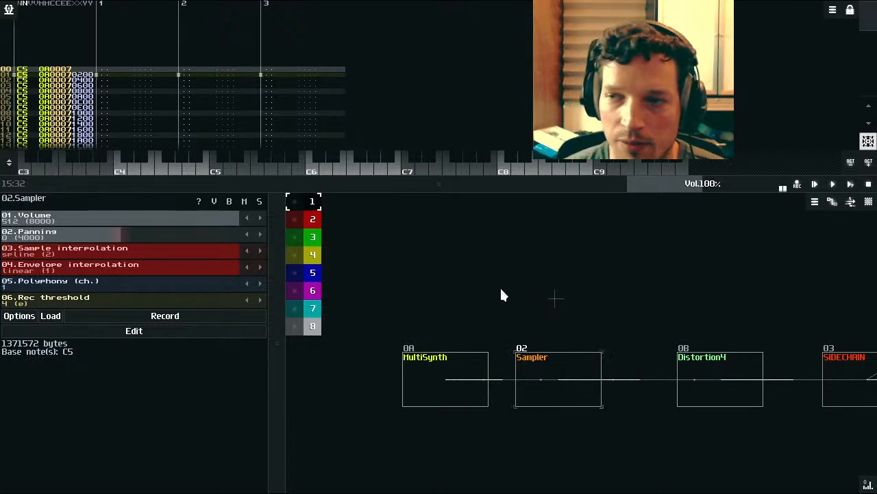
click(851, 185)
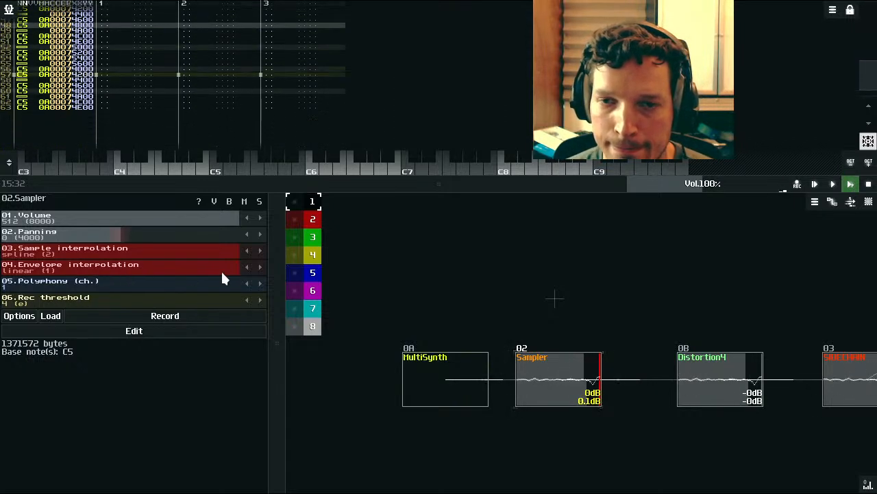
click(134, 331)
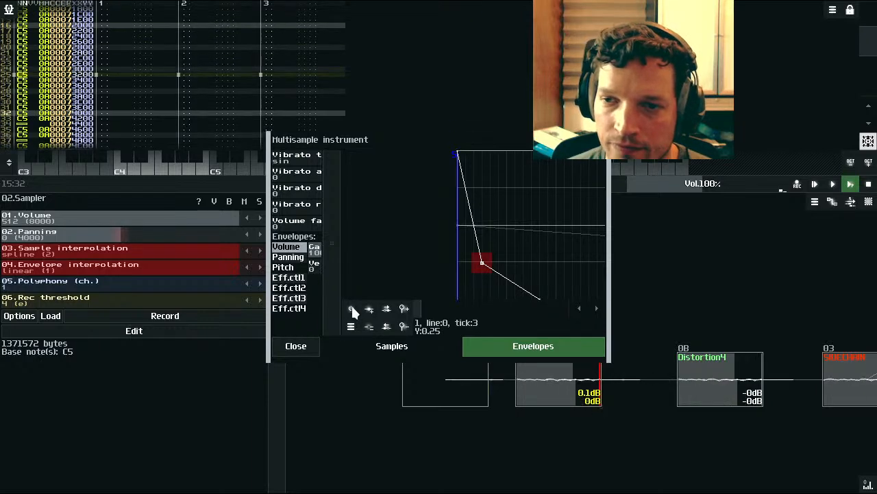
click(308, 349)
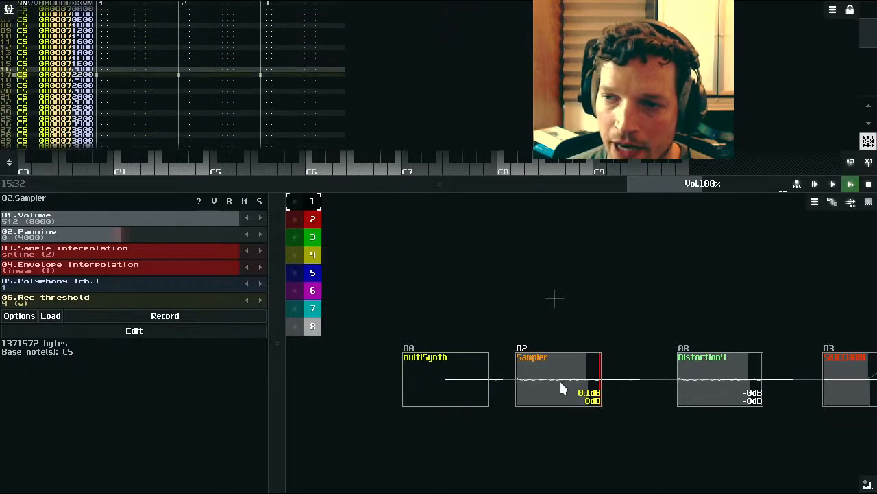
Step: Set the Distortion module's Bit depth to 12
click(727, 385)
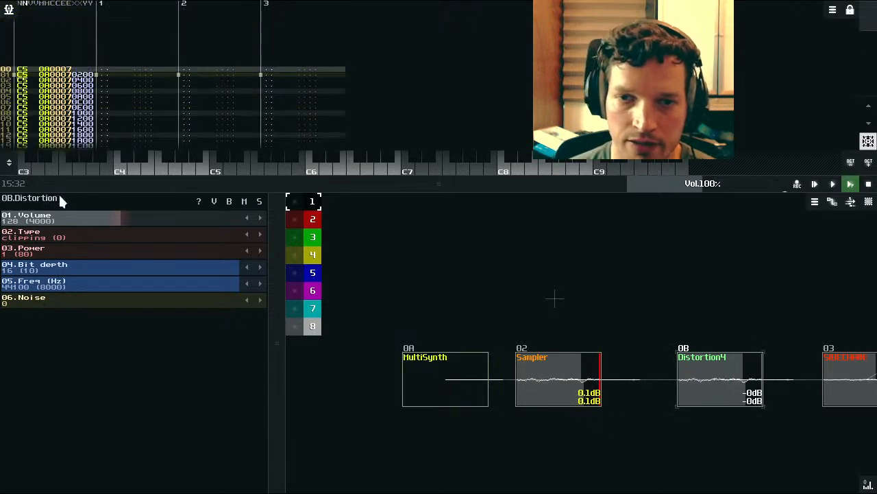
right_click(195, 270)
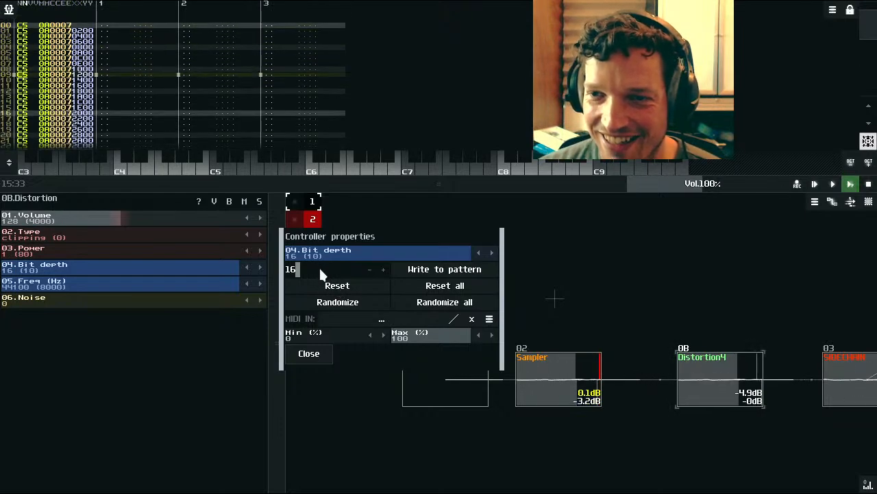
scroll(328, 255, down, 5)
scroll(328, 255, up, 3)
scroll(327, 255, down, 2)
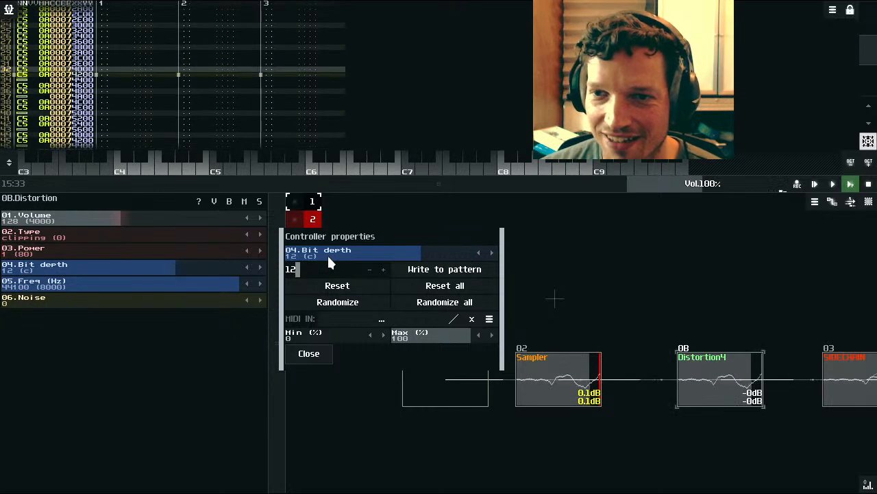
click(308, 353)
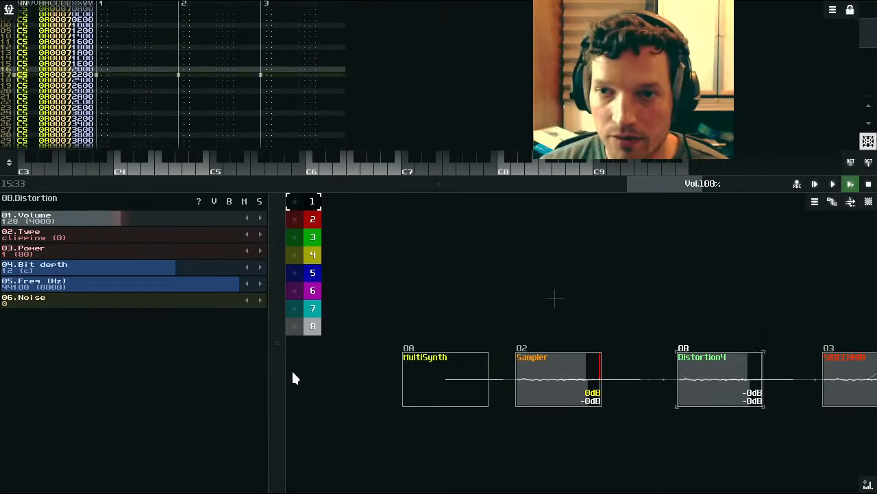
Step: Set the Distortion module's Freq to 22050 Hz
right_click(153, 285)
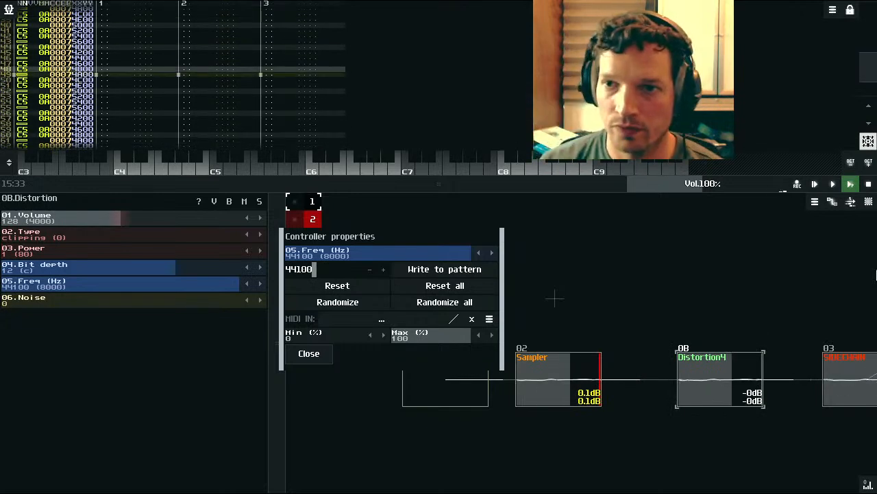
key(BackSpace)
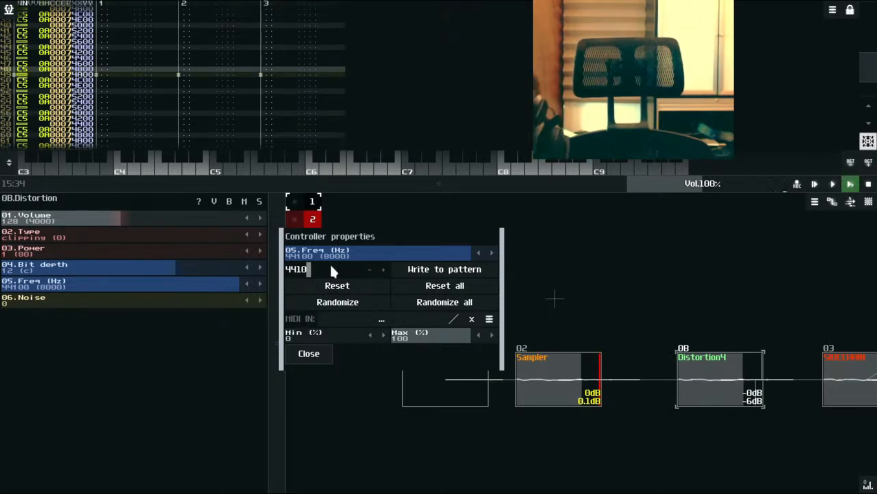
key(BackSpace)
key(BackSpace)
key(BackSpace)
key(BackSpace)
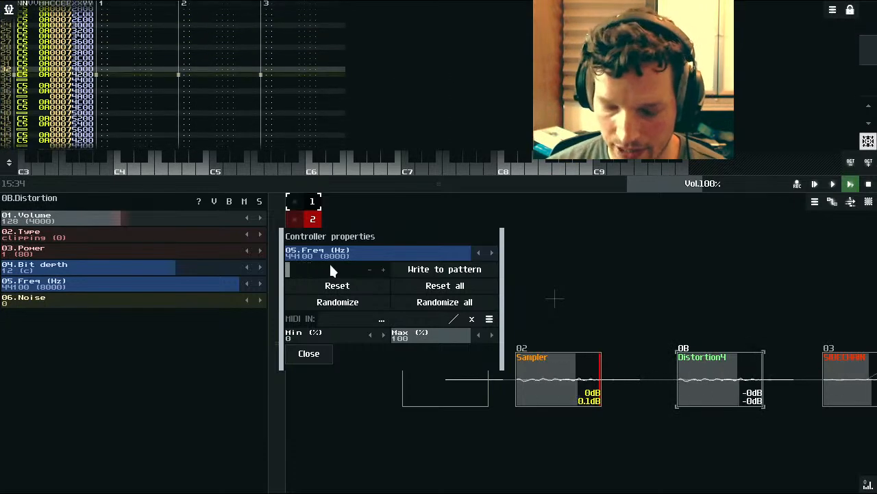
text(22)
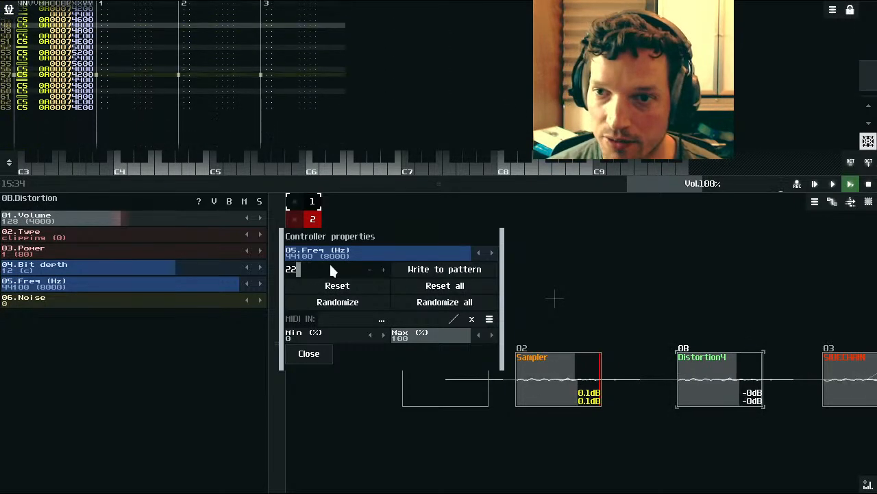
text(050)
key(Return)
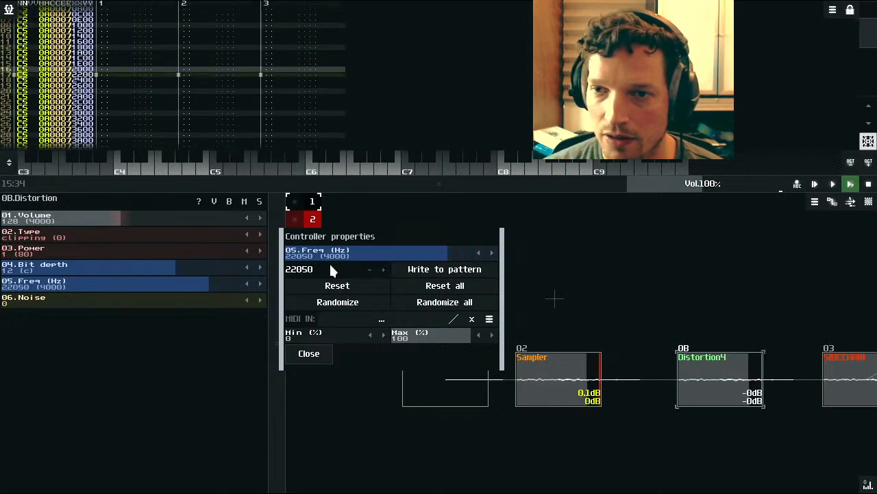
click(312, 354)
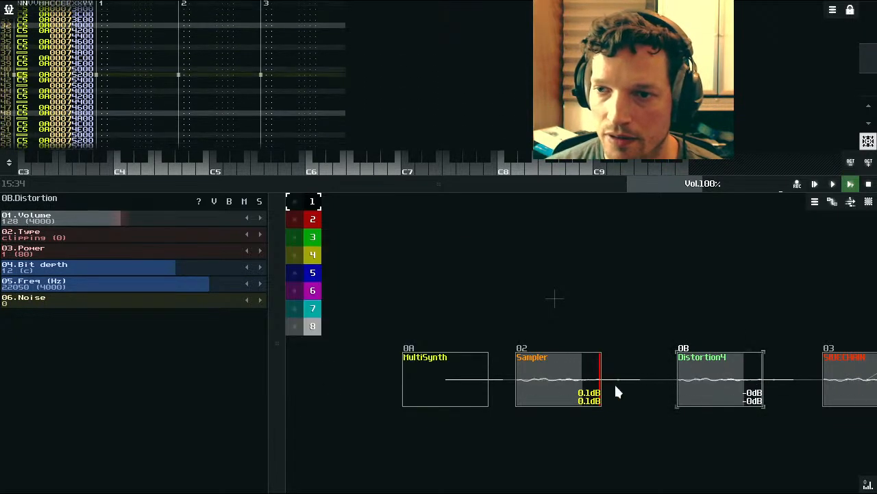
Step: Move the Distortion module farther from the Sampler and place a new Filter module between them
drag(728, 379, 660, 384)
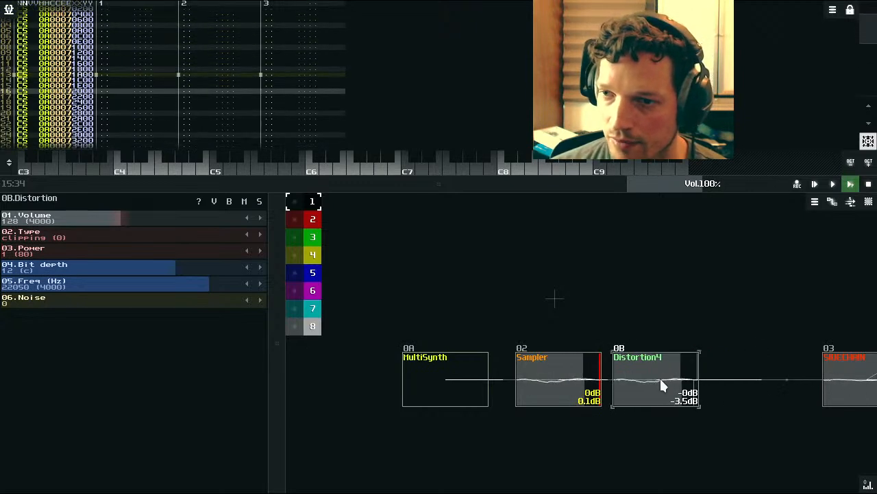
drag(652, 377, 759, 376)
double_click(677, 318)
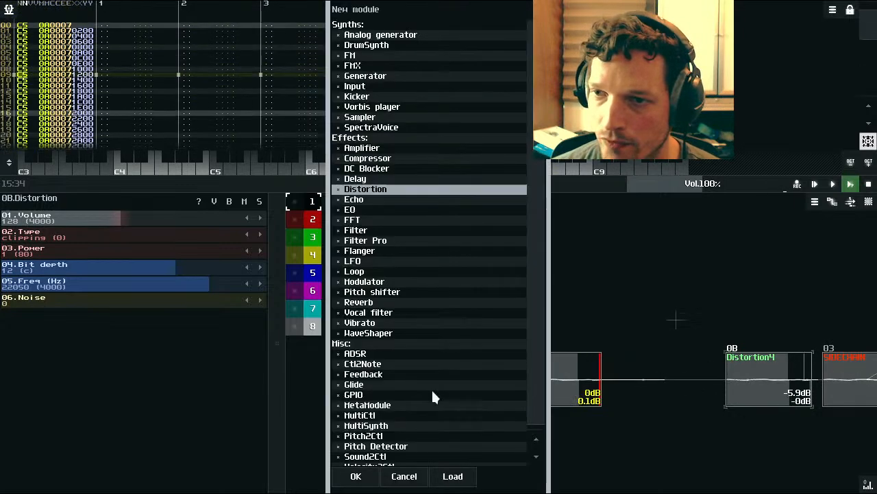
double_click(357, 231)
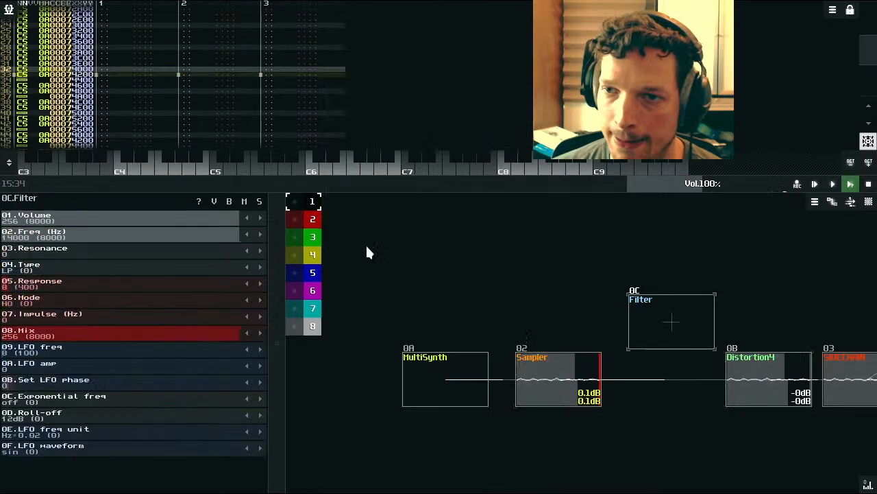
drag(671, 309, 653, 364)
Step: Disconnect the Sampler from the Distortion and route it through the Filter into the Distortion
click(581, 389)
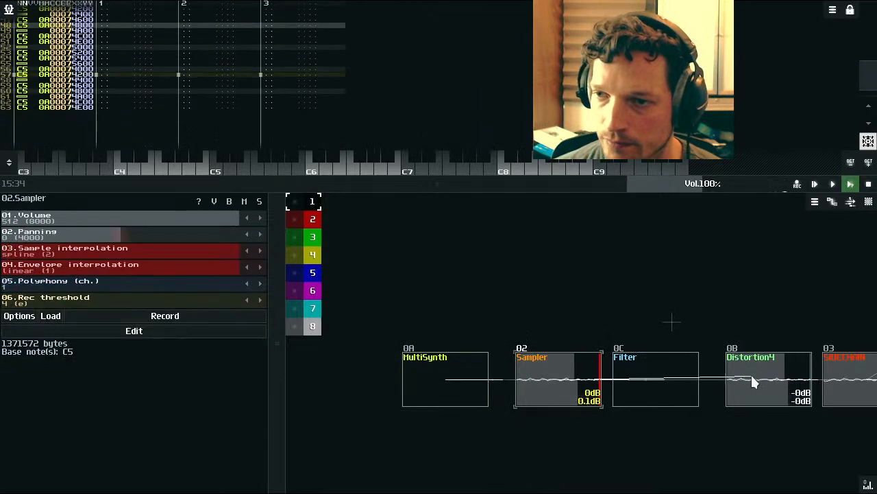
drag(596, 386, 648, 385)
drag(661, 384, 739, 376)
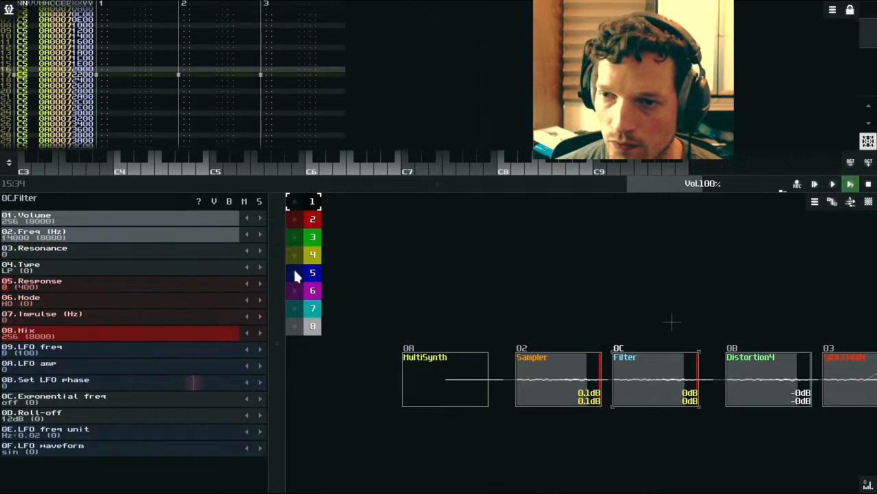
right_click(202, 237)
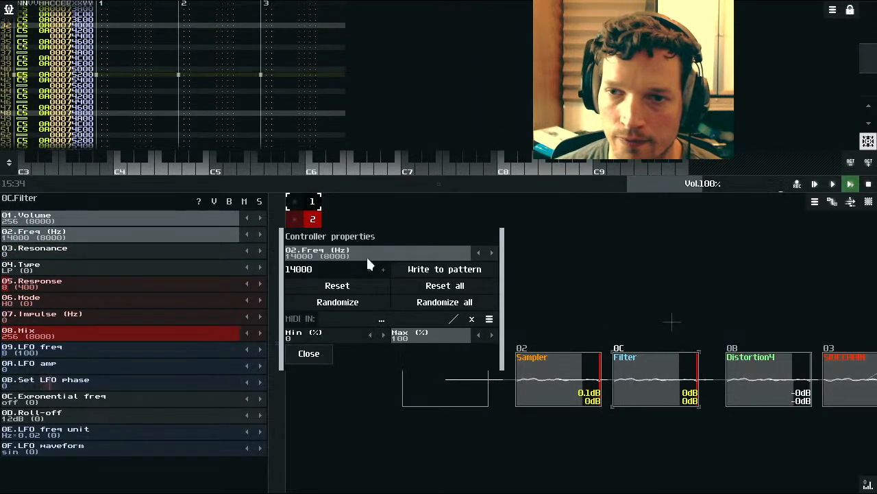
text(kkkkkkkkkk)
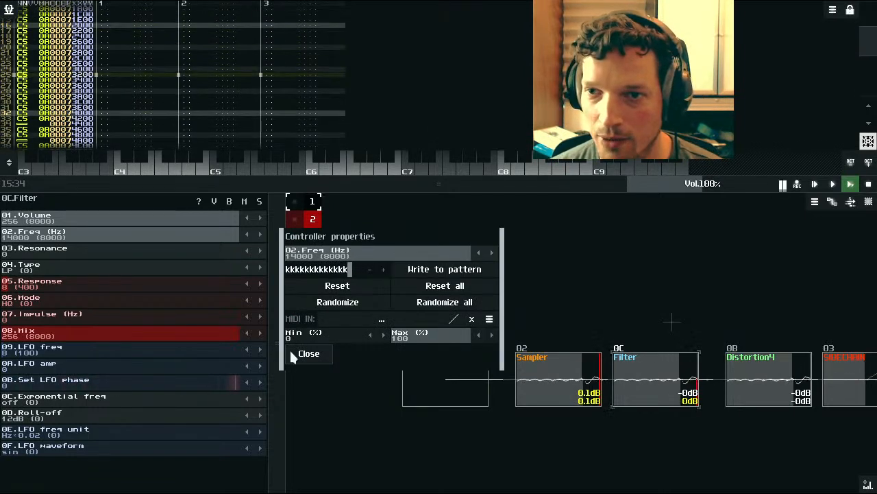
text(k)
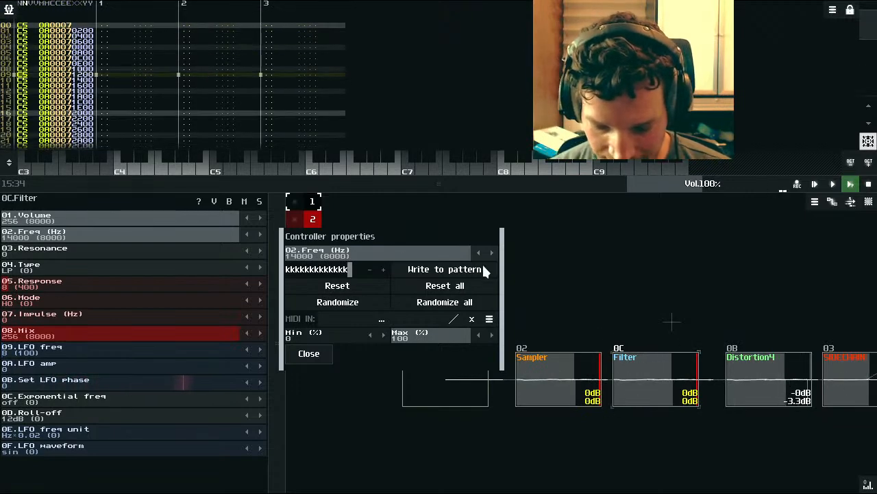
text(kkkkk)
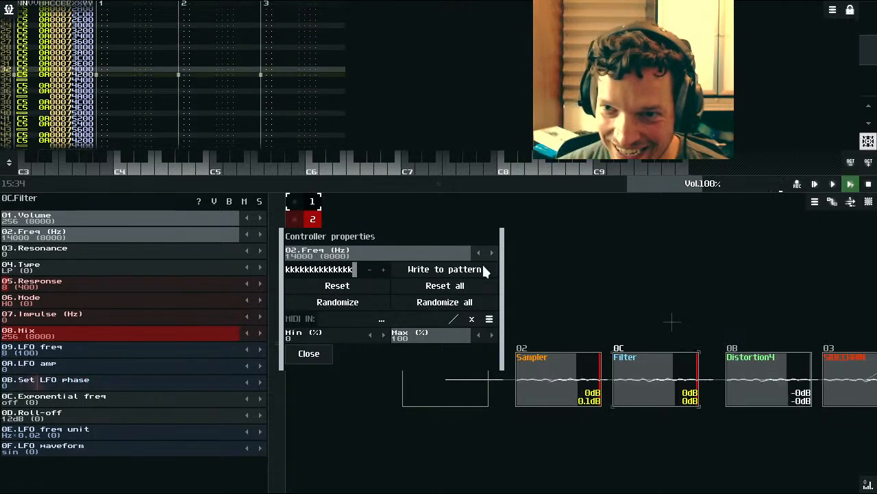
text(kkk)
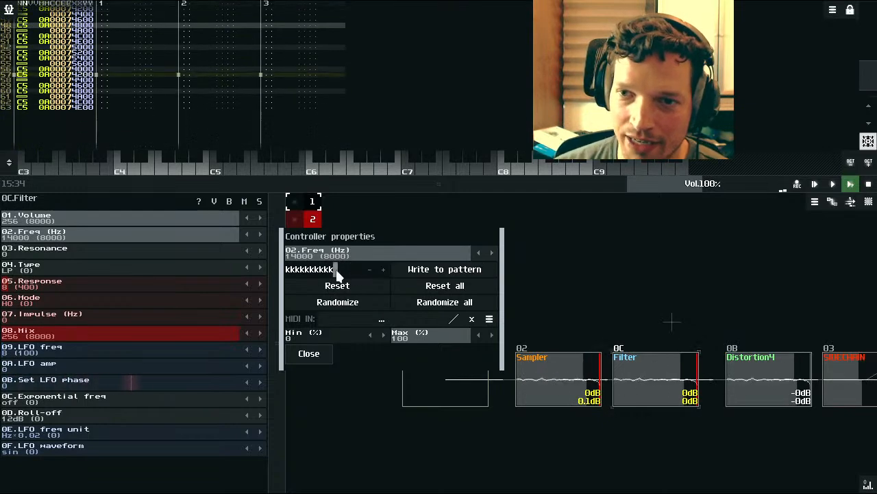
key(BackSpace)
key(BackSpace)
key(BackSpace)
key(BackSpace)
key(BackSpace)
key(BackSpace)
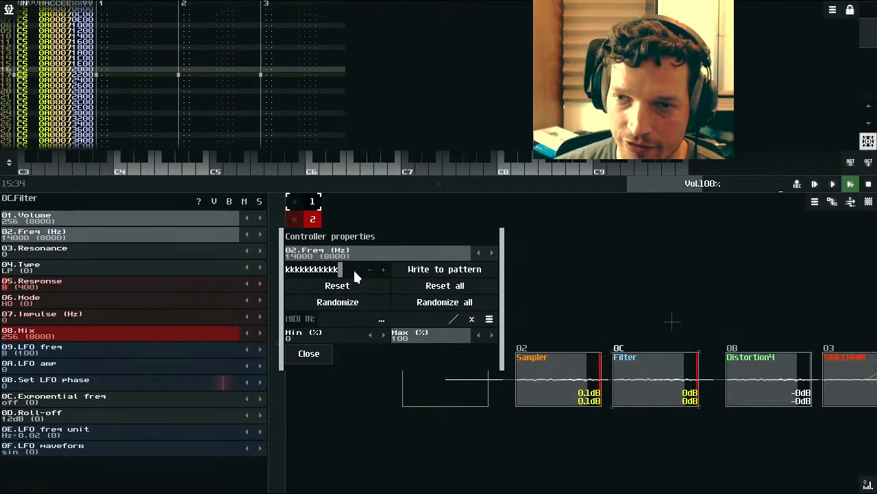
key(BackSpace)
key(BackSpace)
key(BackSpace)
key(BackSpace)
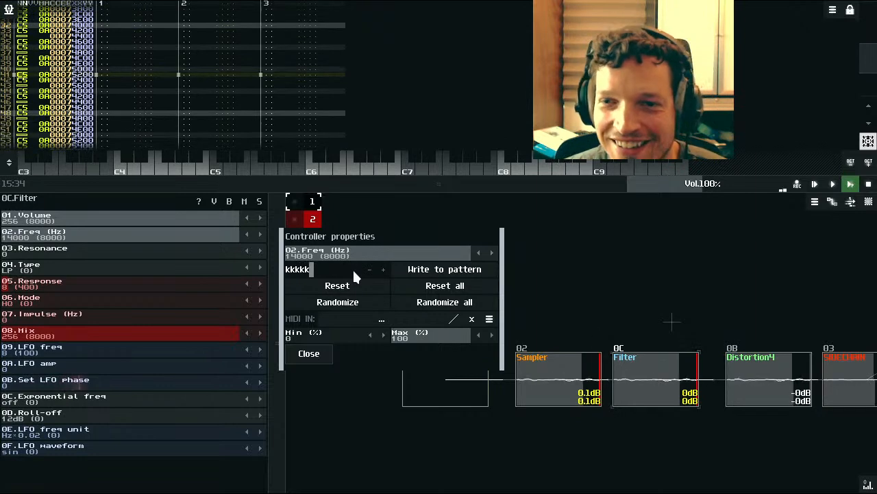
key(BackSpace)
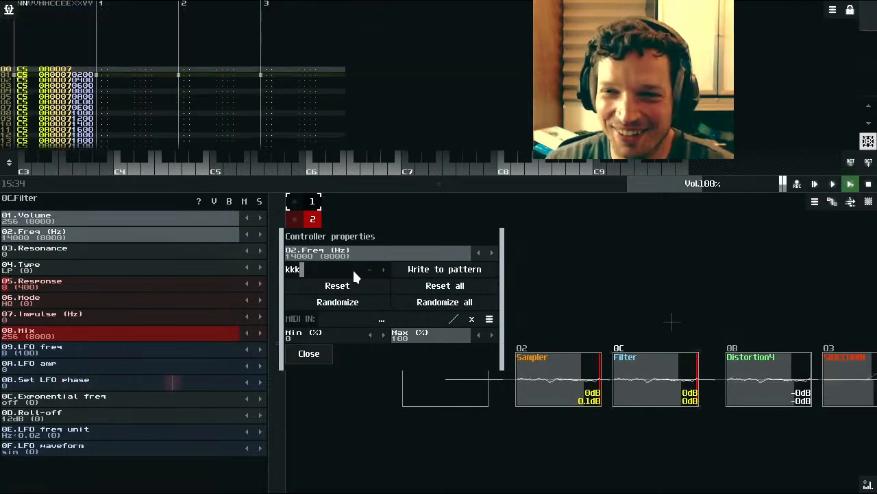
key(BackSpace)
key(BackSpace)
key(BackSpace)
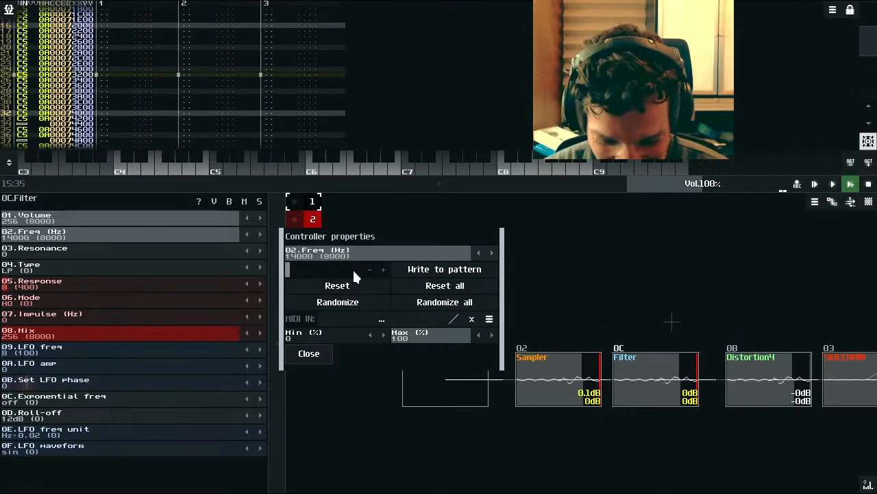
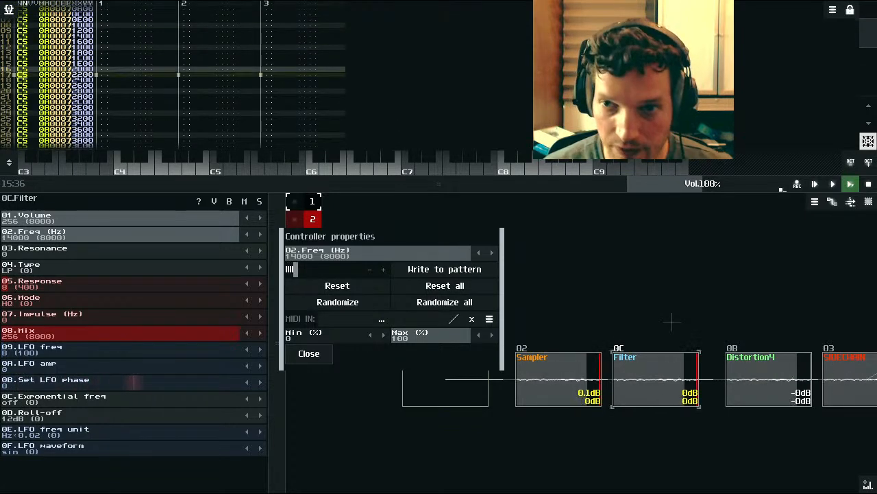
key(BackSpace)
key(BackSpace)
key(BackSpace)
key(BackSpace)
key(BackSpace)
key(BackSpace)
key(BackSpace)
key(BackSpace)
key(BackSpace)
key(BackSpace)
key(BackSpace)
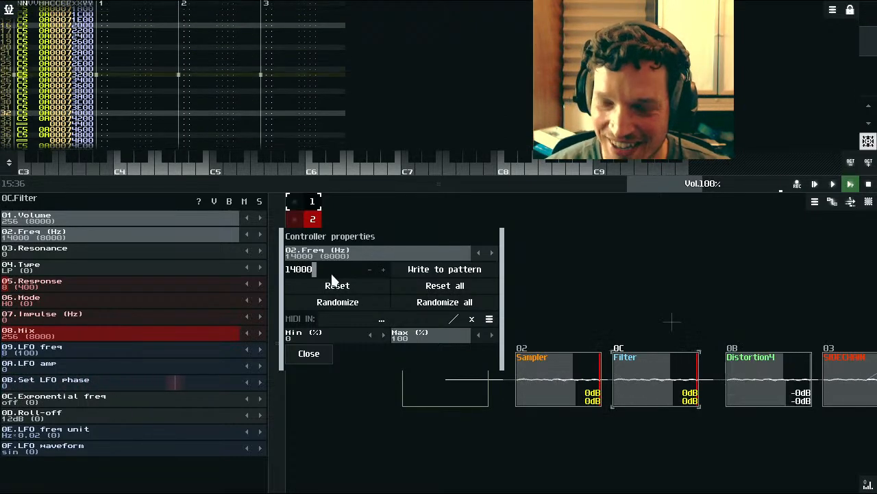
Step: Set the Filter module's Freq to 6500 Hz and close its controller properties
key(BackSpace)
key(BackSpace)
key(BackSpace)
key(BackSpace)
key(BackSpace)
text(6500)
key(Return)
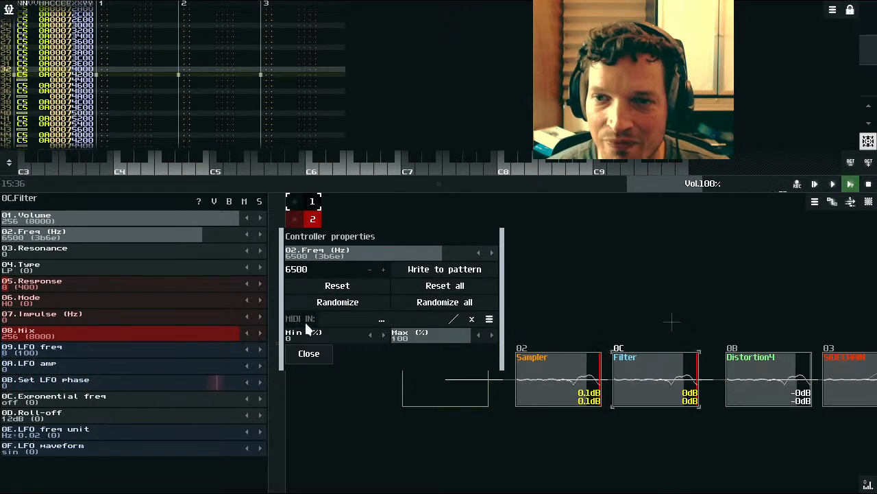
click(309, 353)
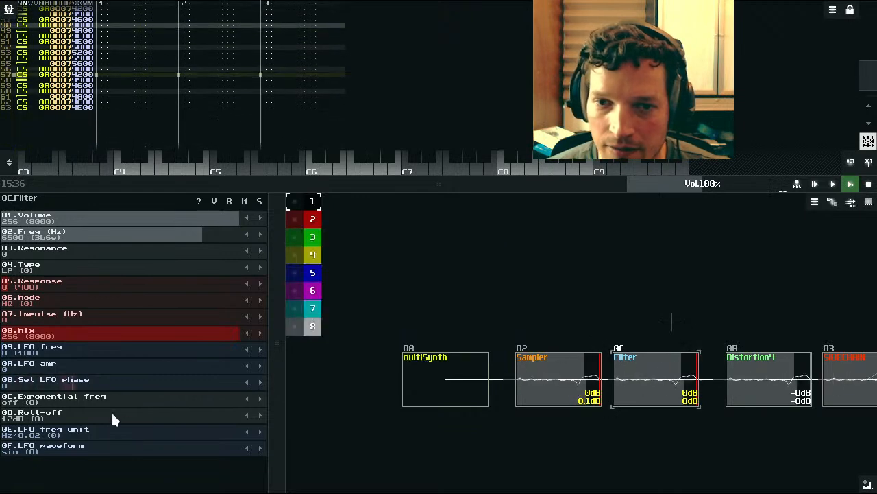
Step: Set the Filter module's Roll-off to 24dB
click(145, 417)
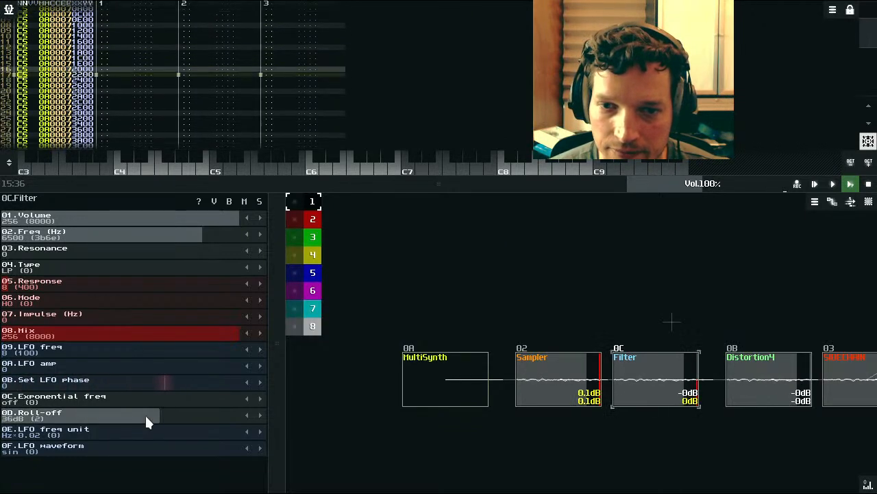
scroll(146, 415, up, 1)
scroll(146, 416, down, 1)
scroll(146, 416, down, 1)
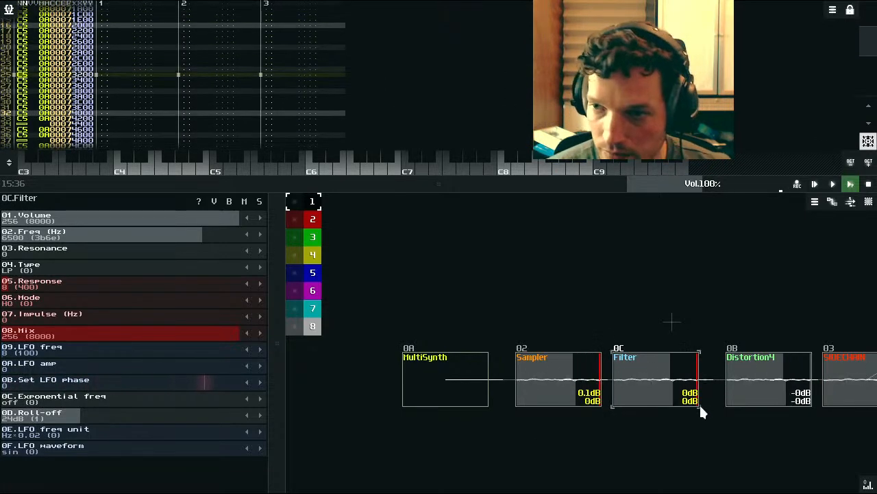
Step: Paste a copy of the Filter, make room for it before the Distortion, and route the first Filter through it into the Distortion
key(ctrl+v)
drag(682, 316, 730, 373)
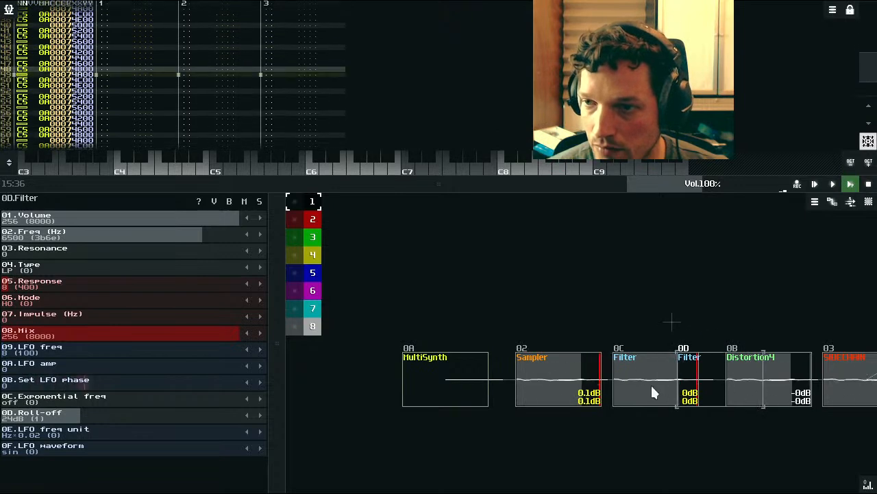
drag(445, 376, 381, 371)
drag(531, 388, 451, 394)
click(385, 391)
drag(632, 384, 552, 386)
drag(726, 390, 672, 388)
click(582, 389)
click(694, 390)
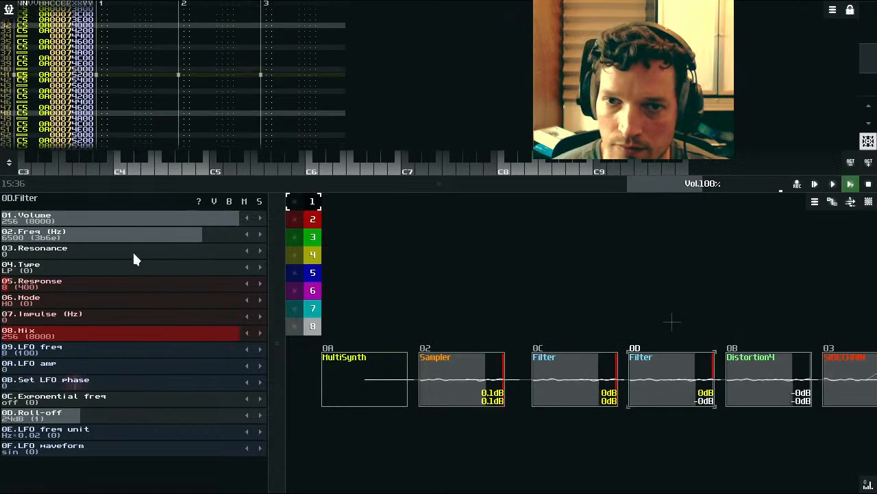
Step: Set the second Filter's Type to HP and its Freq to 150 Hz
click(77, 268)
right_click(194, 235)
click(333, 268)
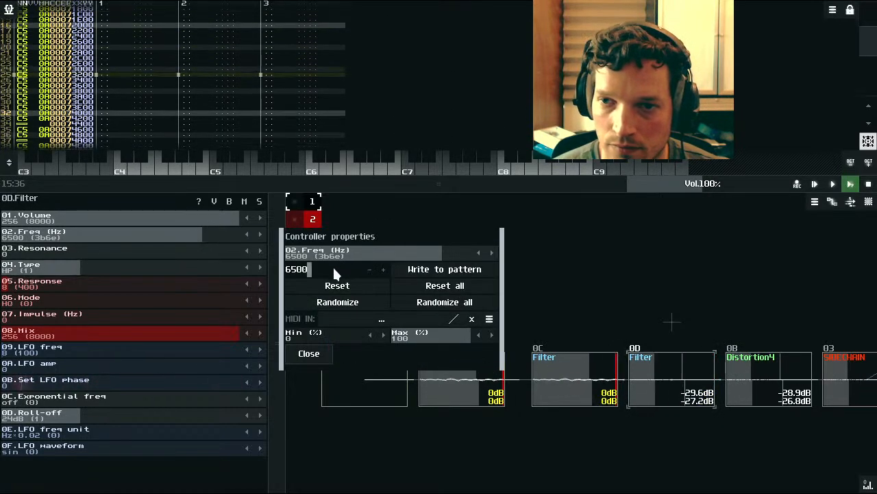
key(BackSpace)
key(BackSpace)
key(BackSpace)
key(BackSpace)
text(1)
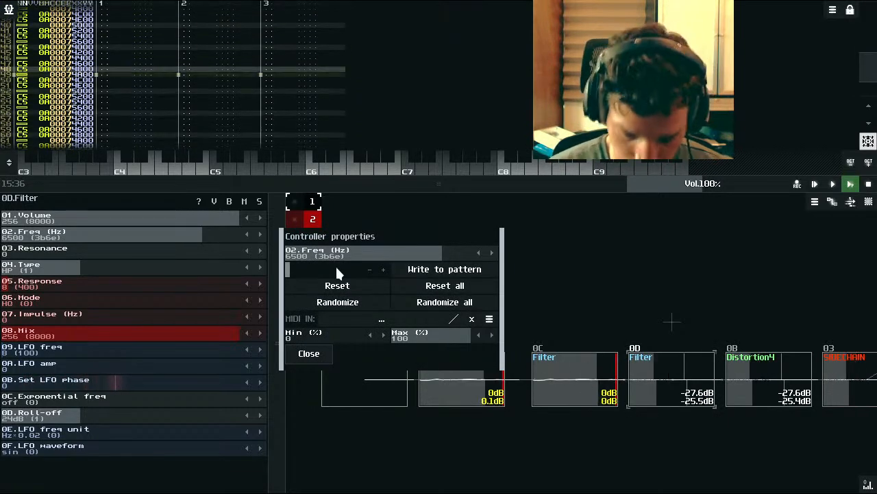
text(50)
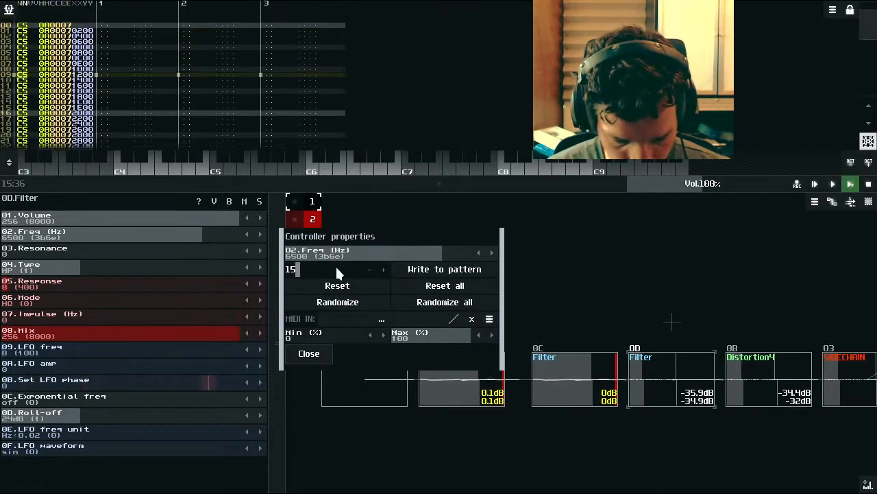
key(Return)
click(309, 355)
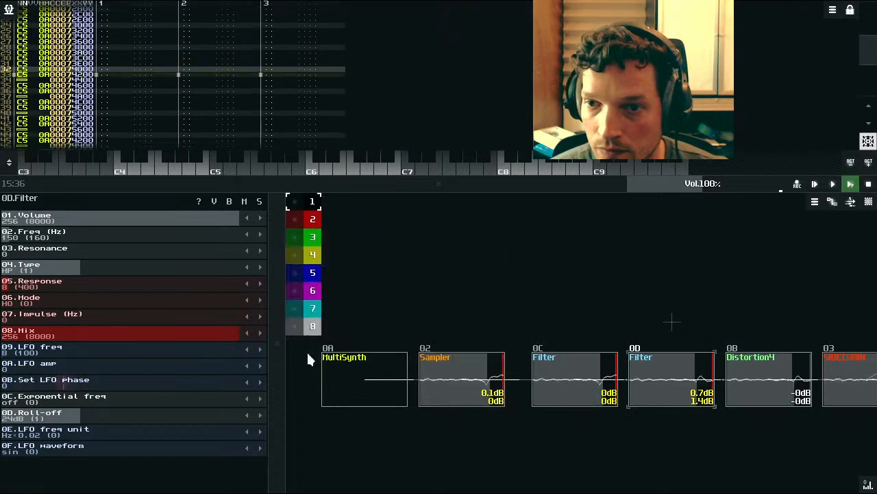
Step: Move both Filter modules closer to the Sampler to even out the spacing of the chain
drag(571, 364, 554, 365)
drag(663, 371, 652, 371)
drag(670, 329, 508, 348)
Step: Try adjusting the Distortion module's Power
click(606, 406)
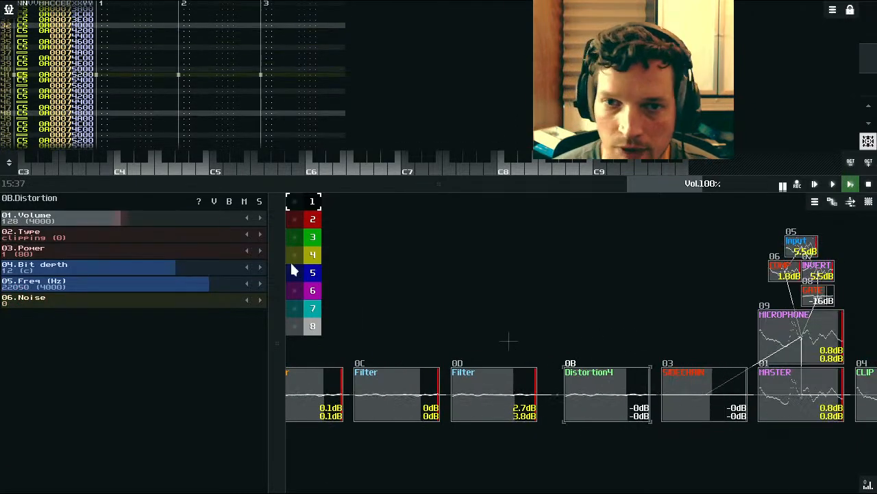
mouse_move(37, 249)
mouse_down()
mouse_move(239, 262)
mouse_move(69, 261)
mouse_move(46, 251)
mouse_up()
scroll(45, 249, up, 1)
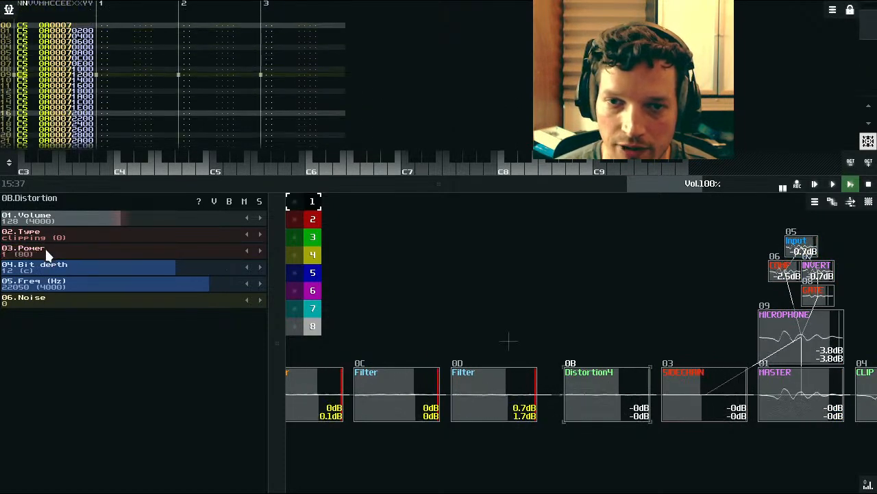
Step: Move the Distortion module closer to the second Filter, and bring up the first Filter's controllers for review
drag(612, 405, 599, 407)
drag(576, 263, 734, 275)
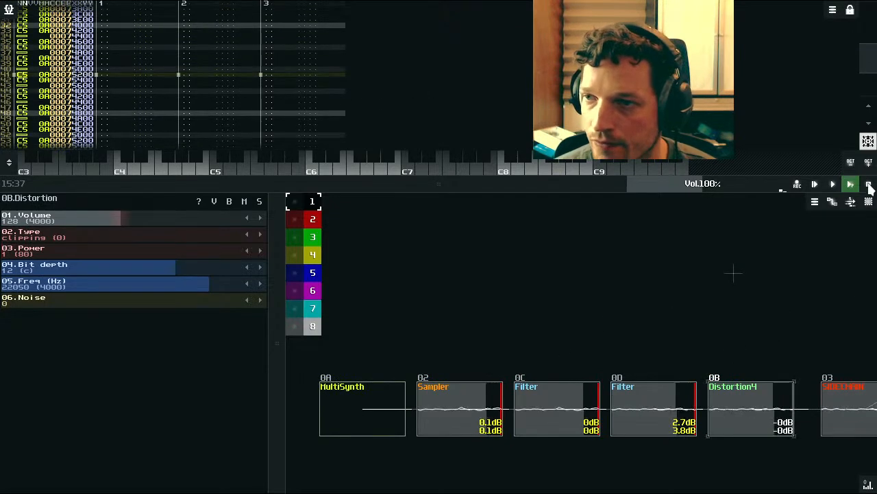
click(487, 416)
click(555, 415)
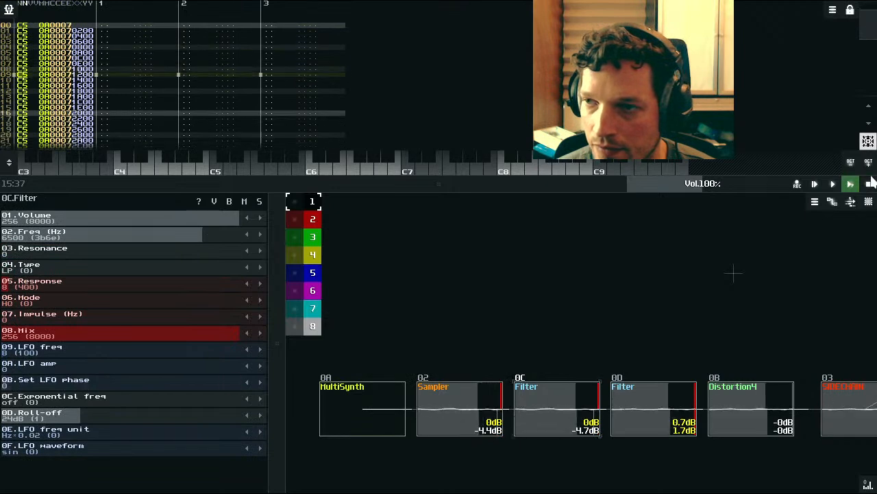
Step: Start a new module above the effect chain and open the file browser for loading a saved module
double_click(571, 297)
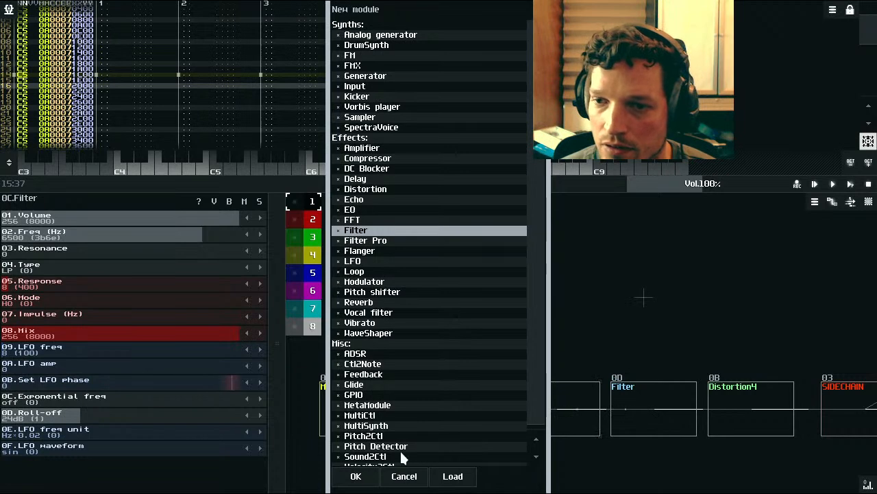
click(406, 478)
right_click(589, 271)
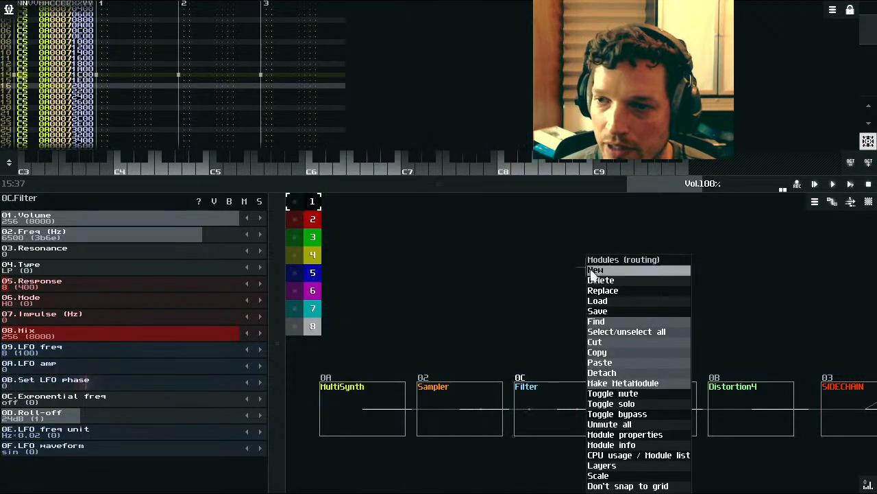
click(593, 270)
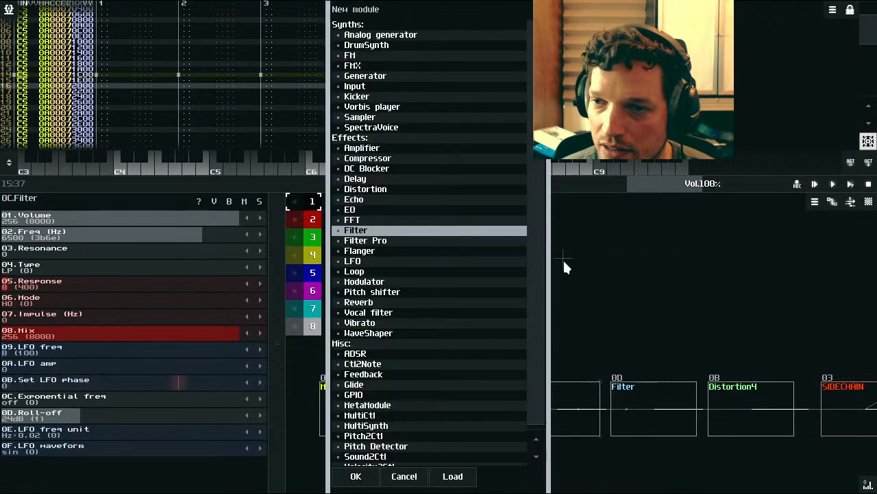
click(452, 477)
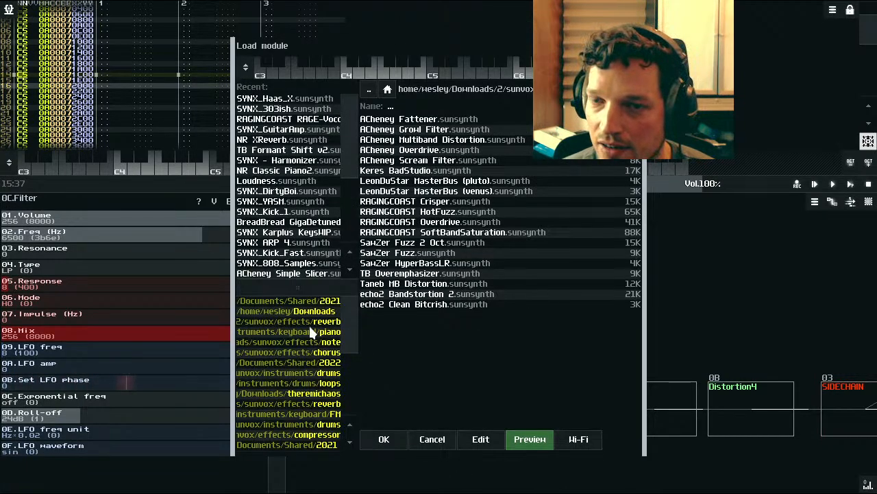
Step: Load SYNX_DirtyBoi.sunsynth from the Instruments section of the 2022 SunVox Modules folder as a new module above the chain
click(283, 300)
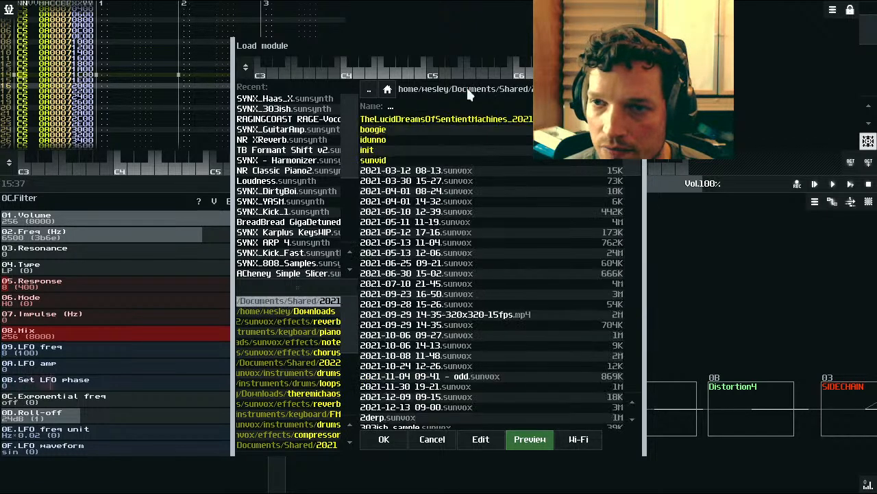
click(380, 106)
click(388, 129)
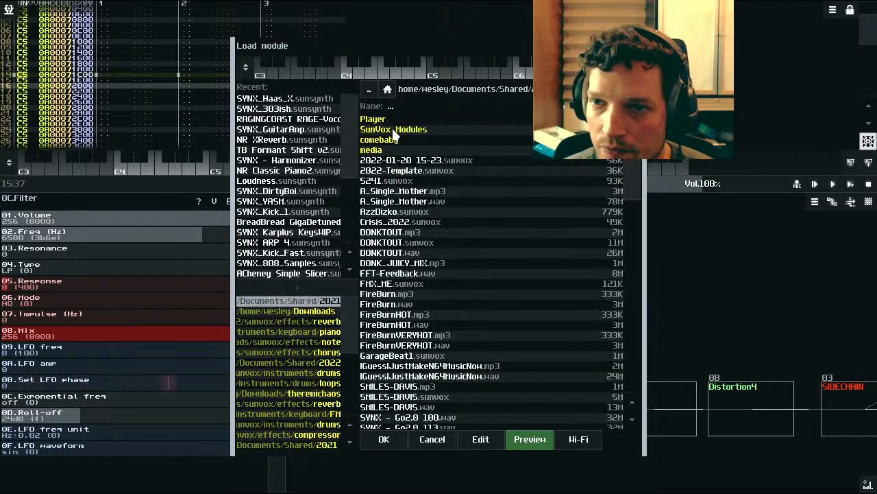
click(374, 150)
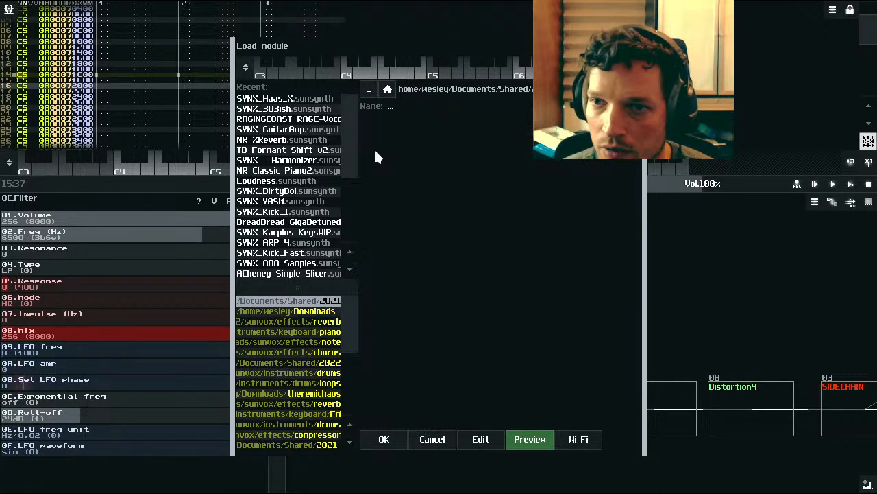
click(369, 89)
click(397, 130)
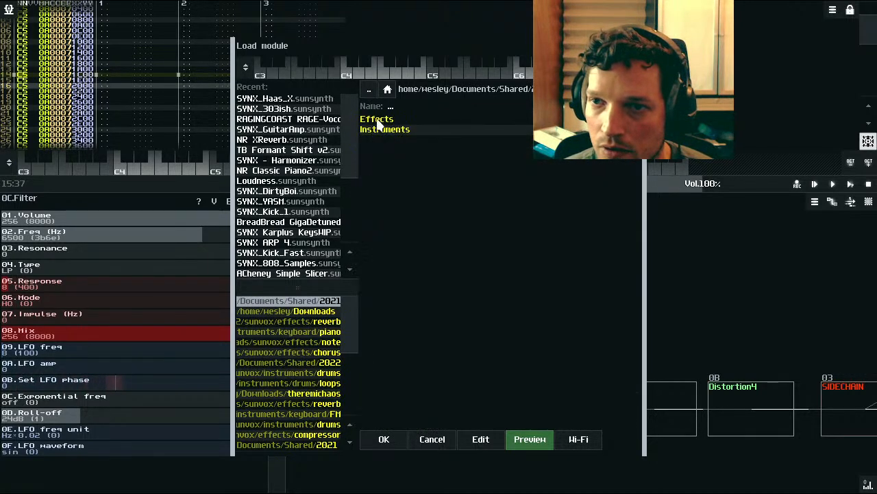
click(382, 130)
click(380, 129)
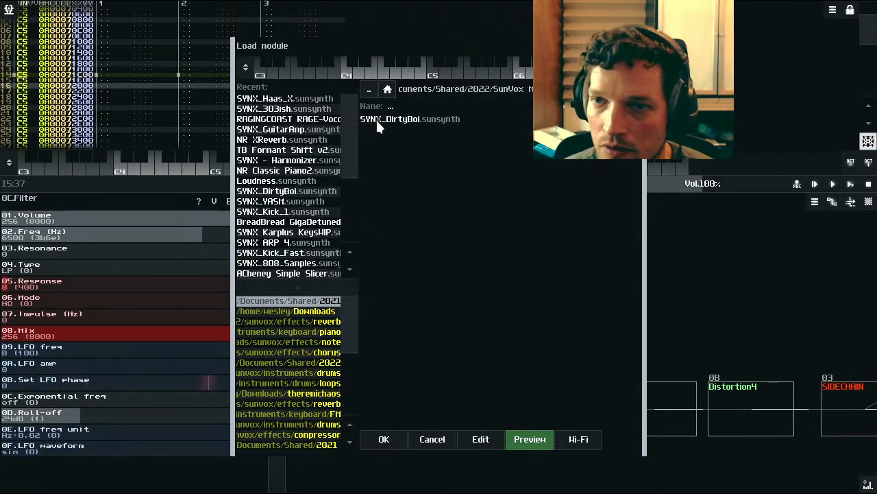
click(386, 121)
click(384, 436)
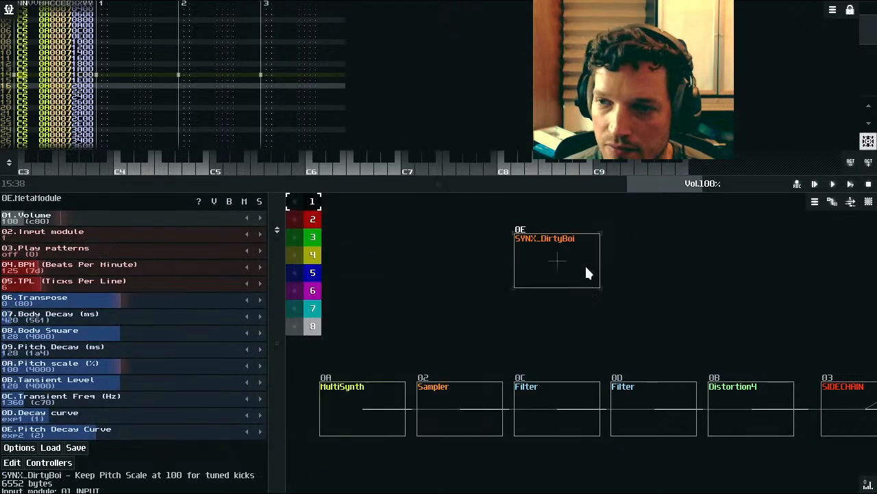
Step: Move the SYNX_DirtyBoi module so it sits directly above the second Filter in the effect chain
drag(529, 309, 729, 314)
drag(502, 300, 667, 300)
scroll(595, 296, up, 1)
drag(806, 335, 558, 325)
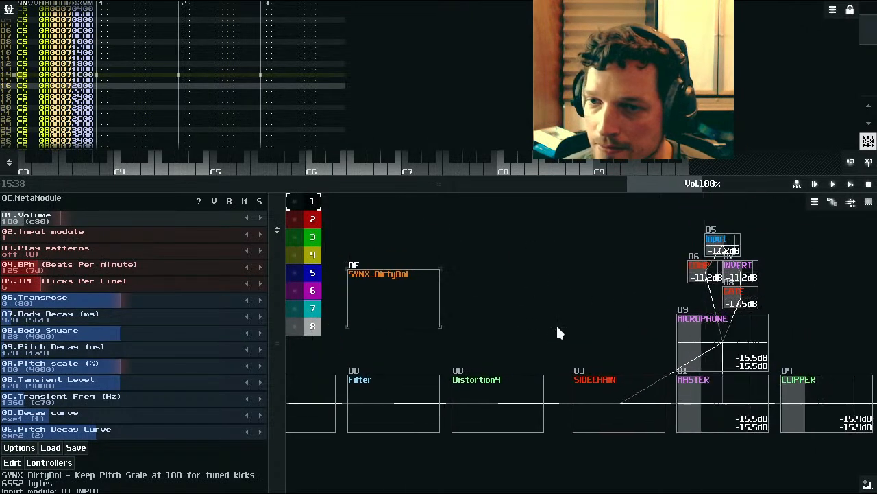
click(515, 387)
mouse_move(410, 301)
mouse_down()
mouse_move(497, 302)
mouse_move(399, 304)
mouse_up()
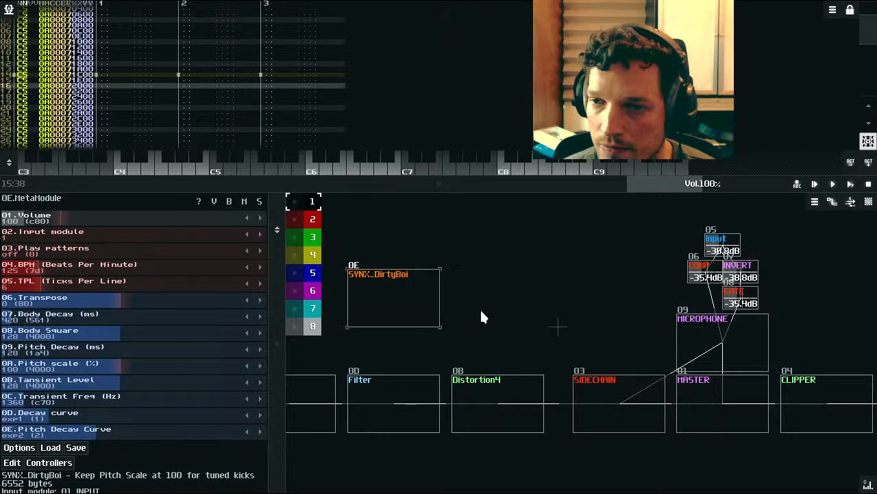
Step: Duplicate the Distortion4 module above the original and route SYNX_DirtyBoi through the copy into SIDECHAIN
click(505, 426)
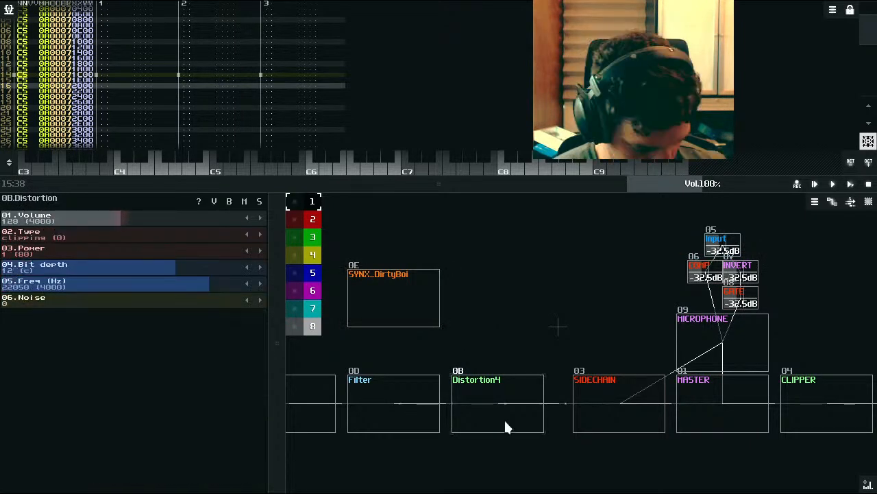
key(ctrl+v)
drag(499, 301, 486, 298)
drag(431, 297, 606, 393)
click(407, 294)
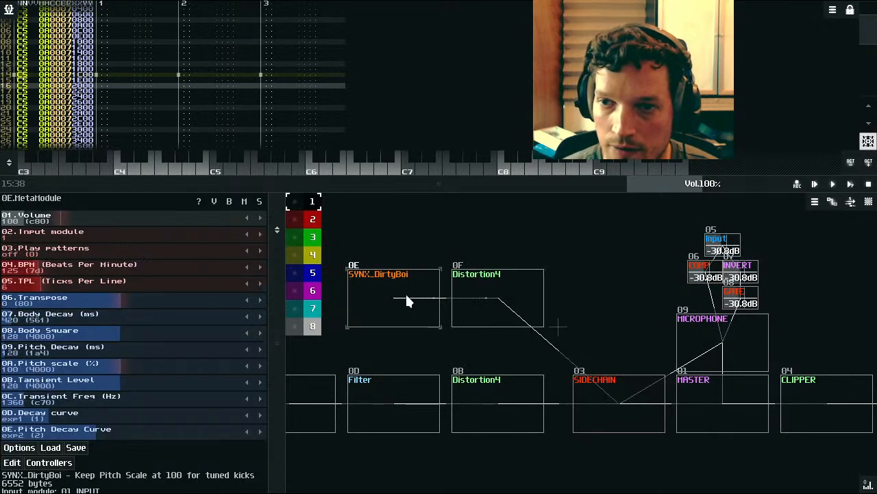
Step: Audition the SYNX_DirtyBoi kick at different pitches and put the pattern cursor on row 00 of track 1
key(space)
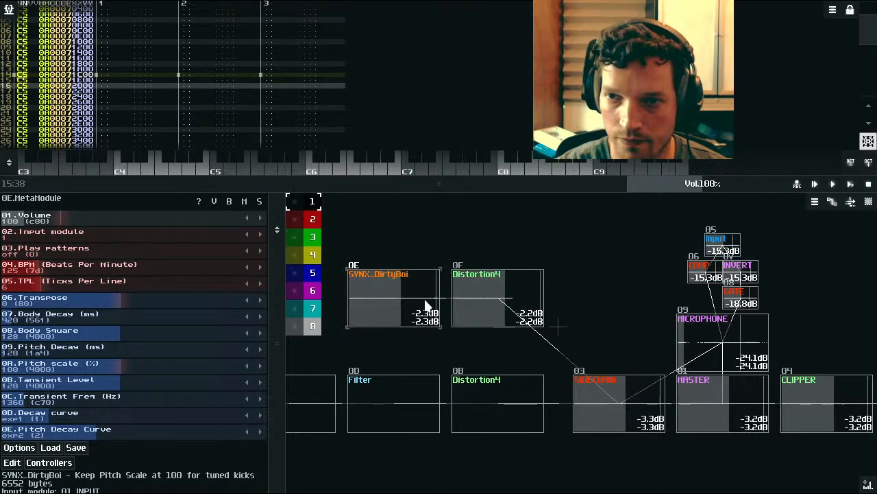
key(space)
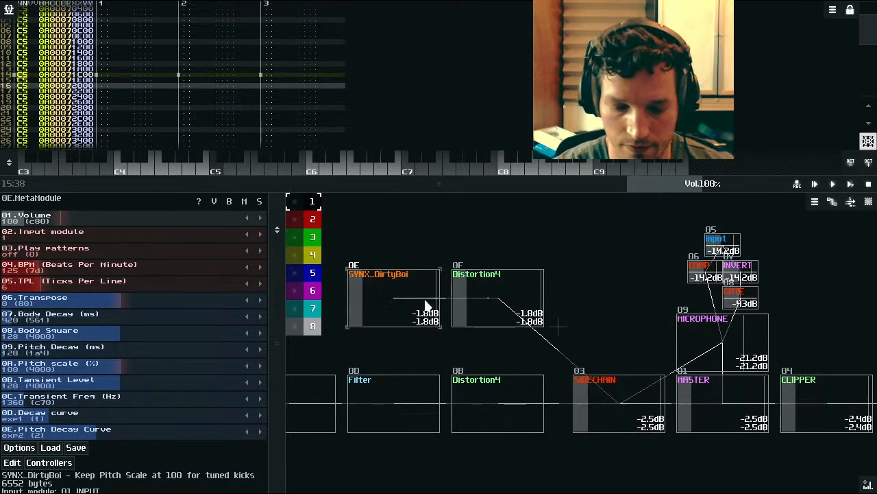
key(space)
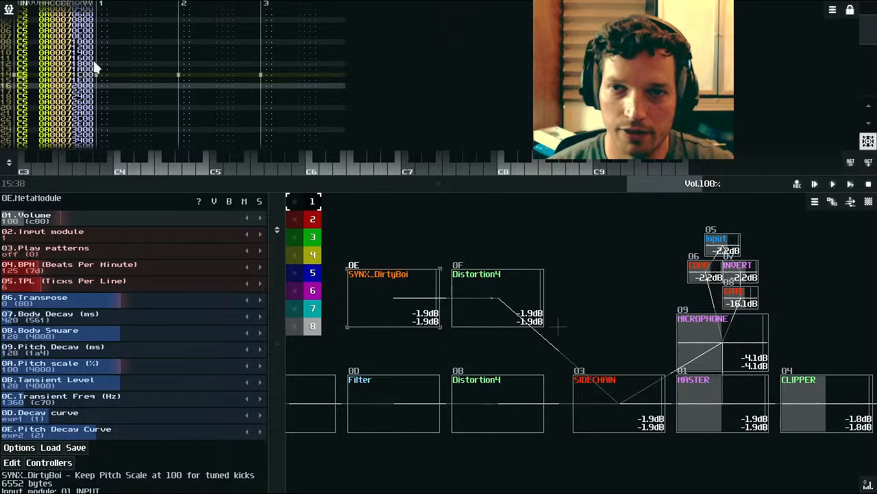
key(space)
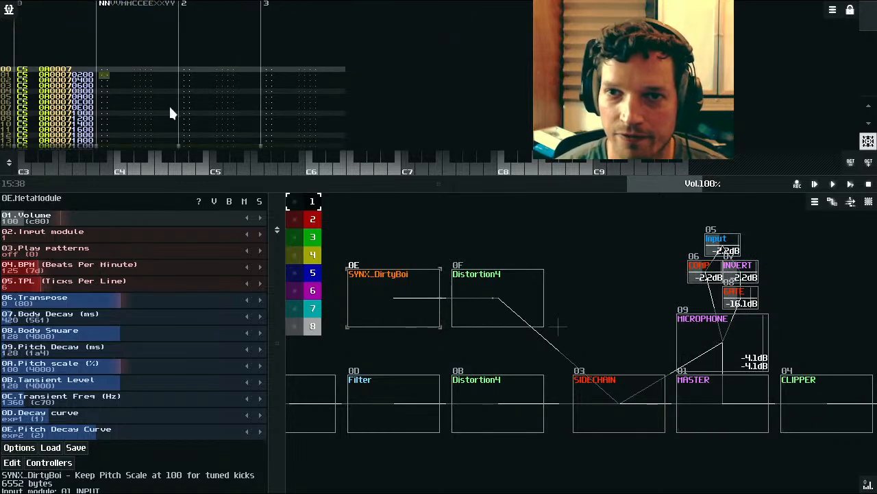
key(space)
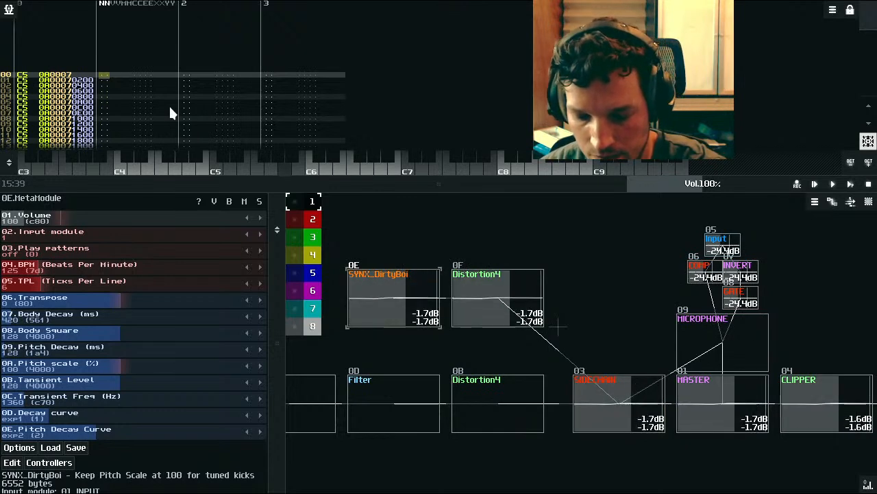
click(266, 157)
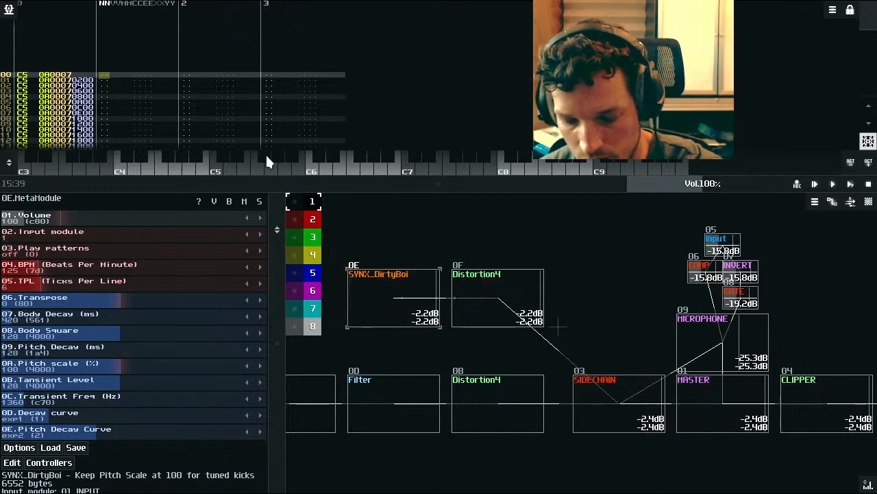
click(266, 157)
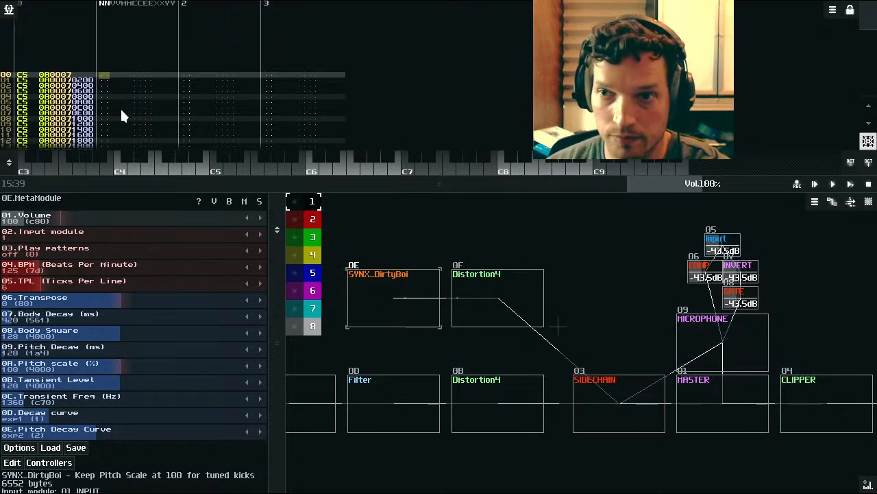
key(z)
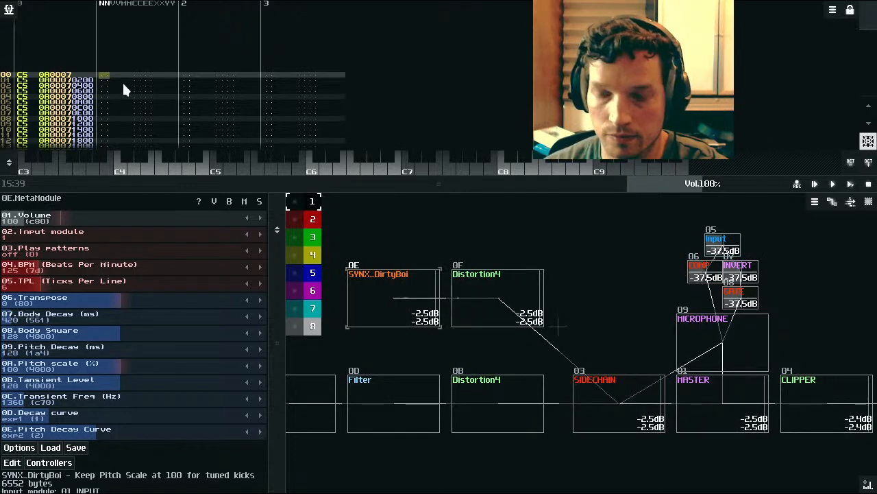
scroll(124, 84, down, 1)
scroll(124, 84, up, 1)
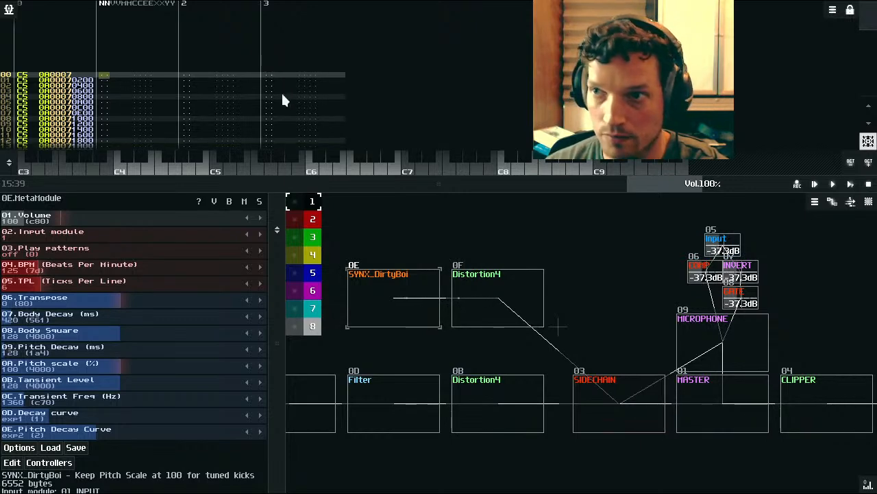
Step: Turn on pattern editing and enter SYNX_DirtyBoi A5 notes on rows 00, 03, 06 and 08 of track 1
key(space)
key(n)
key(n)
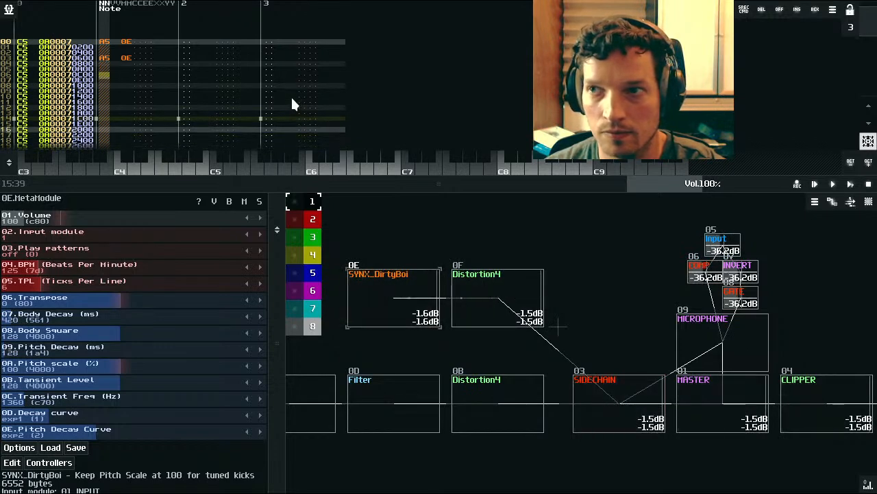
key(n)
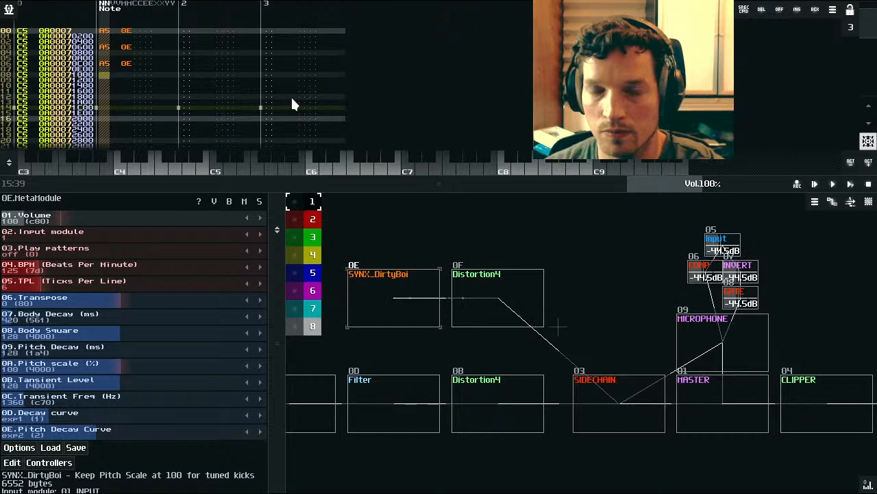
key(n)
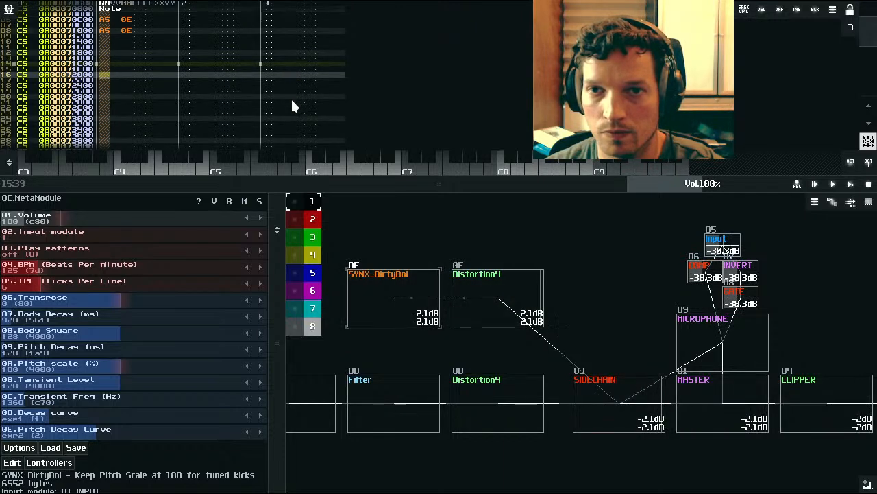
Step: Enter E5 kick notes on rows 16, 19, 22 and 24 of track 1
key(c)
key(c)
key(c)
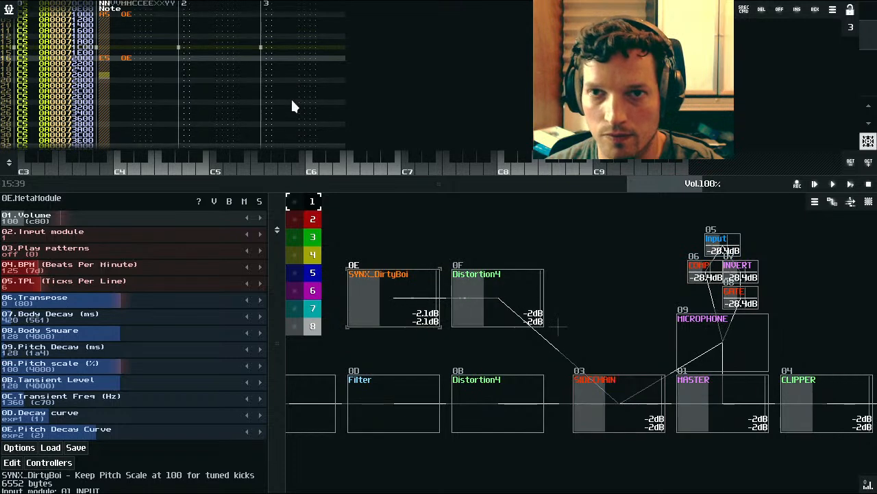
key(Up)
key(c)
Step: Enter D5 kick notes on rows 32, 35, 38 and 40 of track 1
key(Down)
key(Down)
key(Down)
key(Down)
key(Down)
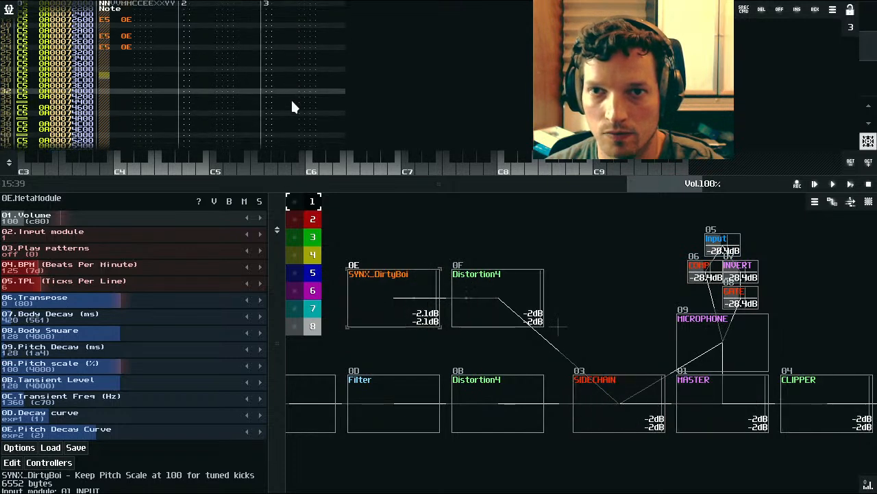
key(x)
key(x)
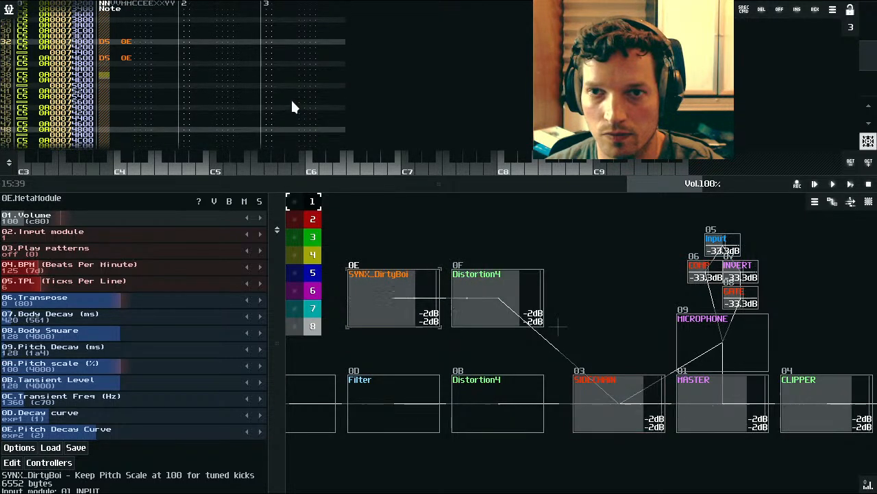
key(x)
key(x)
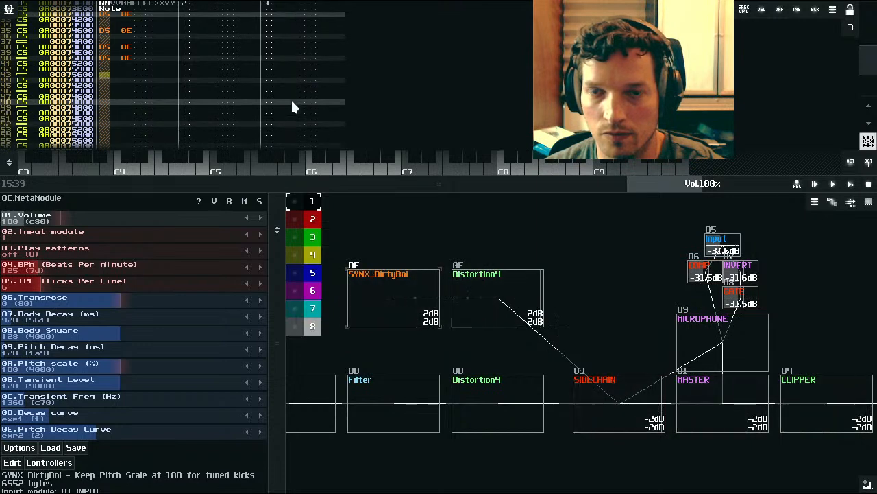
Step: Enter D5 kick notes on rows 48, 51 and 54 and an E5 note on row 56 of track 1
key(Down)
key(Down)
key(Down)
key(Down)
key(Down)
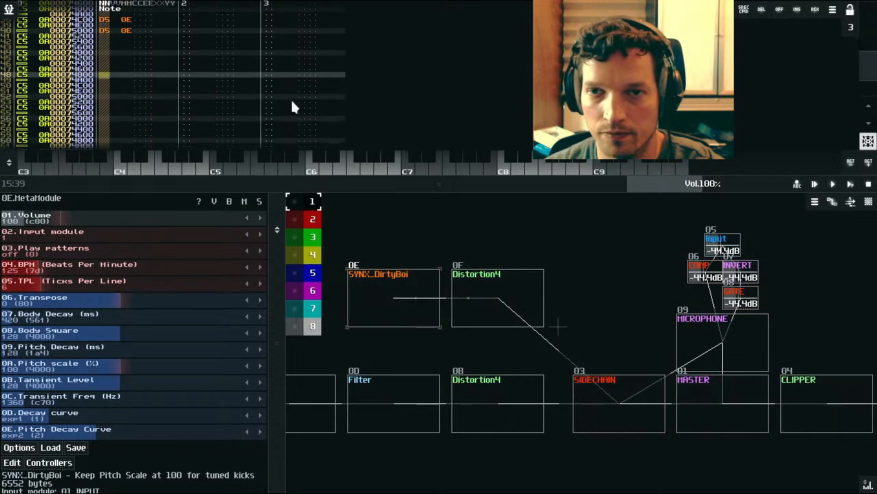
key(x)
key(x)
key(x)
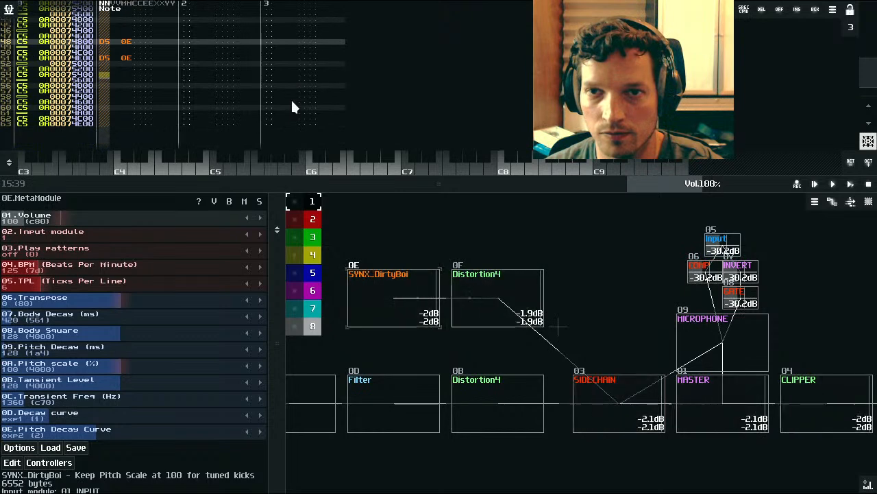
key(Up)
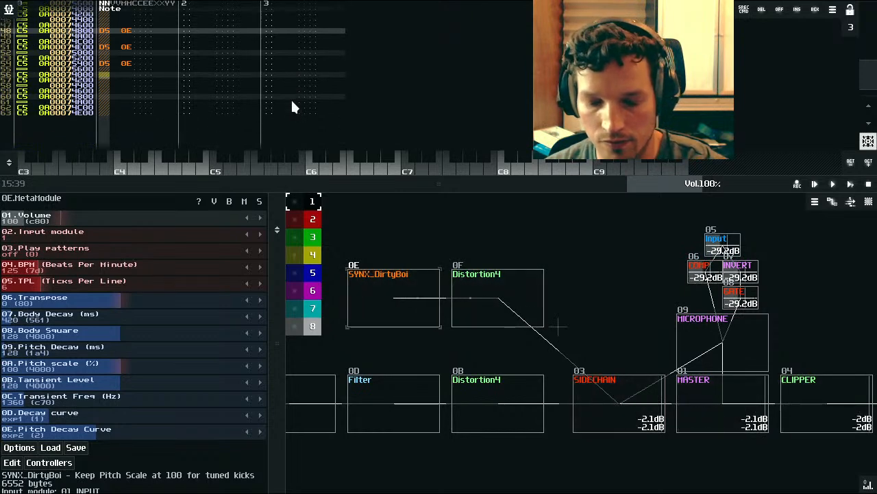
key(c)
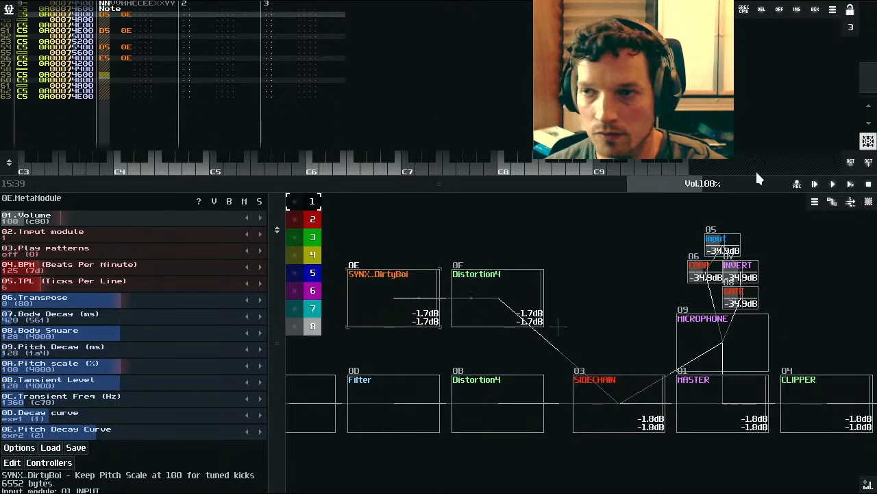
Step: With the pattern playing, set SYNX_DirtyBoi's Body Decay to 564 ms and Body Square to 94
click(851, 184)
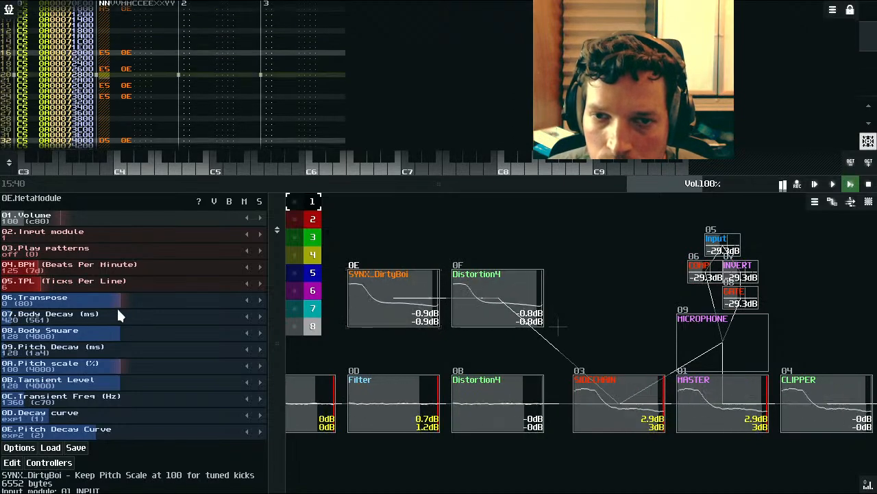
drag(58, 321, 203, 338)
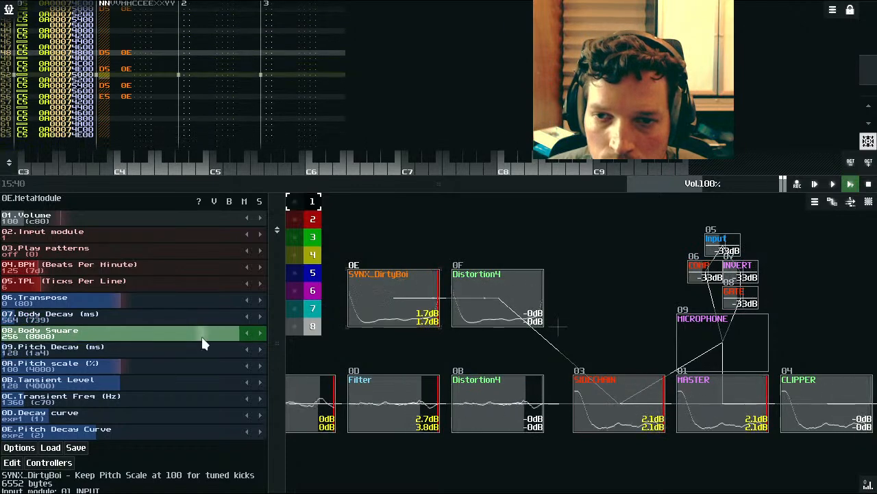
drag(46, 341, 51, 338)
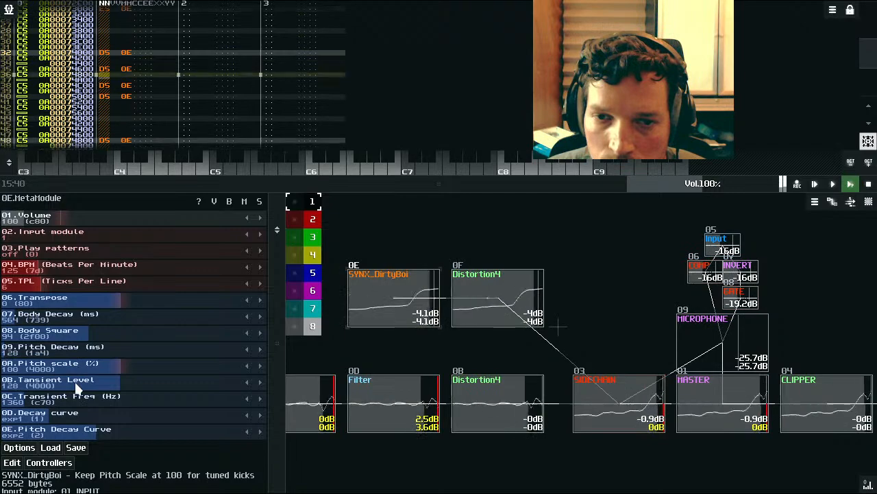
Step: Set SYNX_DirtyBoi's Tansient Level to 226 and its Transient Freq to 2047 Hz
drag(76, 388, 77, 388)
drag(161, 386, 166, 386)
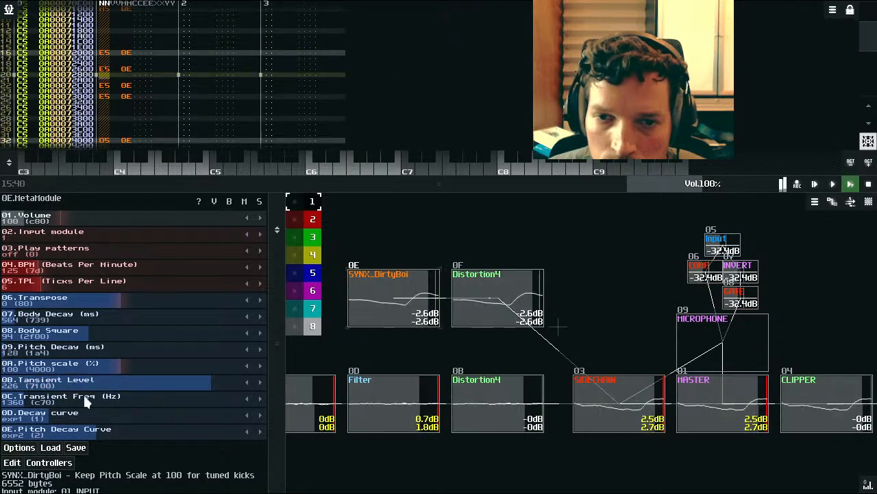
drag(74, 399, 83, 409)
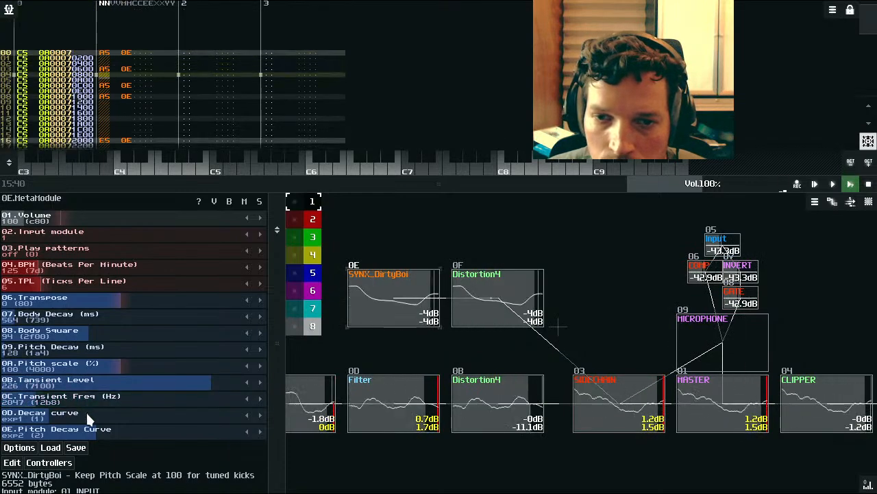
Step: Try the exp2 Decay curve, return it to exp1, set Body Decay to 824 ms, and stop playback
click(85, 410)
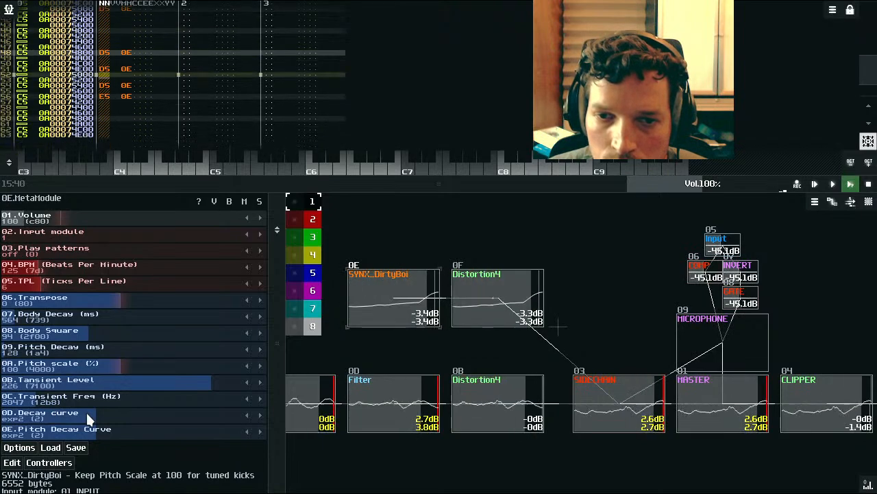
scroll(86, 411, down, 1)
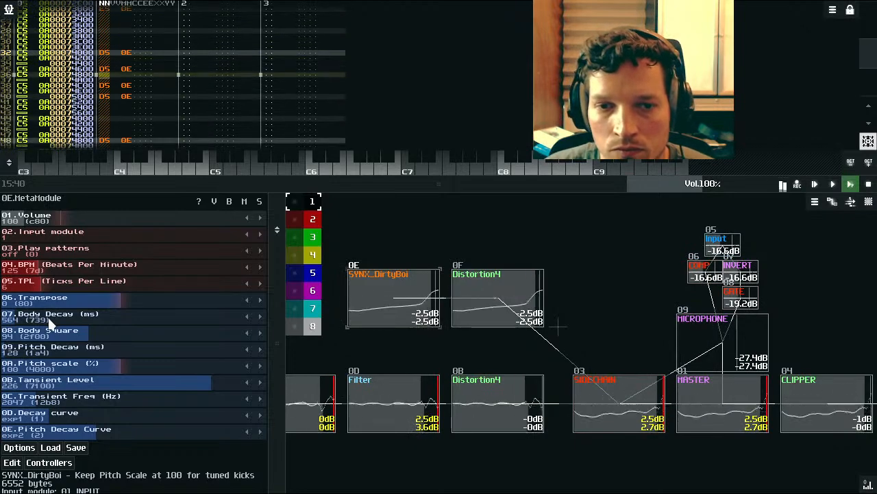
mouse_move(49, 322)
mouse_down()
mouse_move(74, 330)
mouse_move(54, 325)
mouse_up()
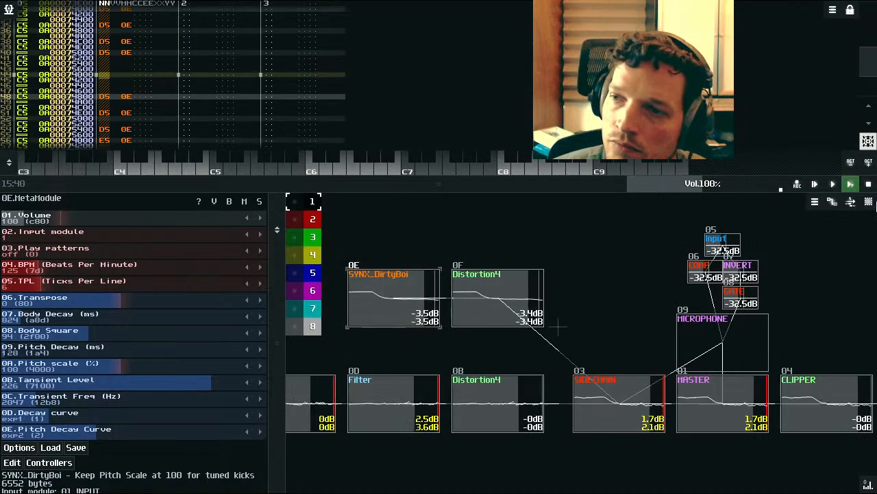
click(850, 185)
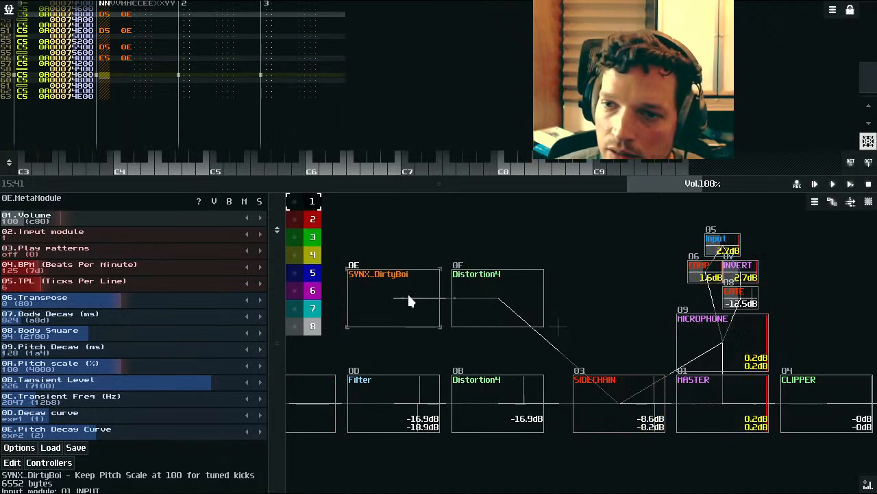
Step: Play the pattern to check the kick against the drum break, stop it, and audition the kick's D5 note
drag(474, 251, 559, 289)
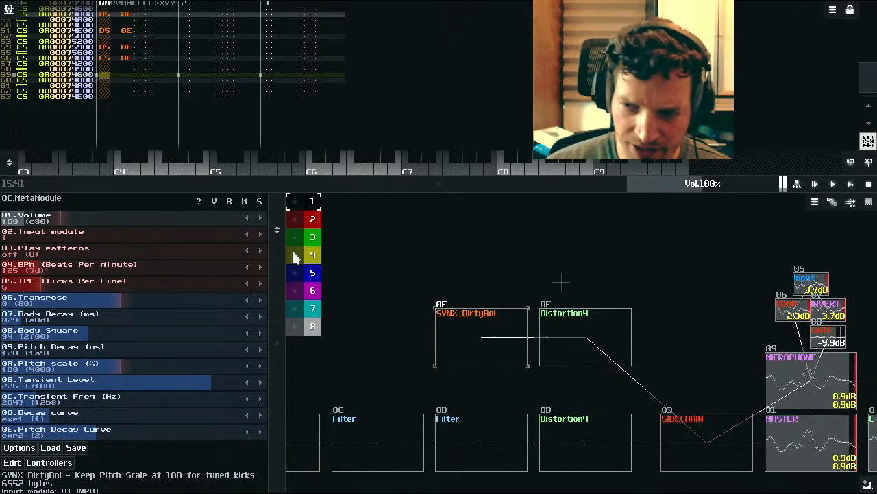
click(850, 187)
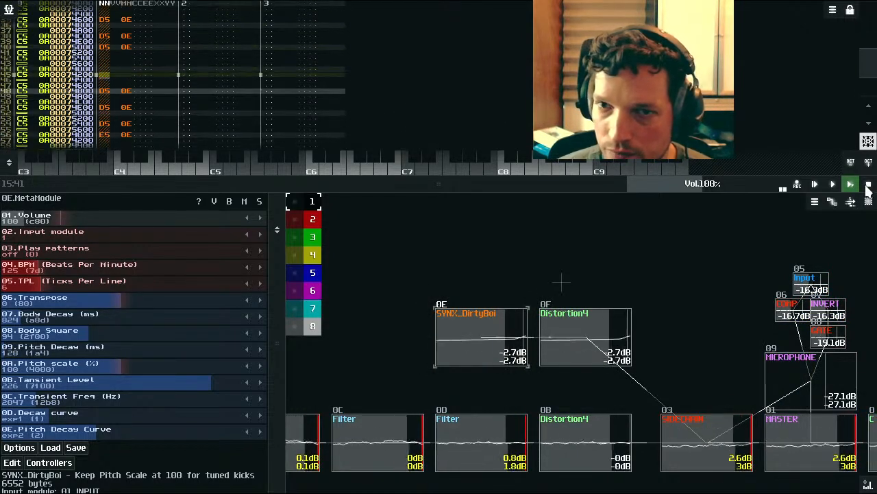
click(868, 185)
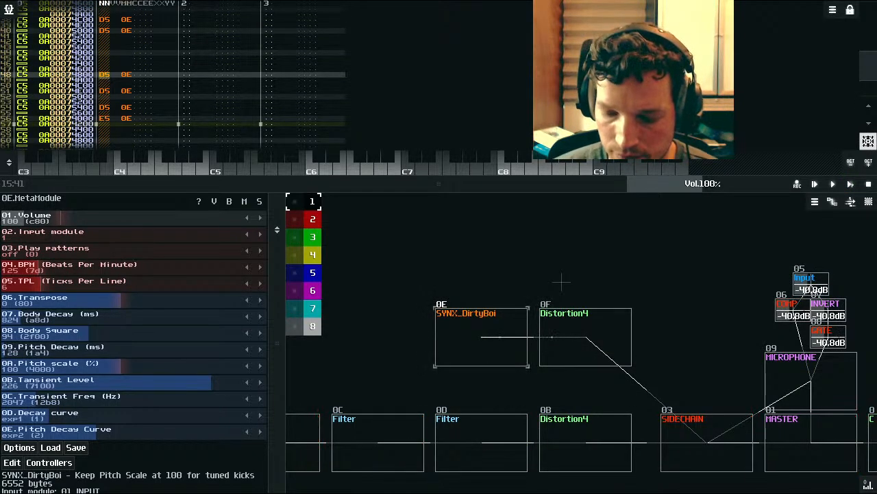
key(x)
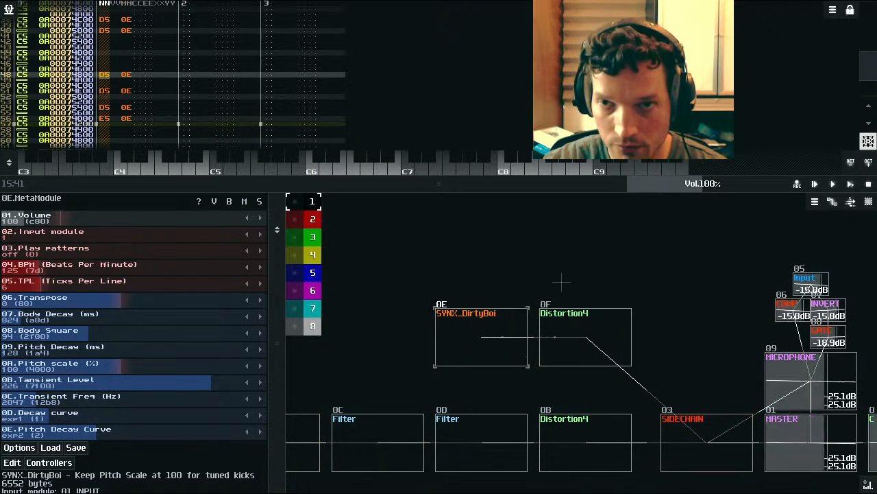
key(x)
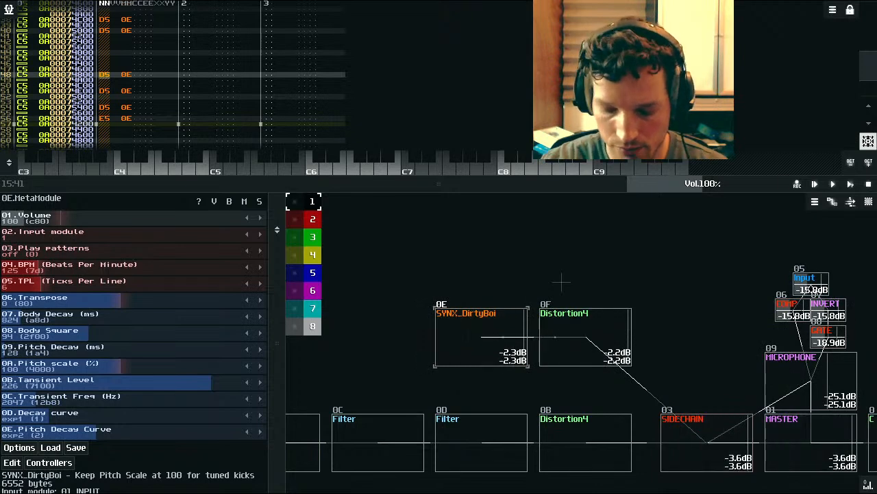
Step: Change the notes on lines 48, 51 and 54 to D6 and the note on line 56 to A5
key(space)
key(w)
key(w)
key(w)
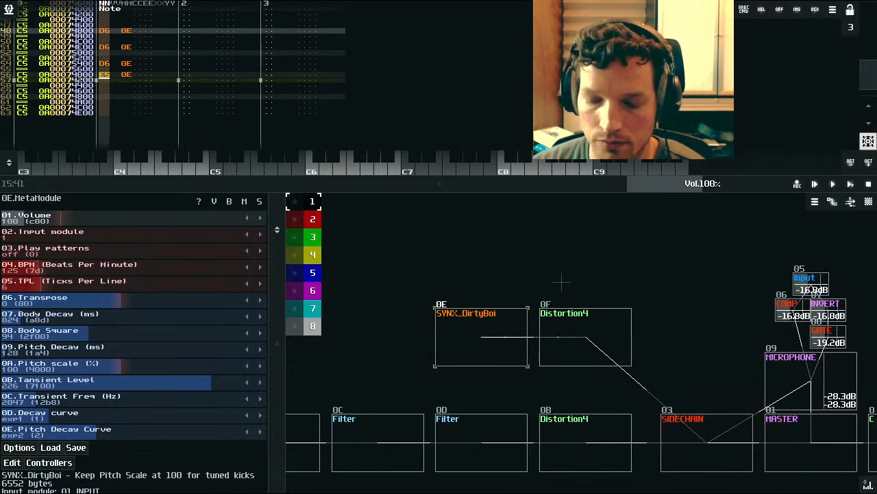
key(n)
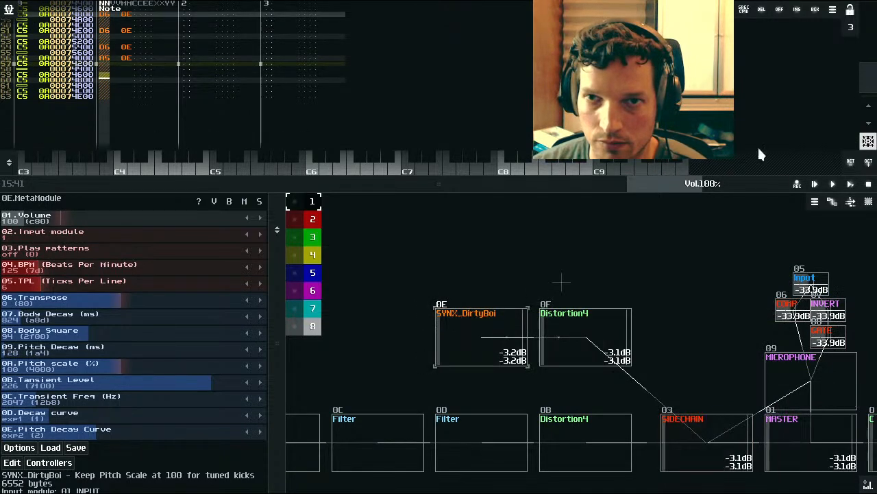
Step: Audition the pattern with SYNX_DirtyBoi's Transpose raised to 12, return it to 0 and stop playback
click(851, 183)
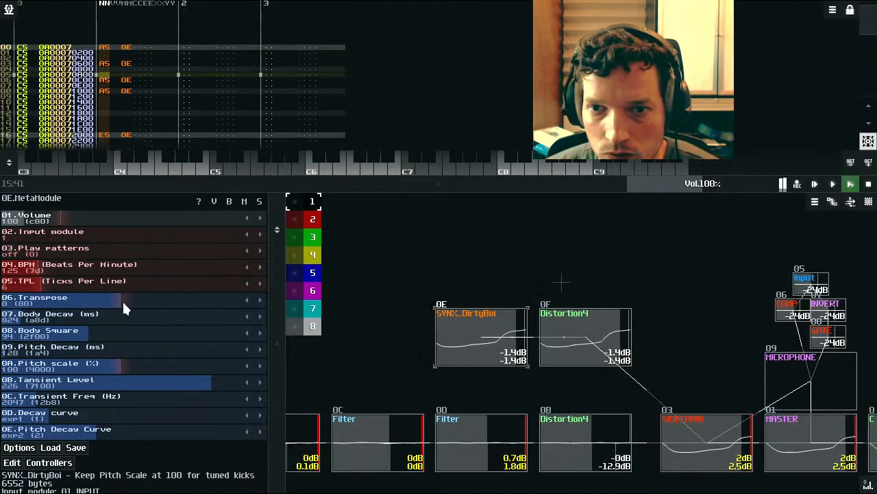
scroll(129, 297, up, 7)
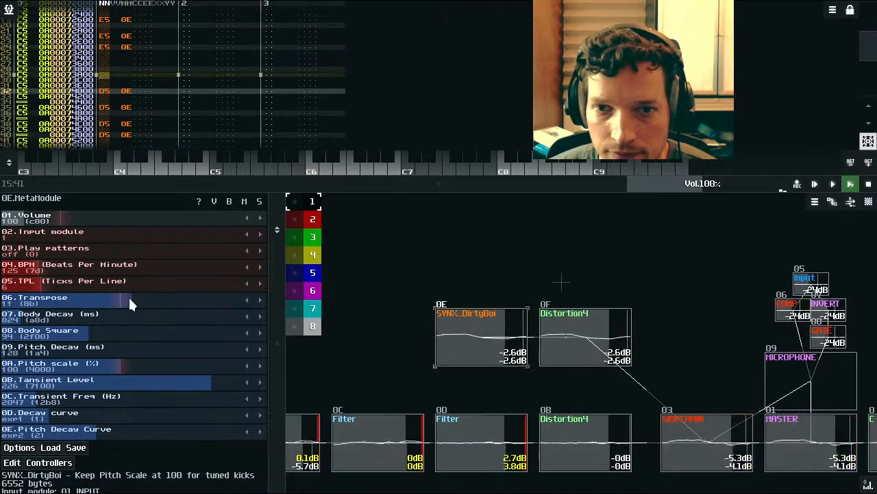
scroll(131, 304, up, 1)
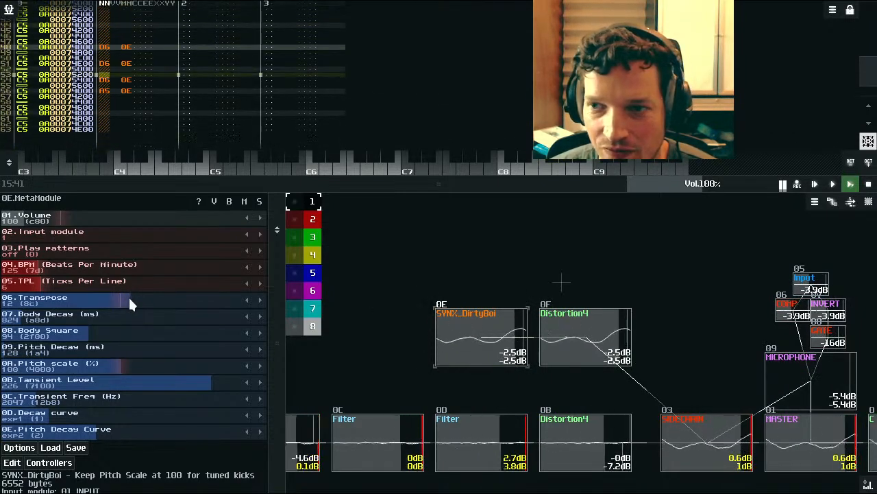
scroll(130, 304, down, 12)
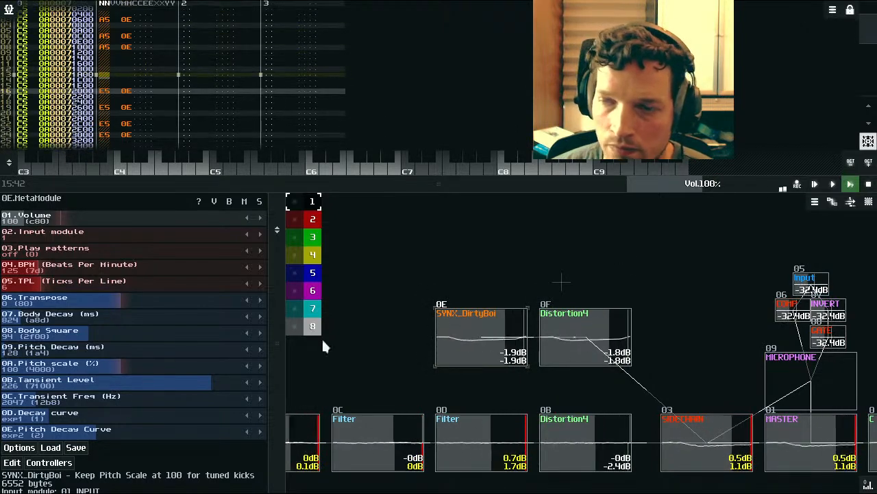
click(868, 185)
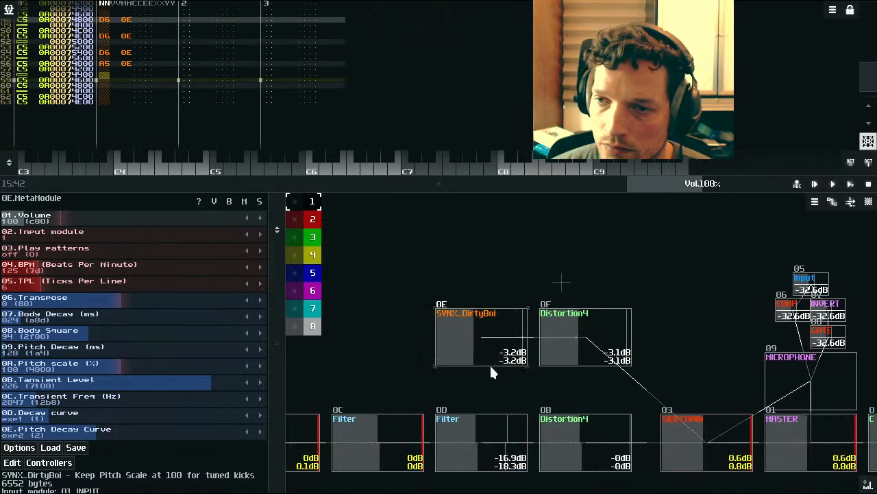
Step: Add a Kicker module in the empty space above the SYNX_DirtyBoi and Distortion4 row
drag(549, 256, 438, 324)
double_click(454, 279)
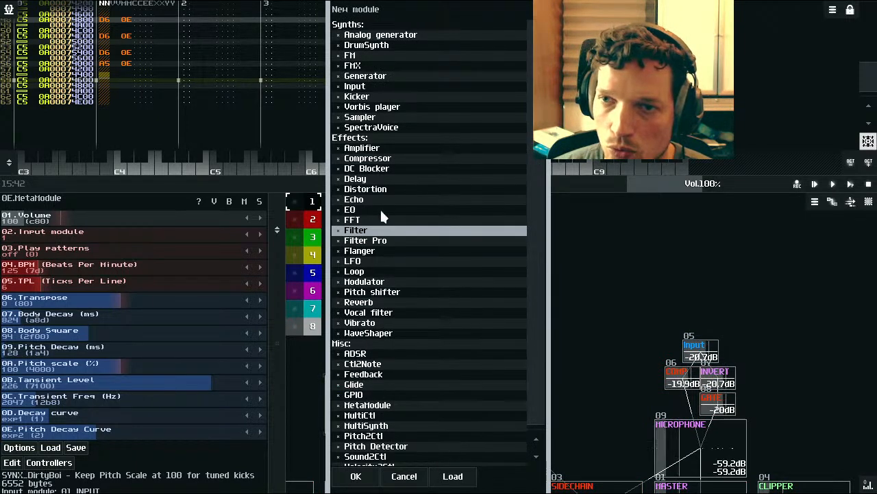
double_click(356, 96)
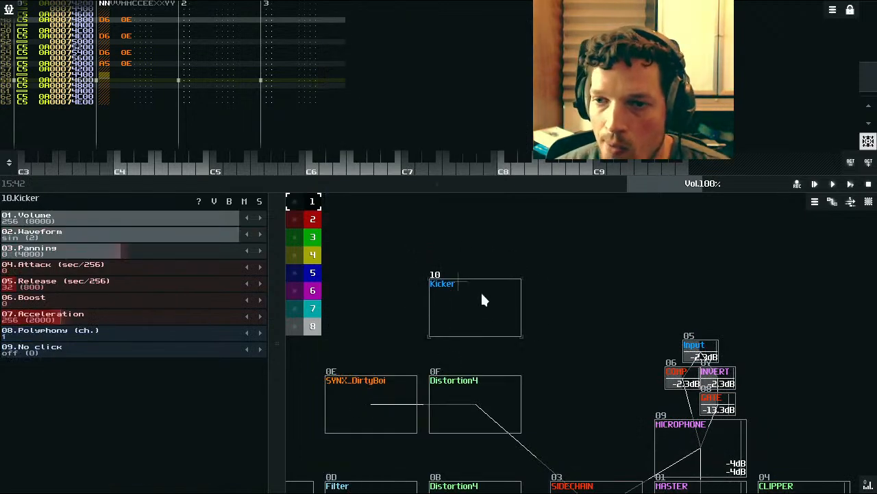
drag(484, 308, 527, 280)
Step: Shift SYNX_DirtyBoi and its Distortion4 one column to the left and place the Kicker above the freed slot
drag(560, 442, 628, 387)
drag(470, 364, 372, 369)
drag(597, 392, 492, 392)
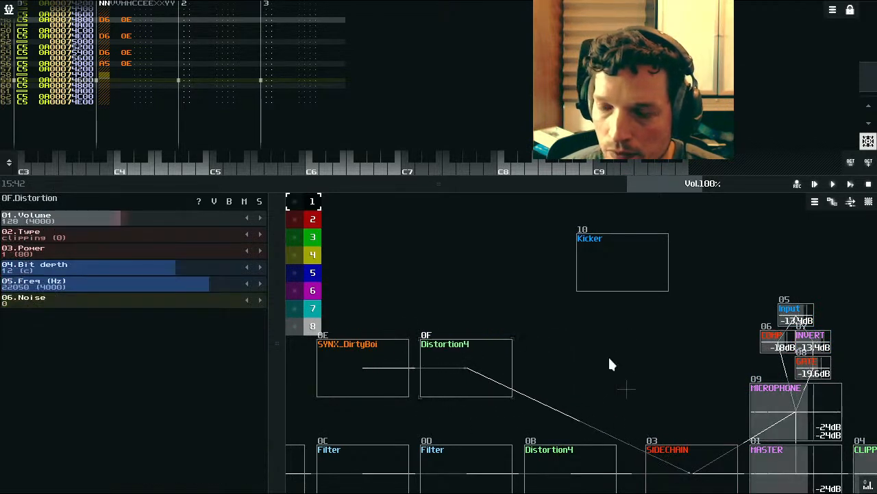
drag(612, 284, 560, 261)
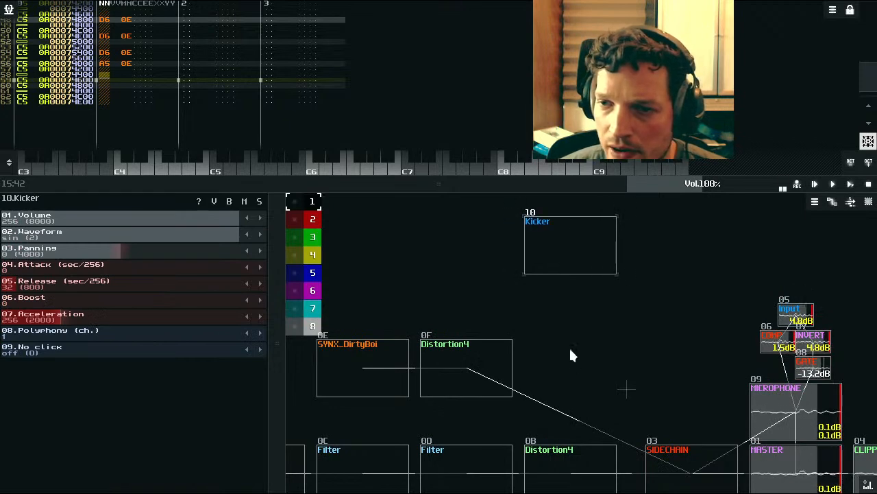
Step: Set SYNX_DirtyBoi's Tansient Level to 0 and play the pattern to check the kick without its transient
double_click(572, 363)
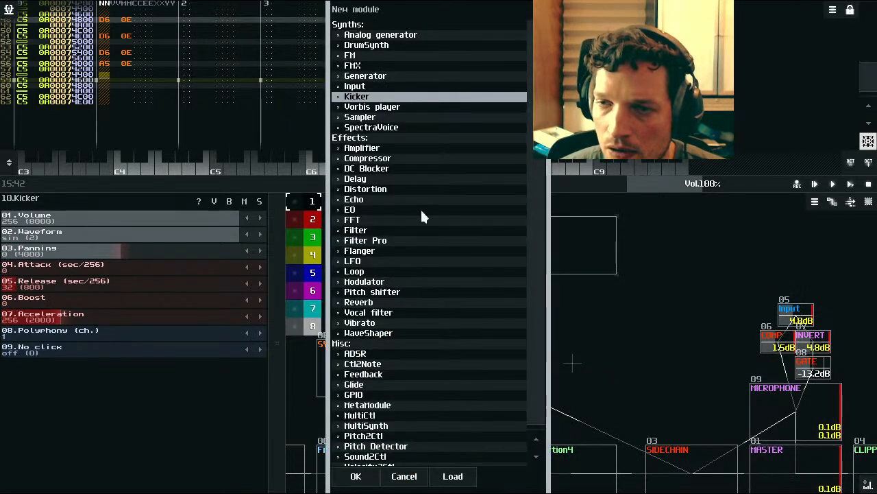
click(411, 479)
click(368, 372)
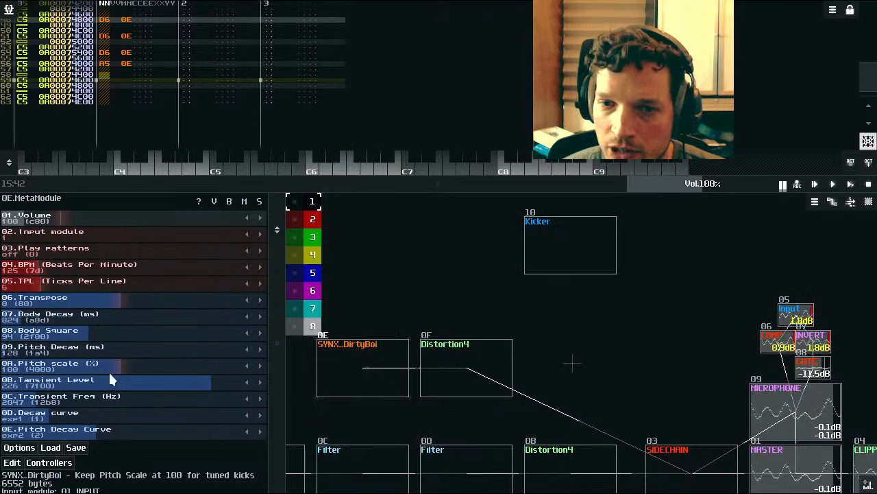
drag(204, 382, 0, 384)
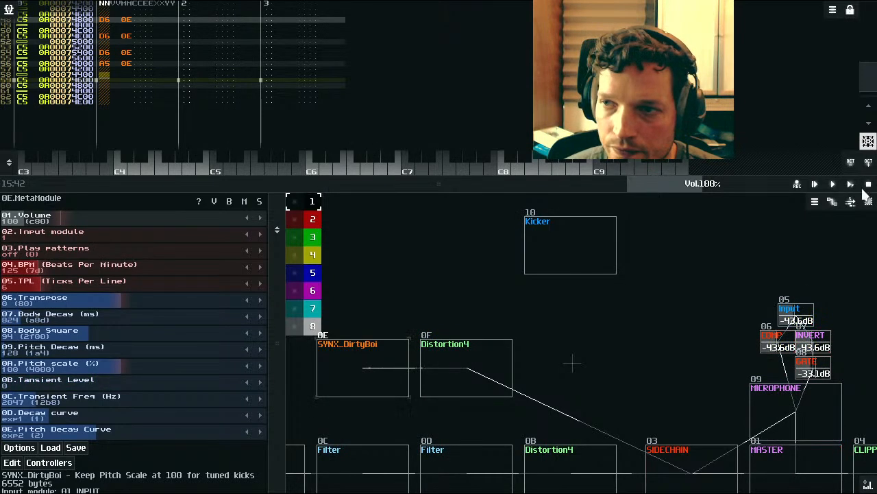
click(851, 185)
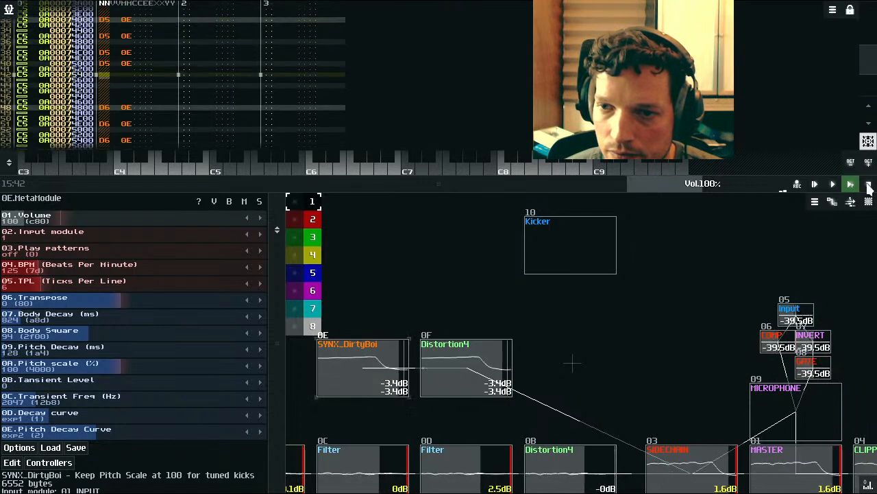
click(868, 185)
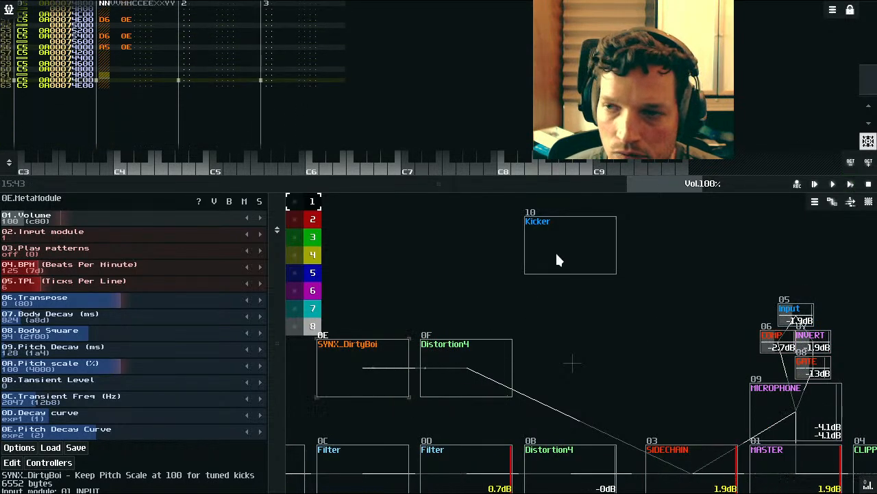
Step: Add an ADSR module and line it up directly to the left of the Kicker
drag(552, 254, 551, 281)
double_click(554, 357)
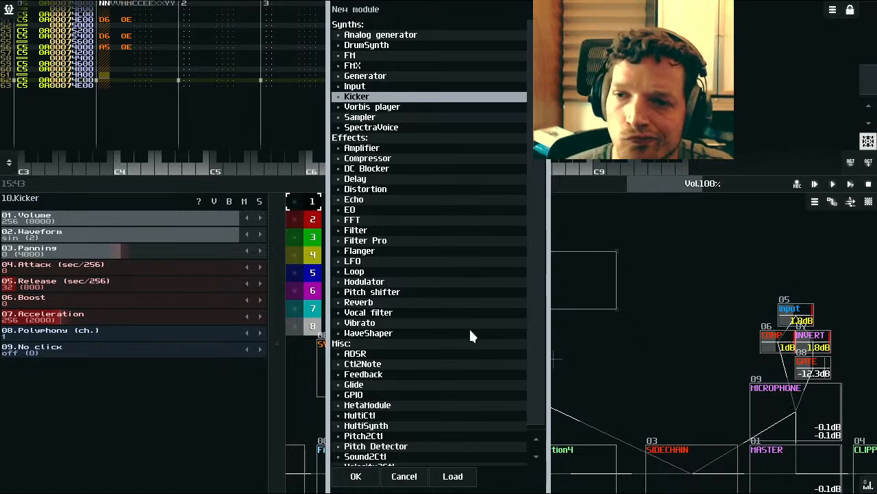
double_click(376, 354)
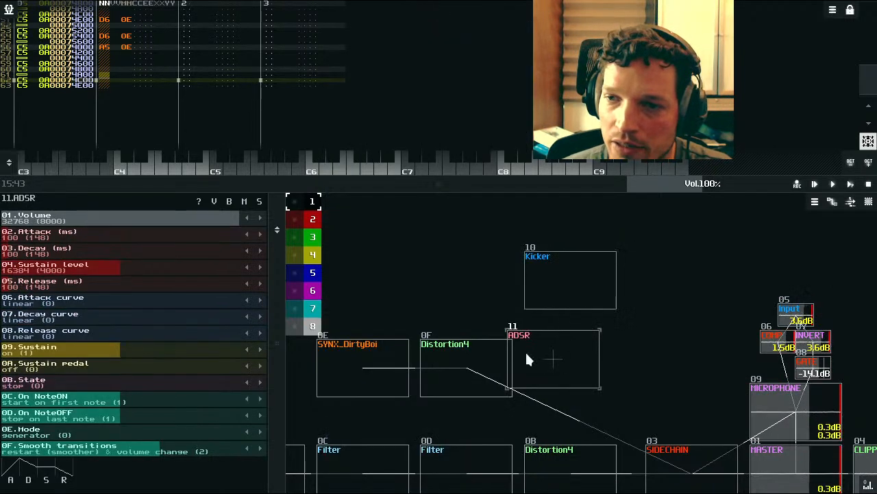
drag(562, 257, 579, 239)
drag(555, 374, 482, 269)
click(559, 275)
drag(570, 266, 553, 265)
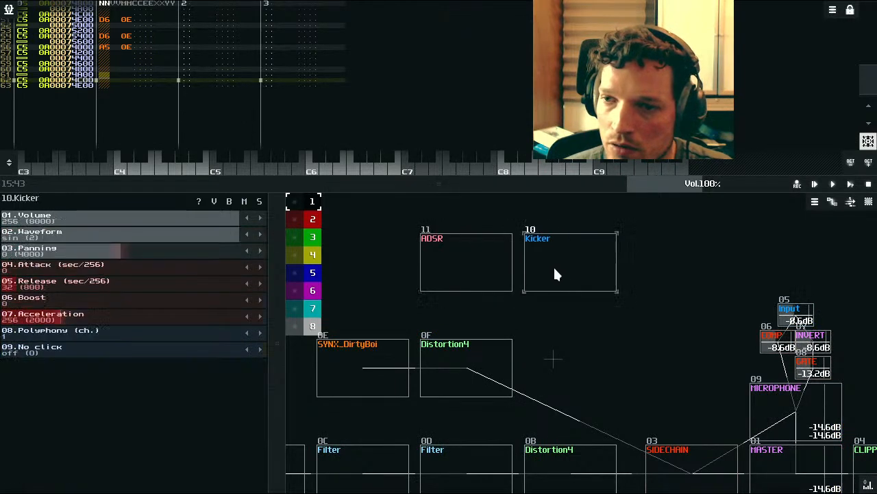
Step: Add a Modulator module below the Kicker, in line with SYNX_DirtyBoi's Distortion4
double_click(568, 347)
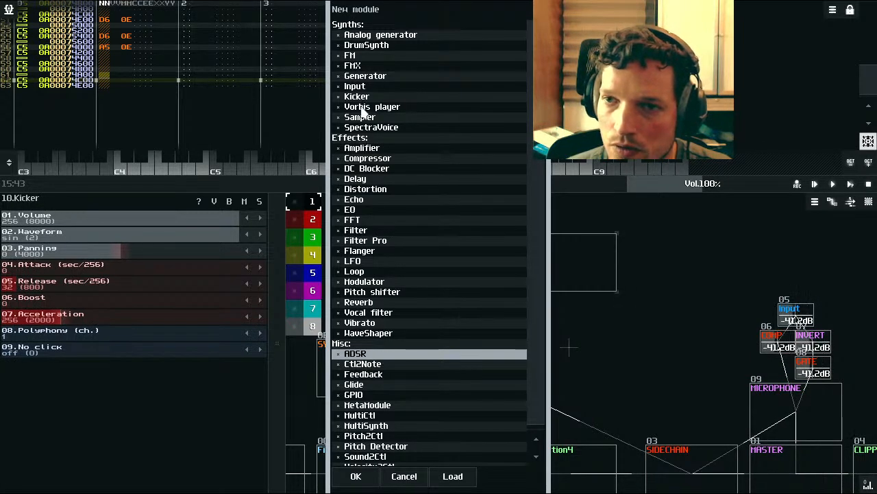
double_click(367, 283)
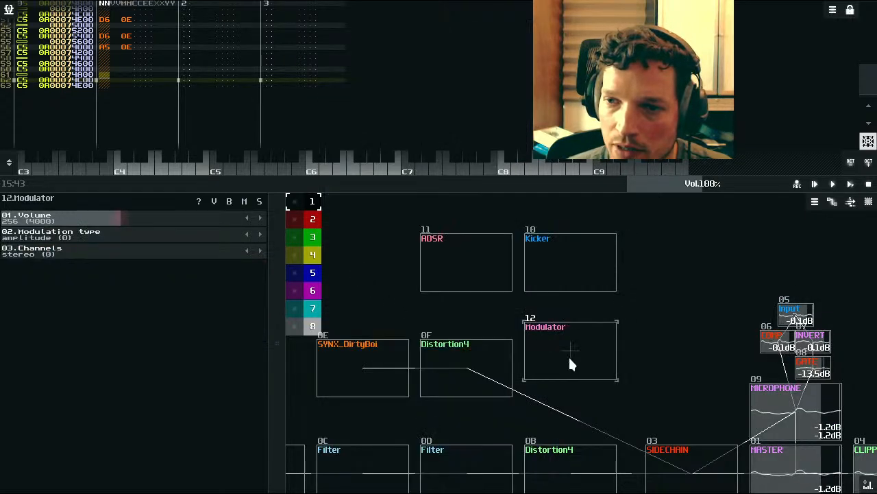
drag(569, 363, 570, 377)
drag(576, 322, 556, 392)
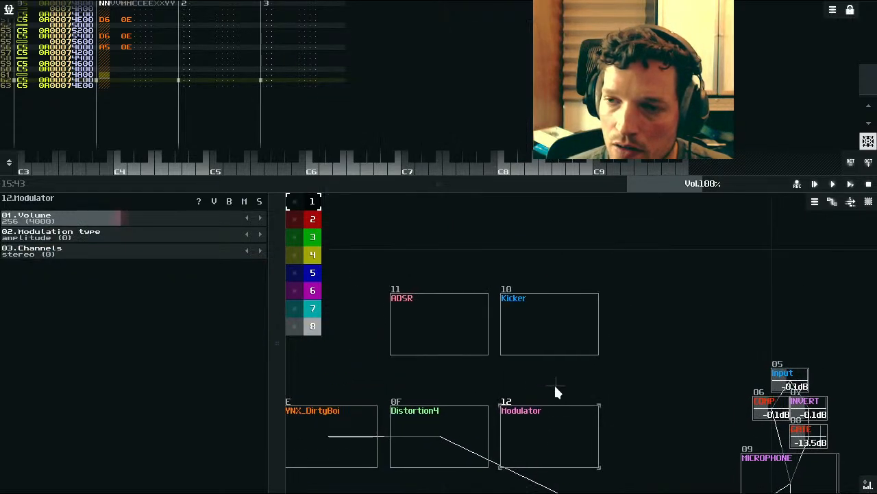
Step: Add a MultiSynth module directly above the Kicker
mouse_move(544, 337)
mouse_down()
mouse_move(550, 288)
mouse_move(537, 340)
mouse_up()
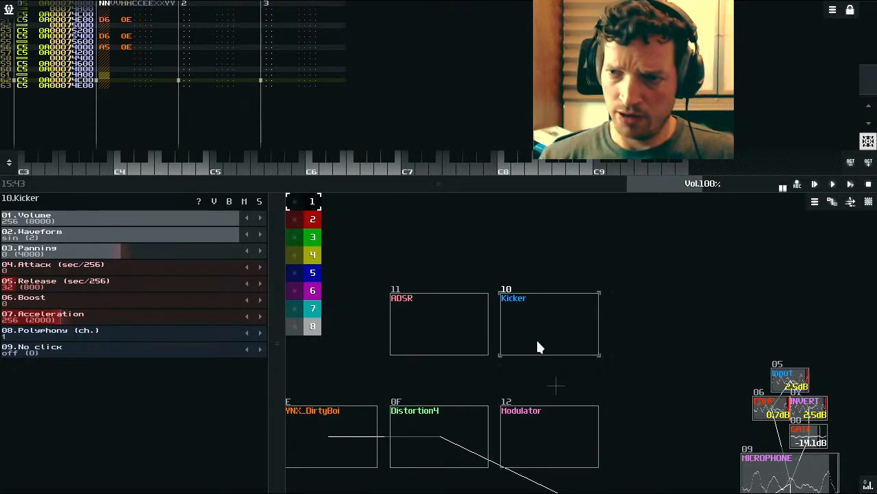
double_click(555, 243)
scroll(404, 421, down, 1)
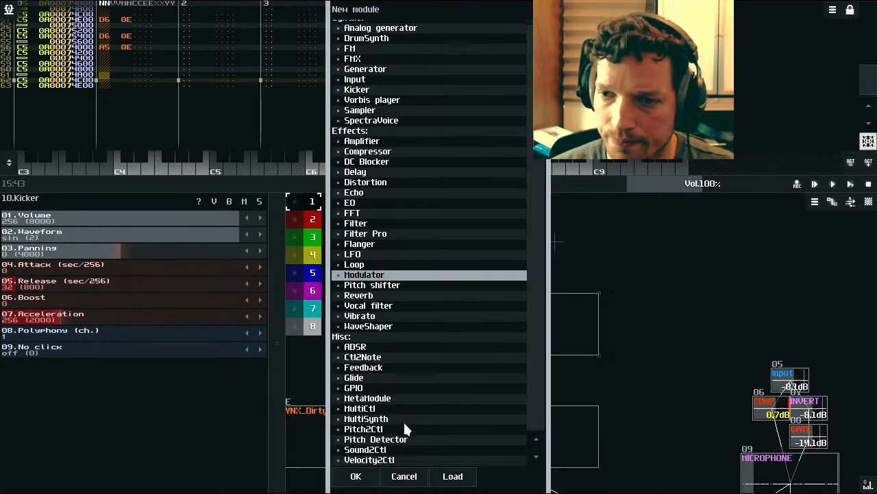
double_click(366, 419)
drag(542, 248, 546, 259)
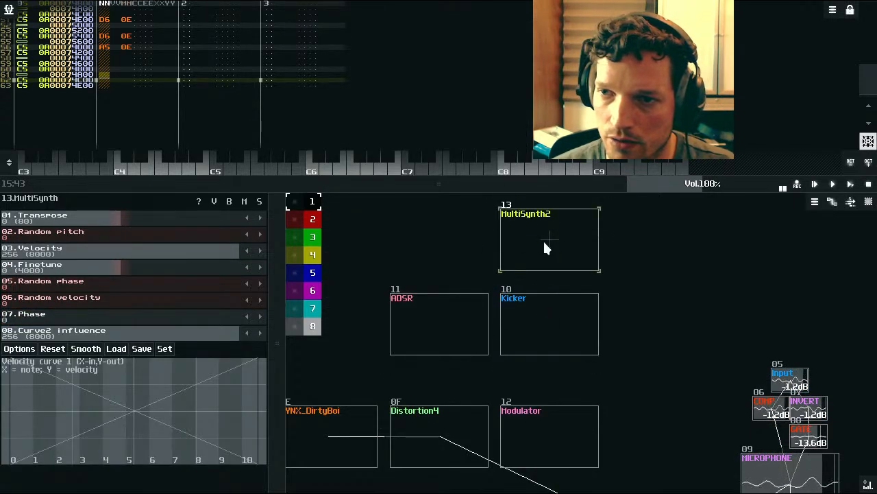
Step: Rename the new MultiSynth module to "kick"
double_click(545, 245)
click(455, 186)
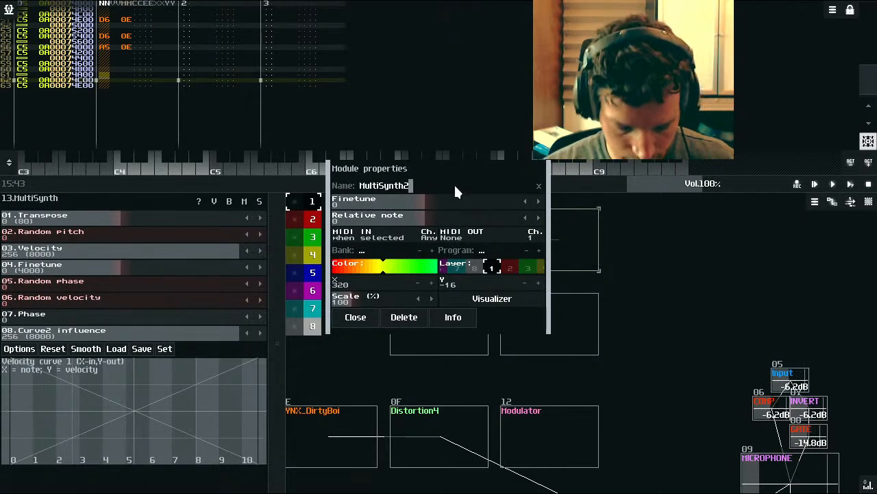
key(BackSpace)
key(BackSpace)
key(BackSpace)
key(BackSpace)
key(BackSpace)
key(BackSpace)
key(BackSpace)
key(BackSpace)
key(BackSpace)
key(BackSpace)
key(BackSpace)
text(aki)
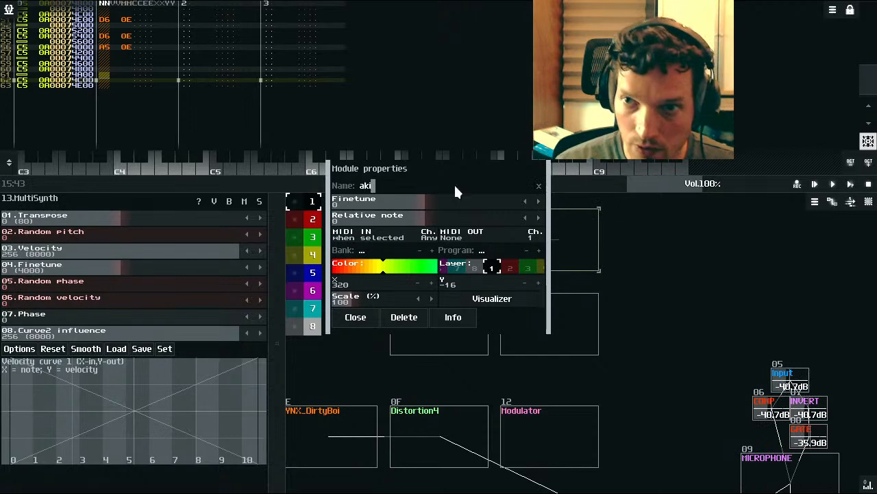
key(BackSpace)
key(BackSpace)
key(BackSpace)
text(k)
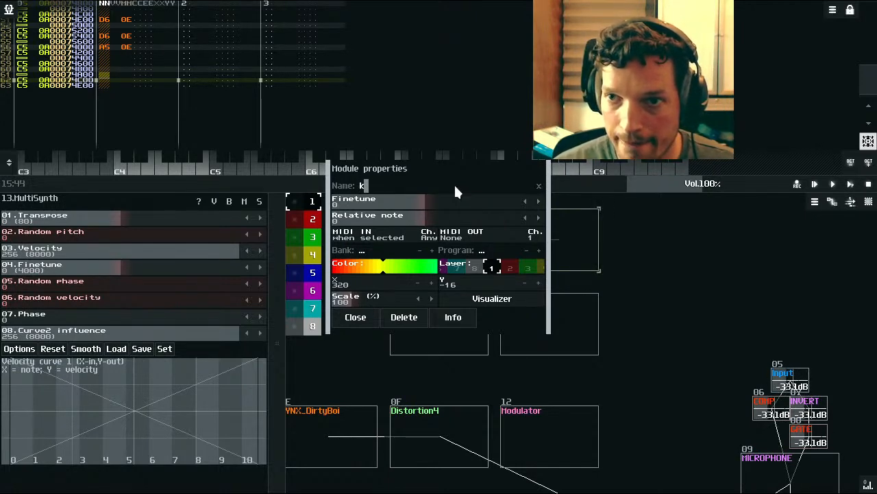
text(ick)
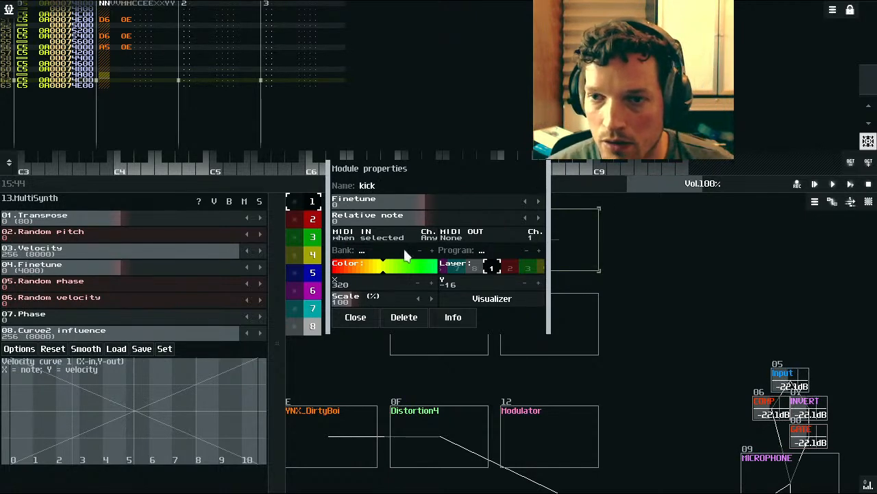
click(361, 321)
Step: Connect the kick MultiSynth to both the ADSR and the Kicker, and connect the ADSR to the Modulator
drag(528, 277, 526, 247)
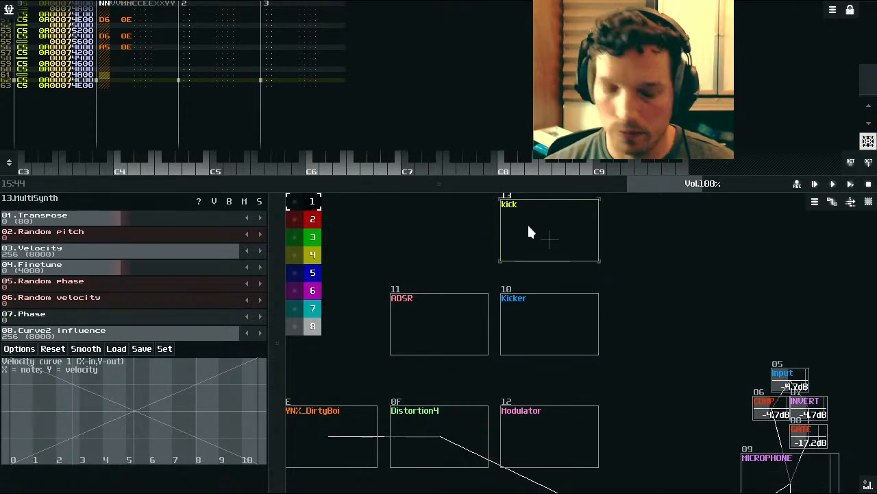
drag(536, 229, 440, 325)
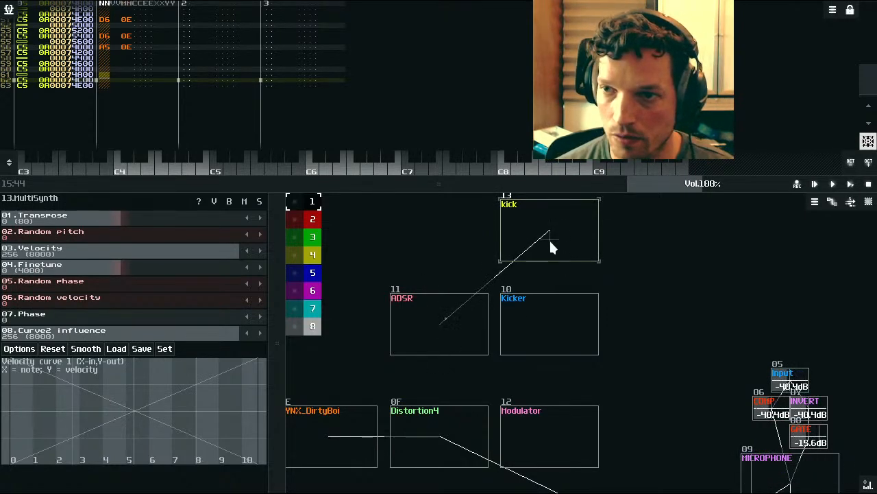
click(440, 331)
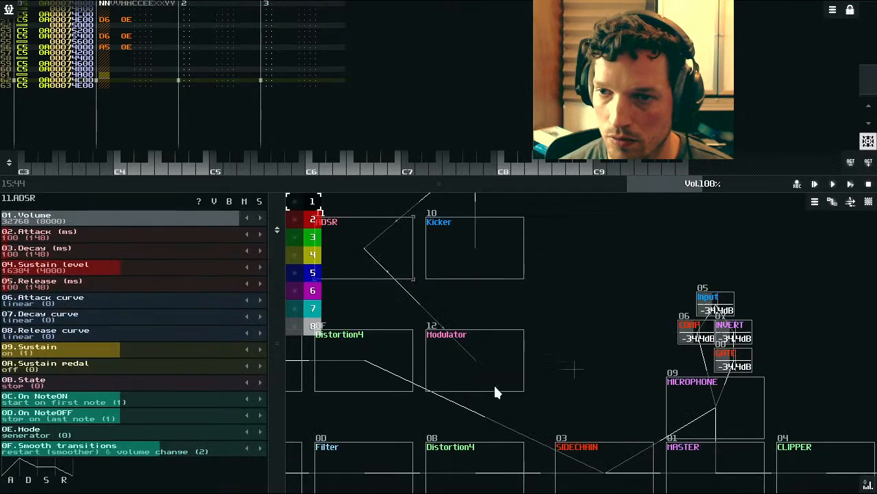
Step: Route SYNX_DirtyBoi's Distortion4 through the Modulator into SIDECHAIN in place of its direct link, and connect the Kicker to SIDECHAIN
drag(389, 370, 468, 365)
drag(473, 366, 593, 466)
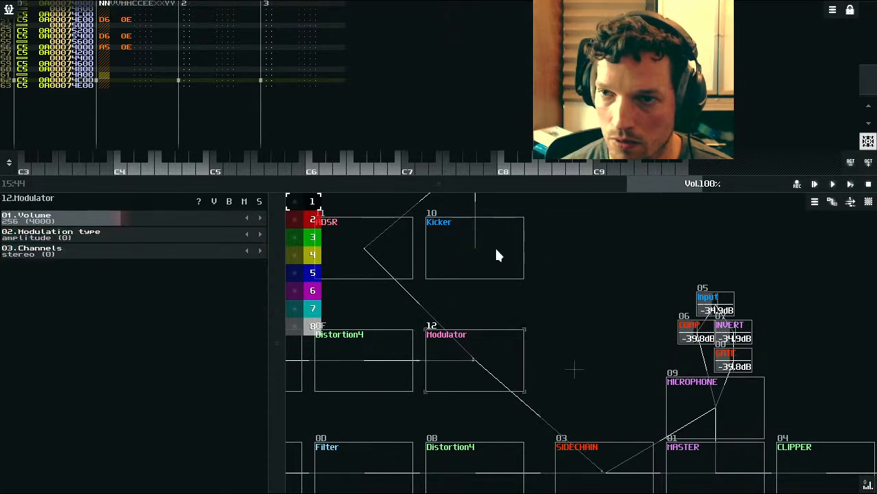
drag(498, 247, 610, 460)
drag(597, 348, 676, 458)
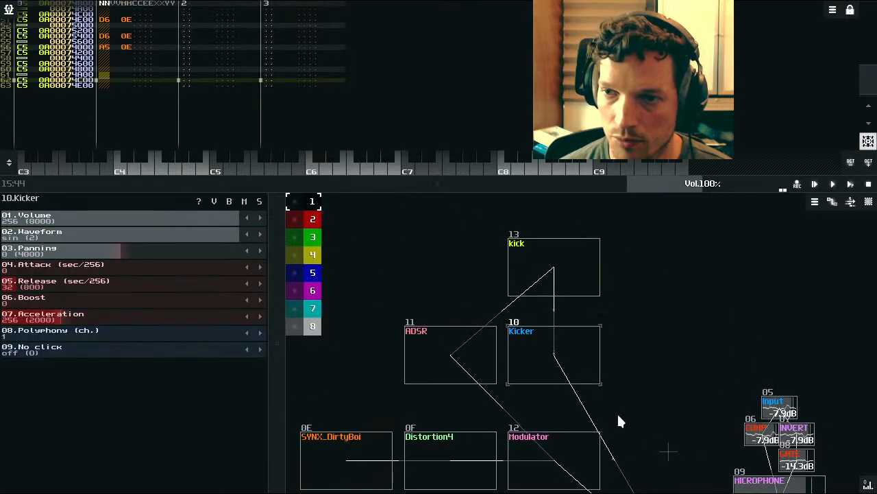
drag(618, 416, 637, 340)
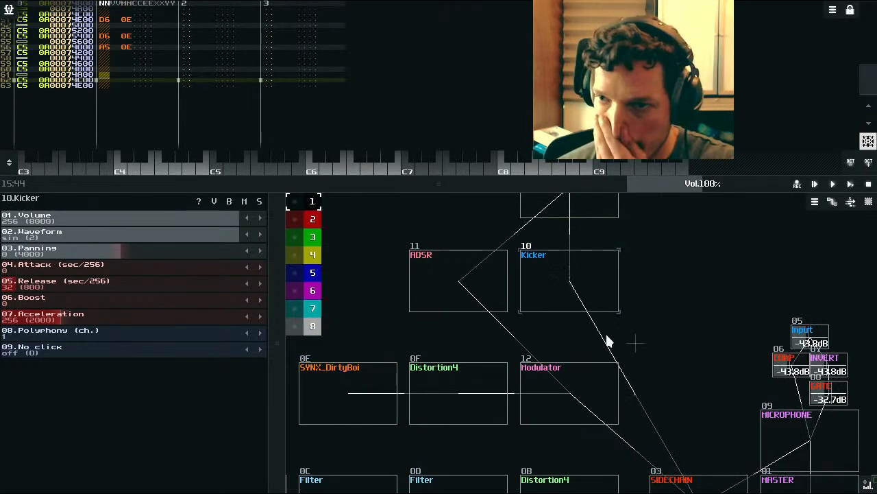
Step: Add an Amplifier module between the ADSR and the Distortion4 of the SYNX_DirtyBoi chain
drag(462, 291, 461, 281)
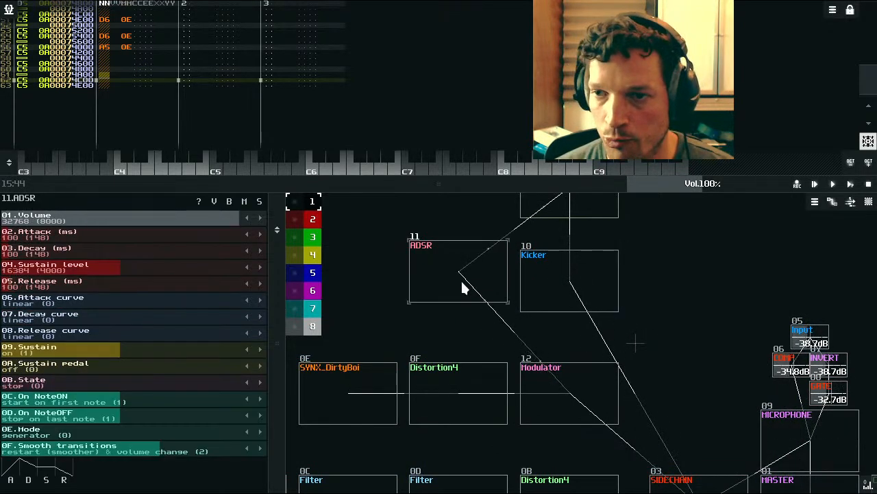
click(547, 214)
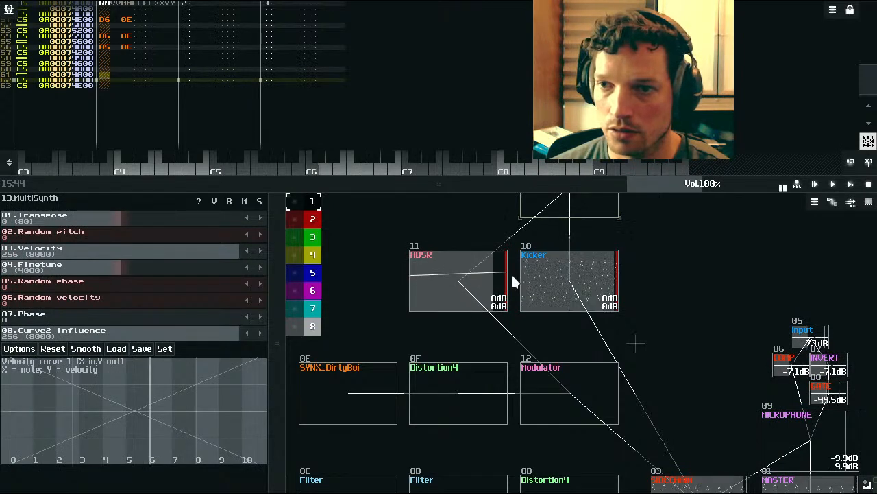
click(470, 293)
double_click(477, 310)
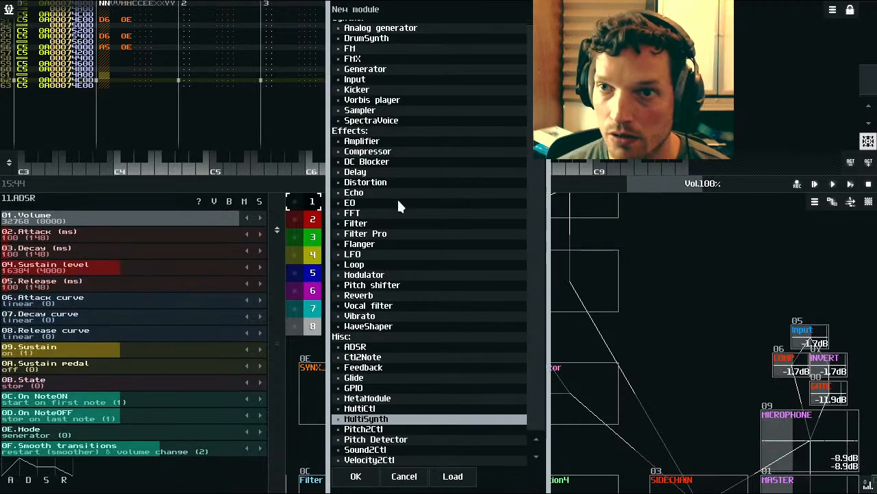
scroll(397, 197, up, 1)
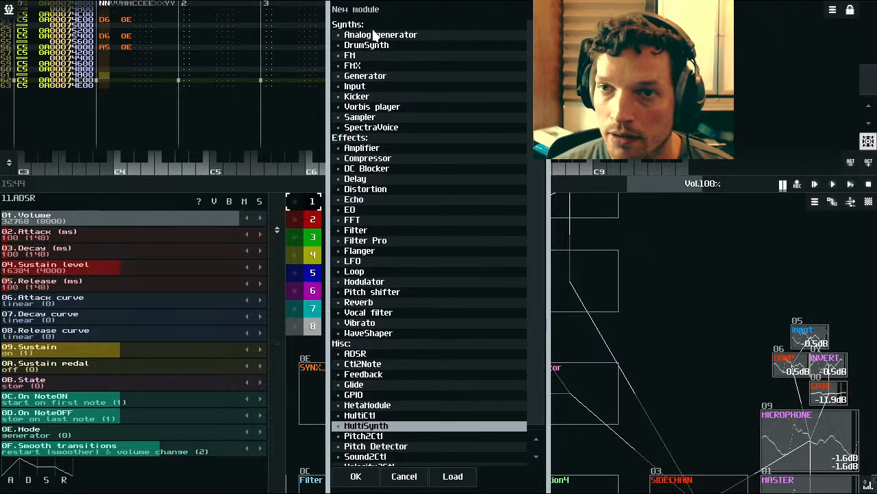
double_click(366, 148)
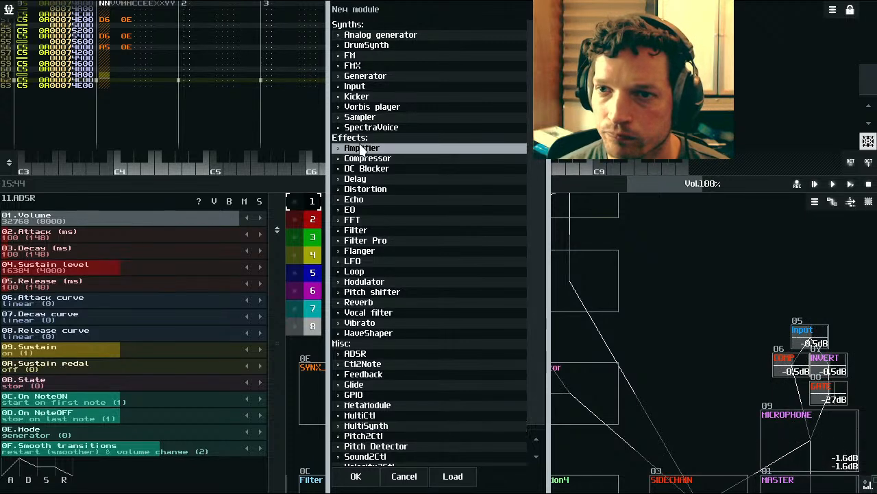
Step: Route the ADSR through Amplifier2 into the Modulator in place of its direct link
drag(460, 235, 516, 352)
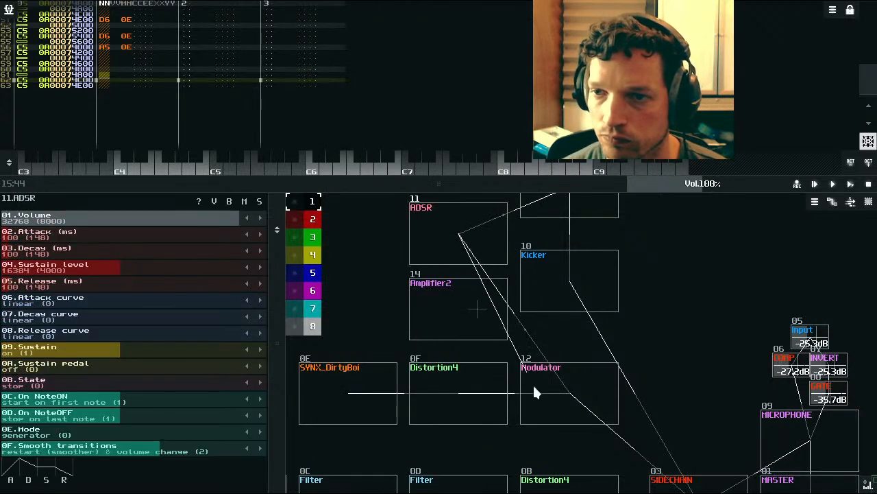
drag(473, 310, 473, 310)
drag(473, 311, 555, 398)
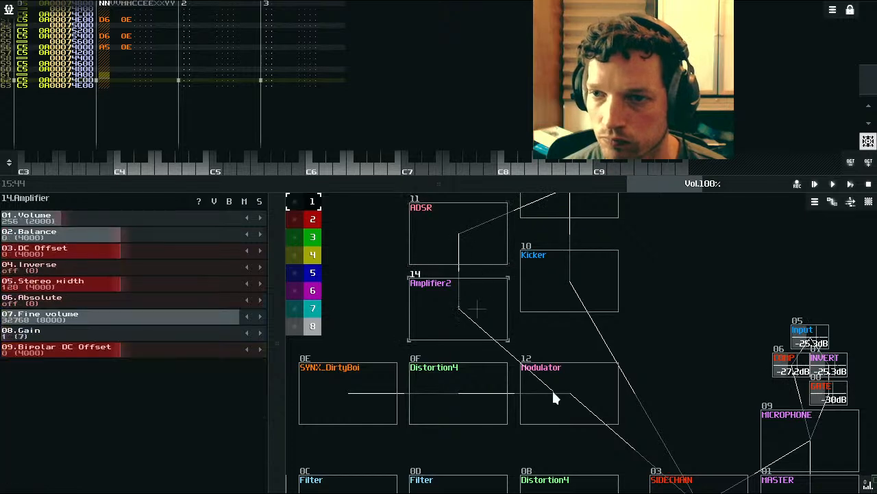
Step: Turn on Inverse for Amplifier2, try its DC Offset at 128 and return the offset to 0
click(447, 251)
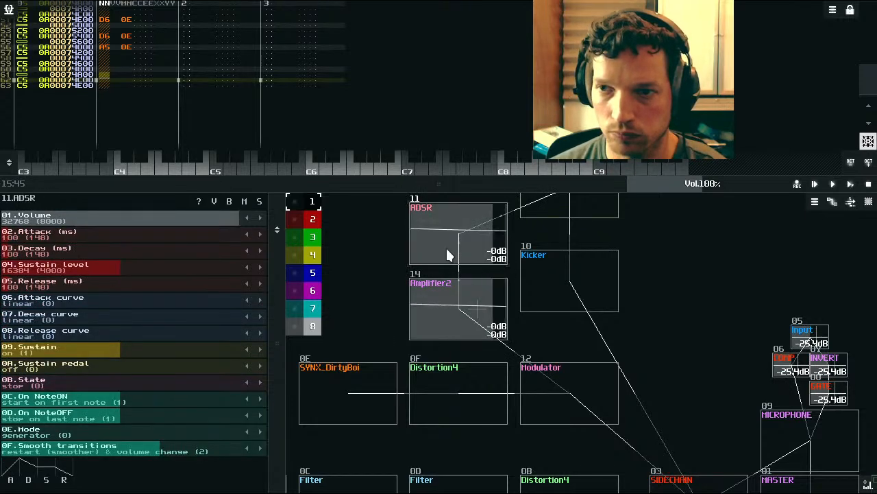
click(479, 309)
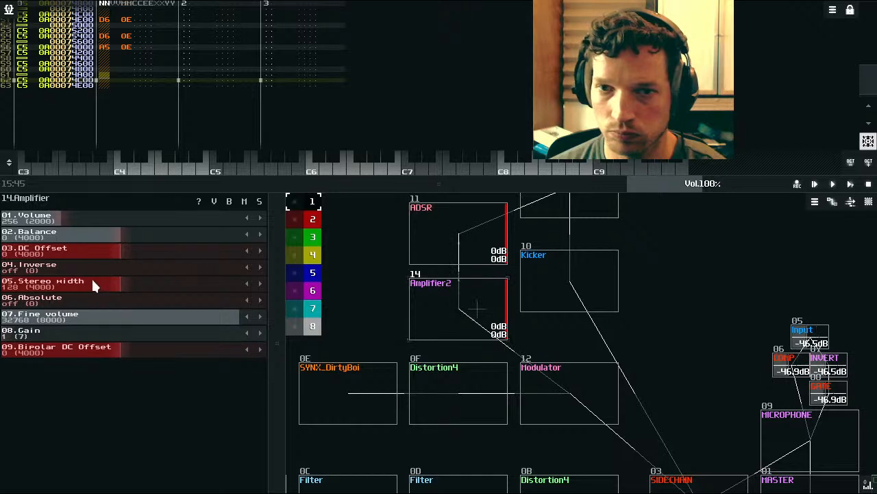
click(61, 265)
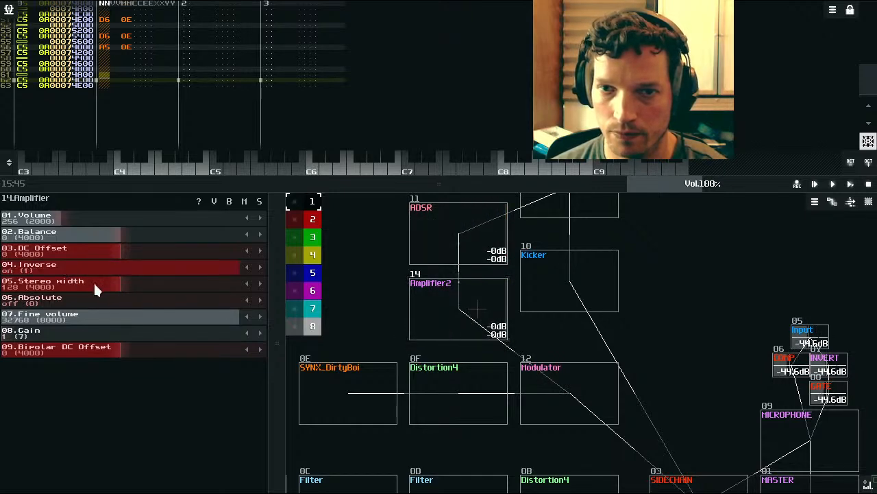
drag(67, 253, 294, 270)
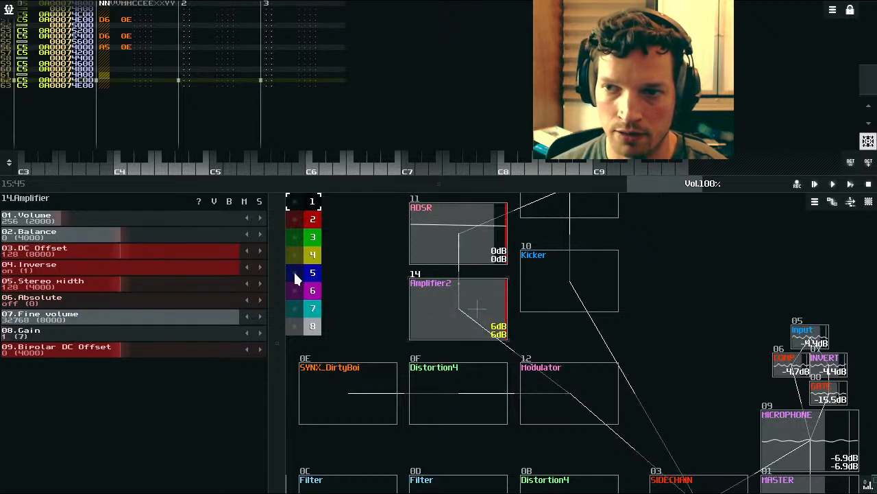
drag(221, 256, 104, 255)
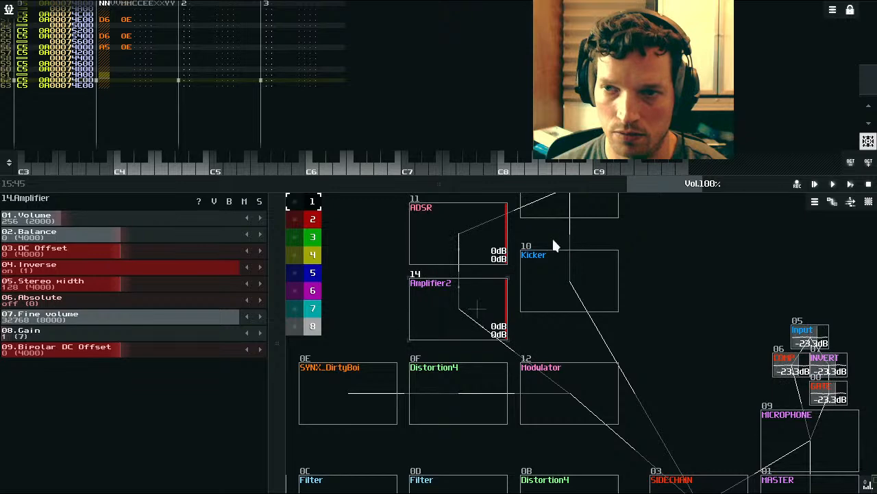
Step: Set the ADSR's Attack to 0 and Sustain level to 9091, and turn Sustain off
click(450, 234)
drag(66, 232, 14, 233)
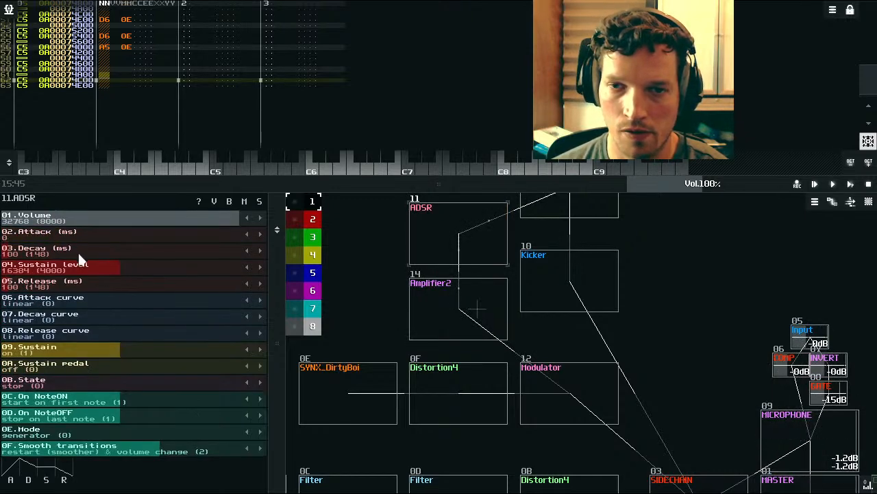
mouse_move(94, 275)
mouse_down()
mouse_move(159, 285)
mouse_move(89, 281)
mouse_up()
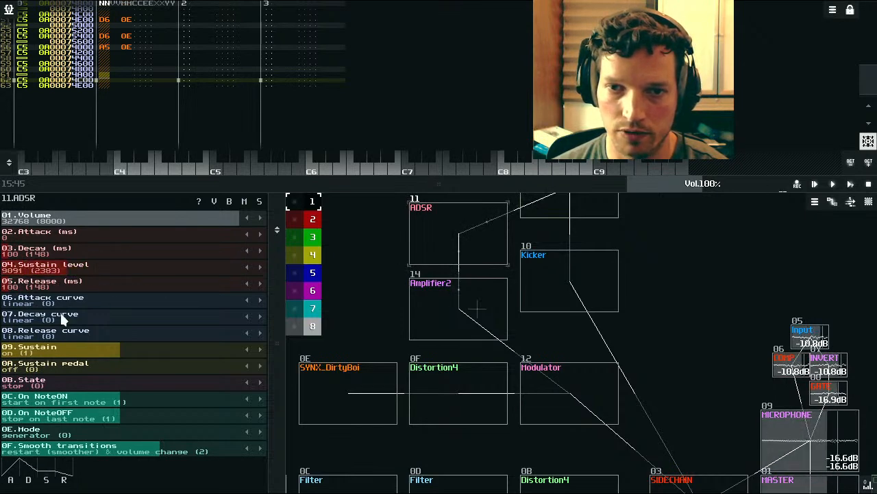
click(91, 349)
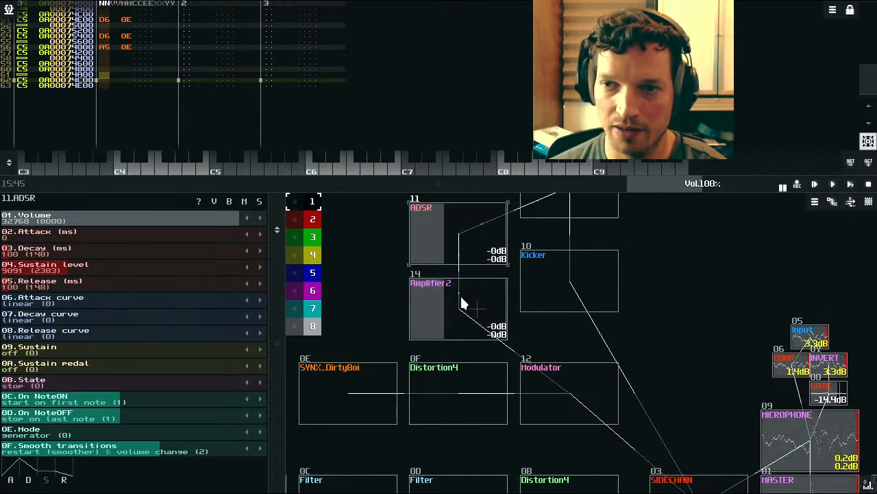
Step: Disconnect Amplifier2 from the Modulator and link the ADSR directly to the Modulator
drag(466, 301, 553, 400)
drag(473, 248, 562, 397)
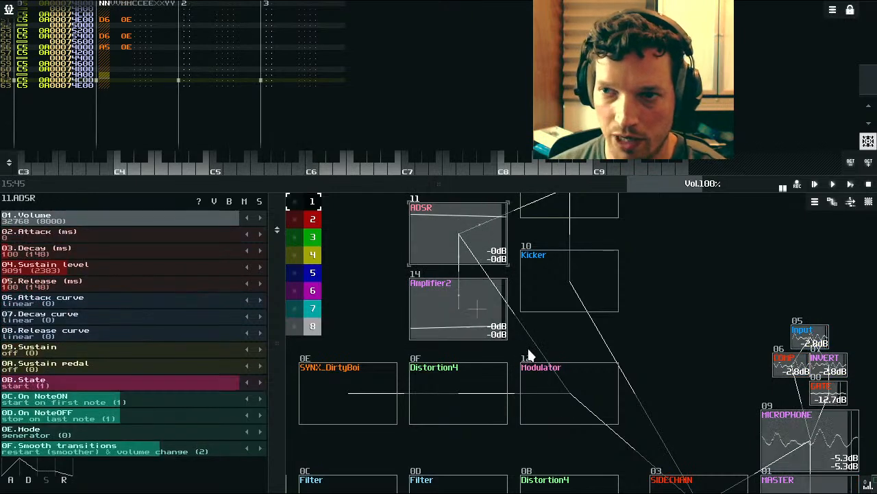
Step: Select the kick MultiSynth, play the song from the start, stop it and sound a test note
drag(559, 326, 548, 373)
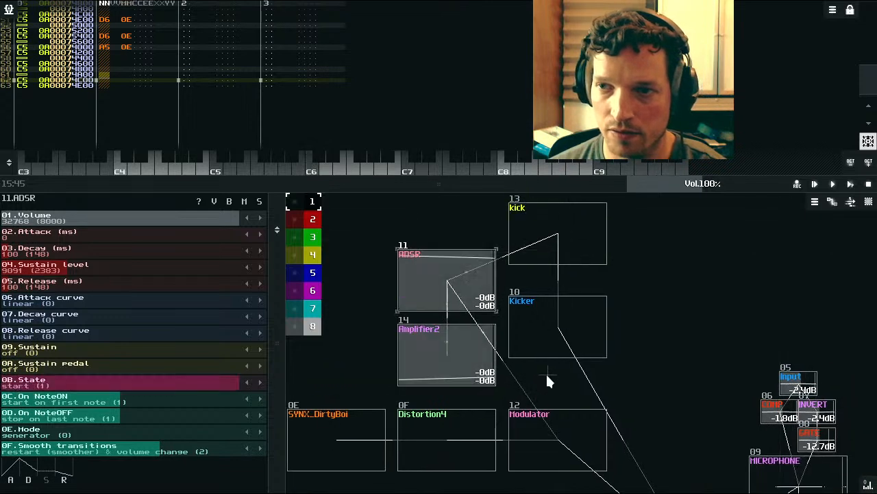
click(554, 259)
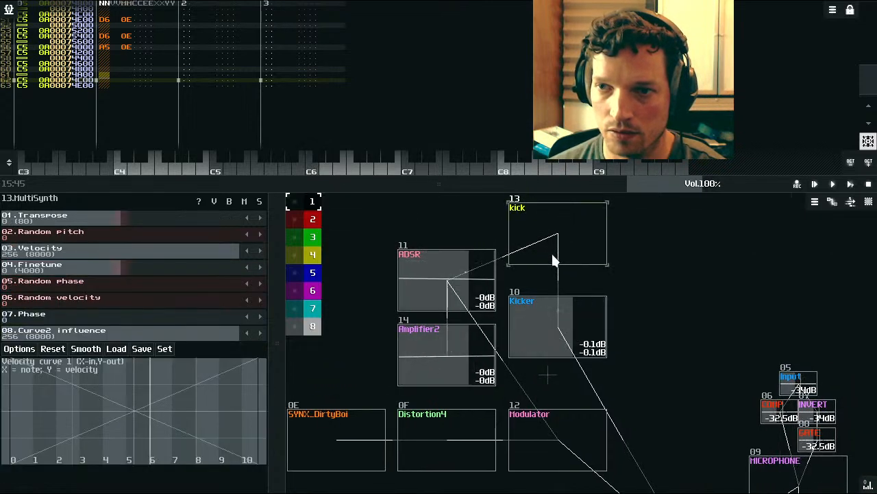
click(851, 184)
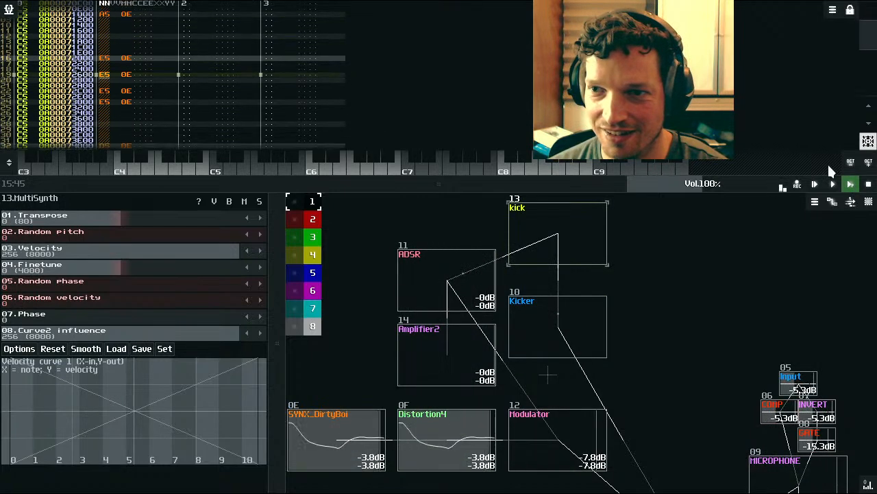
drag(692, 348, 661, 261)
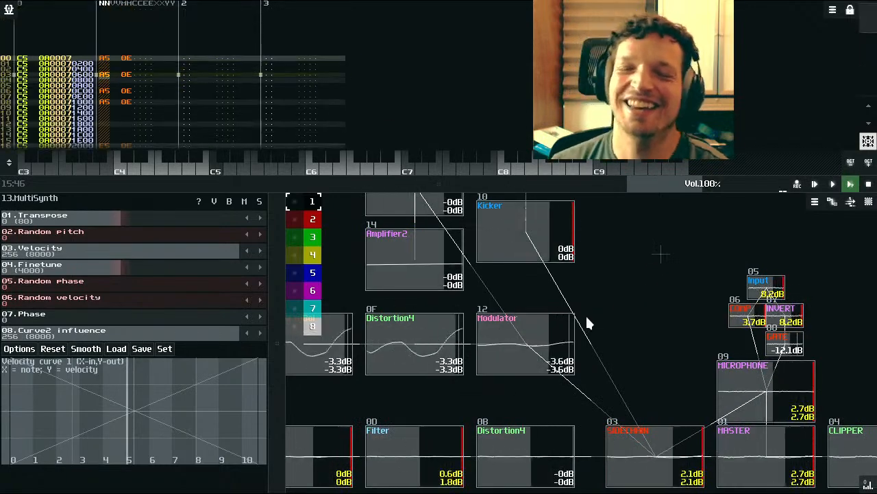
click(869, 183)
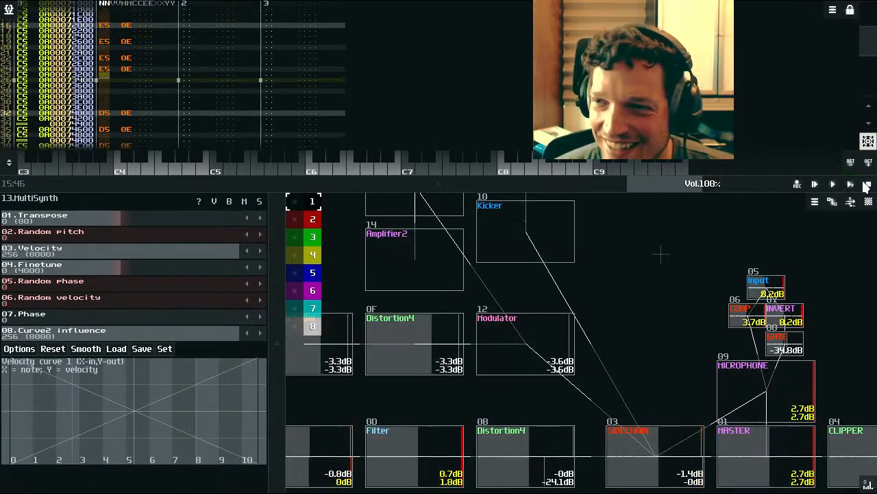
drag(554, 332, 625, 399)
scroll(470, 358, down, 1)
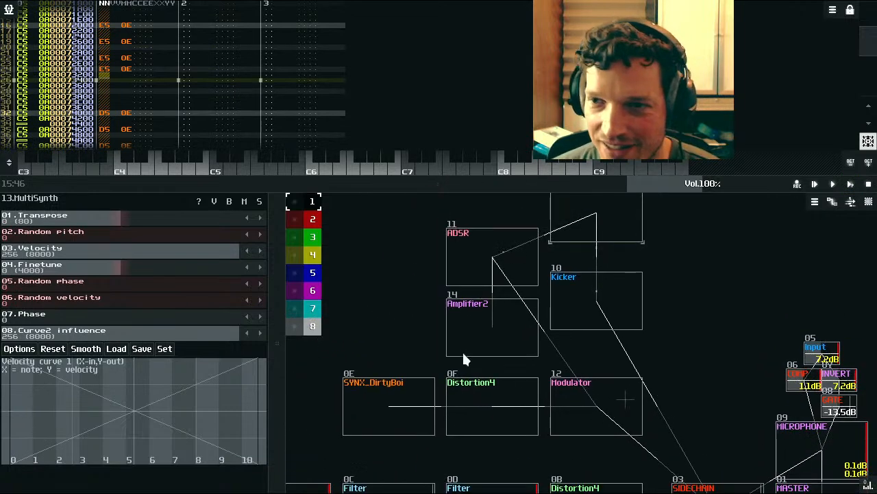
key(z)
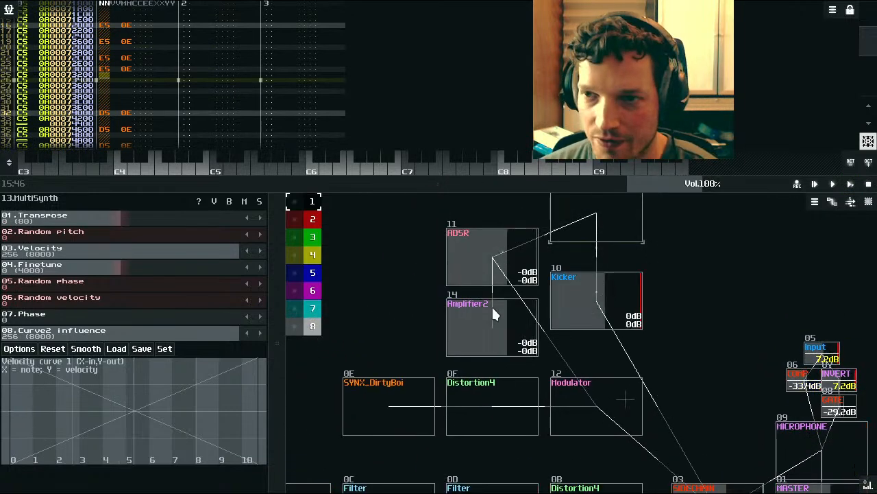
Step: Try Amplifier2's DC Offset at 128 and compare its signal with Inverse off and on
click(482, 320)
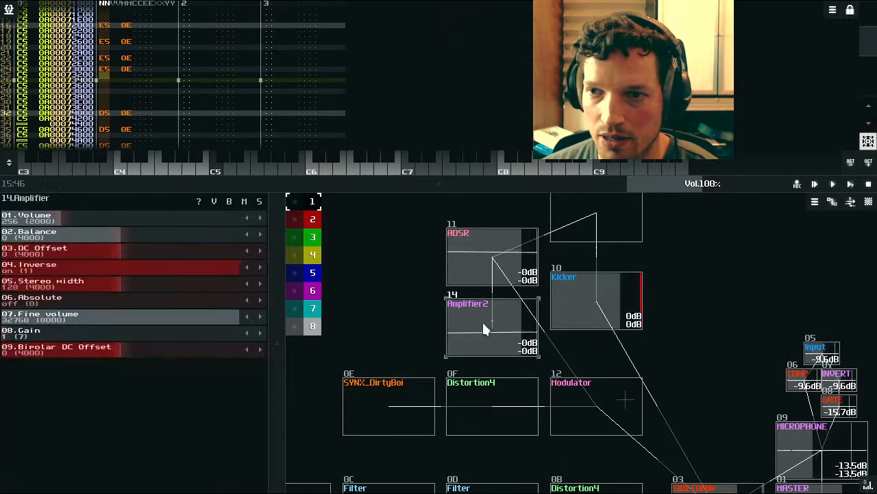
drag(134, 252, 377, 268)
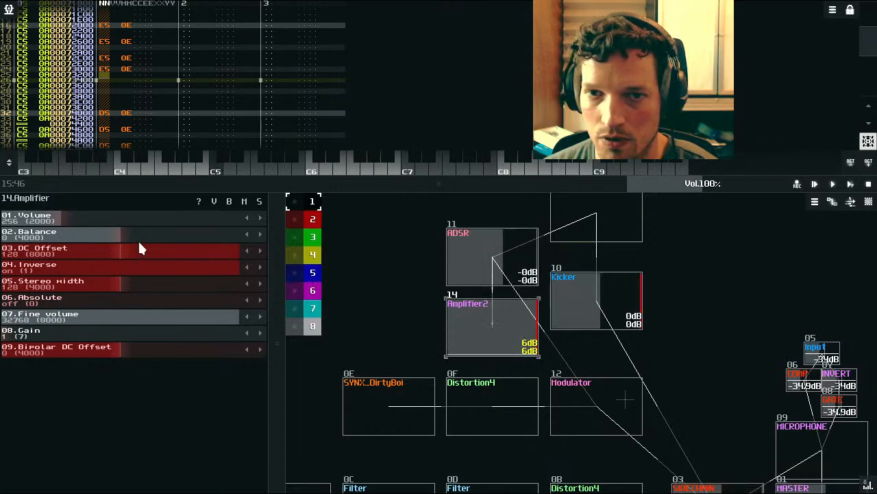
click(140, 268)
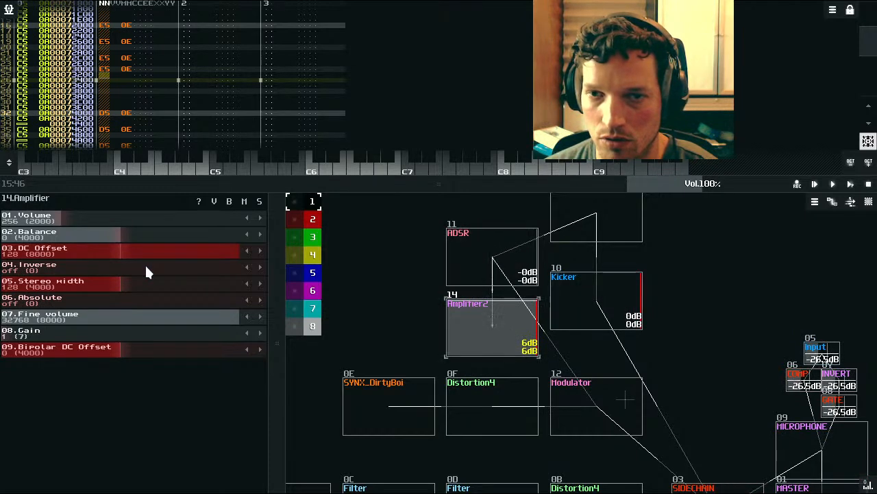
click(145, 266)
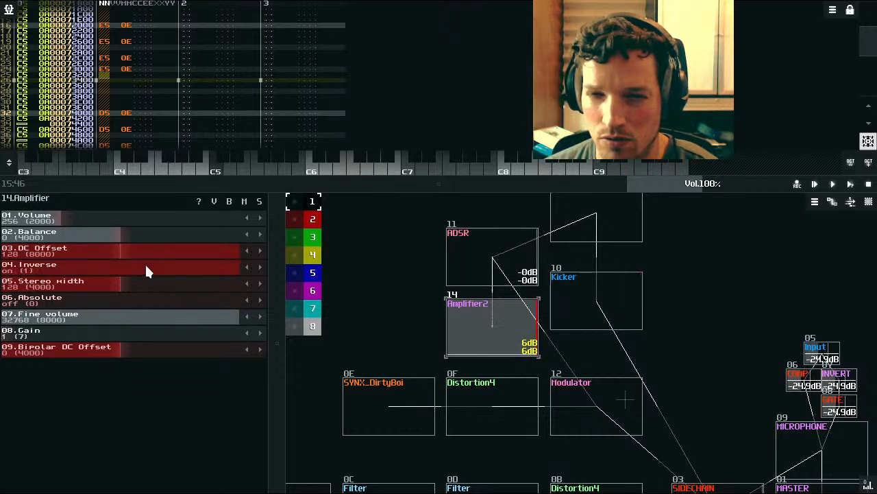
Step: Set the ADSR's Decay to 0 and Attack to 236 ms, and test it through the kick MultiSynth
click(489, 265)
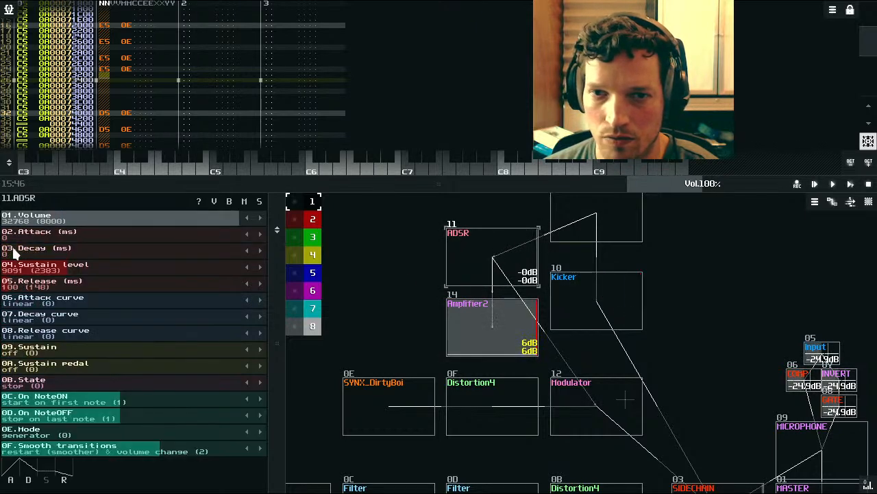
drag(31, 241, 42, 235)
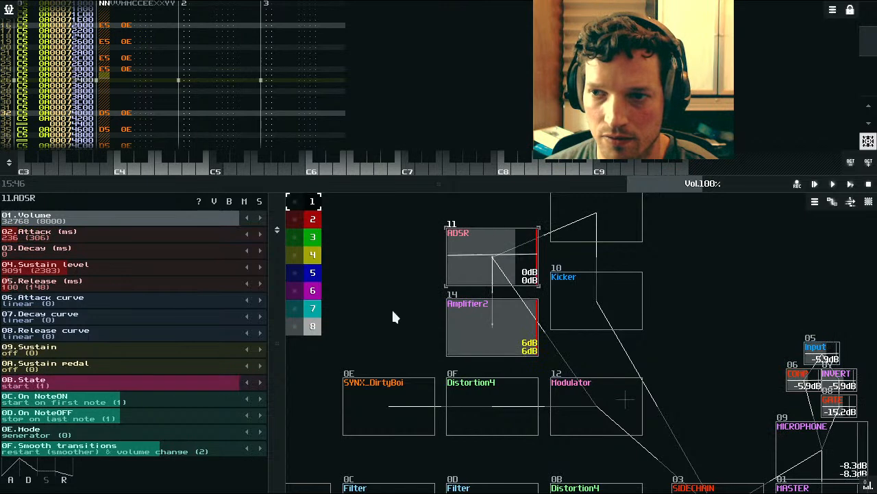
click(607, 230)
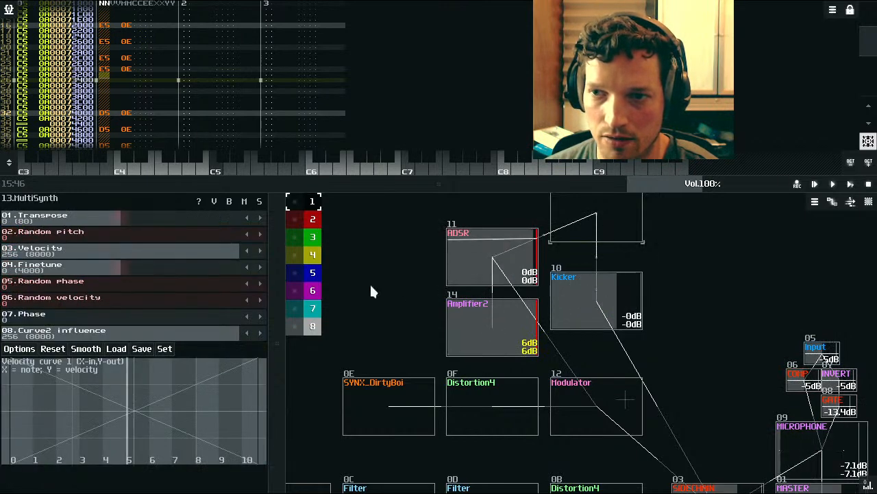
Step: Set Amplifier2's DC Offset to -128 and the ADSR's Attack to 90 ms
click(455, 324)
drag(211, 258, 24, 250)
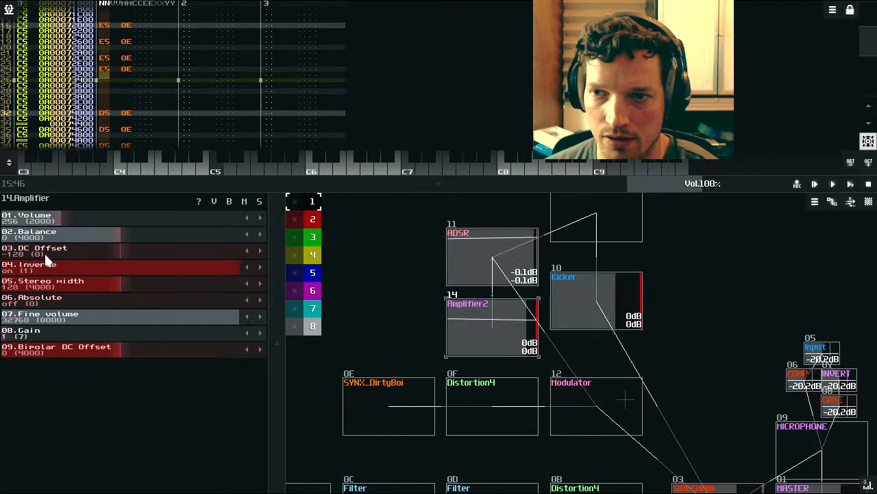
click(492, 280)
drag(39, 235, 32, 242)
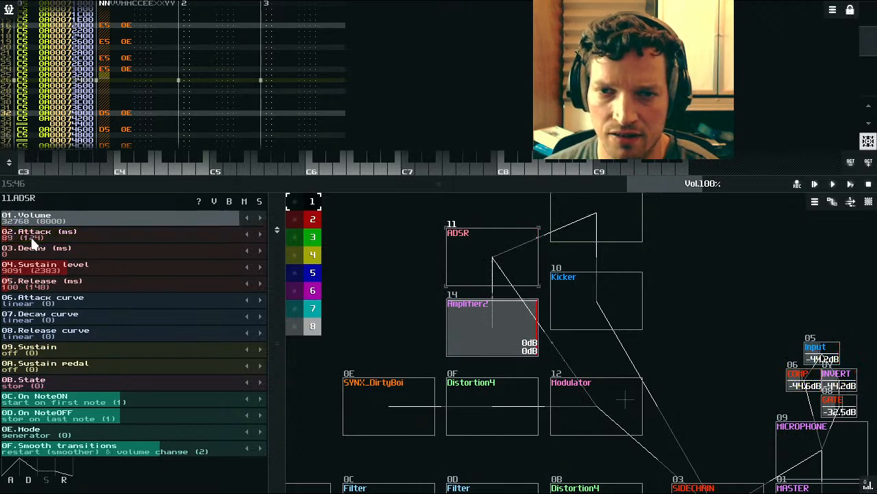
scroll(33, 243, up, 2)
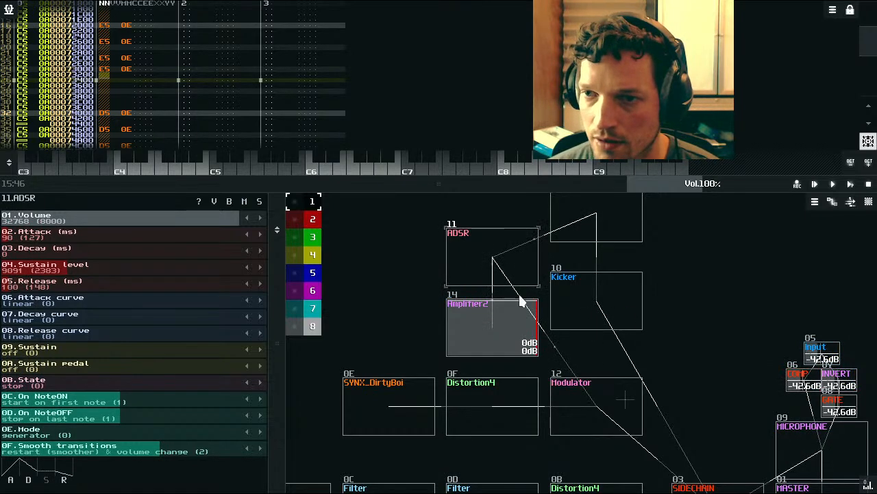
Step: Connect Amplifier2 to the Modulator in place of the direct ADSR link, and play the song from the start
drag(484, 338, 615, 410)
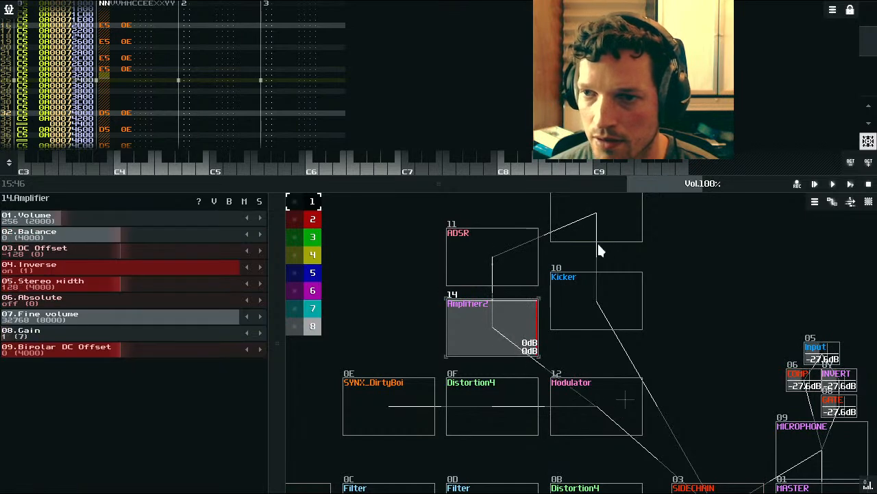
click(851, 184)
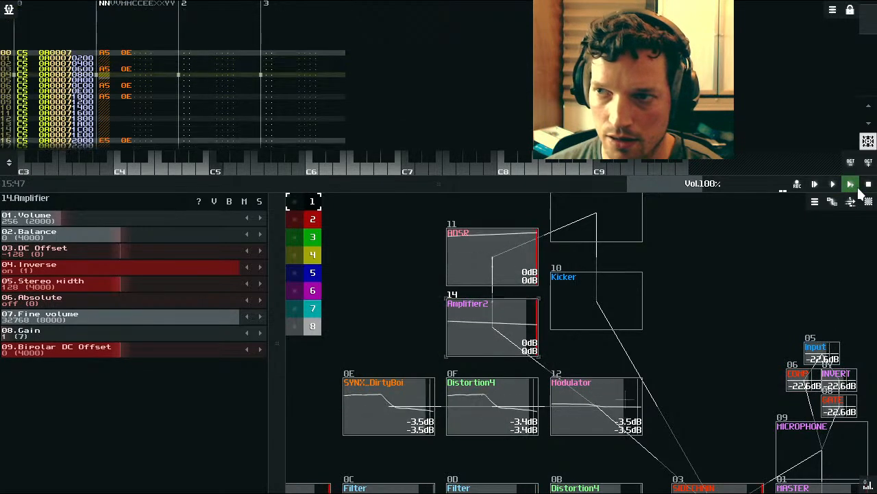
Step: Stop playback and place the edit cursor on line 00 of the empty track 2
click(621, 215)
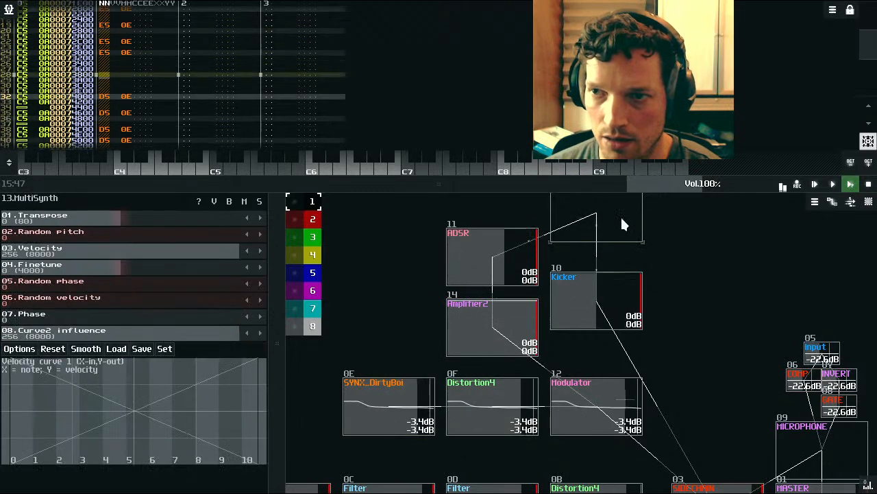
click(868, 184)
scroll(255, 116, up, 10)
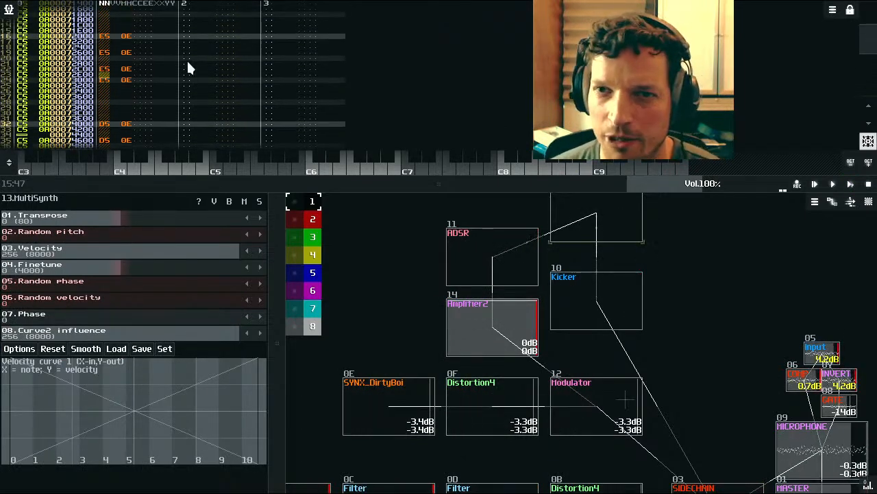
scroll(184, 58, up, 5)
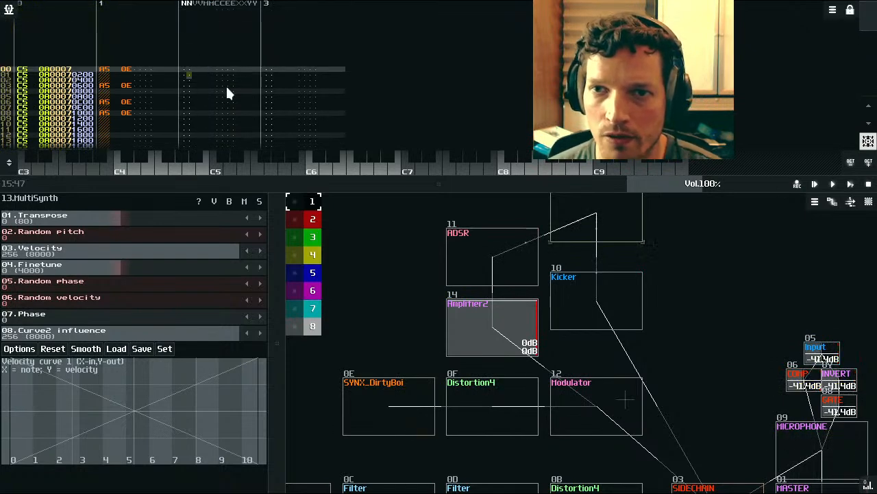
scroll(233, 90, up, 1)
click(183, 76)
scroll(194, 85, up, 2)
scroll(194, 91, down, 1)
Step: Turn on No click for the Kicker, enable pattern editing and set the edit step to 4
click(586, 310)
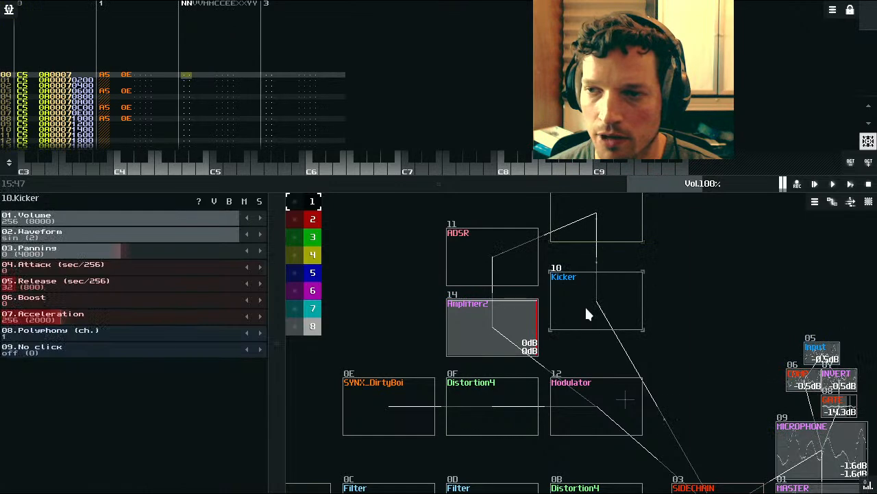
click(99, 349)
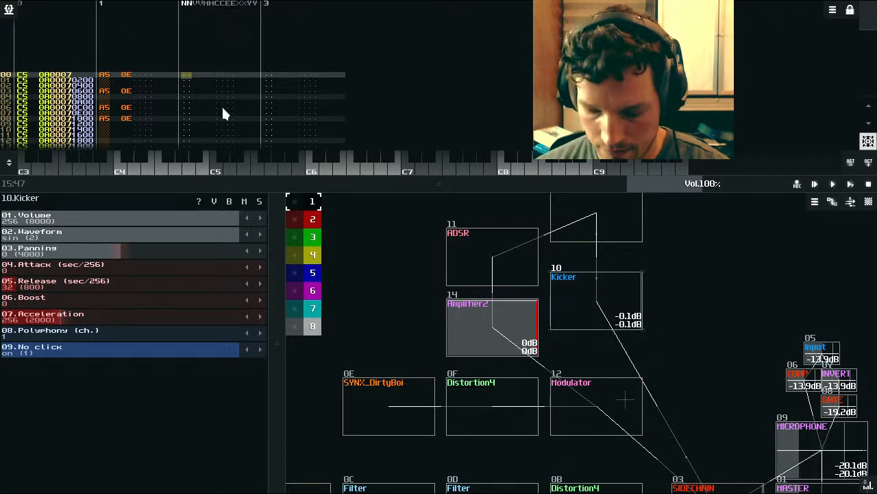
key(space)
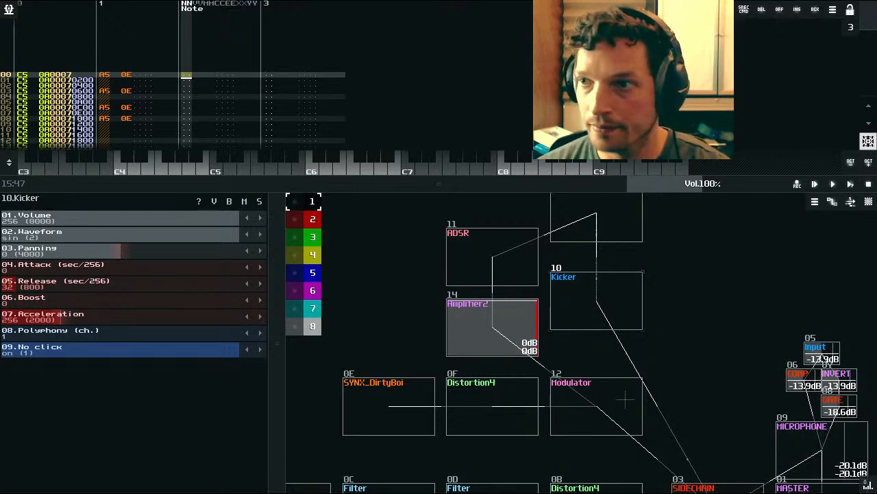
click(848, 29)
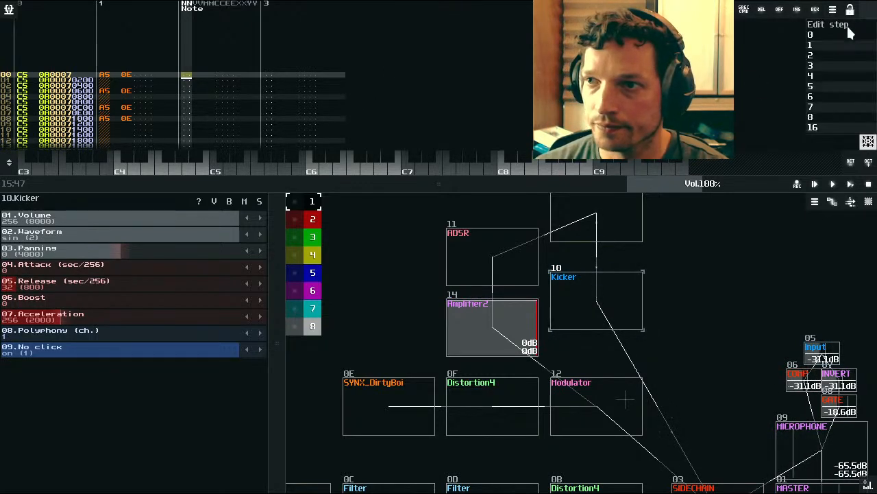
click(843, 78)
Step: Enter Kicker A3 notes in track 2 on every fourth line from 00 to 28, with an extra hit on line 14
key(n)
key(n)
key(n)
key(n)
key(Up)
key(Up)
key(n)
key(Up)
key(Up)
key(n)
key(n)
key(n)
key(n)
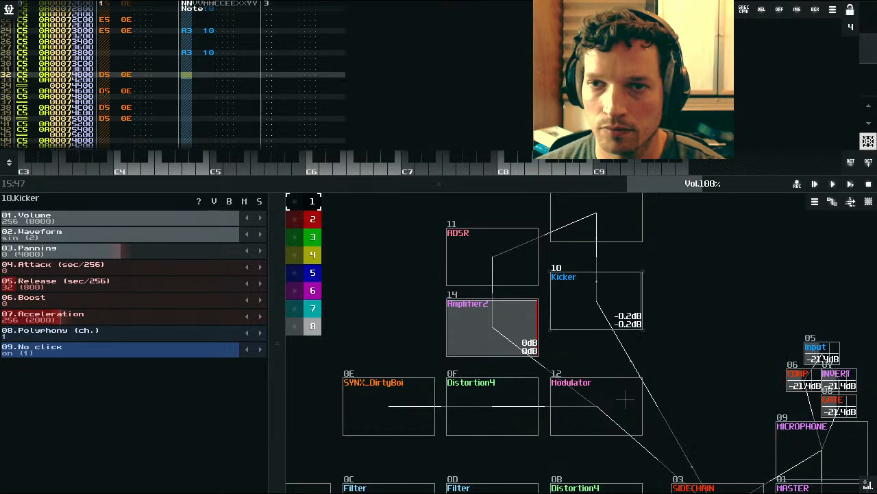
Step: Continue the Kicker A3 notes on every fourth line from 32, correcting the extra hit to line 46
key(space)
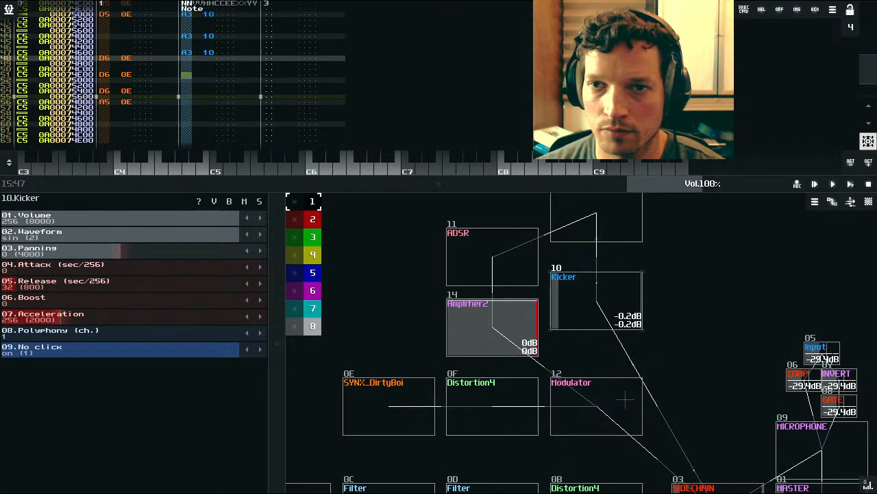
key(space)
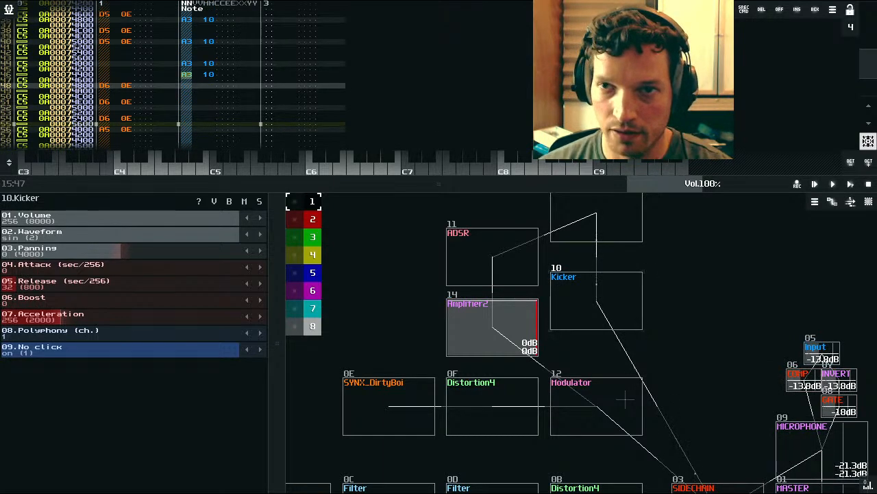
key(Delete)
key(Up)
key(Up)
key(n)
key(n)
key(n)
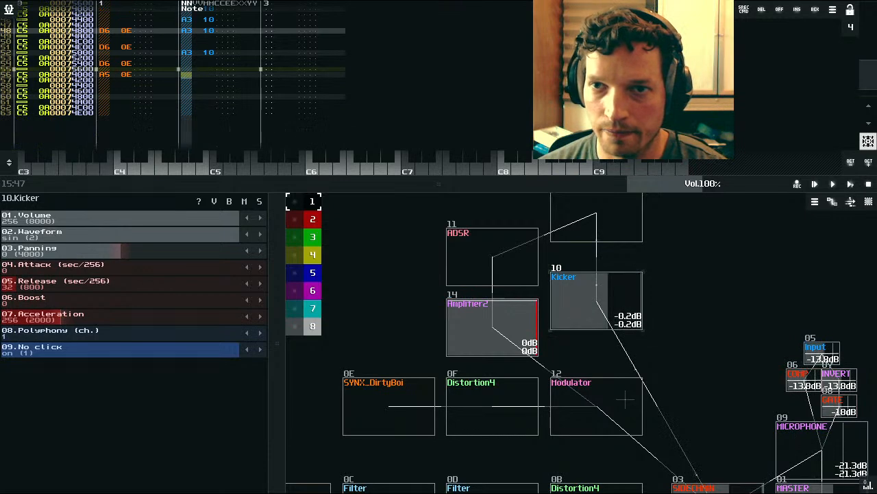
Step: Play the song from the start to hear the Kicker pattern with the synth, and stop playback
click(814, 184)
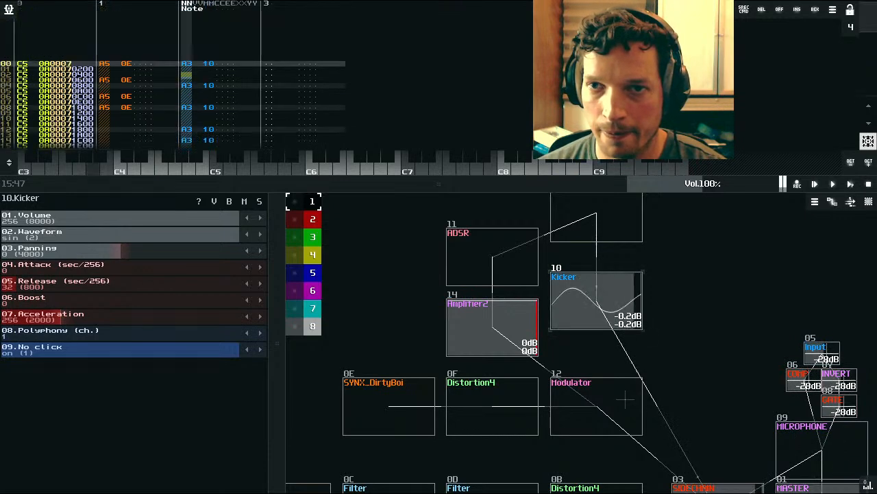
click(849, 185)
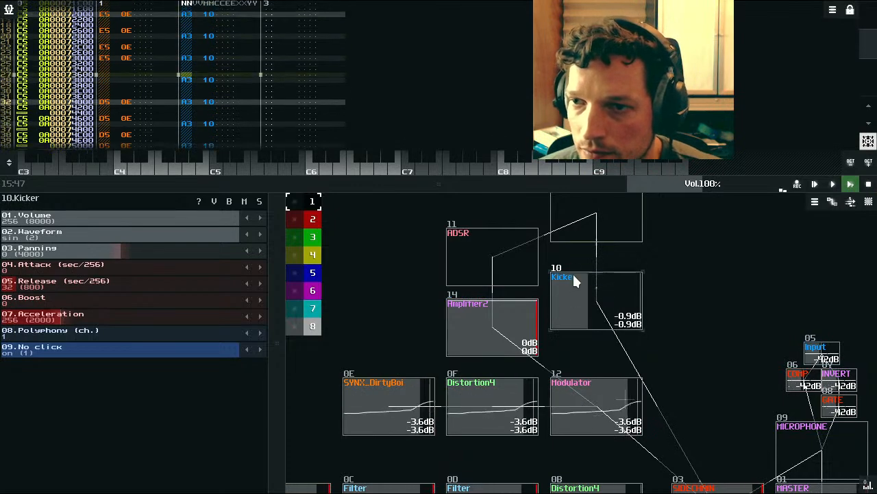
click(870, 185)
Step: Select all the notes in track 2 and remap the selection from module 10 to module 13
scroll(256, 68, up, 8)
scroll(206, 60, up, 7)
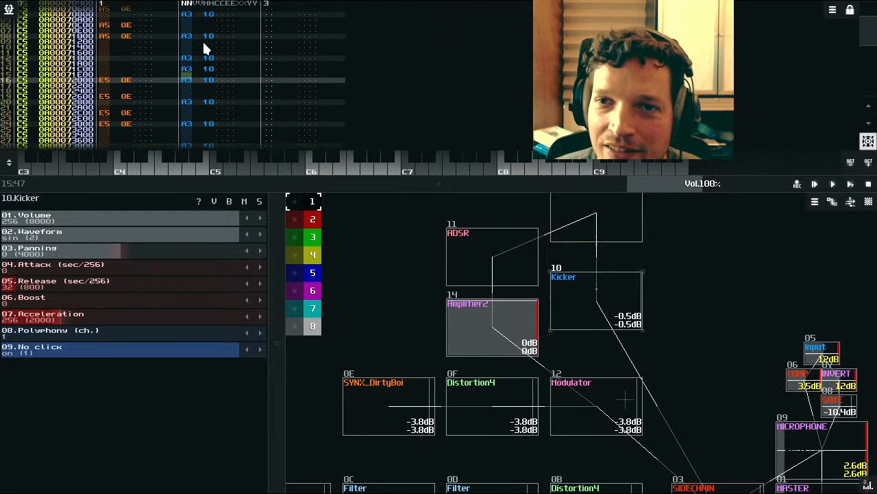
drag(189, 68, 204, 243)
right_click(218, 38)
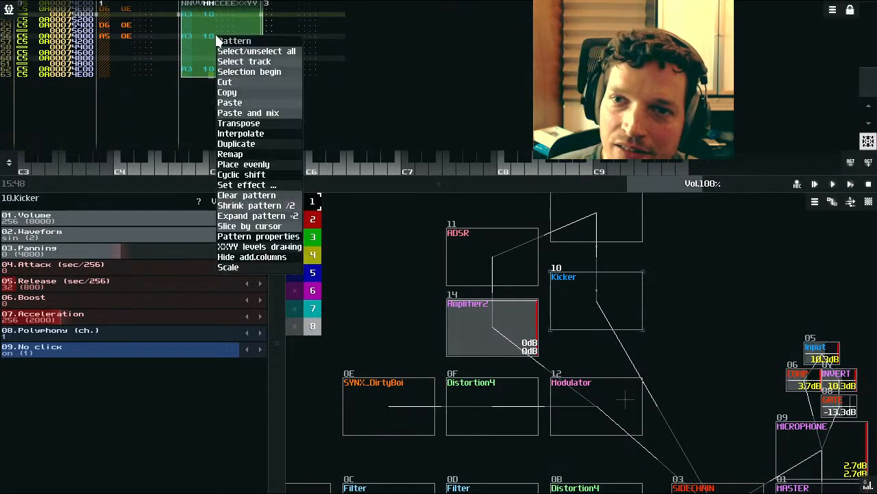
click(260, 155)
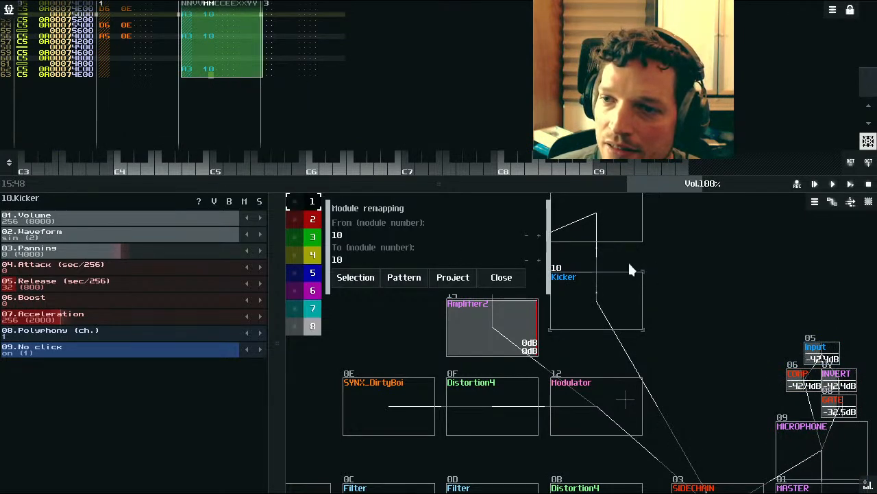
drag(721, 274, 799, 402)
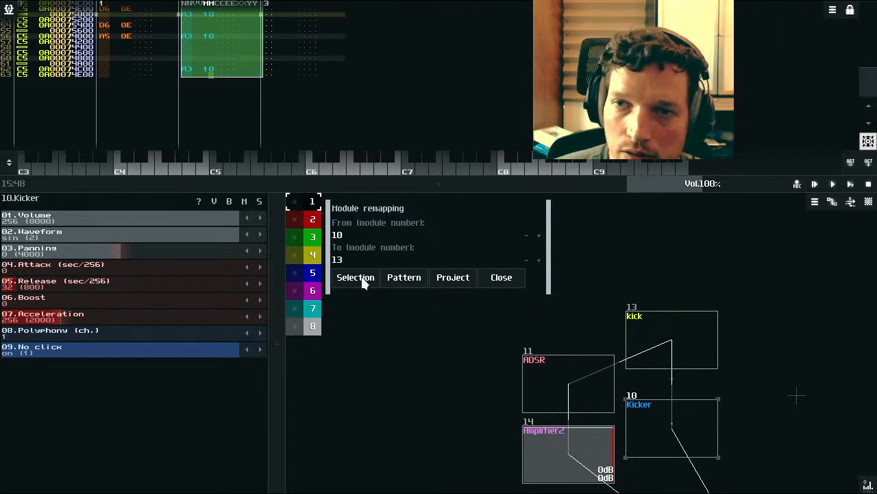
click(515, 279)
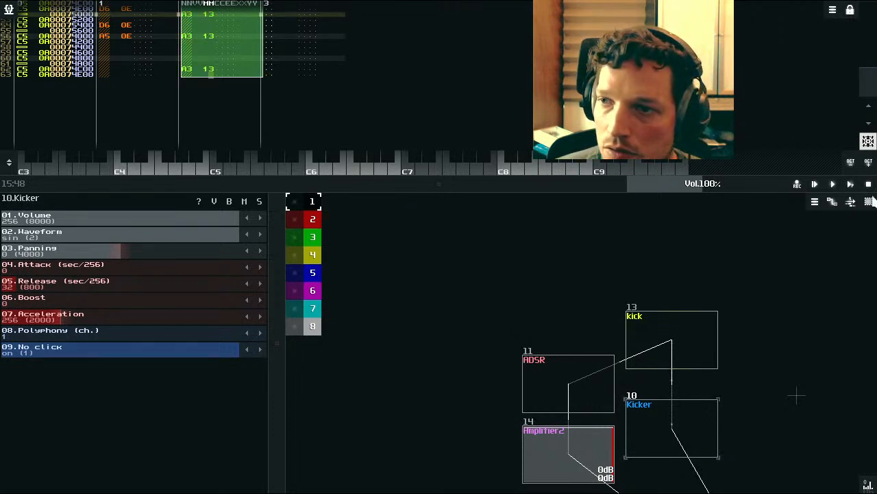
Step: Play the song from the start, mute the Kicker to hear only the ducked synth, and check the Modulator's settings
click(851, 185)
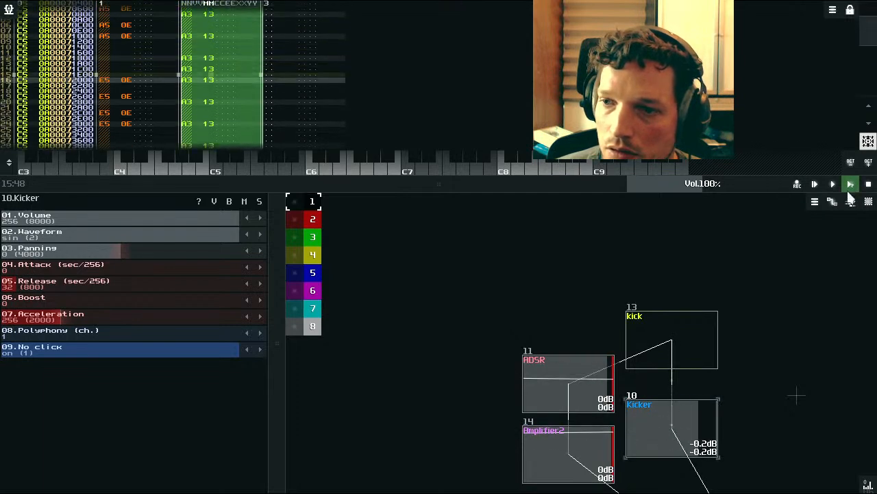
drag(736, 402, 604, 309)
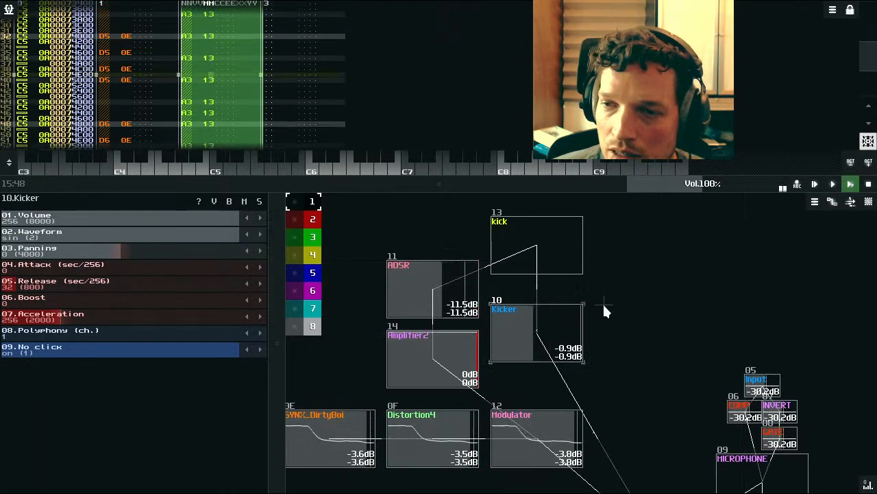
click(244, 202)
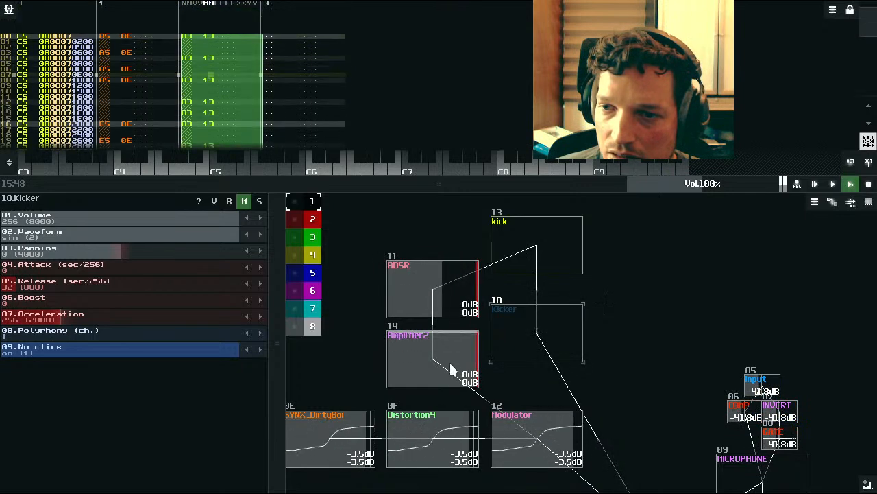
click(528, 427)
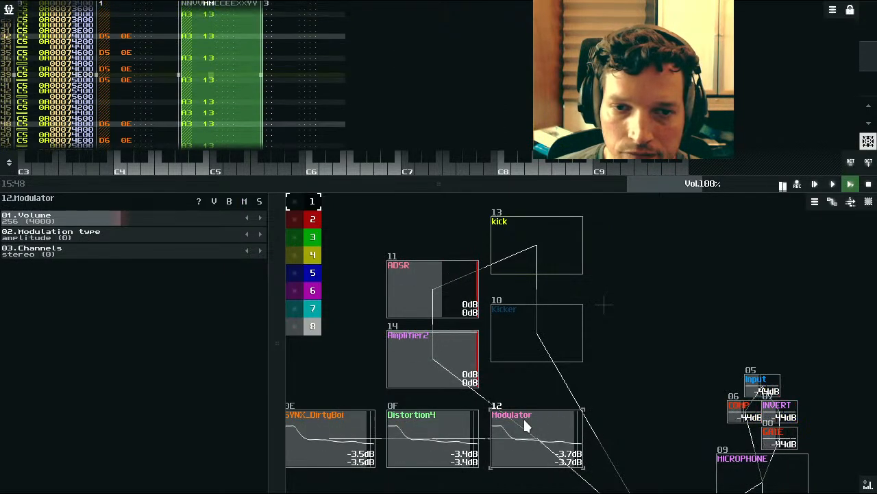
Step: Set the ADSR's Decay to 1 ms and its Attack to 160 ms while the song plays
click(412, 290)
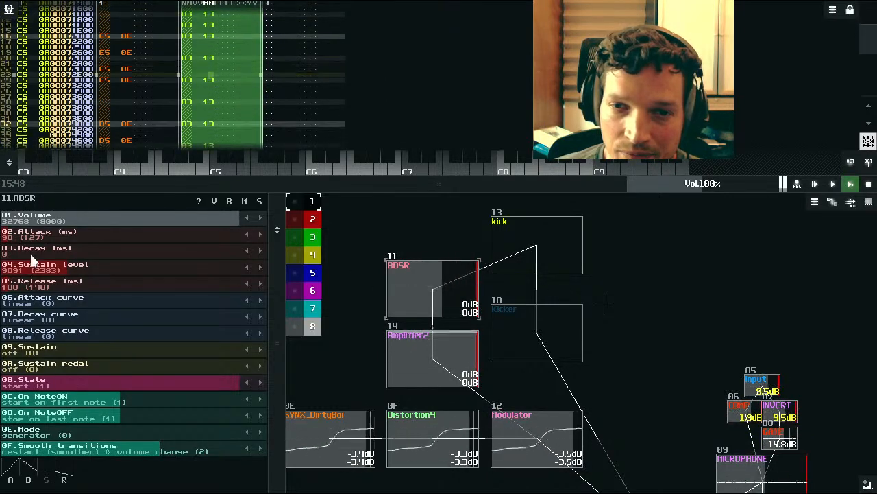
scroll(31, 258, up, 1)
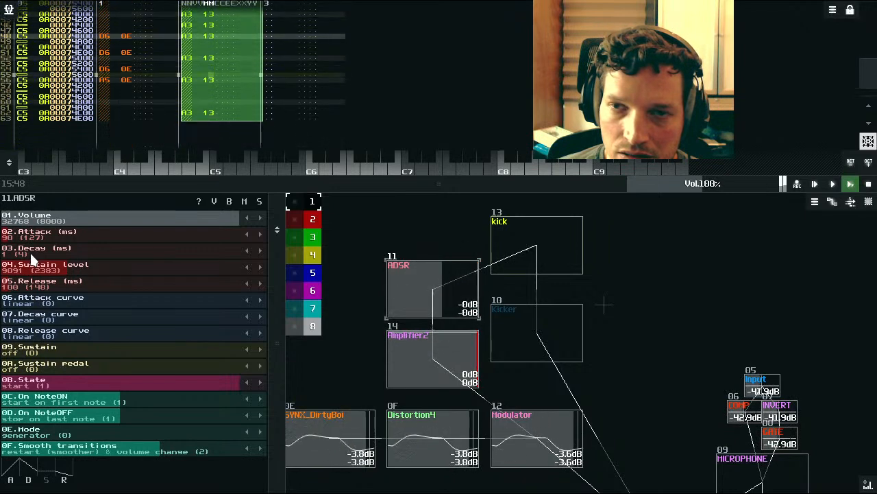
scroll(21, 237, up, 9)
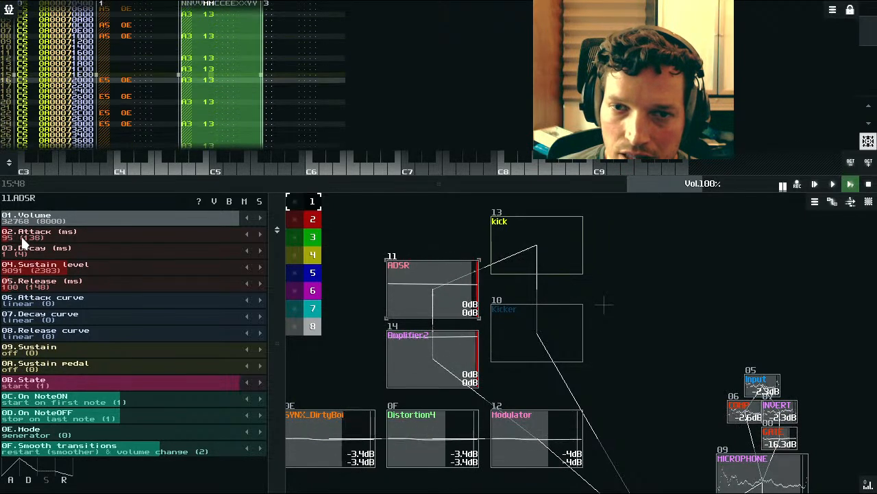
drag(20, 236, 19, 231)
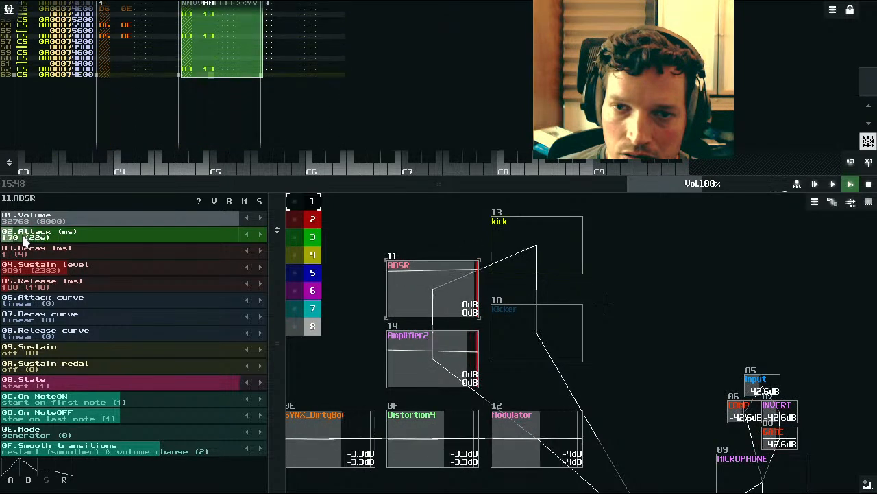
drag(23, 240, 24, 241)
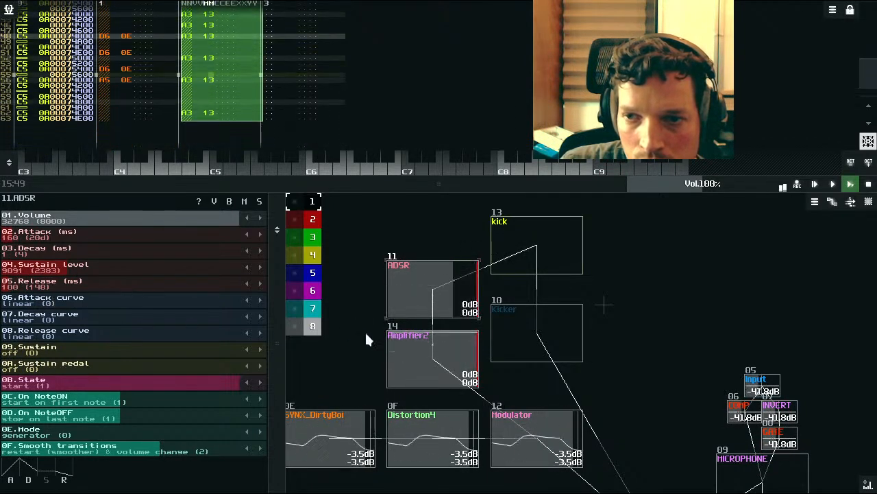
Step: Stop playback and review the settings of Amplifier2, the Modulator, the ADSR and the kick MultiSynth
click(432, 372)
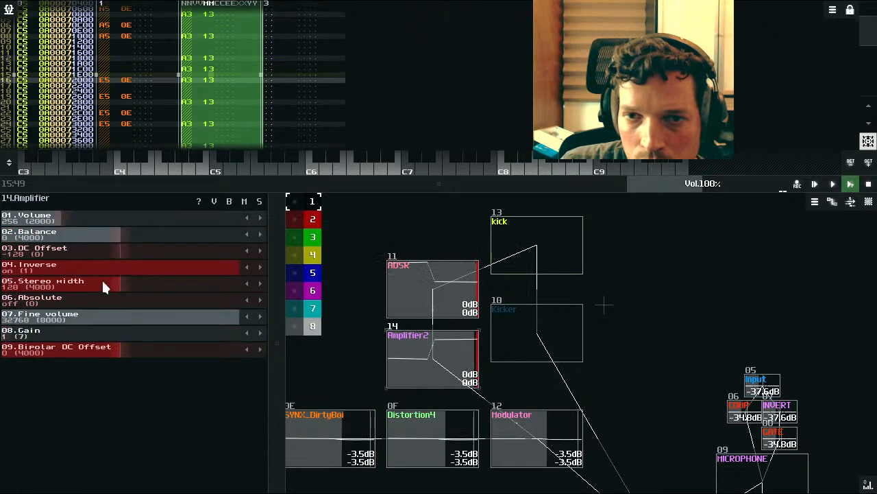
drag(156, 266, 113, 260)
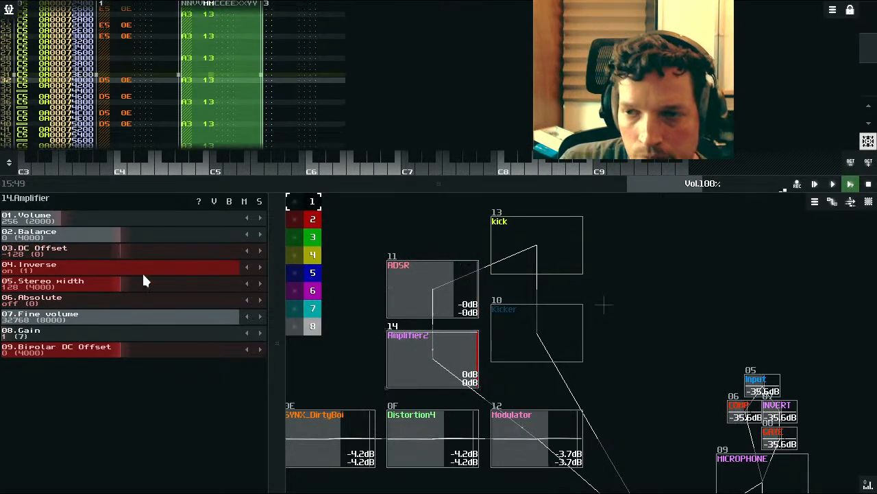
click(868, 182)
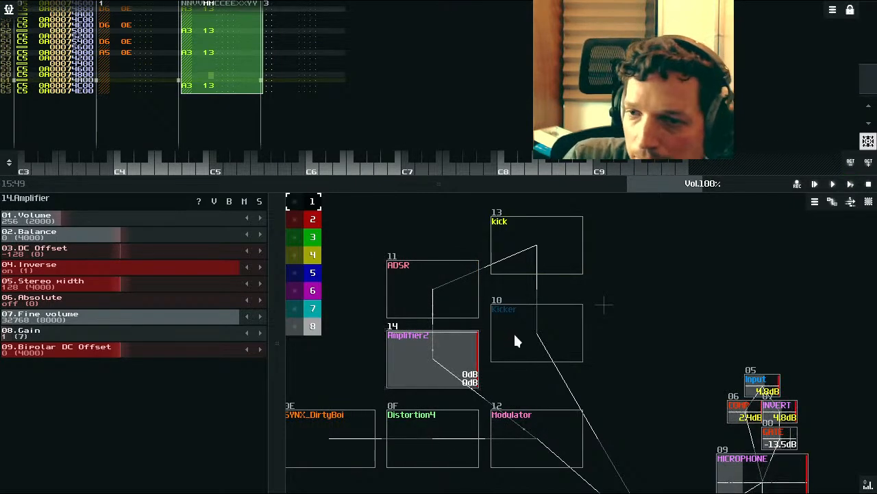
click(518, 429)
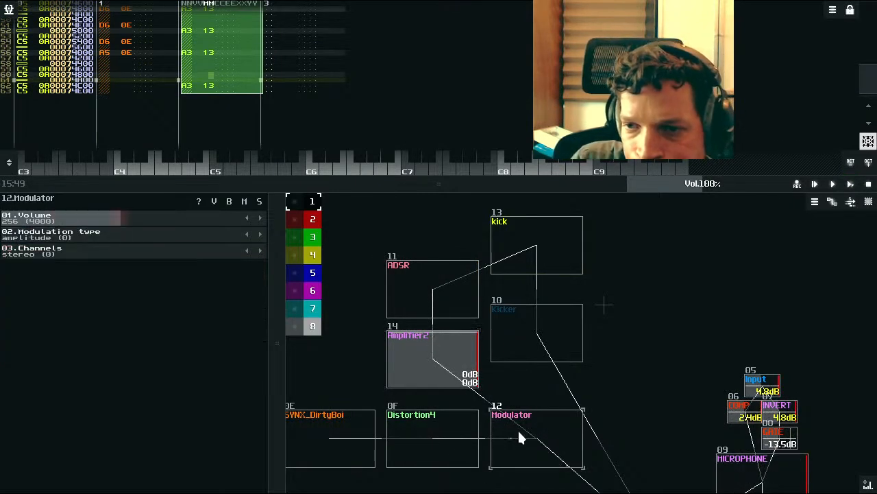
click(455, 377)
click(421, 305)
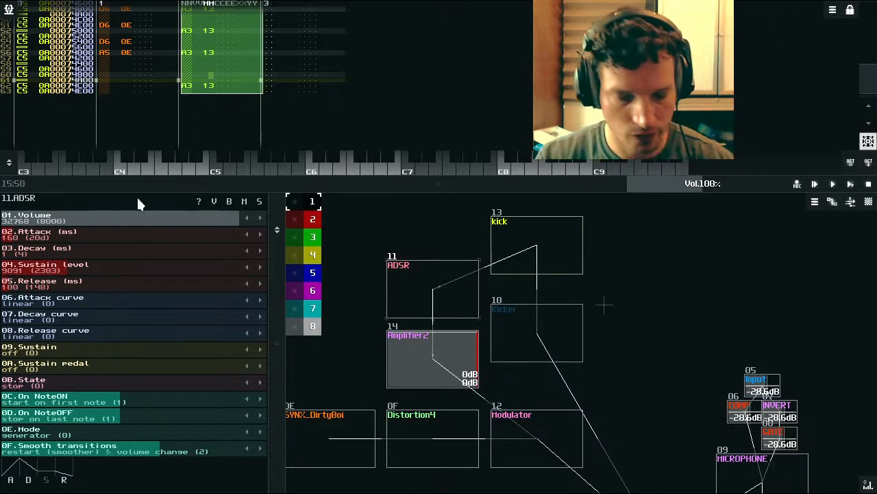
click(539, 233)
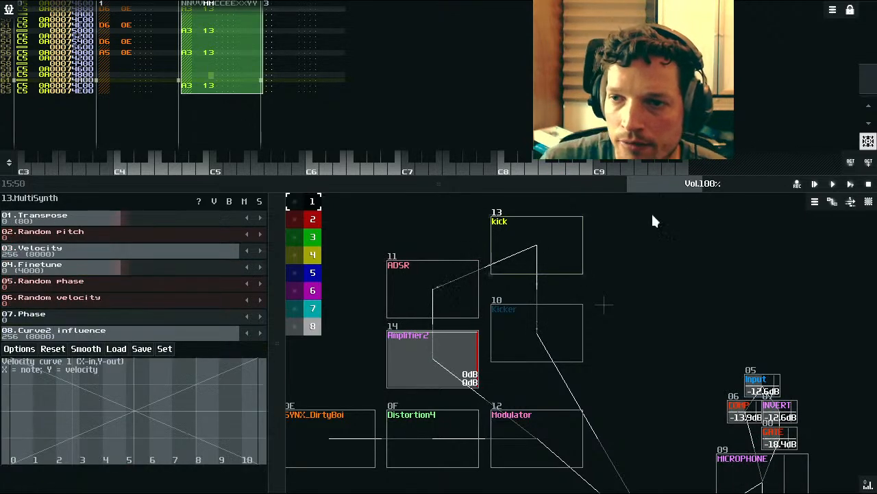
Step: Play the song from the start and unmute the Kicker to hear it against the ducked synth
click(851, 184)
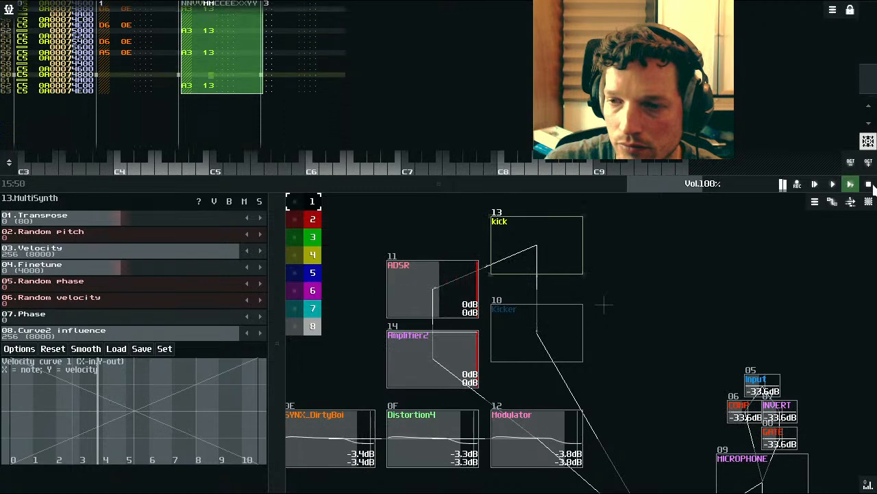
click(548, 329)
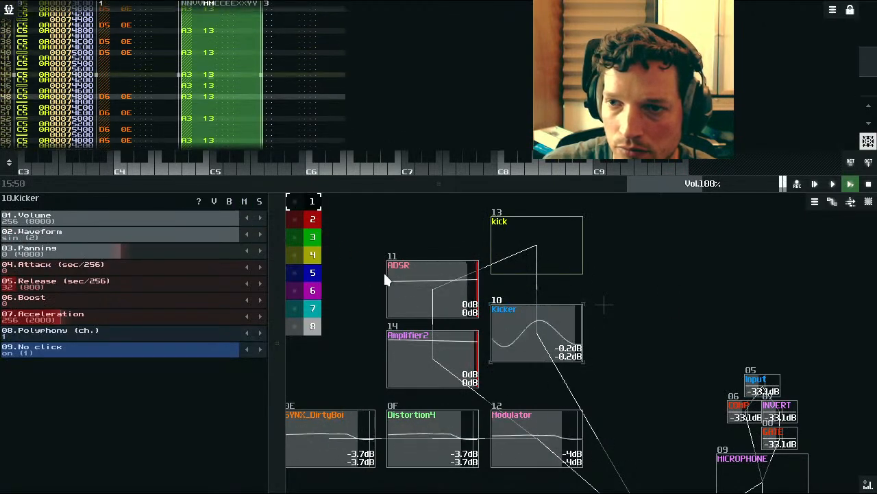
Step: Audition the ADSR's Attack curve options while the song plays and set the curve to -exp1
click(431, 295)
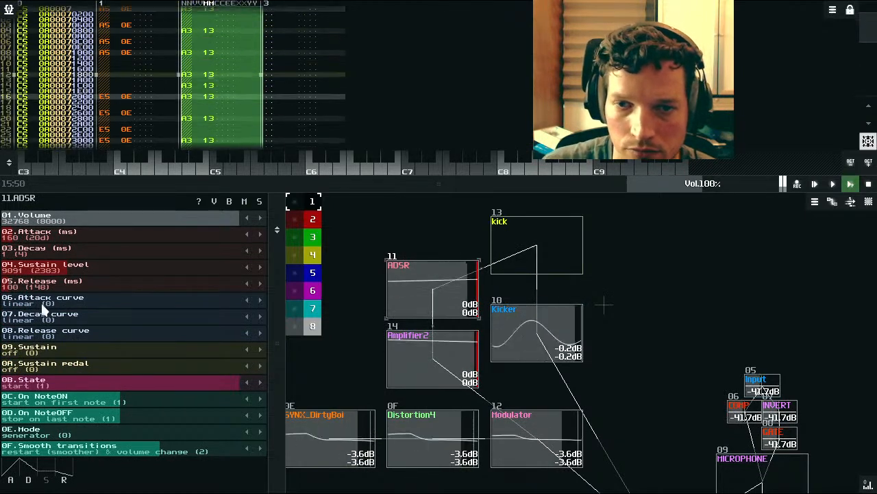
click(72, 301)
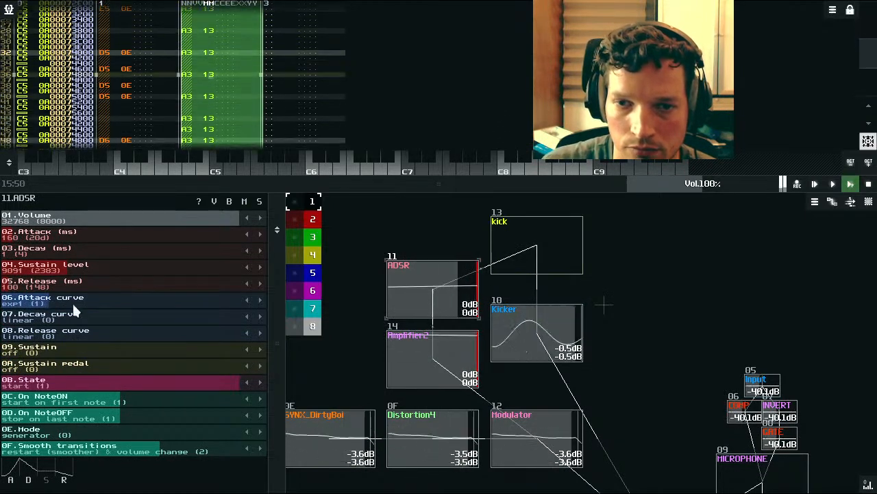
click(74, 307)
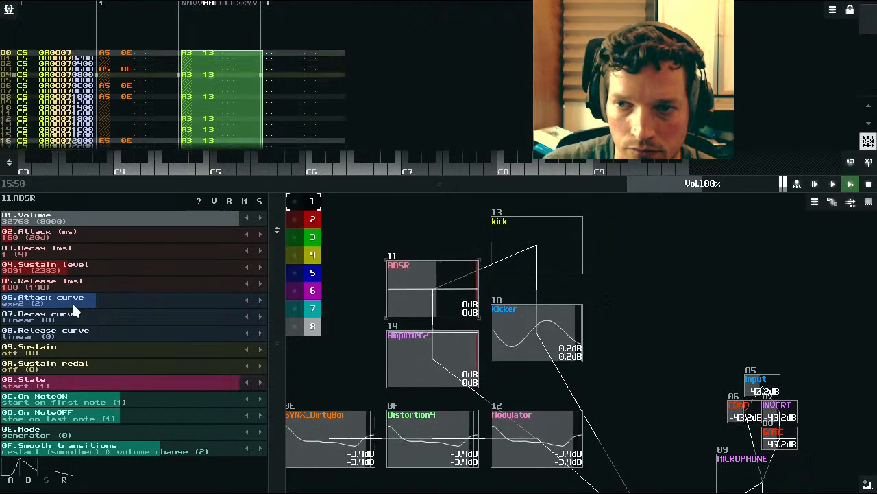
scroll(74, 306, down, 1)
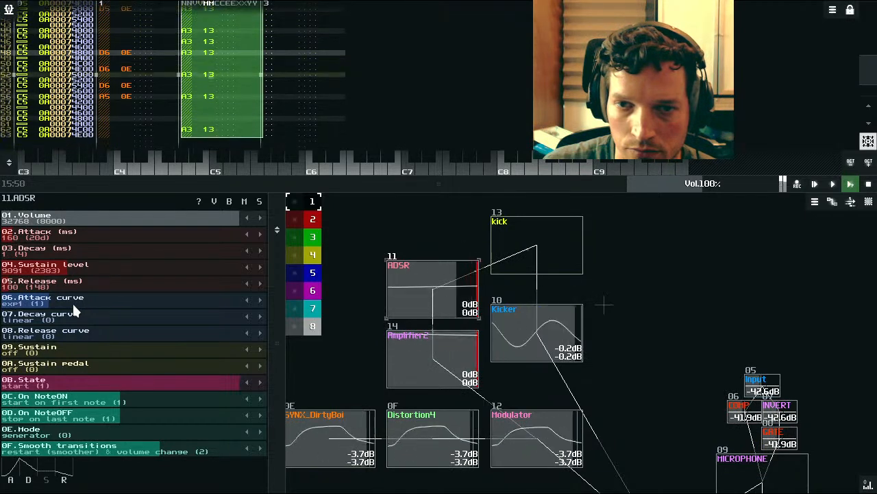
scroll(73, 306, down, 1)
scroll(74, 308, up, 3)
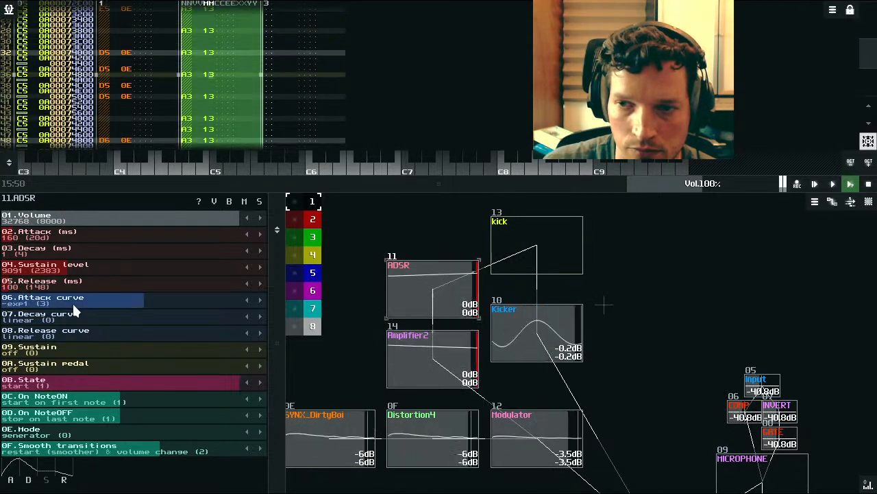
scroll(74, 309, up, 1)
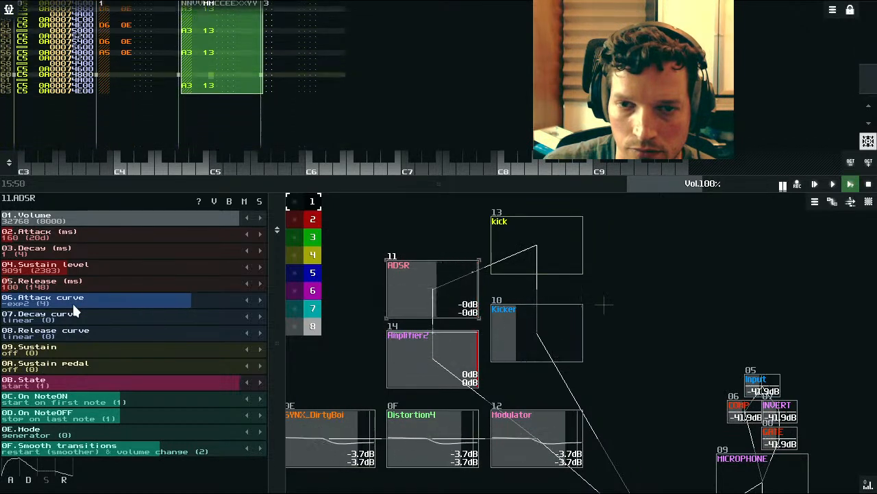
scroll(73, 309, down, 1)
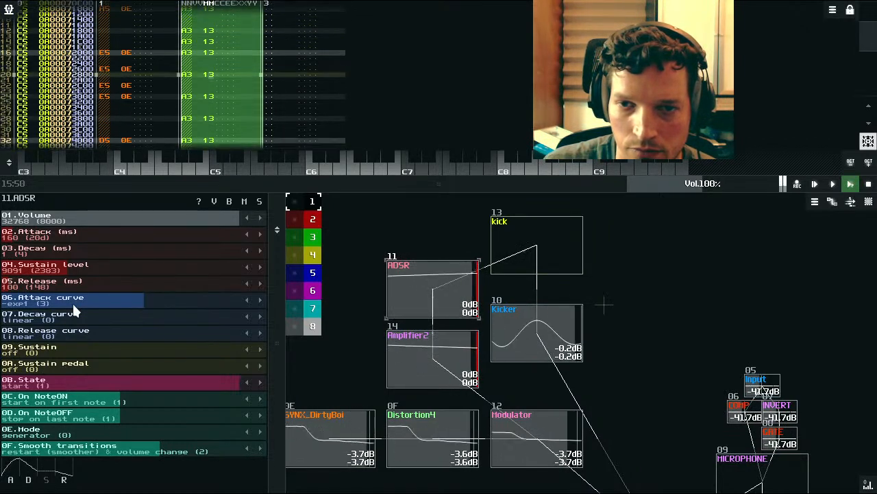
Step: Shorten the ADSR's Attack to 120 ms
scroll(45, 242, down, 3)
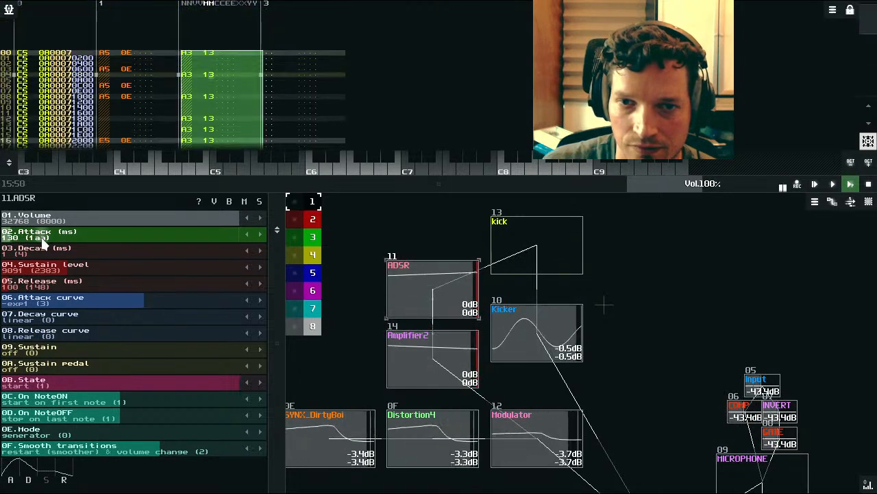
scroll(40, 235, down, 1)
scroll(40, 235, down, 3)
scroll(41, 235, up, 1)
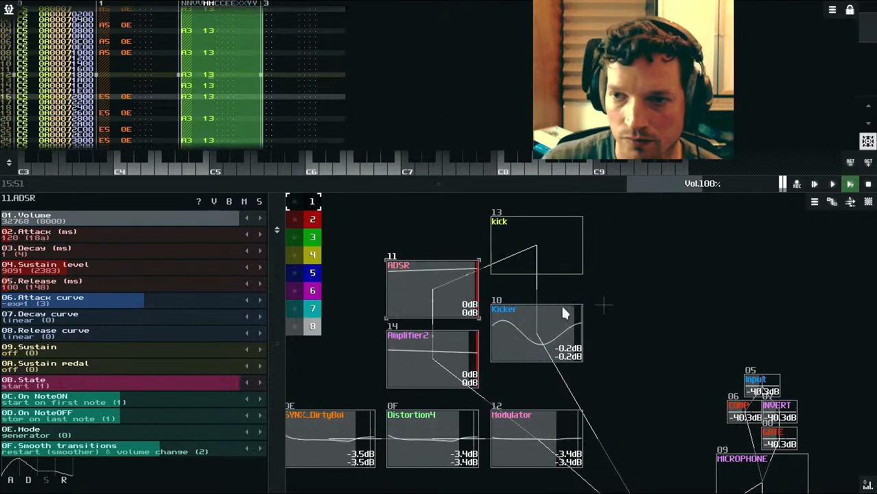
Step: Set the Kicker's Boost to 201, Acceleration to 844 and Release to 50
click(551, 327)
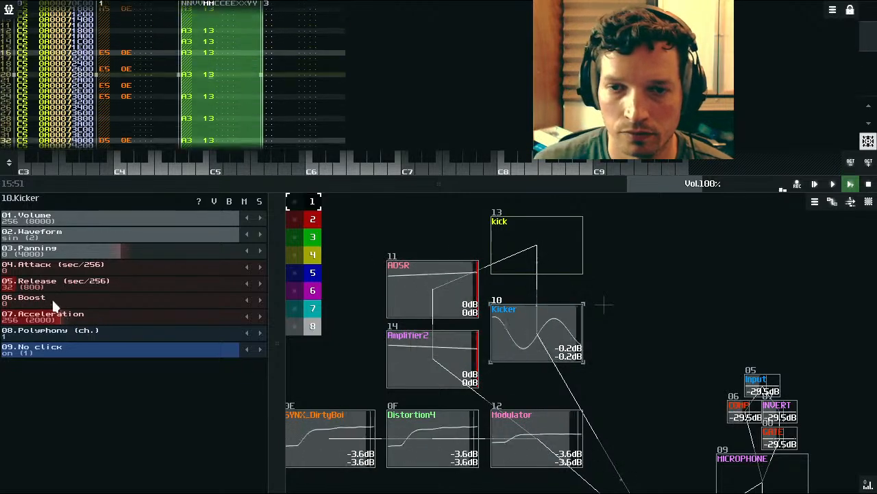
drag(50, 292, 219, 315)
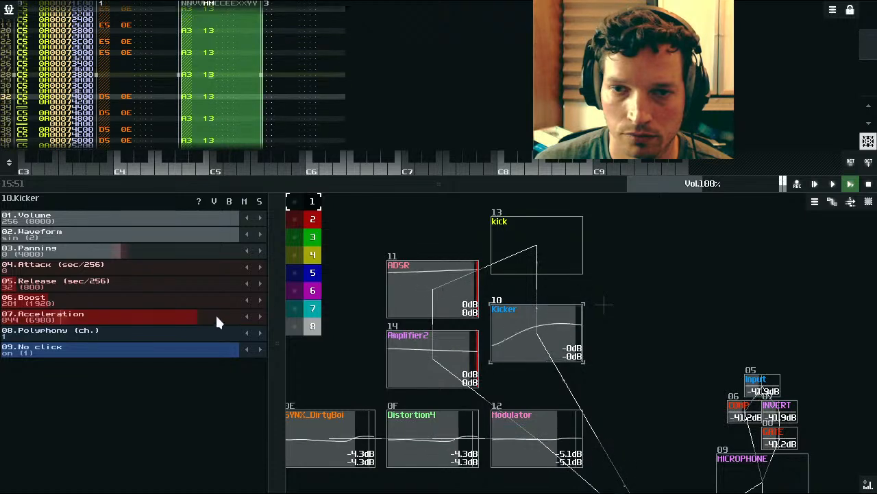
drag(53, 282, 63, 282)
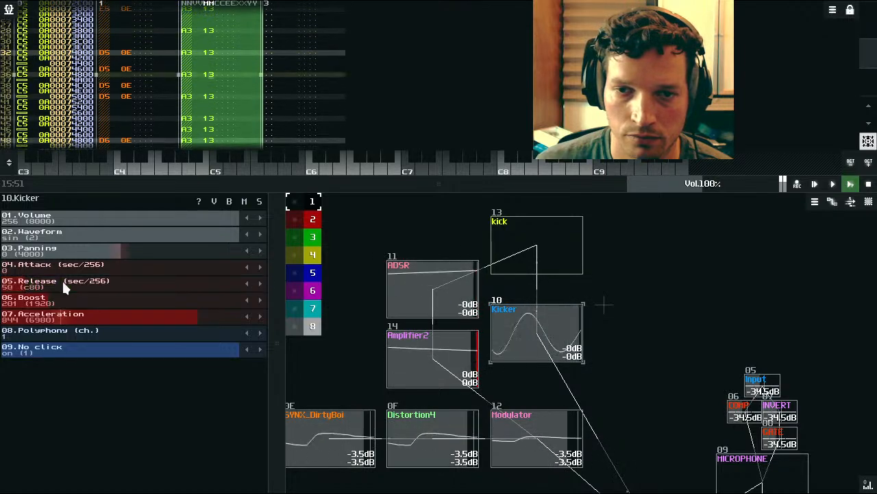
Step: Check the SIDECHAIN compressor's settings and lower the MASTER amplifier's Volume to 200
drag(609, 374, 507, 259)
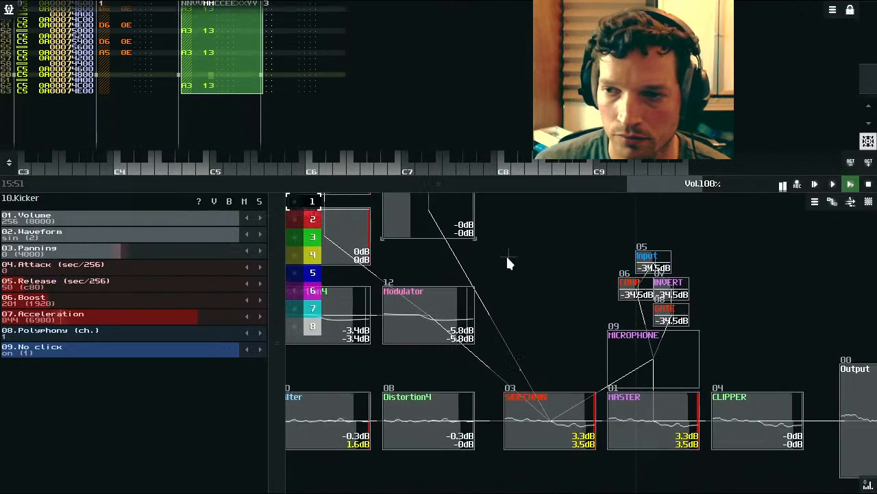
click(558, 413)
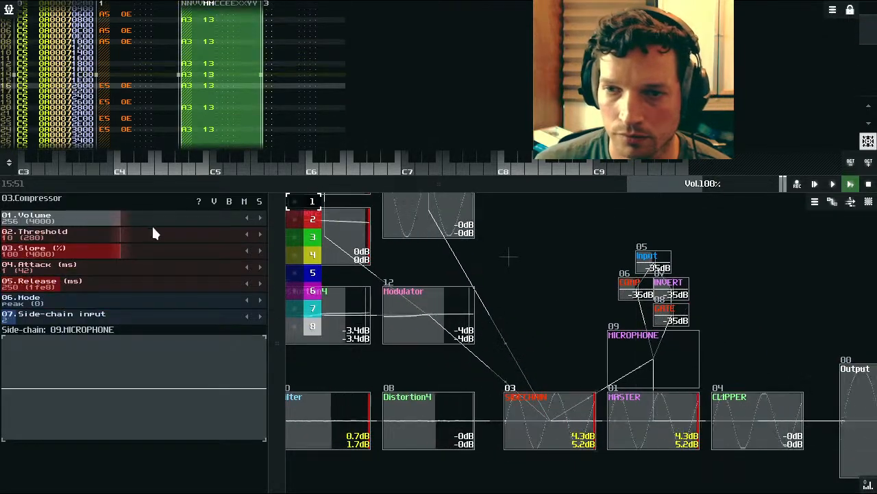
click(609, 420)
scroll(78, 217, down, 4)
scroll(77, 215, down, 2)
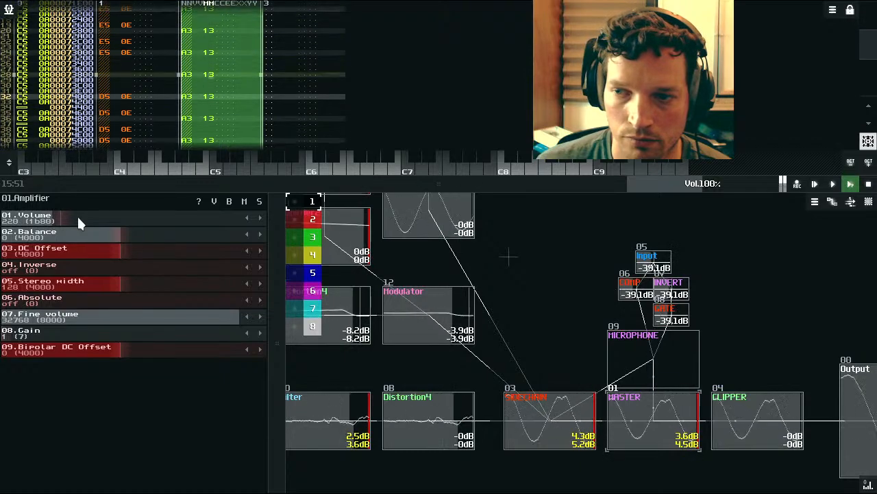
scroll(77, 214, down, 3)
scroll(76, 215, down, 1)
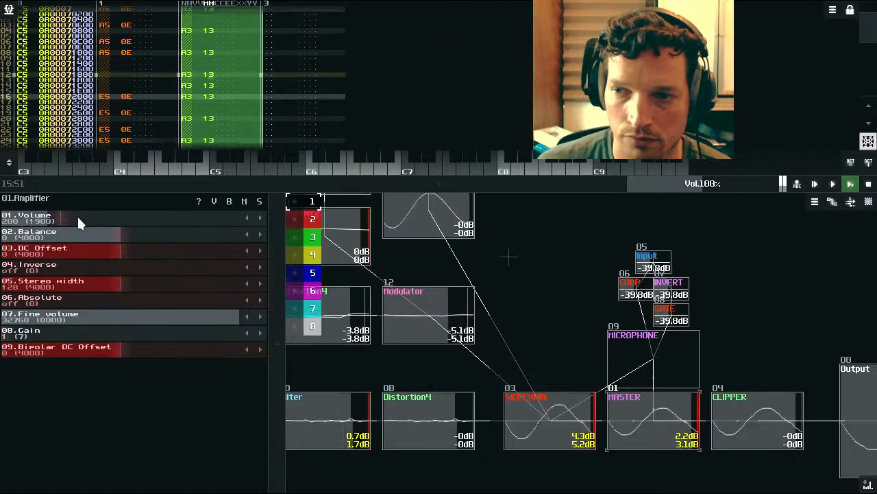
Step: Set SYNX_DirtyBoi's Volume to 171, Body Decay to 592 ms and Body Square to 84
drag(530, 326, 744, 351)
click(452, 356)
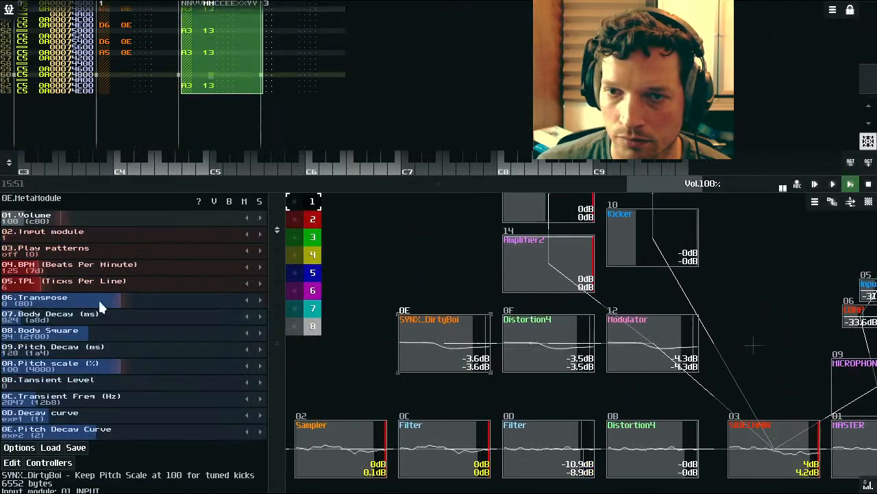
mouse_move(71, 211)
mouse_down()
mouse_move(99, 215)
mouse_move(88, 215)
mouse_up()
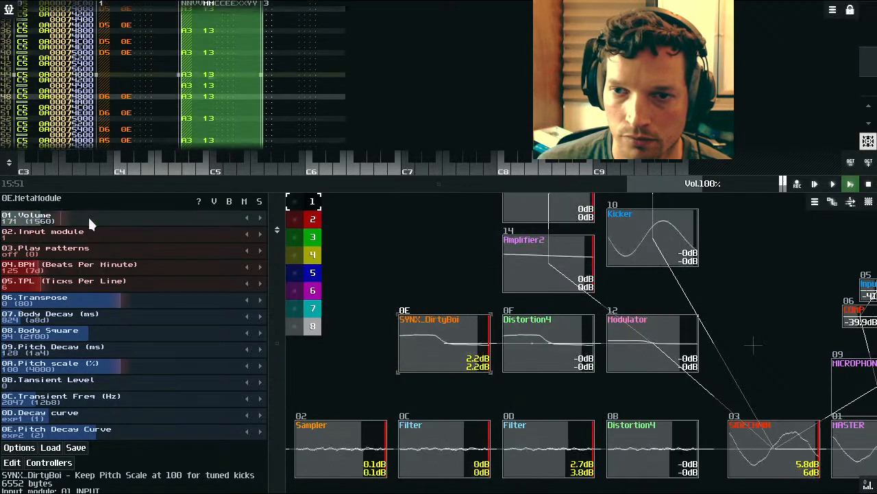
drag(137, 317, 70, 336)
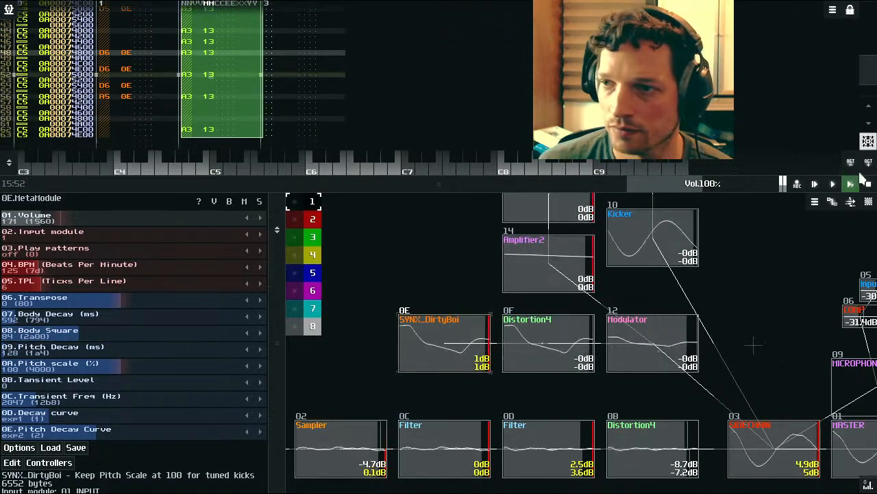
Step: Stop playback, clear the selection on the kick track, and select all lines of the pattern's first track
click(868, 184)
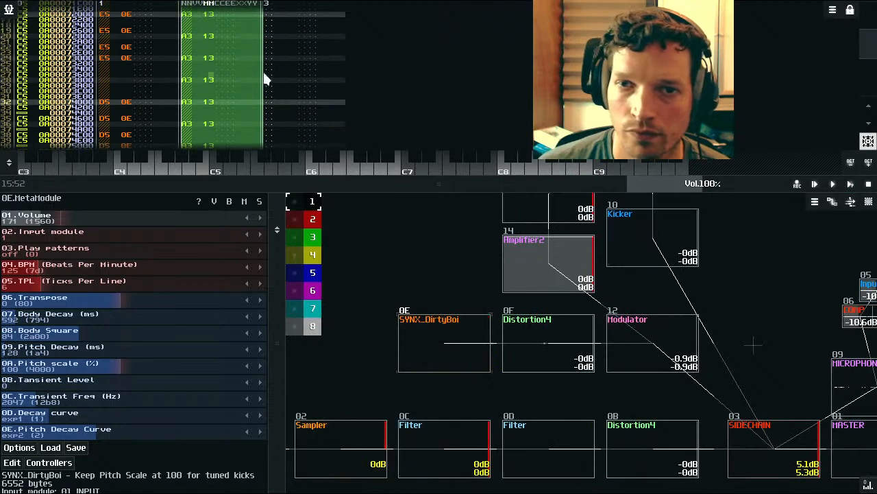
key(space)
drag(107, 60, 196, 127)
click(189, 128)
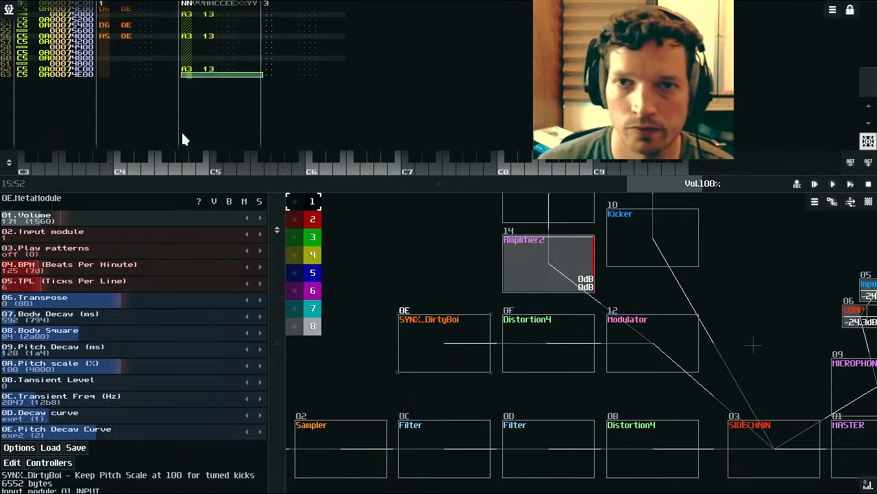
scroll(56, 124, up, 7)
scroll(43, 109, up, 14)
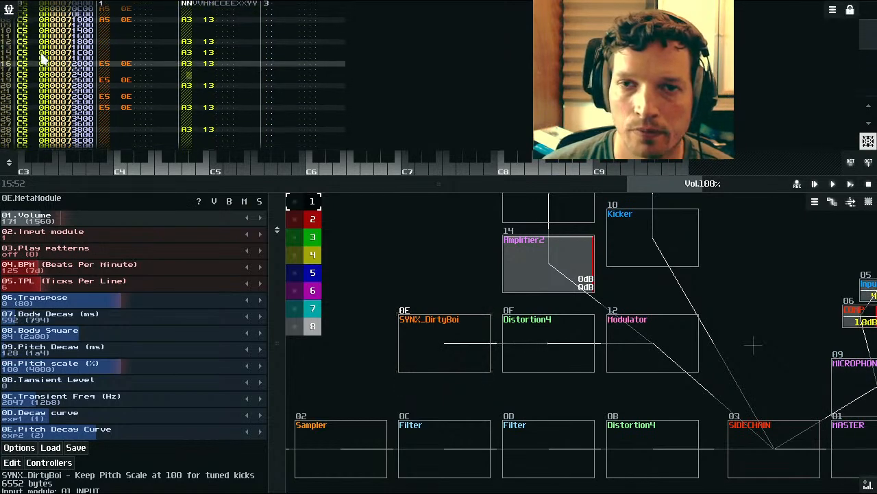
click(28, 37)
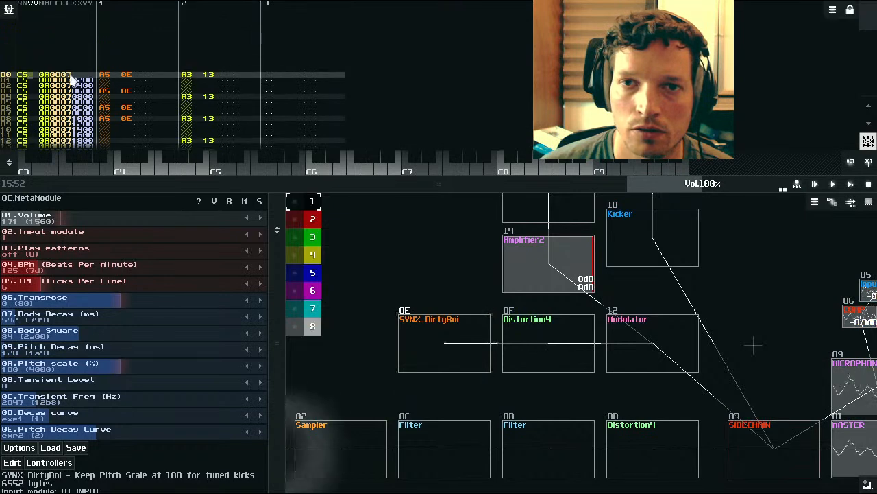
mouse_move(24, 77)
mouse_down()
mouse_move(46, 120)
mouse_move(32, 245)
mouse_move(29, 88)
mouse_up()
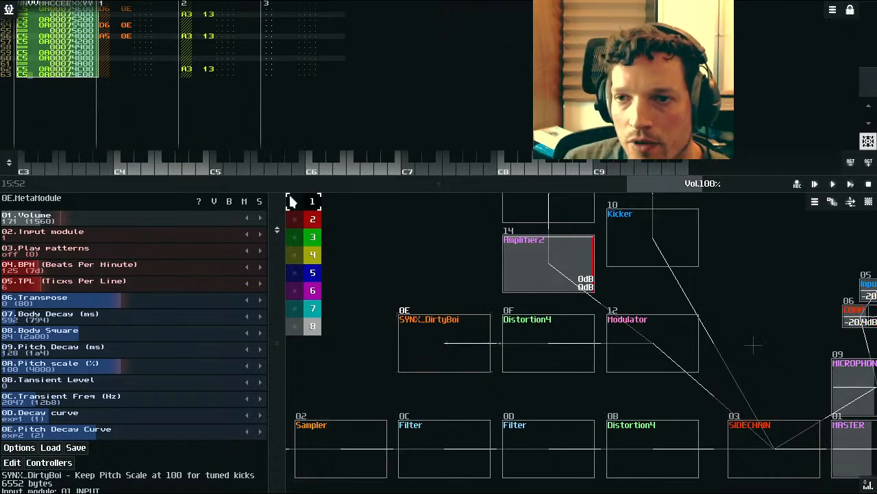
Step: Enlarge the pattern editor and apply a linear VV envelope to the selected track with the Interpolator, from 32768 to 3989, repeated 16 times
drag(276, 184, 301, 377)
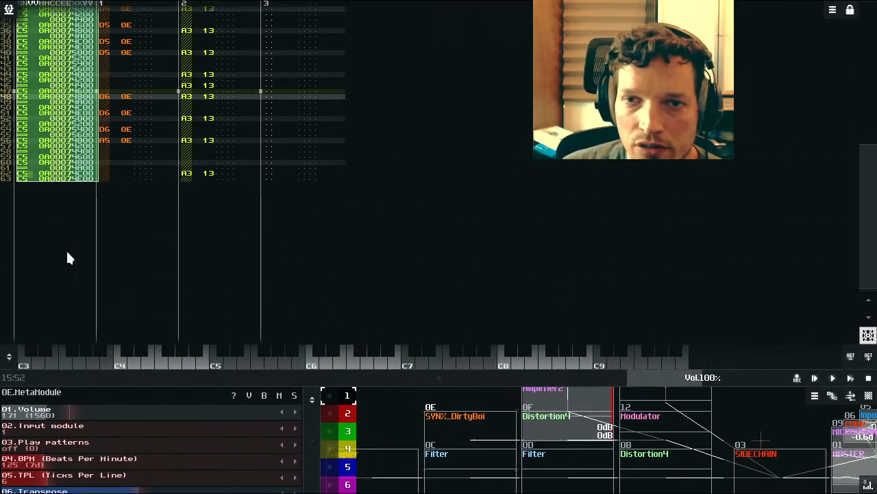
scroll(63, 190, up, 10)
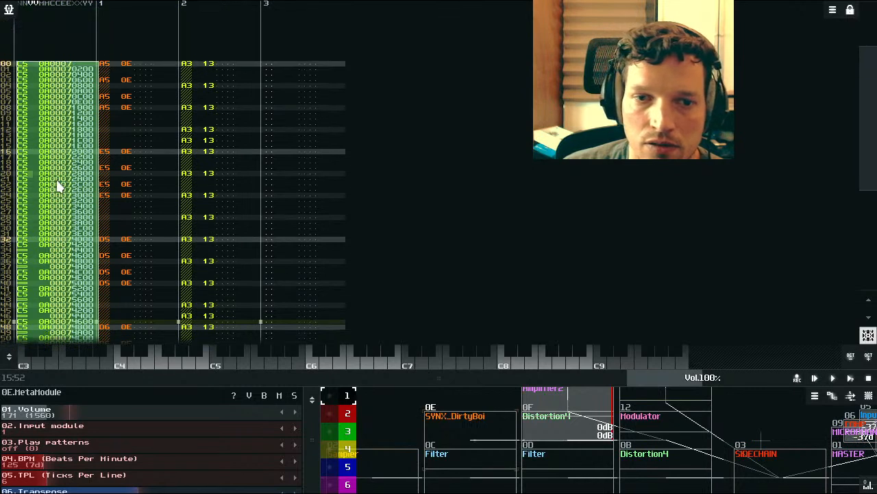
right_click(30, 106)
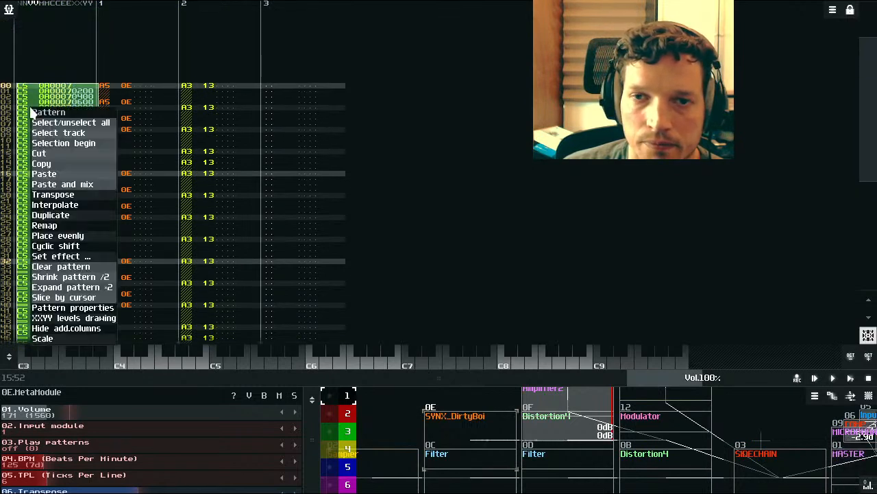
click(80, 207)
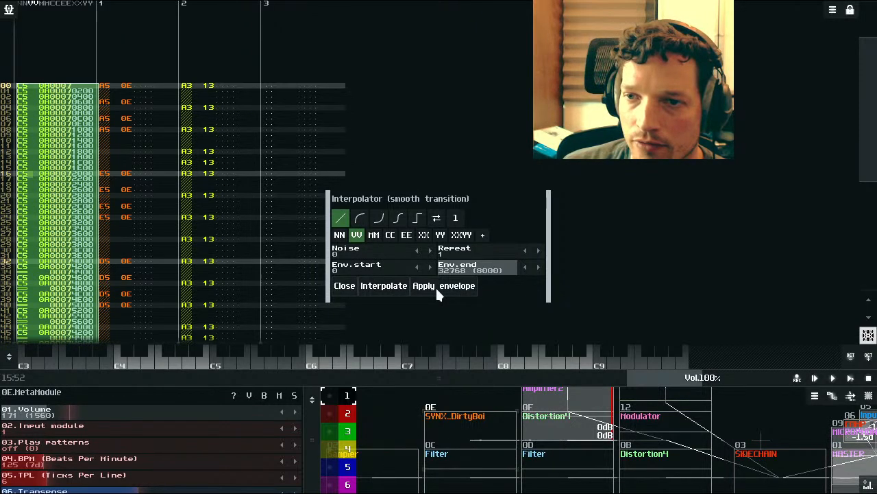
drag(361, 265, 547, 293)
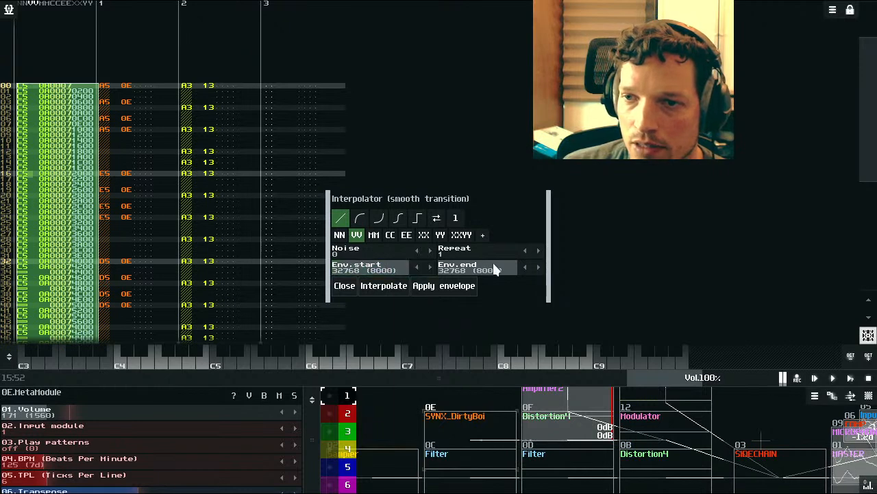
drag(502, 266, 461, 274)
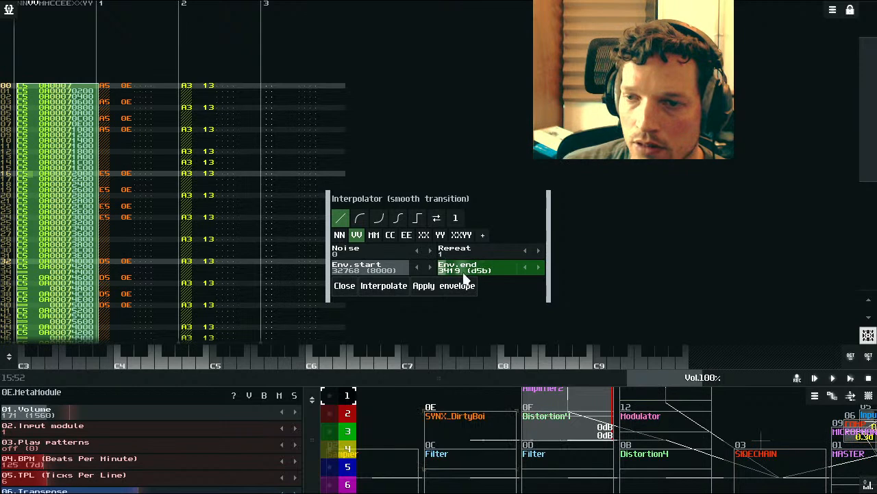
click(454, 286)
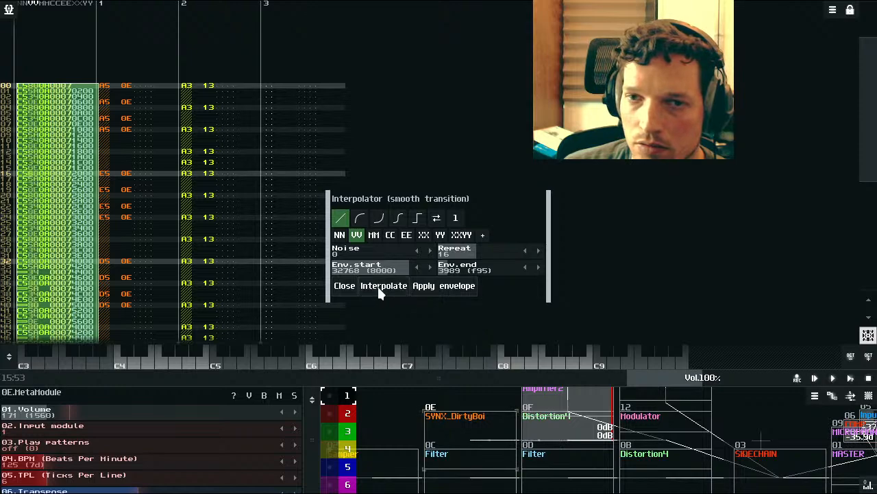
Step: Play the song and reapply the first track's velocity envelope with its end value set to 18805
click(850, 379)
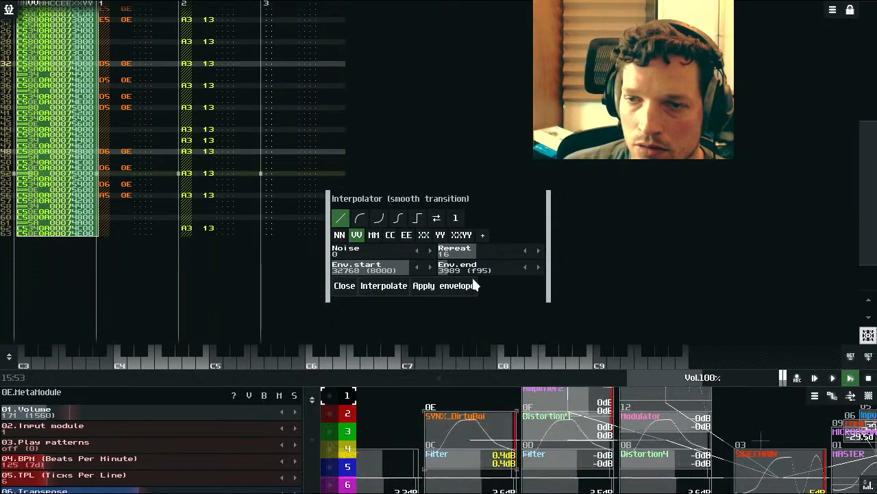
drag(460, 277, 489, 271)
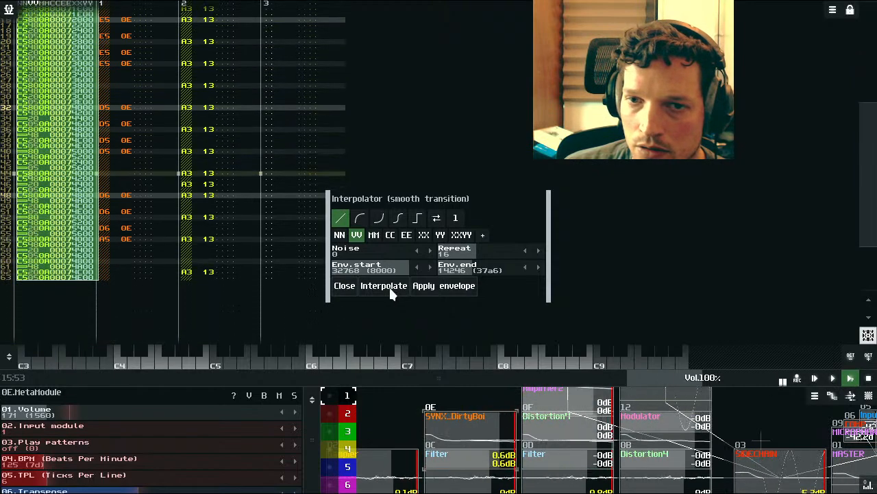
drag(467, 271, 476, 272)
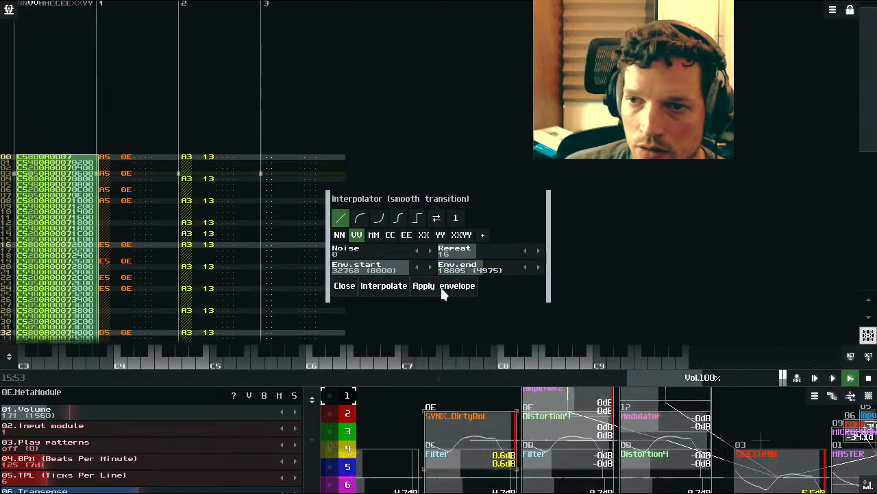
click(443, 285)
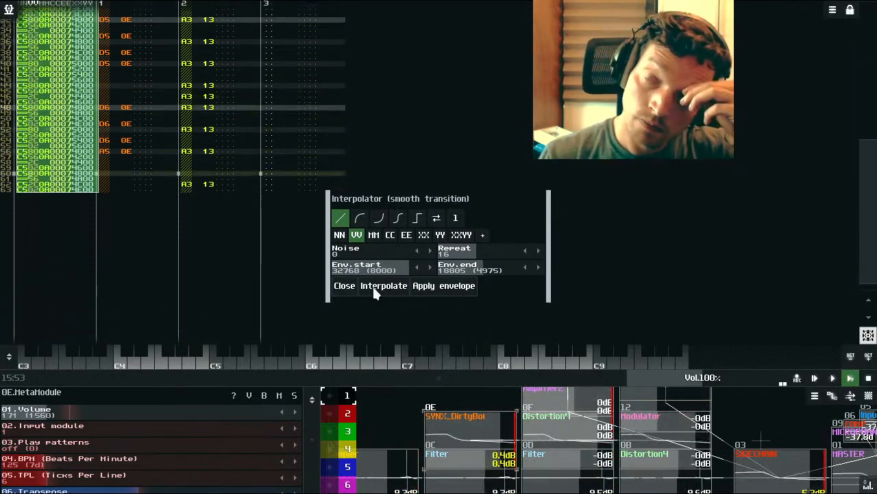
Step: Raise the VV envelope's end value to 26783, then to 32768, applying it to the first track's velocities
drag(466, 269, 484, 272)
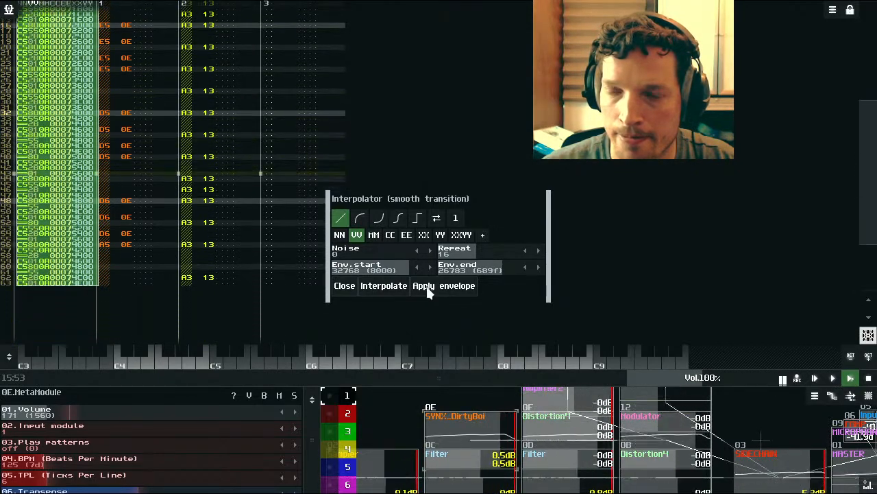
drag(468, 271, 524, 275)
click(423, 286)
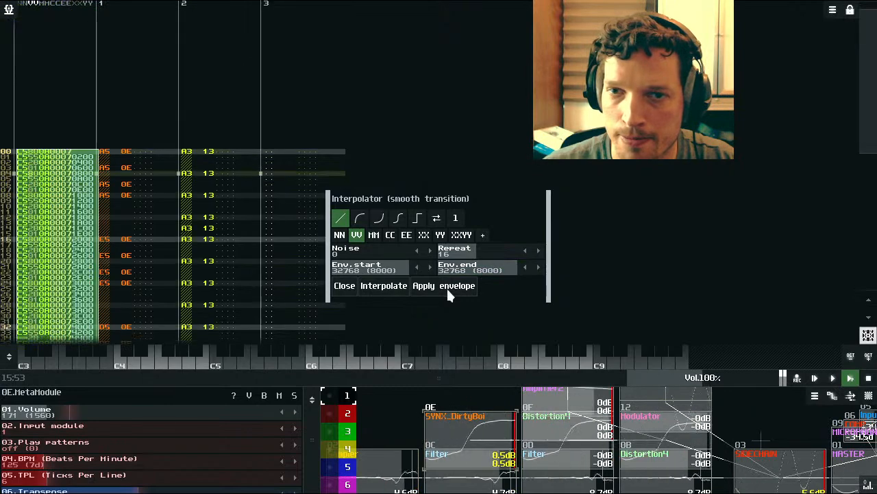
click(449, 286)
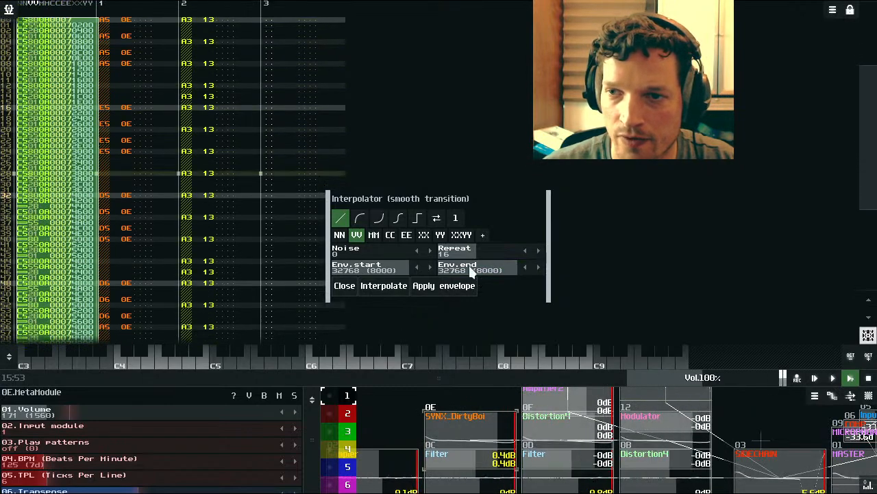
Step: Set the Interpolator's repeat to 1 and interpolate the first track's velocities with noise of 30134, then 27208
double_click(475, 254)
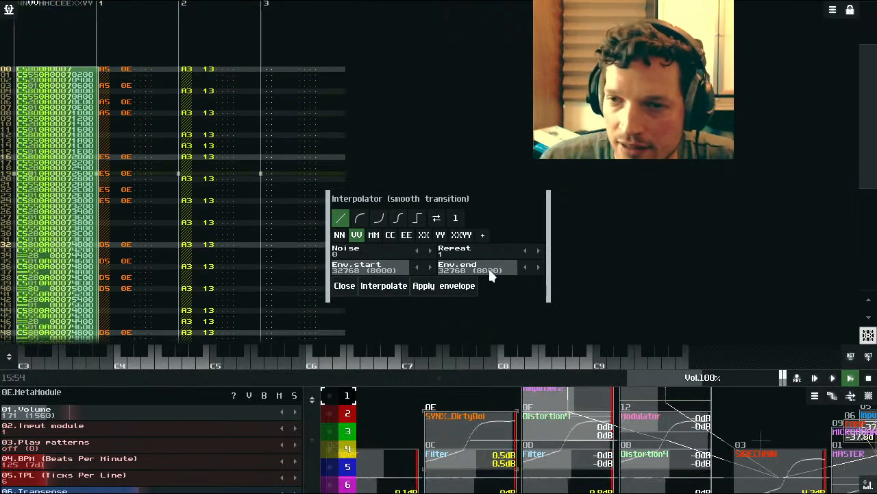
drag(357, 251, 508, 258)
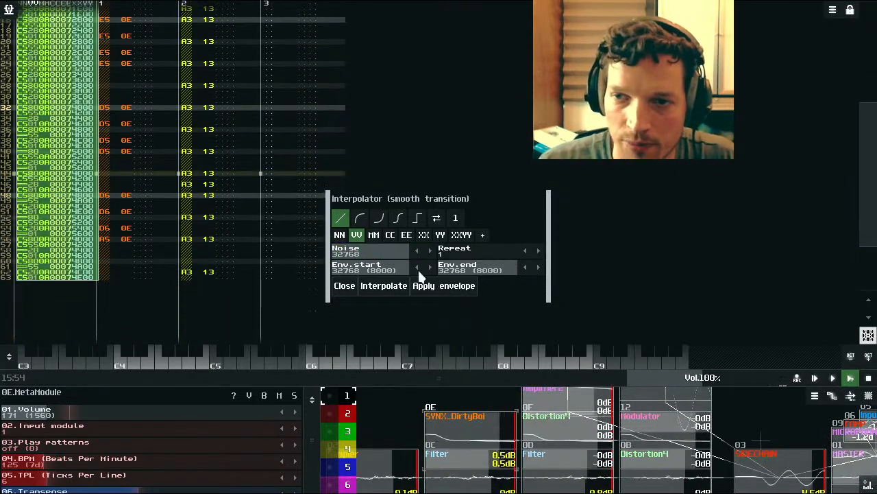
drag(372, 254, 384, 257)
click(389, 287)
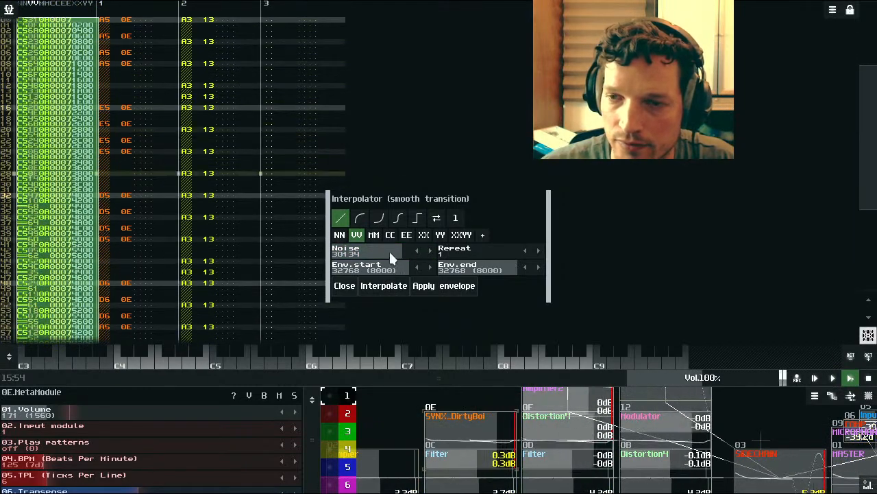
drag(391, 255, 383, 248)
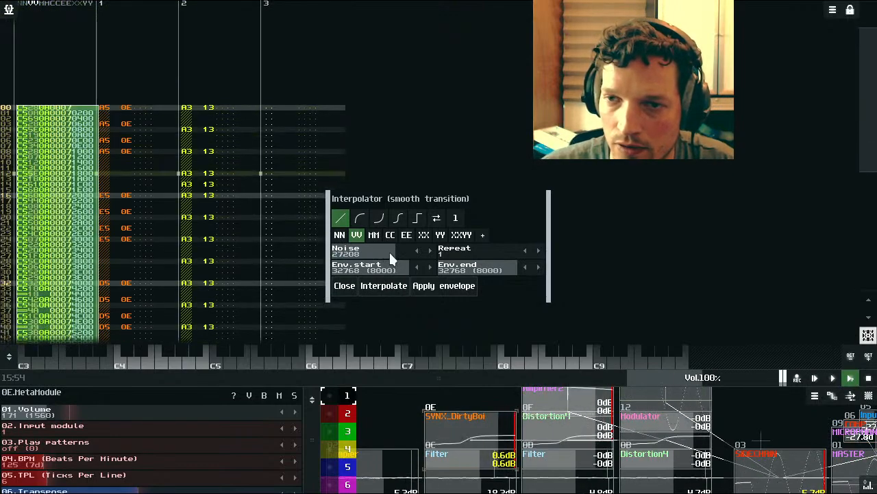
Step: Set the repeat to 16 and interpolate the first track's velocities again with noise of 23697
drag(475, 252, 482, 252)
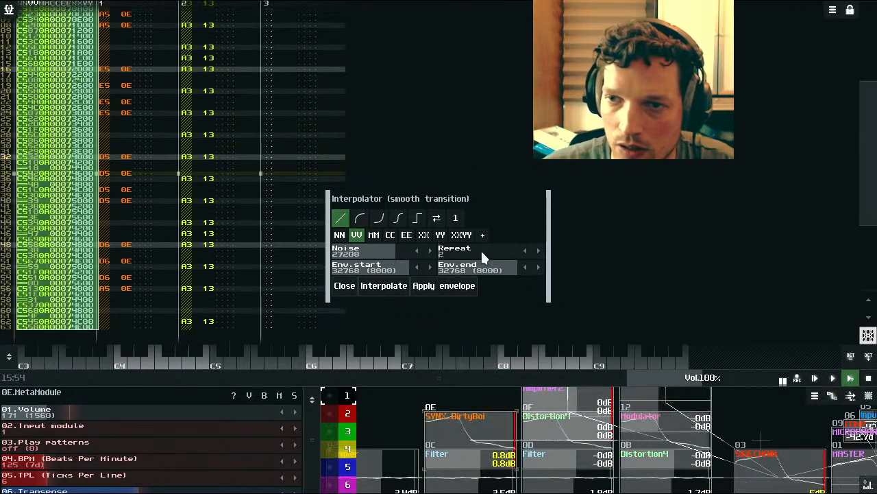
scroll(481, 253, up, 8)
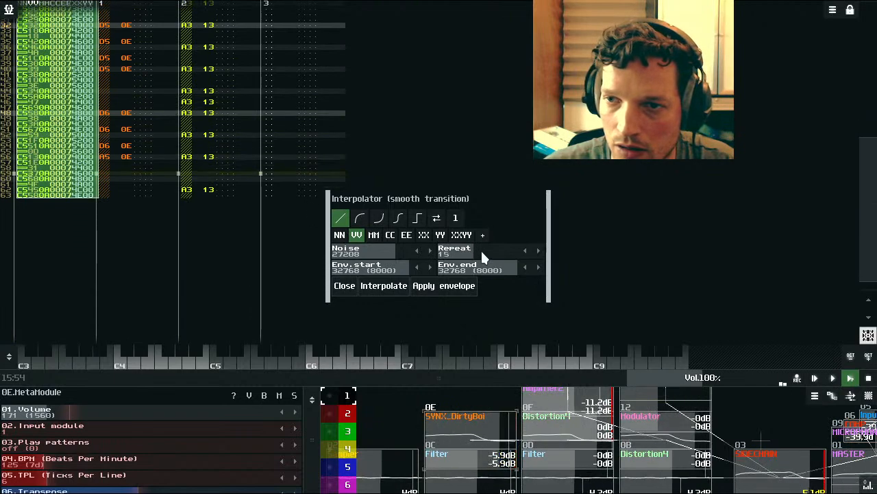
scroll(481, 249, up, 1)
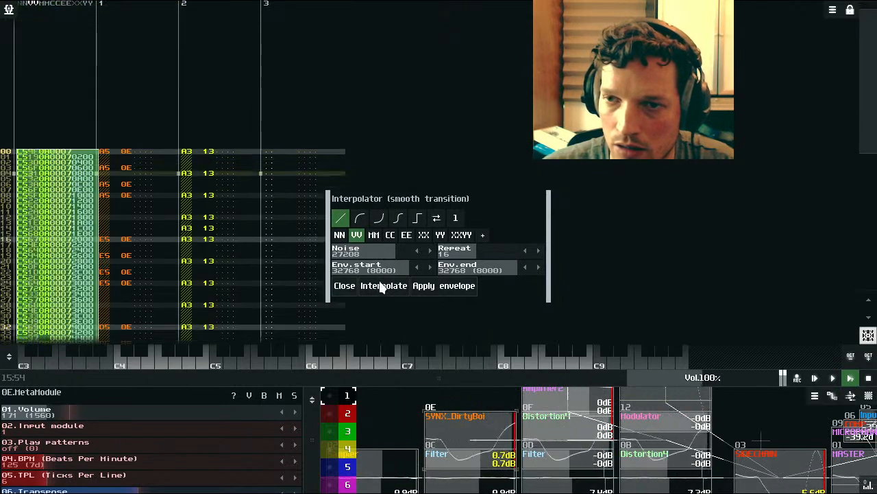
click(384, 251)
click(388, 288)
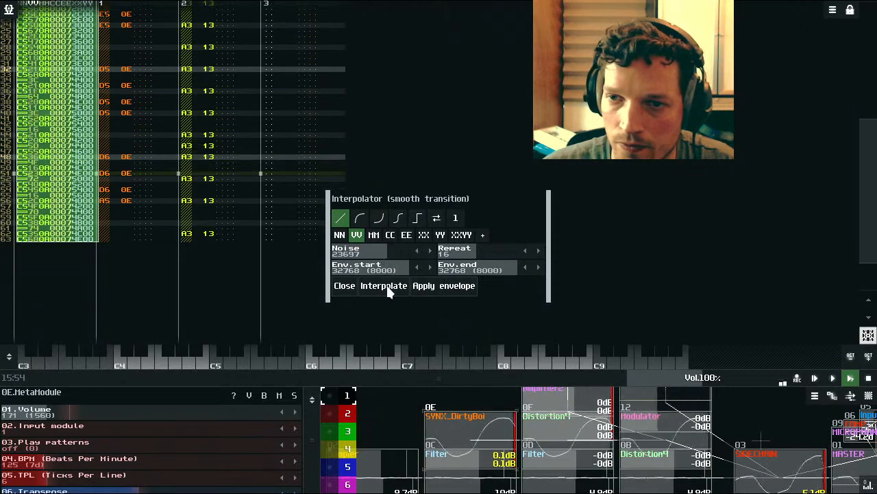
Step: Interpolate the velocities with the envelope end at 9972, reduce the noise to 14627, and close the Interpolator
drag(509, 272, 466, 272)
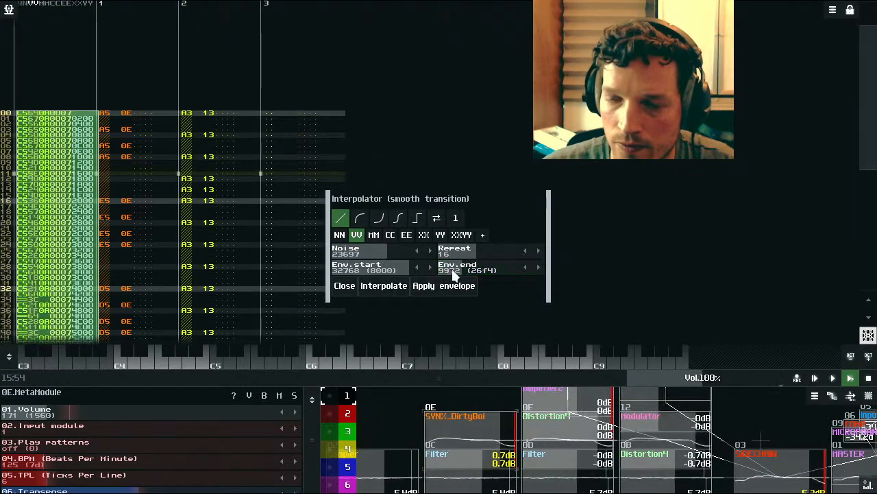
click(386, 287)
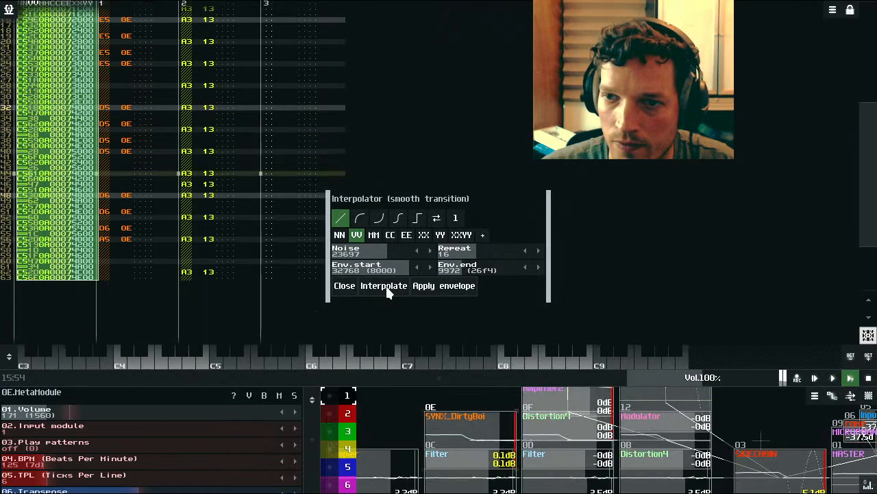
click(384, 255)
drag(384, 255, 366, 254)
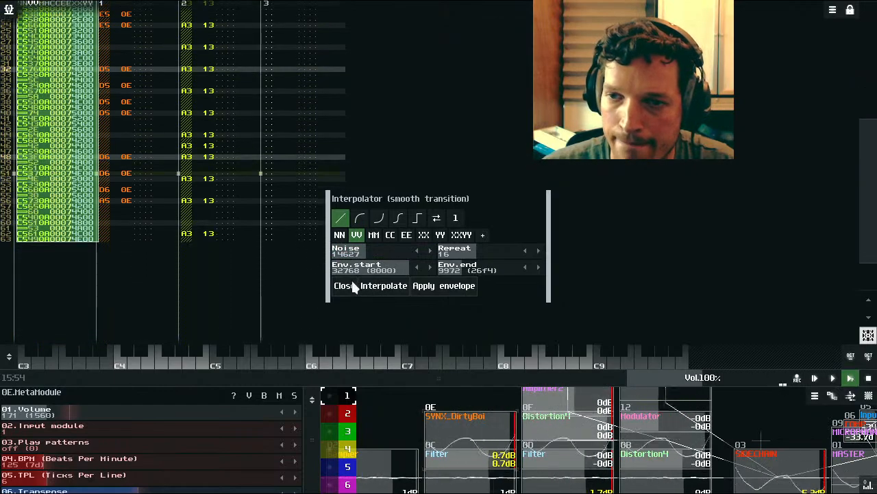
click(350, 285)
Step: Shrink the pattern editor and insert an Amplifier between the Sampler and the first Filter, with its Volume at 458
drag(485, 379, 462, 135)
drag(467, 368, 648, 284)
drag(586, 305, 441, 302)
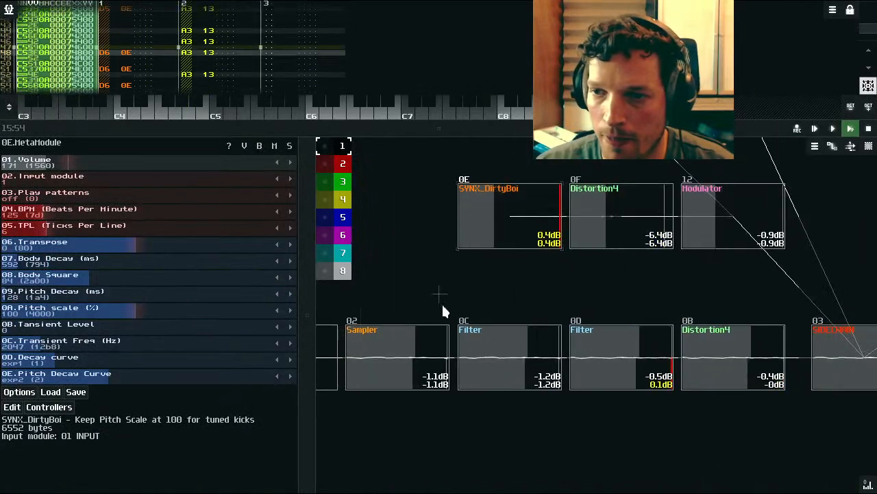
double_click(469, 437)
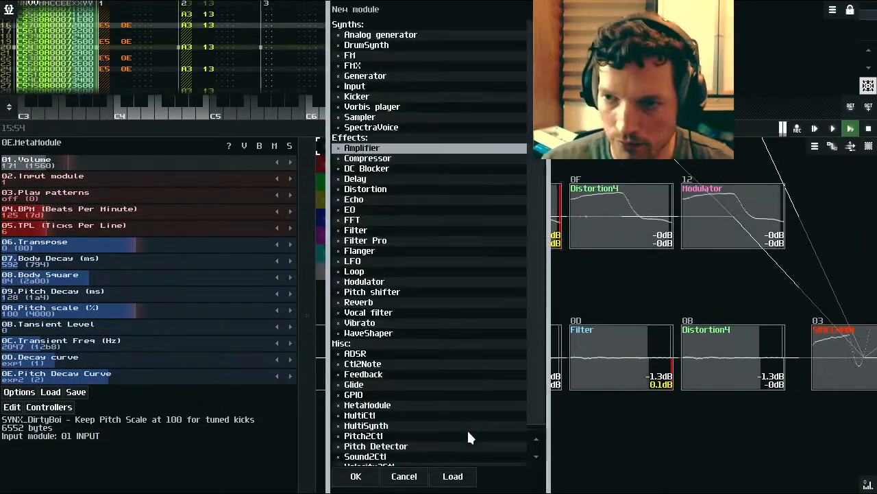
double_click(370, 148)
drag(413, 370, 490, 336)
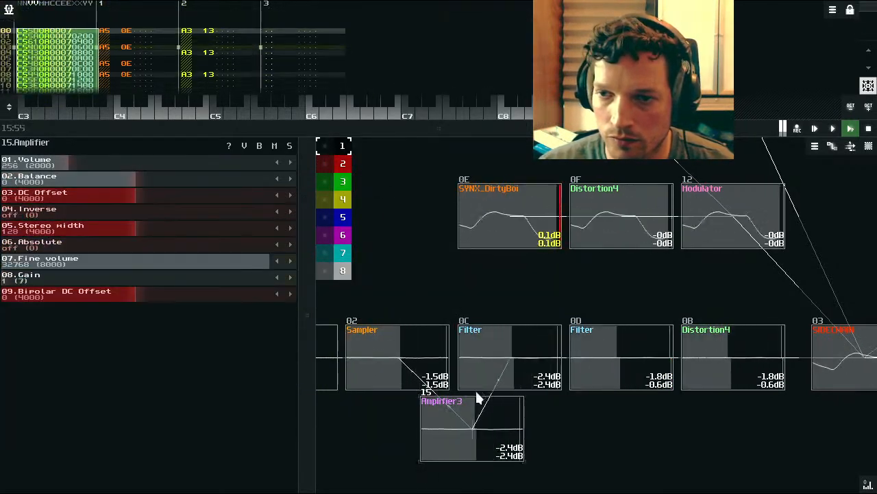
drag(79, 168, 128, 166)
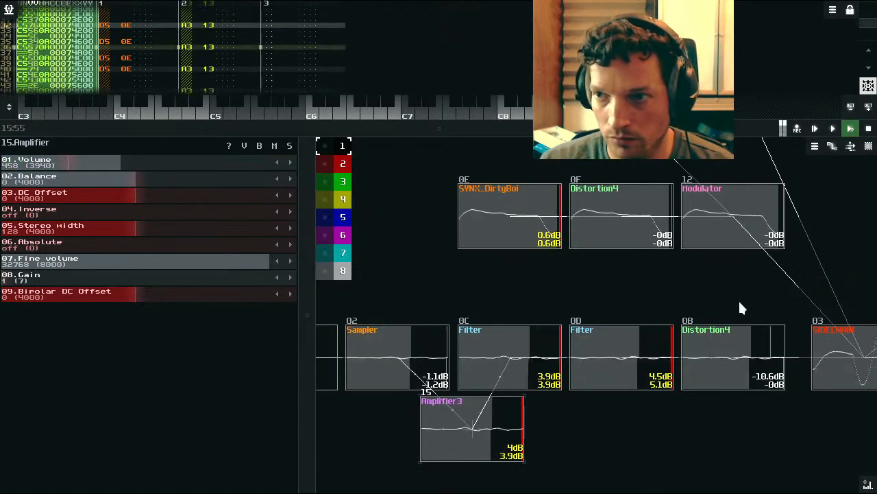
Step: Stop playback and line up the Kicker beside Amplifier2 and the kick MultiSynth beside the ADSR
drag(714, 288, 629, 473)
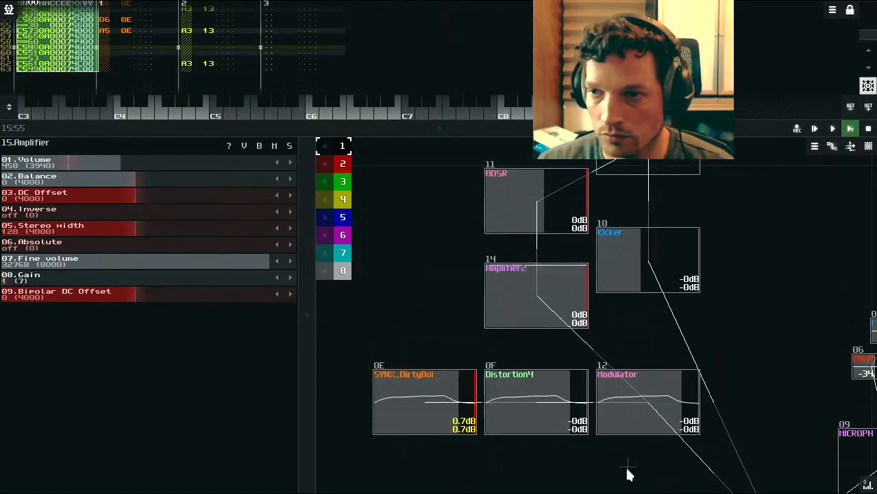
mouse_move(747, 261)
mouse_down()
mouse_move(746, 339)
mouse_move(738, 272)
mouse_up()
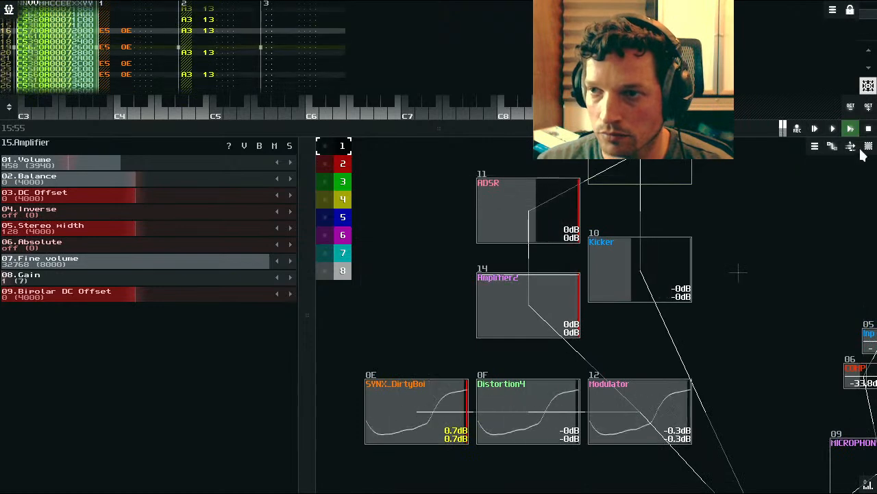
click(868, 130)
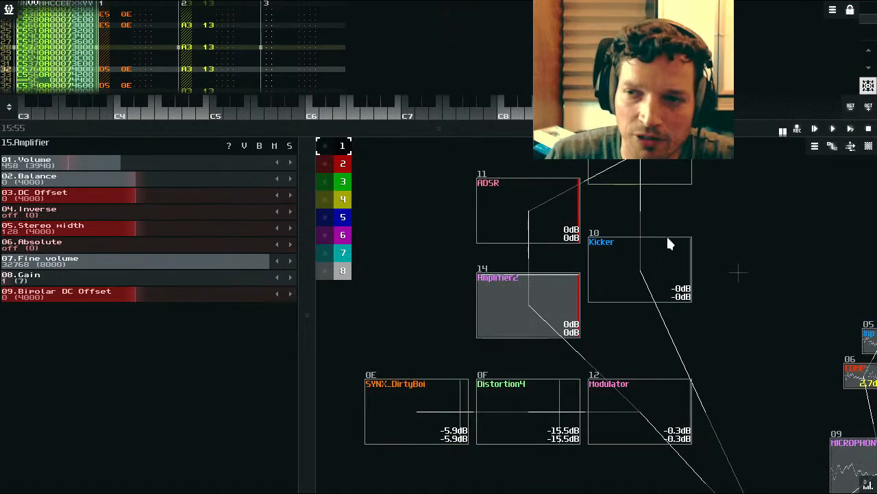
drag(639, 260, 639, 296)
drag(643, 162, 647, 232)
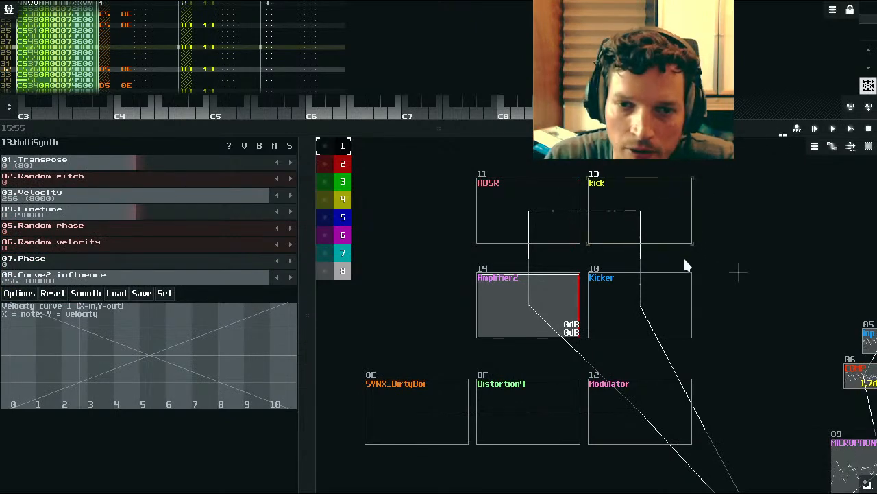
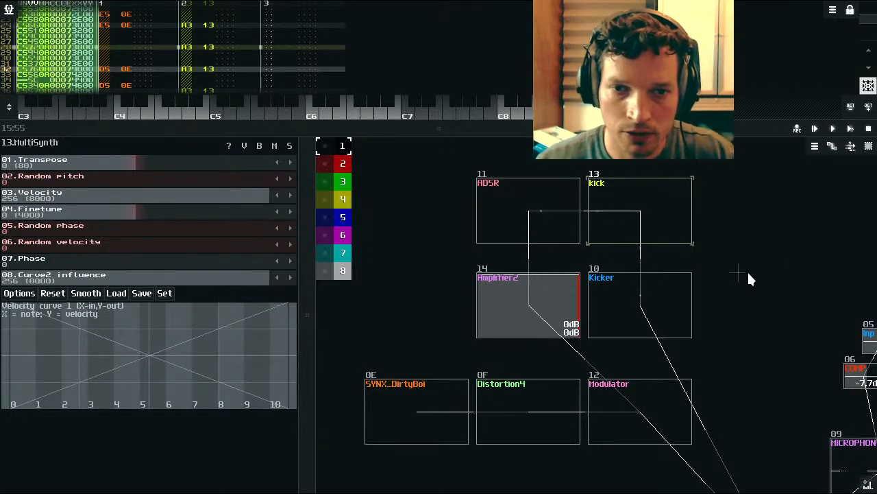
Step: Move the ADSR up to leave room above Amplifier2, playing the song briefly in between
click(556, 333)
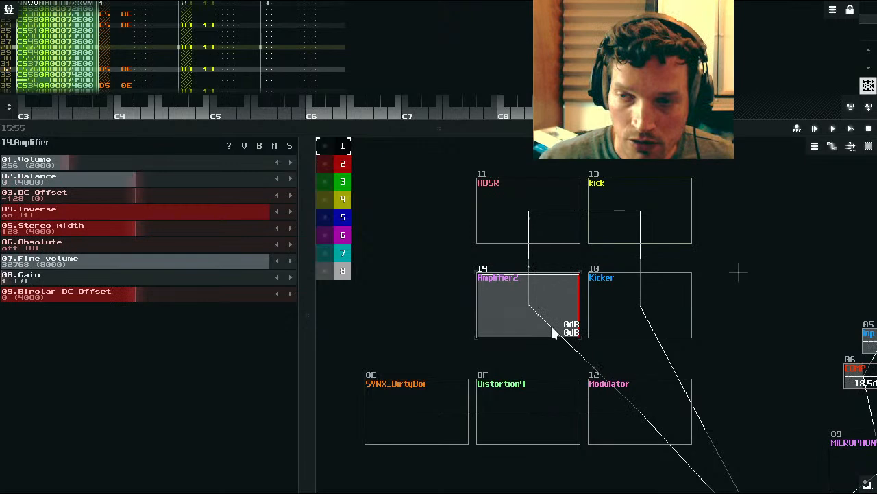
drag(531, 227, 531, 202)
click(529, 295)
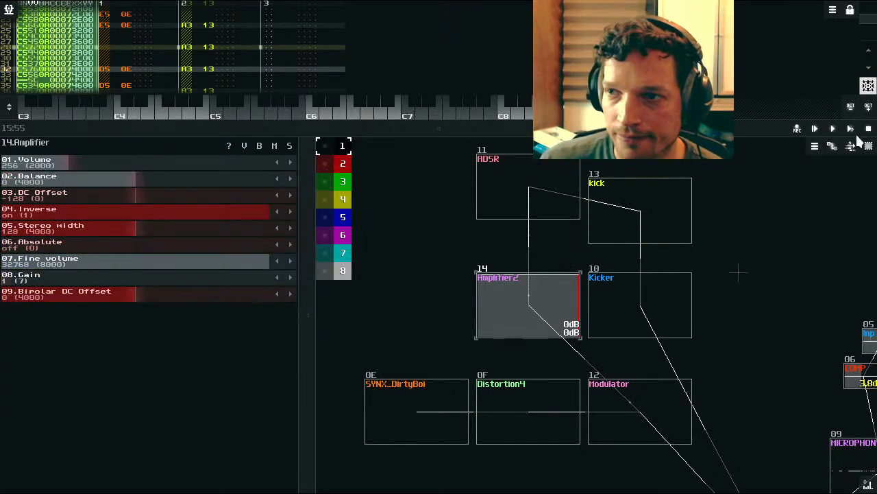
click(851, 129)
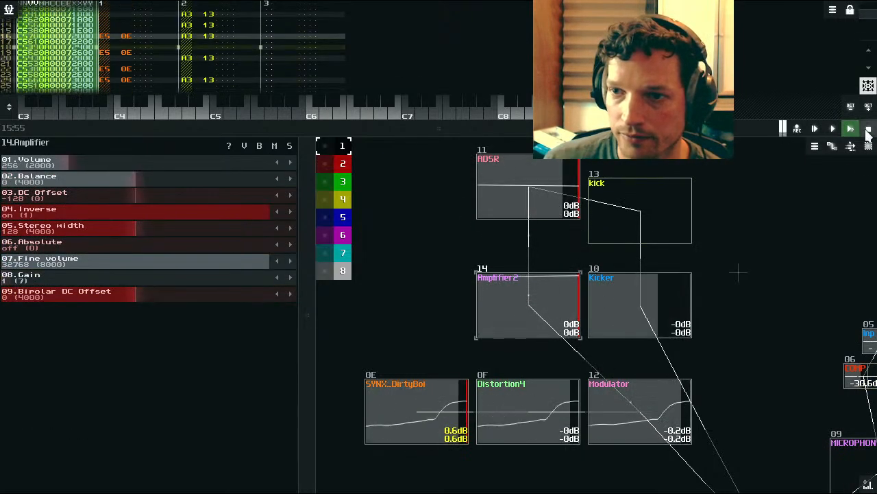
drag(532, 193, 532, 169)
click(529, 306)
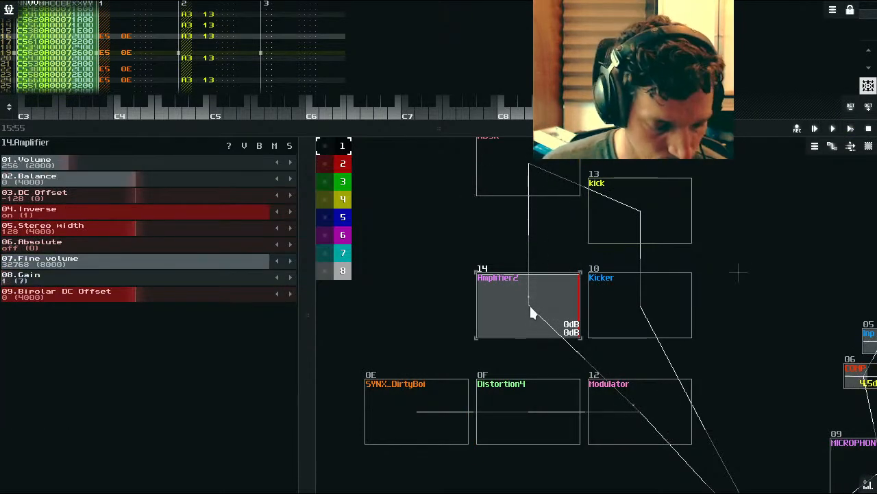
Step: Duplicate Amplifier2, place the copy between the ADSR and the original, and route the ADSR through it
key(ctrl+c)
key(ctrl+v)
drag(729, 276, 518, 242)
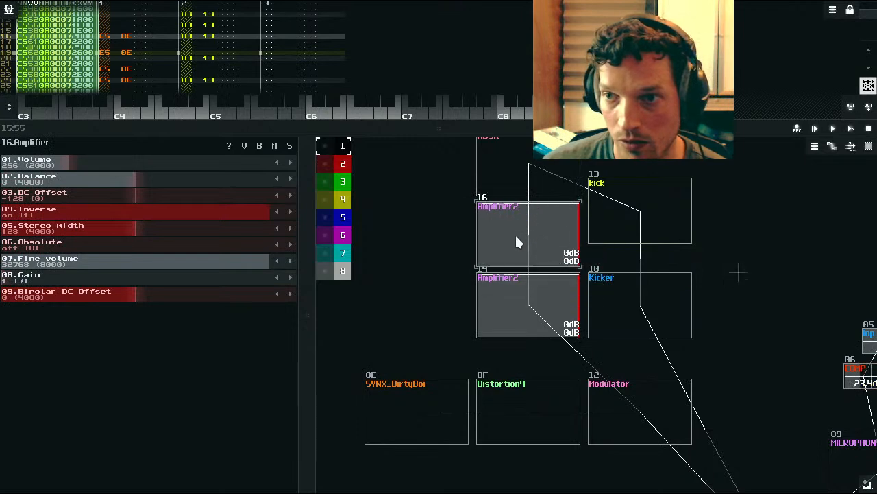
mouse_move(526, 176)
mouse_down()
mouse_move(531, 304)
mouse_move(515, 166)
mouse_up()
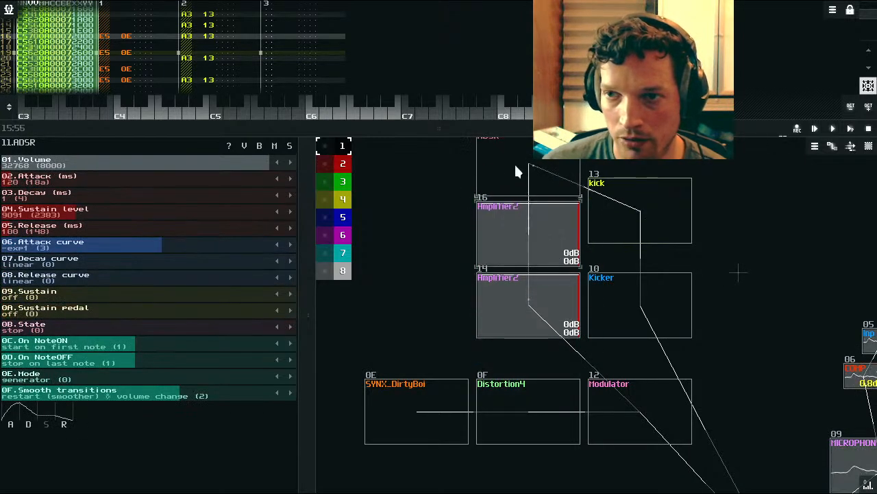
drag(522, 167, 521, 288)
click(521, 243)
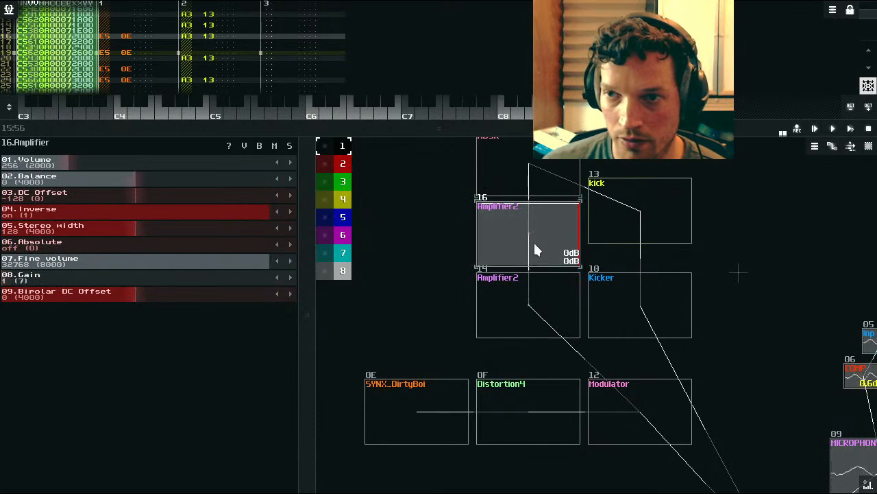
Step: Reset the copied Amplifier2's DC Offset to 0
right_click(135, 199)
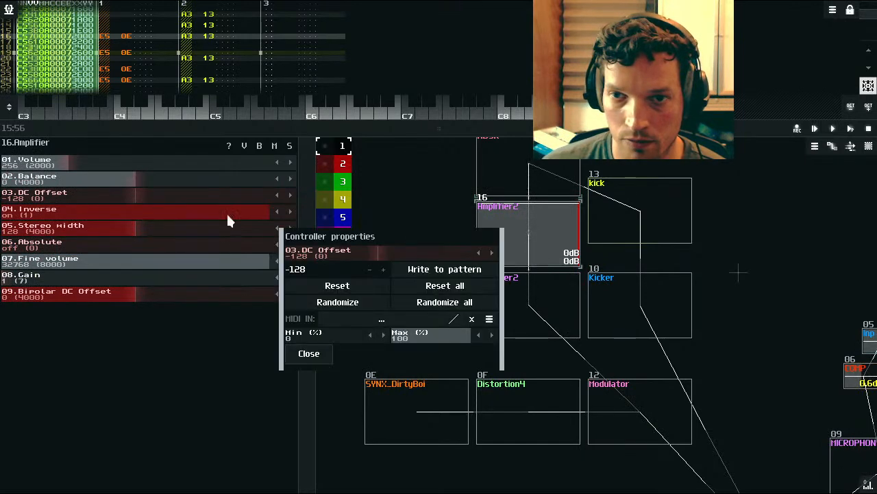
click(309, 287)
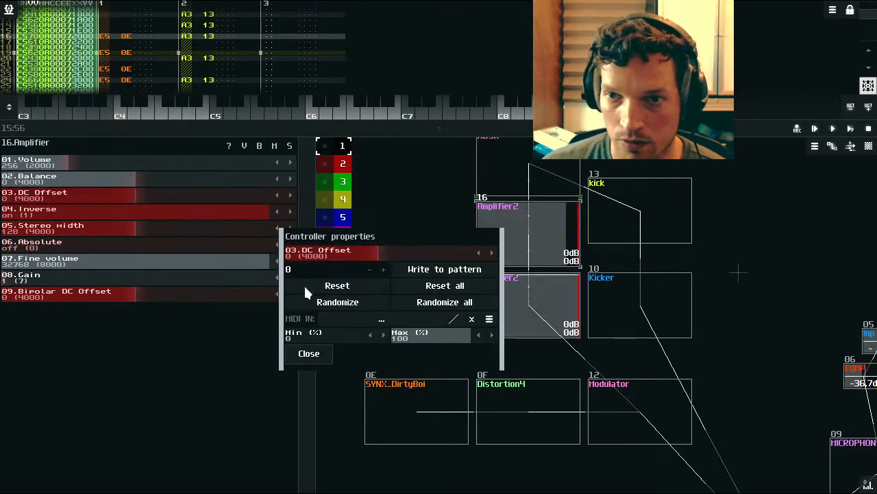
click(309, 353)
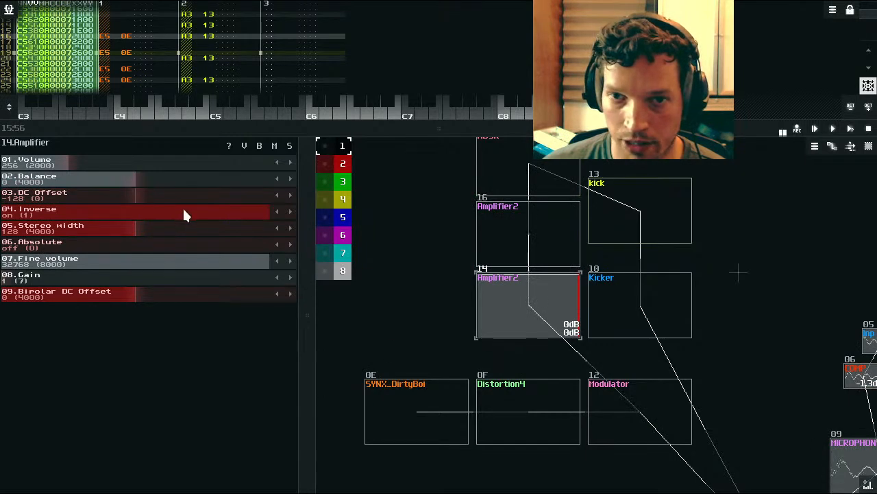
Step: Turn off Inverse on the original Amplifier2
right_click(176, 214)
click(321, 352)
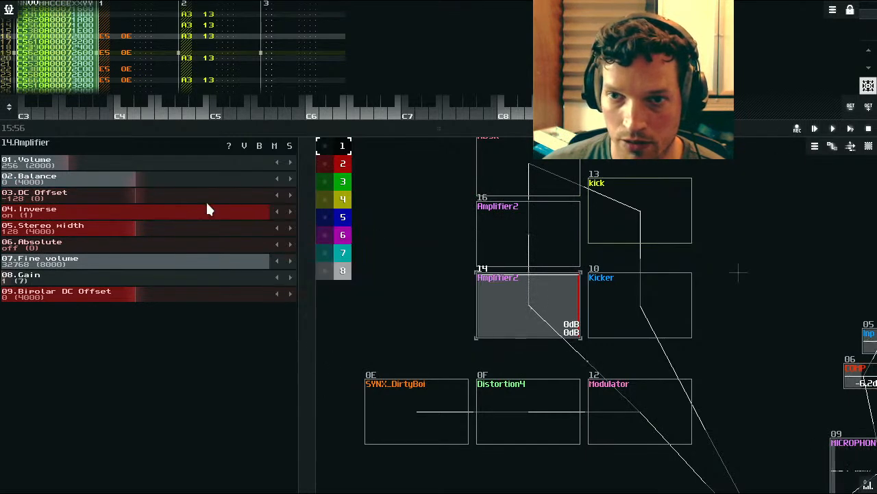
click(228, 214)
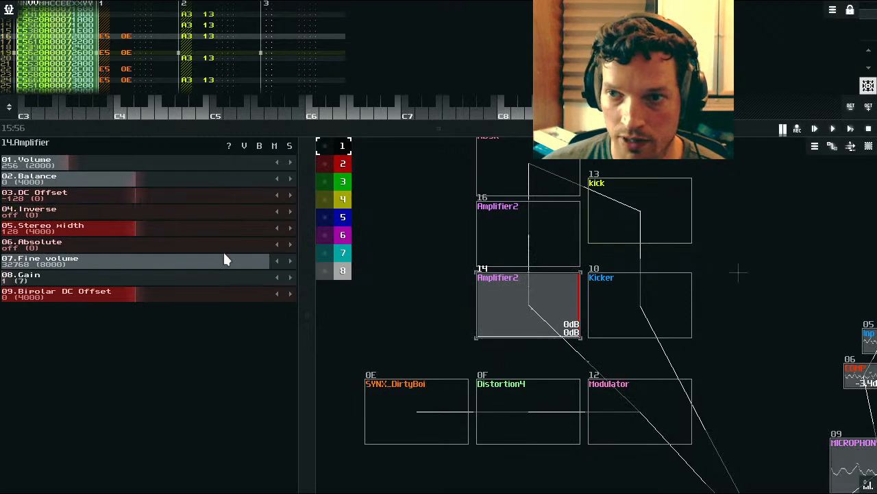
Step: Play the song while trying a DC Offset of -44 on the original Amplifier2, and return it to -128
click(849, 130)
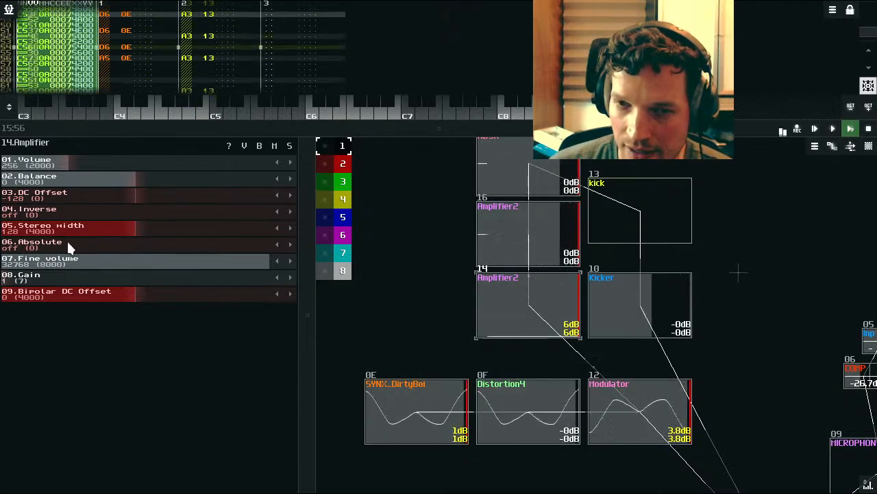
drag(68, 199, 112, 203)
drag(152, 205, 144, 207)
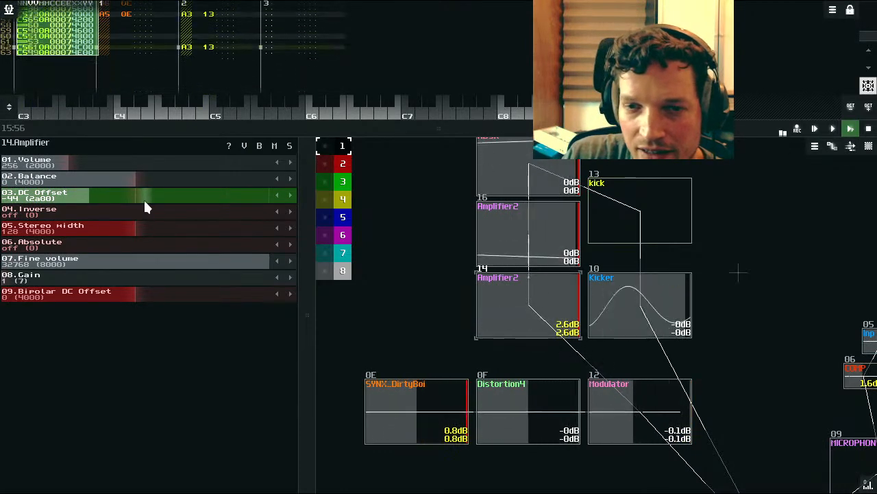
drag(145, 208, 3, 206)
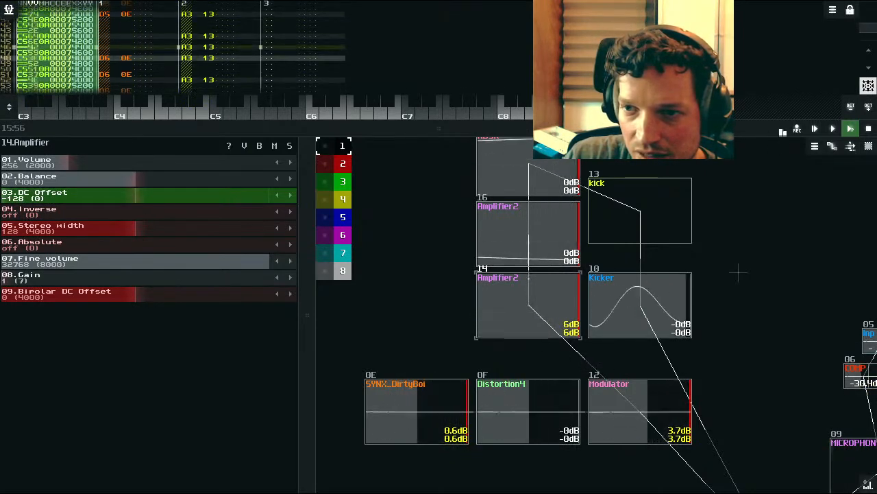
Step: Turn on Inverse on the copied Amplifier2 directly below the ADSR
click(505, 232)
click(134, 206)
click(137, 208)
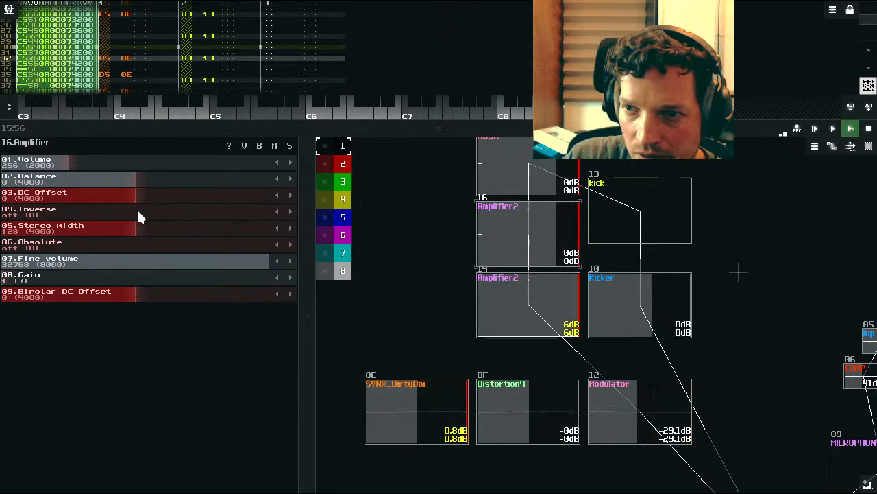
click(138, 212)
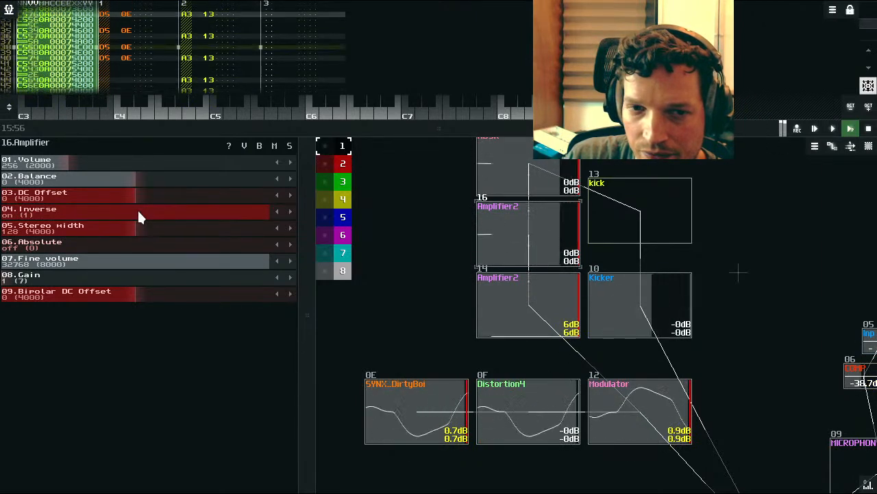
Step: Set the ADSR's Attack to 1 ms and its Decay to about 159 ms while the song plays
click(518, 172)
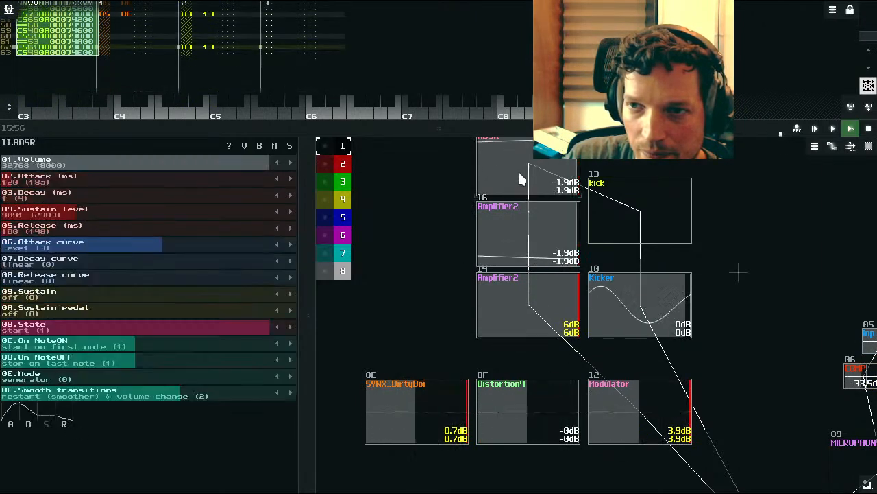
drag(605, 246, 606, 334)
drag(627, 289, 627, 194)
click(546, 269)
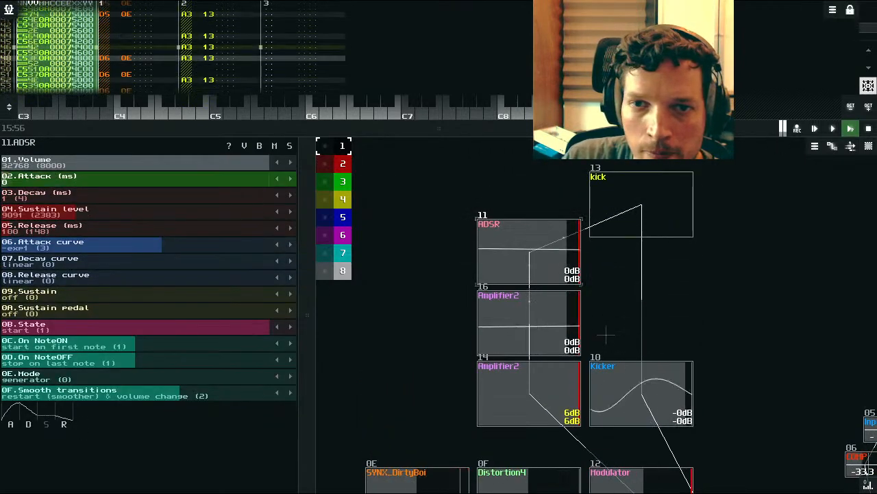
scroll(15, 193, up, 2)
scroll(11, 180, up, 1)
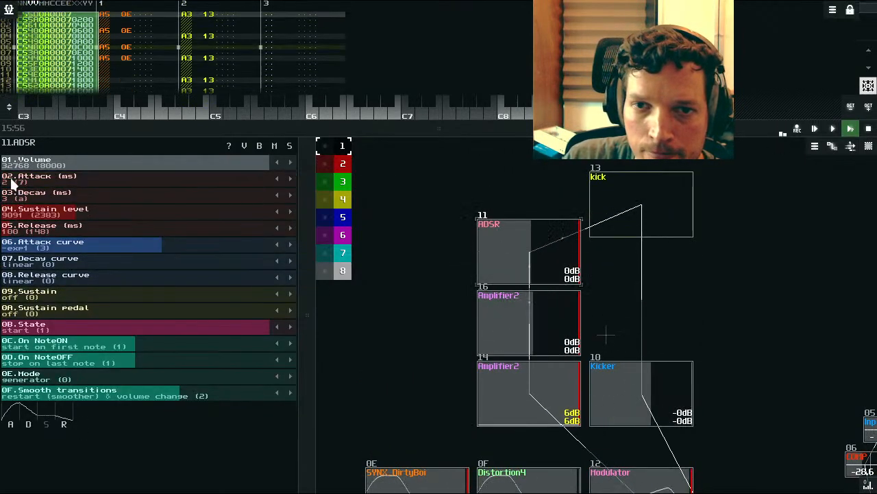
drag(13, 193, 434, 230)
Step: Set the original Amplifier2's DC Offset to 128
click(499, 399)
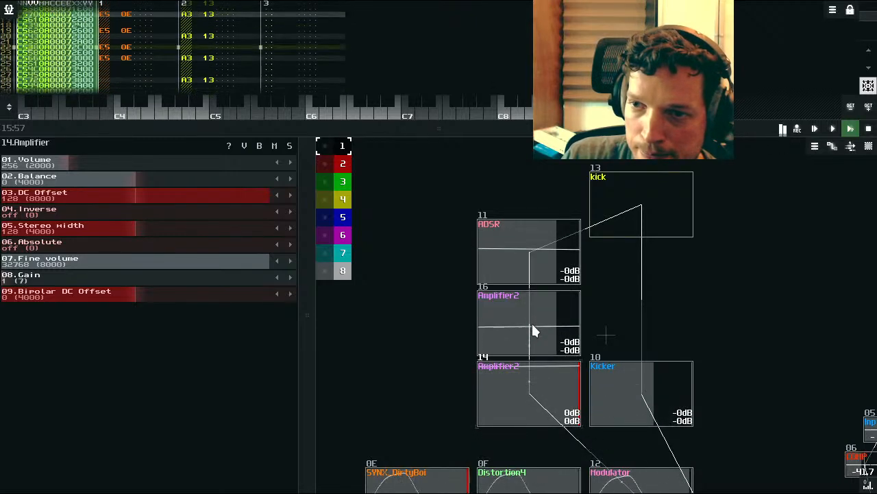
Step: Set the ADSR's Sustain level to 0 and its Decay to 180 ms
click(528, 276)
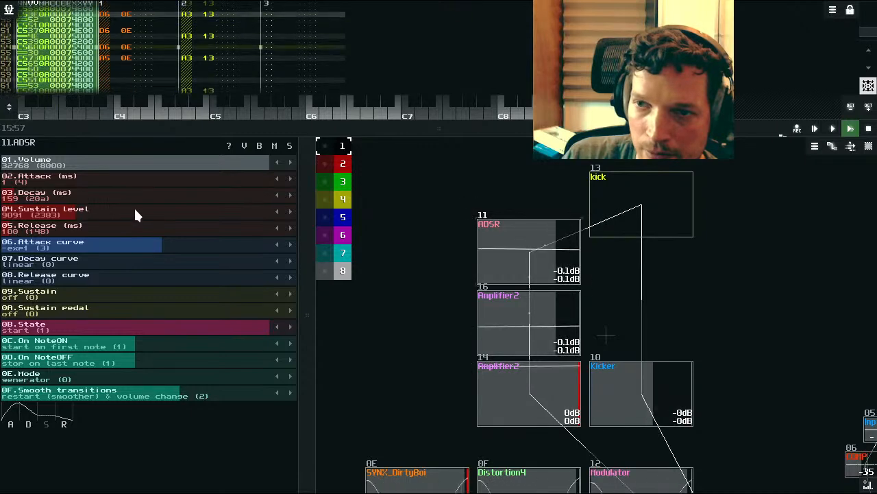
drag(135, 214, 87, 210)
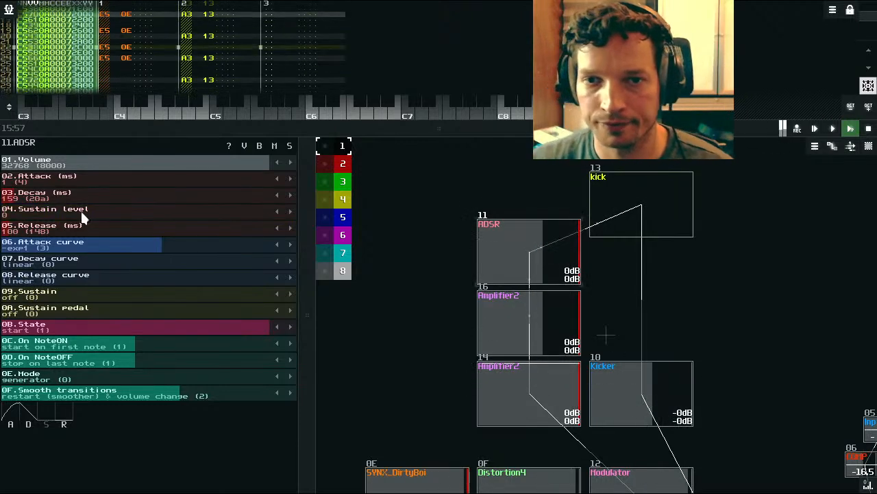
click(48, 199)
mouse_move(48, 198)
mouse_down()
mouse_move(76, 195)
mouse_move(47, 195)
mouse_up()
right_click(49, 195)
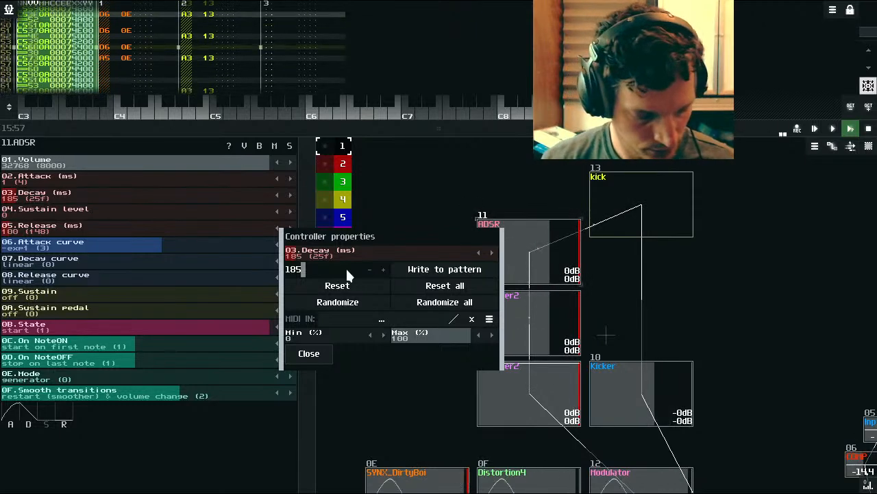
key(BackSpace)
text(0)
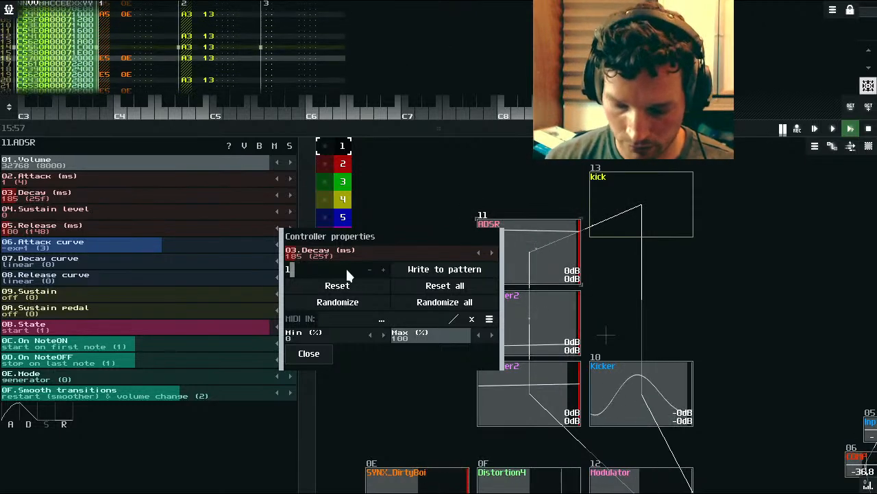
click(317, 354)
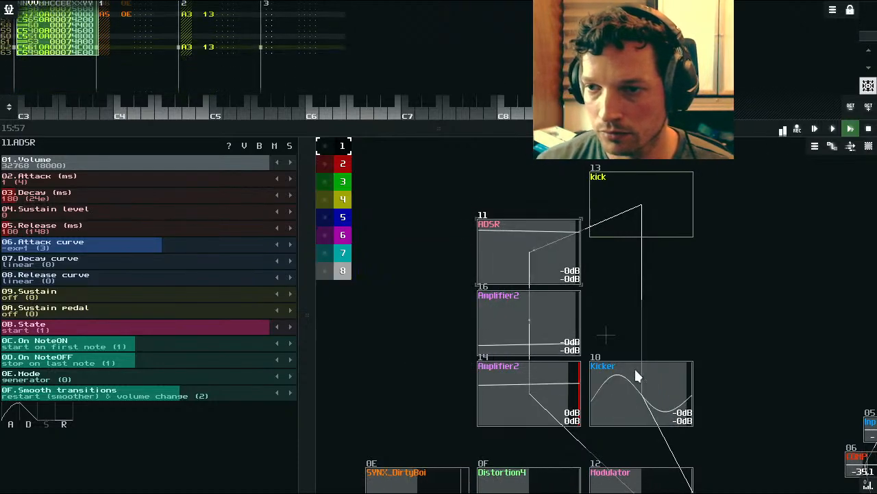
Step: Listen to the ducked mix with the Modulator selected, and stop playback
drag(740, 406, 646, 233)
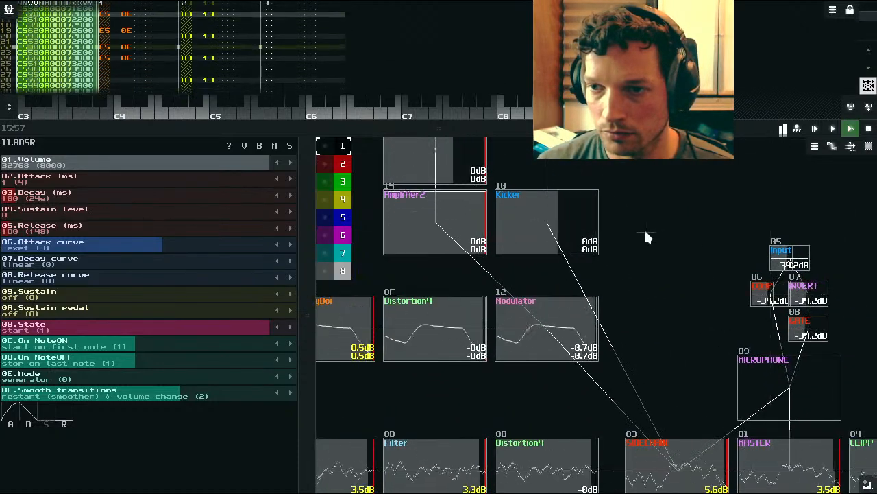
click(586, 318)
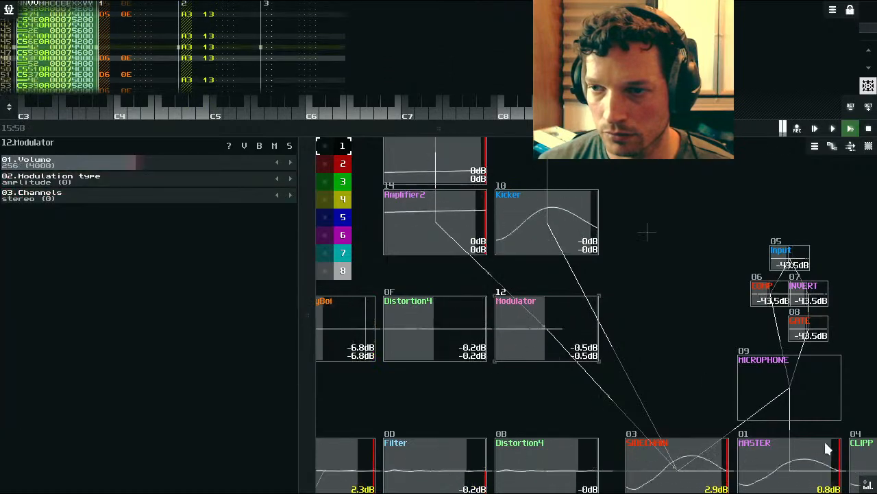
mouse_move(868, 484)
mouse_down()
mouse_move(844, 312)
mouse_move(868, 480)
mouse_up()
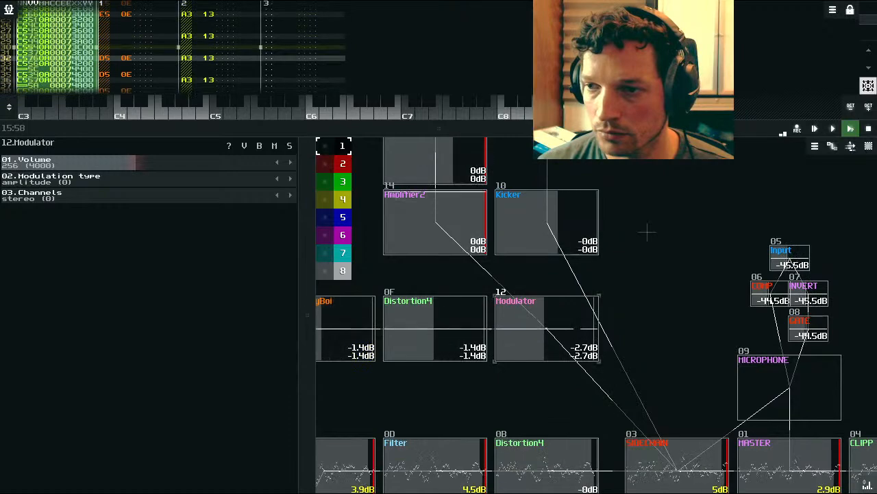
click(869, 129)
Step: Shift the MultiSynth and Sampler one slot back in the chain and place Amplifier3 in line between the Sampler and the first Filter
drag(662, 359, 585, 321)
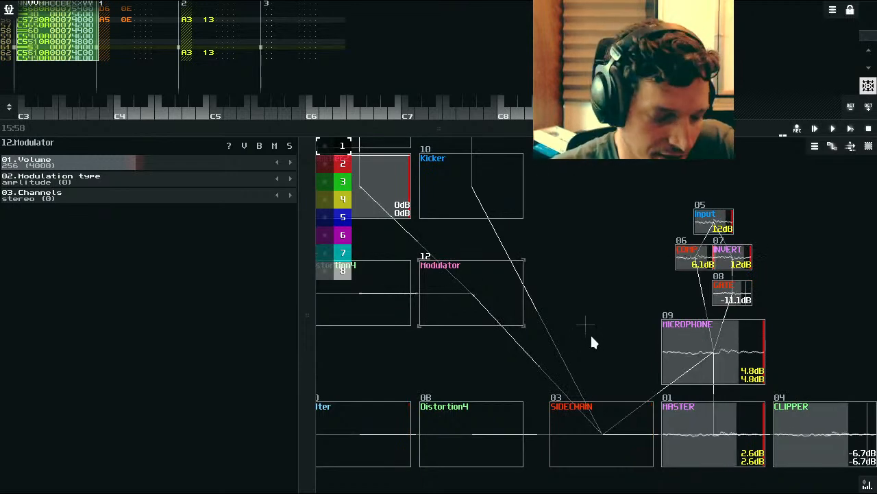
scroll(589, 332, down, 5)
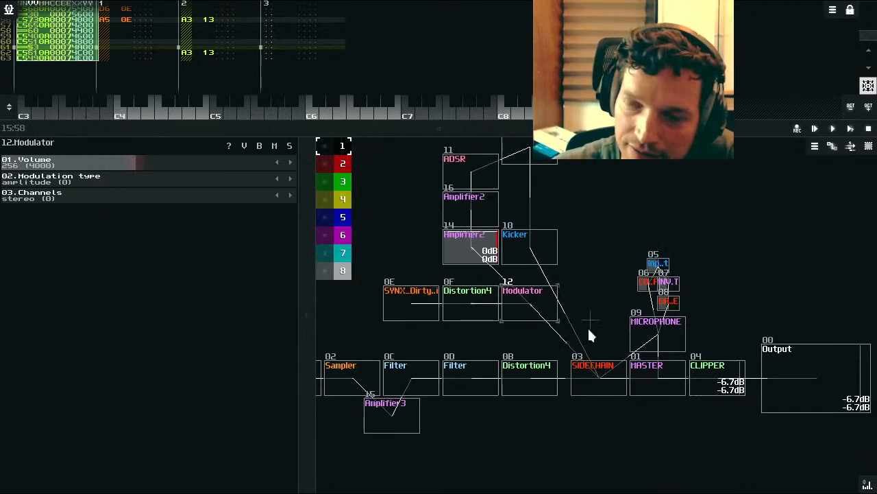
drag(743, 390, 643, 370)
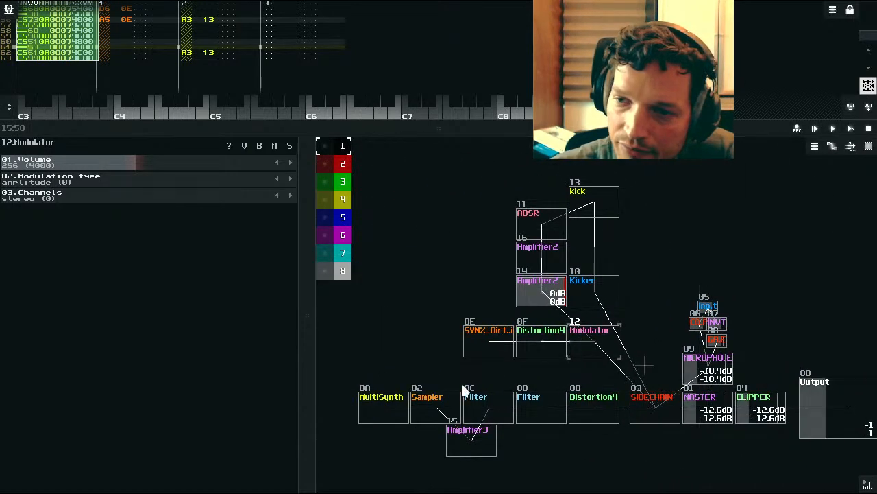
drag(348, 378, 460, 434)
drag(438, 399, 402, 399)
drag(478, 443, 317, 405)
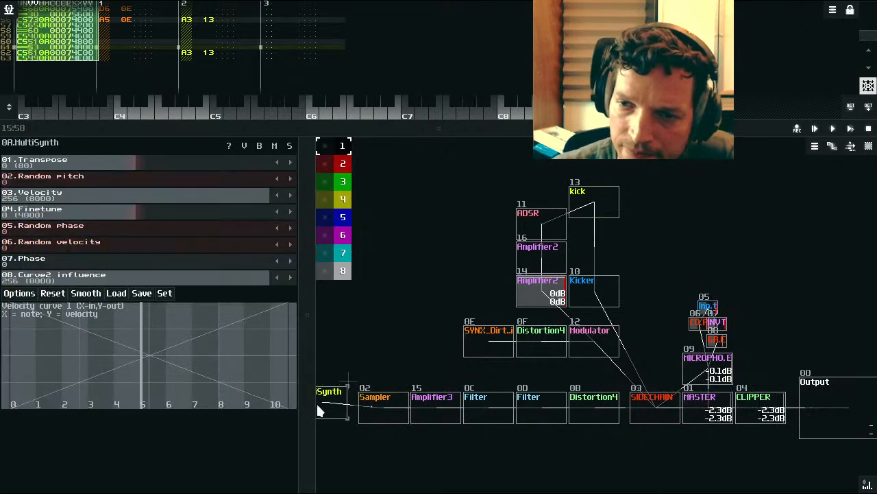
Step: Select the Sampler, open the first pattern on the timeline for editing, and enlarge the pattern editor
click(366, 407)
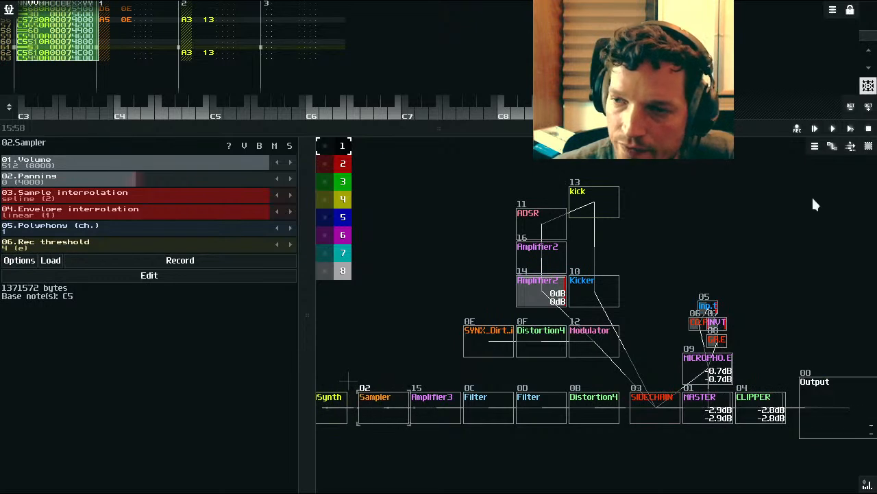
click(852, 148)
click(452, 340)
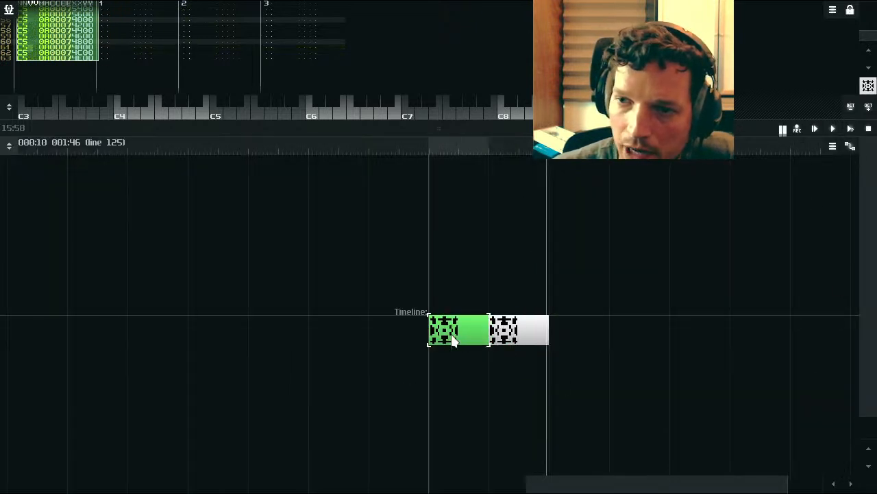
scroll(249, 56, up, 10)
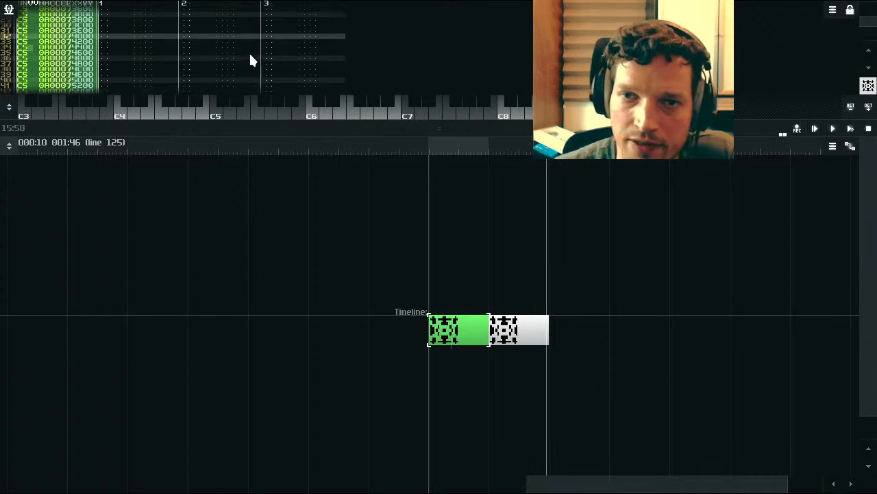
drag(263, 130, 281, 425)
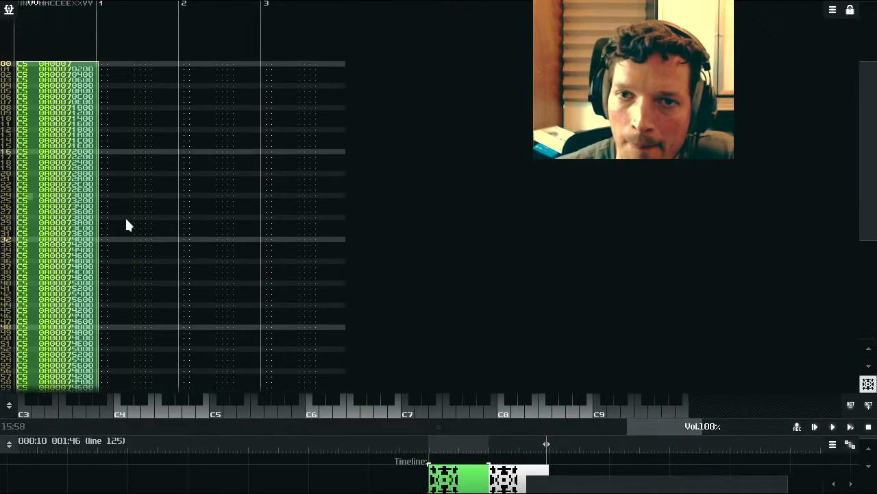
Step: Enter previous-track commands (◄◄) in track 1's note column on lines 04, 08 and 12
click(29, 163)
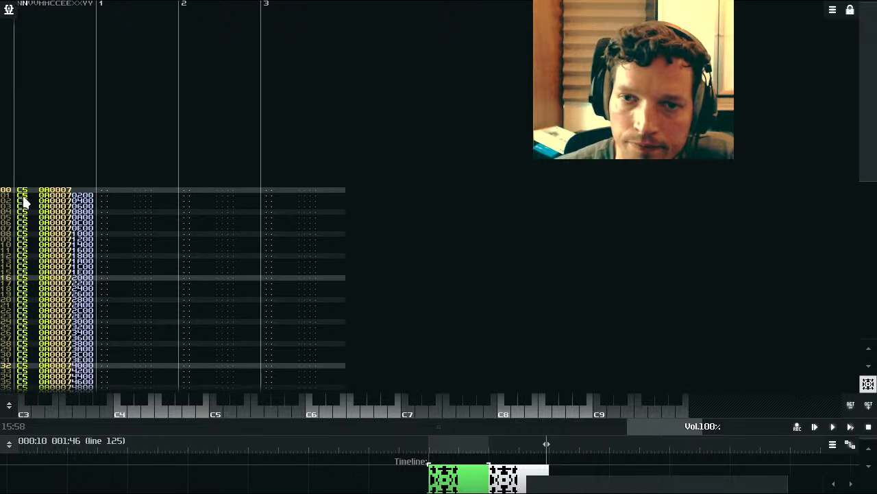
click(100, 191)
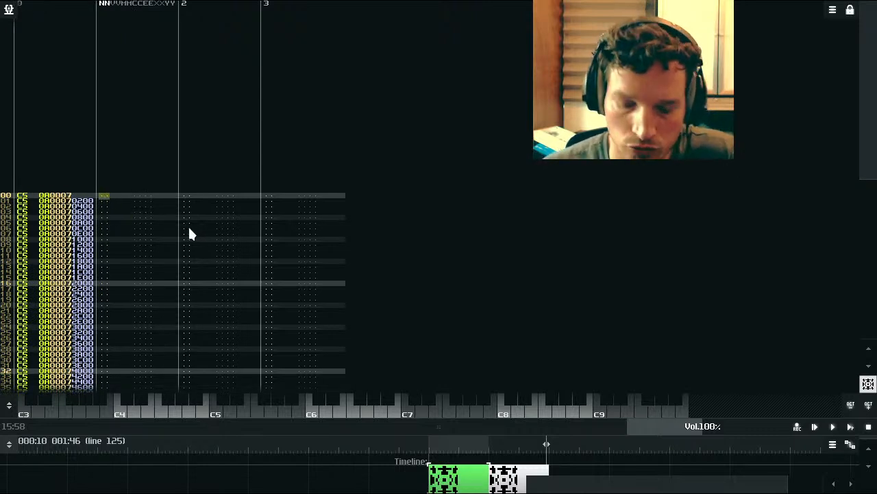
scroll(178, 238, down, 6)
scroll(179, 239, up, 2)
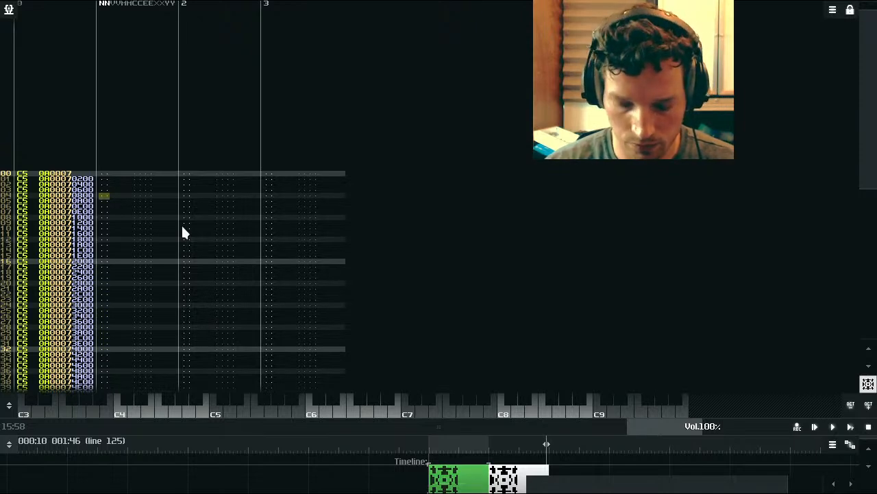
key(space)
key(shift+p)
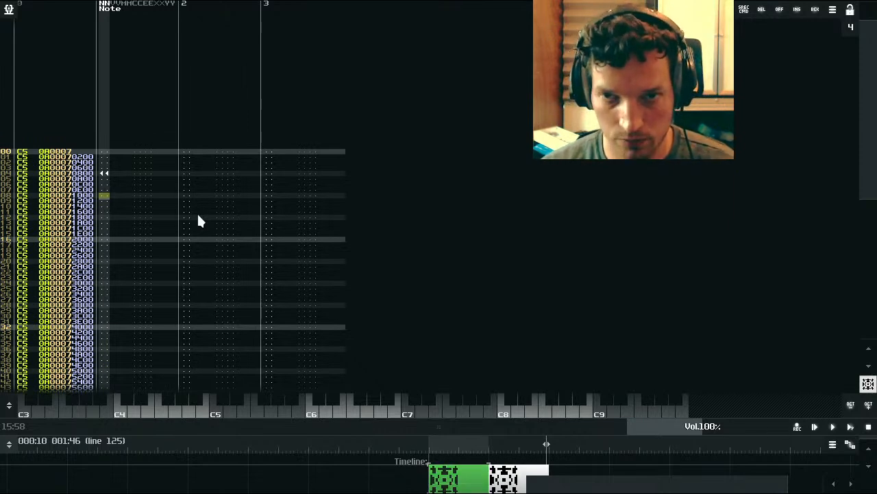
key(shift+p)
key(shift+p)
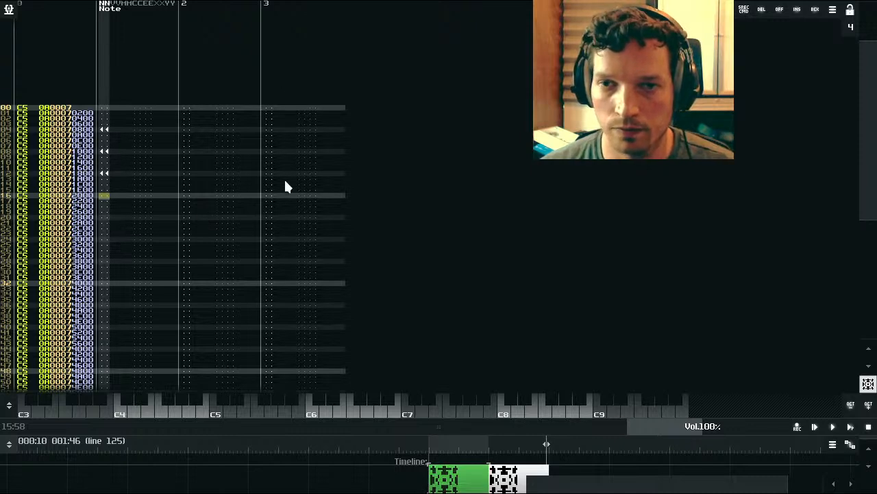
Step: Remove the ◄◄ command on line 08 and repeat lines 00 to 15 of track 1 down the pattern
scroll(271, 177, up, 8)
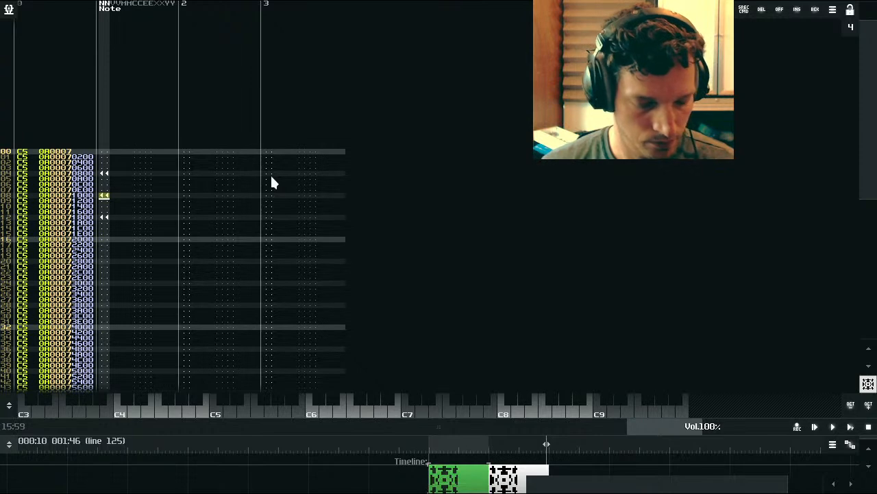
scroll(271, 178, down, 4)
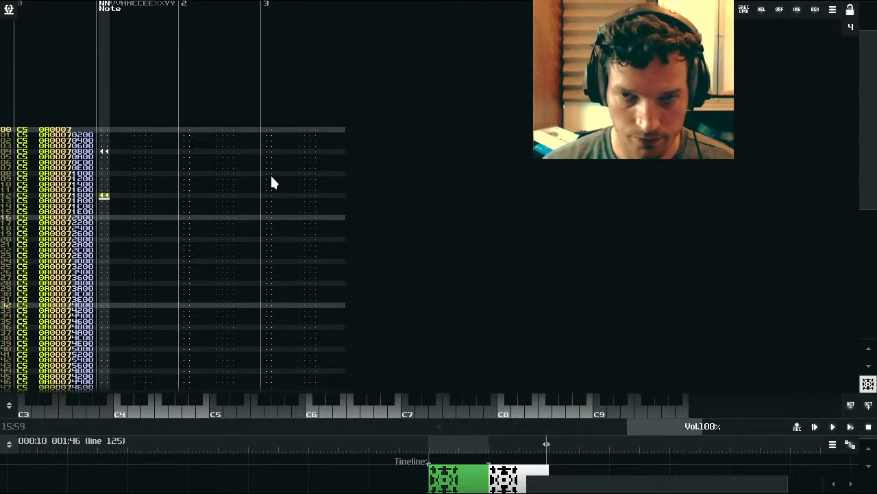
drag(105, 129, 119, 210)
click(122, 216)
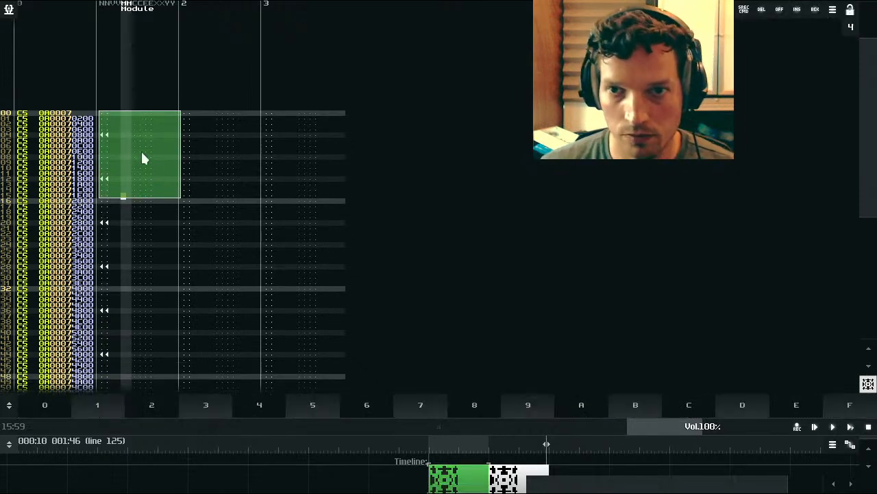
Step: Set effect 19 (Replay note every YY tick) on line 04 of track 1, beside the ◄◄ command
click(109, 125)
click(118, 209)
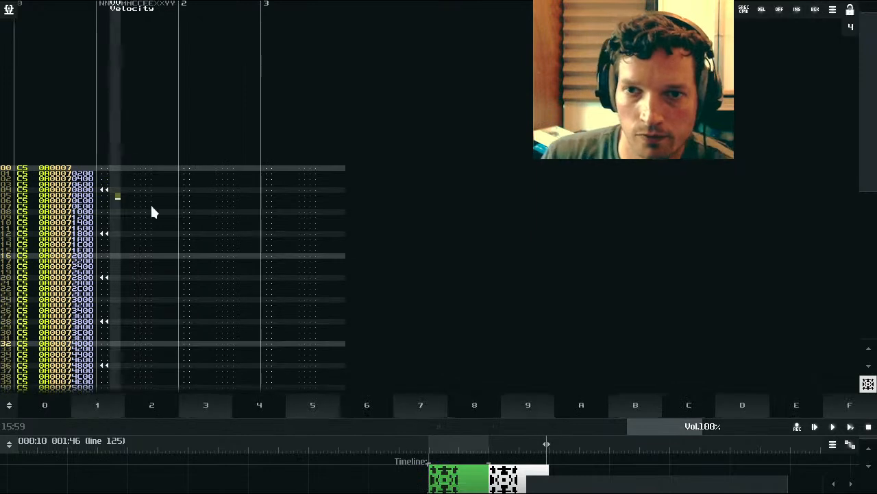
click(138, 190)
click(150, 201)
key(Up)
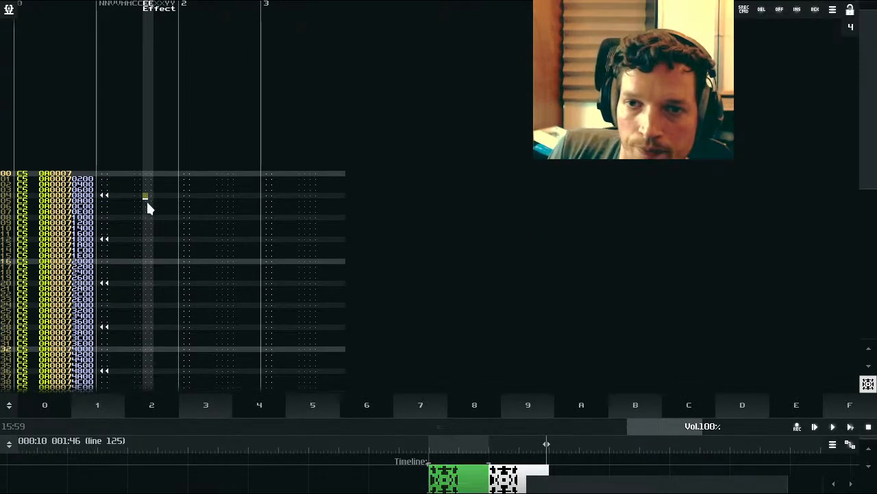
right_click(147, 200)
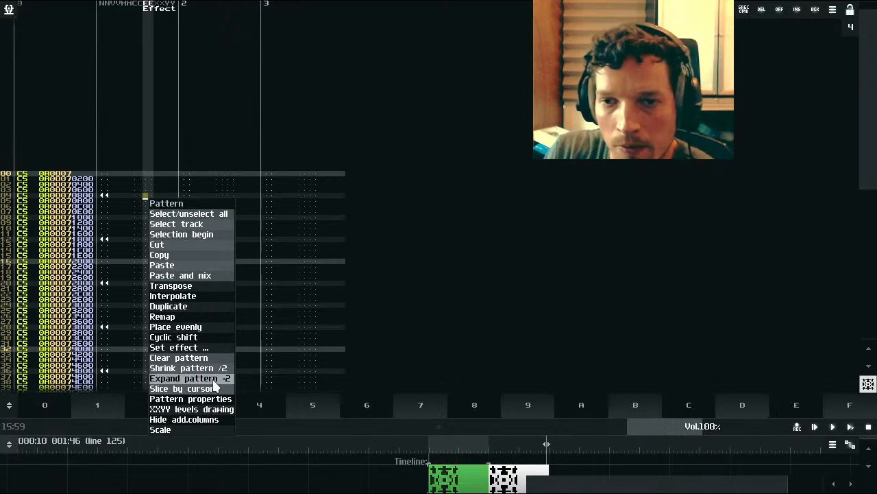
click(133, 205)
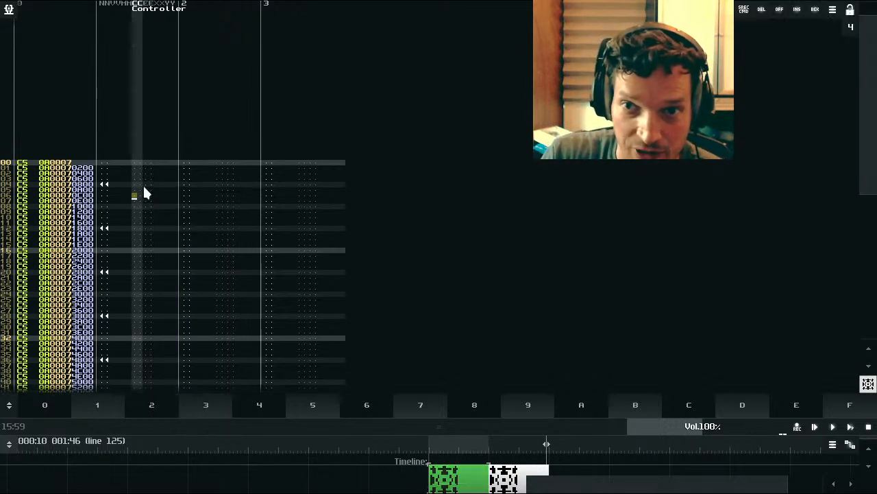
click(146, 192)
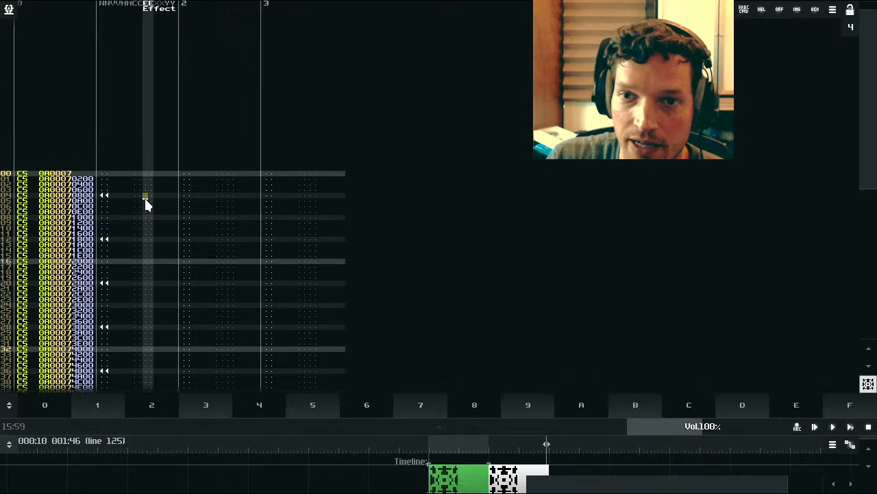
right_click(145, 199)
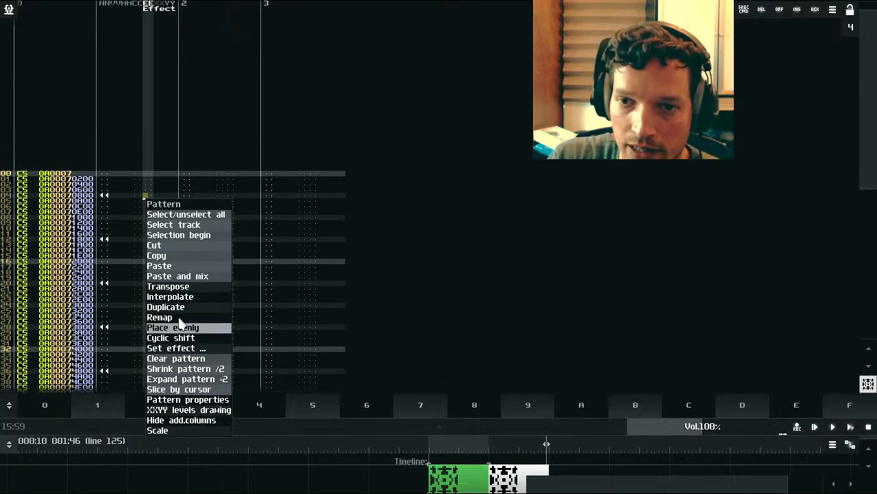
click(197, 348)
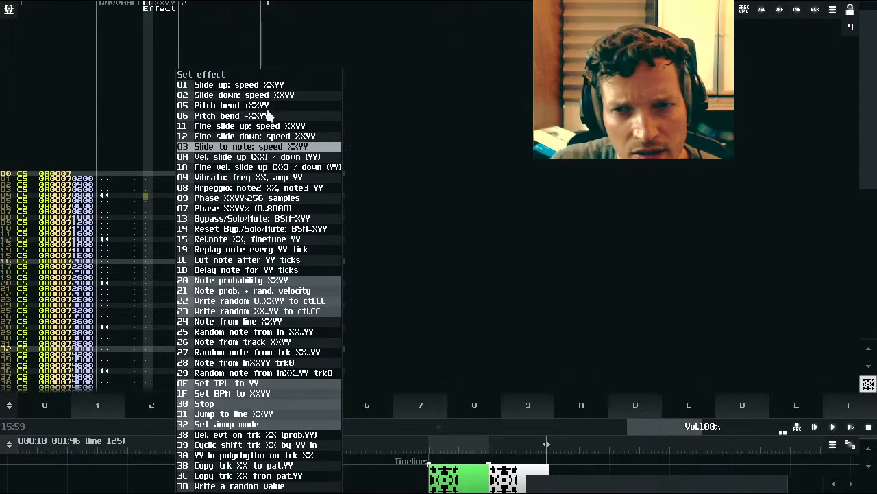
click(243, 249)
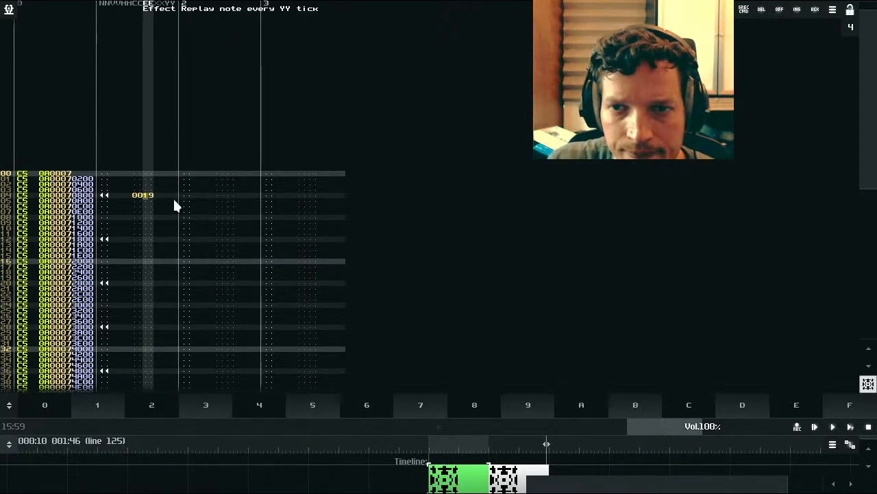
Step: Give the replay effect on line 04 of track 1 the parameter 0002 and play the song from the start to hear it
click(171, 195)
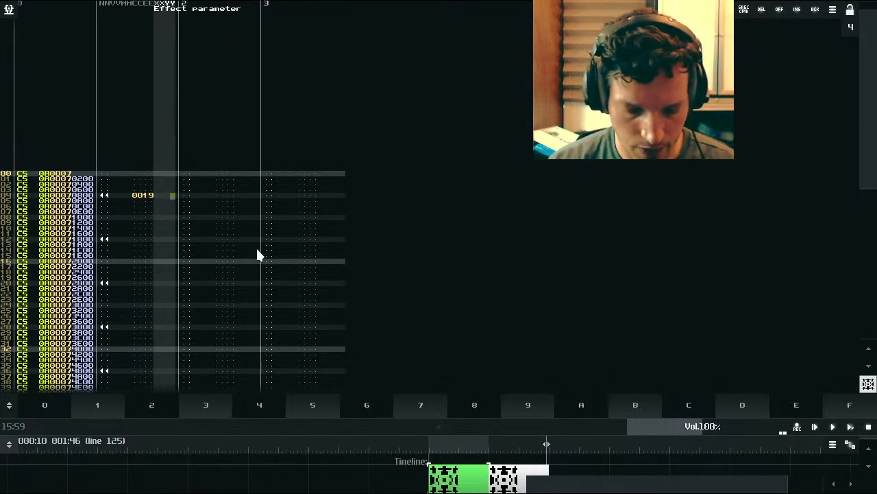
key(Left)
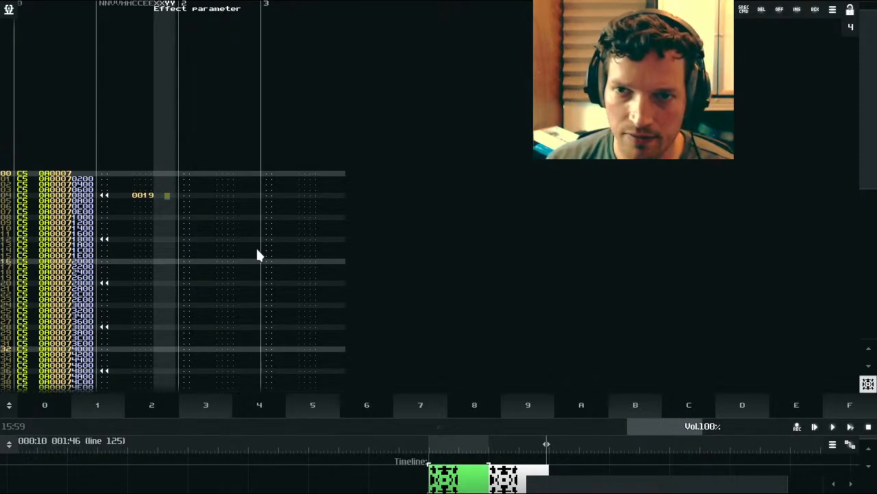
key(Right)
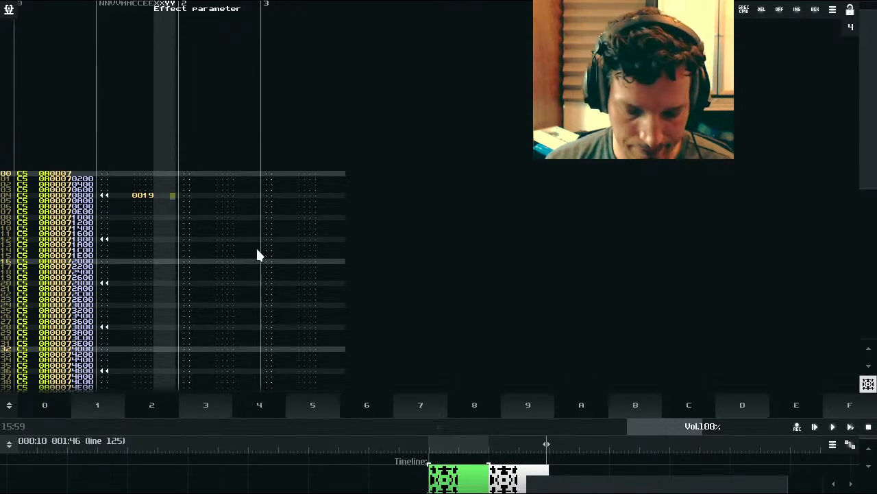
key(space)
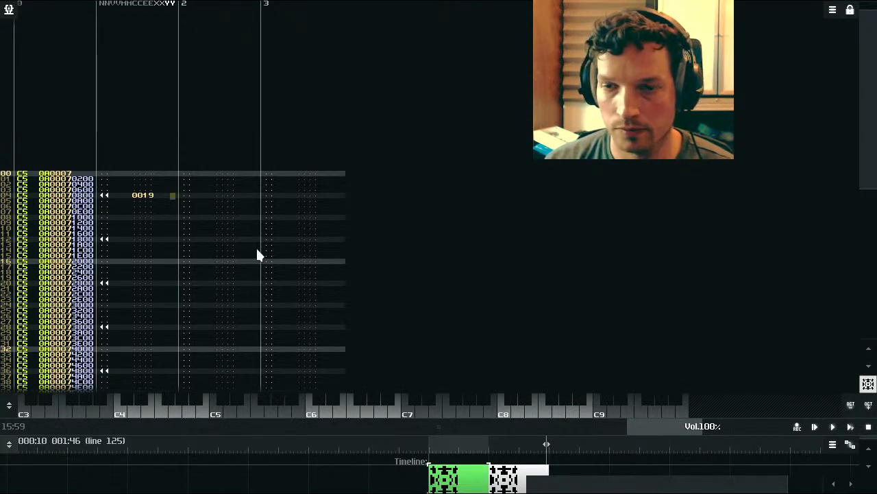
key(space)
text(2)
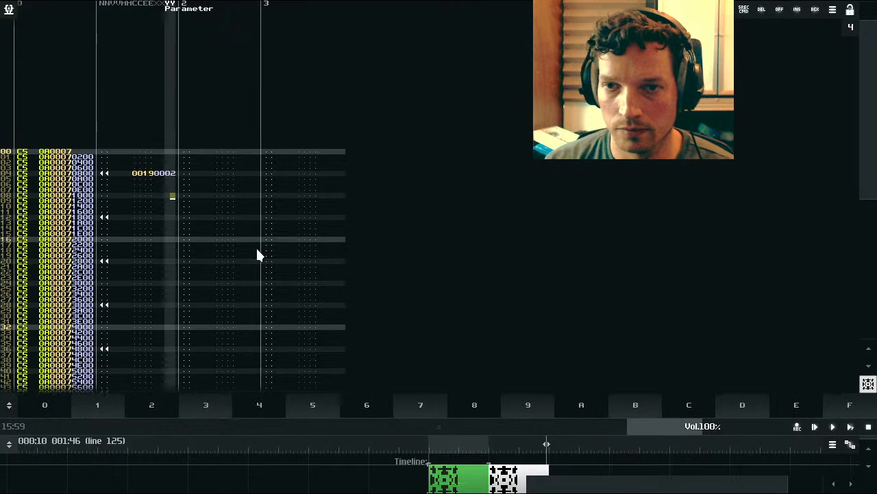
click(851, 426)
click(868, 427)
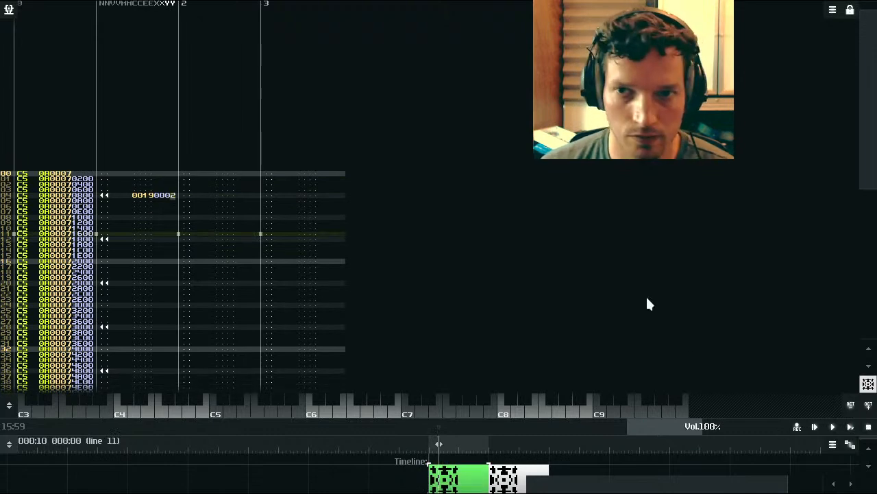
Step: Set the replay effect's parameter on line 04 of track 1 to 0001 and play the song from the start to audition it
key(space)
text(1)
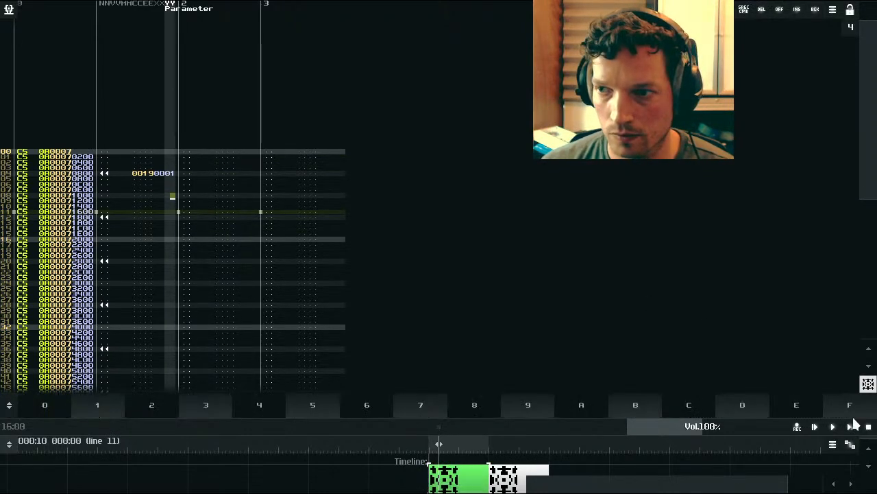
click(851, 426)
click(868, 428)
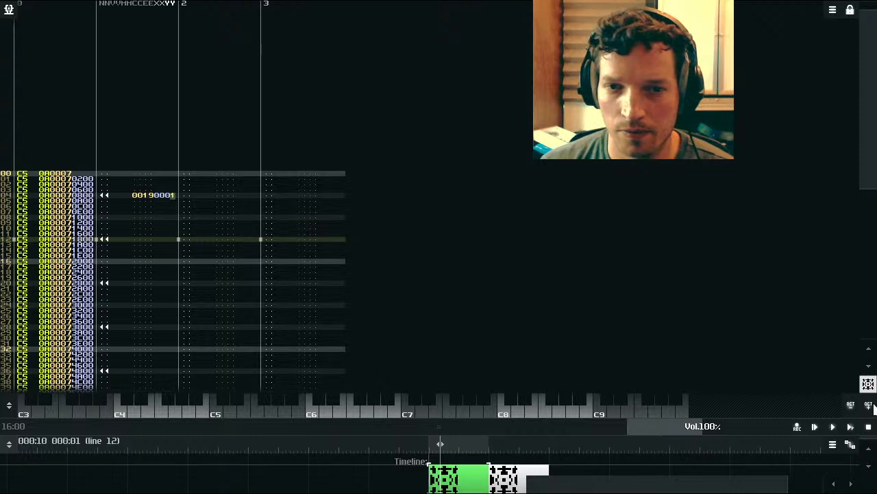
click(851, 426)
click(868, 427)
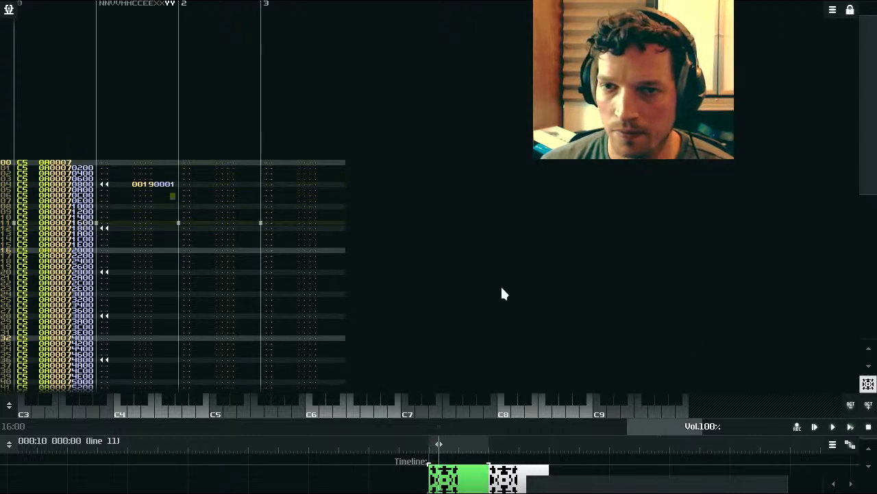
key(Down)
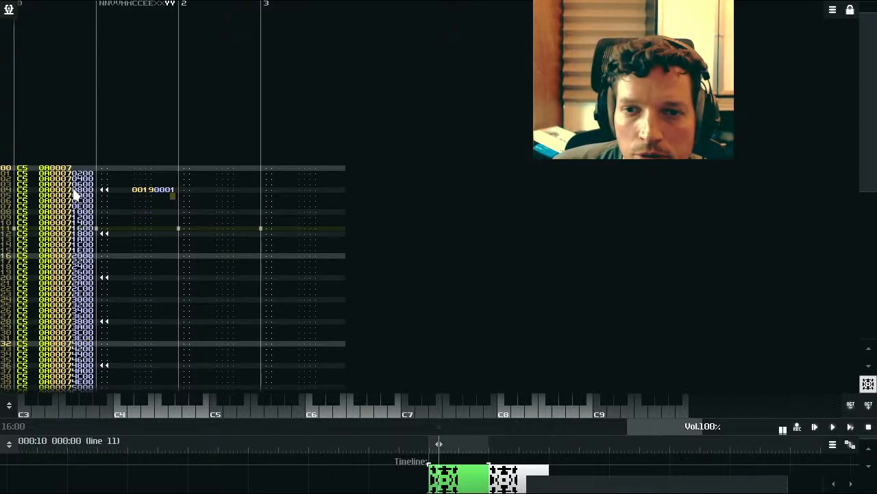
key(Up)
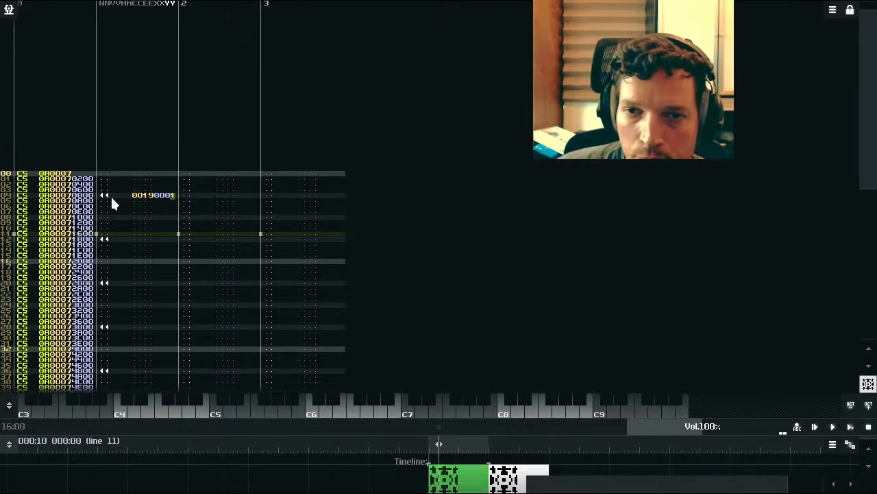
click(850, 429)
click(870, 427)
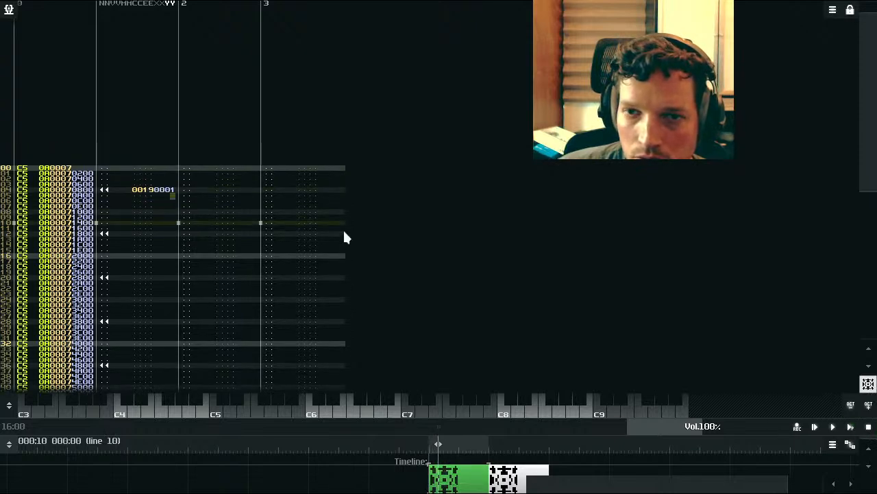
click(850, 427)
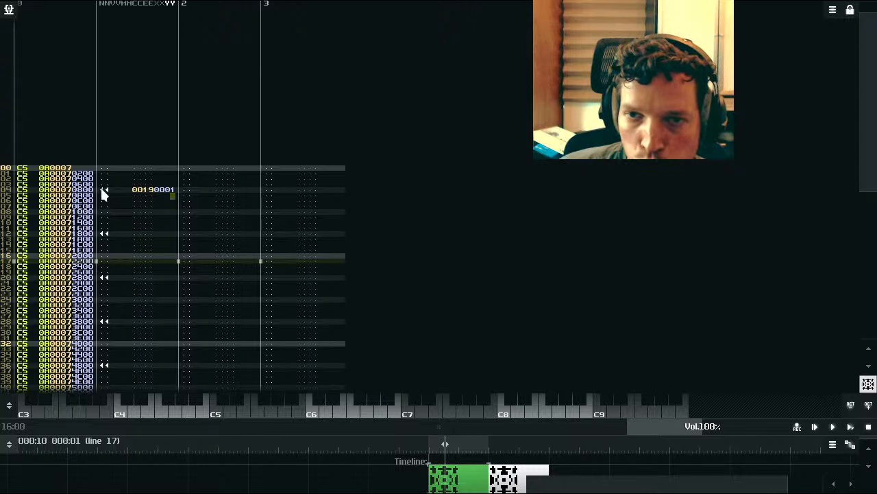
Step: Enter a previous-track command (◄◄) in track 2's note column on line 04
drag(80, 190, 80, 192)
click(162, 198)
click(187, 194)
scroll(189, 194, up, 2)
scroll(192, 196, down, 2)
scroll(191, 196, up, 1)
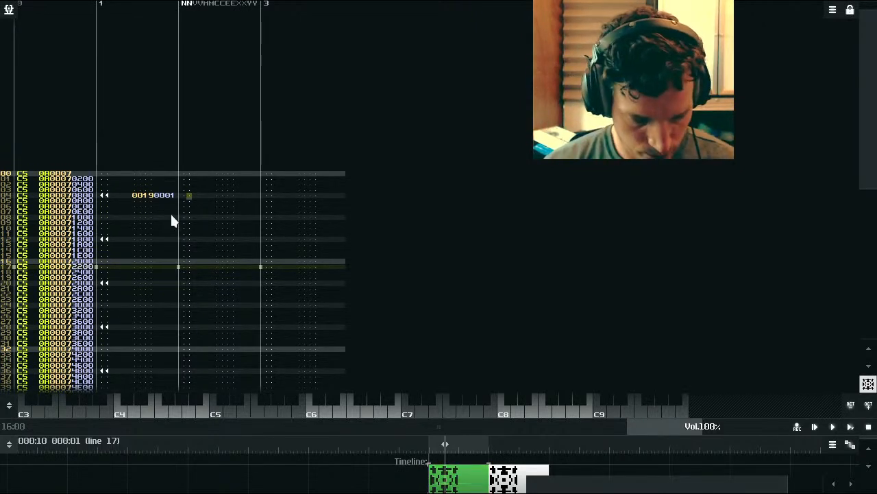
key(space)
key(Caps_Lock)
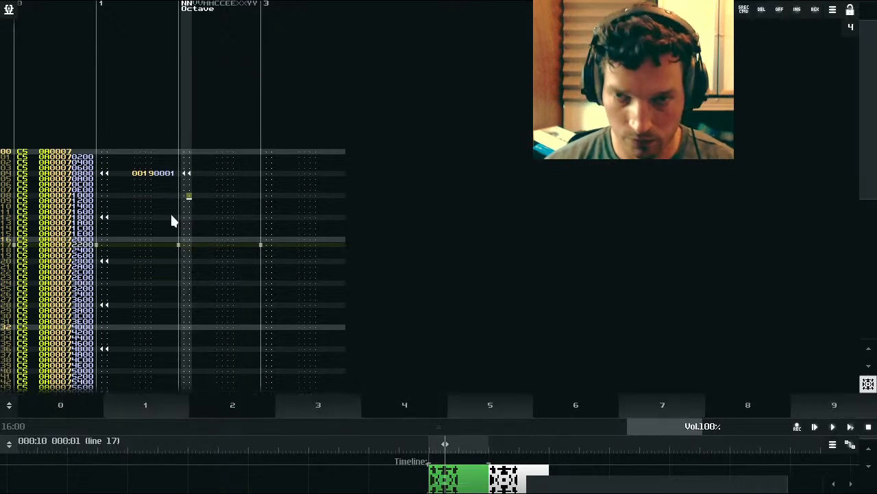
Step: Add effect 07 with parameter 0800 to the ◄◄ command on line 04 of track 2
click(239, 179)
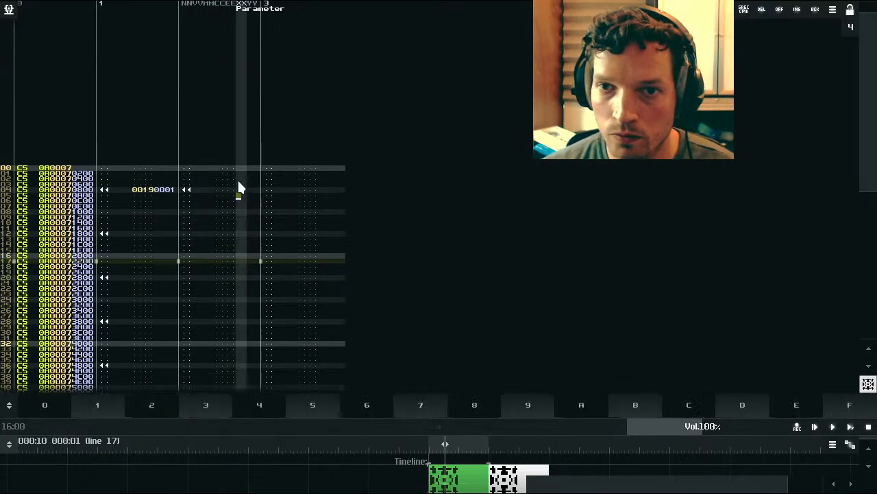
click(233, 190)
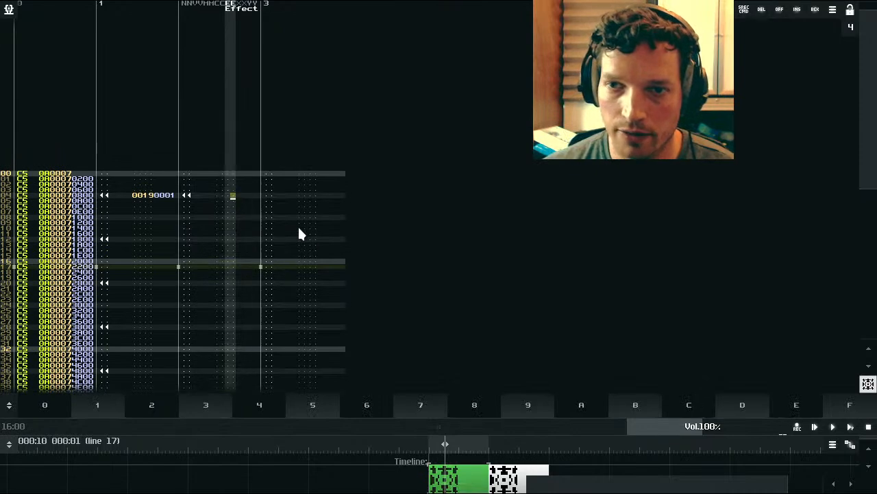
key(7)
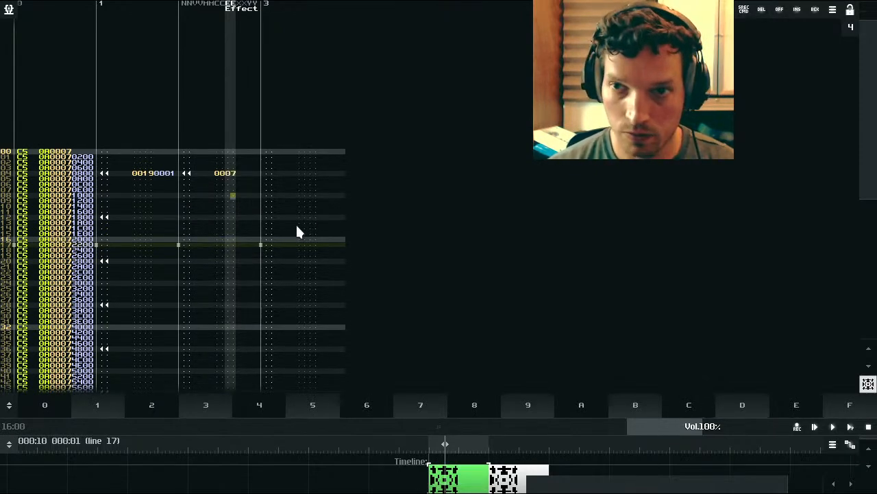
click(244, 179)
click(244, 188)
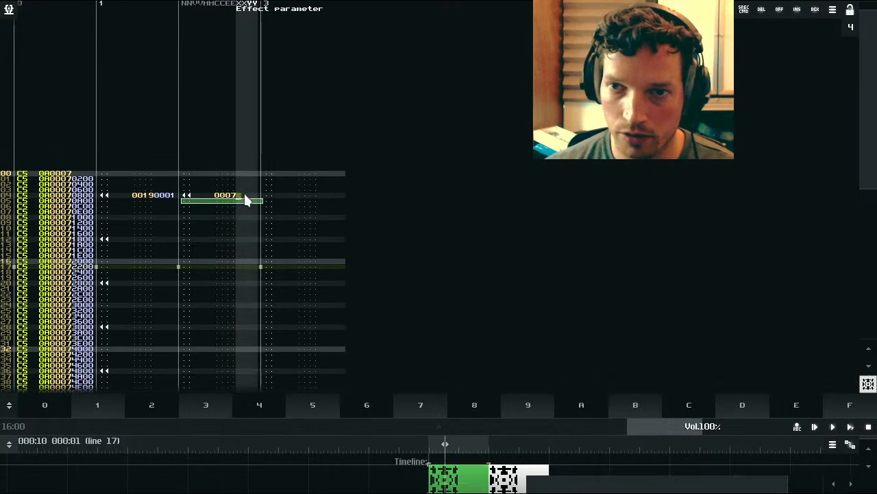
key(8)
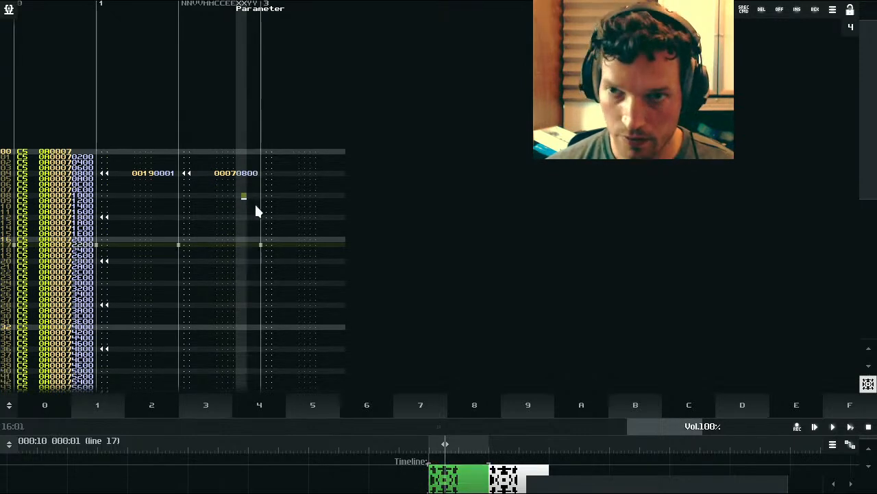
Step: Bring back the module view, select the MultiSynth, and replace the ◄◄ on line 04 of track 1 with a C5 note
click(105, 174)
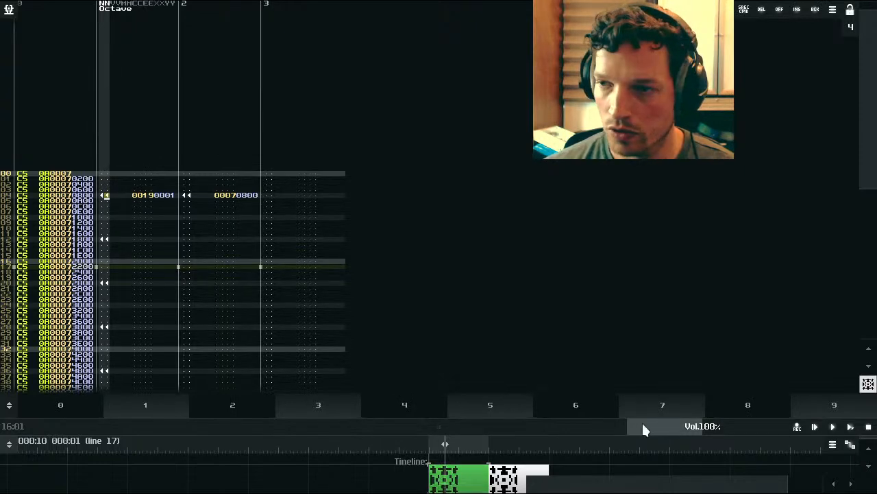
drag(543, 424, 528, 126)
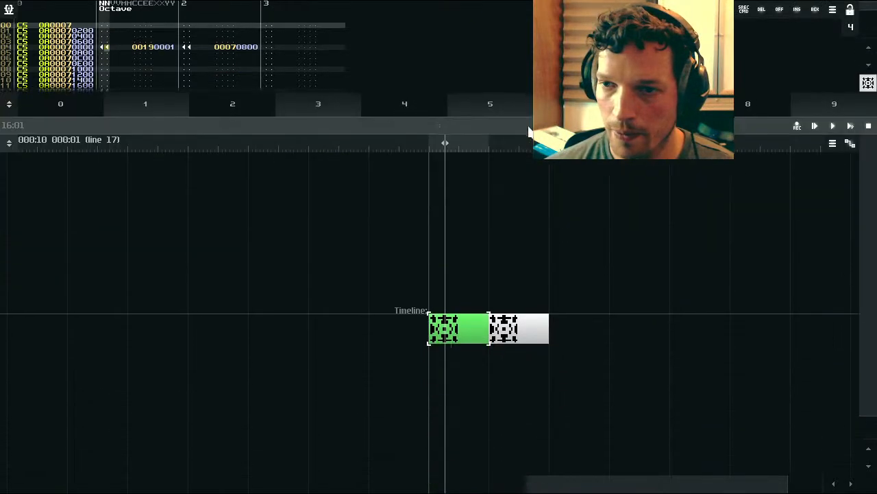
click(834, 142)
click(722, 230)
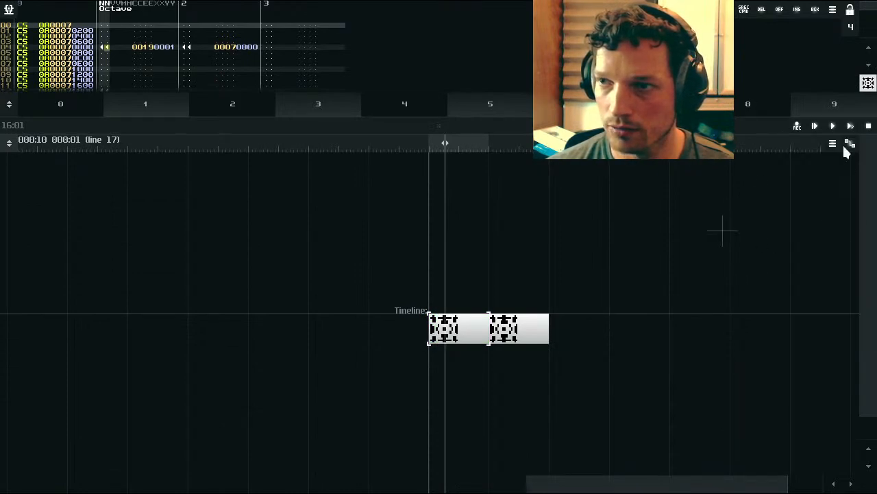
click(849, 146)
drag(483, 302, 508, 324)
click(400, 418)
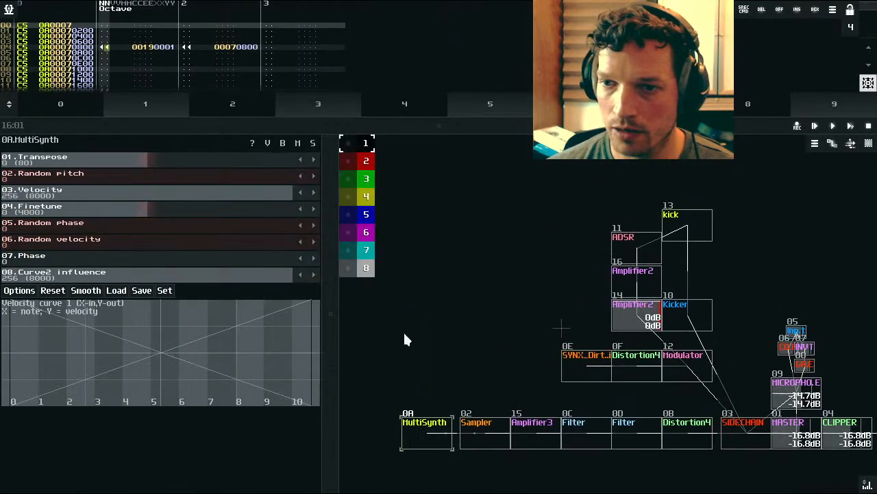
drag(289, 127, 281, 272)
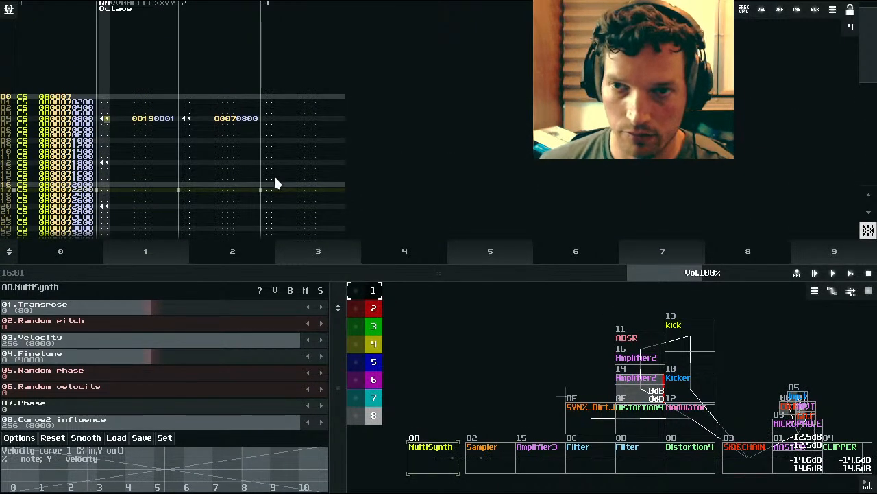
key(z)
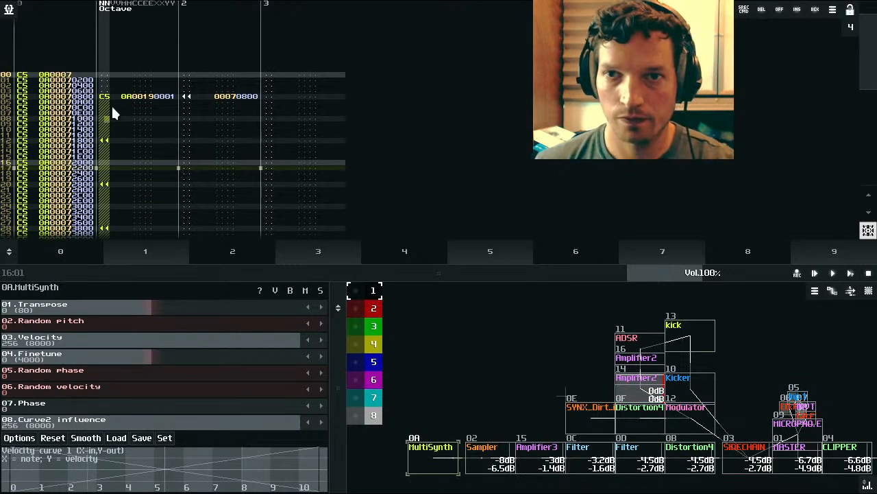
Step: Move the C5 note with effect 19 and the ◄◄ command with effect 07 on line 04 from tracks 1–2 to tracks 0–1
click(23, 98)
click(33, 99)
drag(105, 118, 247, 118)
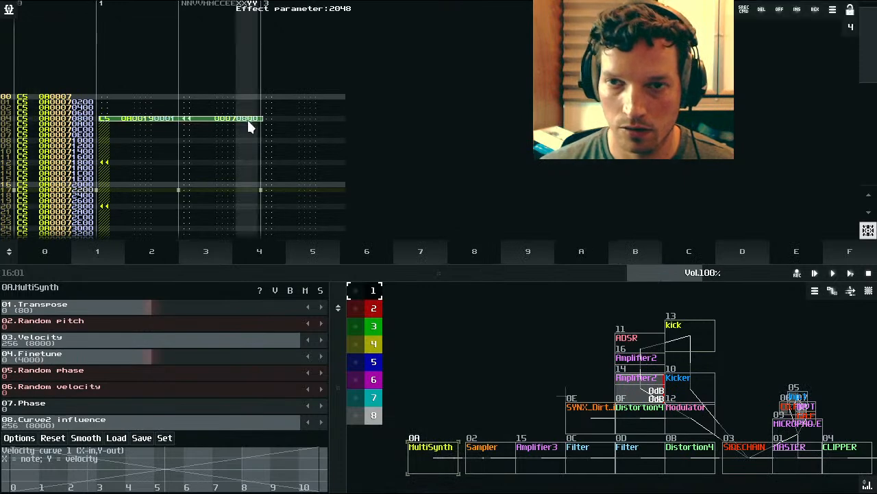
click(247, 120)
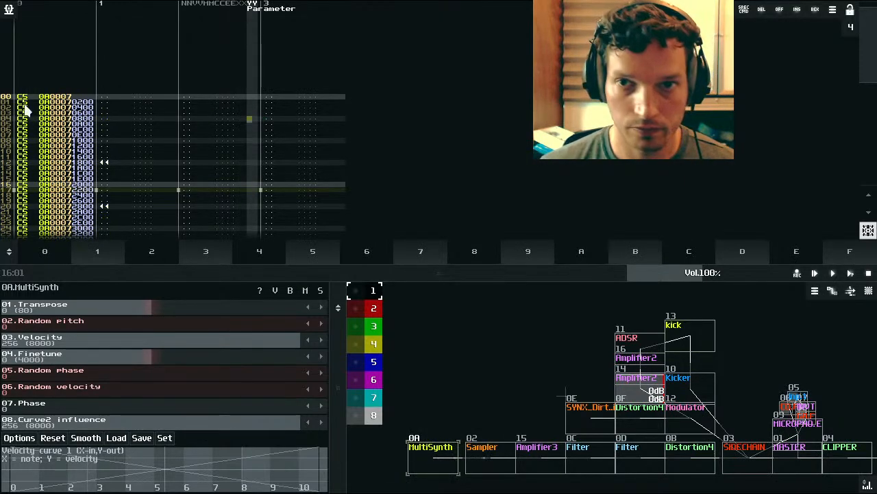
click(19, 119)
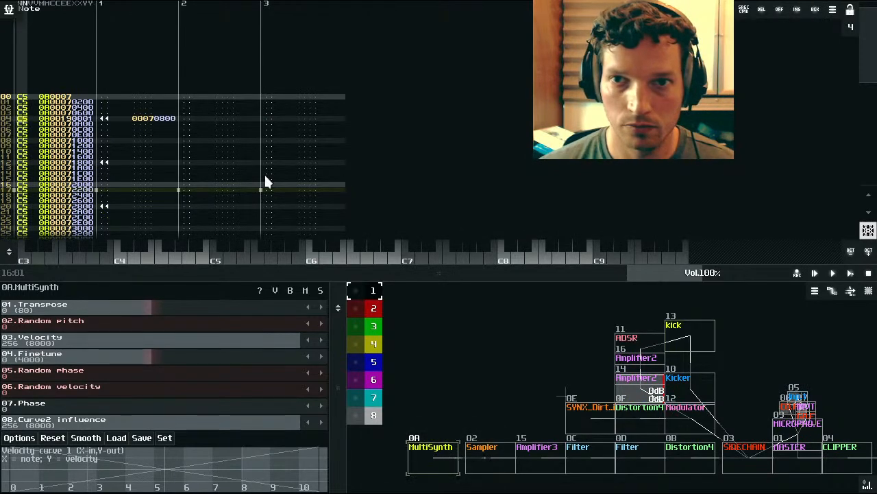
Step: Play the song from the start to audition the retriggered note on line 04
click(851, 273)
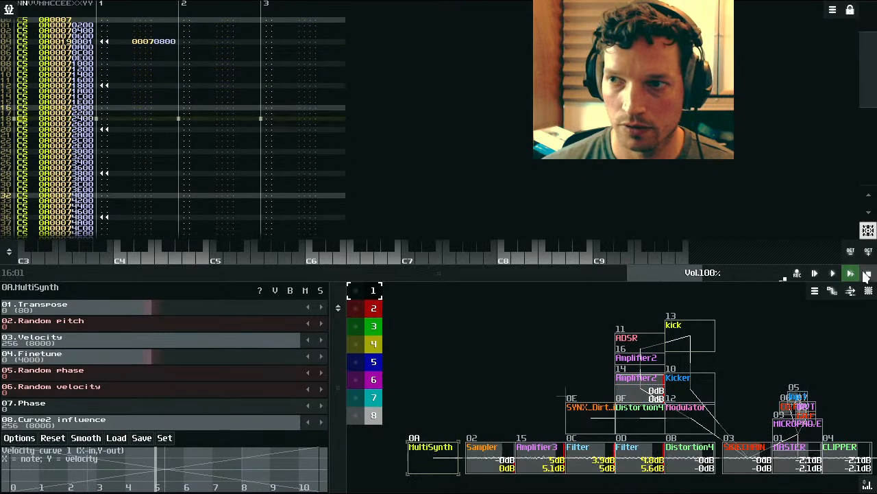
scroll(372, 139, up, 5)
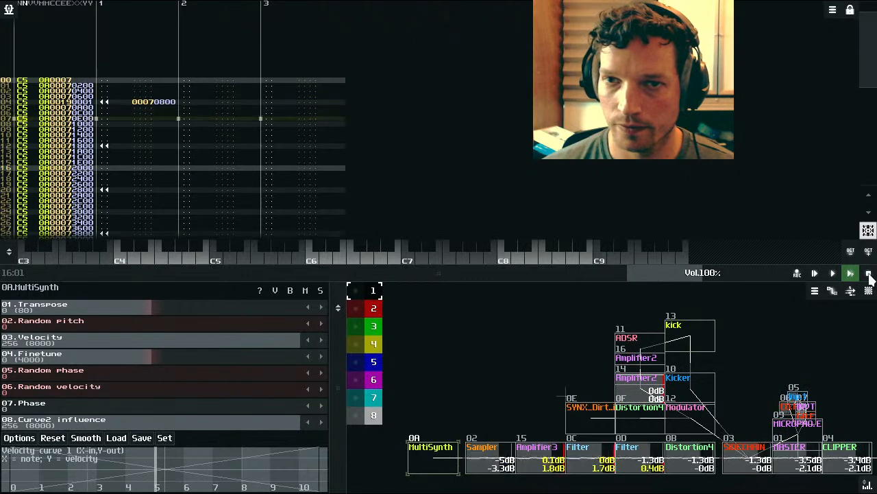
scroll(123, 102, up, 3)
scroll(94, 99, up, 5)
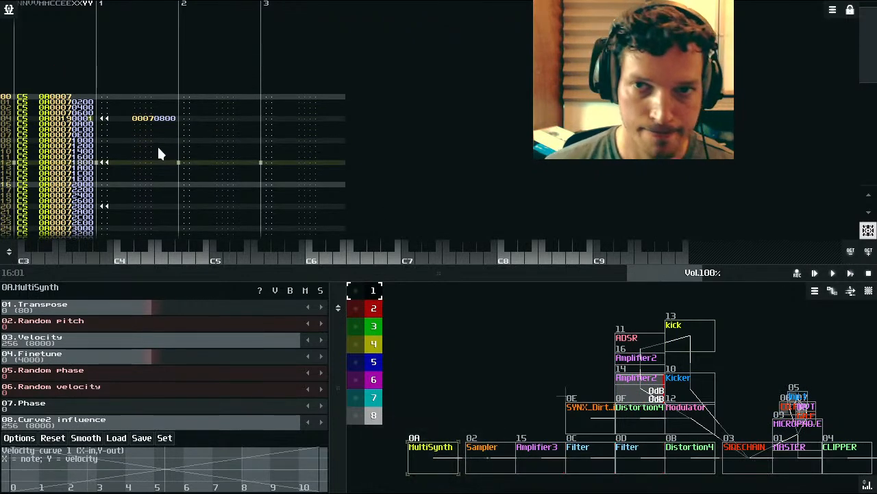
Step: Set the effect 19 parameter on line 04 of track 0 to 0002 and play the song from the start to audition it
key(space)
text(2)
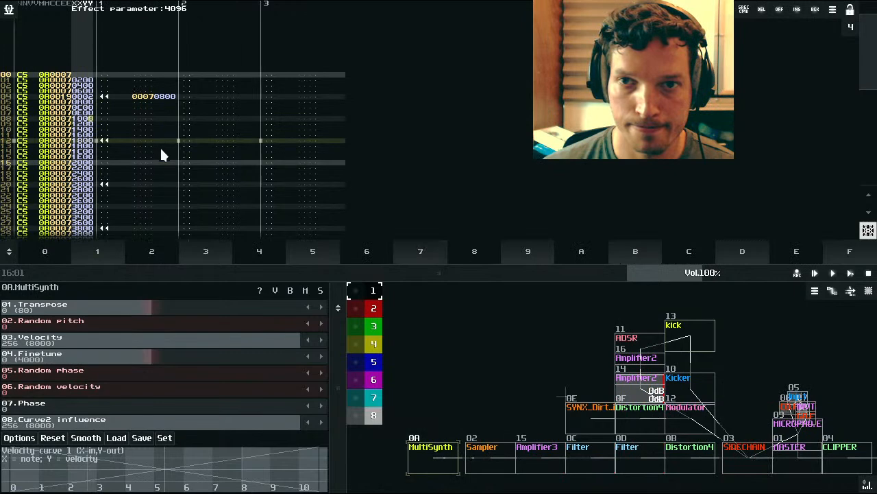
click(856, 273)
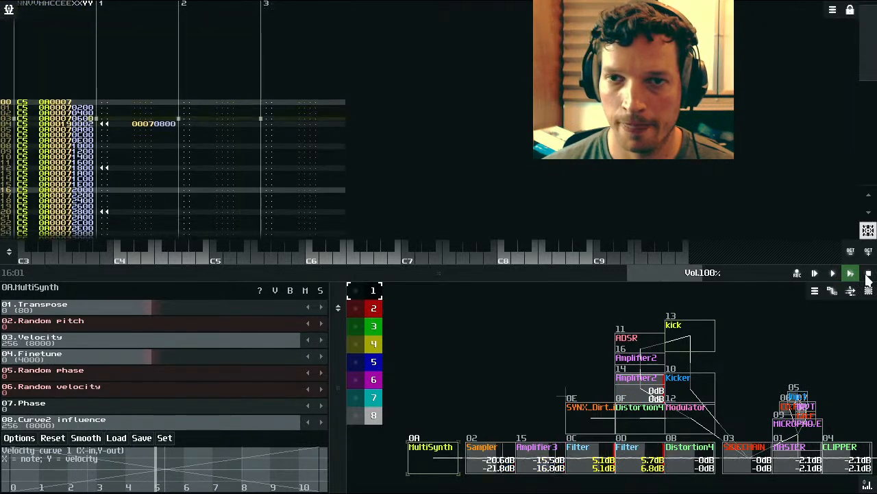
click(868, 274)
scroll(311, 155, up, 3)
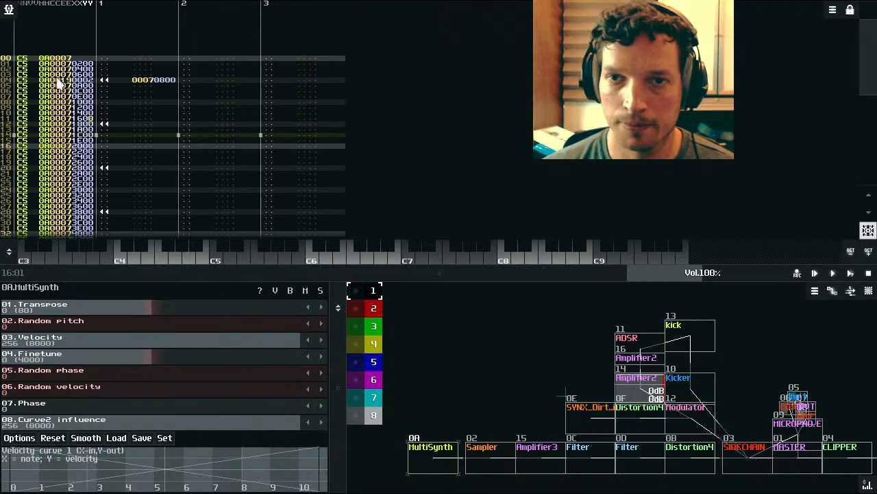
Step: Try to paste a copy of line 04's events from tracks 0–1 onto line 12 starting at track 1, and undo the paste
drag(59, 85, 106, 89)
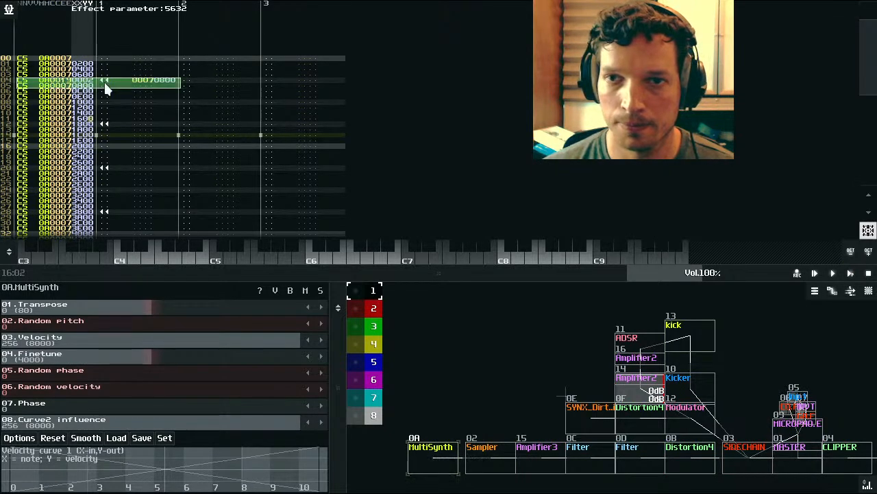
scroll(105, 81, up, 7)
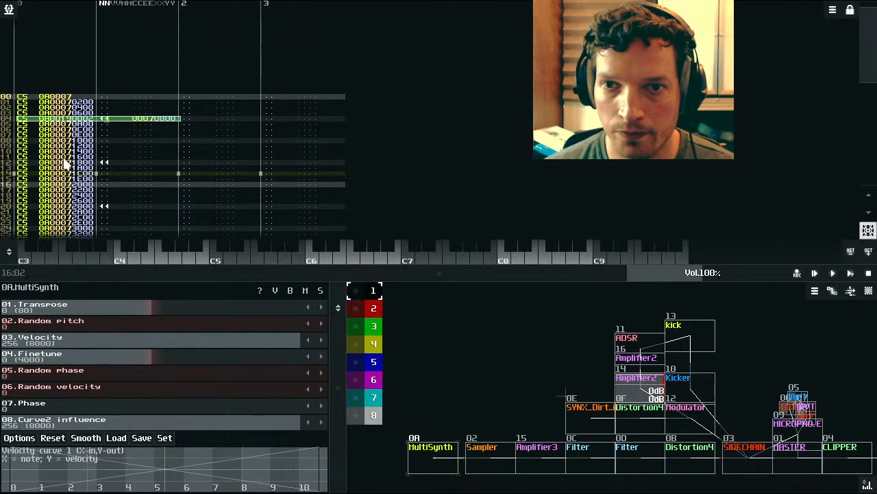
key(ctrl+c)
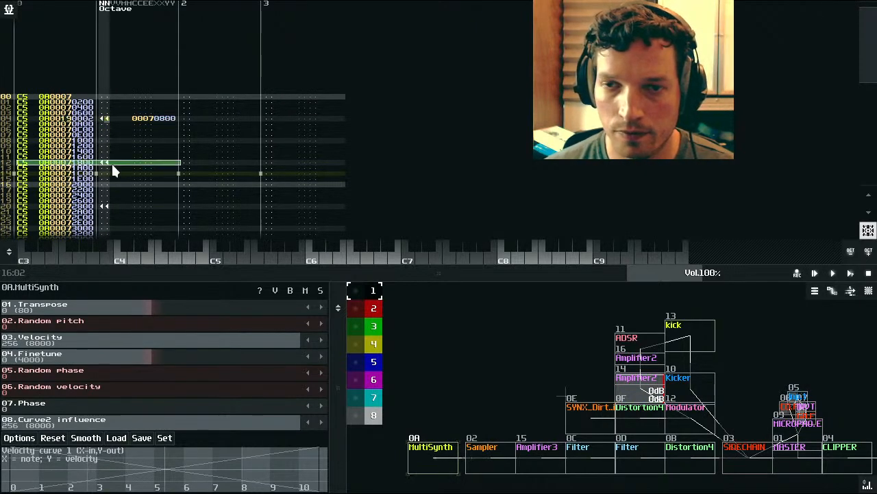
scroll(111, 161, down, 8)
key(ctrl+v)
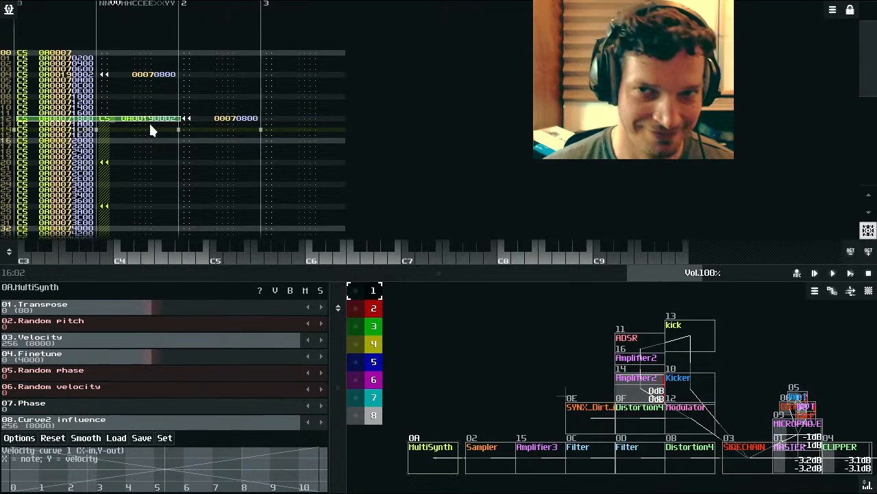
key(ctrl+z)
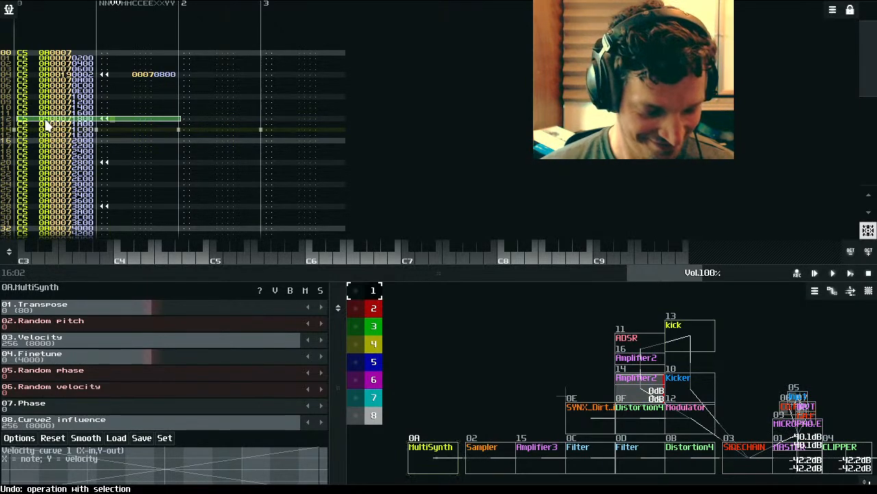
key(ctrl+v)
key(ctrl+z)
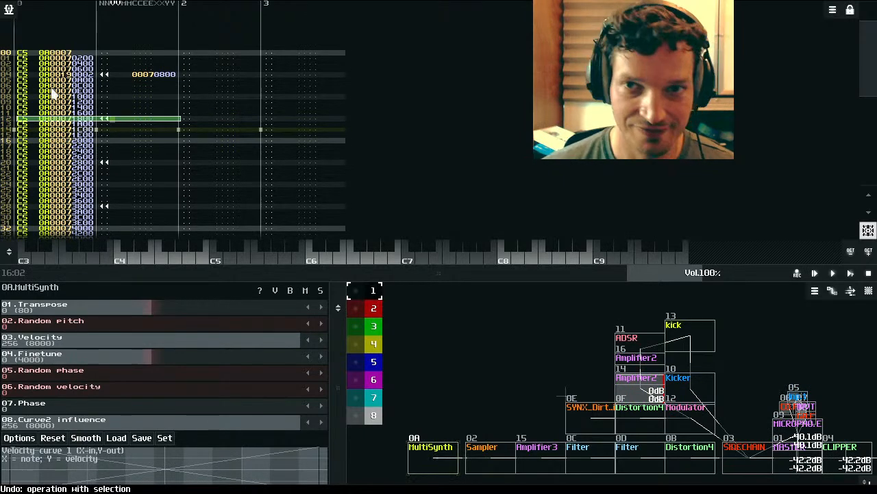
Step: Copy the line 04 events of tracks 0 and 1 and paste them onto line 12, starting at track 0
drag(35, 75, 106, 88)
scroll(114, 78, up, 2)
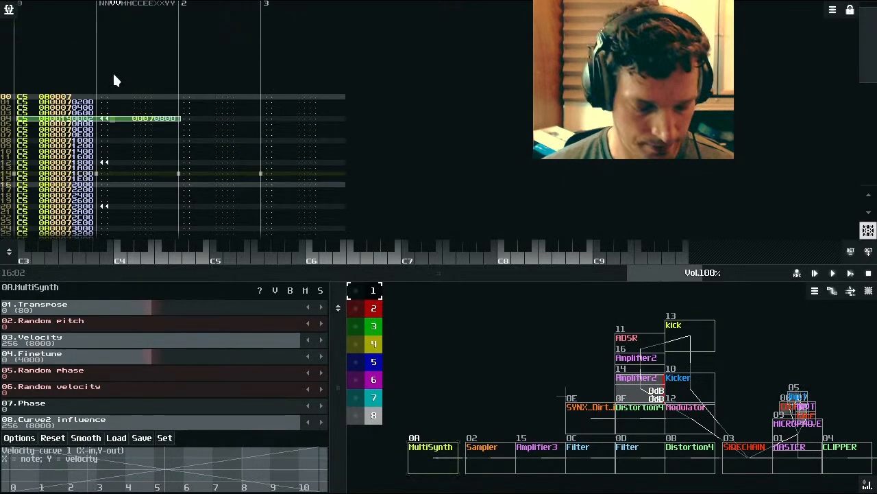
click(29, 161)
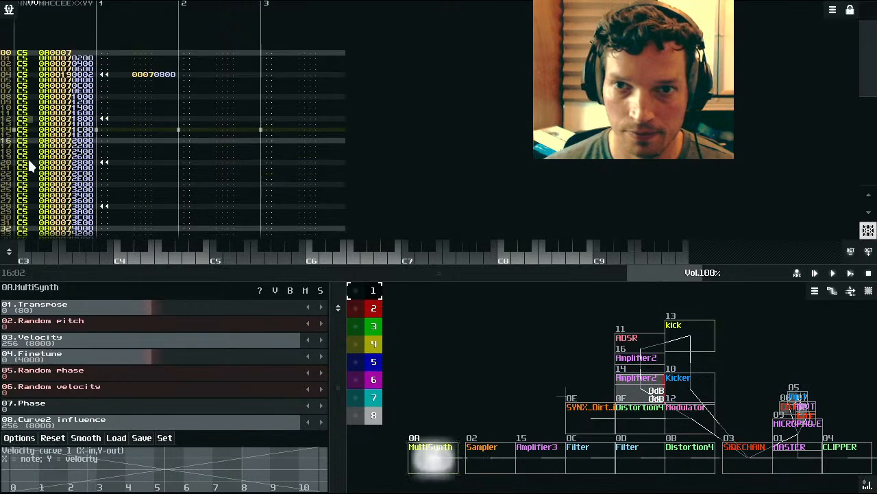
click(18, 116)
key(Down)
key(Up)
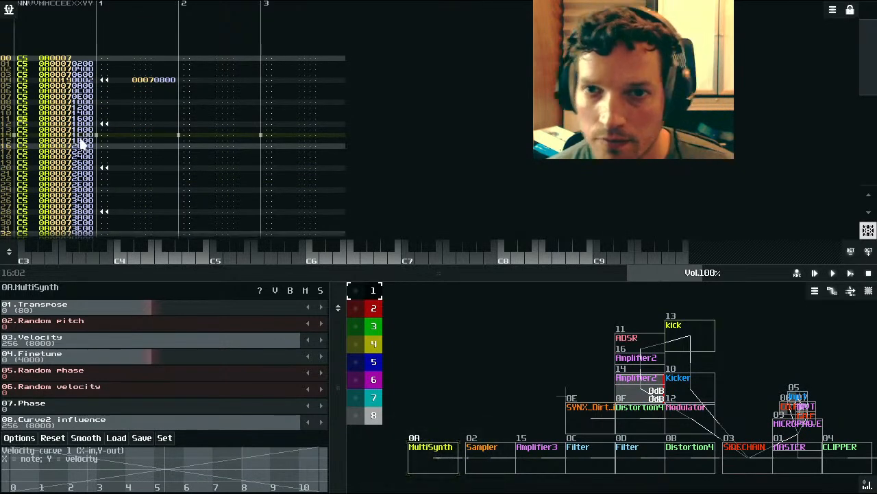
key(Down)
key(ctrl+v)
Step: Set the effect 07 parameter on line 12 of track 1 to 1800 and play the song from the start to audition it
click(159, 128)
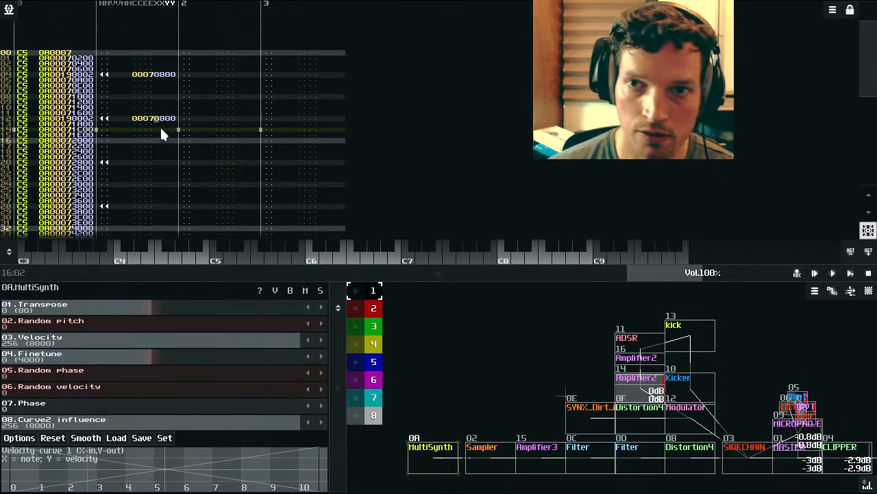
key(space)
text(1)
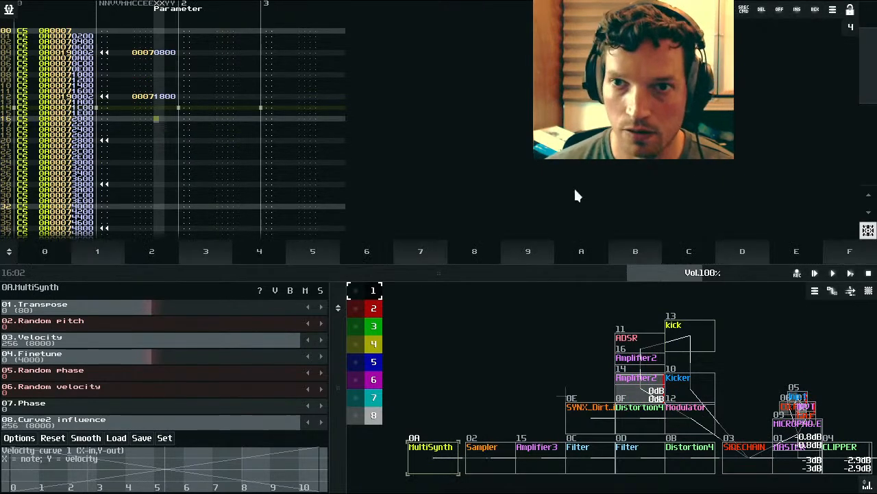
click(851, 273)
click(869, 273)
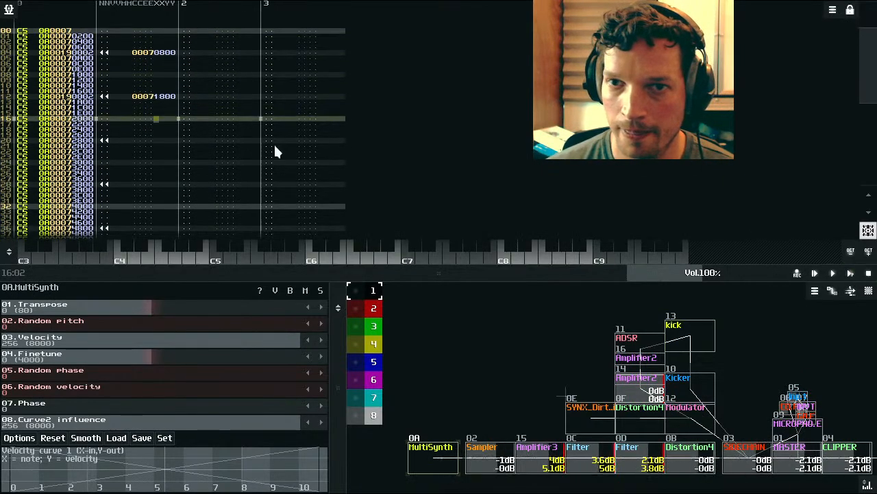
Step: Set the effect 19 parameter on line 12 of track 0 to 0001 and audition the song repeatedly from the start
click(91, 114)
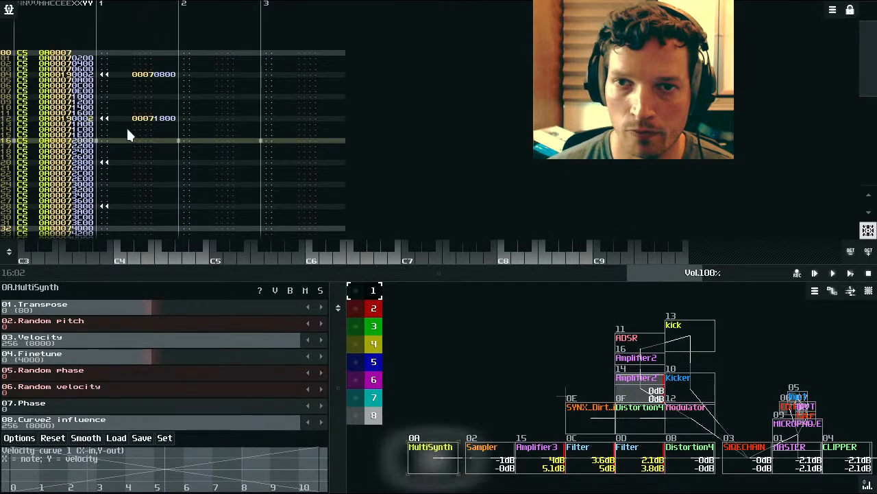
key(Down)
key(Up)
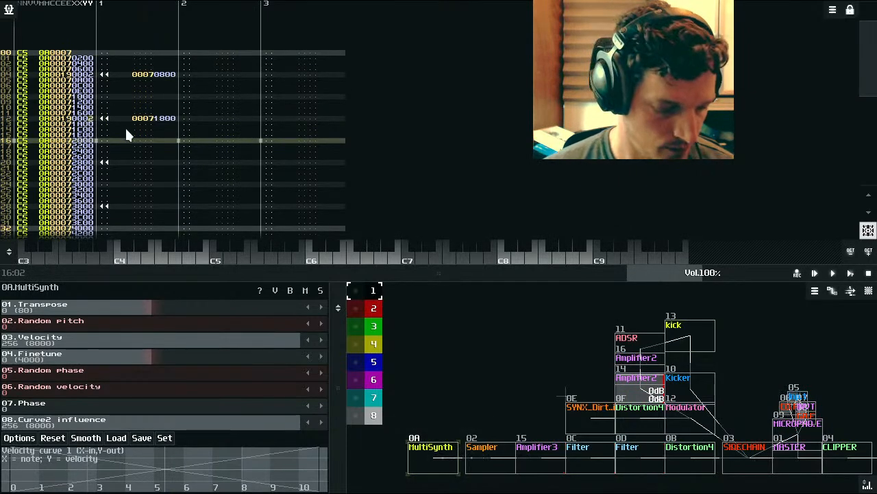
key(space)
text(1)
click(851, 273)
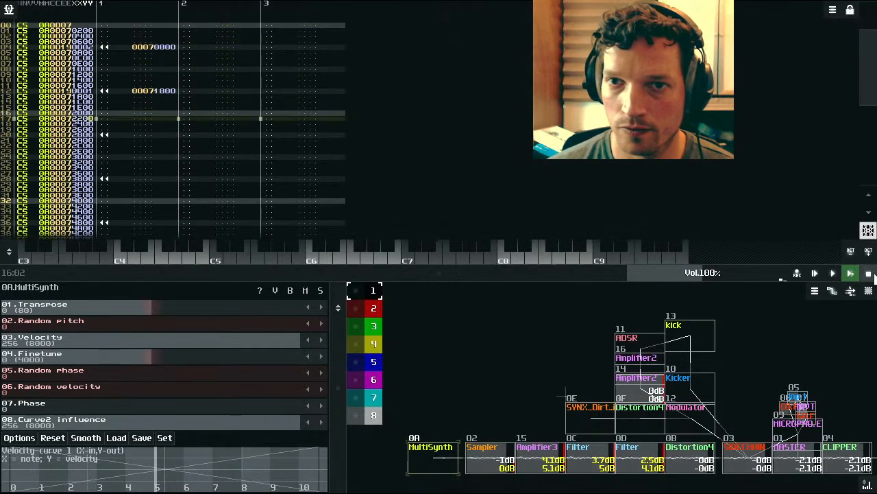
click(870, 274)
click(851, 273)
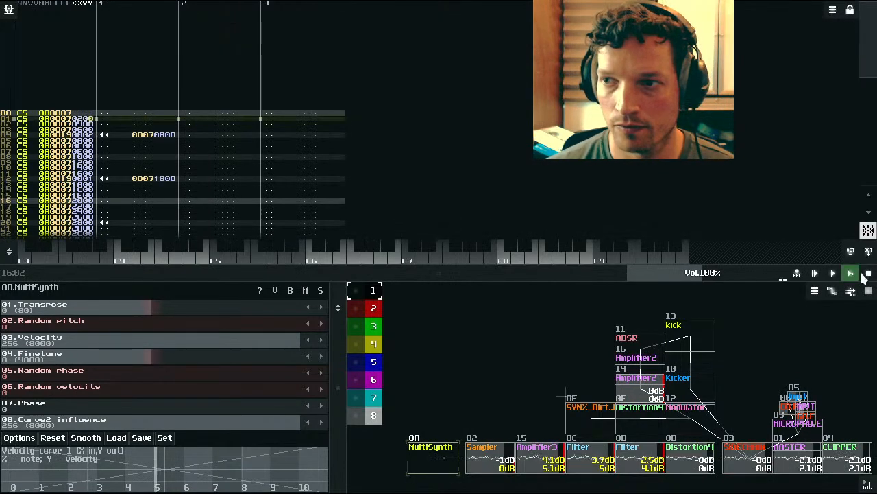
click(869, 273)
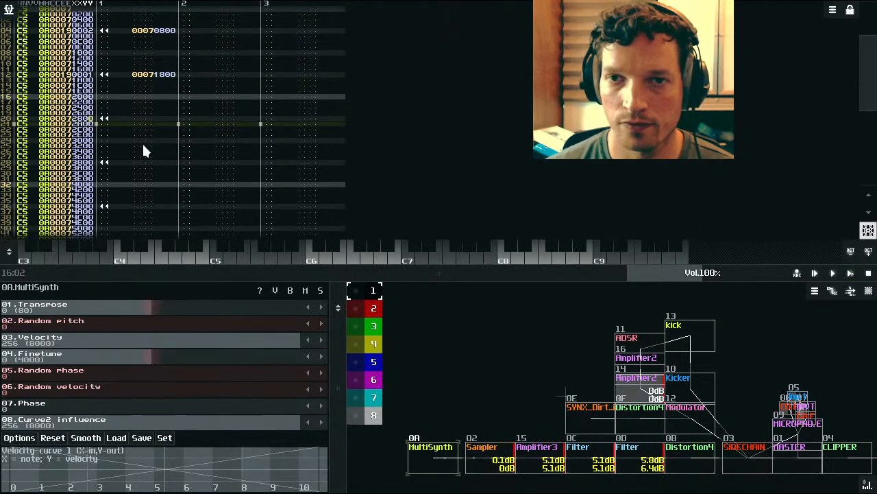
click(850, 273)
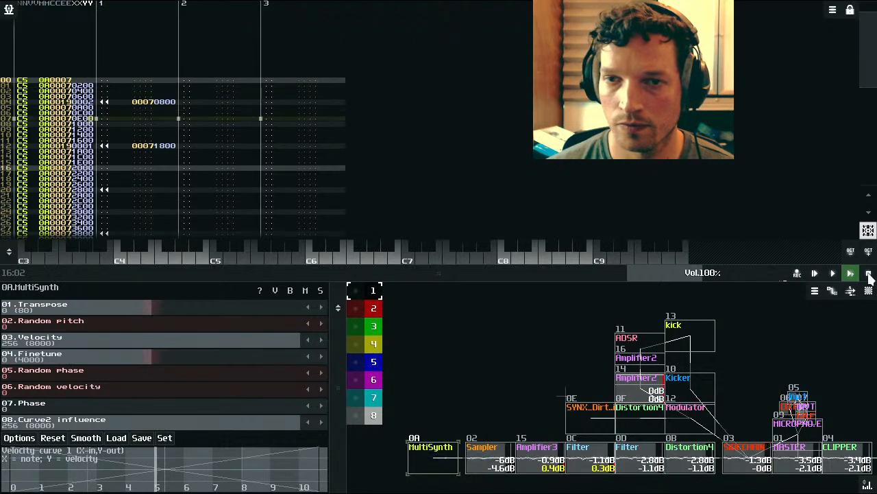
click(869, 274)
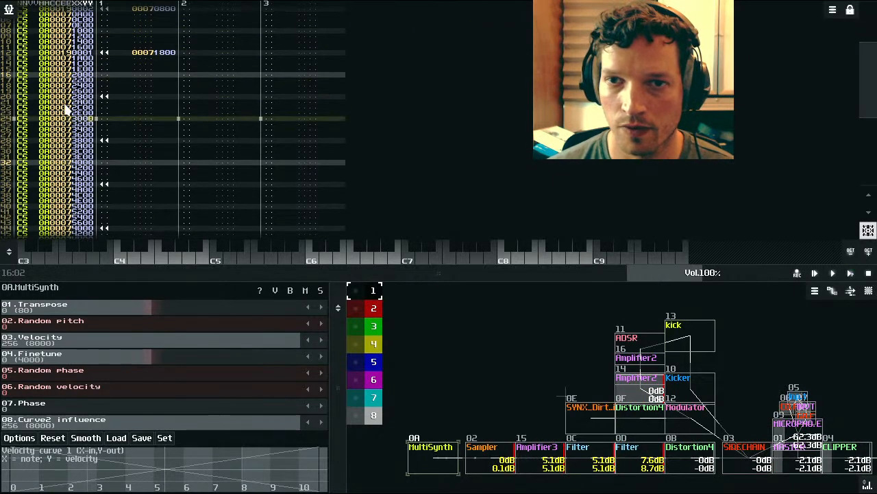
Step: Copy the line 12 events of tracks 0 and 1 and paste them onto line 20, starting at track 0
scroll(77, 118, up, 3)
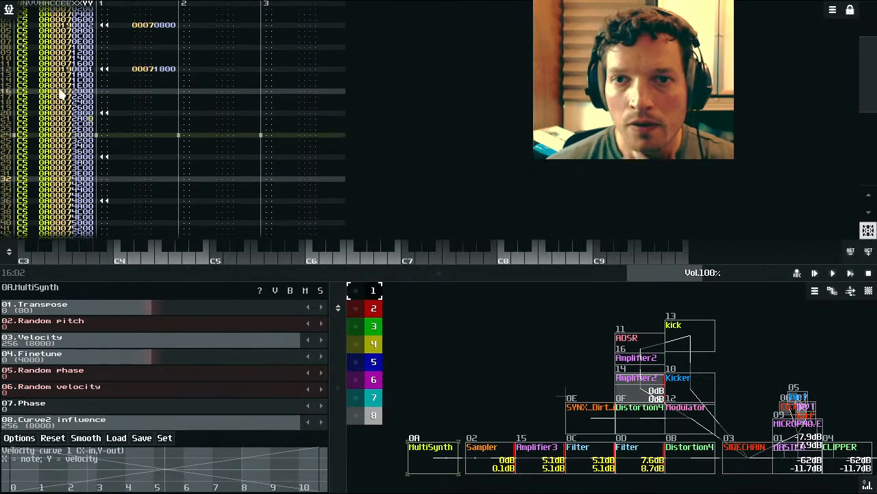
drag(75, 71, 107, 78)
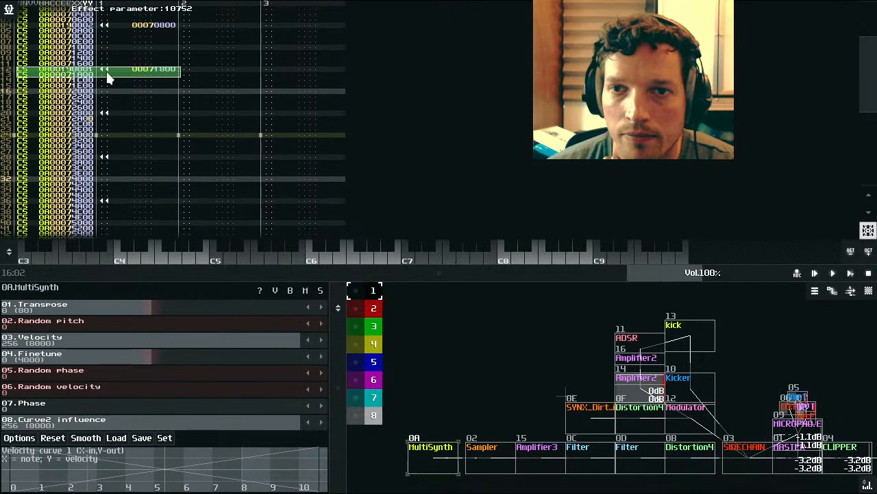
scroll(107, 75, up, 9)
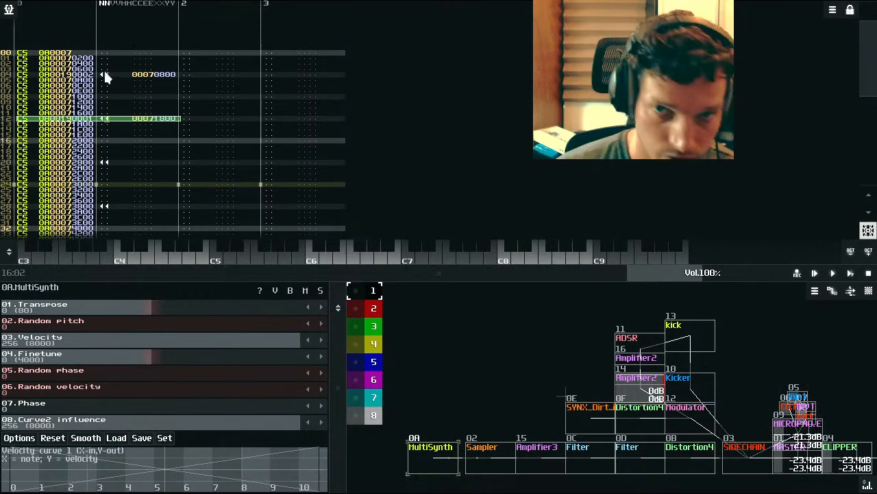
click(45, 161)
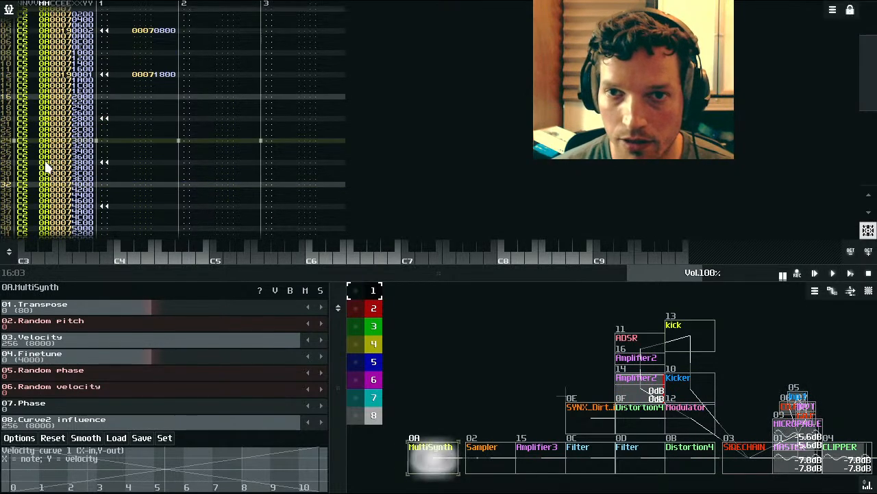
click(25, 116)
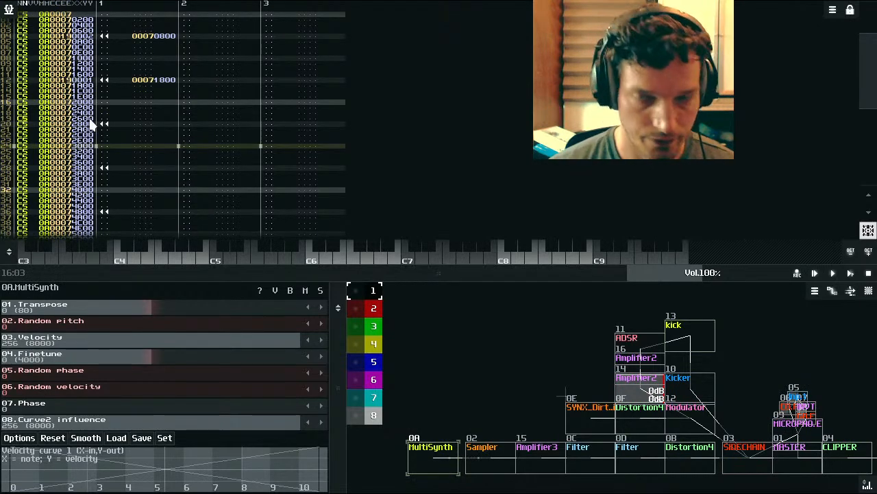
key(Tab)
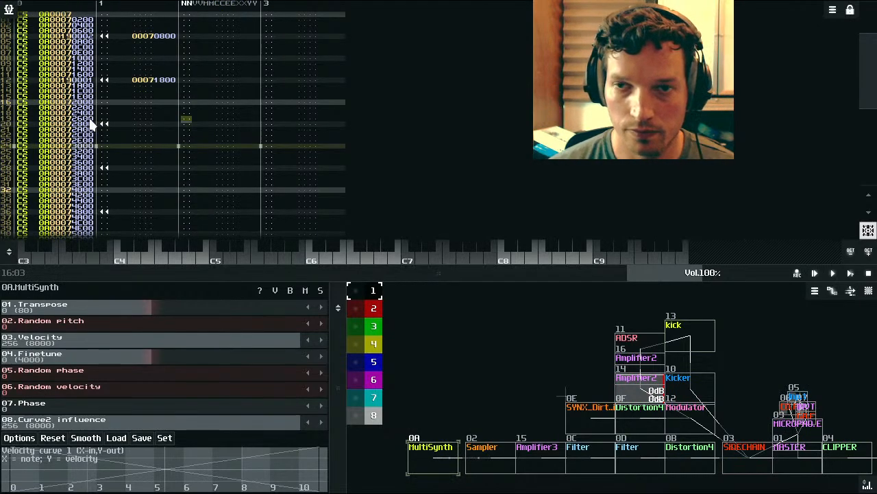
key(Down)
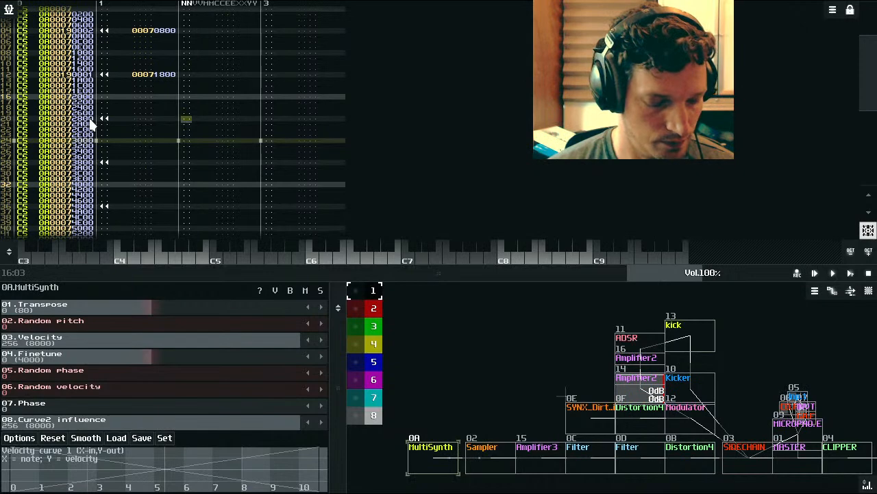
key(shift+Tab)
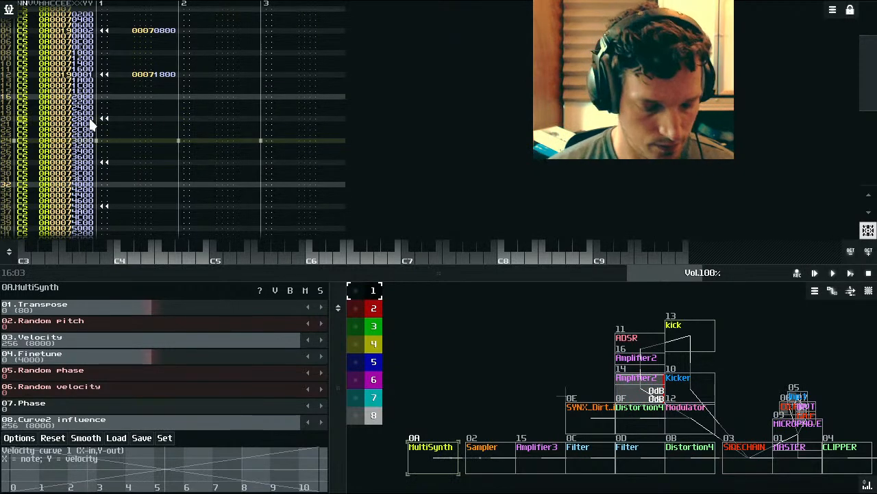
click(91, 119)
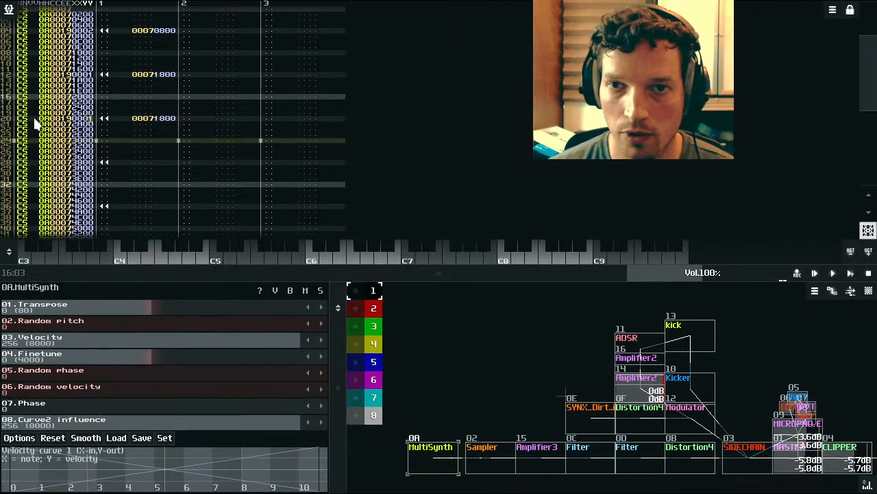
Step: Copy the line 20 events of tracks 0 and 1 and paste them onto lines 21, 22 and 23
drag(44, 118, 117, 120)
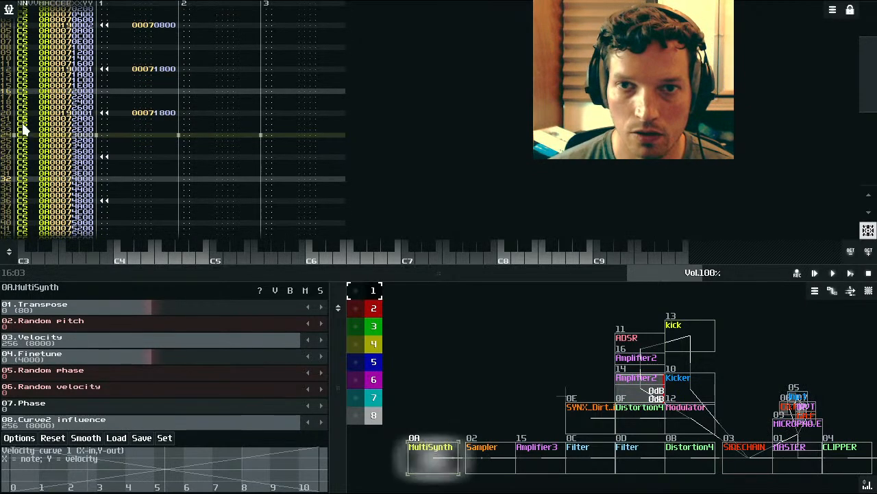
click(25, 130)
scroll(27, 131, down, 1)
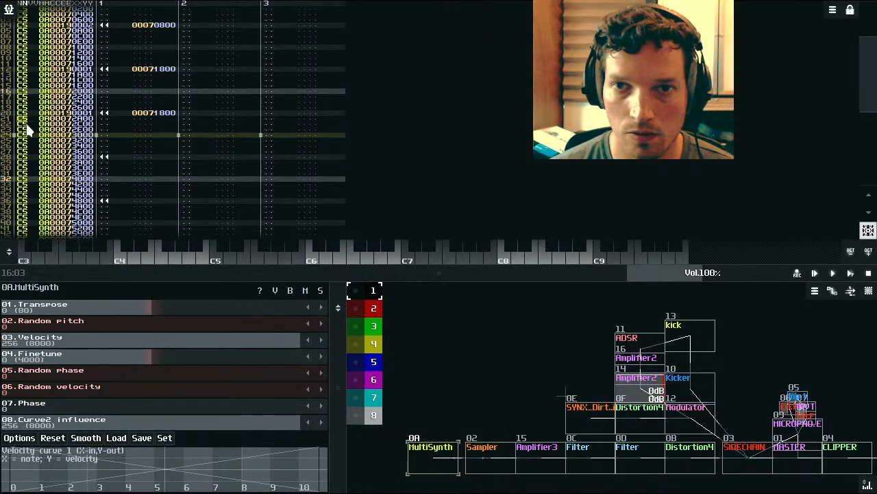
key(ctrl+v)
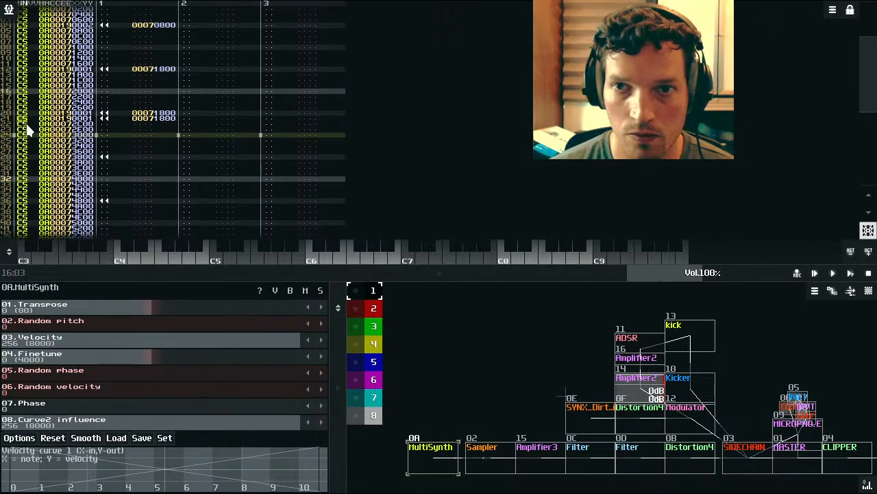
scroll(27, 130, down, 1)
key(ctrl+v)
key(ctrl+v)
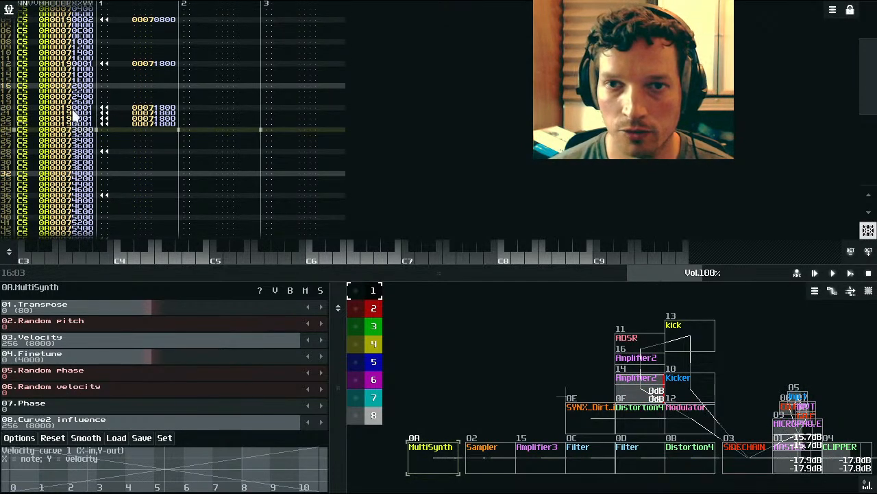
Step: Set the edit step to 1 and the effect 07 parameters on lines 20–23 of track 1 to 2800
scroll(156, 116, up, 2)
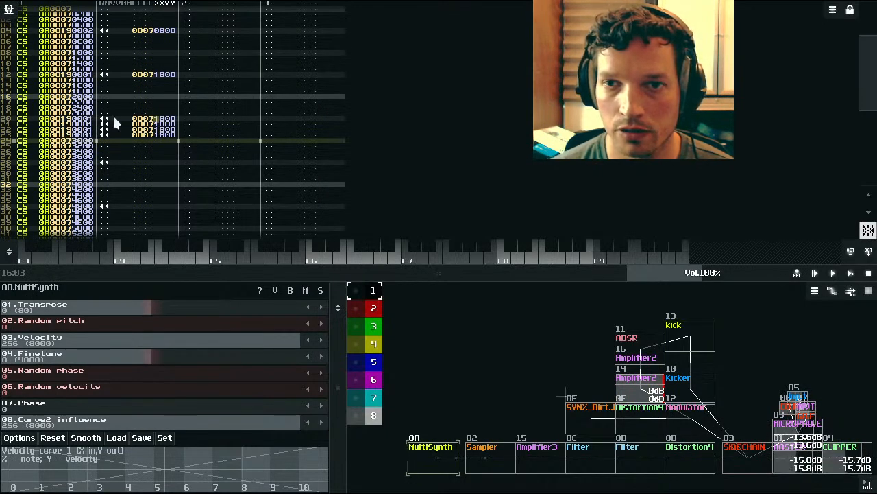
click(159, 134)
text(2)
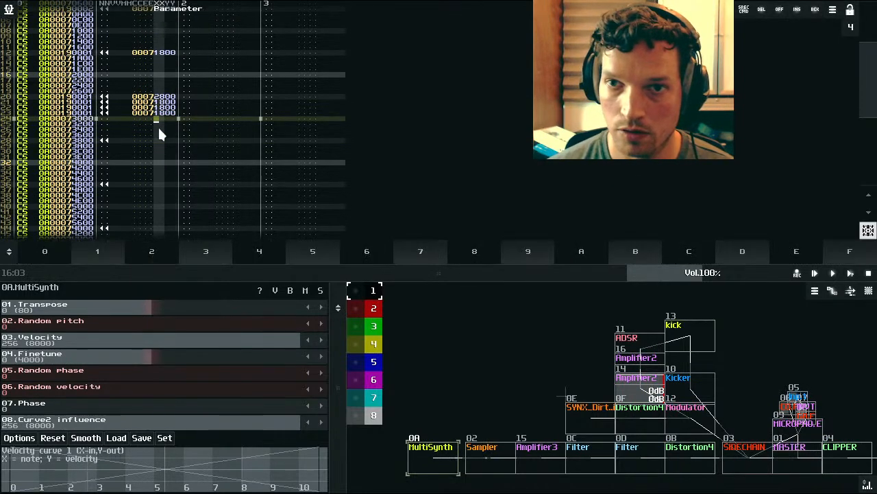
scroll(177, 131, up, 4)
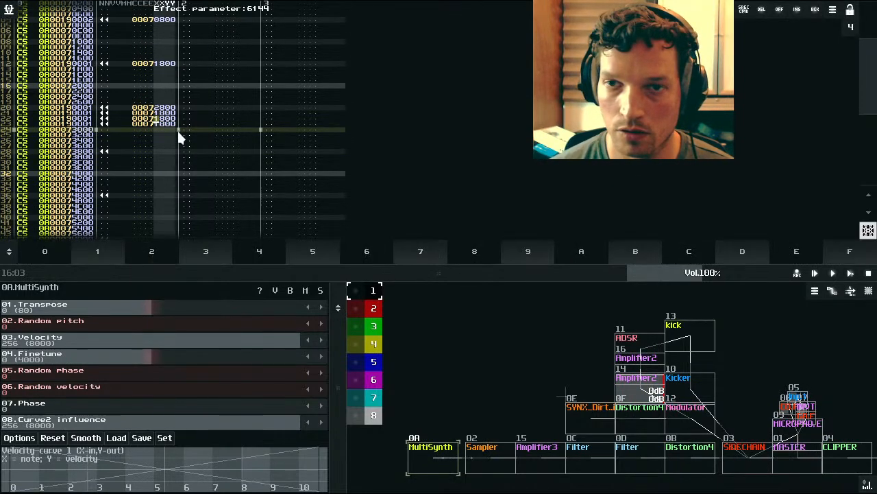
click(850, 26)
click(823, 46)
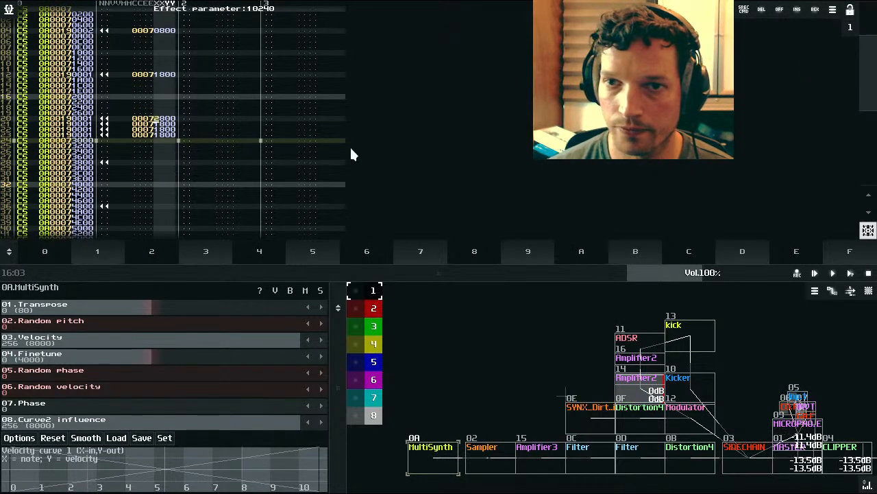
scroll(349, 146, down, 2)
text(22)
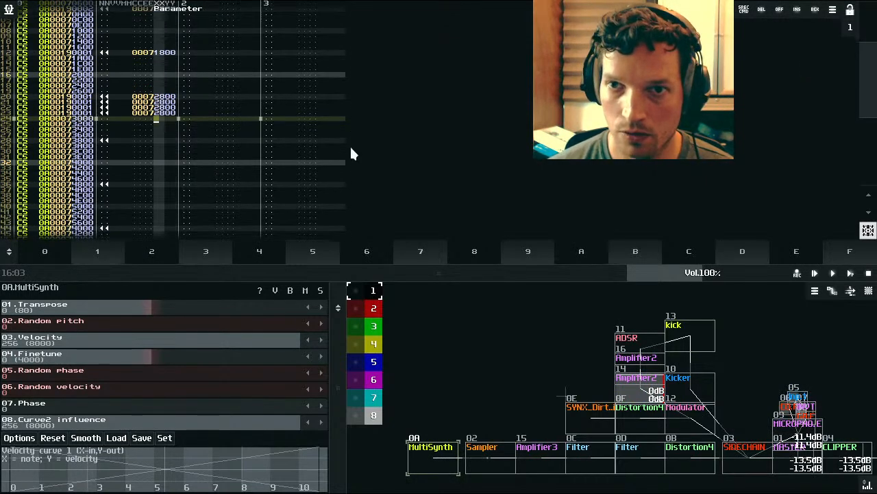
Step: Set the effect 07 parameters of track 1 to 2A00 on line 21, 2C00 on line 22 and 2E00 on line 23
scroll(215, 156, up, 3)
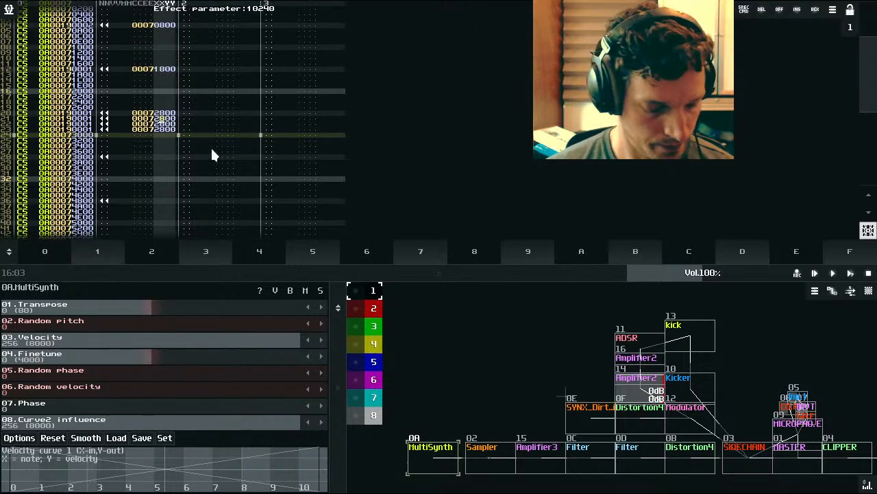
scroll(211, 153, down, 1)
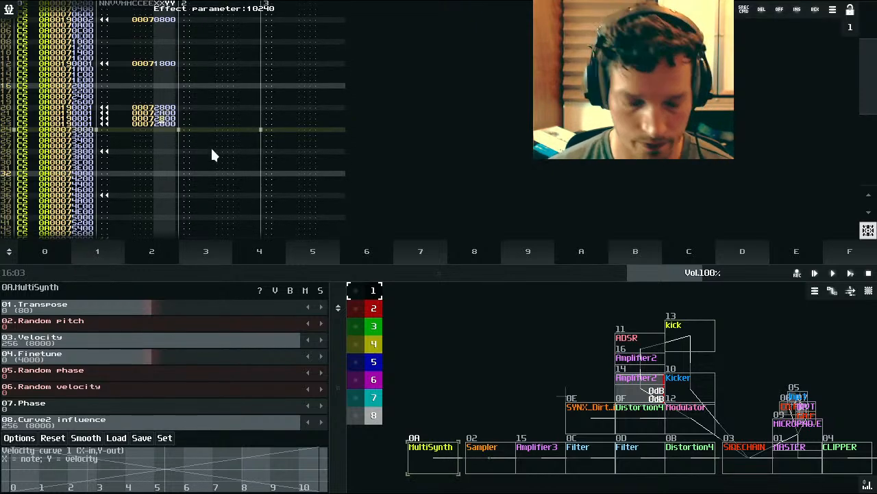
scroll(212, 155, down, 1)
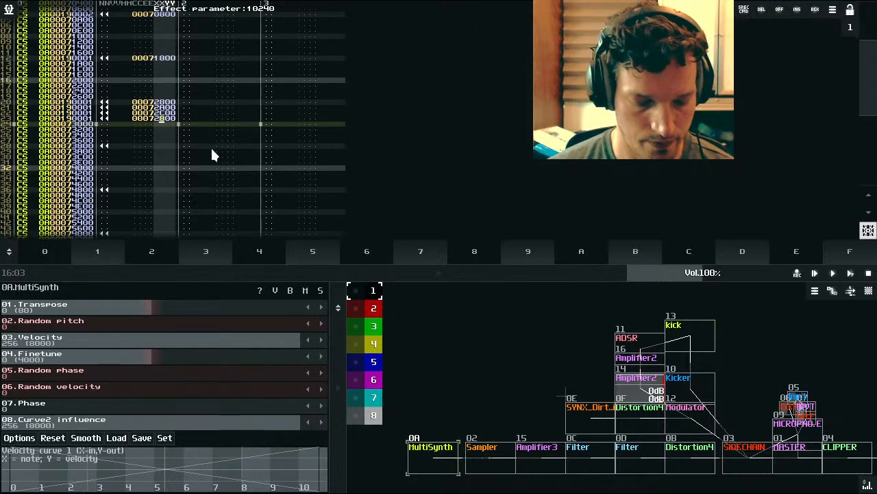
scroll(212, 153, down, 1)
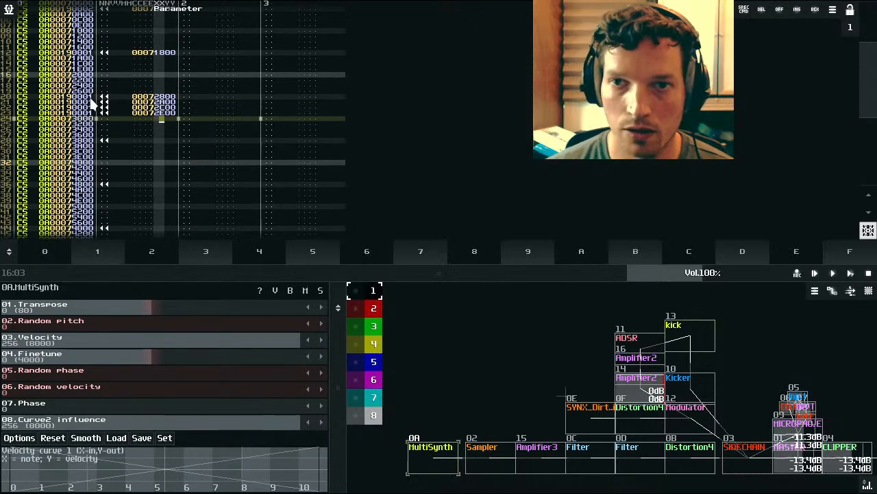
Step: Set the effect 19 parameters on lines 21, 22 and 23 of track 0 to 0002, 0003 and 0004, and play the song from the start
scroll(135, 120, up, 3)
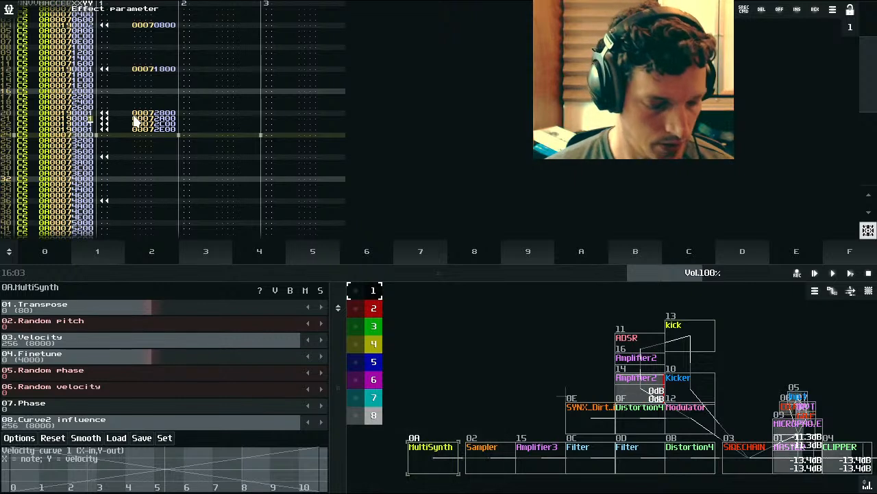
scroll(135, 120, down, 2)
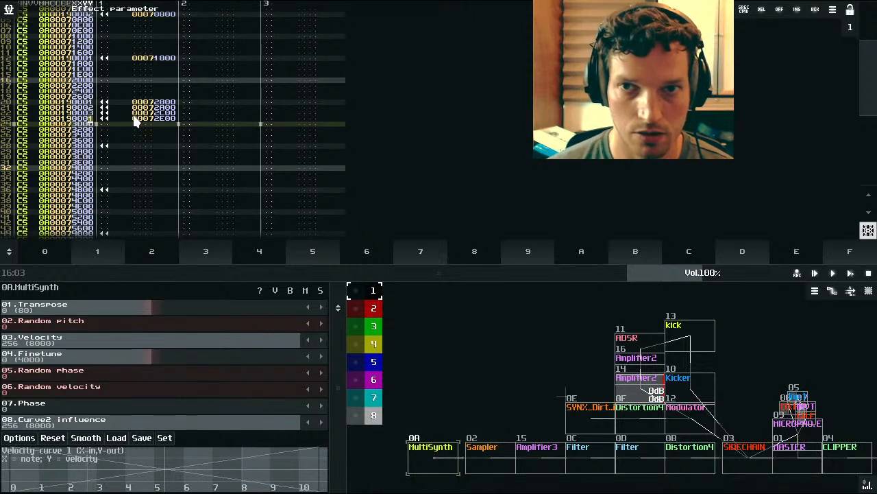
text(4)
click(850, 273)
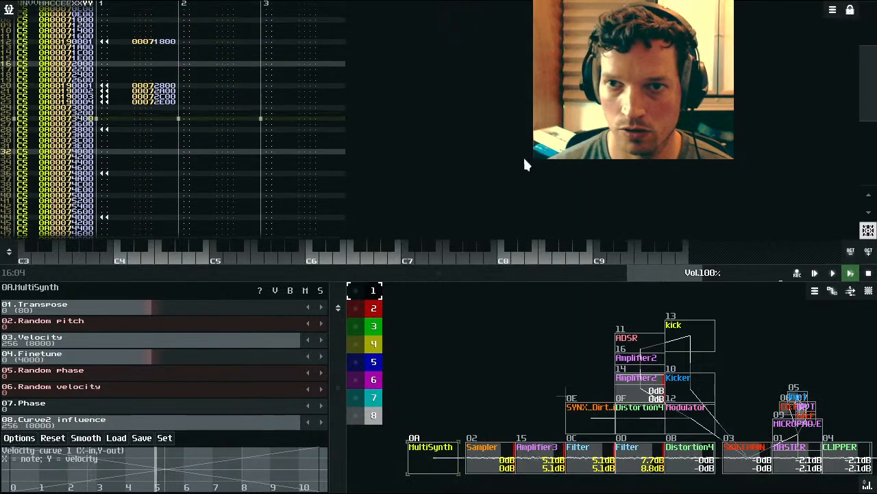
Step: Set the effect 19 parameters on lines 20–23 of track 0 to 0001 and audition the song from the start
scroll(268, 202, up, 5)
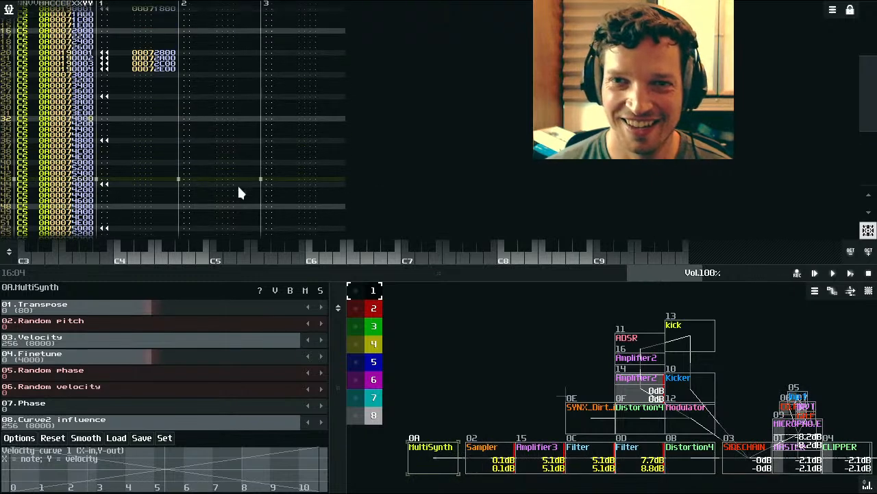
scroll(137, 142, up, 2)
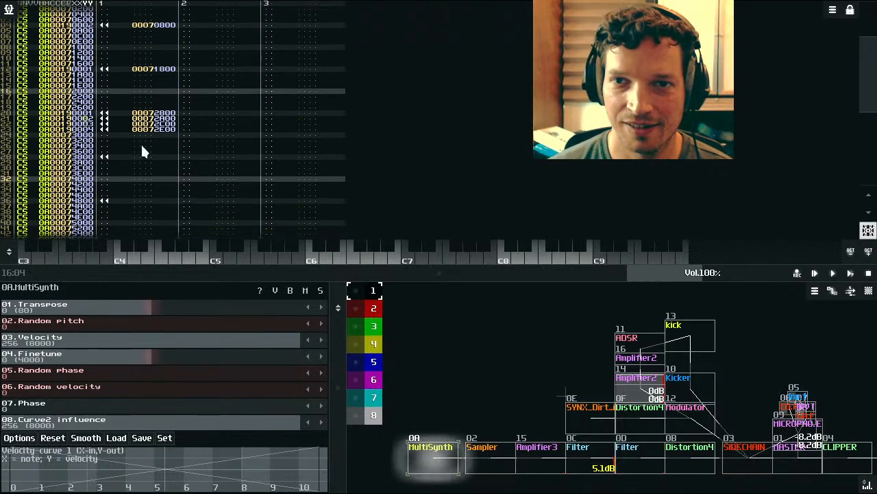
click(90, 120)
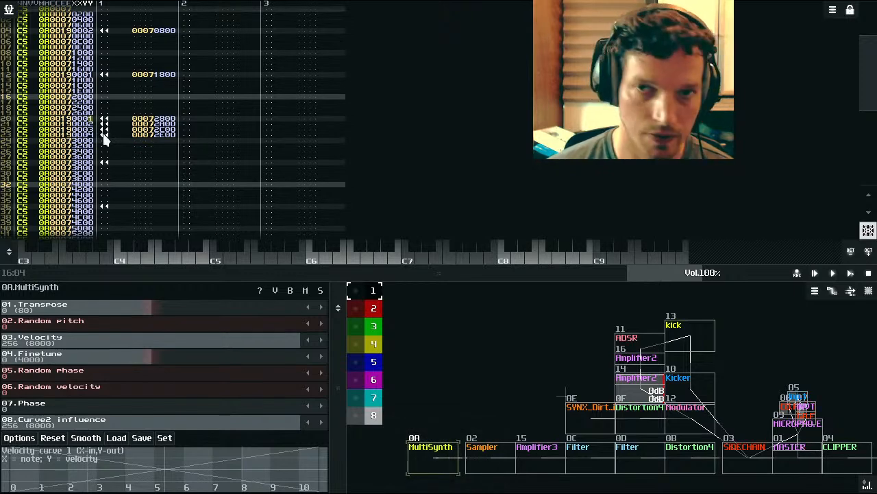
scroll(102, 140, down, 3)
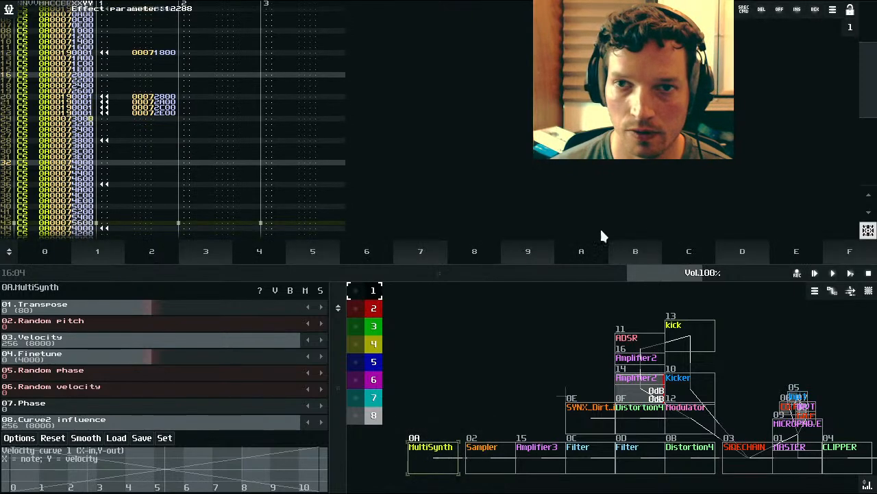
click(851, 273)
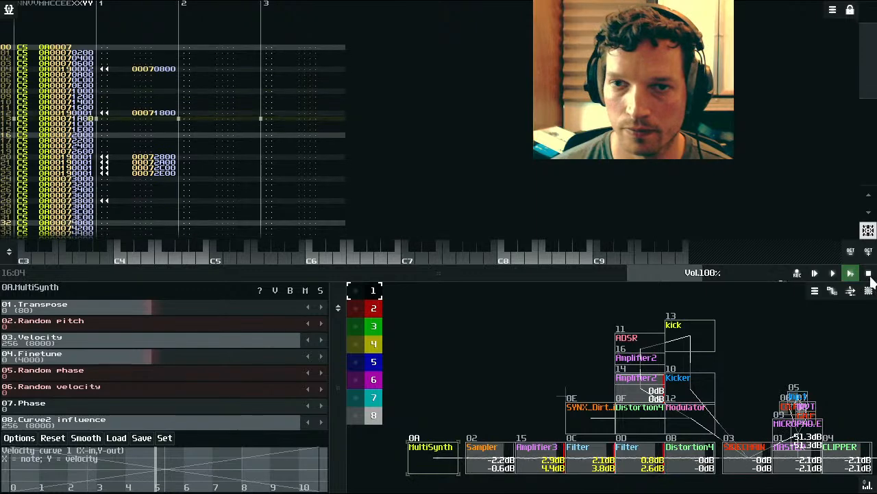
click(870, 275)
scroll(366, 175, up, 7)
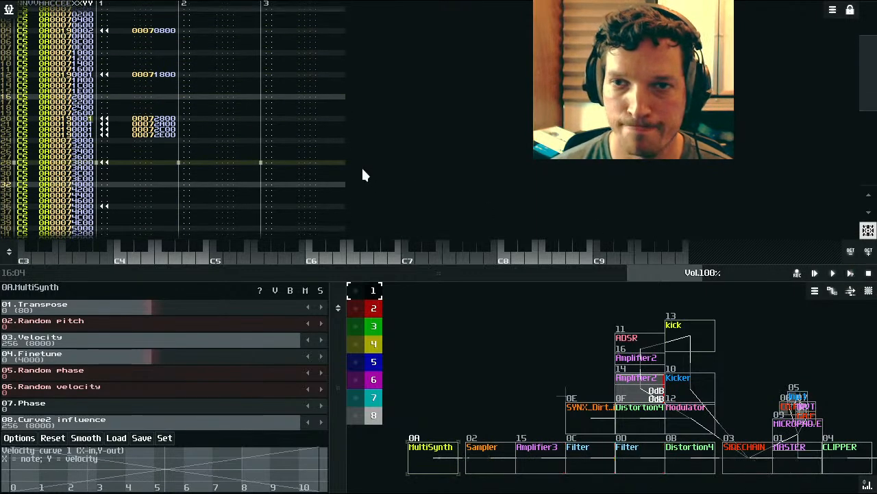
Step: Set the effect 19 parameters on lines 20–23 of track 0 to 0002 and audition the song from the start
key(2)
key(space)
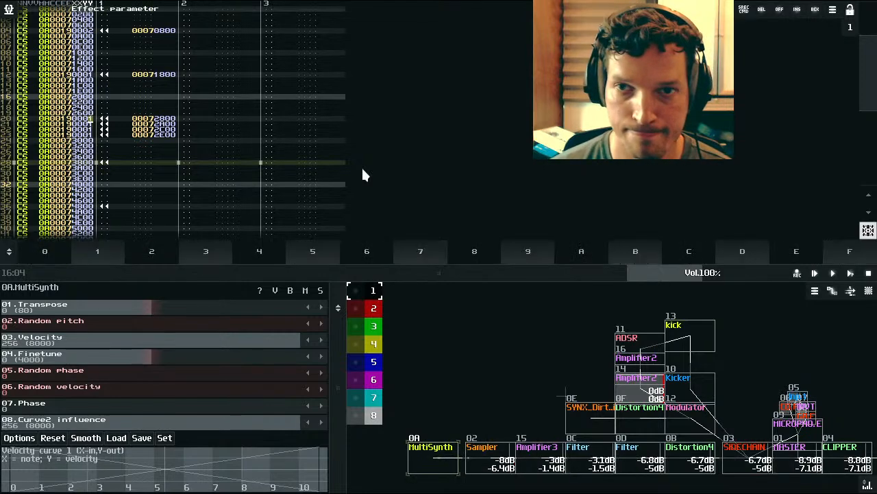
text(2222)
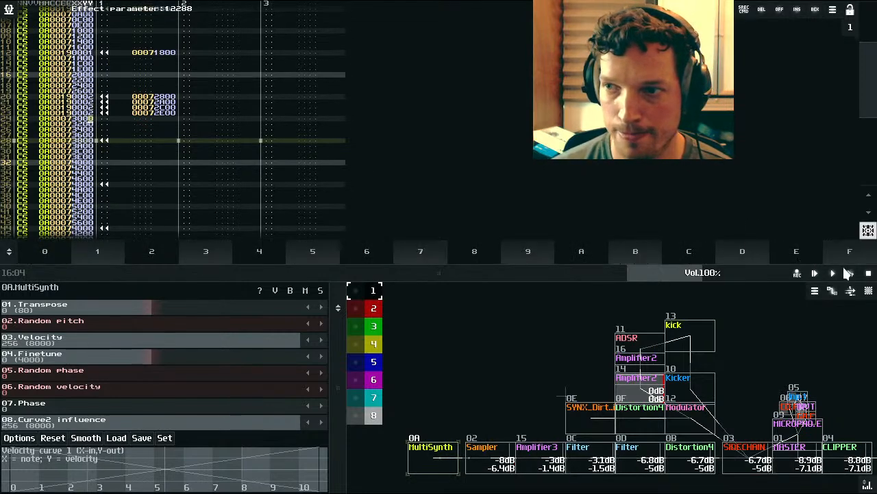
click(848, 273)
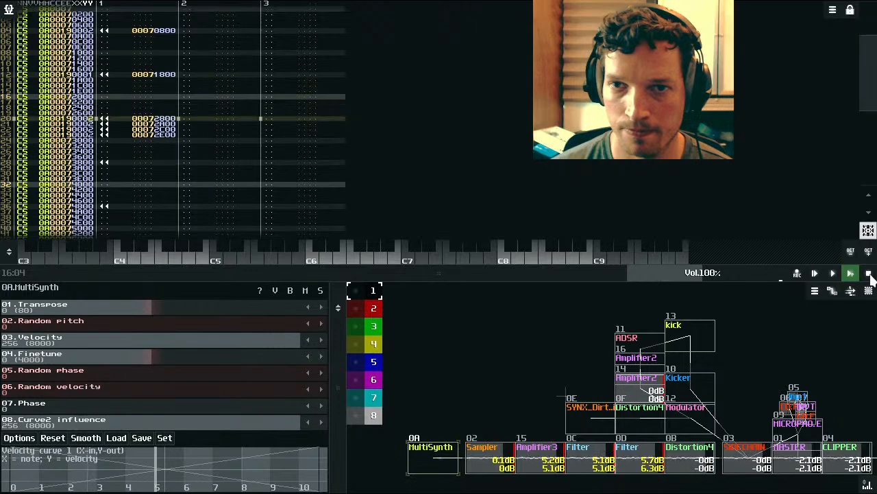
click(869, 273)
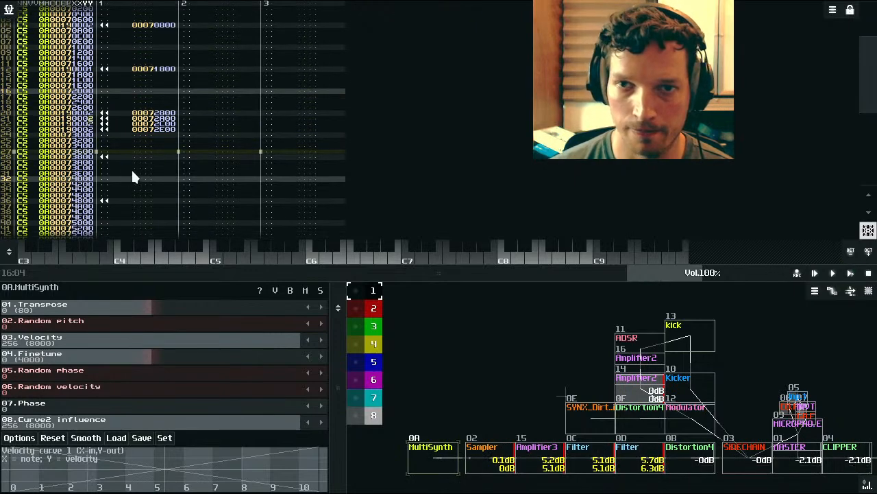
Step: Set the effect 19 parameters on lines 20 and 21 of track 0 to 0001 and audition the song
key(Up)
key(space)
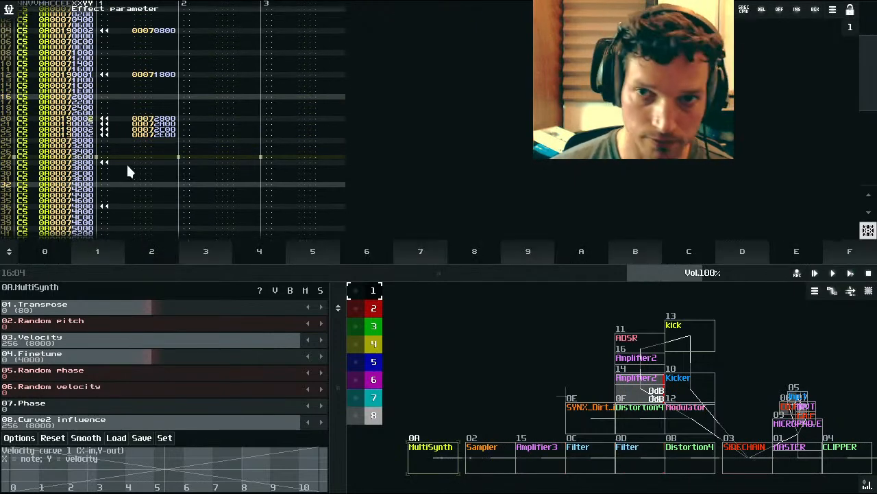
text(11)
key(Down)
key(Down)
click(852, 276)
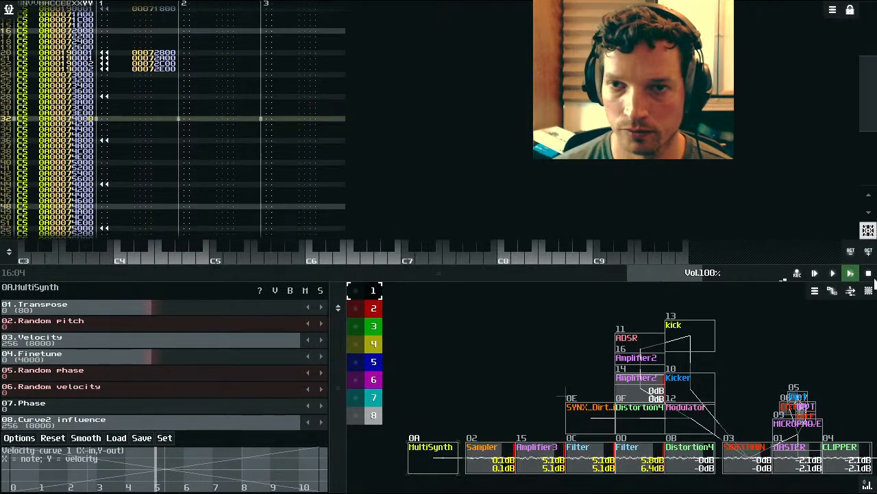
click(866, 274)
scroll(397, 163, up, 11)
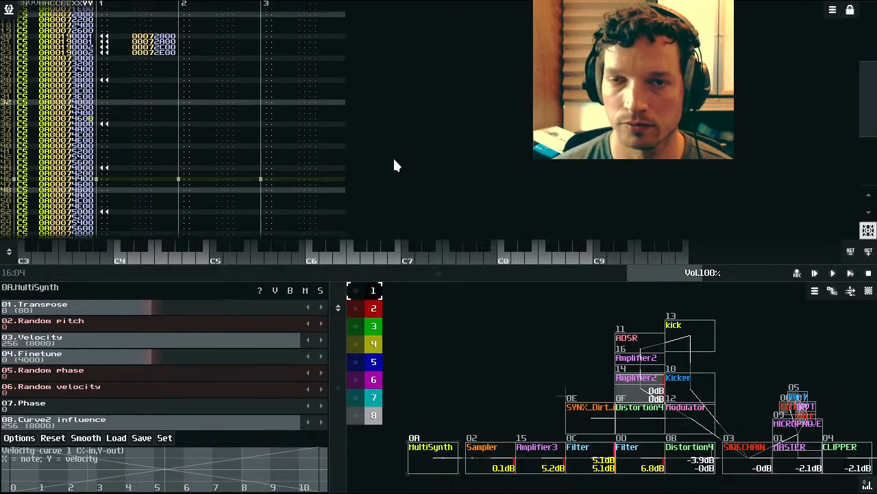
scroll(394, 165, up, 11)
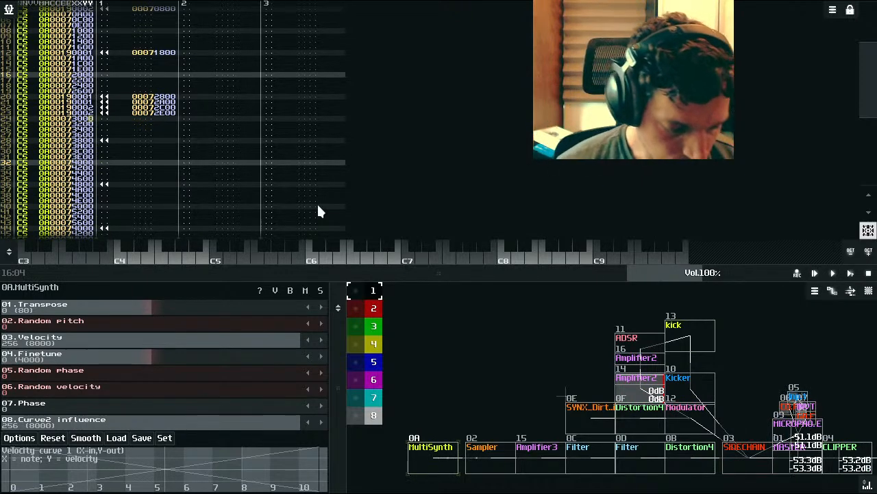
Step: Add a Loop module in the empty space above the Sampler
double_click(447, 393)
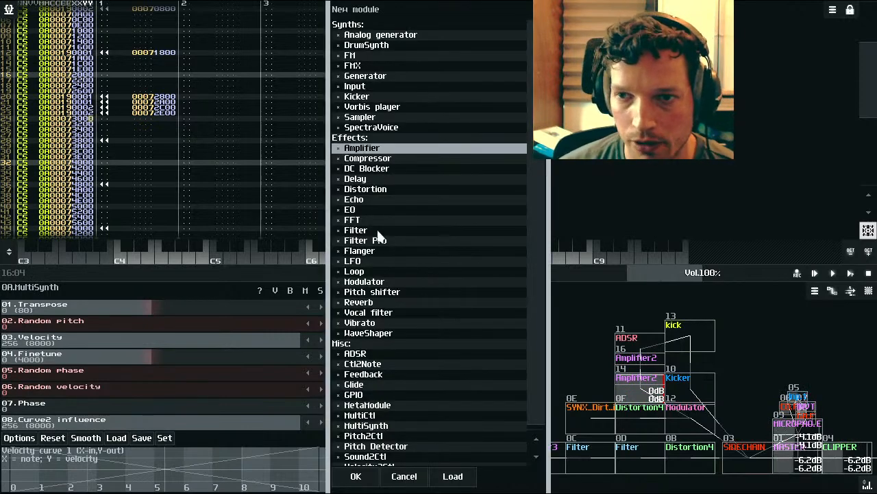
scroll(384, 396, down, 1)
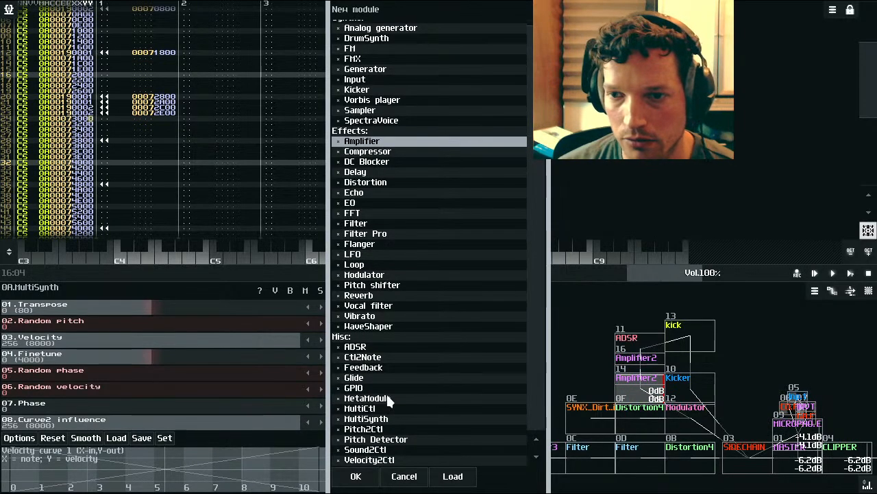
double_click(354, 264)
drag(486, 408, 489, 415)
Step: Connect the MultiSynth and the Sampler to the Loop module, and the Loop to Amplifier3
drag(441, 461, 452, 438)
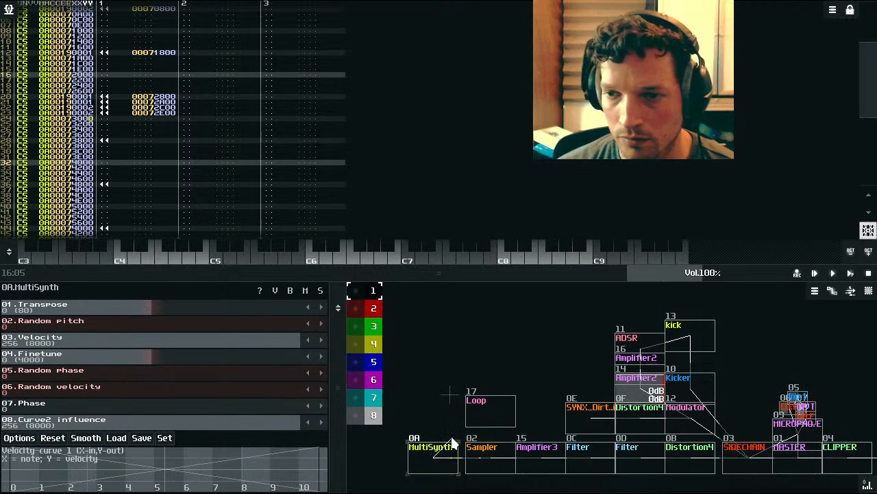
drag(478, 411, 425, 397)
drag(478, 415, 497, 406)
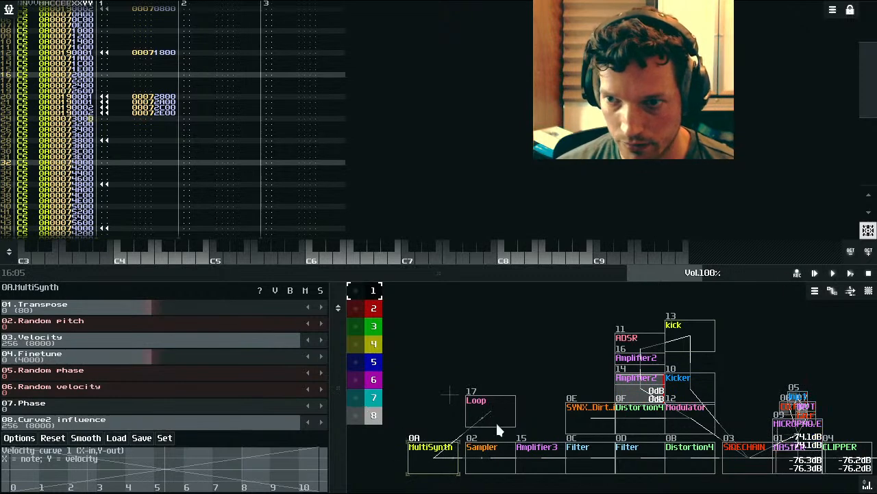
click(499, 466)
drag(477, 412, 500, 413)
drag(501, 414, 539, 463)
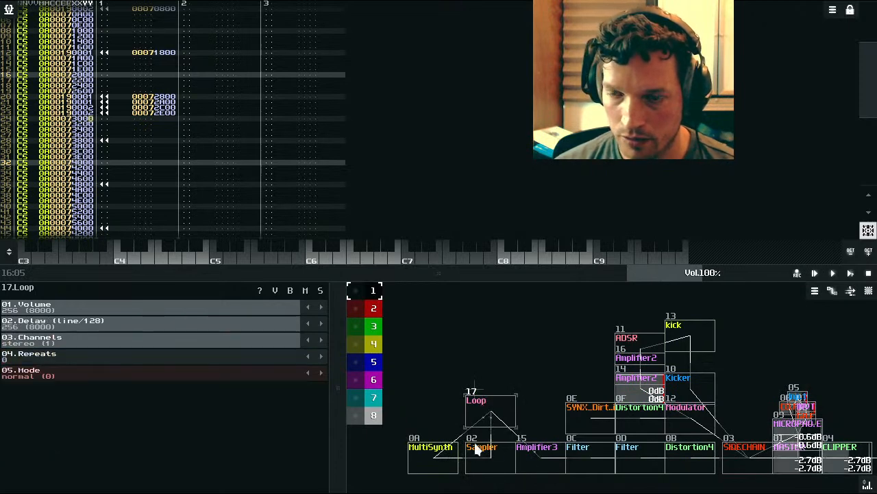
Step: Rearrange the MultiSynth, Sampler and Loop modules so the Loop sits between the Sampler and Amplifier3
drag(433, 472, 375, 473)
drag(488, 469, 432, 488)
drag(479, 420, 461, 447)
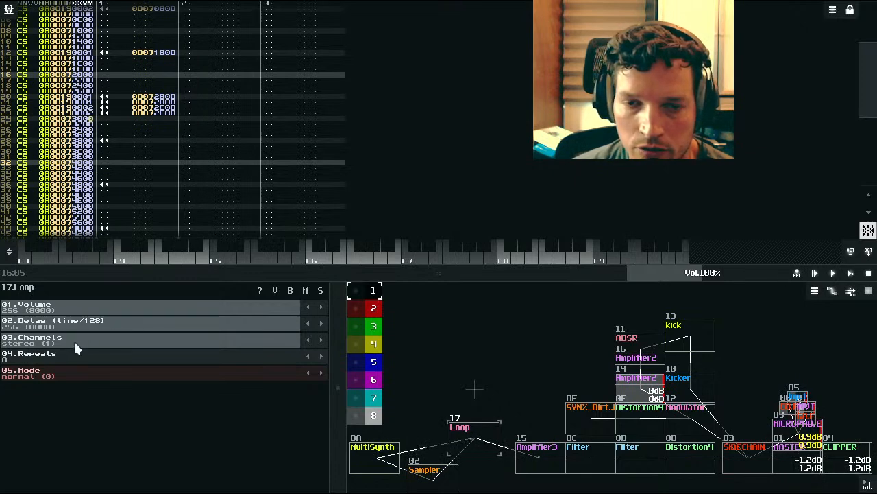
Step: Set the Loop's delay to 56 and audition Repeats values up to 8, returning Repeats to 0
drag(105, 329, 77, 326)
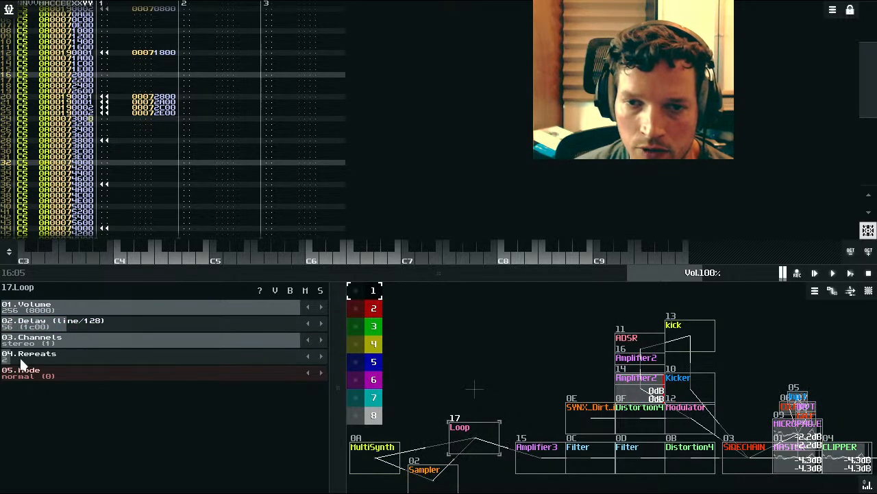
click(20, 362)
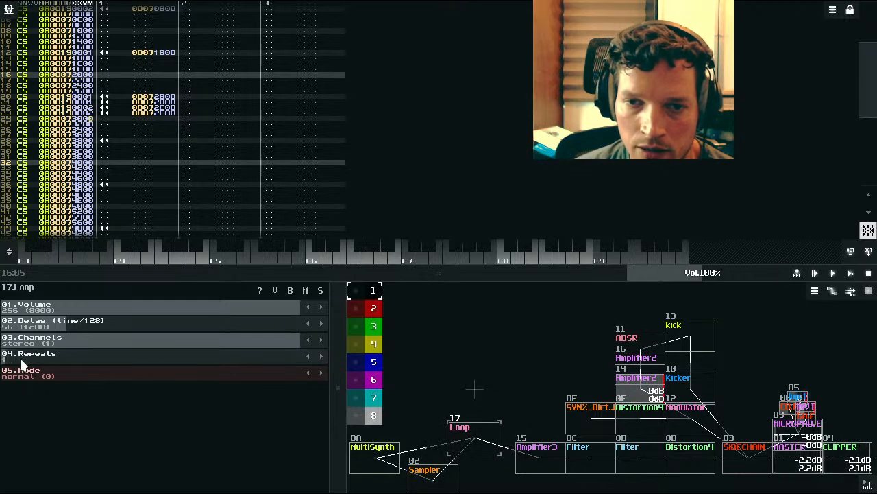
scroll(21, 359, down, 2)
scroll(21, 359, up, 3)
scroll(20, 358, down, 3)
scroll(21, 359, up, 2)
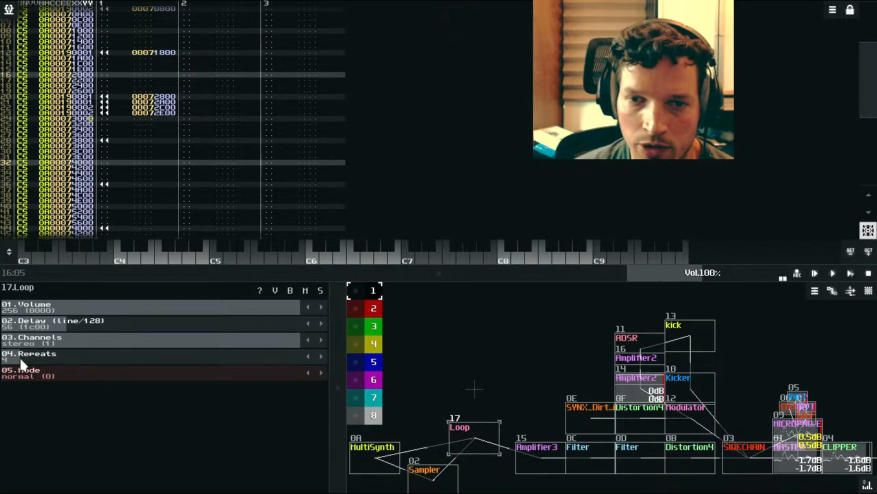
scroll(21, 359, down, 2)
scroll(21, 359, up, 1)
scroll(20, 359, down, 4)
scroll(20, 359, up, 5)
scroll(21, 359, down, 3)
scroll(21, 359, up, 3)
scroll(20, 358, up, 2)
scroll(20, 358, down, 3)
scroll(21, 358, up, 4)
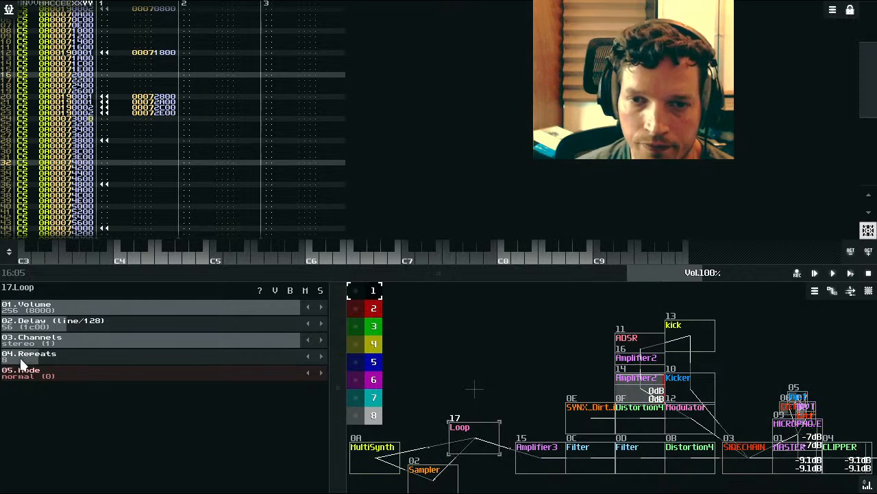
scroll(21, 359, down, 7)
scroll(21, 362, up, 3)
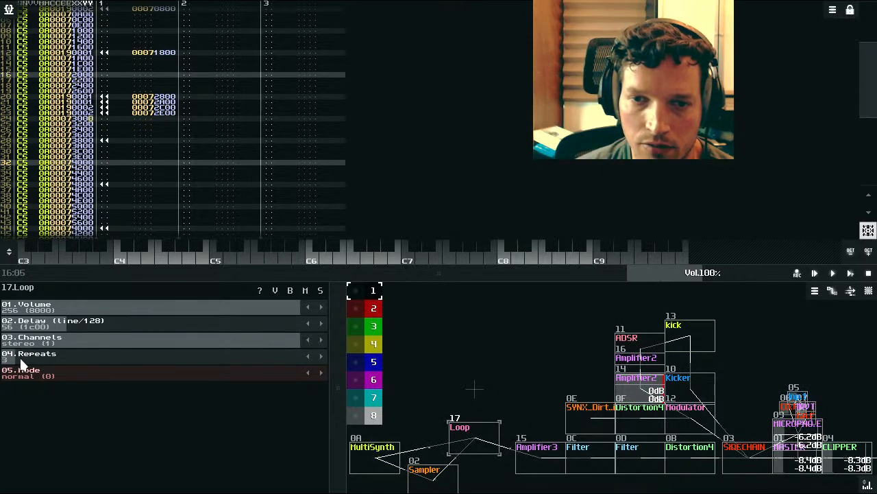
scroll(20, 362, down, 2)
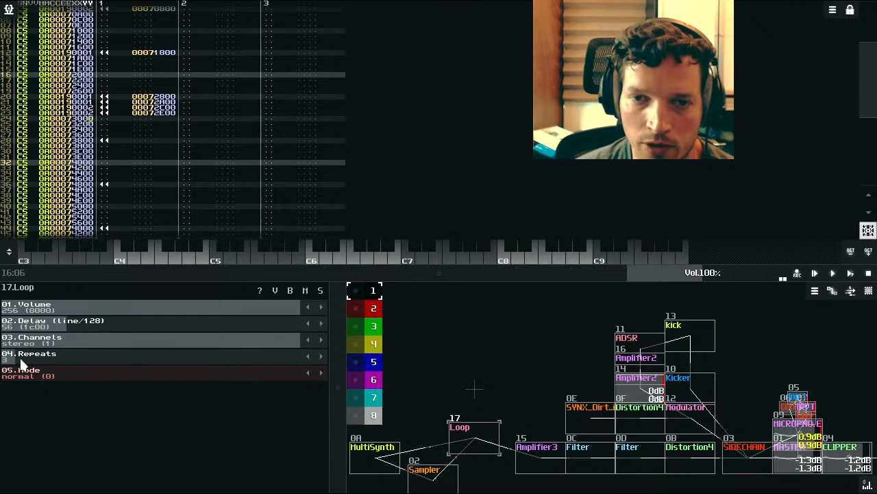
scroll(21, 363, down, 1)
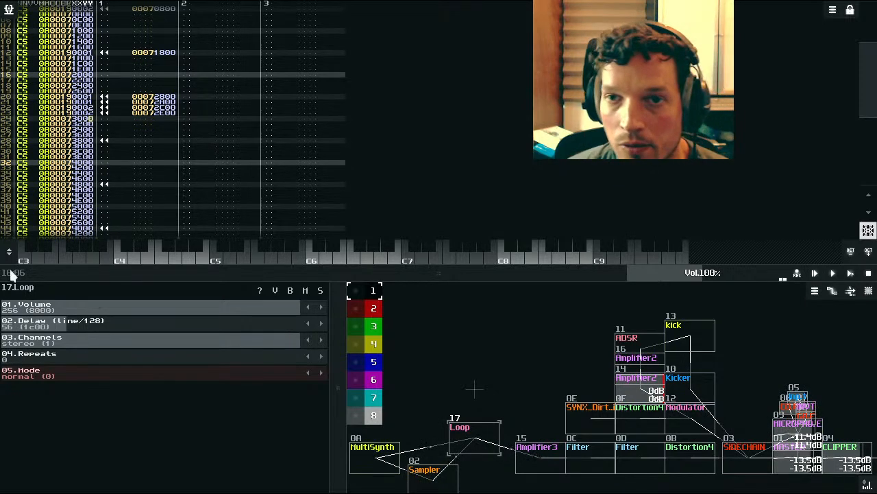
Step: Replace the effect 19 commands on lines 20–23 of track 0 with effect 07
scroll(194, 91, up, 2)
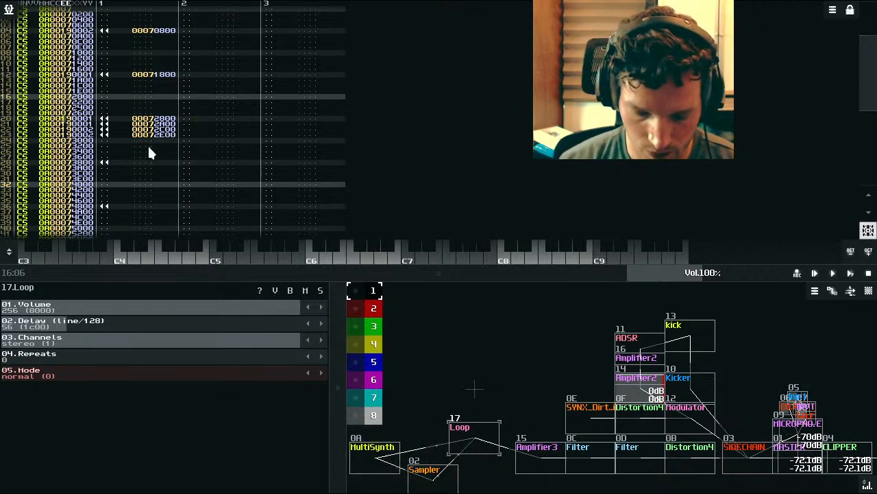
key(space)
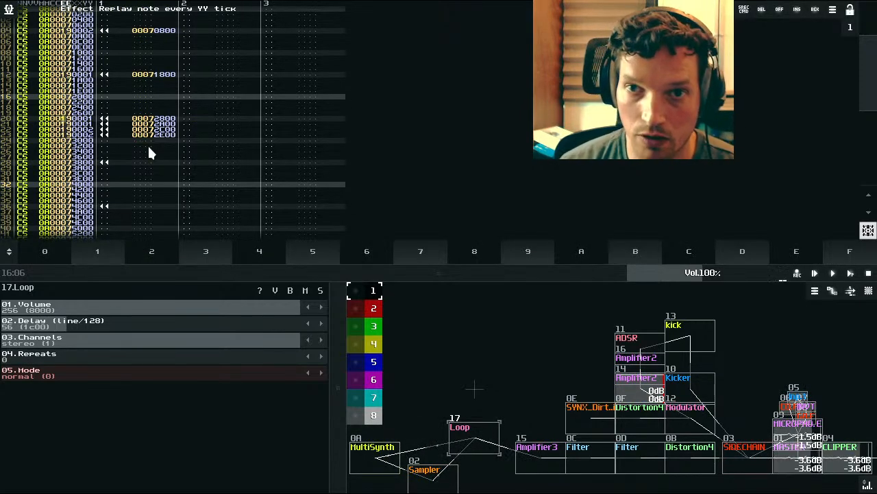
text(0000)
key(Up)
key(Up)
key(Up)
key(Up)
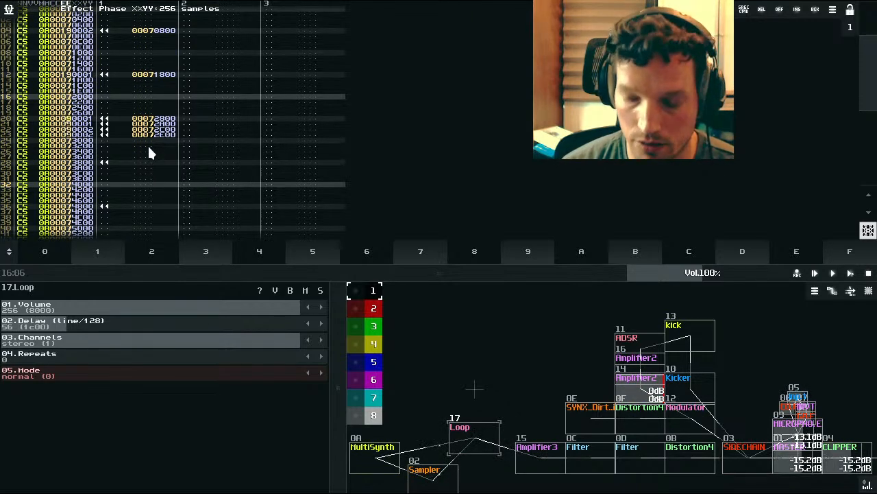
text(7777)
Step: Clear the effect parameters on lines 20–23 of track 0 and enter 2800, 2A00, 2C00 and 2E00
key(Right)
key(Up)
key(Up)
key(Up)
key(Up)
key(Right)
key(Right)
key(Right)
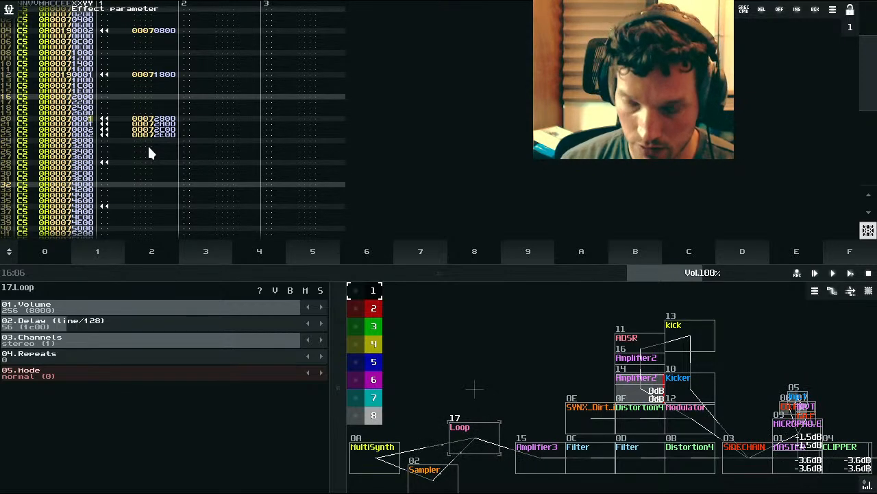
key(Delete)
key(Delete)
key(Delete)
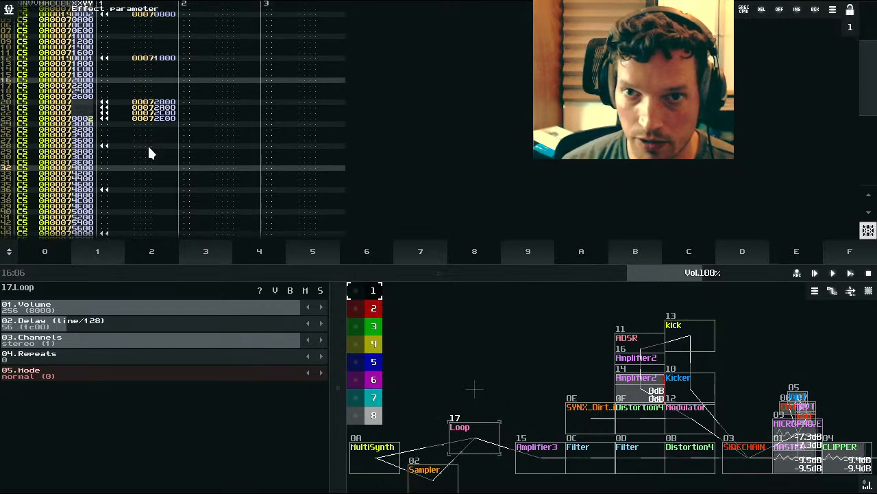
key(Delete)
scroll(151, 153, up, 1)
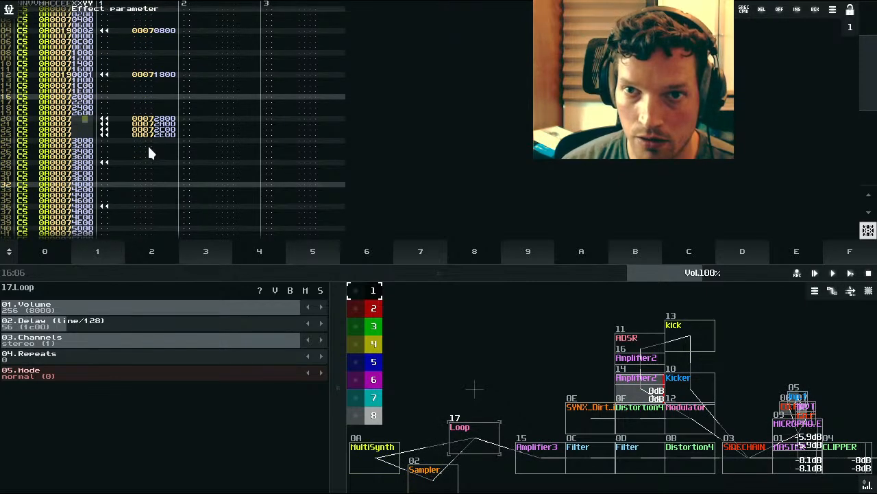
key(space)
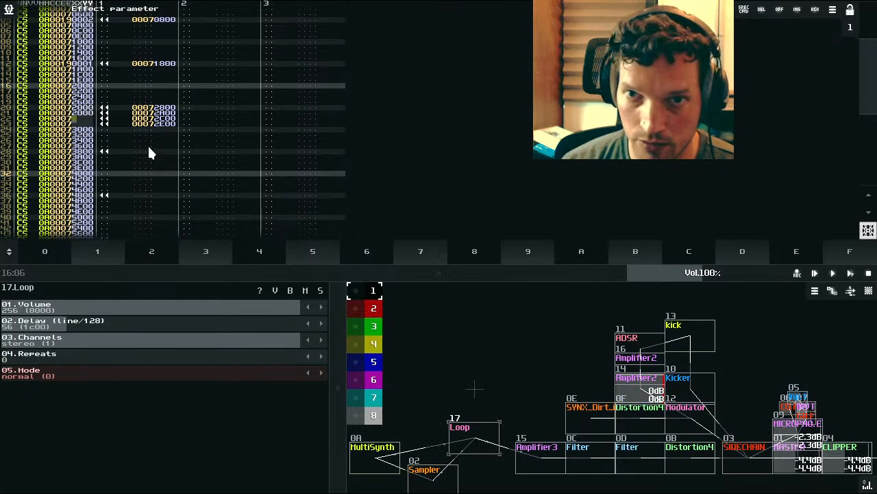
scroll(149, 151, up, 4)
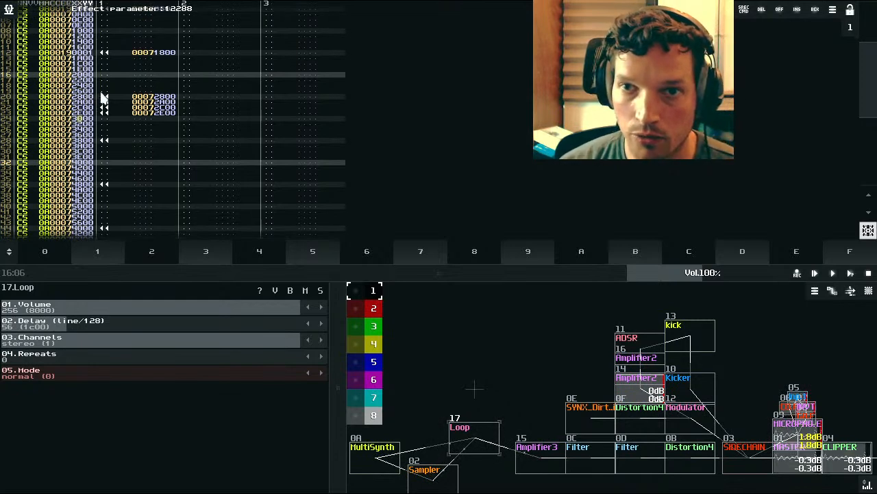
Step: Delete the previous-track notes and effect 07 commands on lines 20–23 of track 1
drag(103, 98, 144, 118)
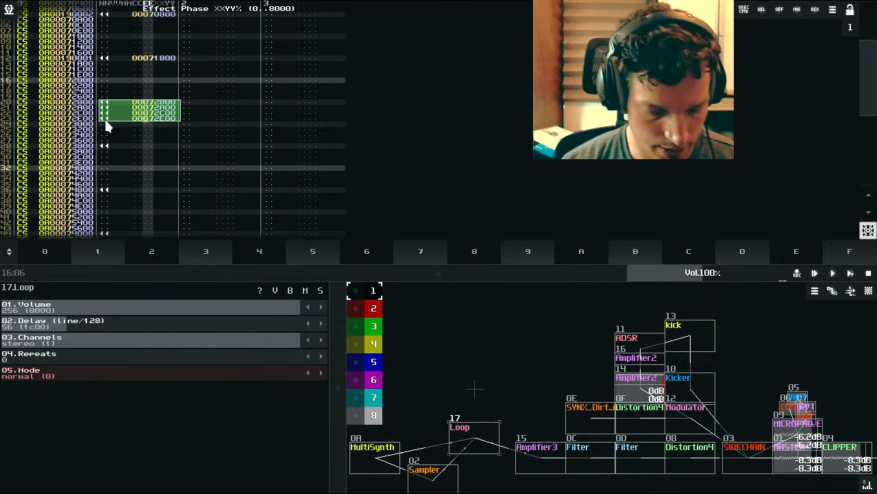
key(Delete)
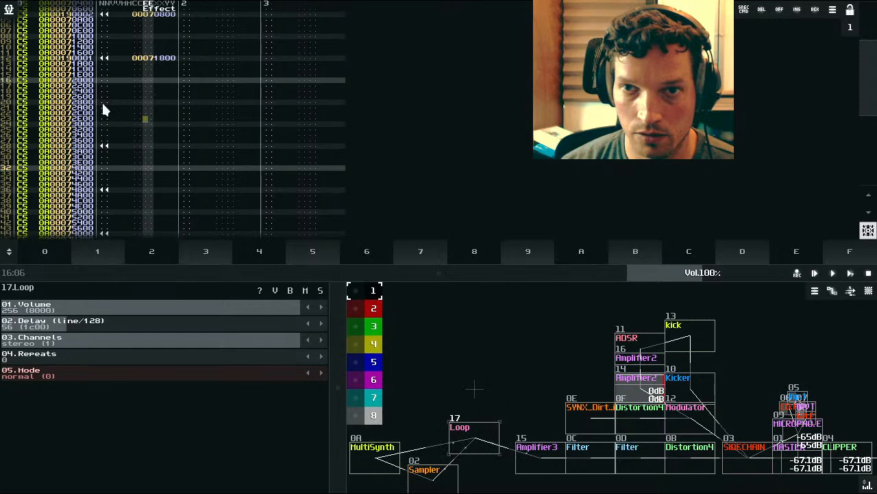
Step: Set the Loop's delay to 32 and write its Repeats controller to the pattern on line 19 of track 1
click(102, 108)
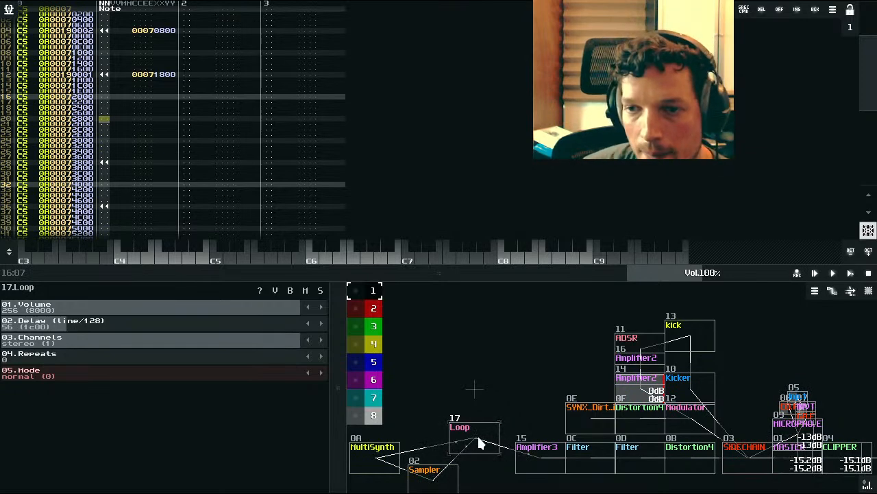
click(127, 119)
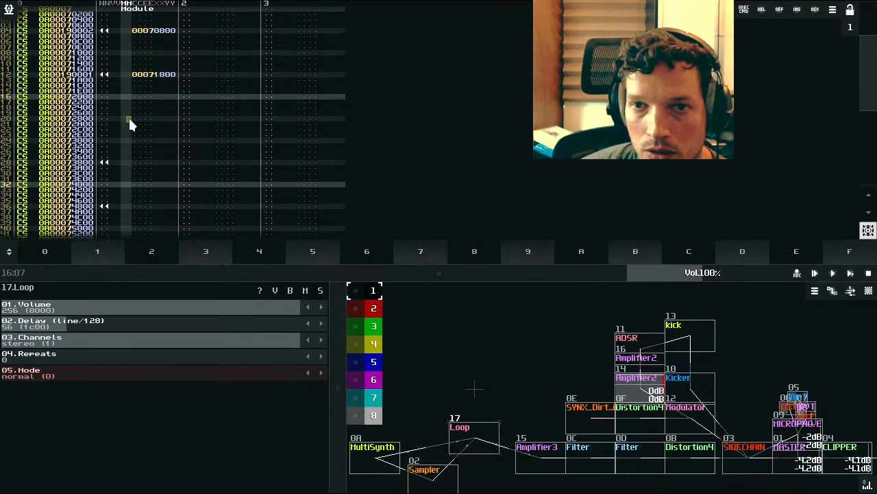
scroll(128, 115, up, 1)
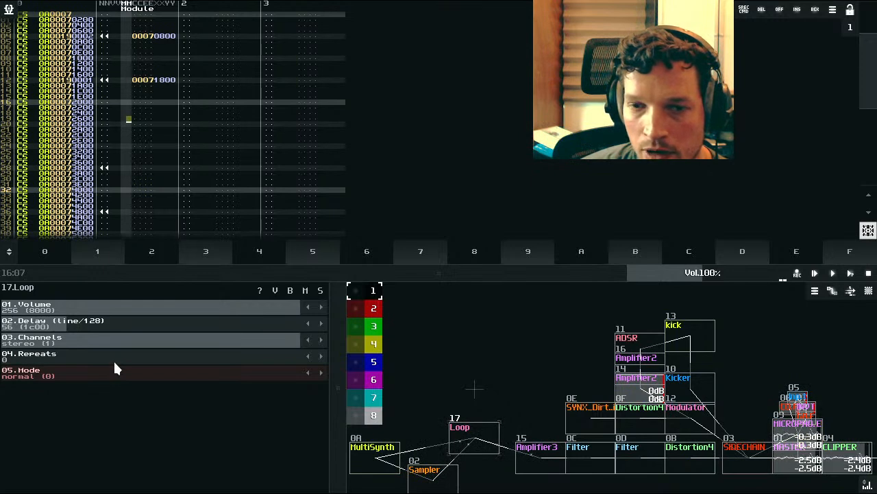
drag(95, 325, 51, 321)
scroll(53, 324, up, 5)
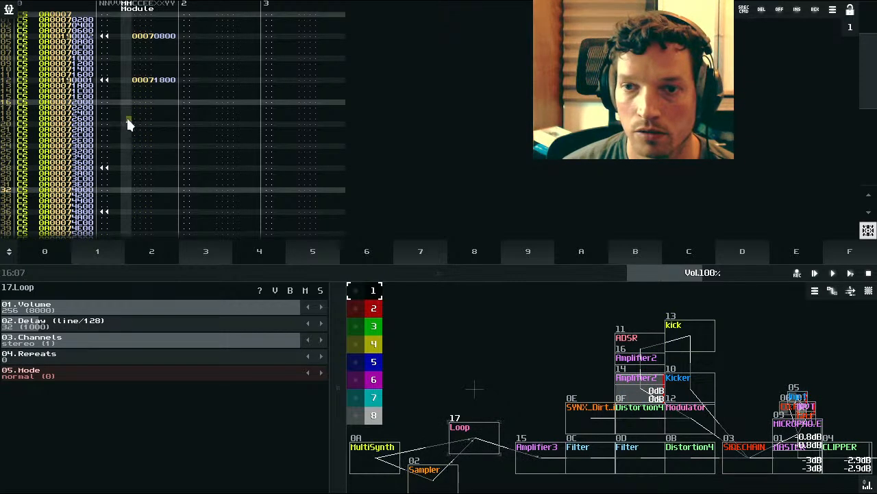
right_click(34, 361)
click(415, 270)
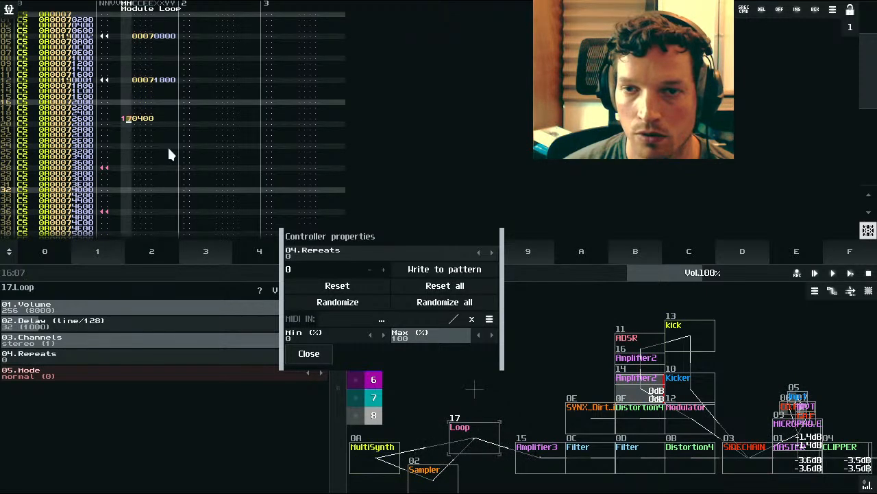
Step: Delete the remaining previous-track commands on track 1 from line 28 to line 63
scroll(167, 145, down, 5)
drag(110, 114, 137, 160)
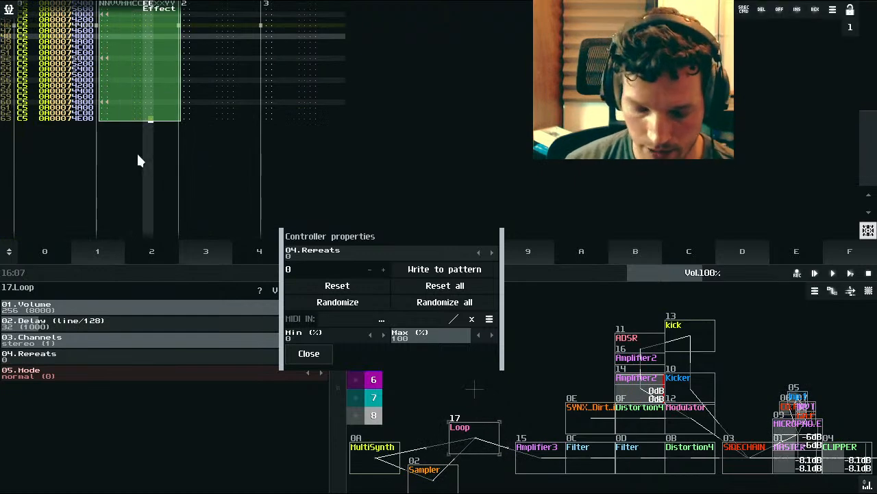
key(Delete)
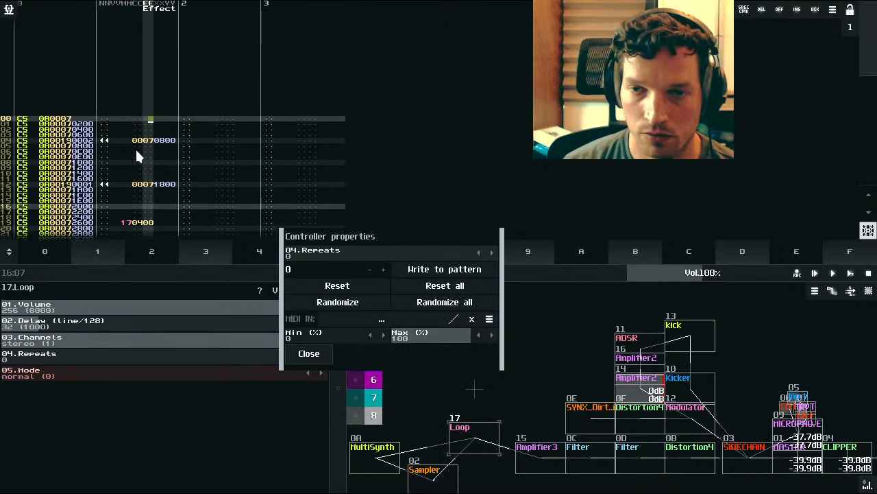
scroll(137, 151, up, 1)
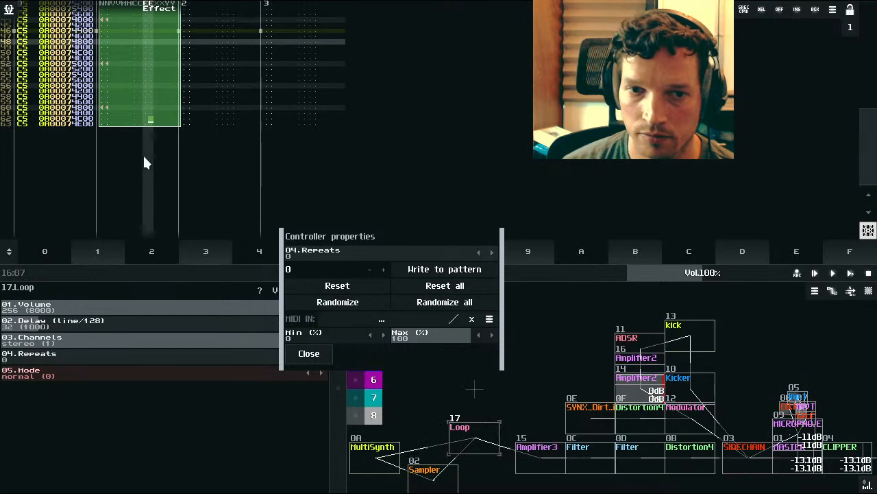
scroll(144, 154, up, 4)
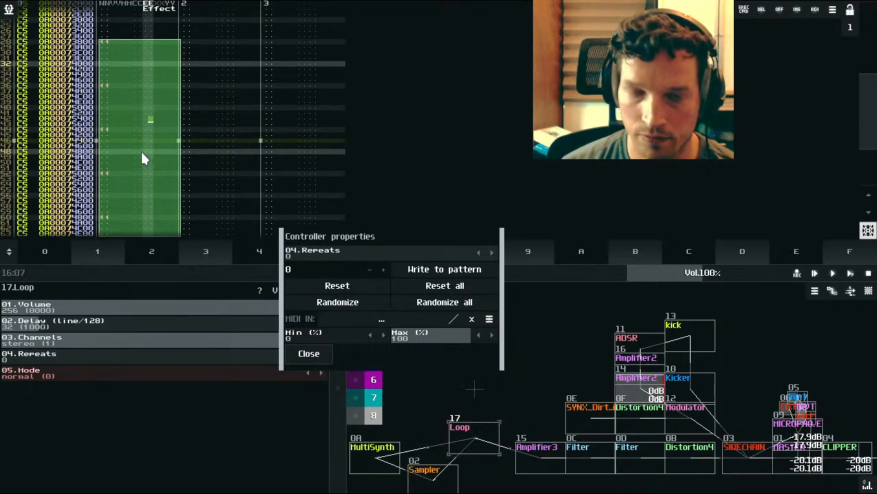
key(Delete)
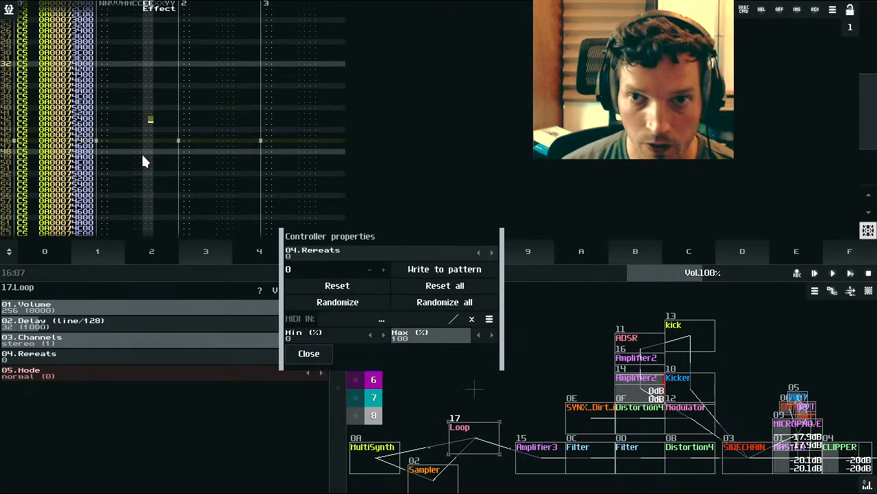
Step: Set the Loop's Repeats to 4 and write that controller value to the pattern on line 20 of track 1
scroll(142, 152, up, 4)
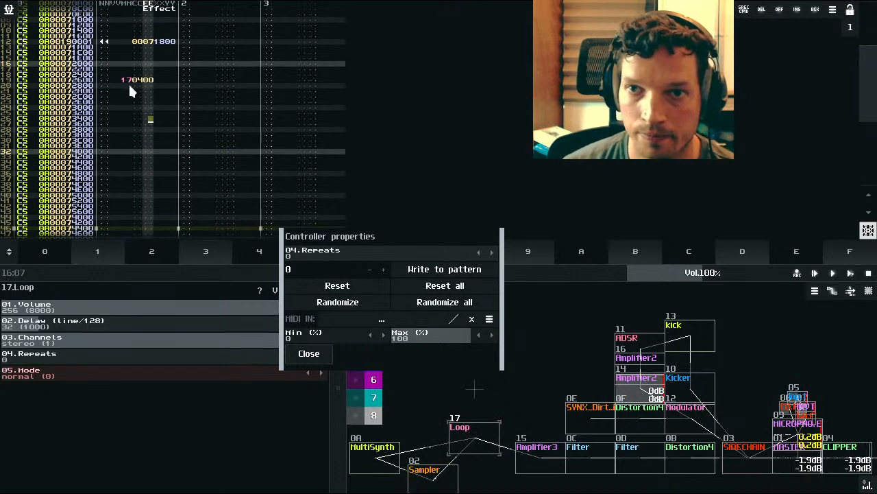
click(126, 84)
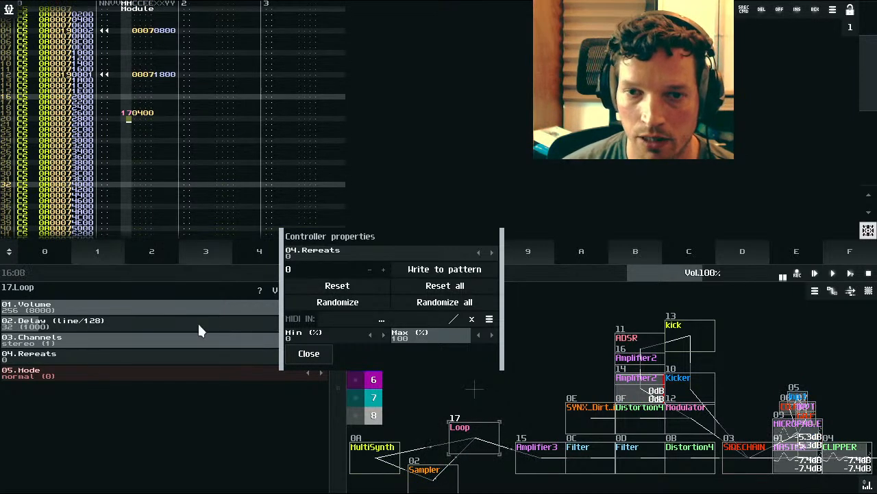
scroll(35, 358, up, 2)
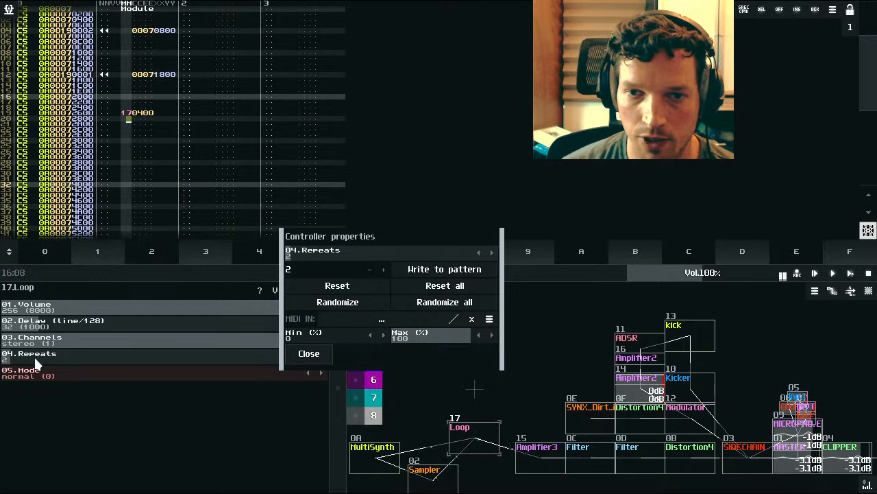
scroll(34, 357, up, 1)
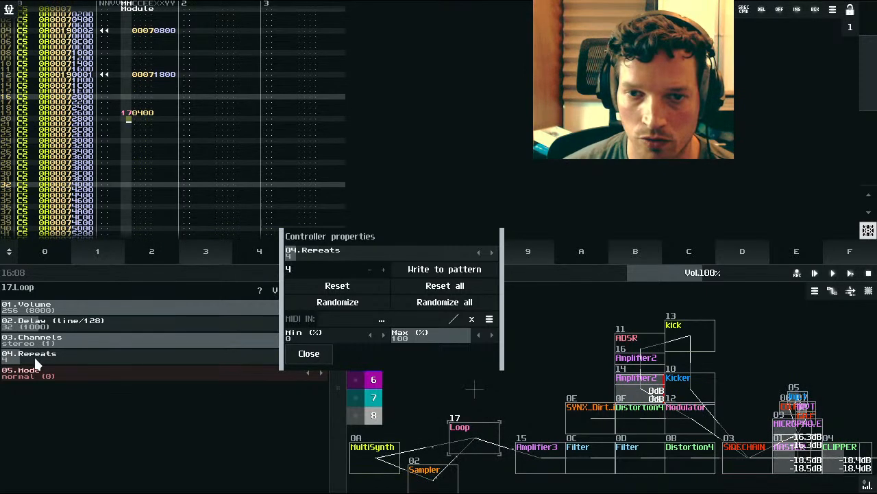
click(415, 269)
scroll(168, 133, down, 1)
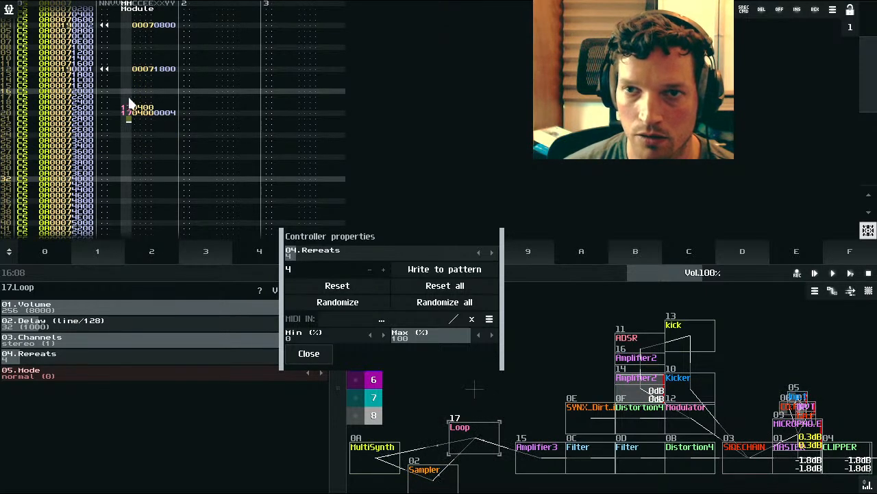
Step: Write the Loop module's Repeats value of 4 into the pattern at line 18
scroll(140, 124, up, 3)
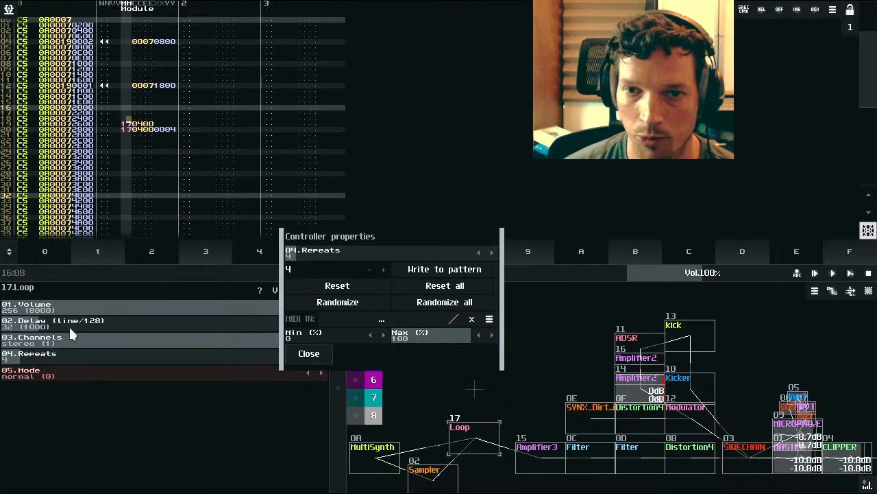
click(442, 269)
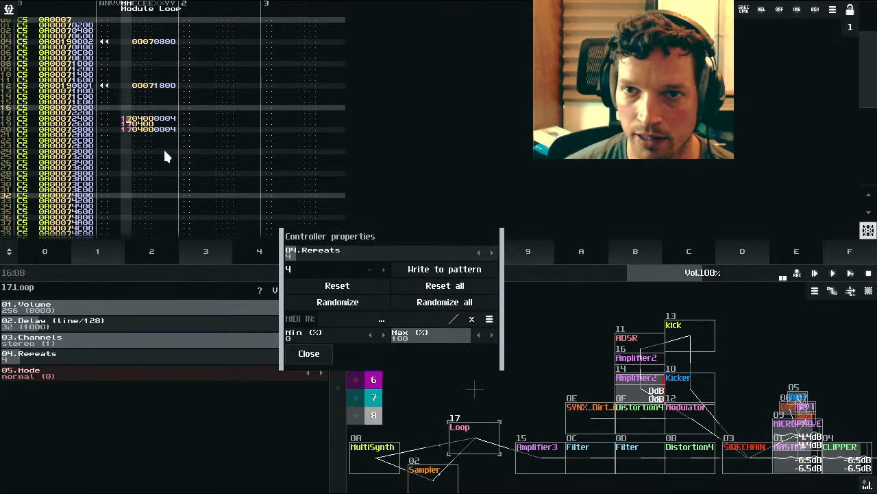
scroll(163, 156, down, 1)
scroll(165, 157, up, 1)
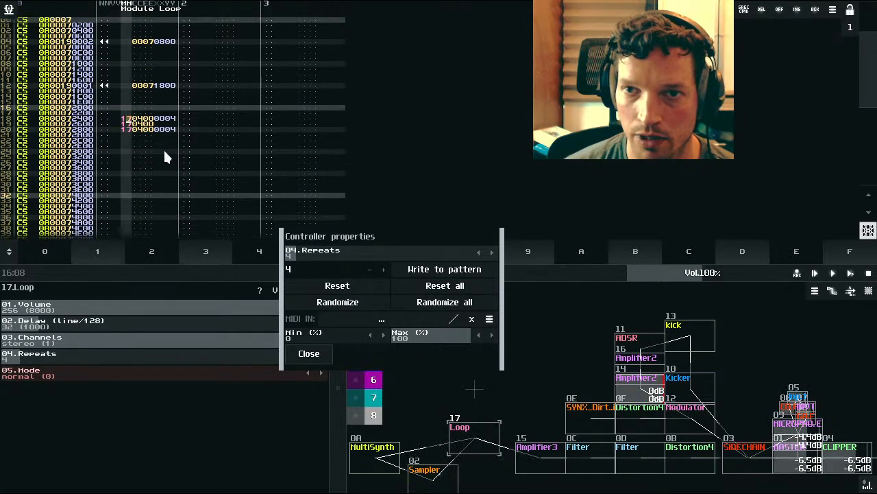
Step: Write the Loop module's Delay into the pattern as 32 at line 18 and 24 at line 21
click(47, 329)
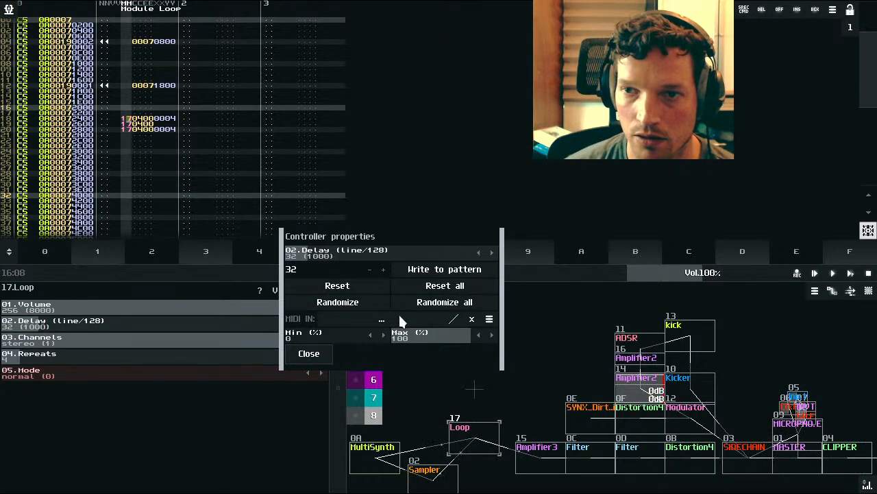
click(468, 269)
scroll(276, 146, down, 3)
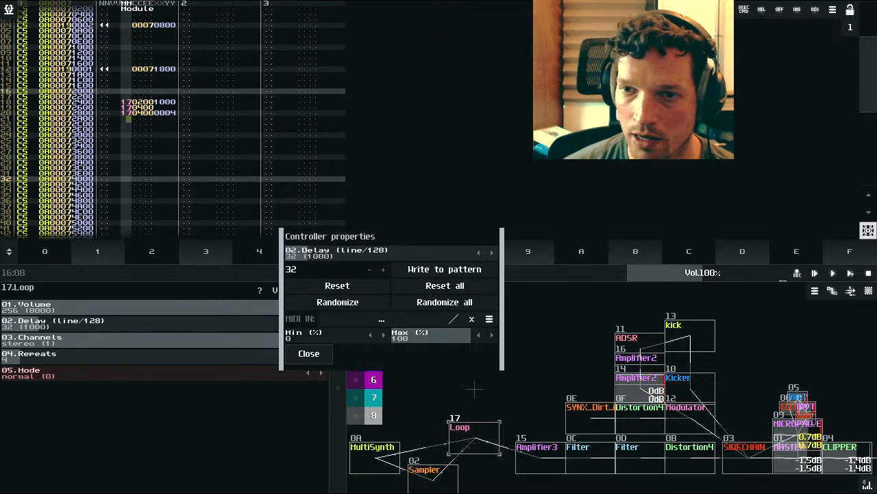
scroll(65, 322, down, 8)
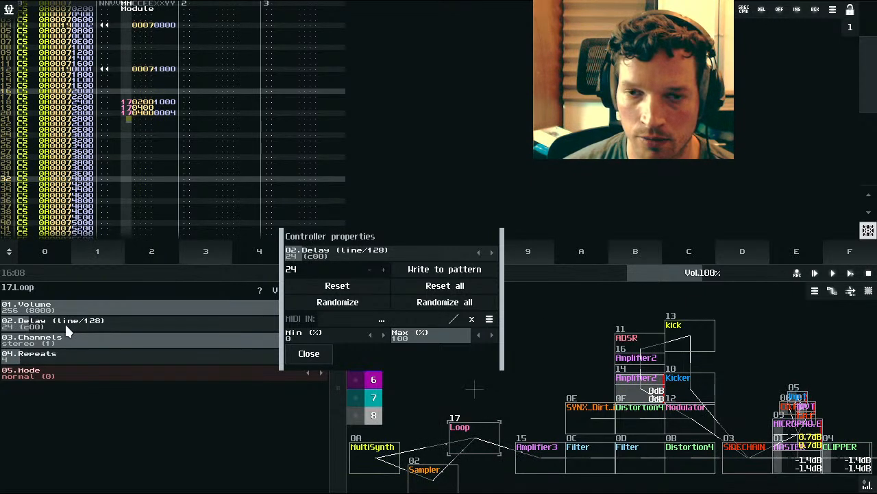
click(444, 270)
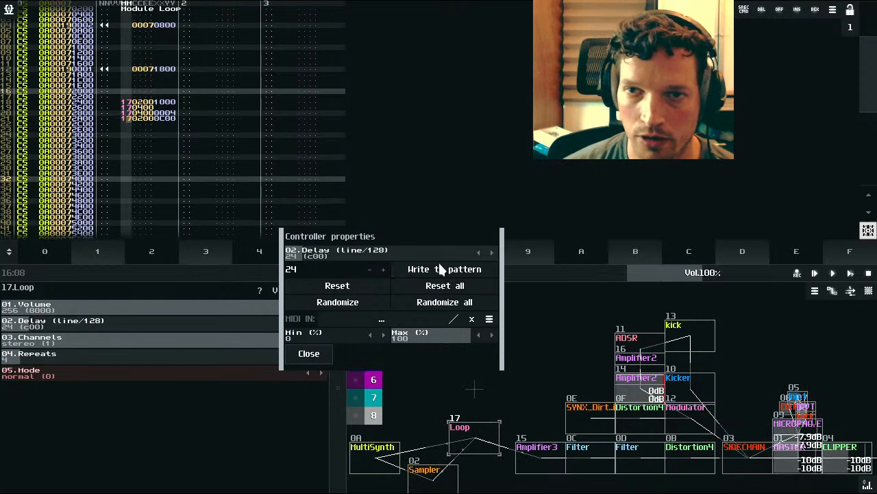
Step: Set the Loop module's Delay to 16 and write it into the pattern at line 22
scroll(282, 161, down, 1)
scroll(51, 319, down, 8)
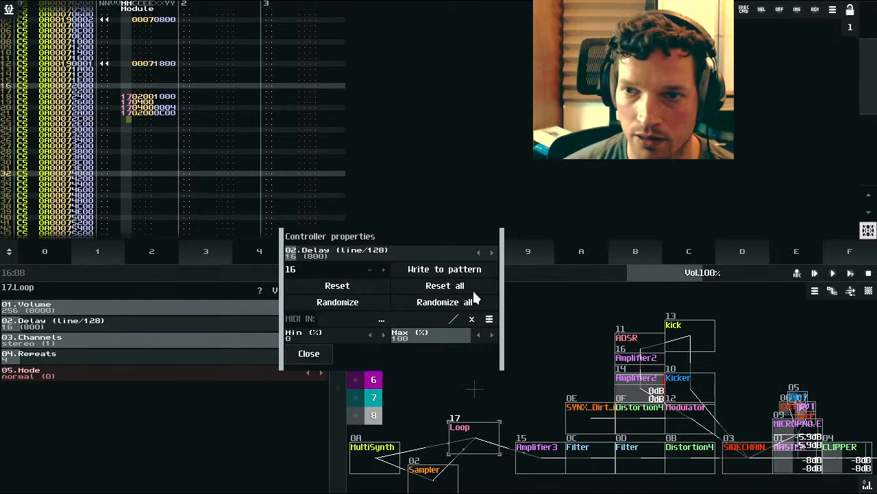
click(459, 271)
Step: Write the Loop module's Delay of 12 at line 23 and its Repeats of 0 at line 24 of the pattern
scroll(230, 160, down, 1)
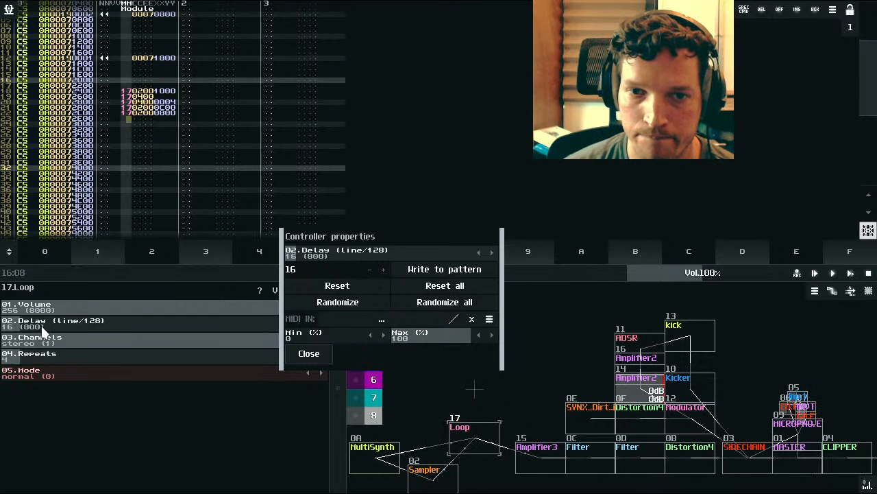
scroll(43, 329, down, 1)
key(space)
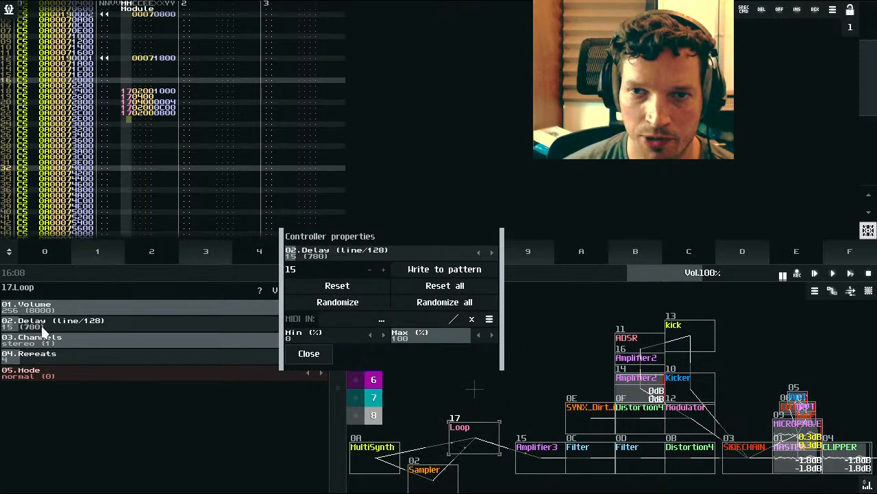
scroll(42, 329, down, 3)
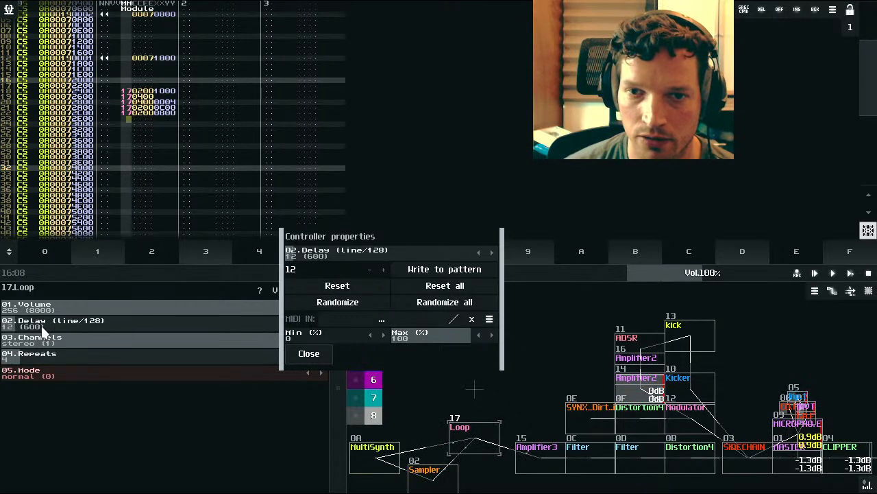
click(444, 270)
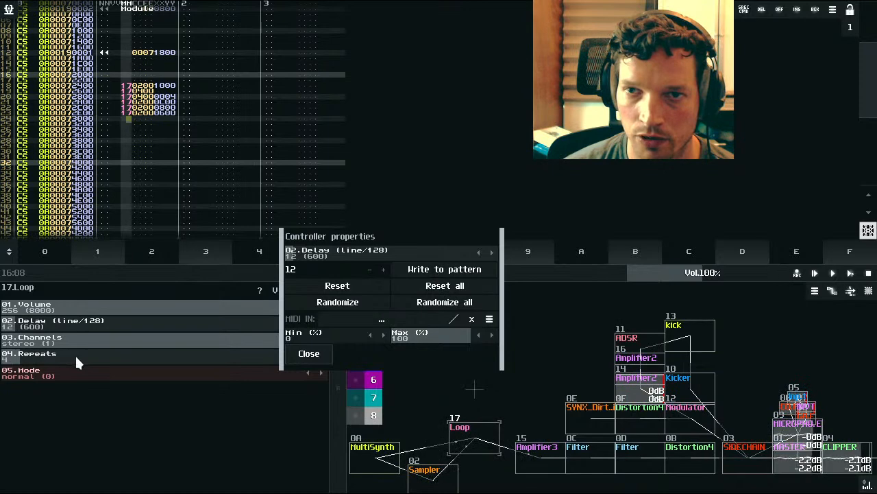
drag(71, 355, 49, 356)
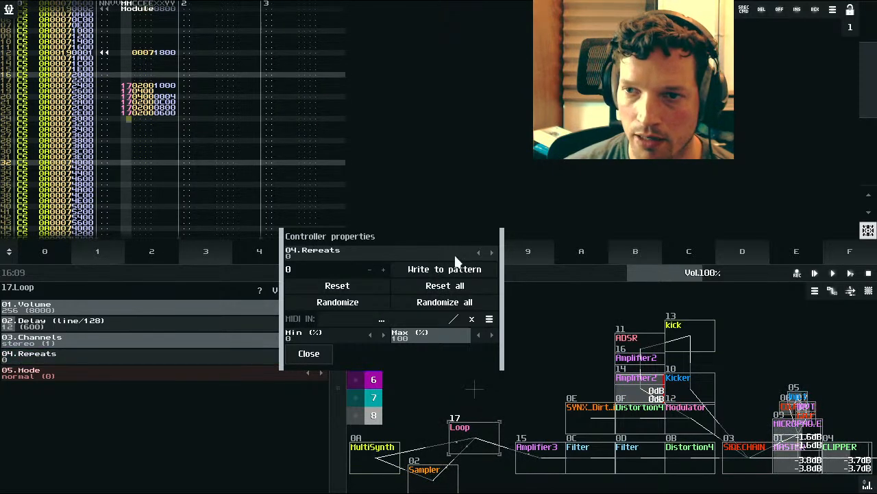
click(452, 272)
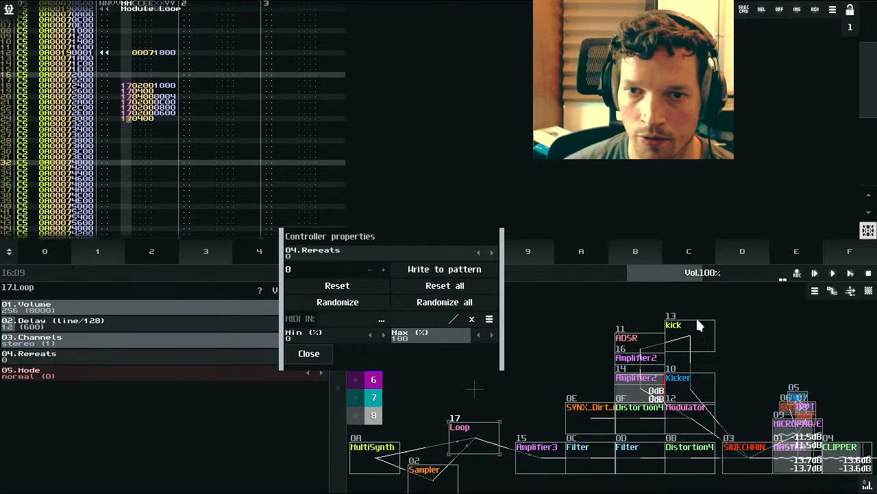
Step: Audition the pattern with the Loop commands and stop playback
click(851, 274)
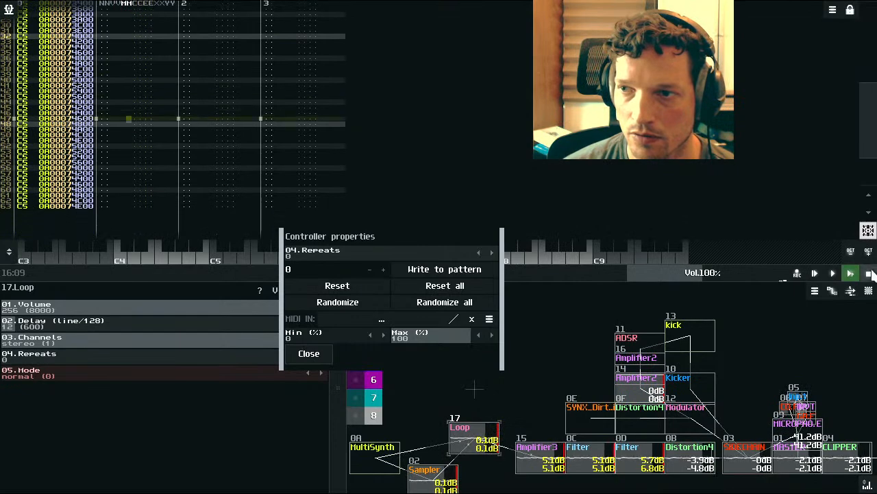
click(850, 273)
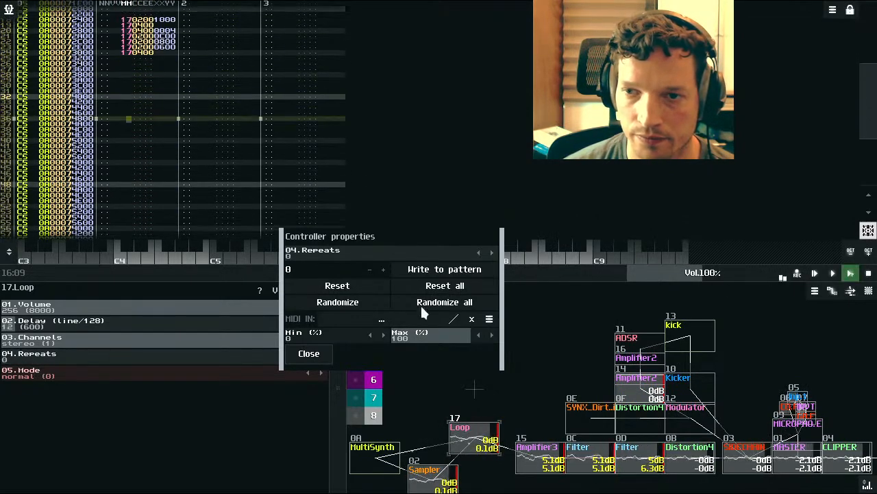
click(868, 273)
Step: Move the controller properties window aside, set the Loop module's Delay to 64 and write it at line 18 of the pattern
scroll(397, 164, up, 6)
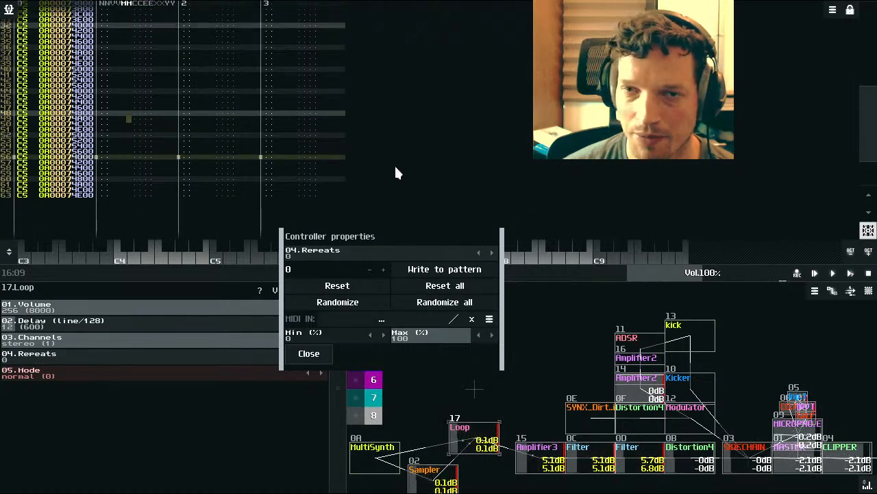
scroll(165, 125, up, 2)
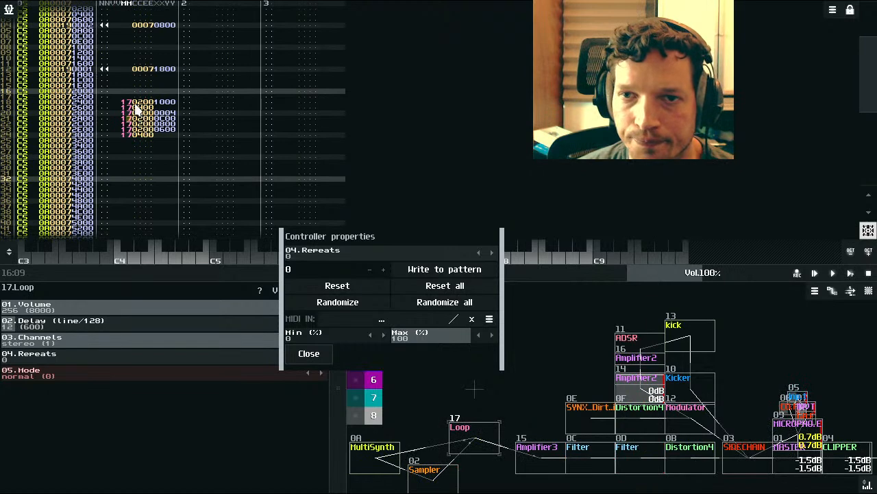
scroll(144, 122, up, 1)
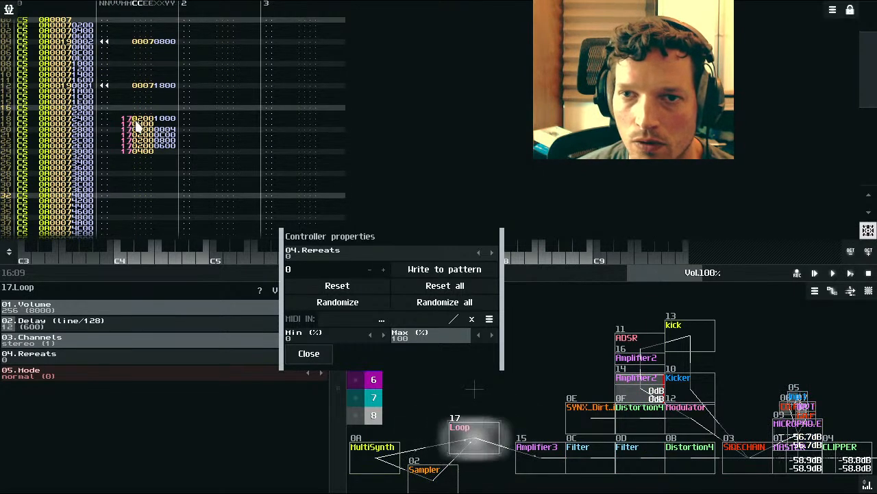
drag(352, 229, 477, 110)
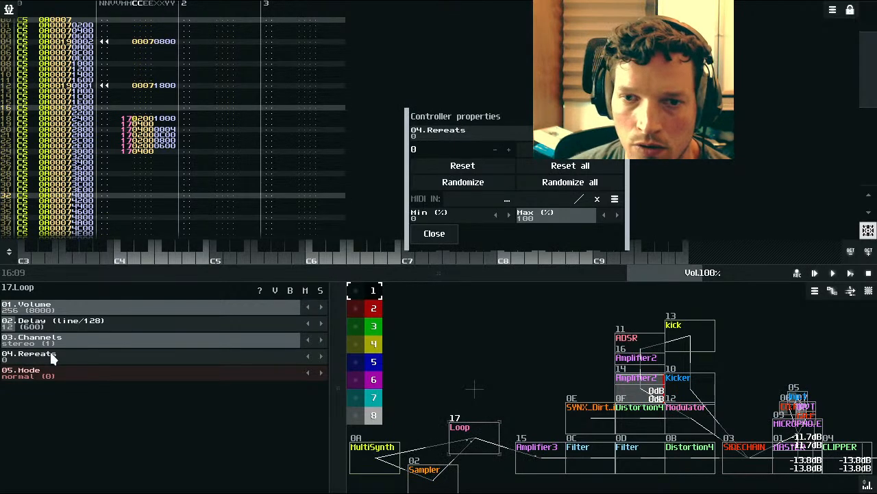
click(40, 326)
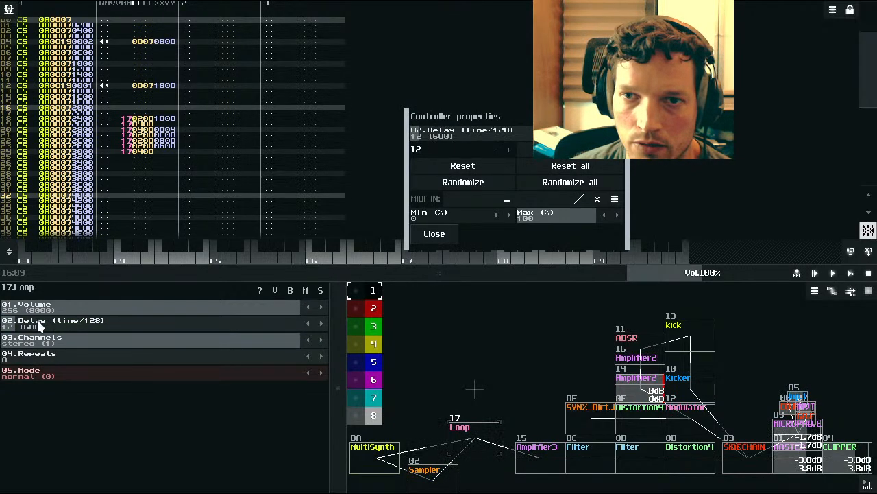
mouse_move(32, 326)
mouse_down()
mouse_move(17, 324)
mouse_move(31, 327)
mouse_up()
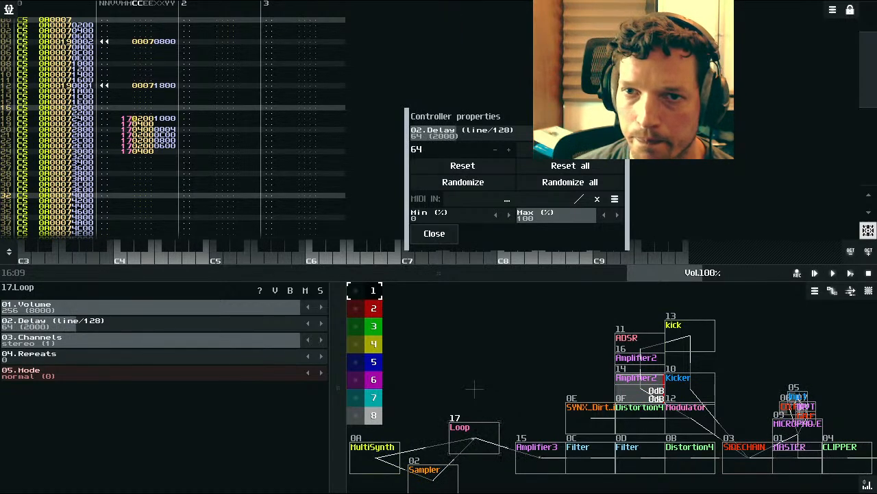
Step: Set the Loop module's Delay to 48 and write it over the command at line 20
scroll(267, 134, down, 2)
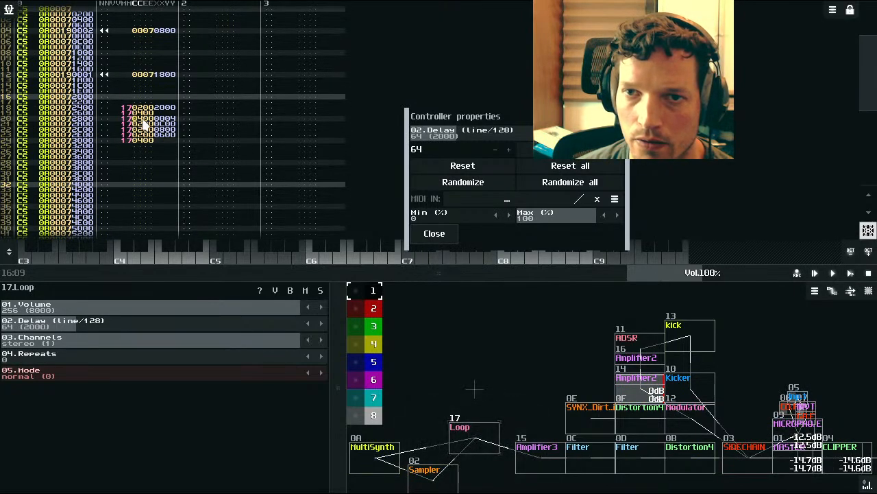
scroll(104, 320, down, 5)
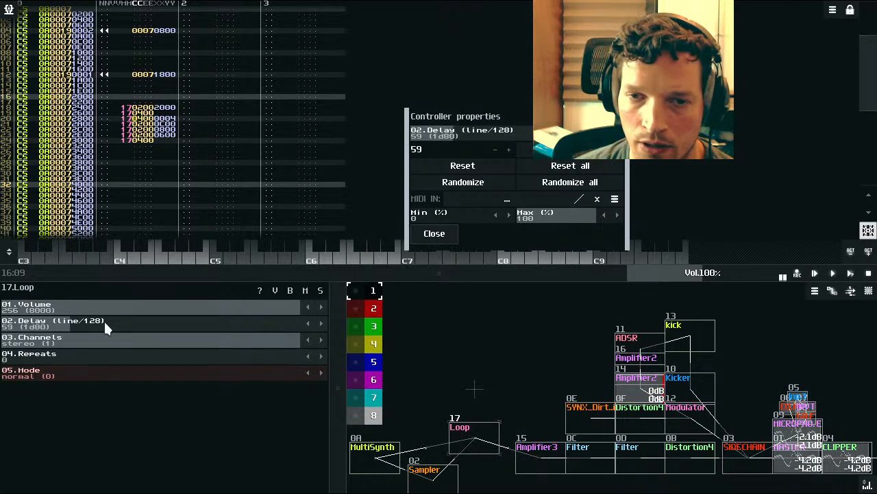
scroll(105, 328, down, 9)
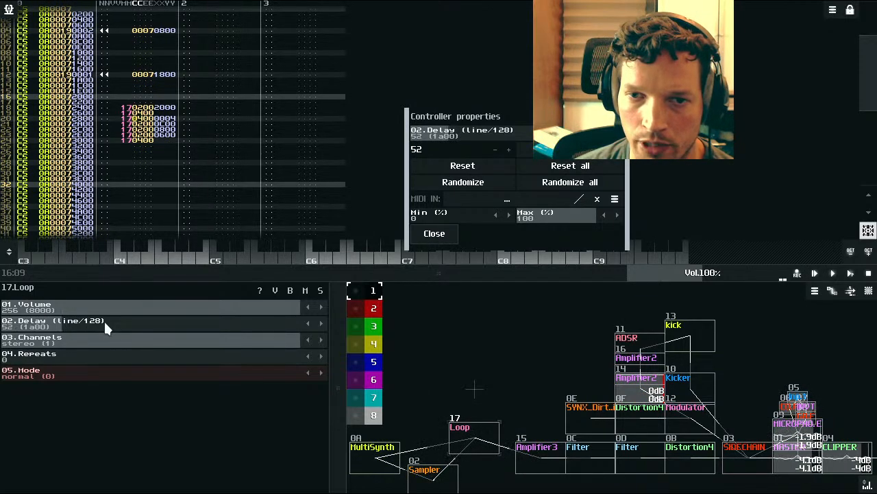
scroll(105, 326, down, 2)
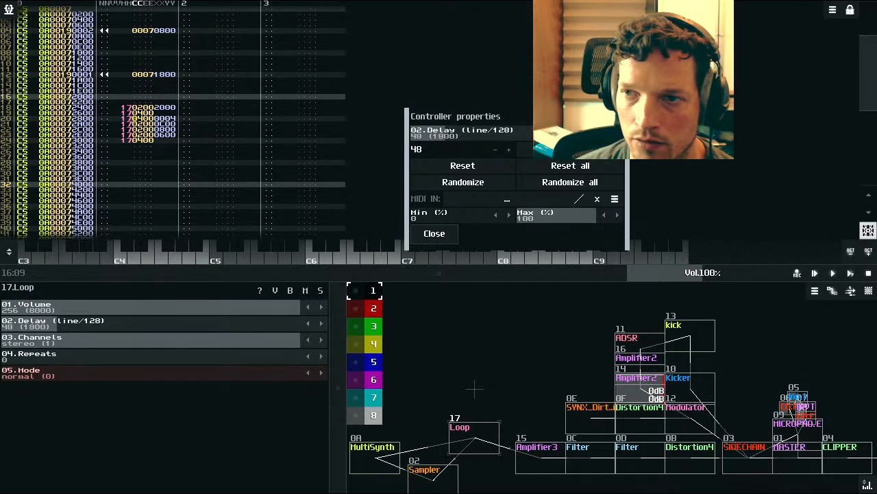
key(ctrl+v)
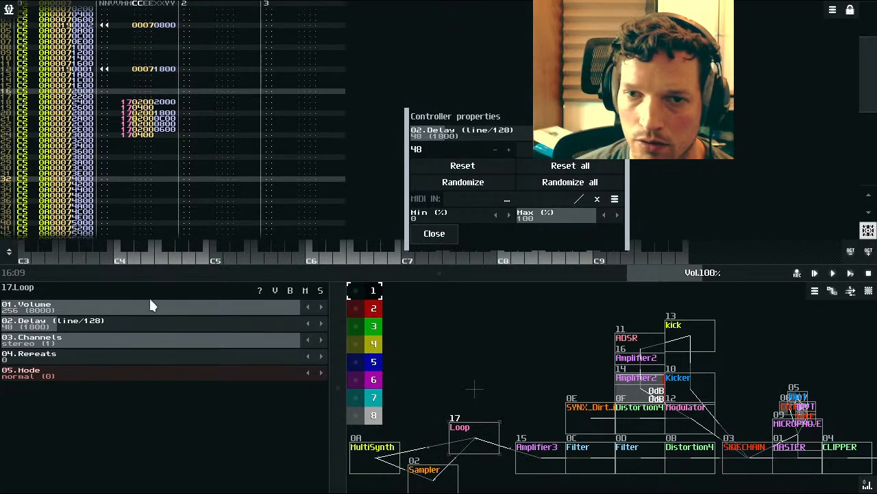
Step: Replace the Loop Delay commands with a value of 32 at line 21 and 24 at line 23
scroll(98, 328, down, 10)
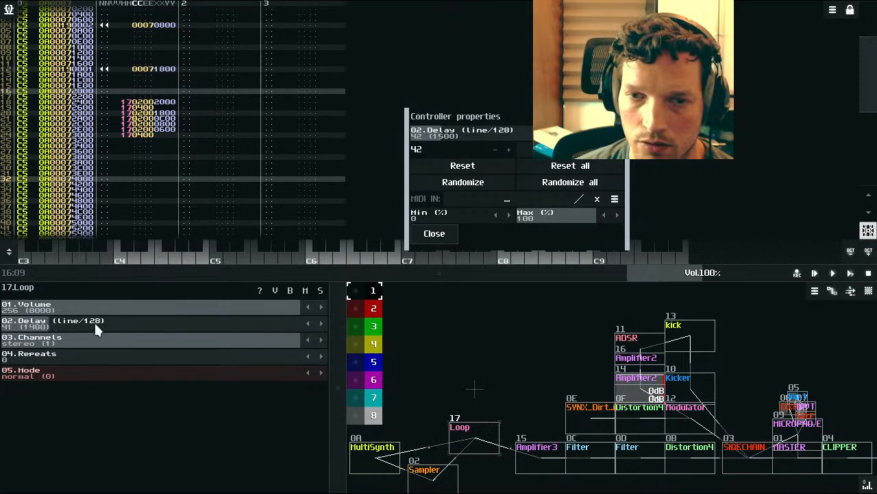
scroll(96, 329, down, 1)
scroll(94, 321, down, 4)
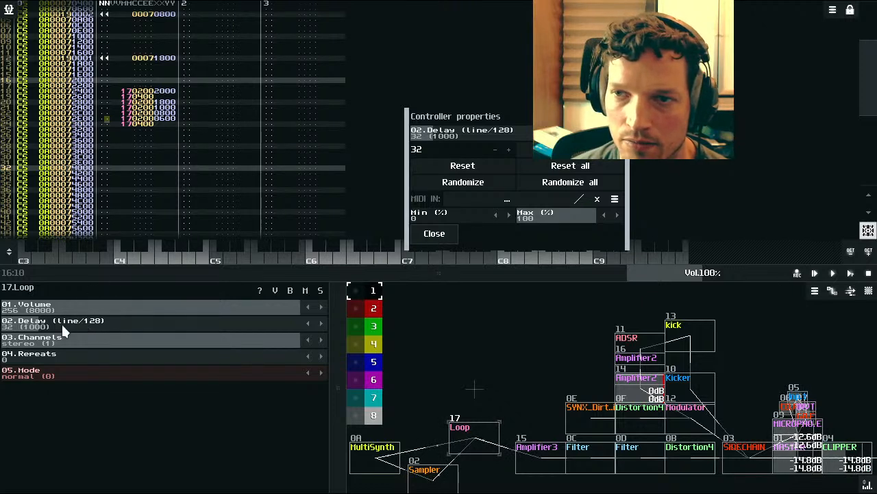
scroll(61, 322, down, 7)
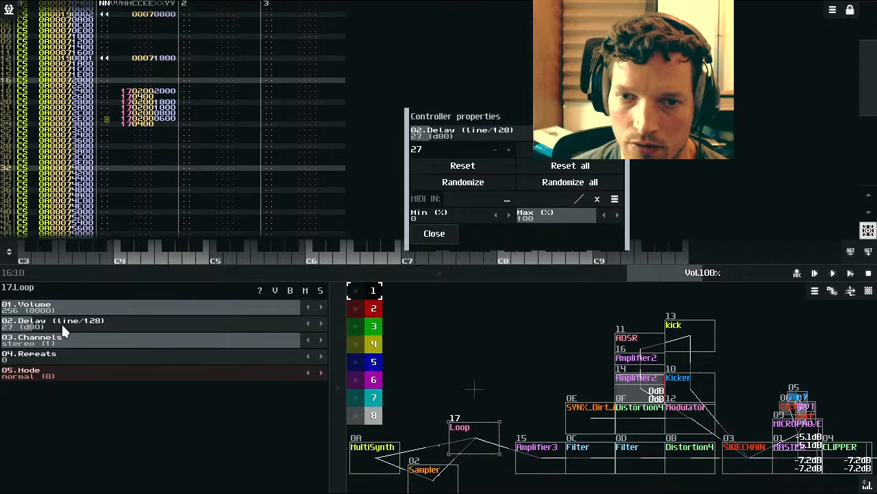
scroll(63, 331, down, 1)
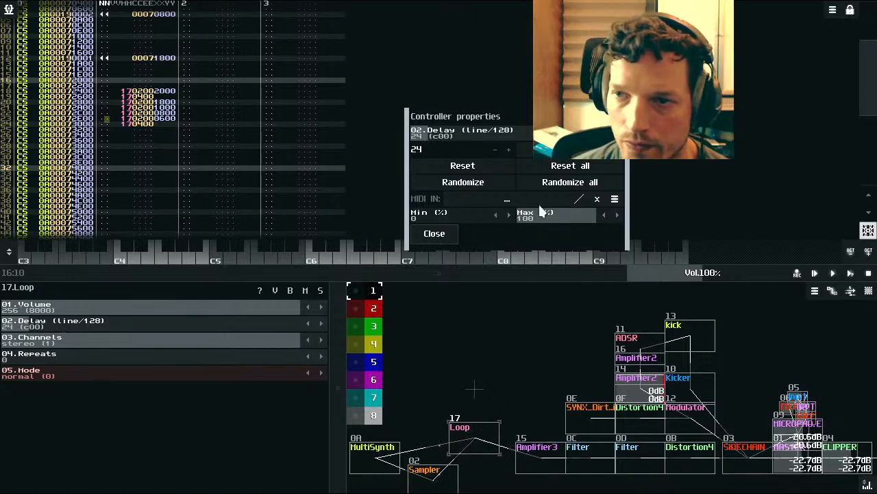
Step: Audition the pattern with the revised Loop delays and close the controller properties
click(850, 273)
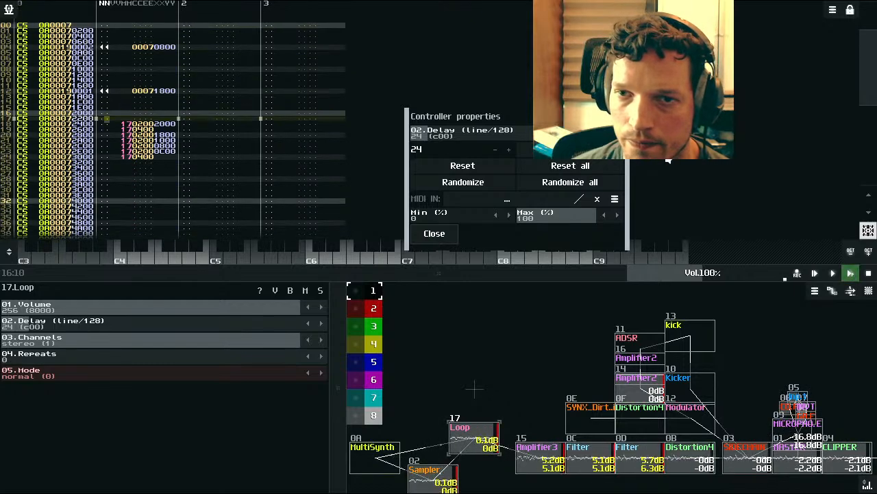
click(442, 234)
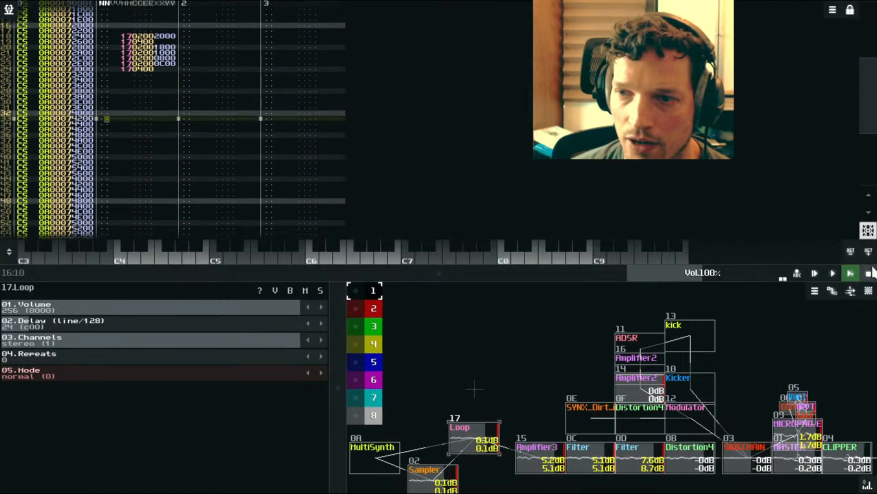
key(space)
Step: Inspect the Loop module's Repeats command at line 19 of the pattern
scroll(209, 134, up, 3)
scroll(146, 98, up, 2)
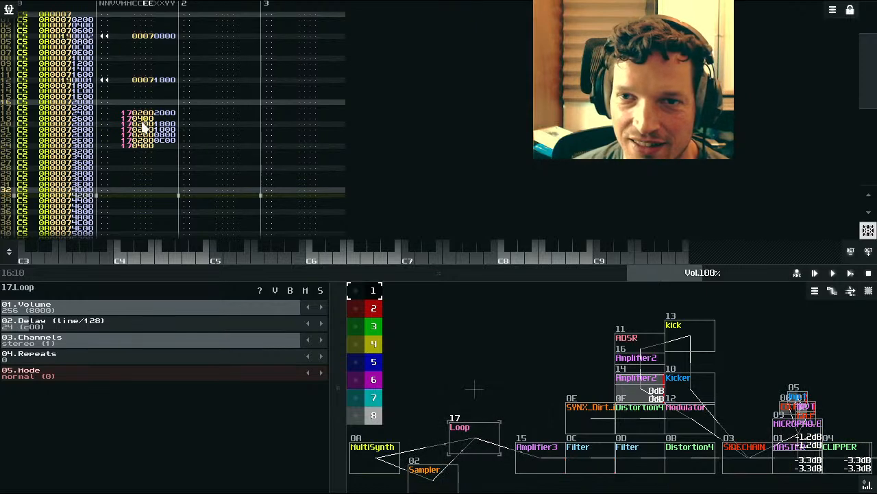
key(space)
key(space)
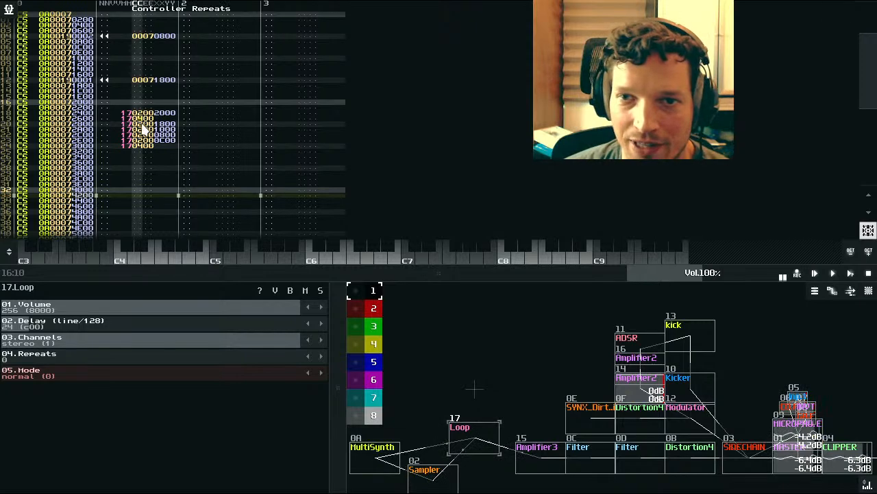
Step: Set the Loop module's Repeats to 4, write it over the command at line 20, and audition the pattern
key(space)
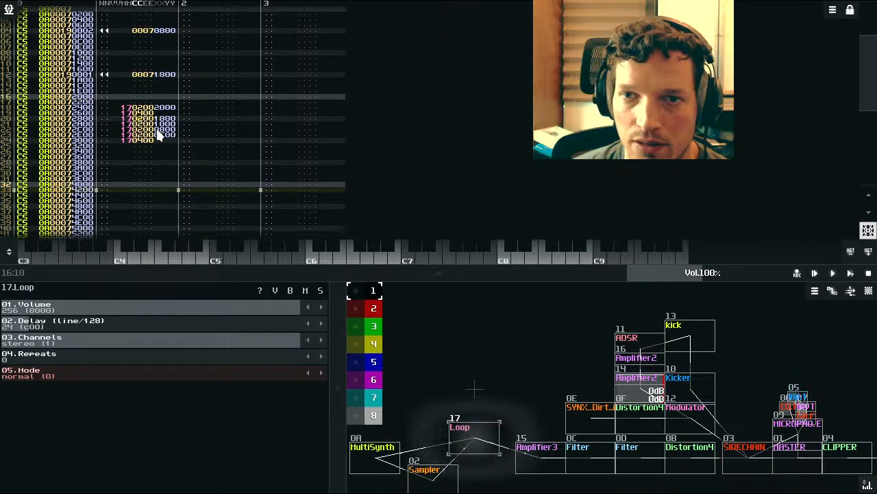
right_click(22, 362)
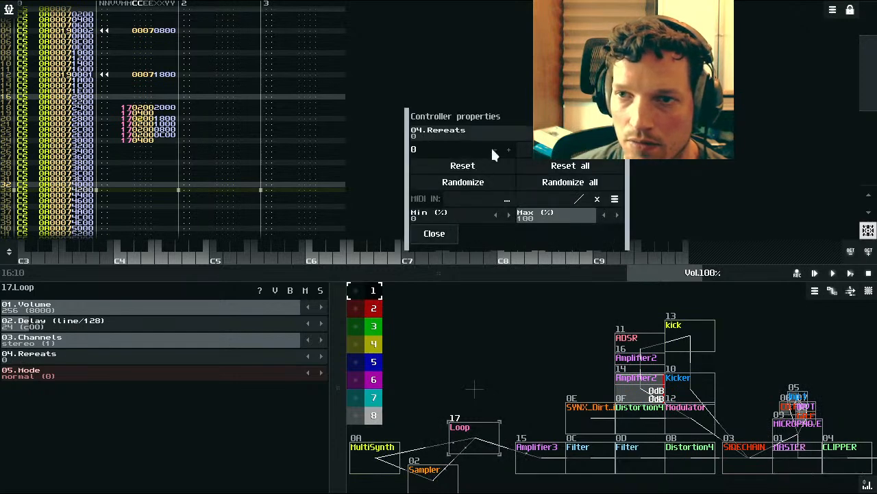
scroll(435, 148, up, 1)
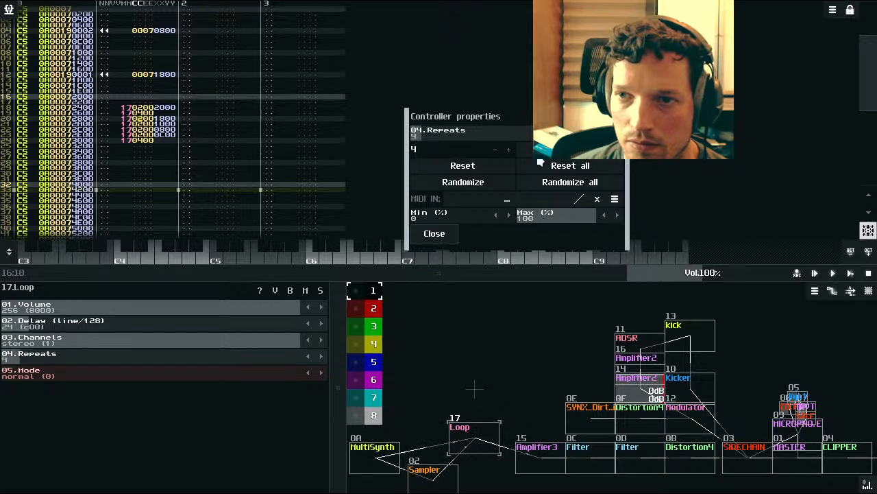
click(430, 233)
click(852, 273)
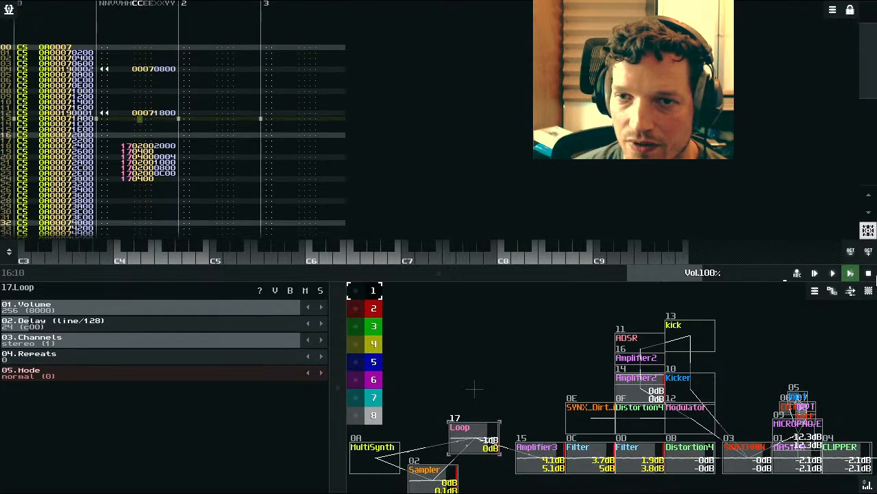
click(870, 273)
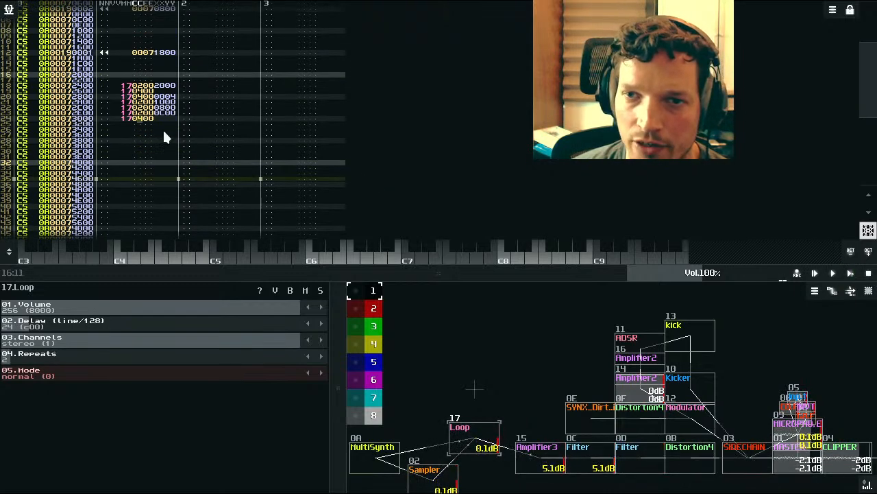
Step: Set the value of the Loop Repeats command at line 20 to 2
click(173, 109)
click(172, 109)
text(2)
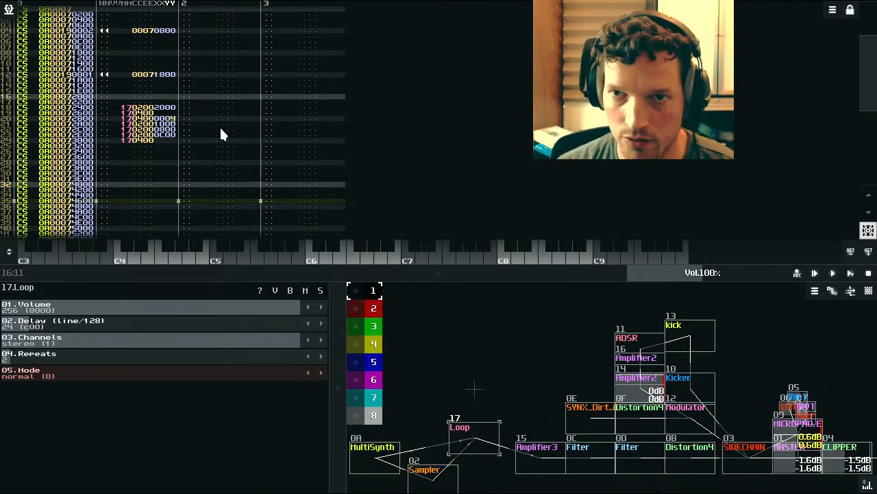
key(space)
text(2)
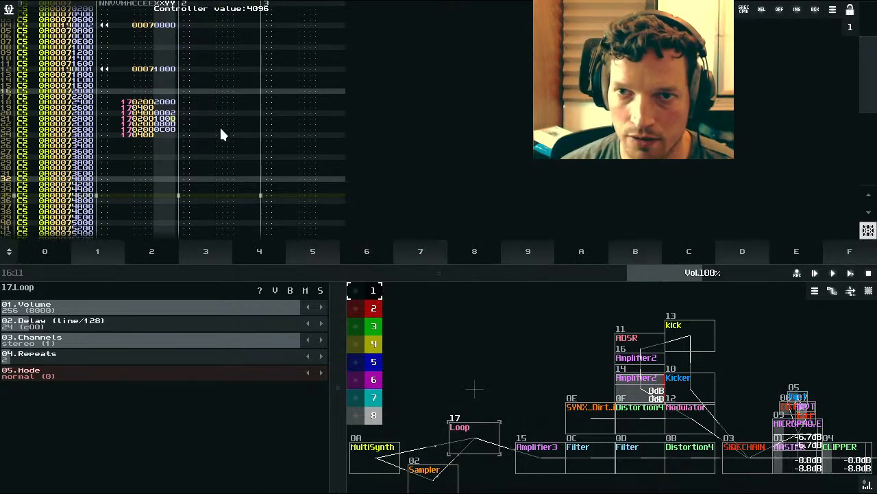
Step: Audition the pattern, lower the Loop Repeats value at line 20 to 1, and play it again
click(850, 273)
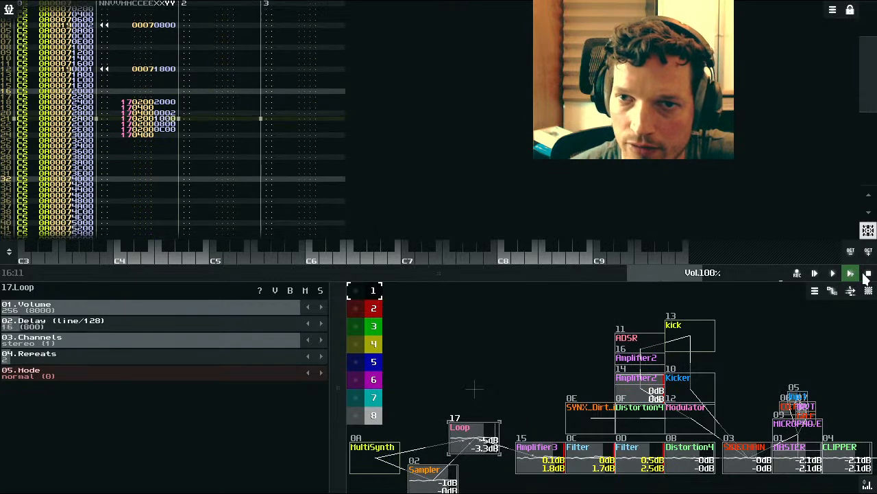
click(865, 275)
click(847, 273)
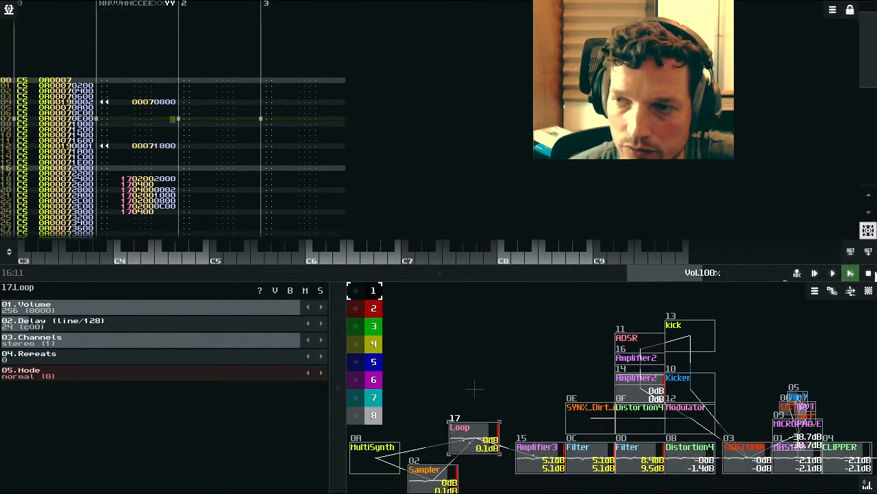
click(868, 274)
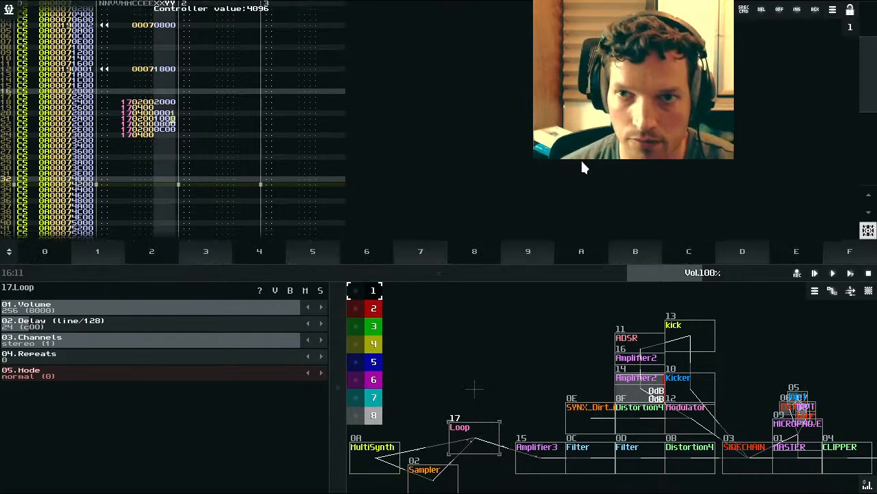
click(851, 273)
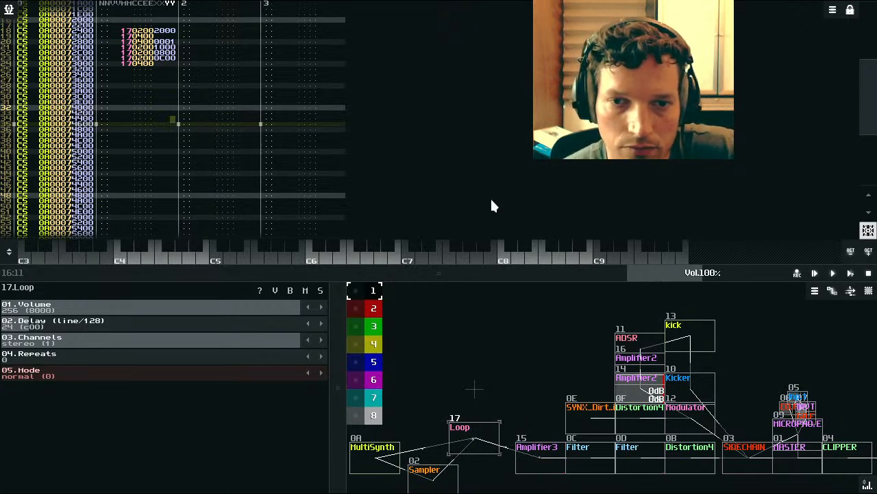
Step: Switch to the SunVox manual in the browser and examine its pattern effects and event format sections
scroll(268, 199, up, 5)
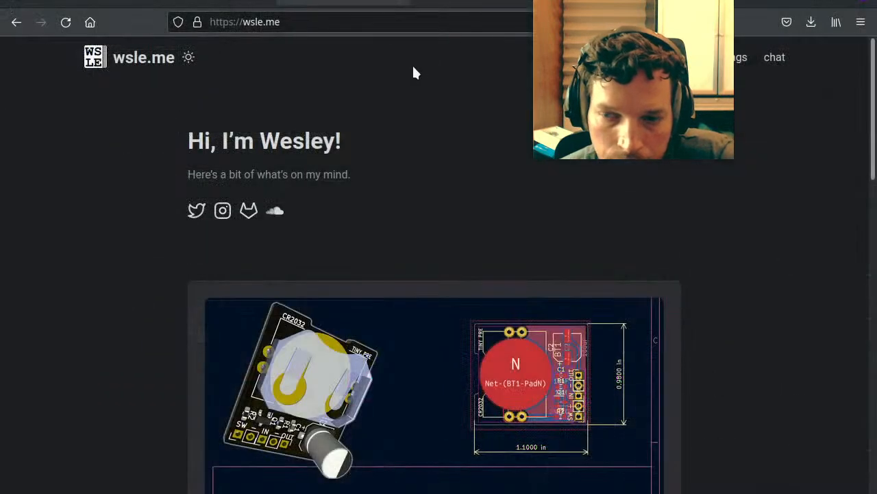
click(490, 7)
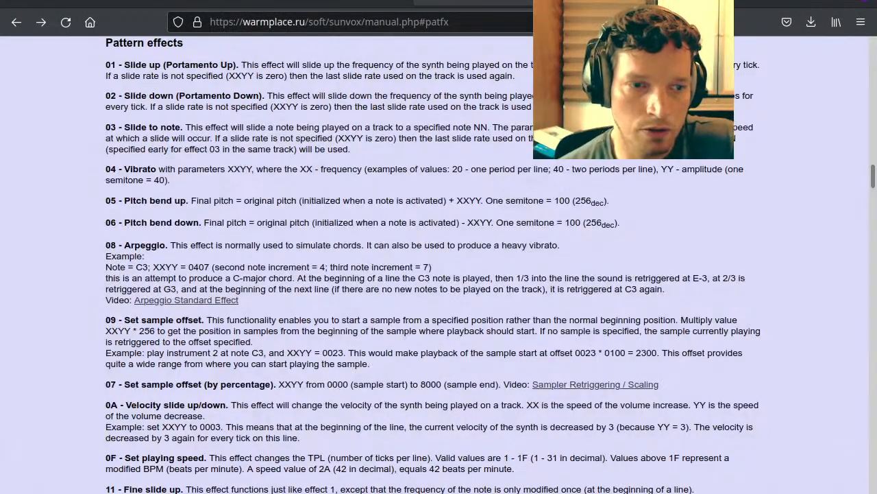
scroll(455, 280, up, 10)
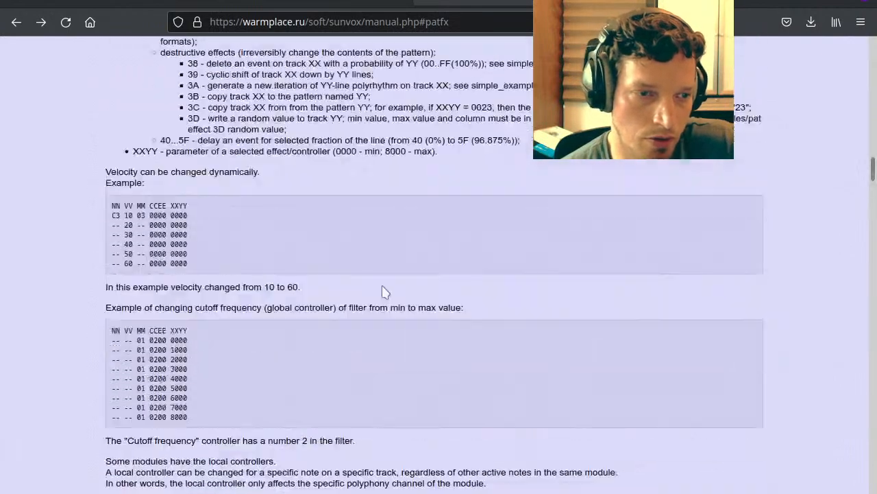
scroll(384, 291, up, 8)
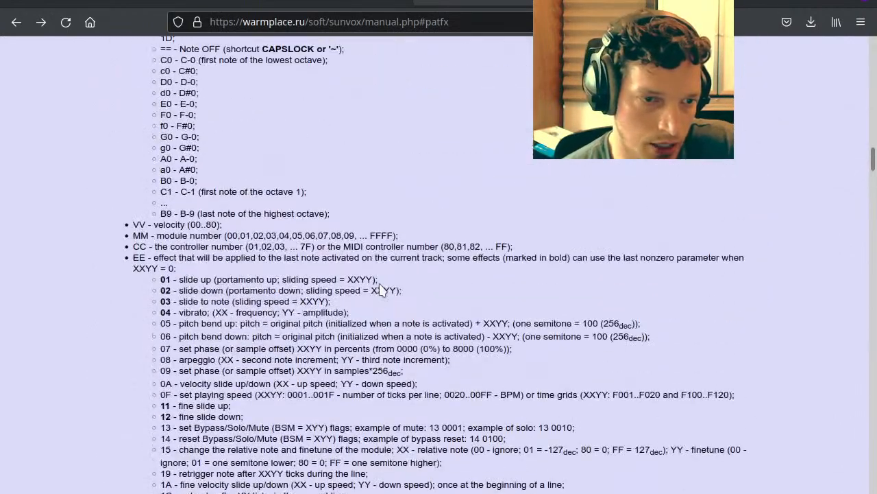
scroll(380, 284, up, 8)
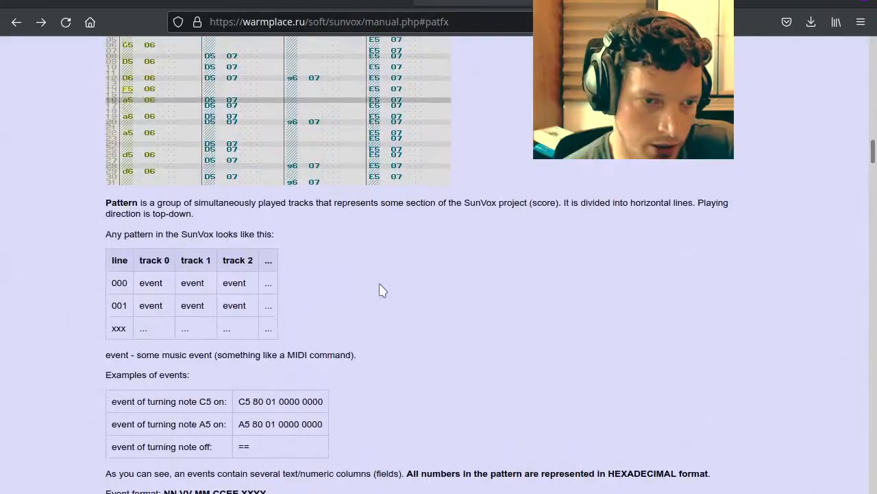
scroll(381, 282, down, 8)
scroll(381, 280, down, 10)
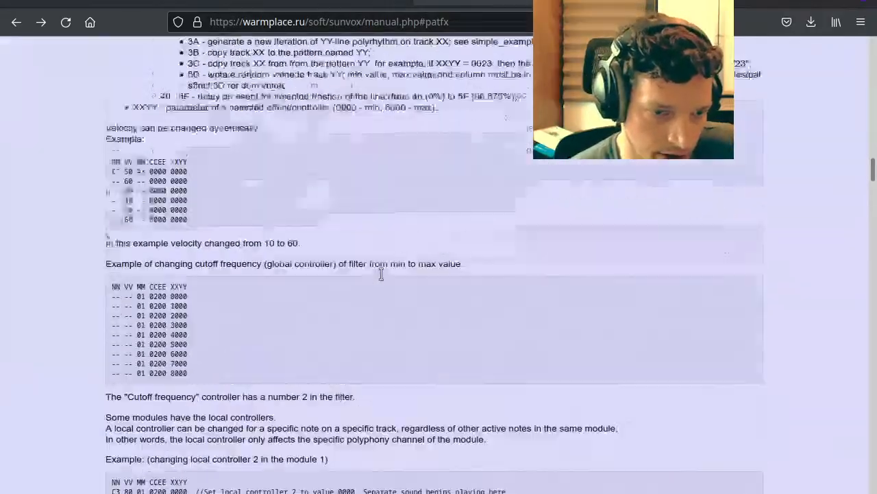
scroll(382, 279, up, 18)
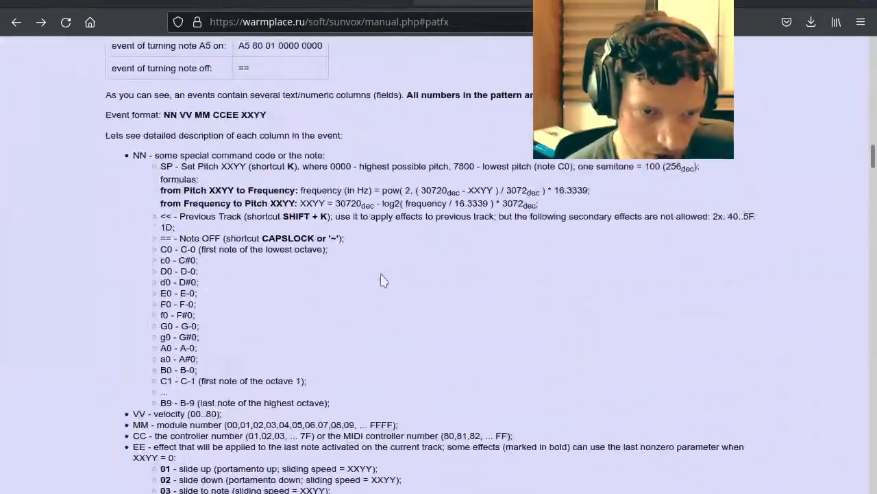
scroll(383, 280, up, 5)
scroll(382, 280, up, 20)
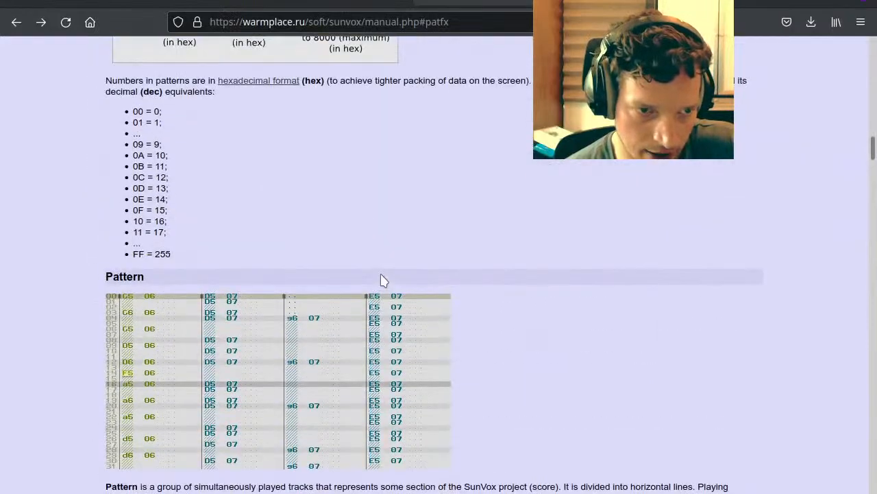
Step: Look through the manual's keyboard shortcut tables for the timeline, modules and pattern editor
scroll(383, 280, up, 8)
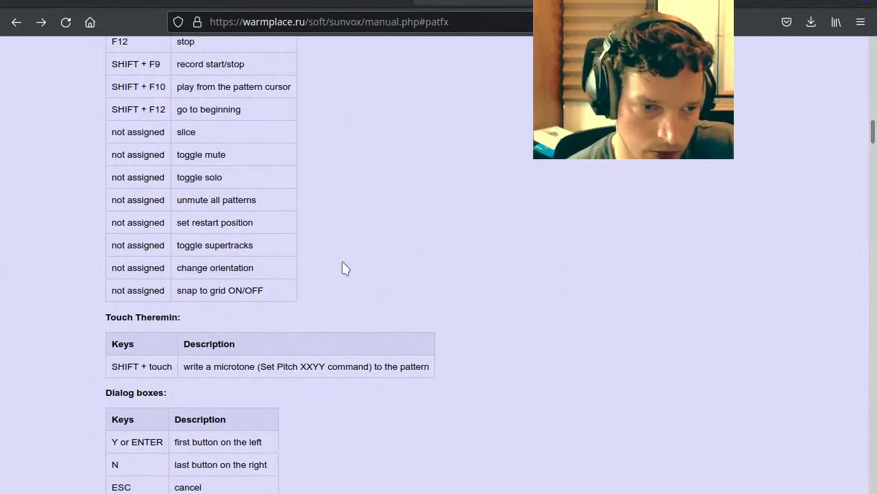
scroll(345, 267, up, 10)
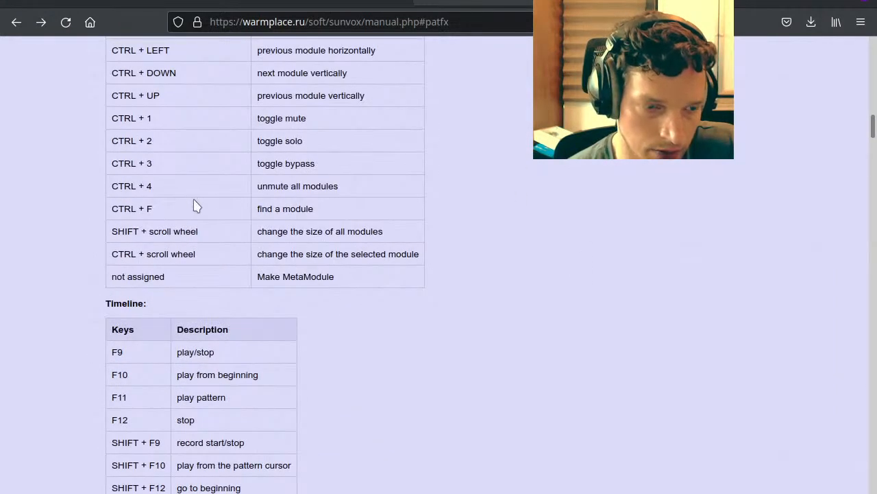
scroll(194, 206, up, 3)
scroll(235, 230, up, 3)
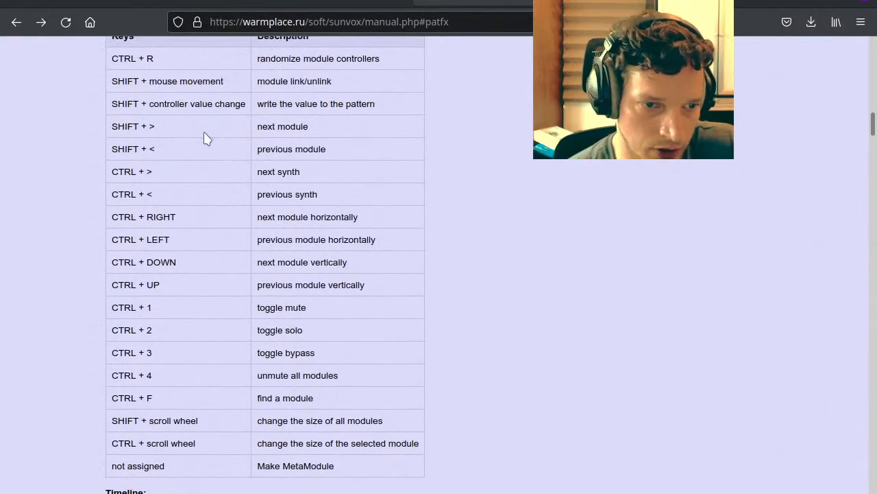
scroll(203, 140, up, 11)
scroll(203, 150, down, 9)
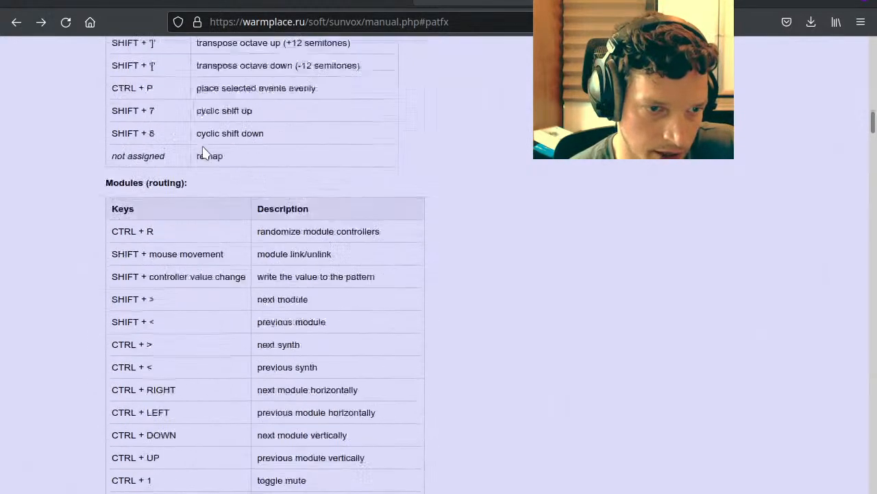
scroll(172, 190, up, 12)
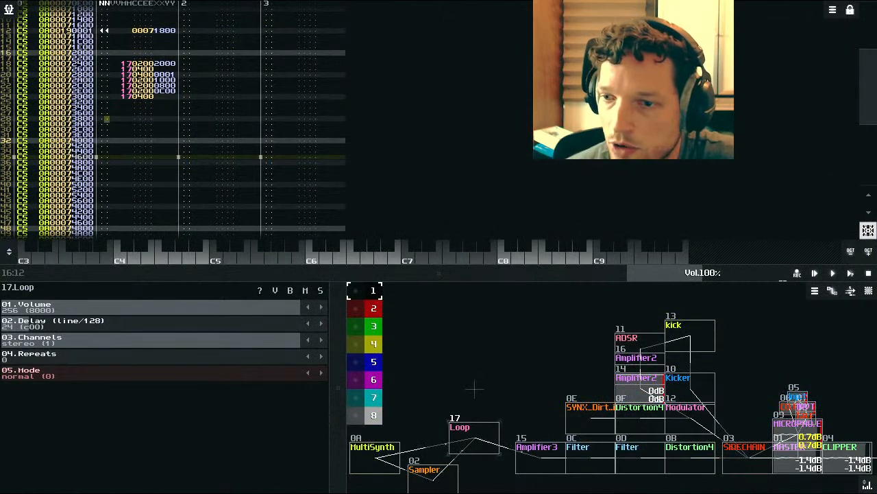
Step: Return to SunVox, enable pattern editing, and insert the Previous Track special command at line 28 of track 1
click(850, 14)
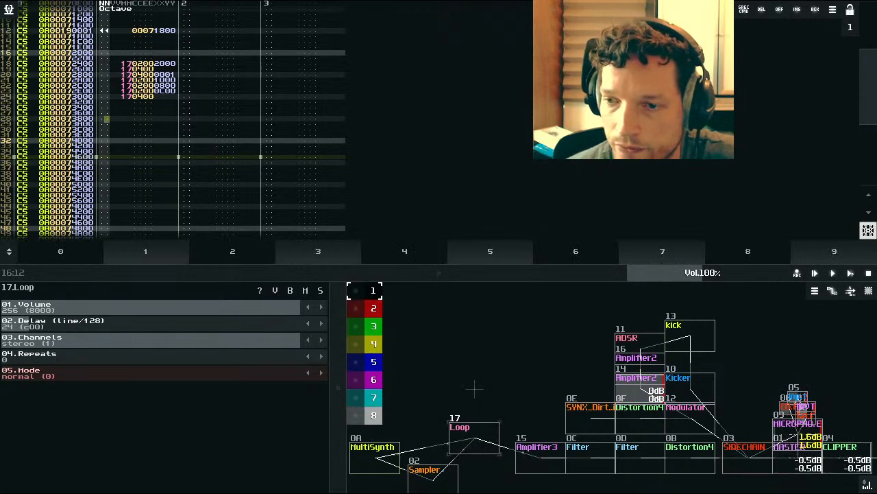
click(749, 15)
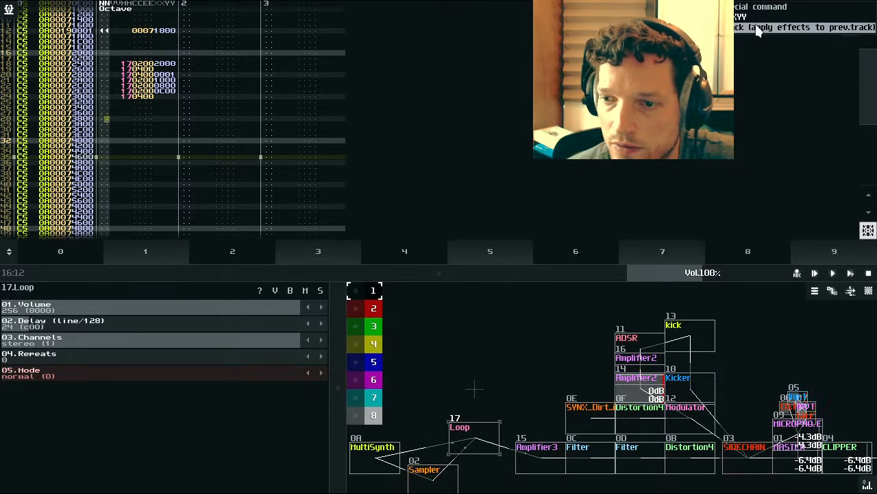
click(760, 27)
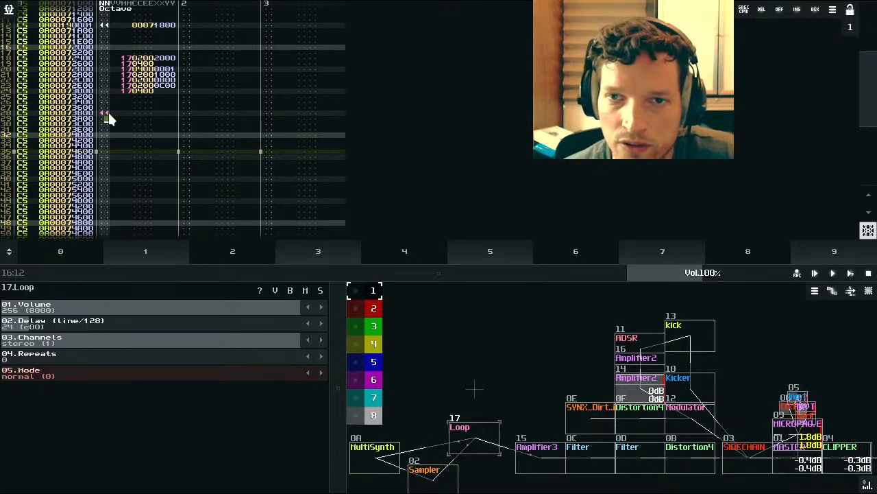
scroll(108, 111, up, 1)
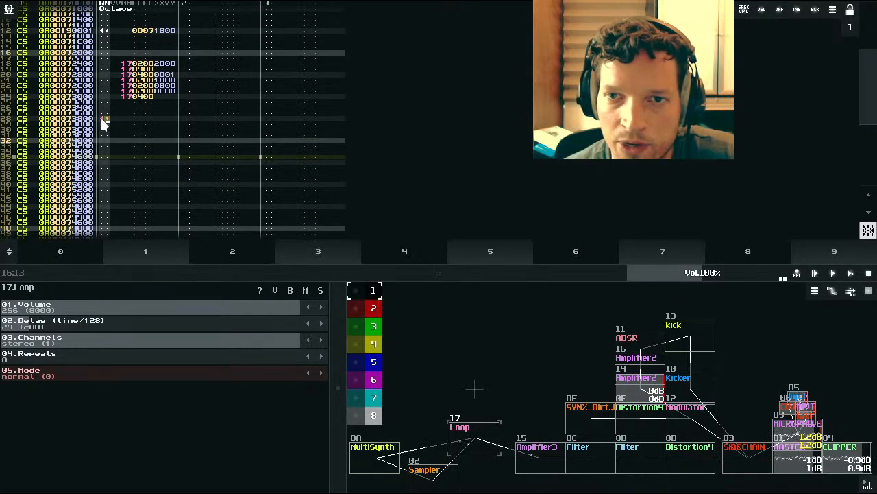
click(103, 118)
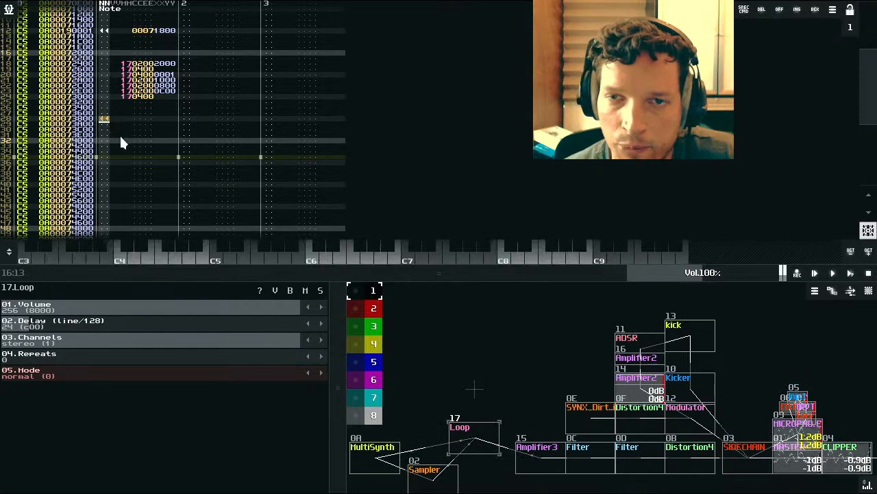
Step: Compare the Previous Track commands at lines 12 and 28, remove the one at line 28, and play the pattern
scroll(120, 142, up, 16)
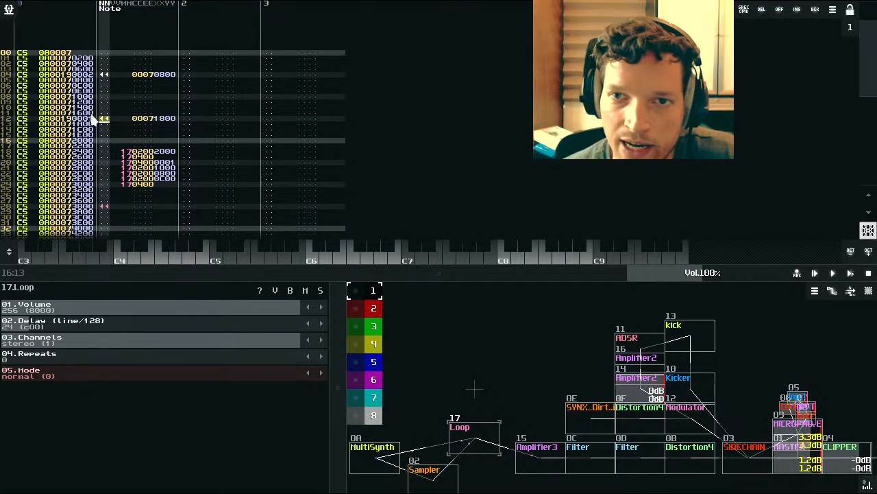
scroll(116, 178, down, 17)
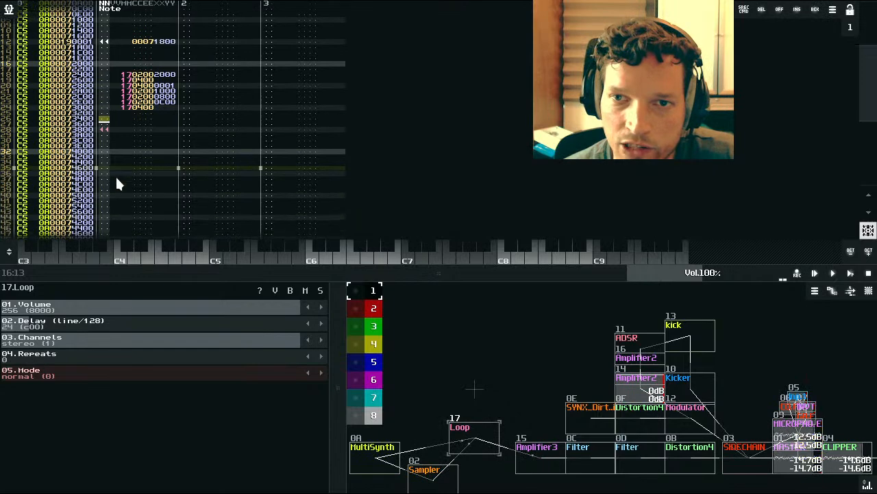
scroll(127, 116, up, 1)
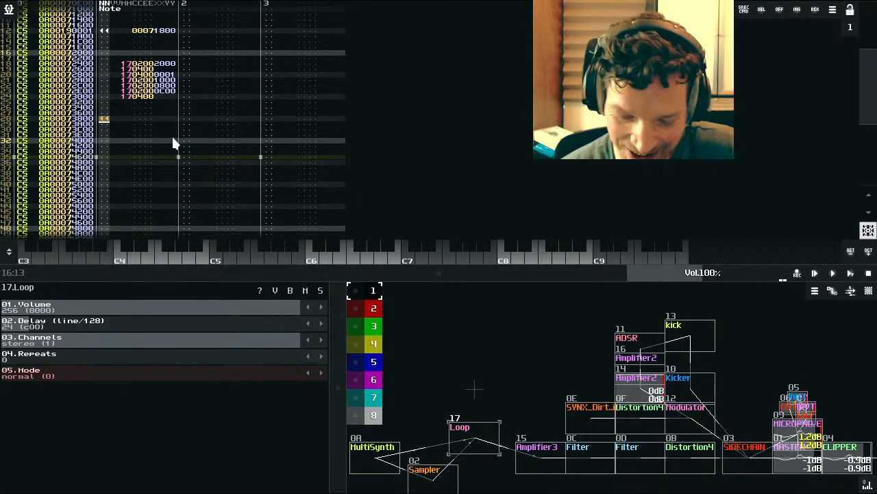
scroll(173, 139, down, 1)
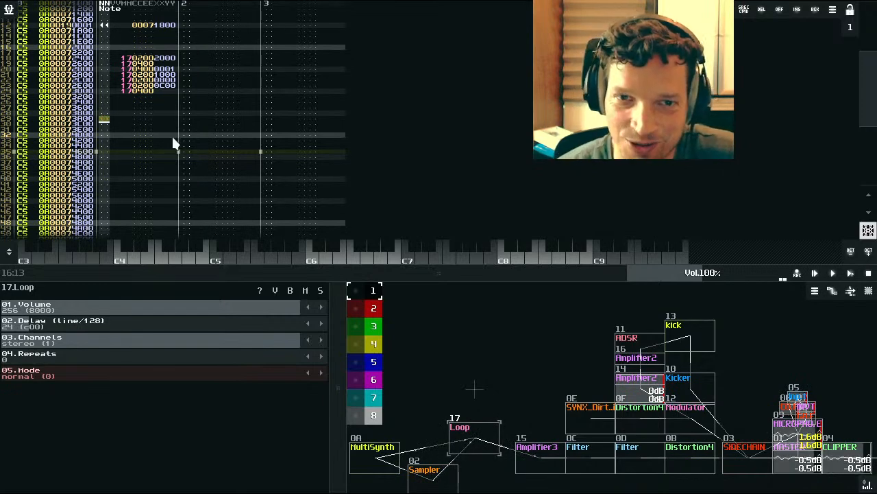
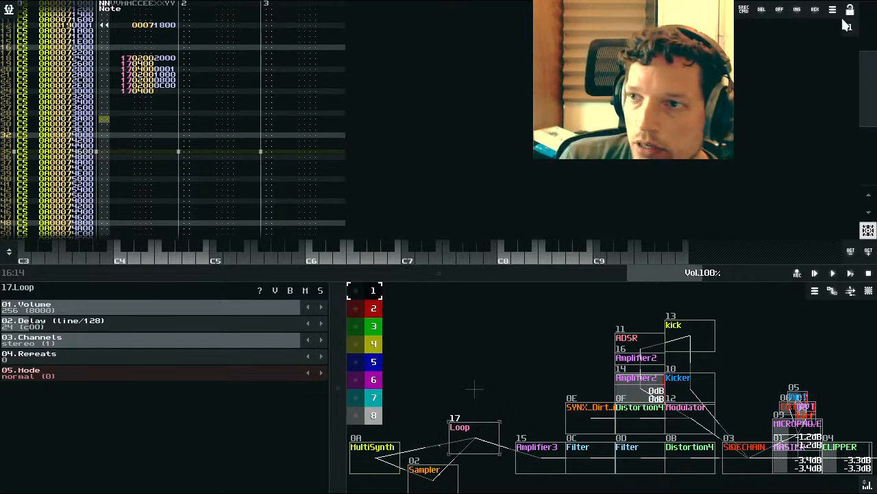
click(850, 273)
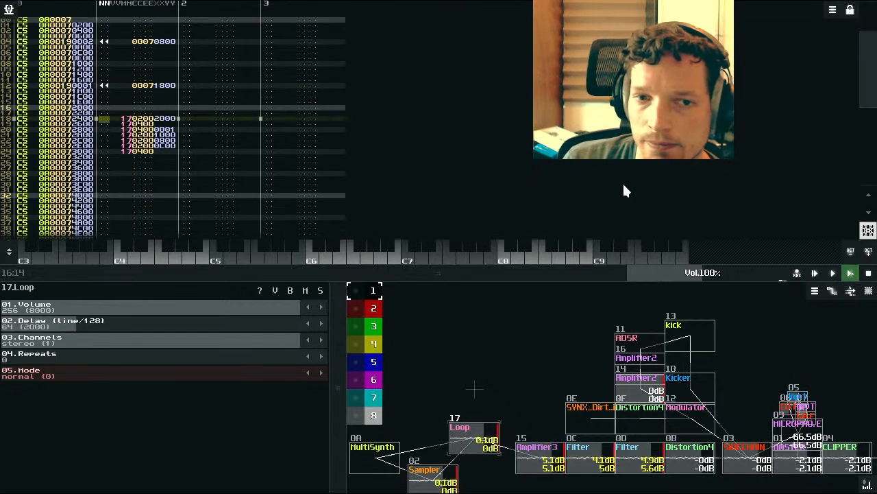
Step: Replay the pattern, then set the Loop module's Mode to ping-pong and play the pattern with it
click(869, 273)
click(850, 273)
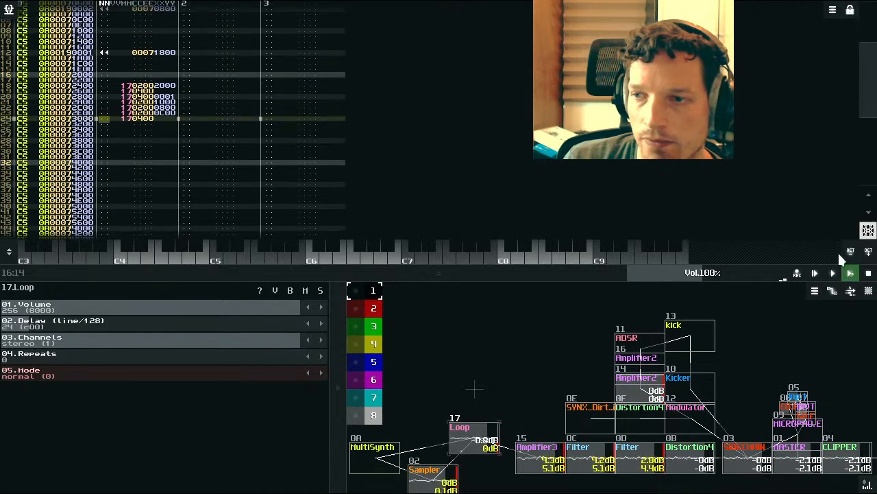
click(868, 274)
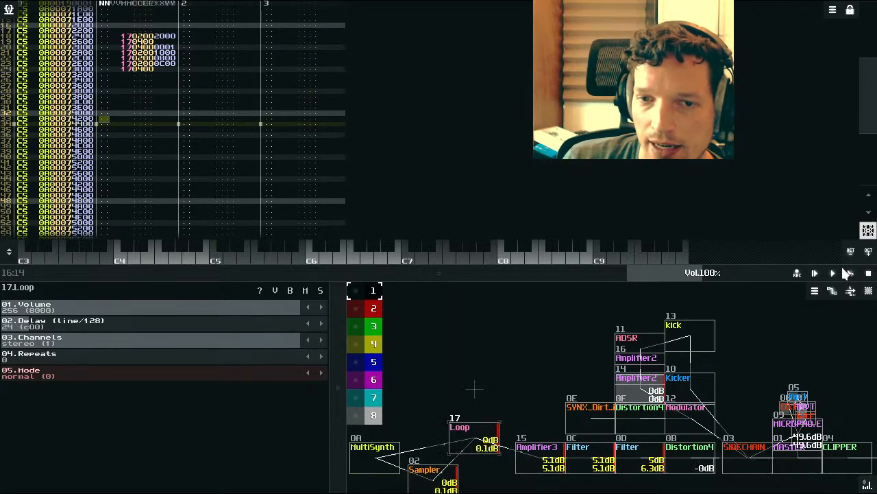
click(112, 371)
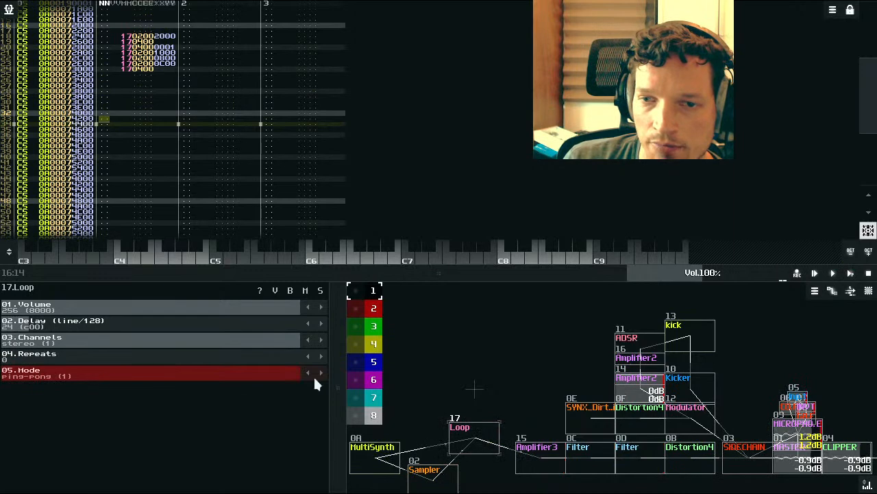
click(852, 273)
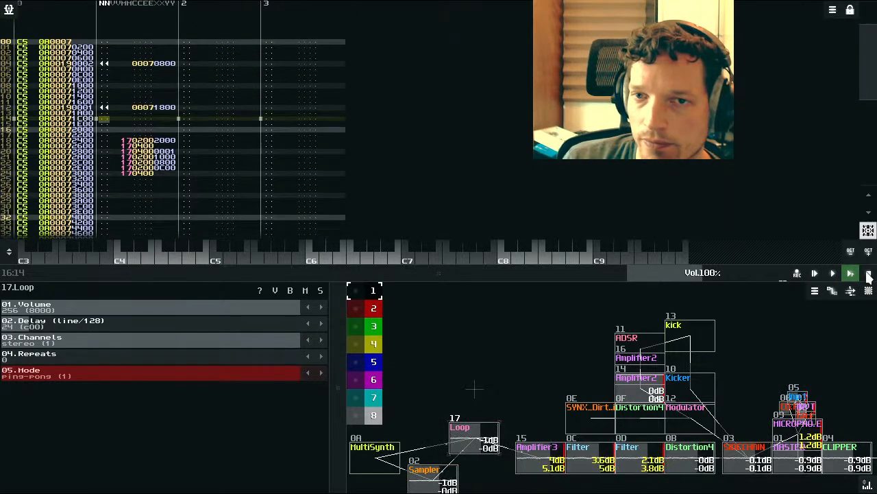
click(867, 273)
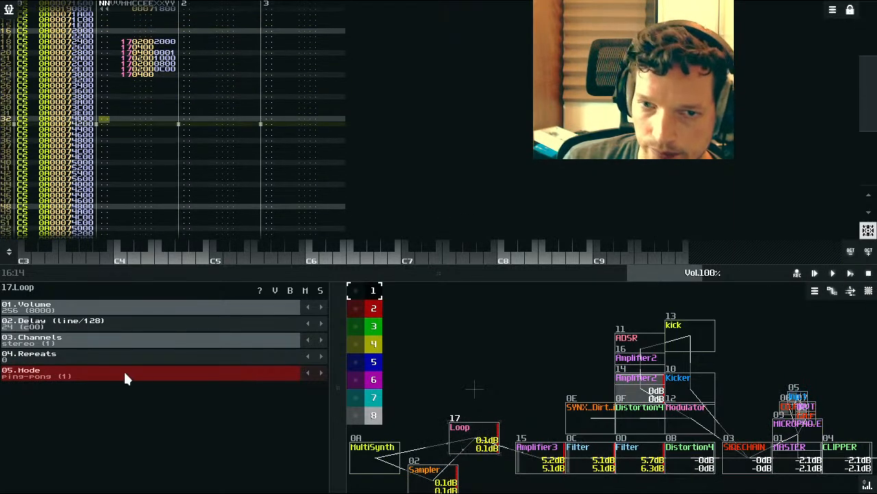
Step: Set the Loop Repeats value at line 20 of track 1 to 0002 and play the pattern
scroll(240, 129, up, 4)
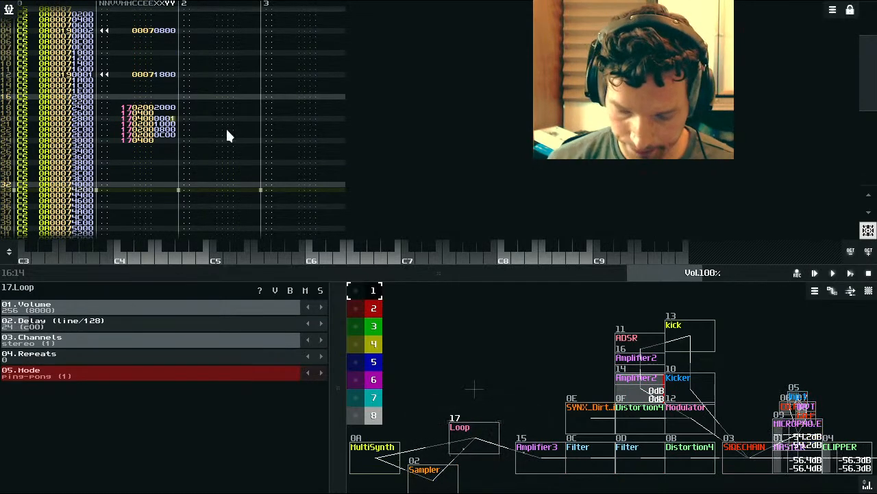
key(space)
text(2)
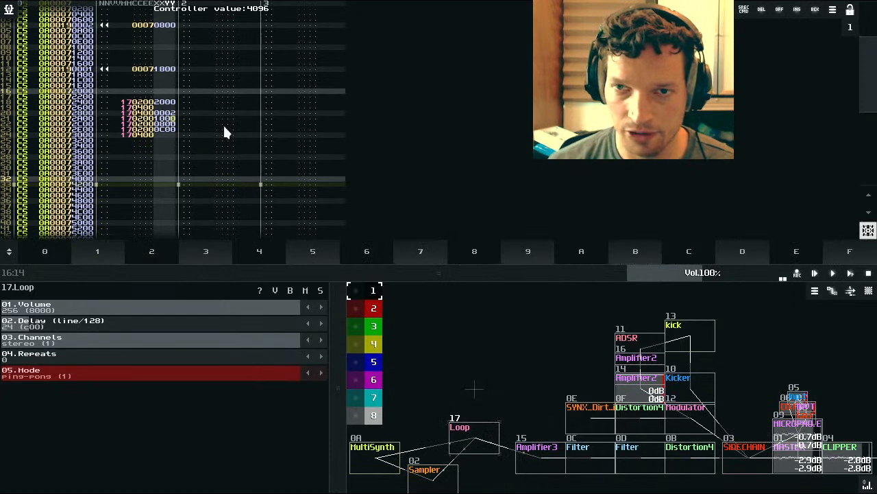
click(157, 115)
key(Down)
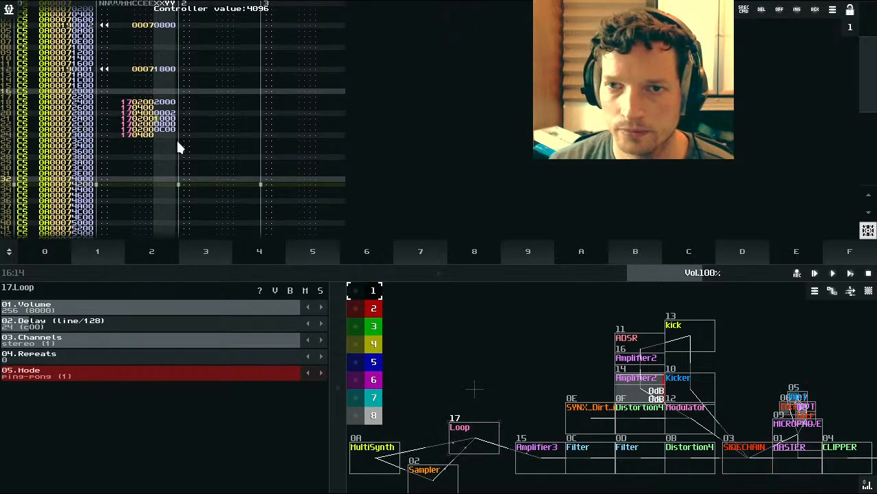
click(852, 272)
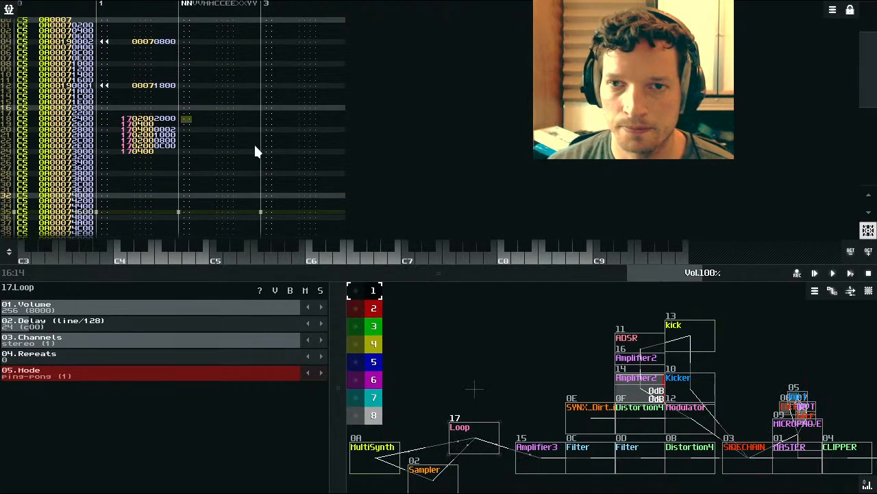
Step: Move the block of Loop controller commands on lines 18 to 24 from track 1 to track 2
drag(125, 122, 155, 149)
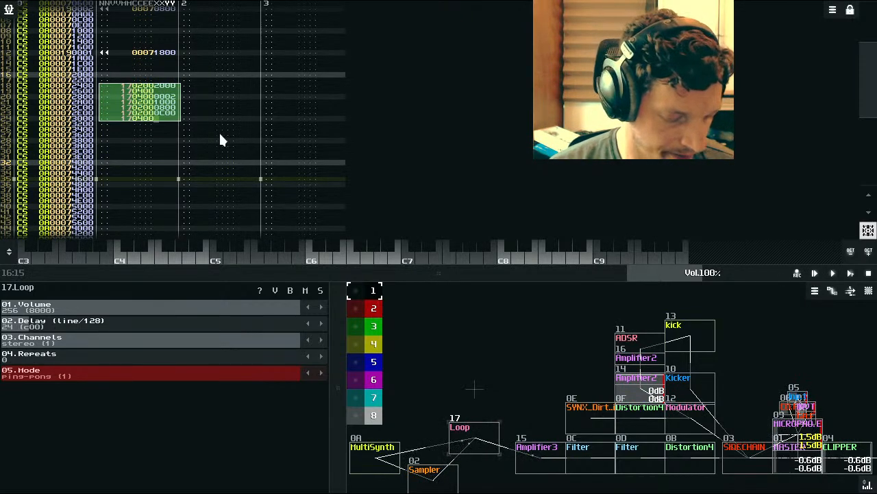
key(Delete)
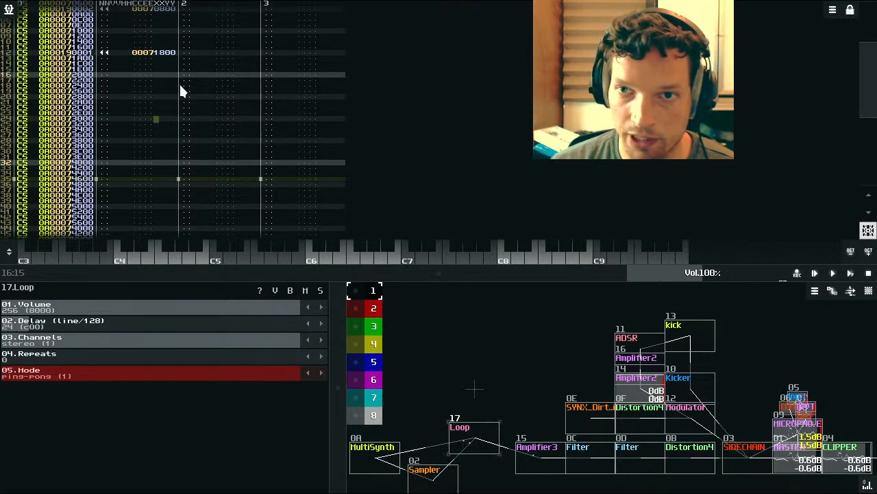
click(182, 86)
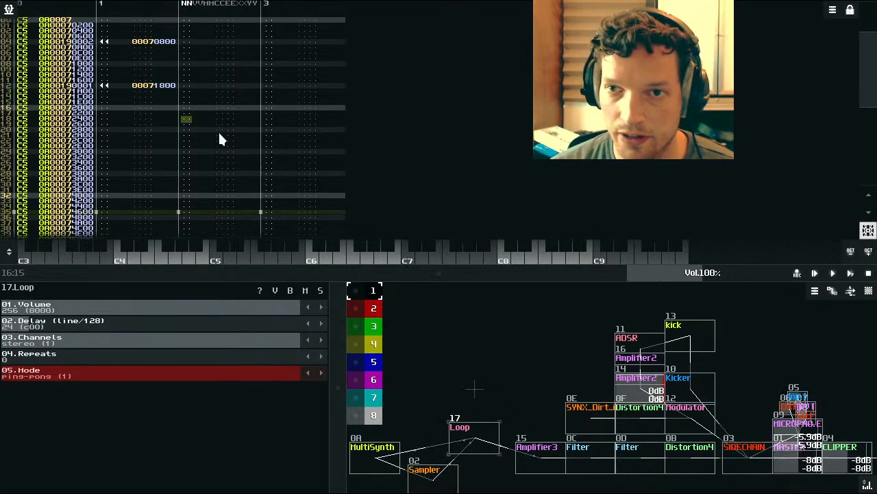
key(ctrl+v)
Step: Enable pattern editing and insert the Previous Track special command on lines 20 to 23 of track 1
click(95, 121)
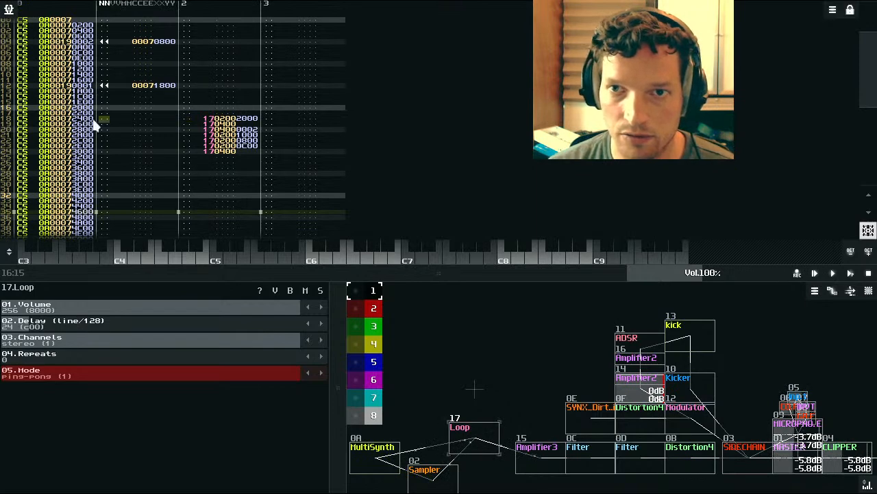
click(103, 131)
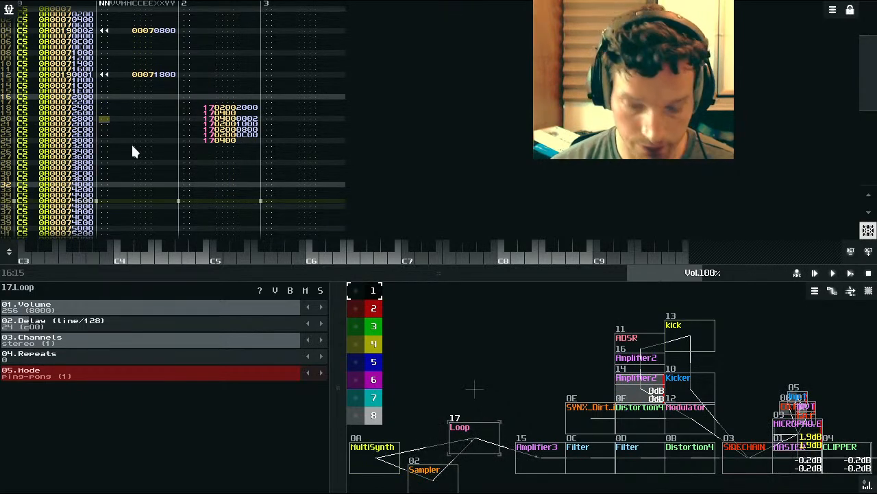
key(space)
key(shift+grave)
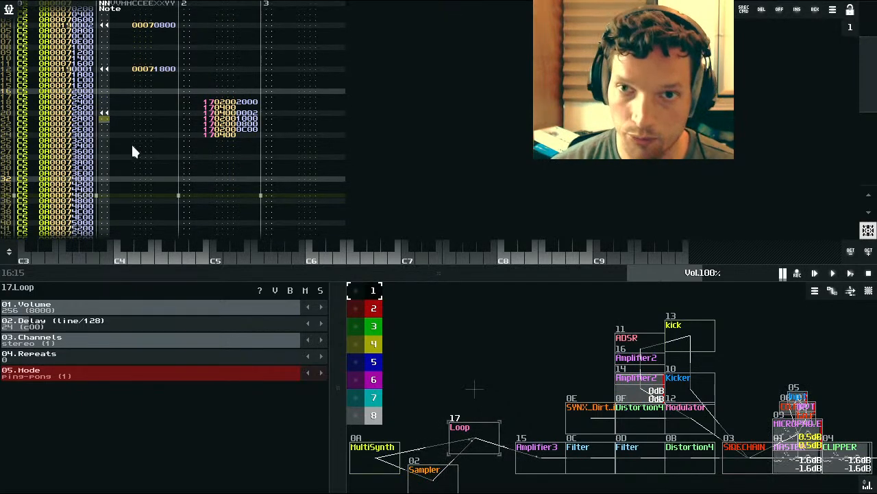
key(shift+grave)
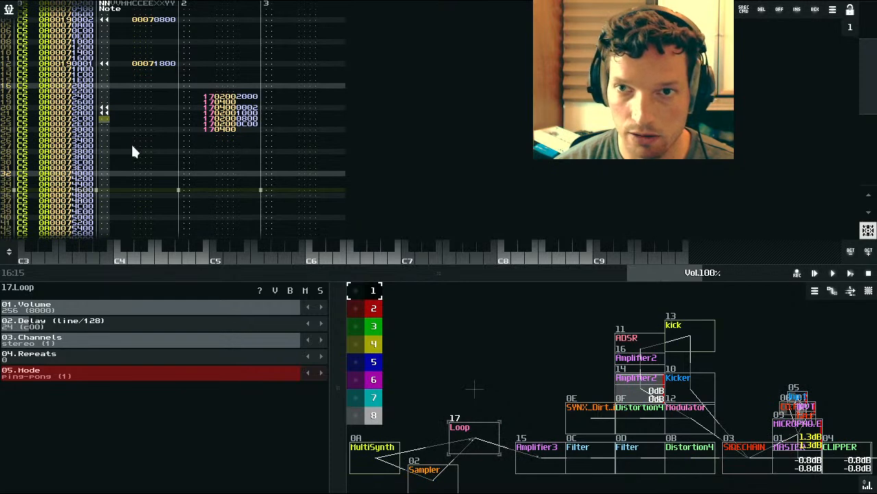
key(shift+grave)
key(shift+grave)
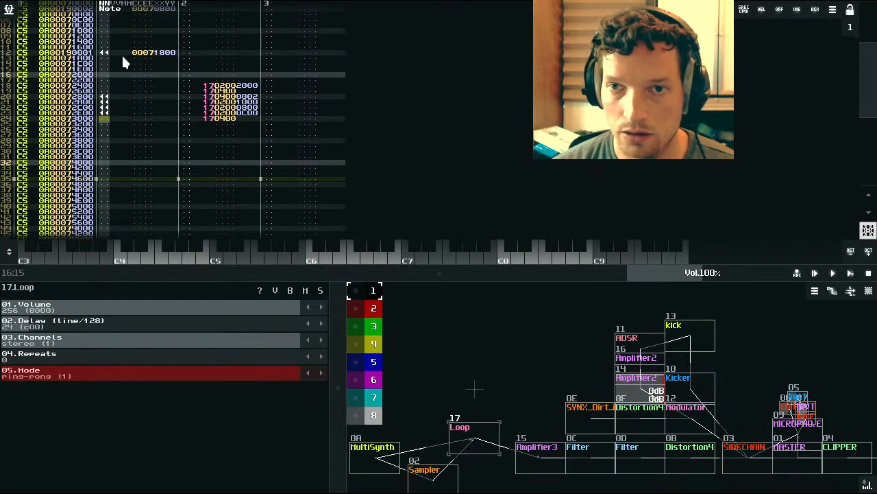
Step: Enter effect 1C on lines 20 to 23 of track 1, alongside the Previous Track commands
click(153, 101)
key(Up)
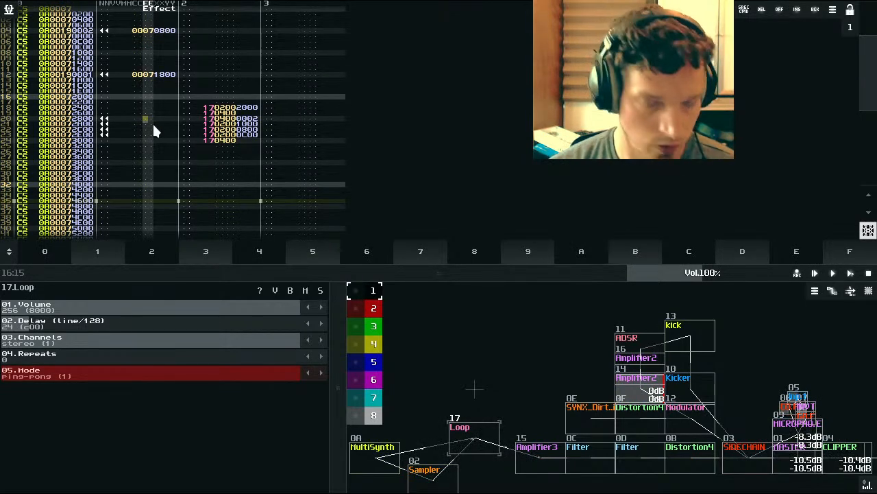
text(1111)
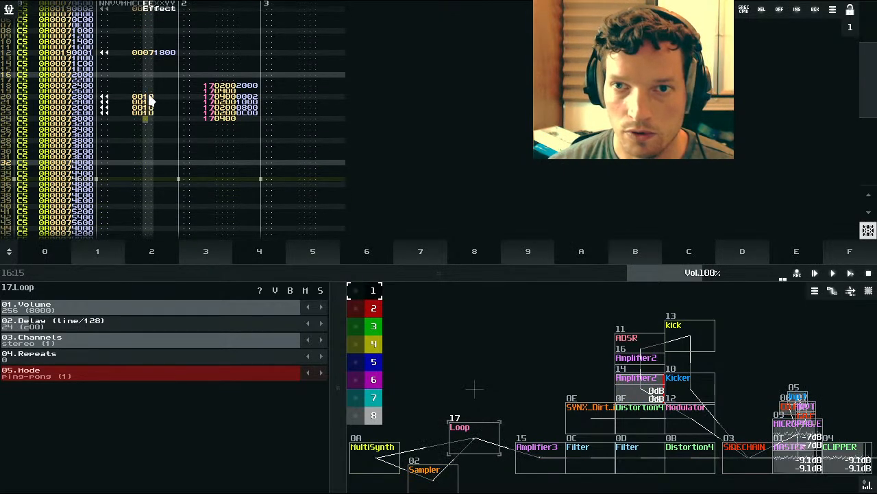
key(Up)
key(Up)
key(Up)
key(Up)
text(cccc)
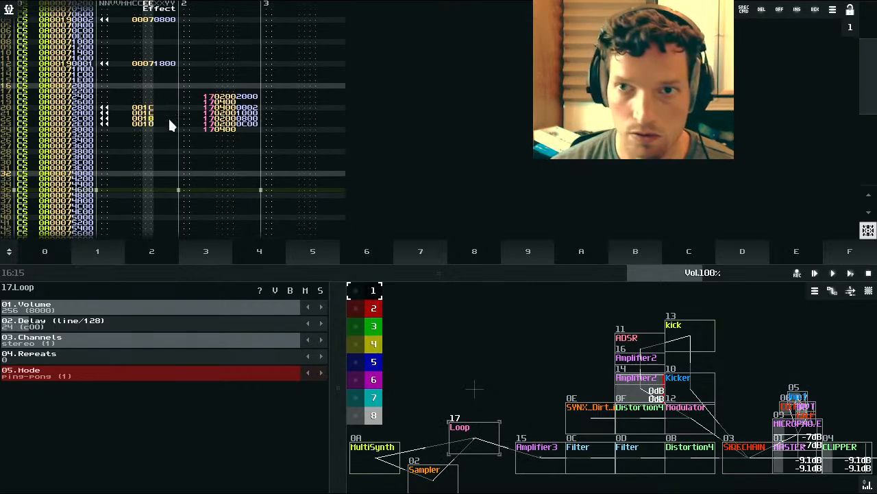
Step: Set the effect parameter on lines 20 to 23 of track 1 to 0004 and play the pattern
click(169, 96)
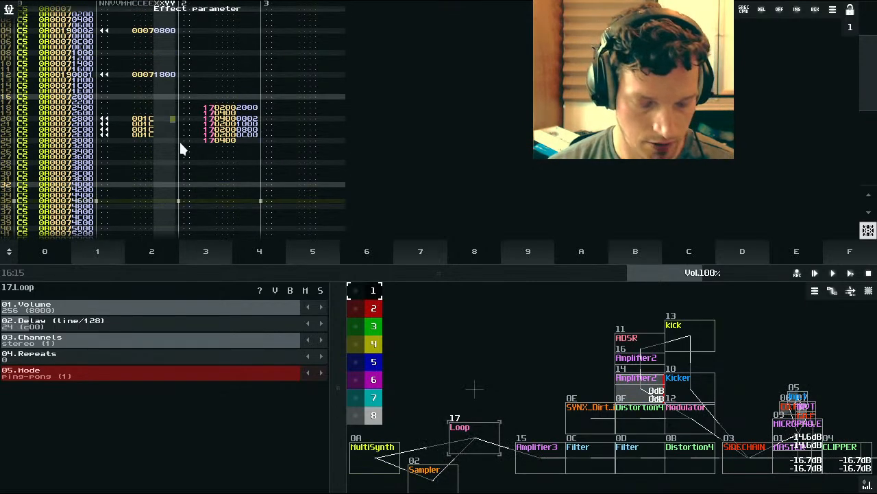
text(4444)
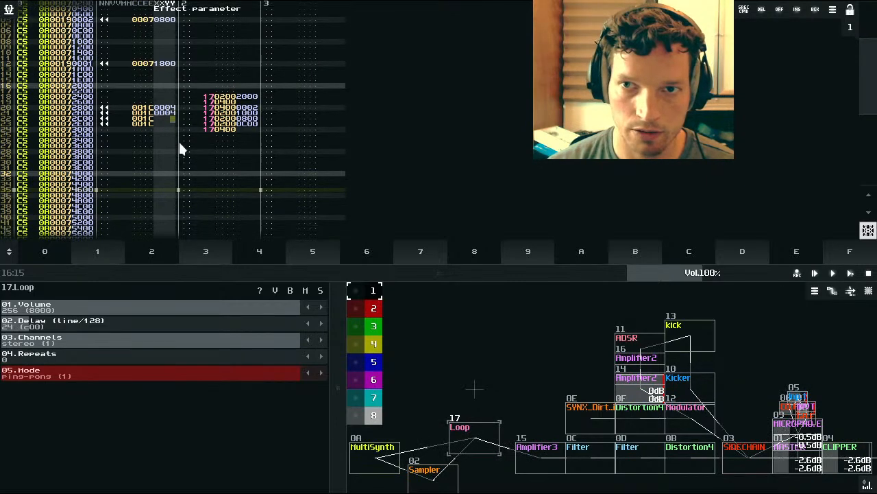
click(850, 273)
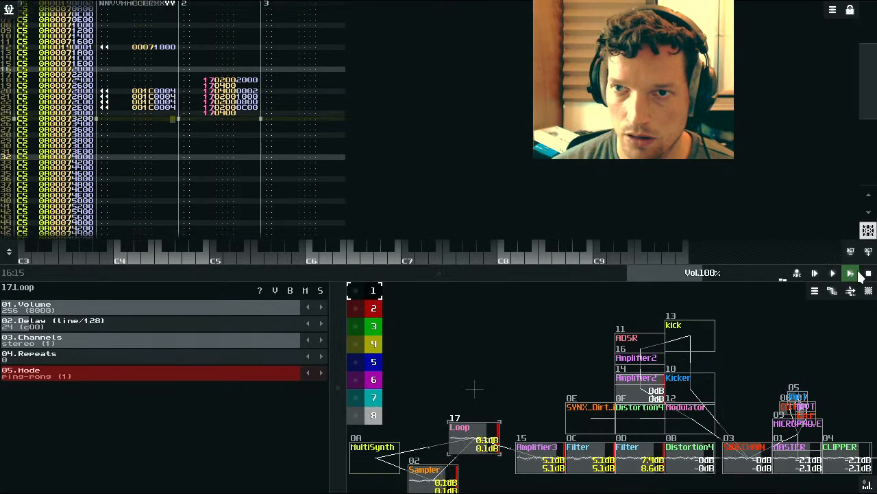
Step: Change the 1C effect parameters on lines 20 to 23 of track 1 to 0002 and listen to the pattern
scroll(301, 188, up, 3)
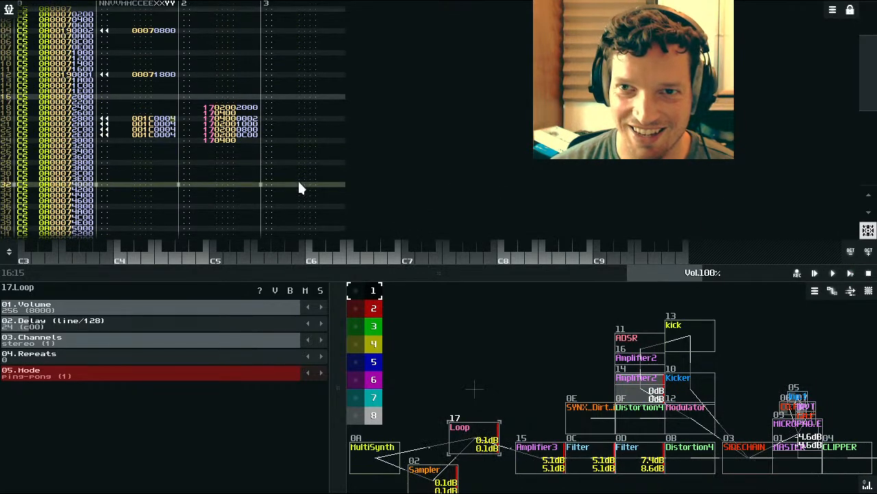
key(space)
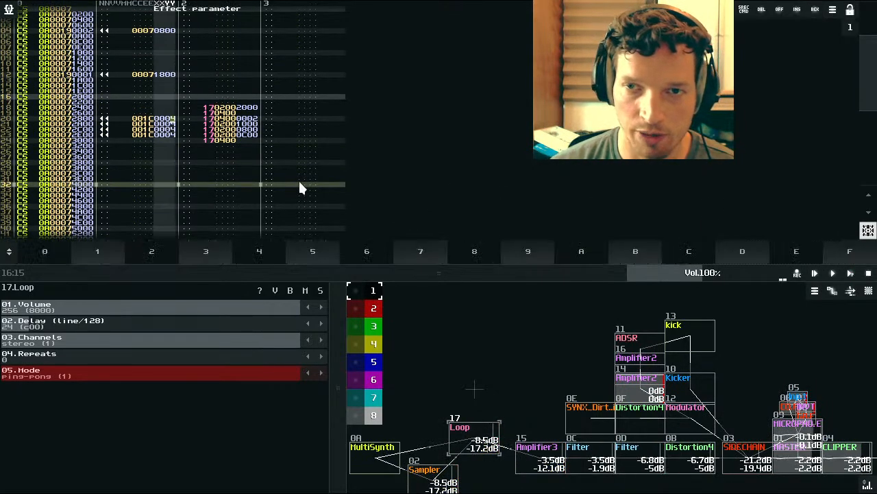
key(2)
key(2)
key(2)
key(2)
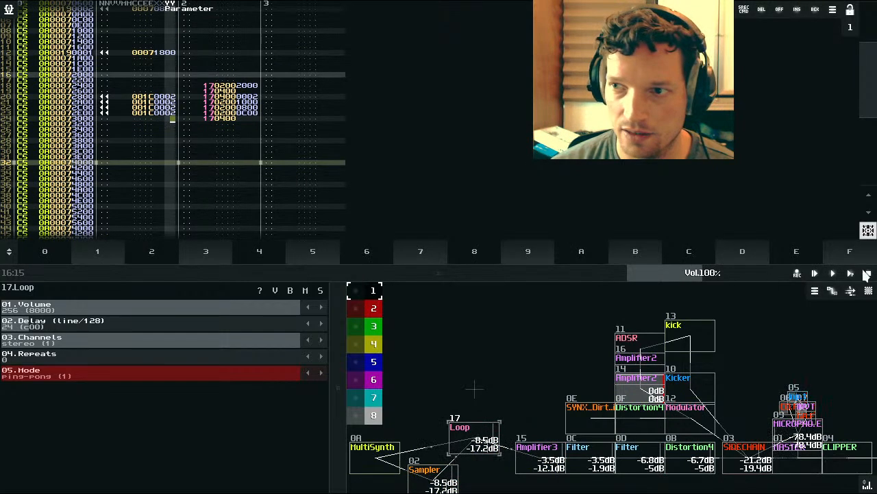
click(851, 275)
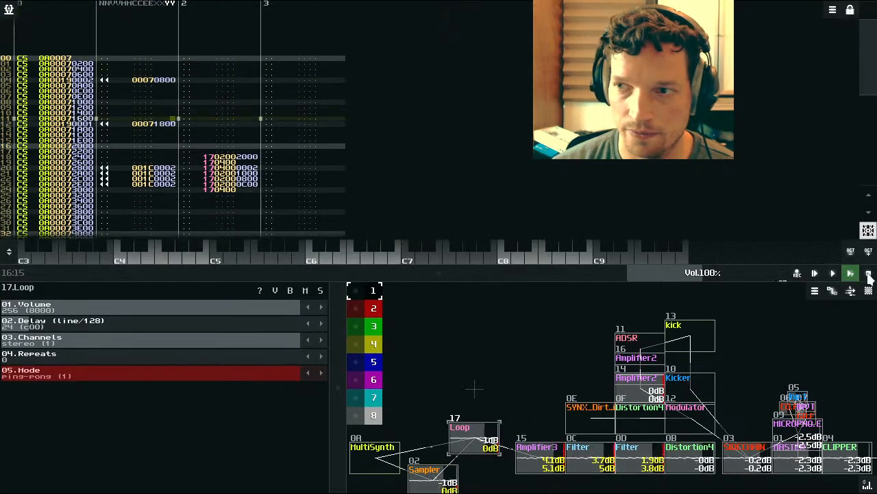
click(870, 274)
Step: Change the 1C effect parameters on lines 20 to 23 of track 1 to 0001 and listen to the pattern
scroll(313, 188, up, 2)
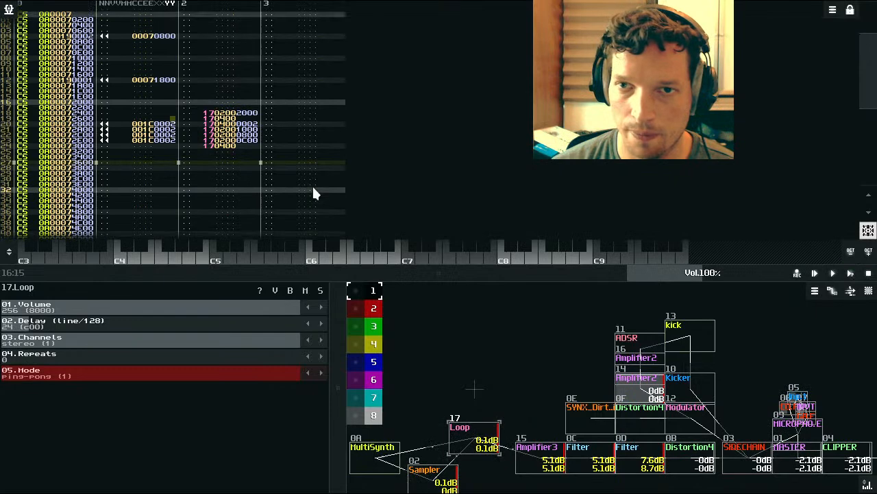
scroll(314, 187, down, 1)
key(space)
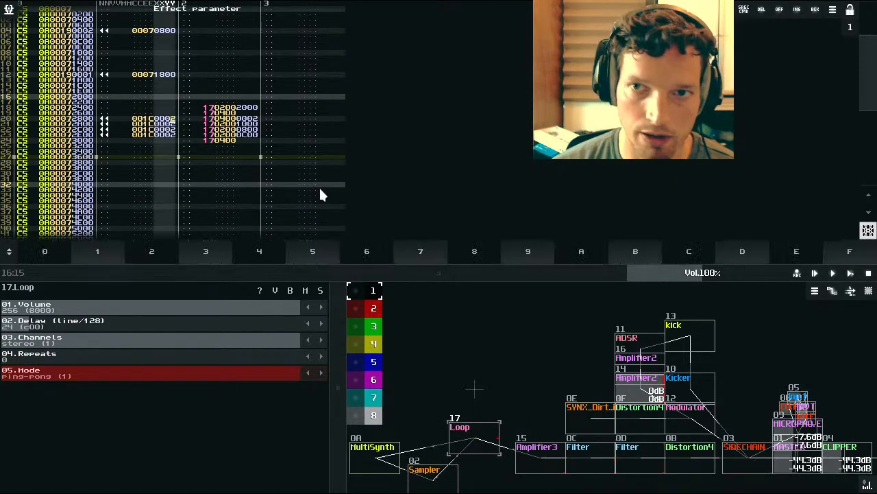
text(1111)
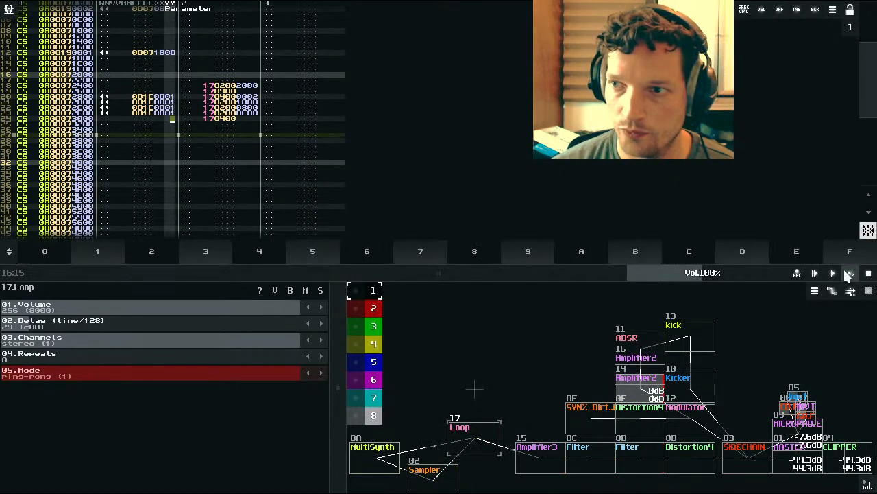
click(849, 274)
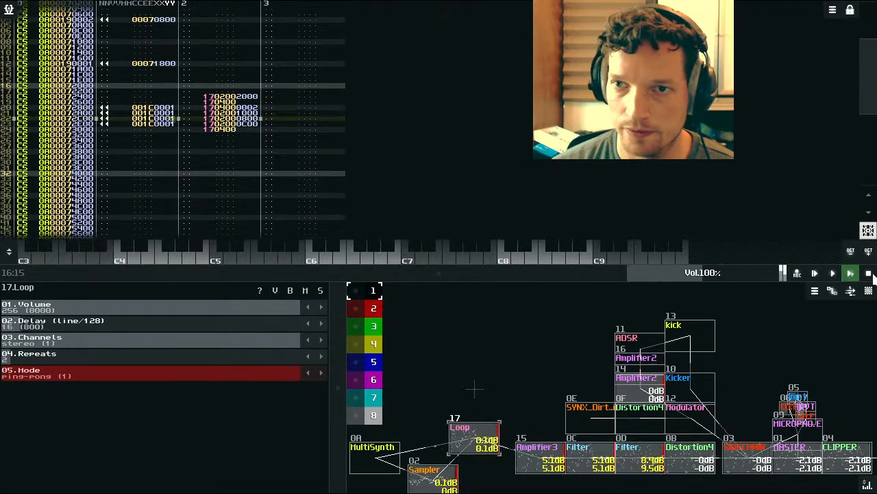
click(872, 276)
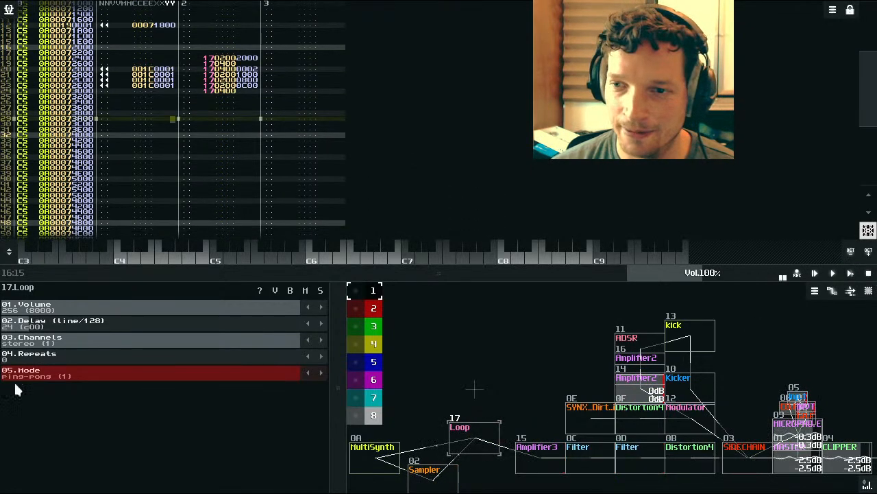
Step: Set the Loop module's Mode to normal, play the pattern, and return to the commands around line 20
click(62, 376)
click(850, 273)
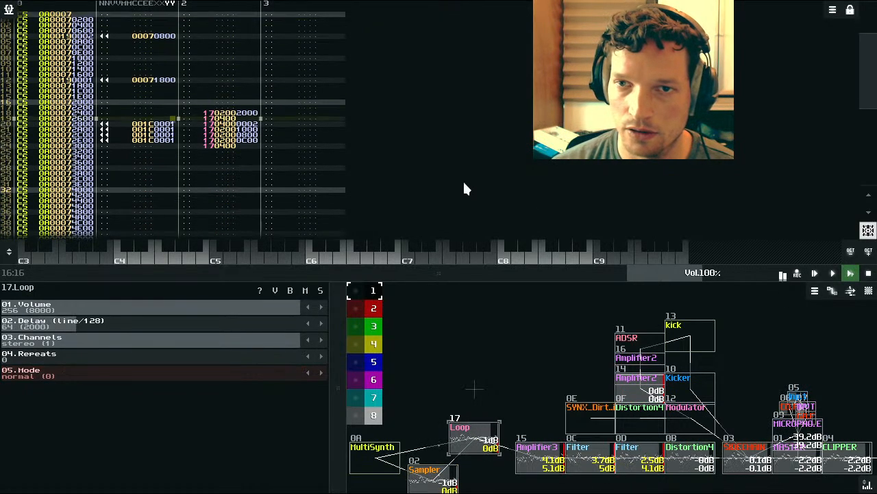
click(872, 273)
scroll(359, 158, up, 14)
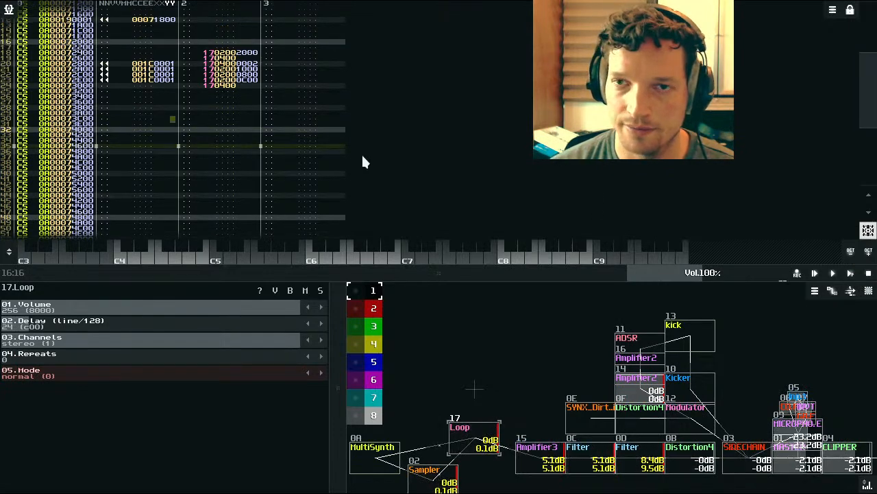
scroll(356, 157, up, 1)
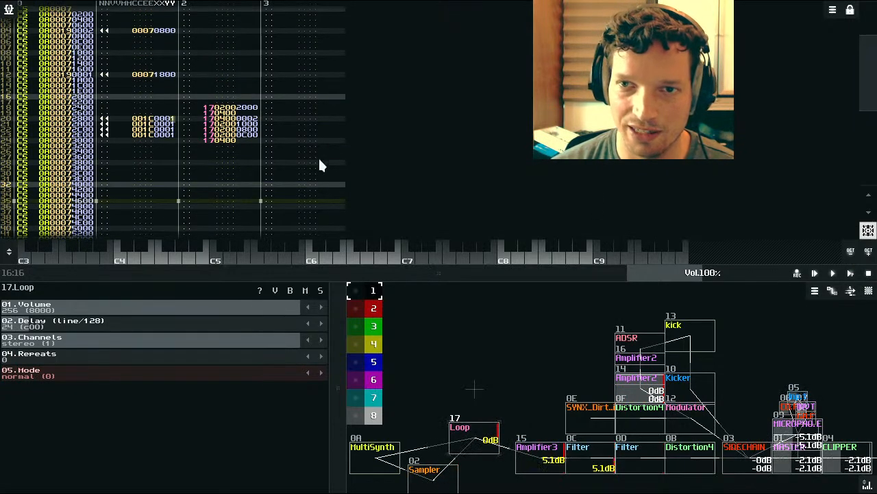
Step: Set the 1C effect parameters on lines 20 to 23 of track 1 to 0002 and listen to the pattern
click(156, 155)
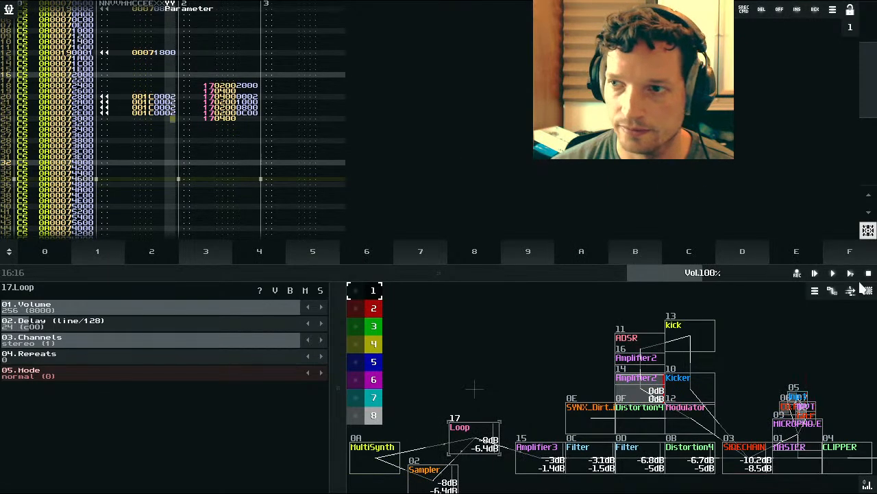
click(851, 273)
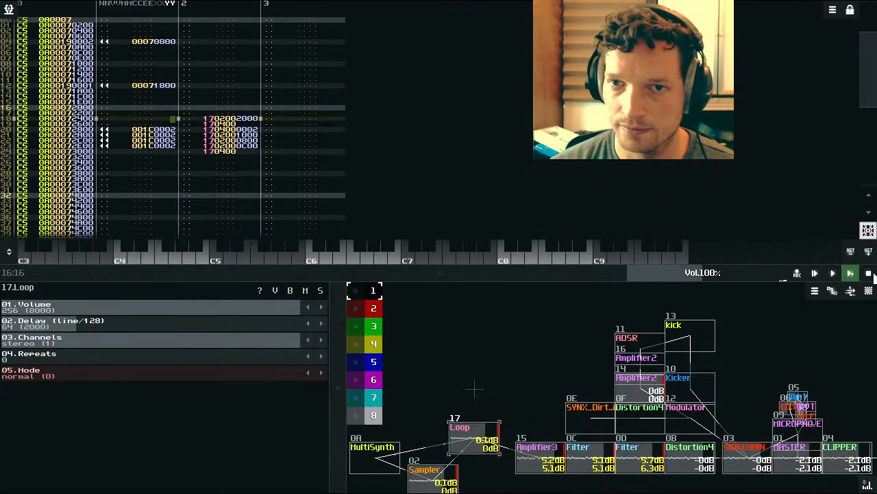
click(869, 273)
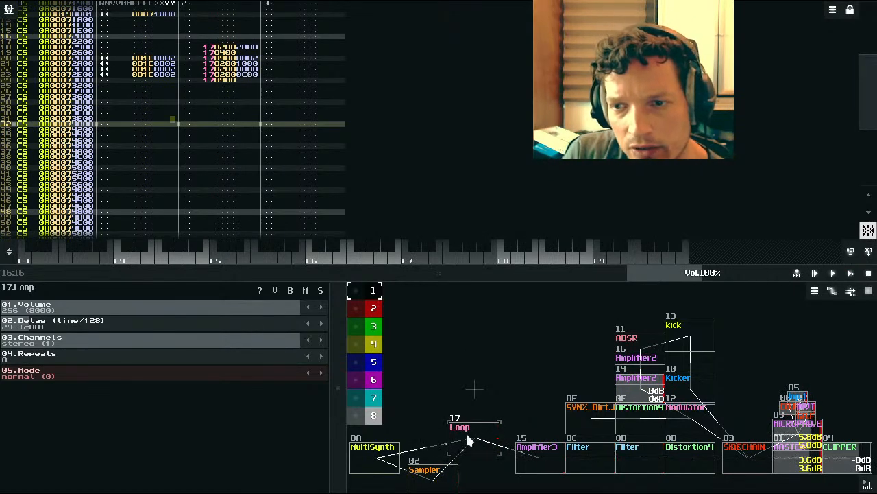
Step: Bypass the Loop module and play the pattern to hear the Previous Track stutter commands without it
click(290, 290)
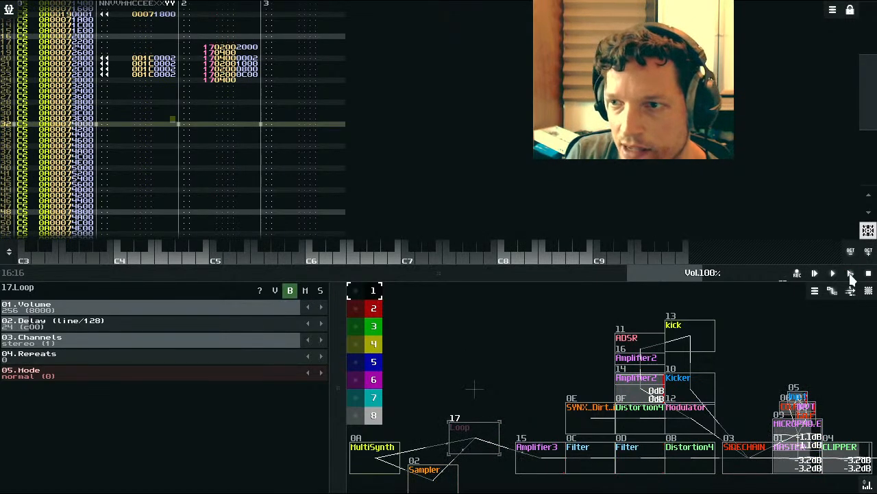
click(851, 273)
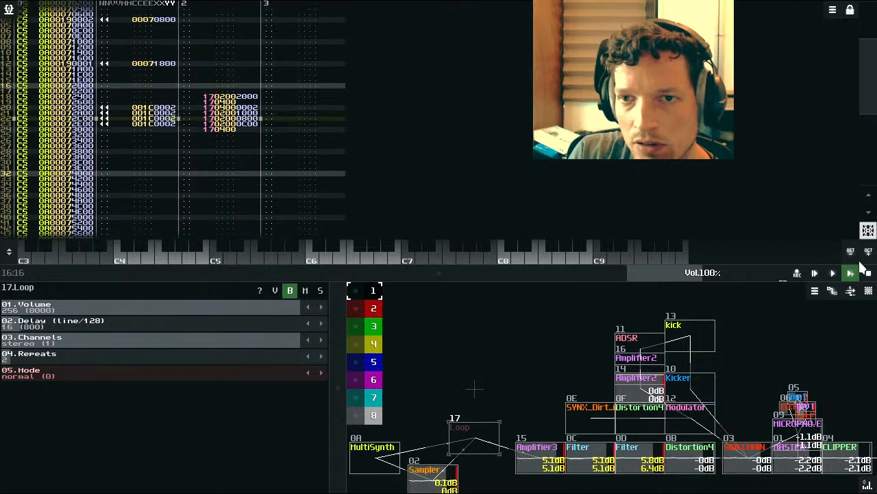
click(868, 273)
scroll(320, 152, up, 3)
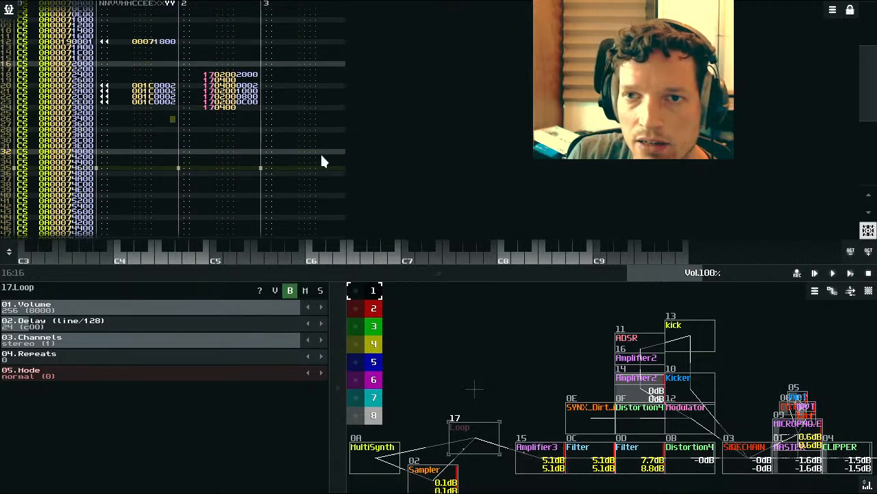
click(851, 275)
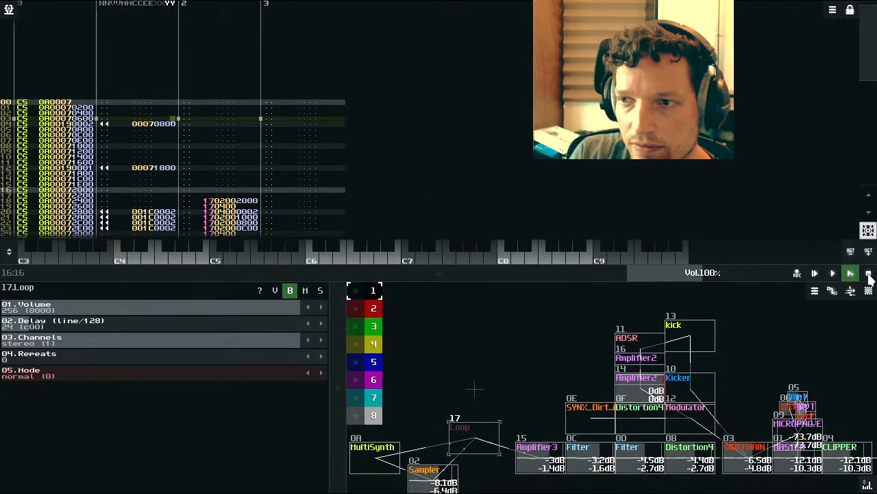
click(868, 273)
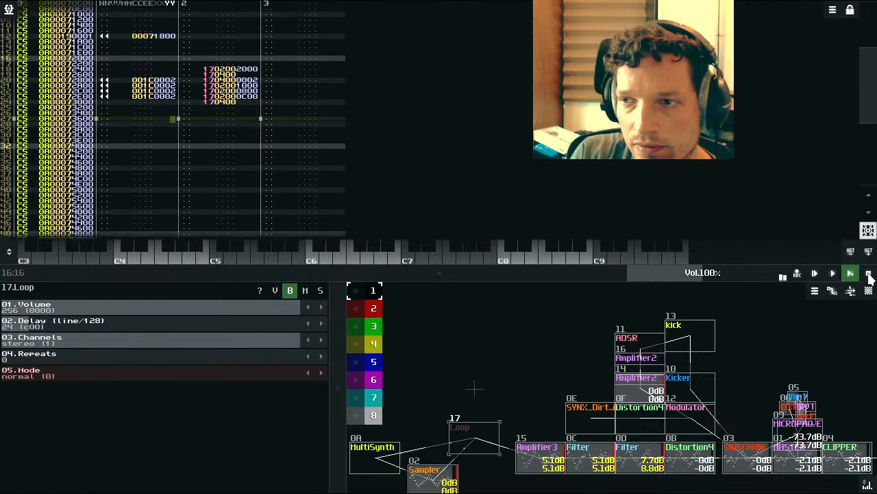
scroll(282, 158, up, 1)
scroll(282, 158, down, 1)
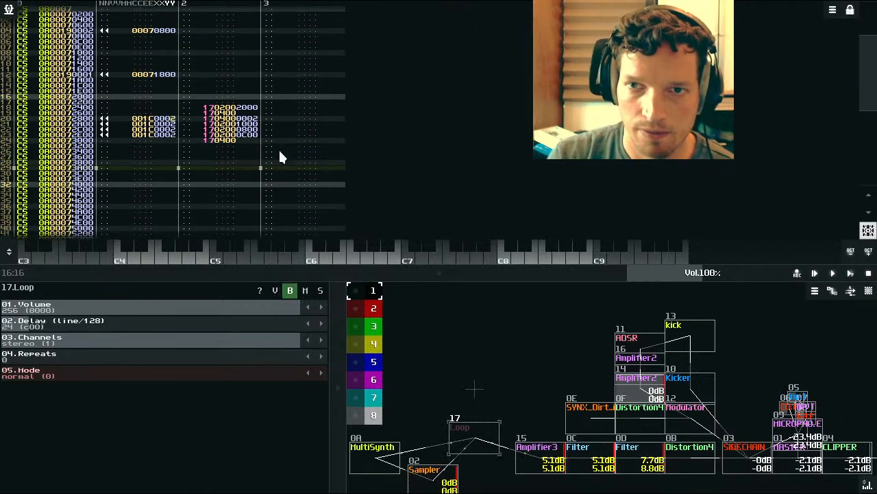
Step: Set the 1C effect parameters on lines 20 to 23 of track 1 to 0001 and replay the pattern with Loop bypassed
key(space)
text(1111)
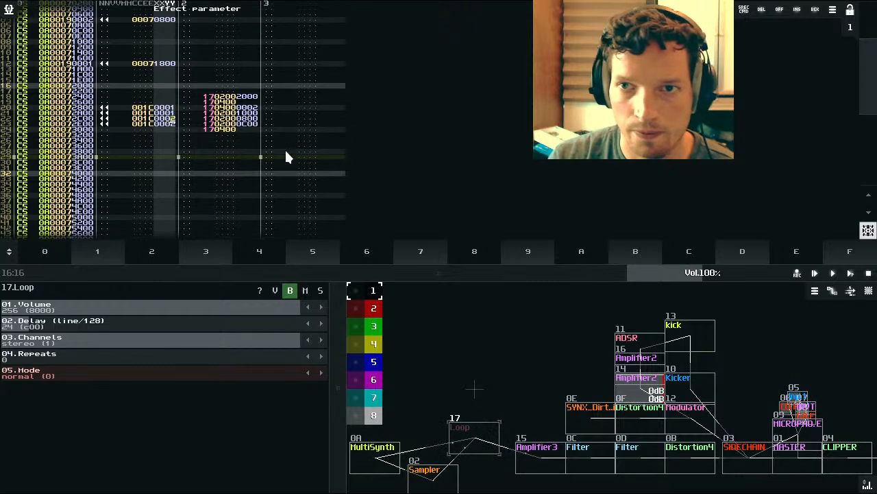
click(853, 274)
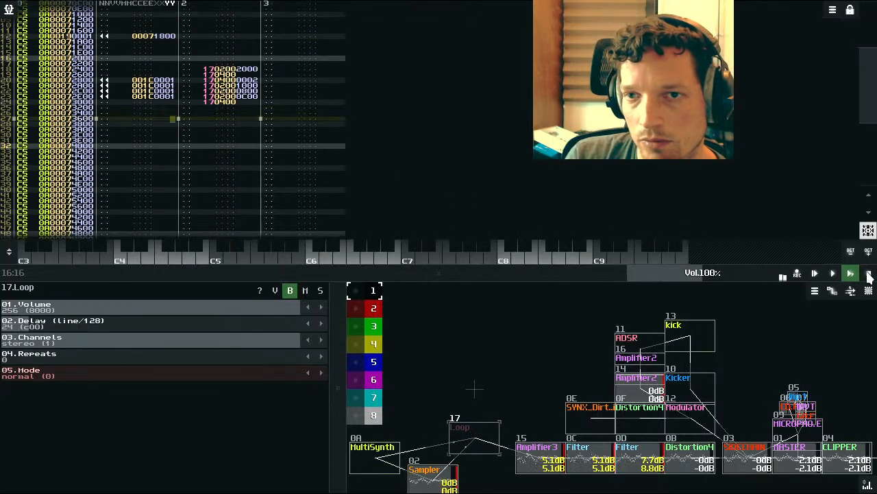
click(869, 273)
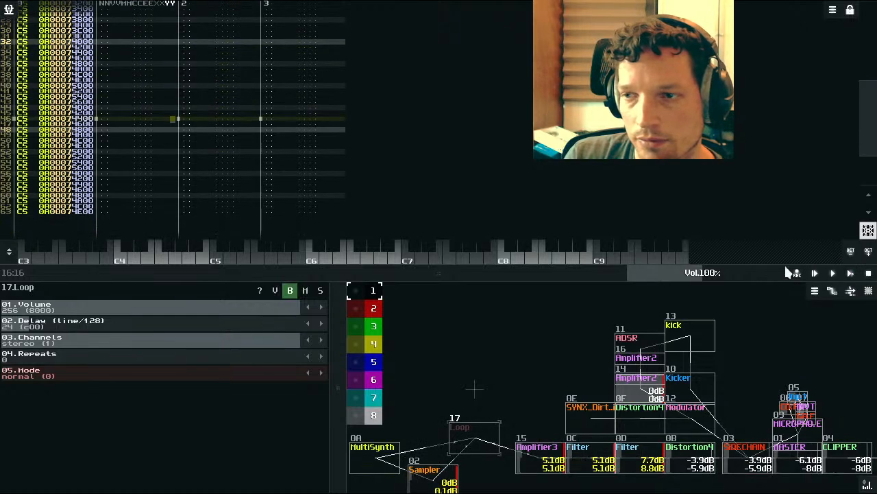
click(848, 274)
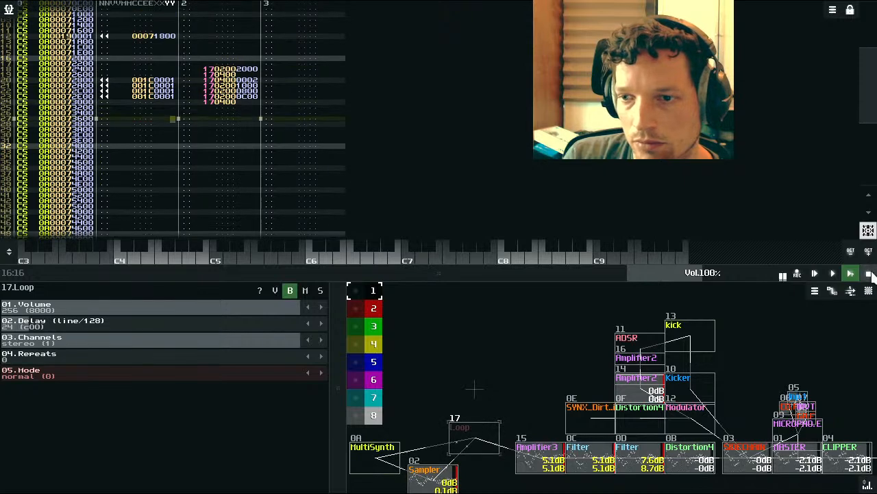
click(869, 273)
Step: Raise the Freq of the low-pass Filter module 0C to about 7849 Hz and play the pattern
click(636, 464)
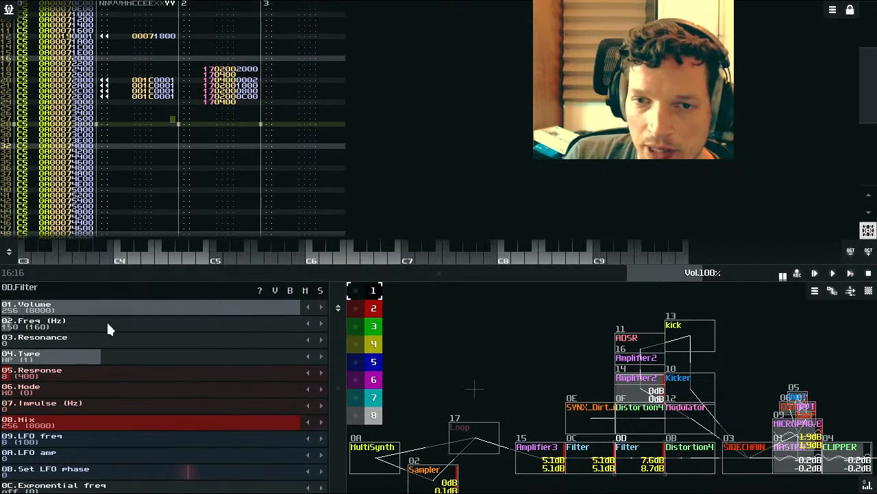
click(584, 456)
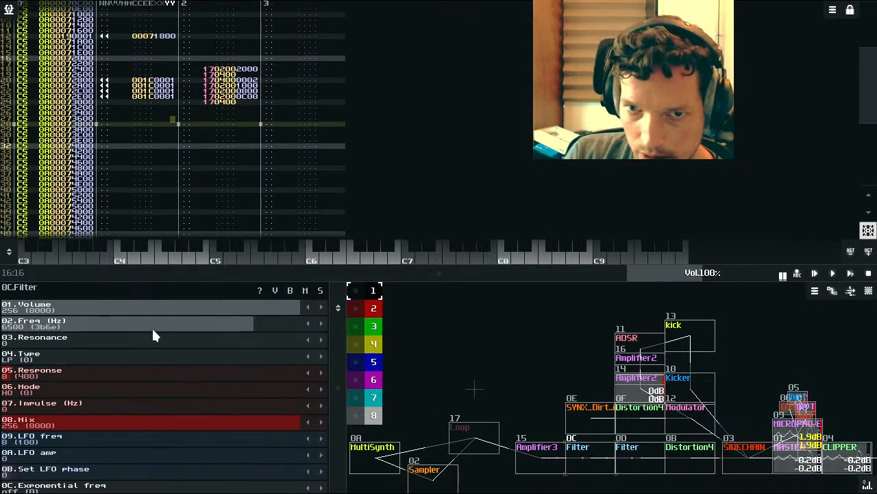
drag(154, 324, 175, 325)
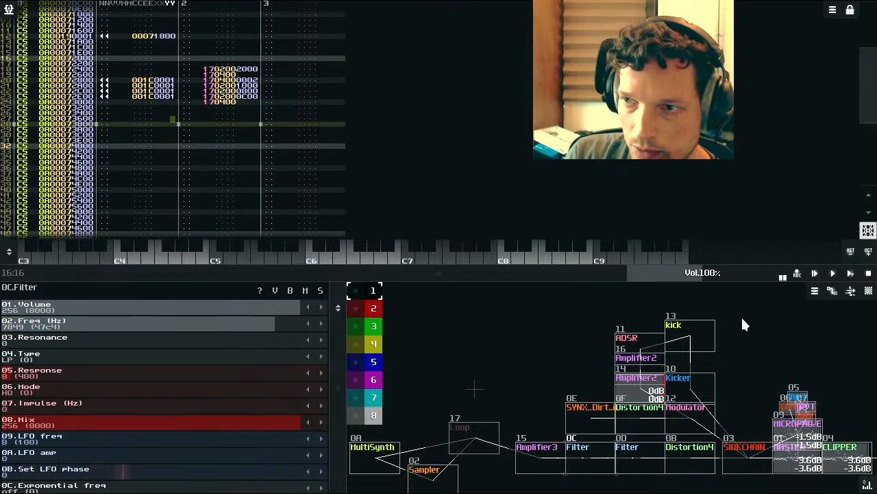
click(835, 274)
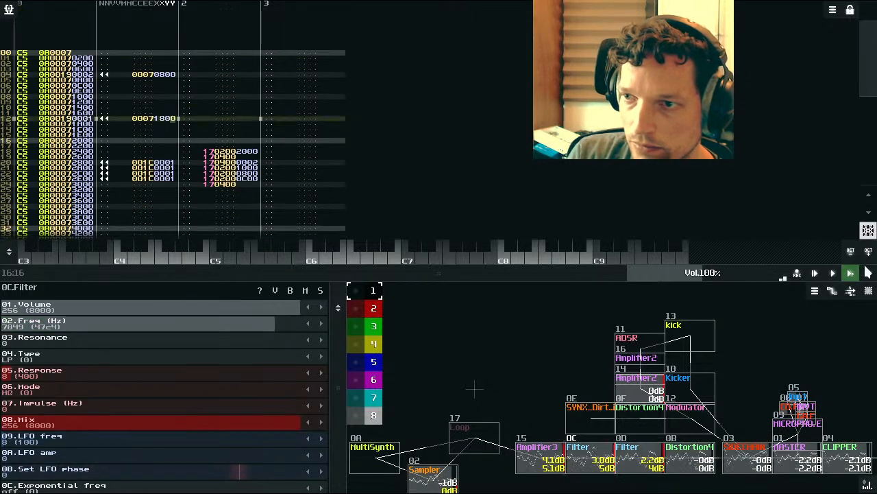
Step: Lower Filter 0C's Freq during playback and set it to exactly 2000 Hz in its controller properties
drag(221, 321, 78, 327)
right_click(76, 327)
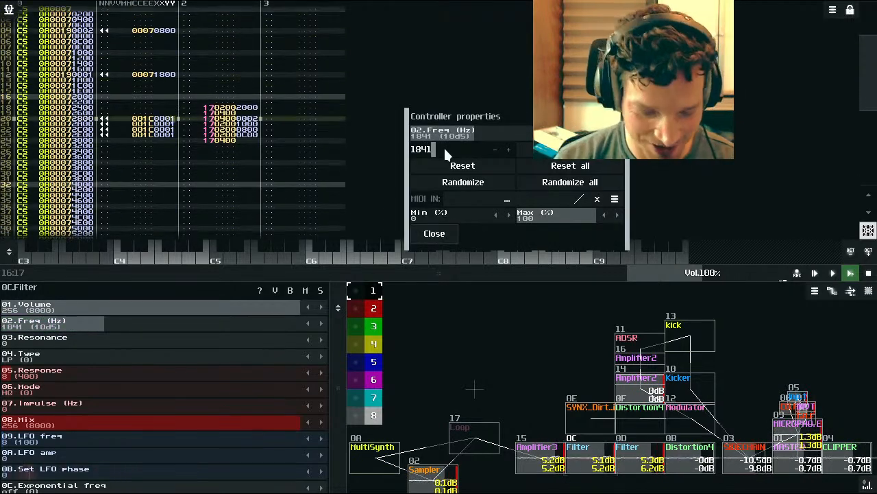
key(BackSpace)
key(BackSpace)
key(BackSpace)
key(BackSpace)
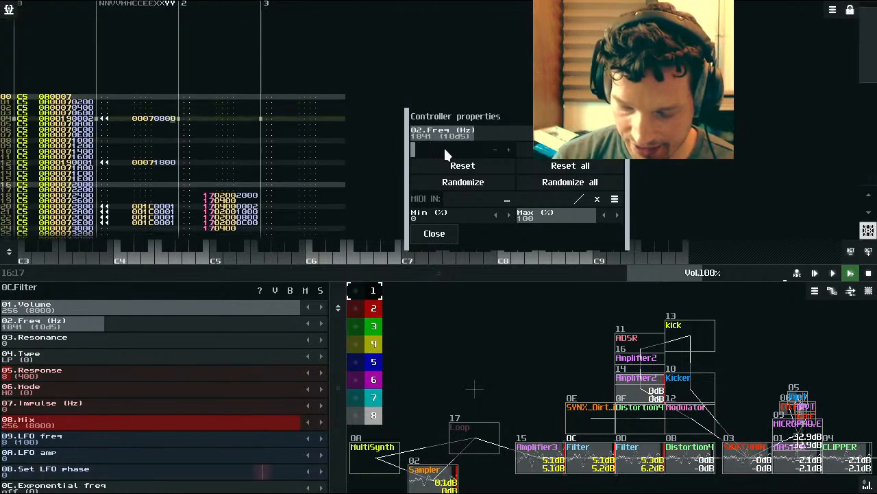
text(2000)
key(Return)
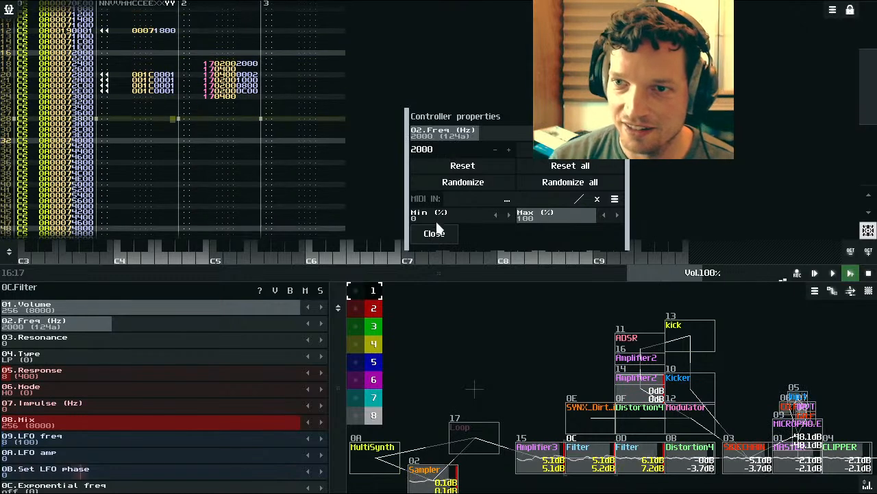
click(435, 234)
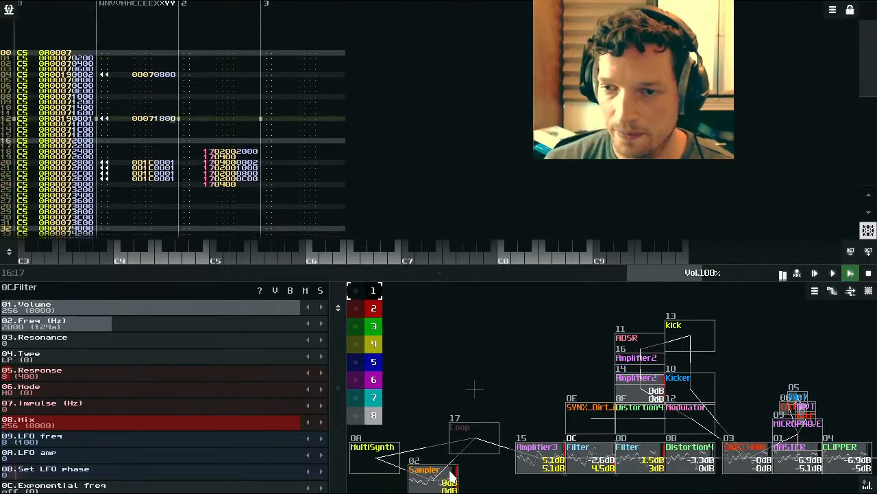
Step: Shorten the Sampler's volume envelope so it falls to 0.00 at line 0, tick 1, and close the instrument editor
drag(486, 475, 488, 383)
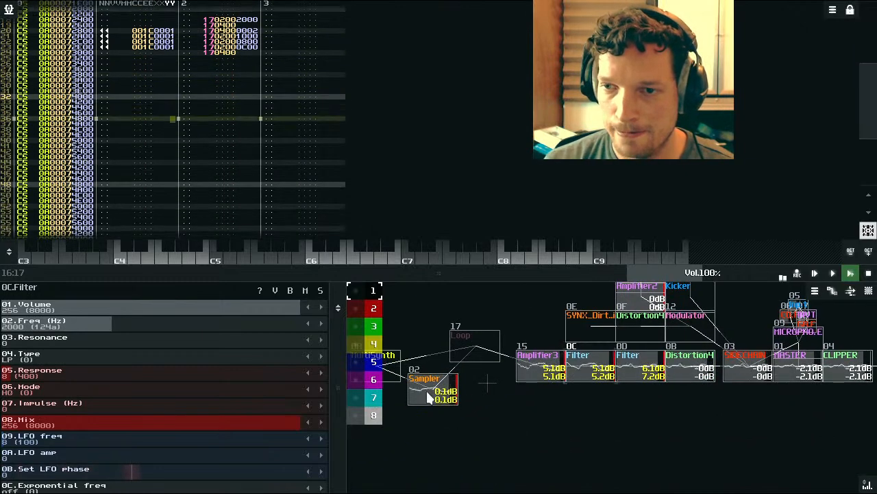
click(427, 389)
click(166, 420)
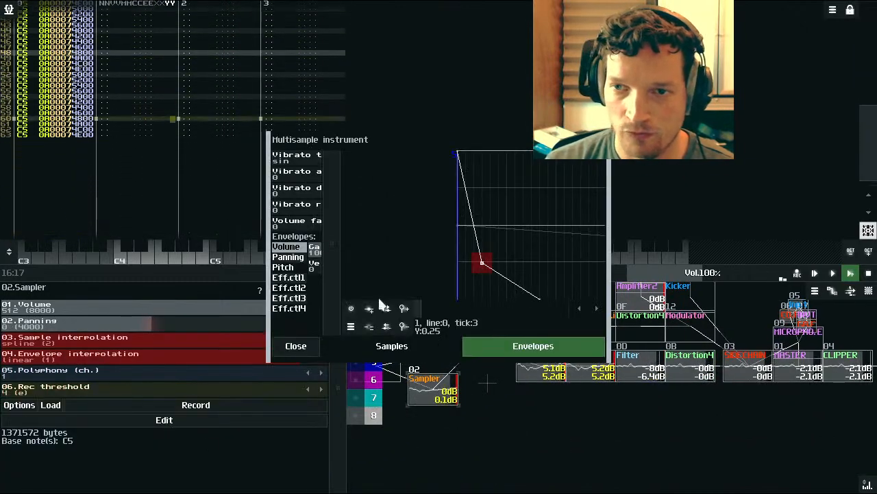
drag(484, 271, 463, 307)
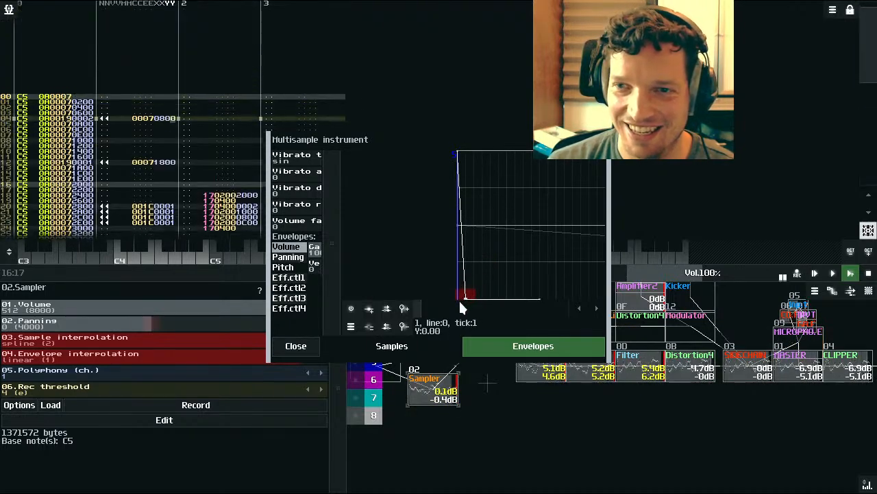
drag(461, 307, 463, 288)
drag(541, 295, 471, 310)
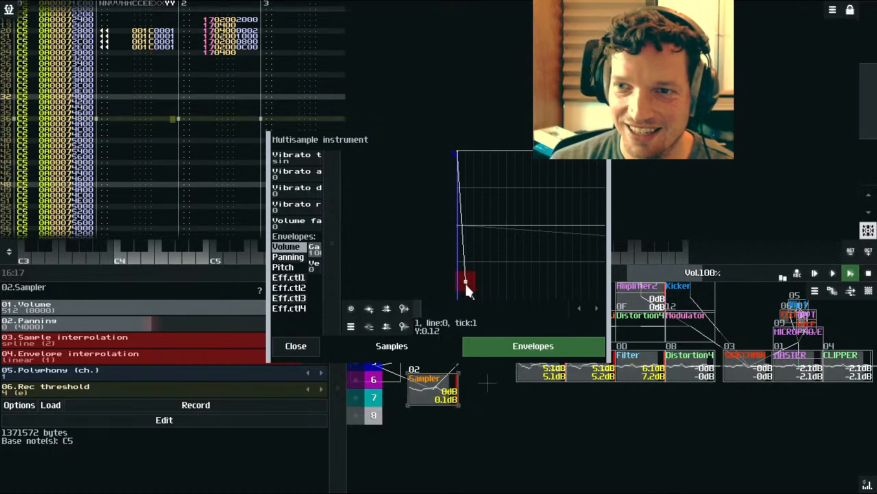
drag(467, 289, 466, 309)
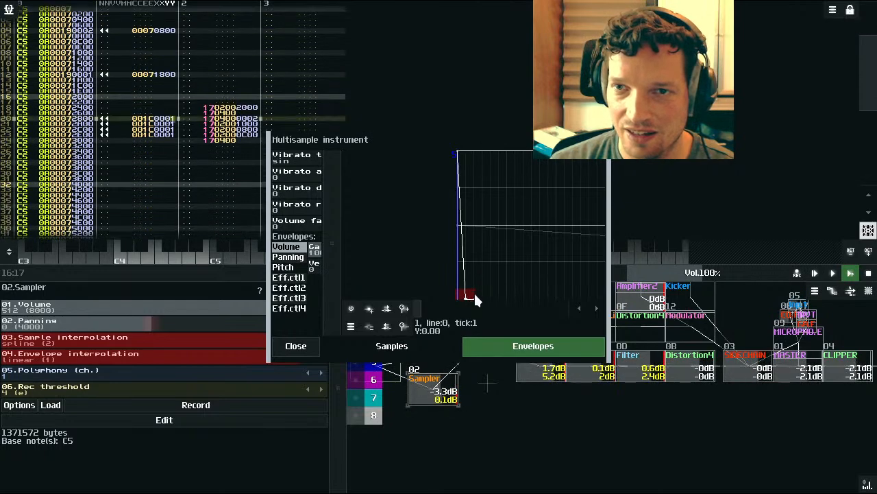
drag(470, 293, 485, 302)
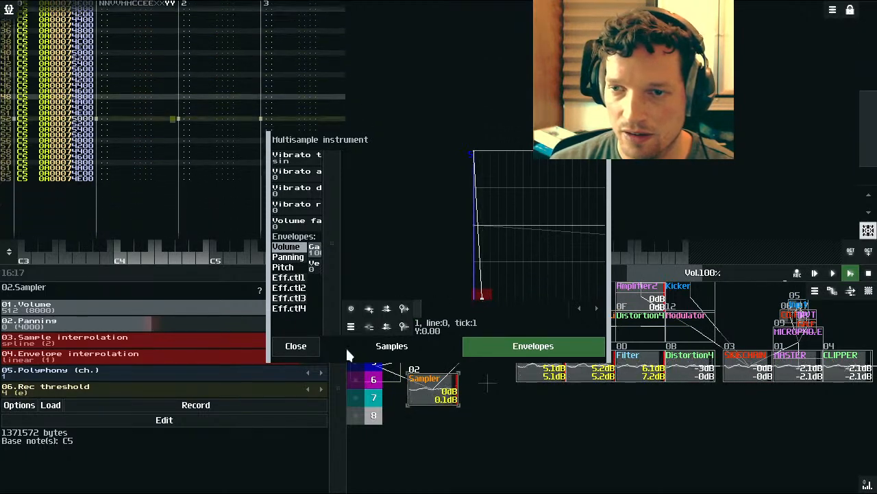
click(302, 348)
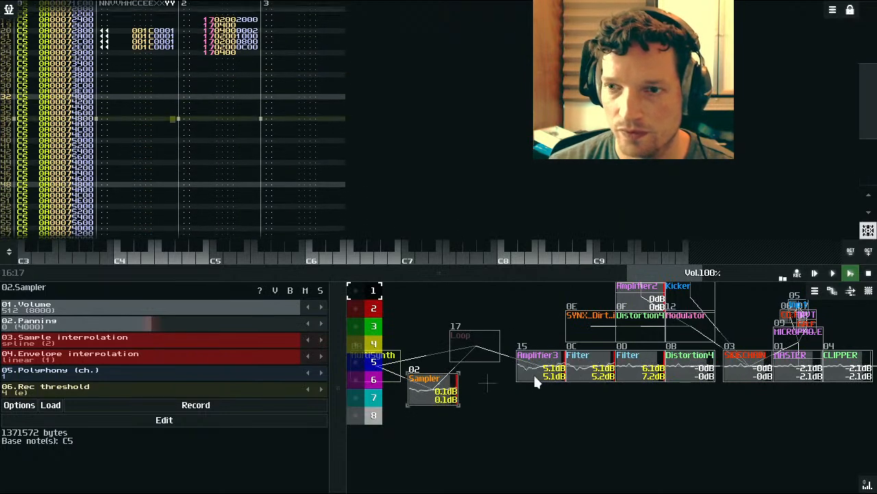
Step: Compare the playing pattern with the Loop module active and bypassed, leave it bypassed and stop playback
click(483, 349)
click(288, 292)
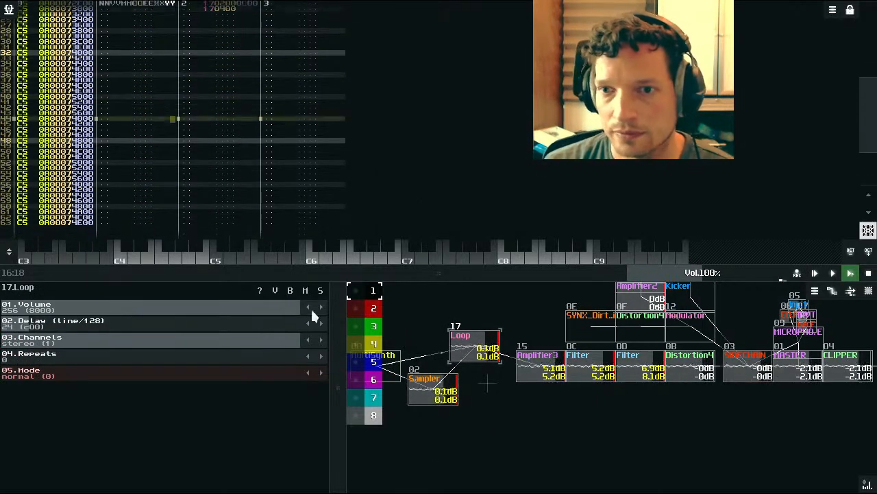
click(292, 290)
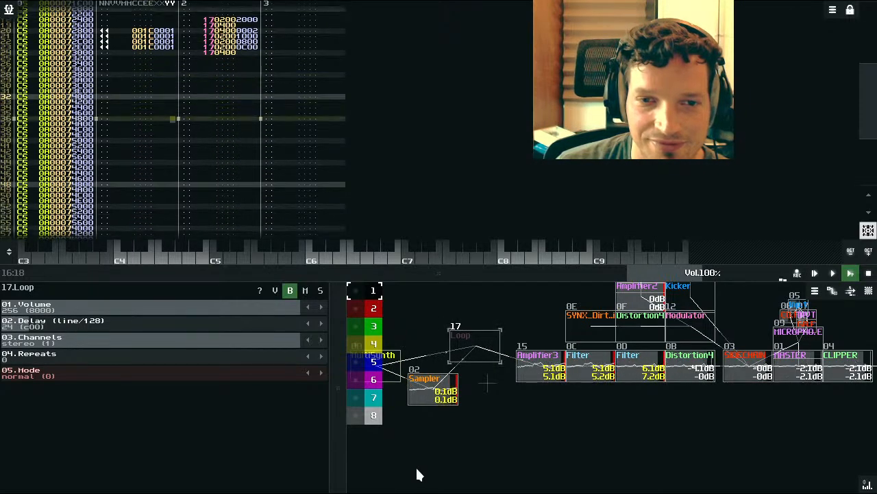
click(868, 273)
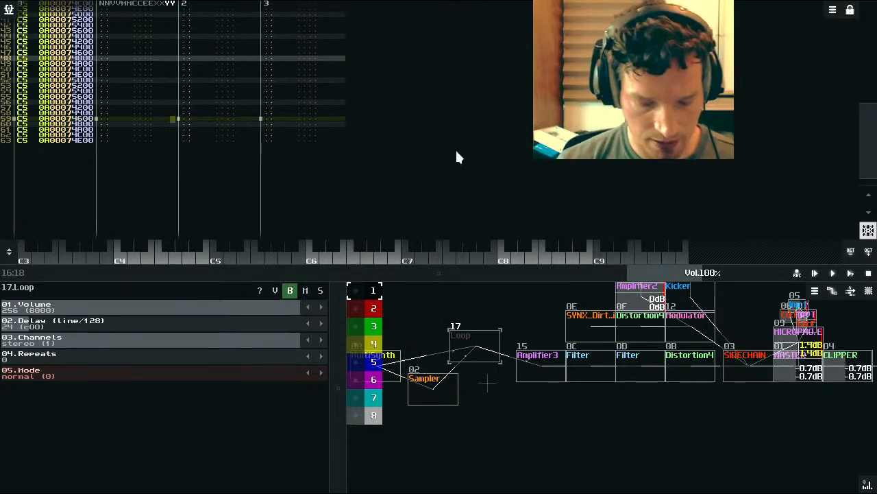
Step: Place the pattern cursor in the note column of track 3 at line 00
scroll(236, 124, up, 3)
scroll(236, 120, up, 7)
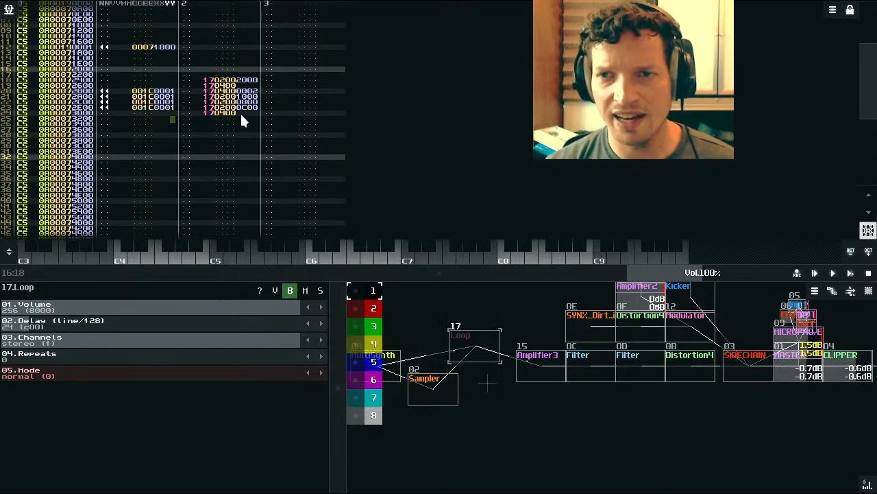
click(271, 86)
scroll(291, 113, up, 4)
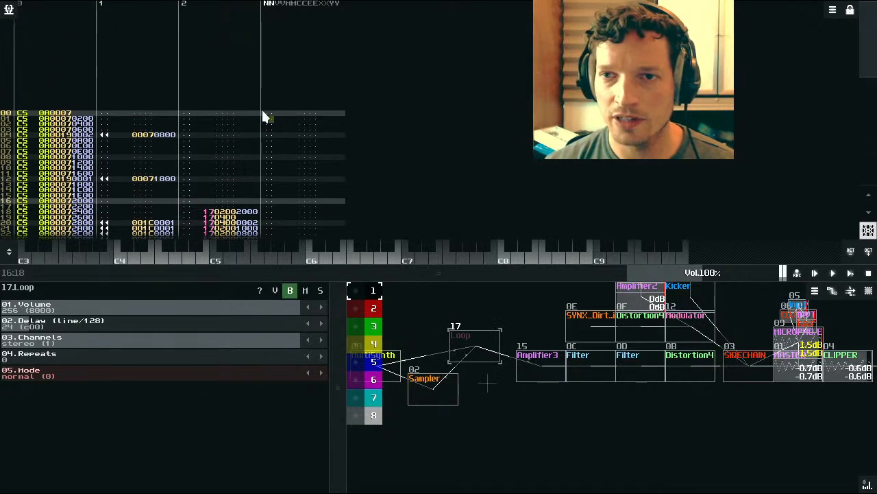
Step: Add an Analog generator module, connect its output to the SIDECHAIN module and position it below the effects chain
double_click(590, 455)
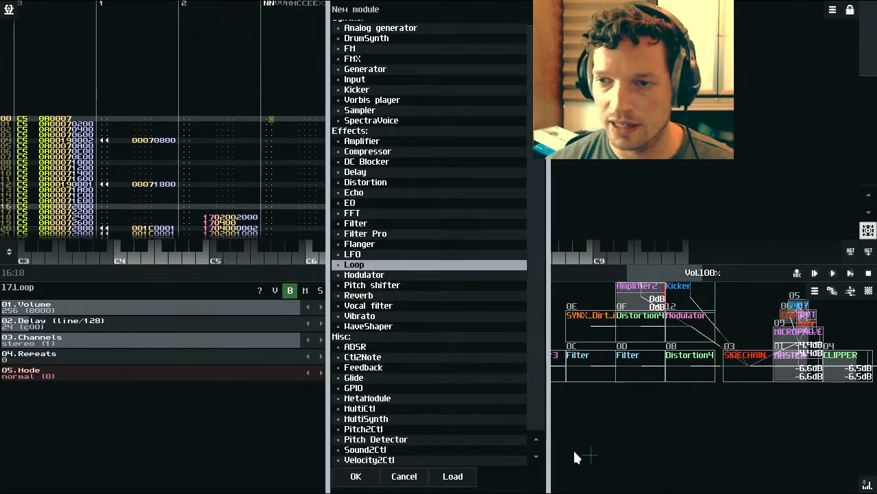
double_click(376, 29)
mouse_move(594, 447)
mouse_down()
mouse_move(672, 434)
mouse_move(777, 381)
mouse_move(752, 372)
mouse_up()
drag(677, 443, 702, 433)
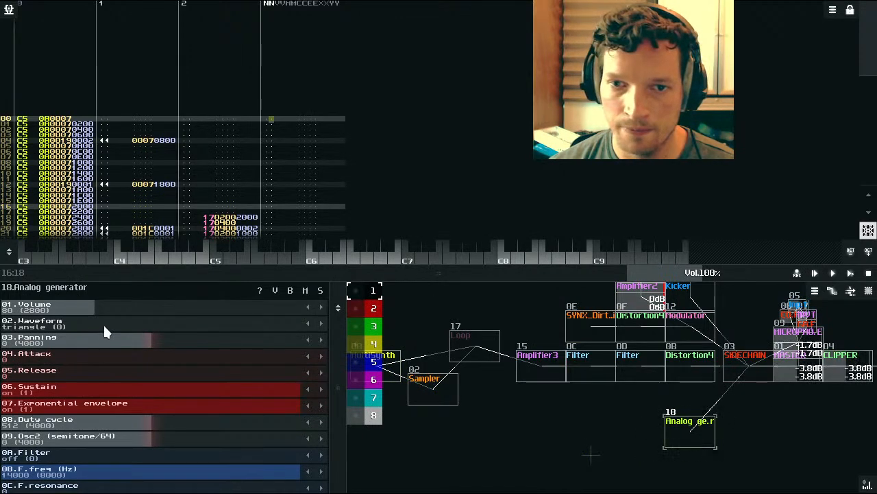
Step: Set the Analog generator's waveform to sin and enter its notes A4 at line 00 and D4 at line 16 of track 3
scroll(103, 323, up, 4)
scroll(103, 322, up, 1)
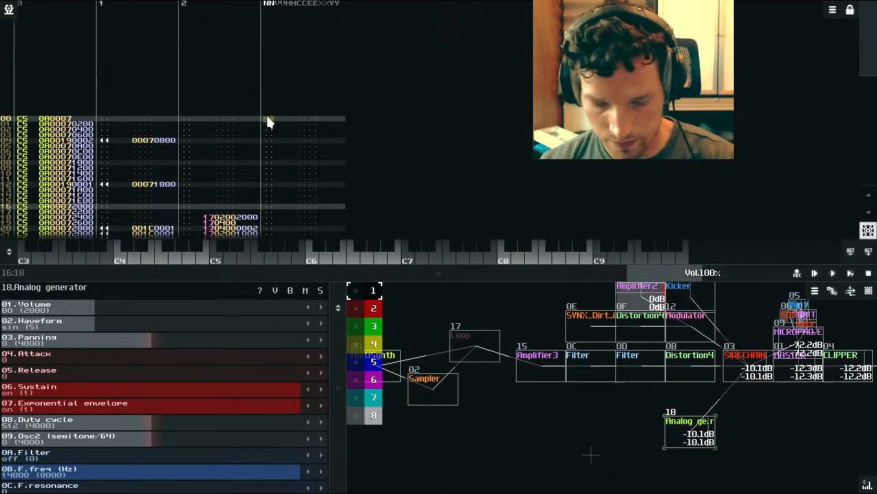
key(space)
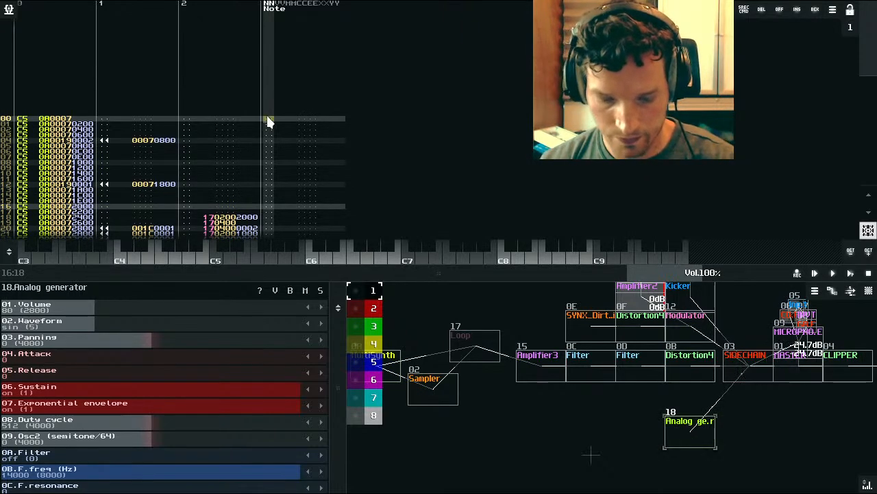
key(n)
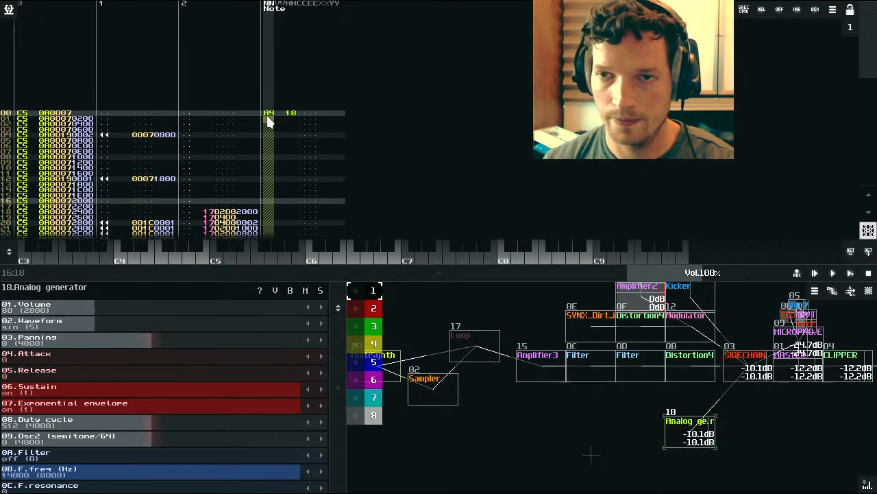
scroll(332, 152, down, 5)
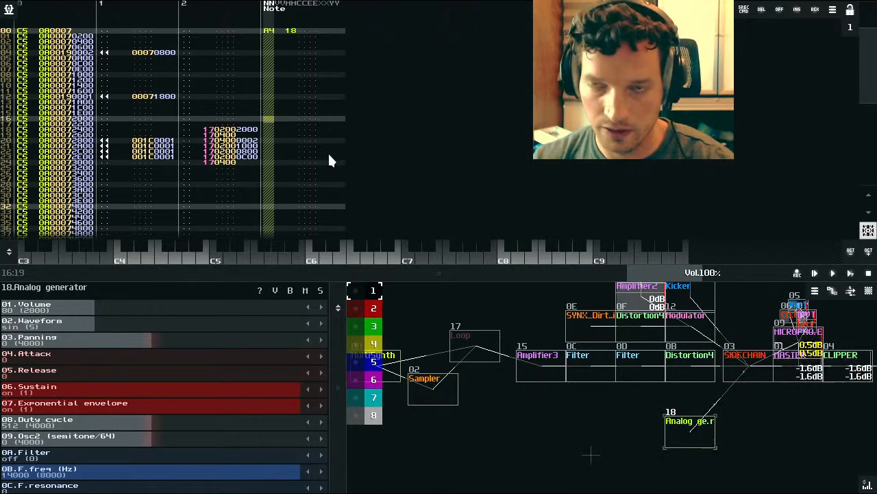
key(x)
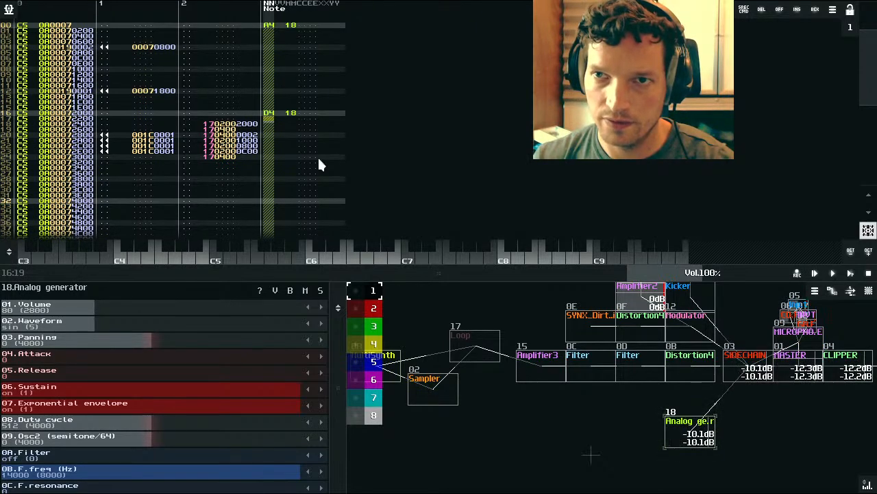
Step: Add the slide-to-note effect 03 with speed 0100 to the D4 note at line 16 of track 3
click(314, 114)
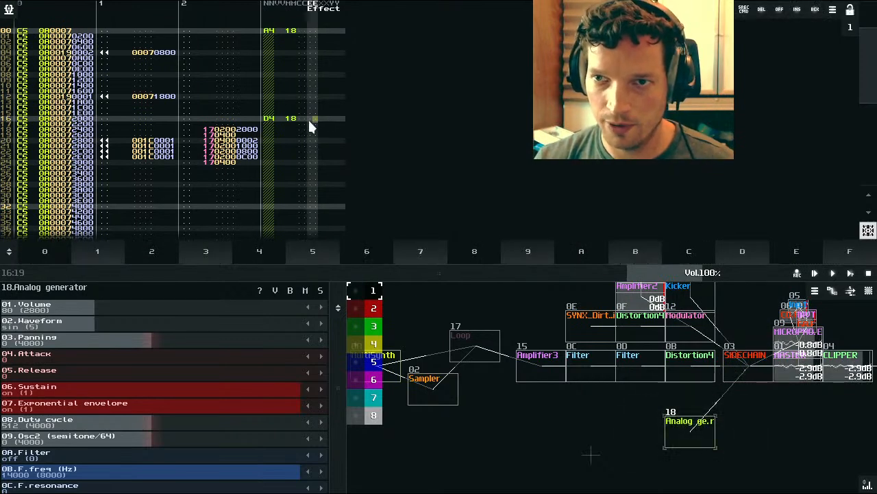
right_click(310, 126)
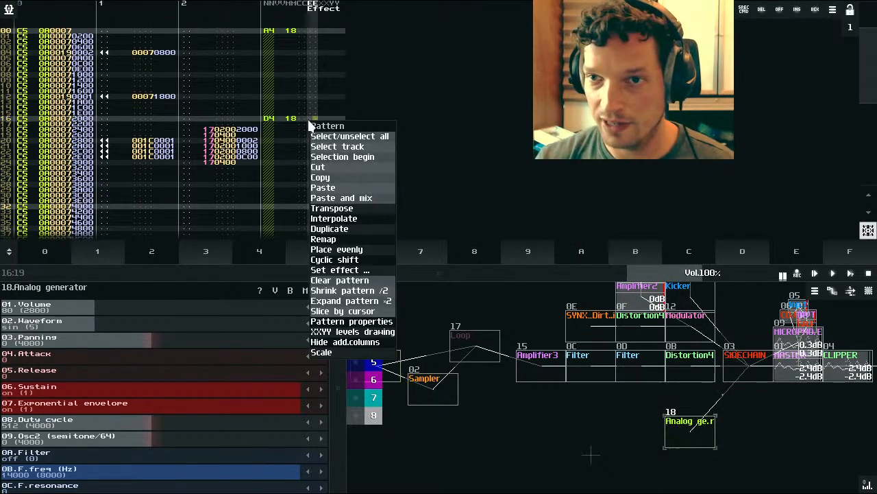
click(369, 270)
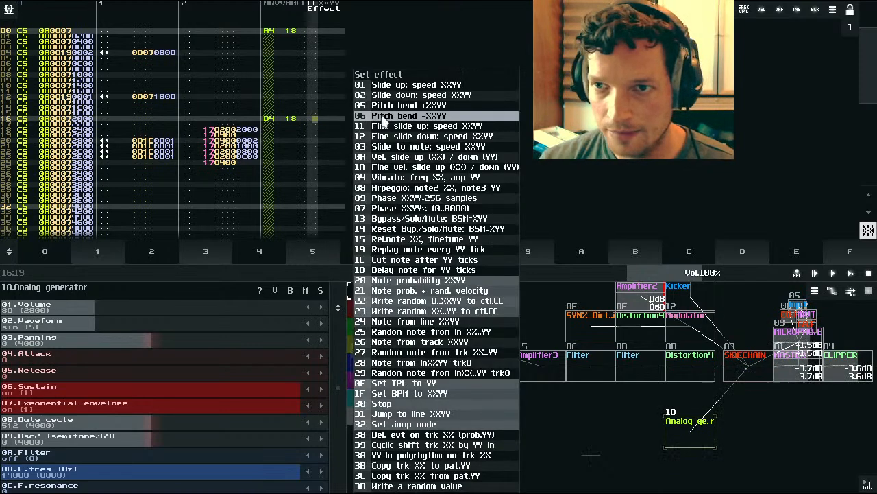
click(418, 147)
click(323, 117)
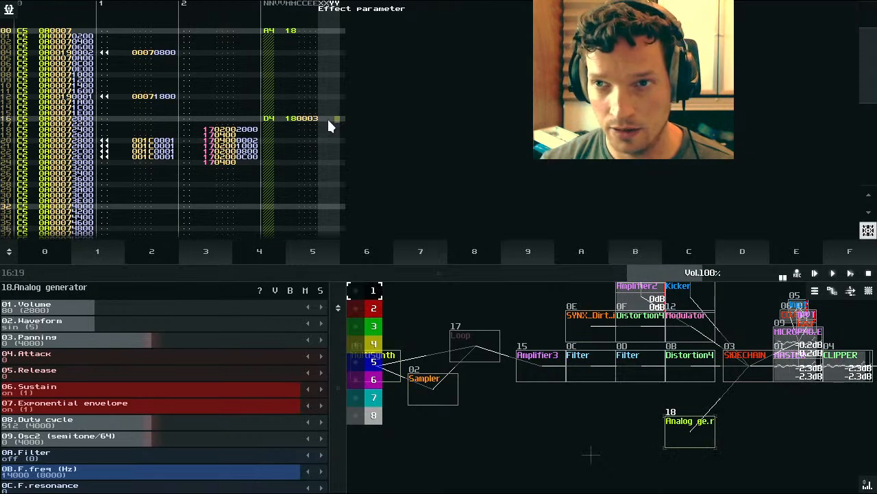
click(315, 119)
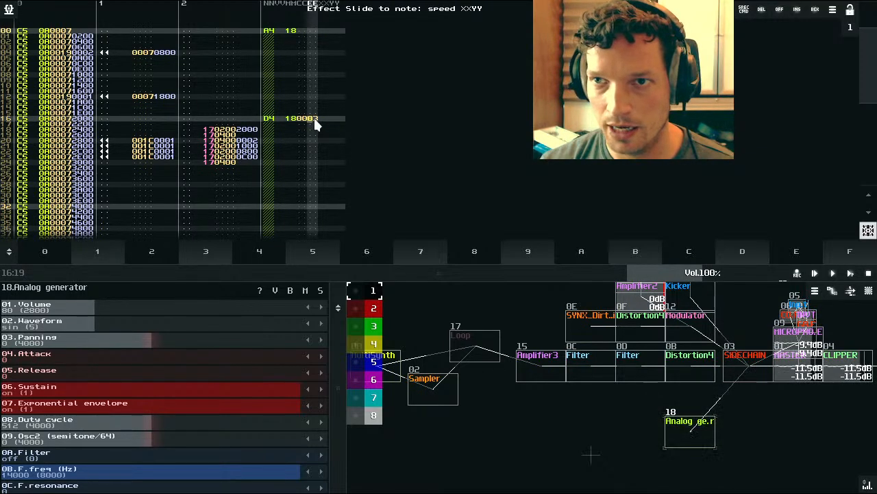
click(326, 120)
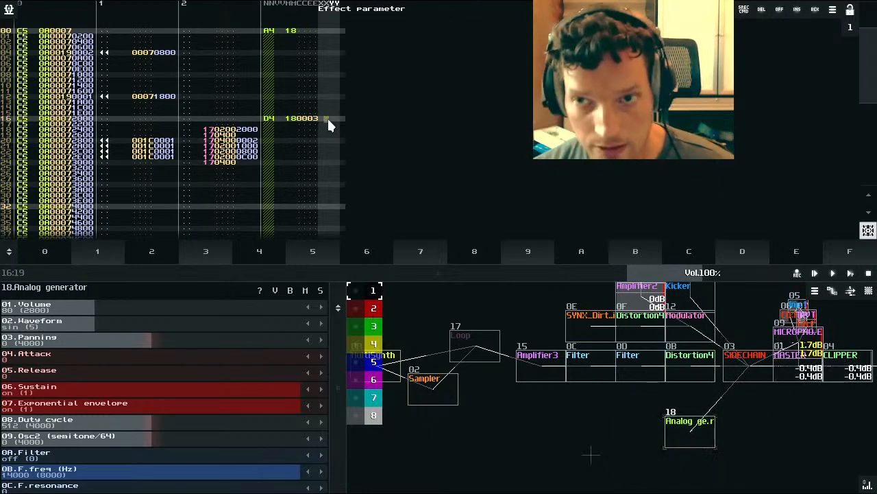
key(space)
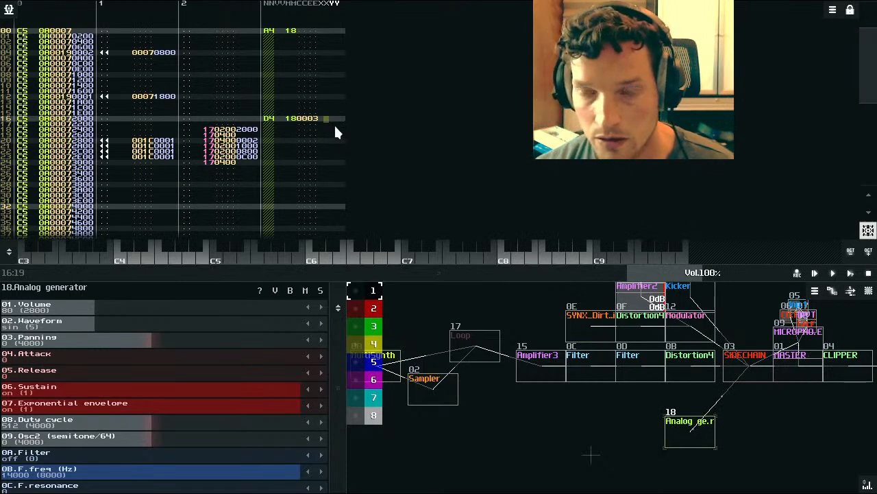
key(space)
text(0100)
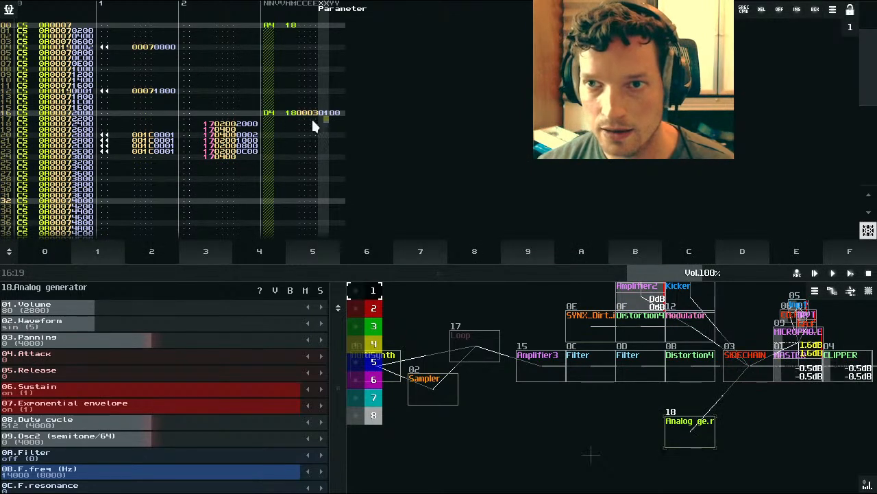
Step: Repeat the slide-to-note effect 03 on lines 17 to 20 of track 3 and play the pattern to hear the slide
click(312, 121)
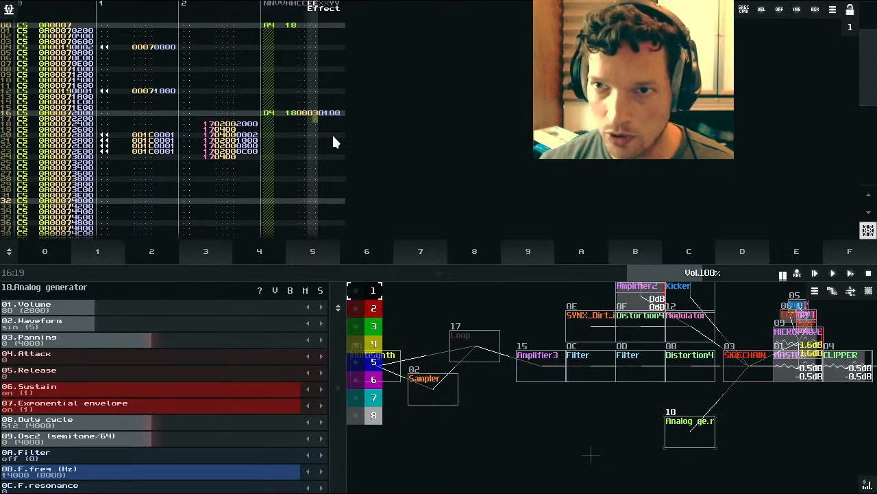
text(3333)
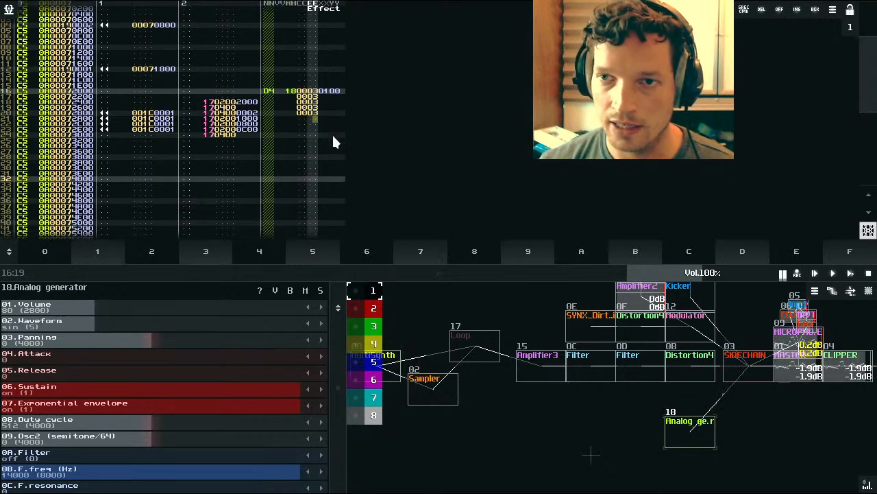
key(Up)
key(Up)
key(Down)
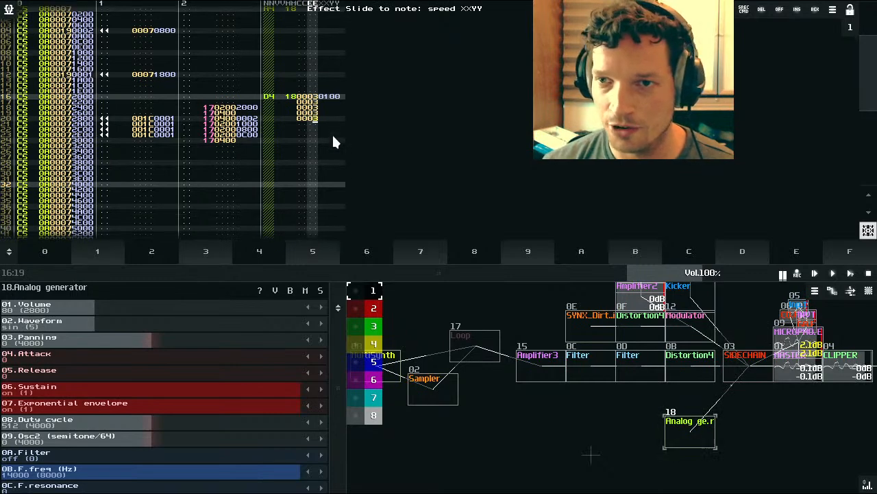
click(847, 272)
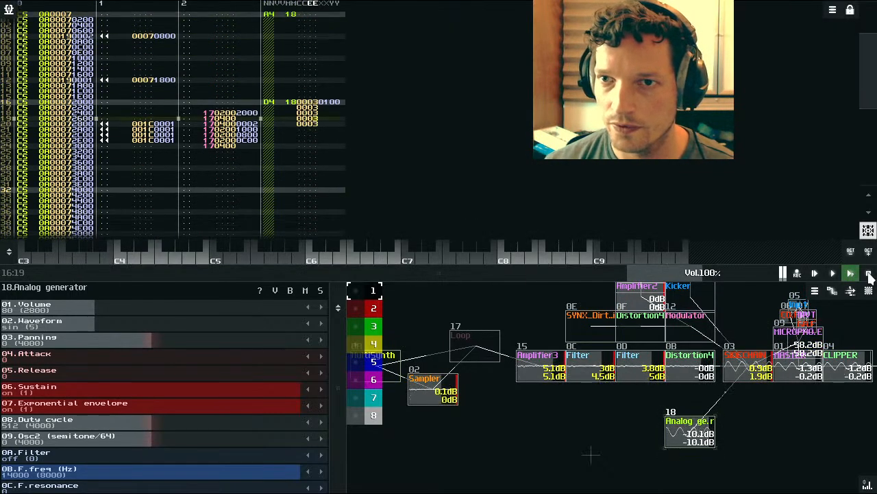
click(869, 274)
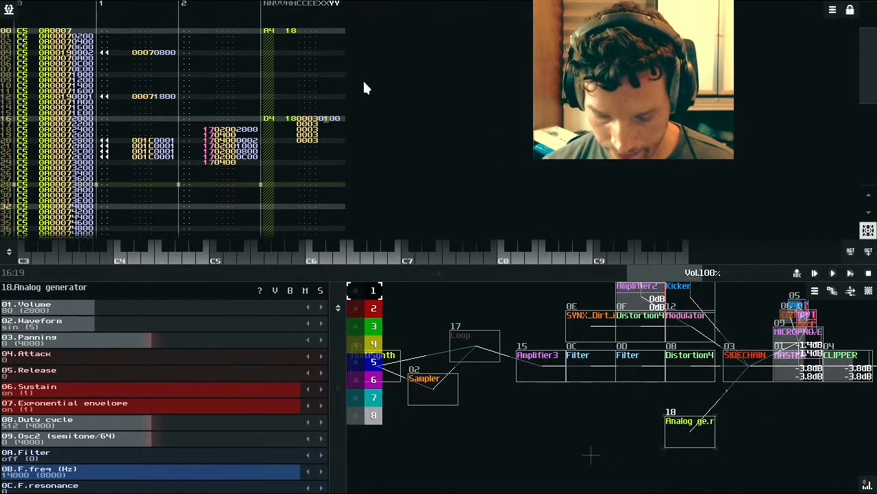
Step: Lower the slide speed at line 16 of track 3 to 0040 and play the pattern again
key(space)
text(0)
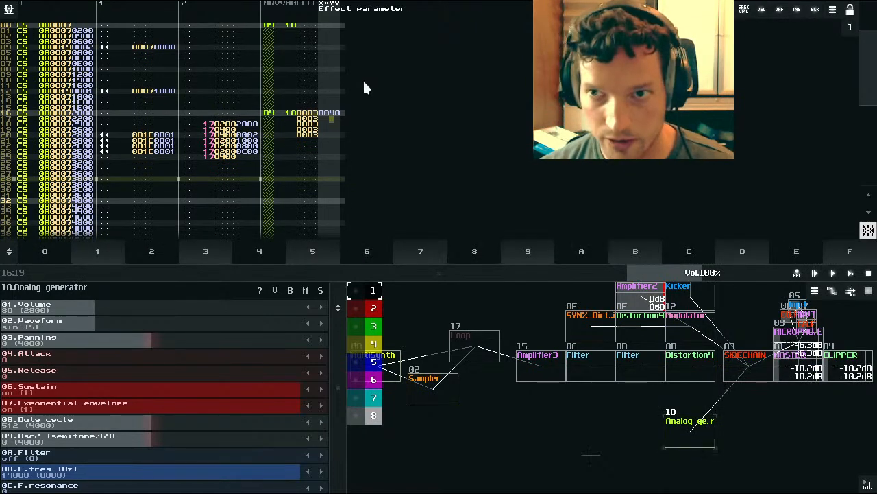
click(851, 273)
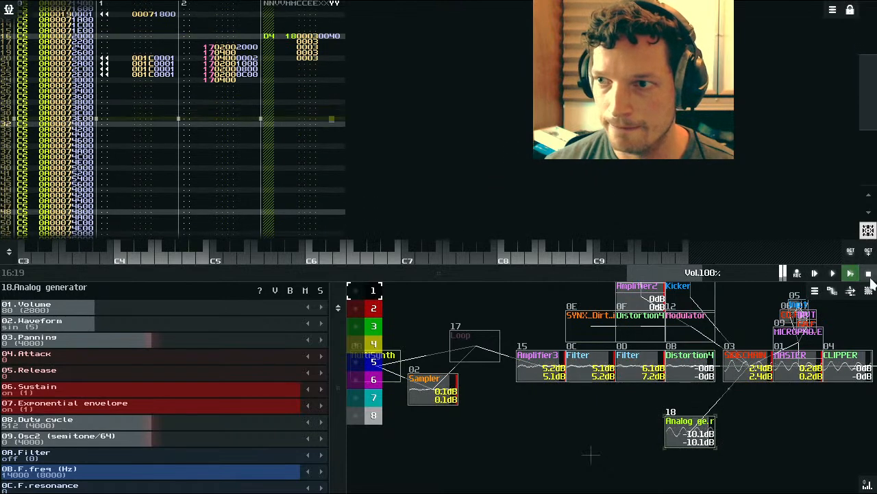
key(space)
Step: Delete the 03 commands on lines 17 to 20 of track 3 and listen to the pattern with only the line 16 slide
scroll(317, 102, up, 2)
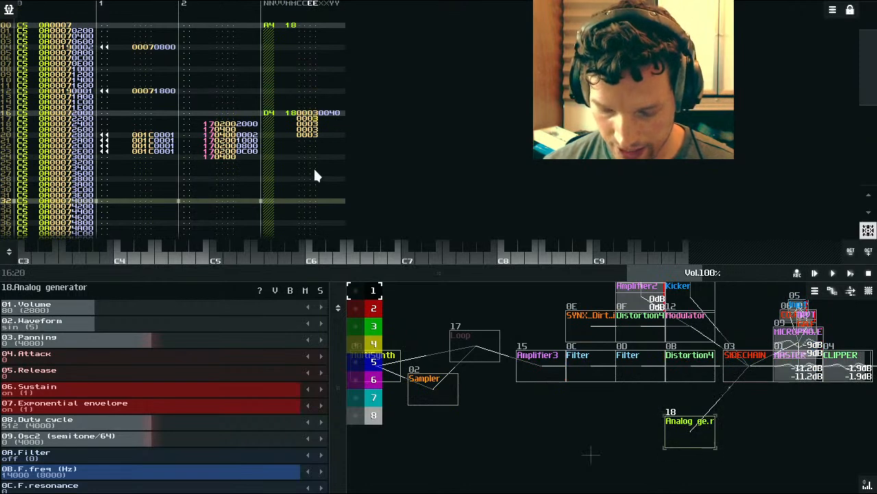
key(space)
key(Delete)
key(Delete)
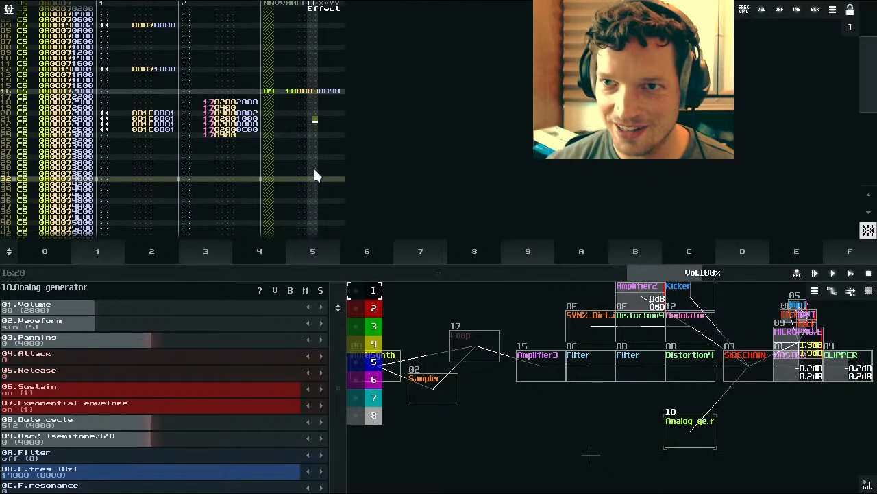
click(850, 273)
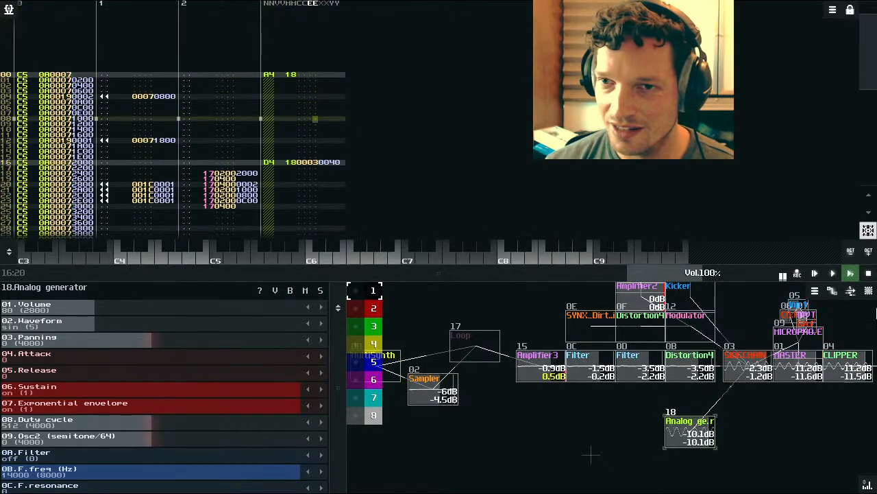
click(868, 272)
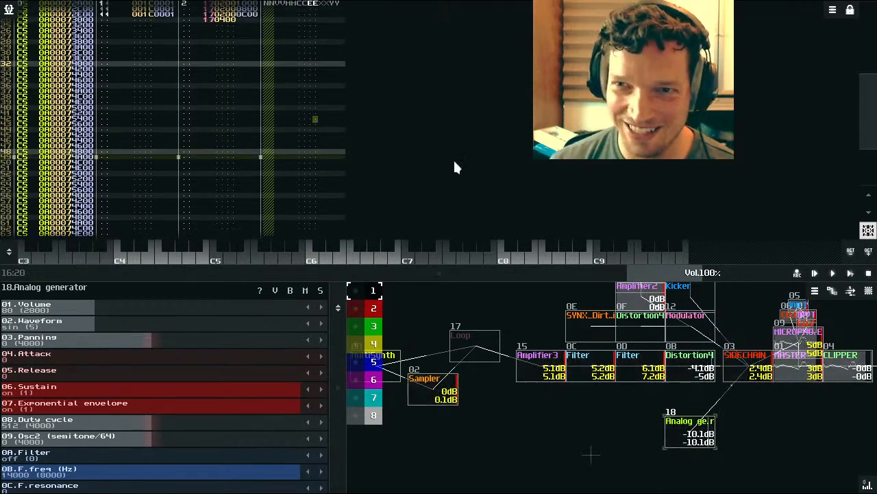
scroll(328, 88, up, 10)
scroll(336, 104, up, 1)
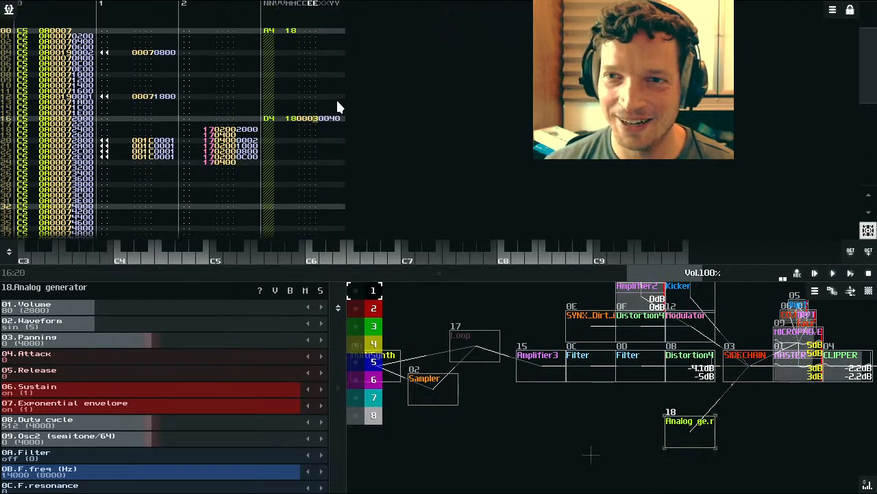
key(space)
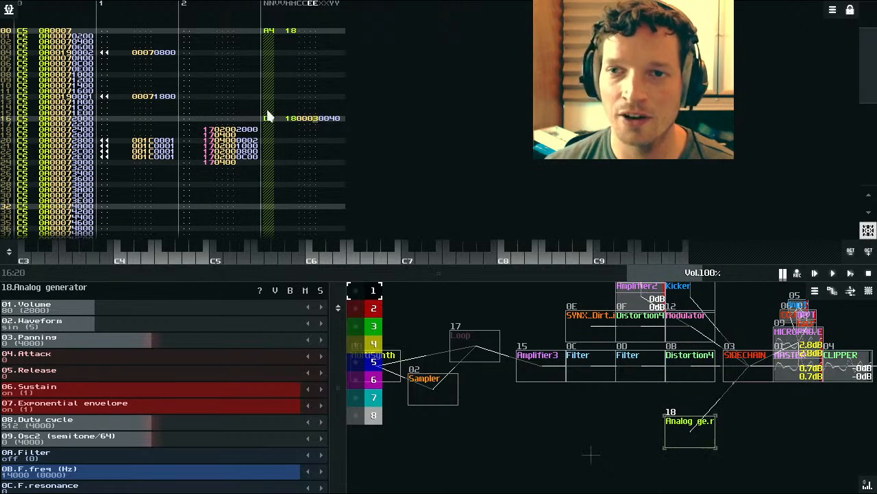
key(space)
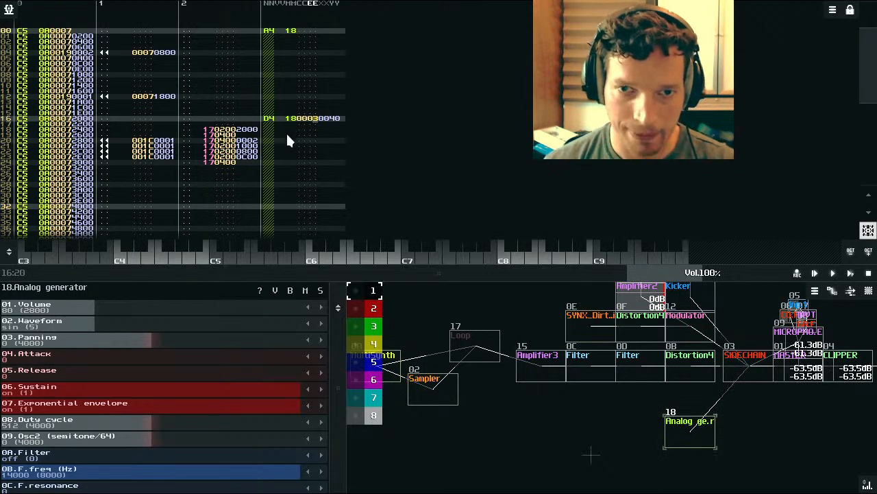
key(z)
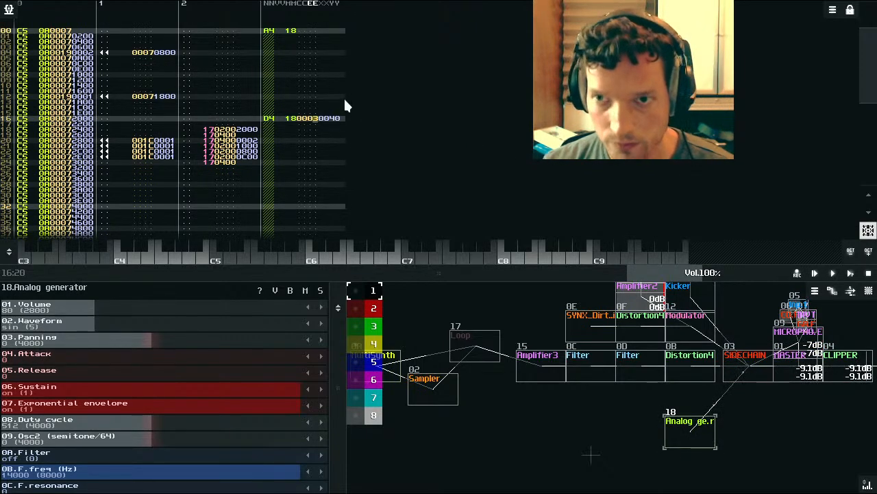
Step: Set the slide speed at line 16 of track 3 to 0020 and repeat effect 03 on lines 17 to 19
click(325, 117)
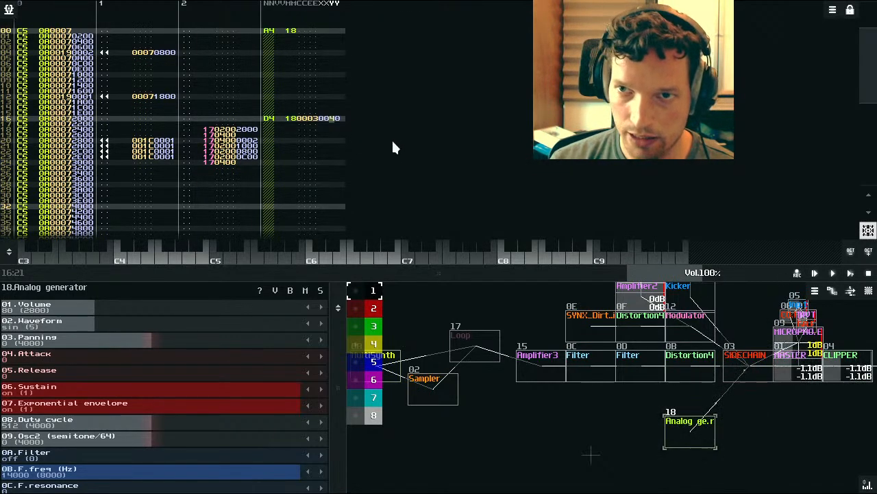
text(2)
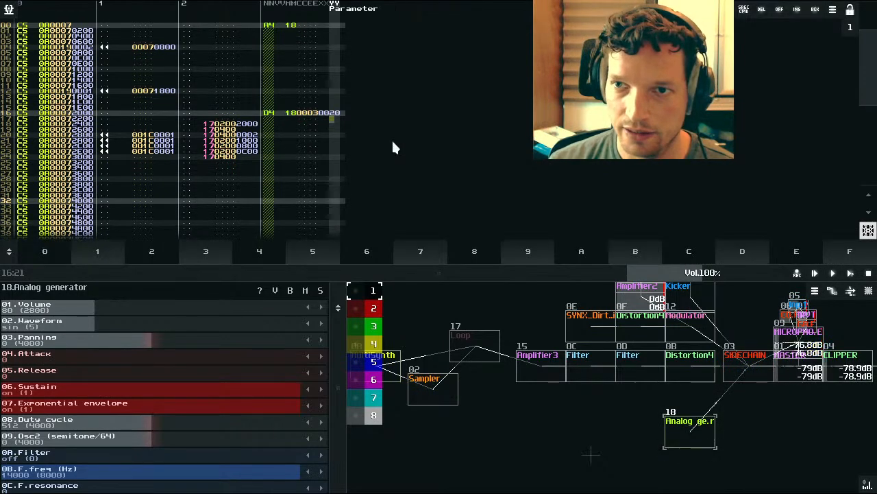
key(Left)
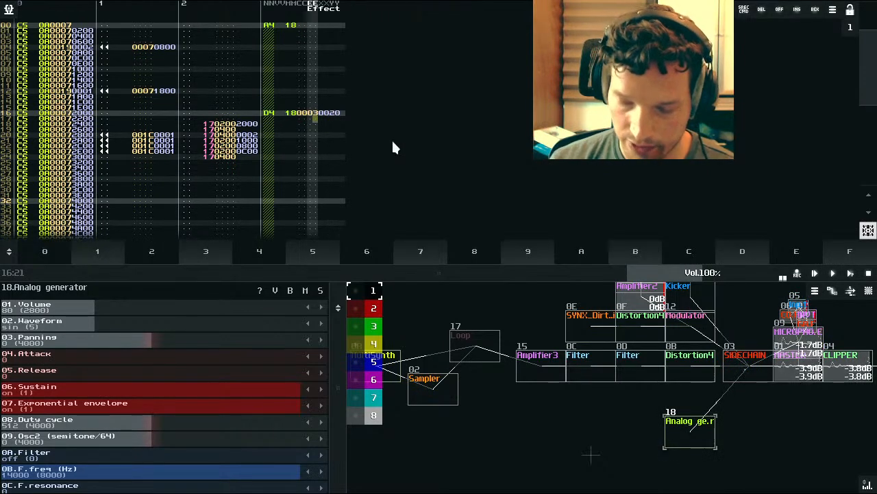
text(333)
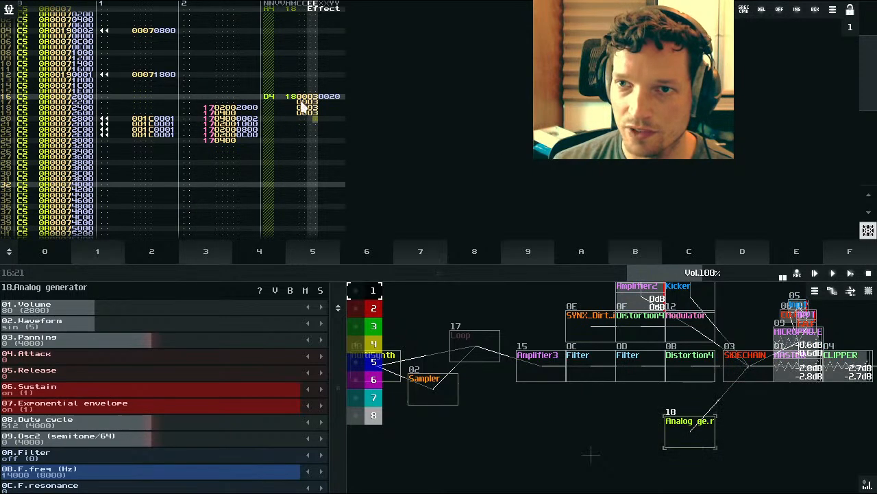
Step: Play the pattern to check the slide, stop it, and add another slide-to-note effect 03 at line 20 of track 3
click(850, 276)
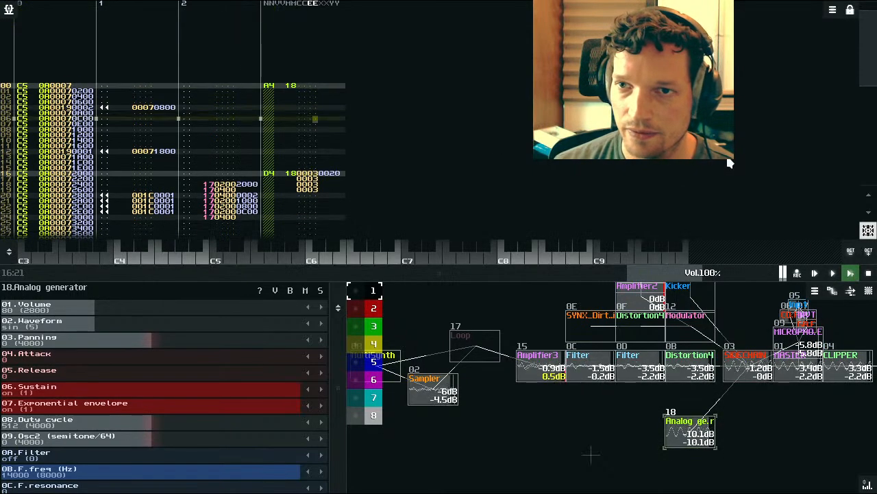
click(869, 274)
scroll(509, 197, up, 11)
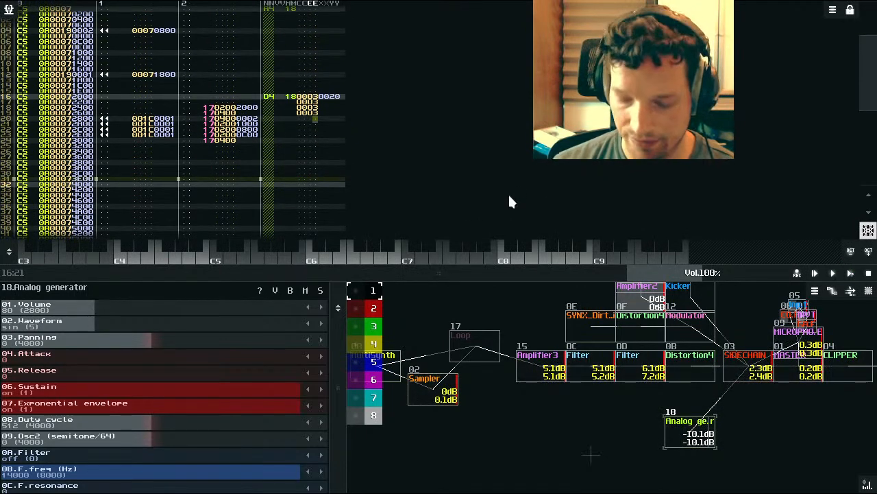
key(space)
text(3)
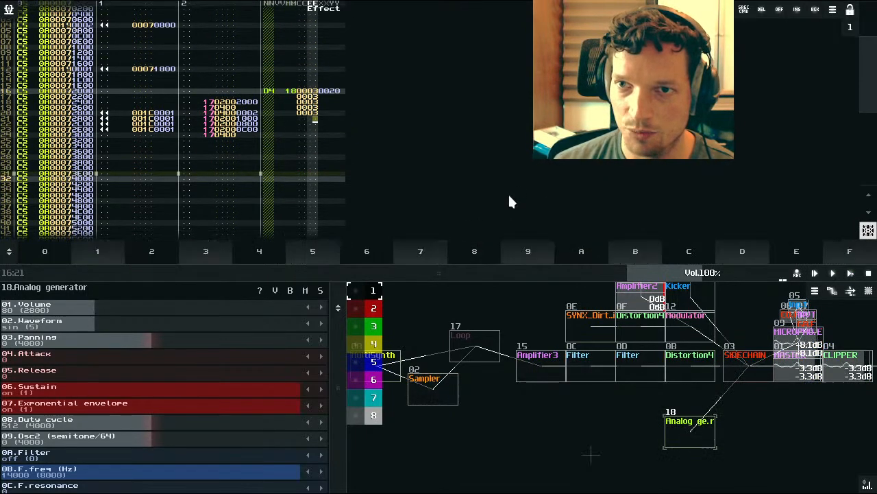
Step: Play the pattern to hear the slide with effect 03 repeated through line 20 of track 3, and stop it
click(850, 275)
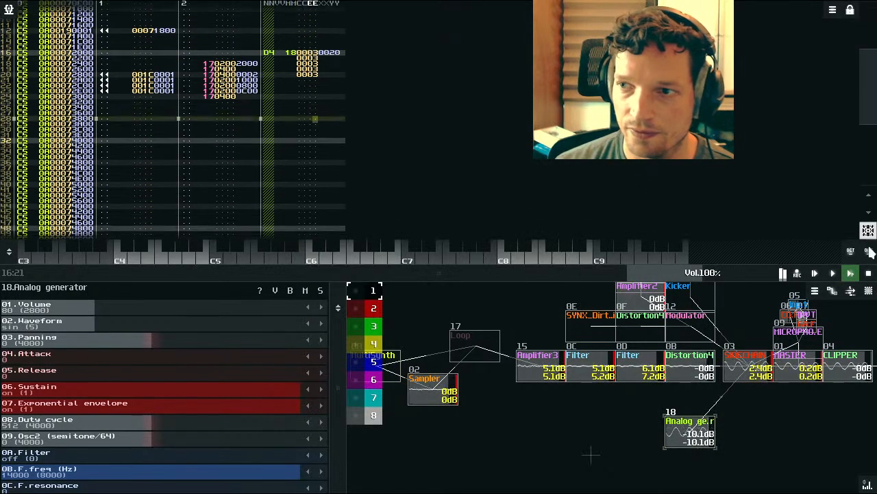
click(869, 276)
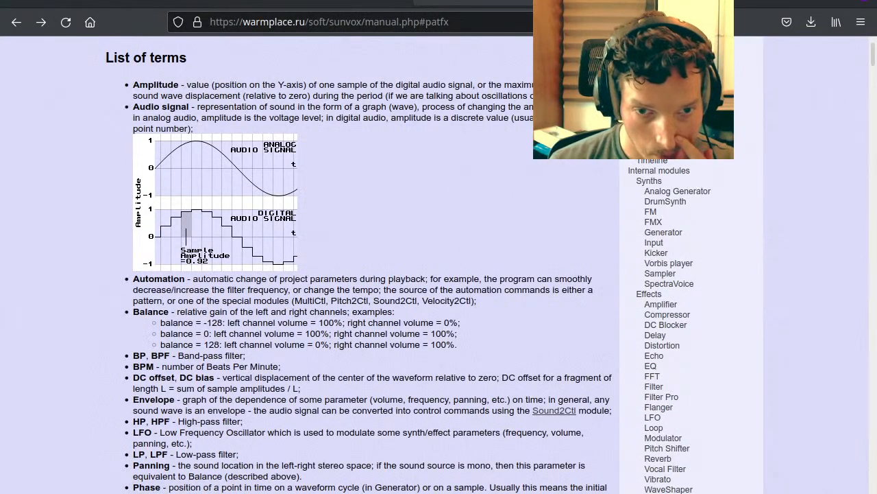
Step: Look up the 03 slide-to-note effect in the pattern effects section of the SunVox manual and read its description
click(655, 150)
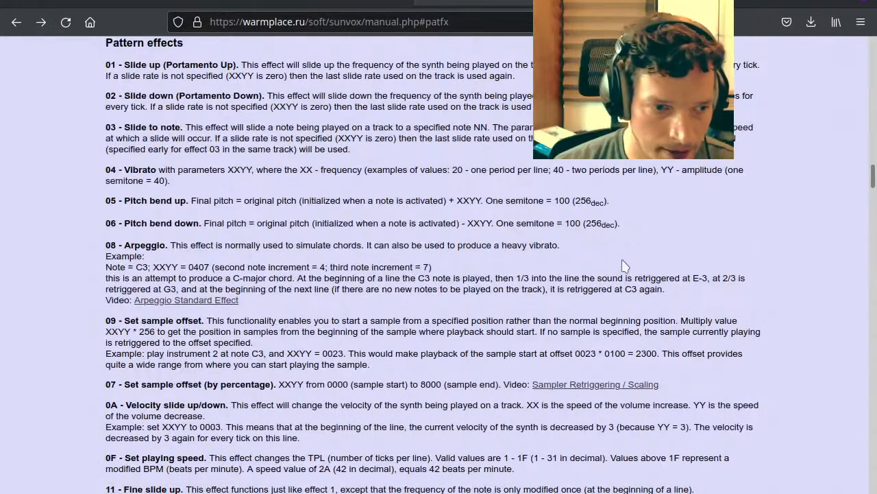
drag(185, 128, 353, 155)
click(327, 139)
drag(288, 128, 459, 132)
click(464, 131)
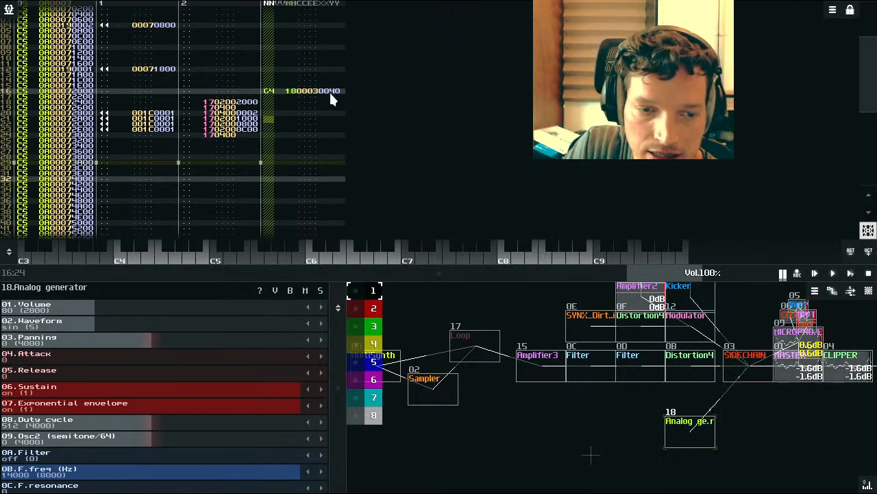
Step: Set the slide speed at line 16 of track 3 to 0020 and delete the stray parameter on line 17
scroll(330, 95, up, 1)
scroll(334, 98, up, 4)
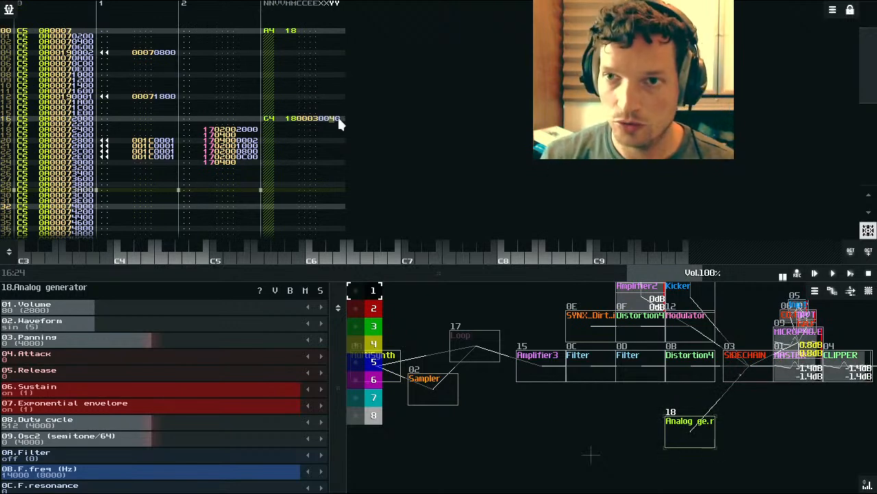
key(space)
text(22)
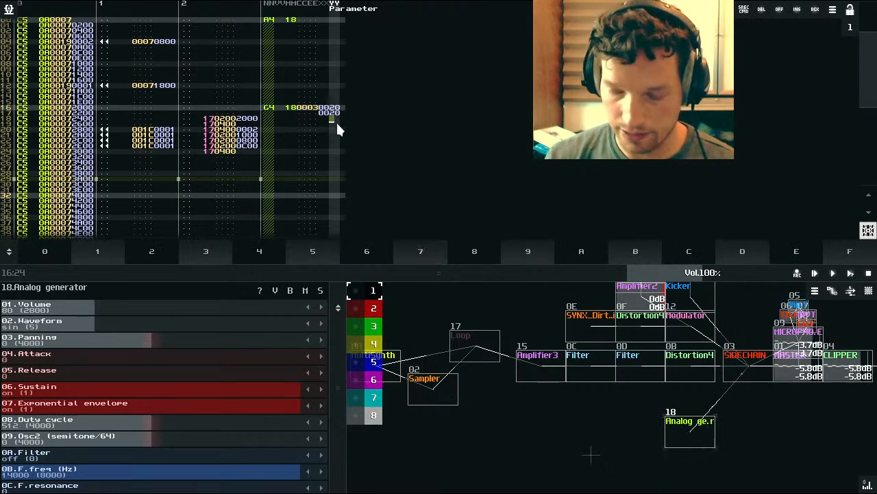
key(Up)
key(Delete)
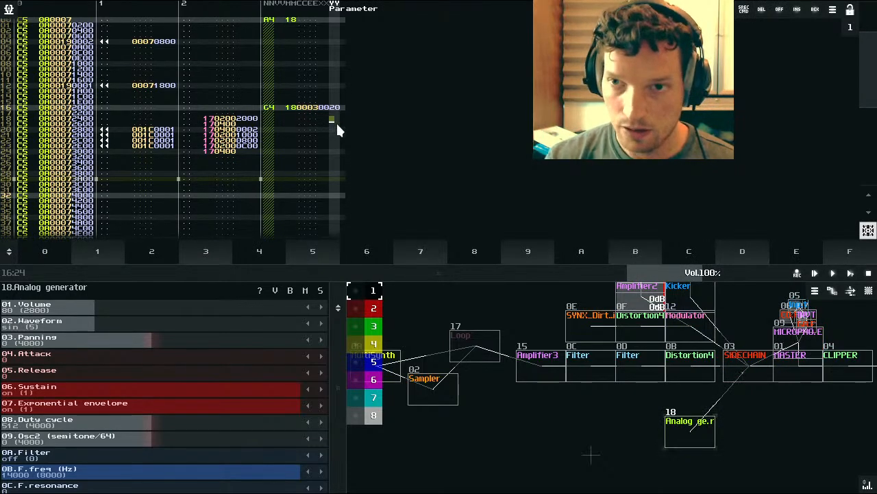
Step: Repeat slide-to-note effect 03 at line 17 of track 3 and play the pattern to hear the slide
key(Left)
key(Left)
key(Left)
text(3)
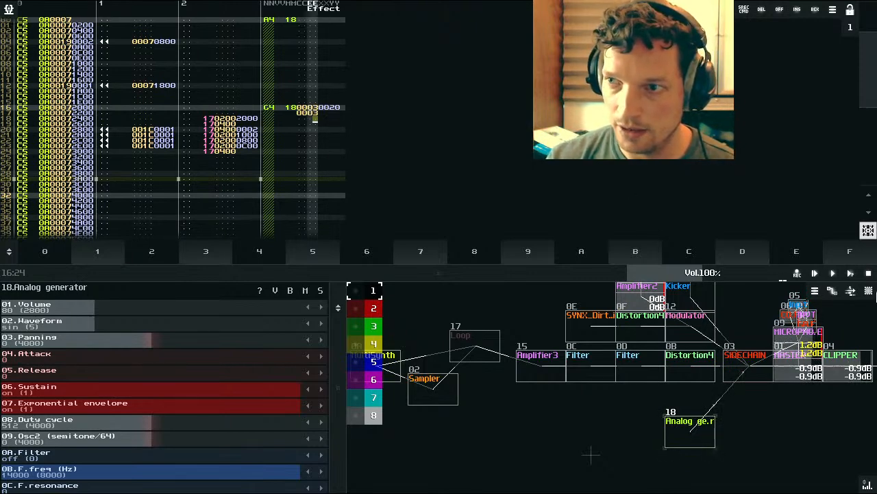
click(849, 274)
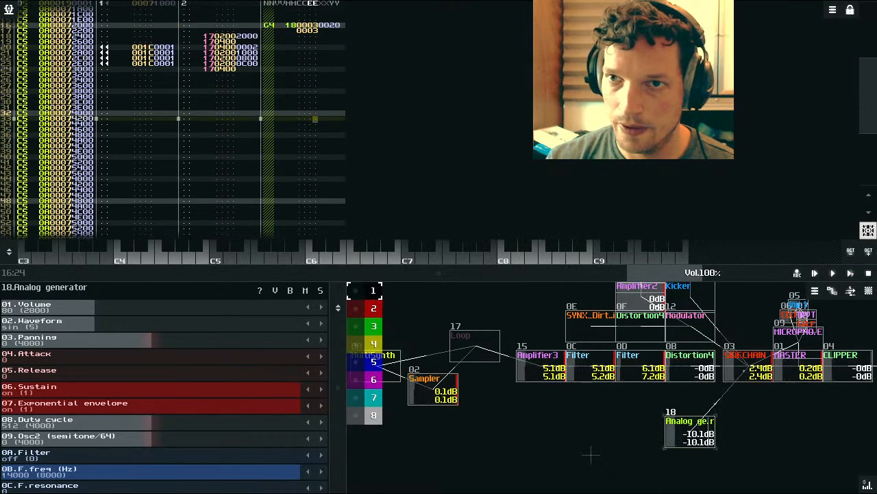
key(Up)
key(Up)
key(Up)
key(Up)
key(Up)
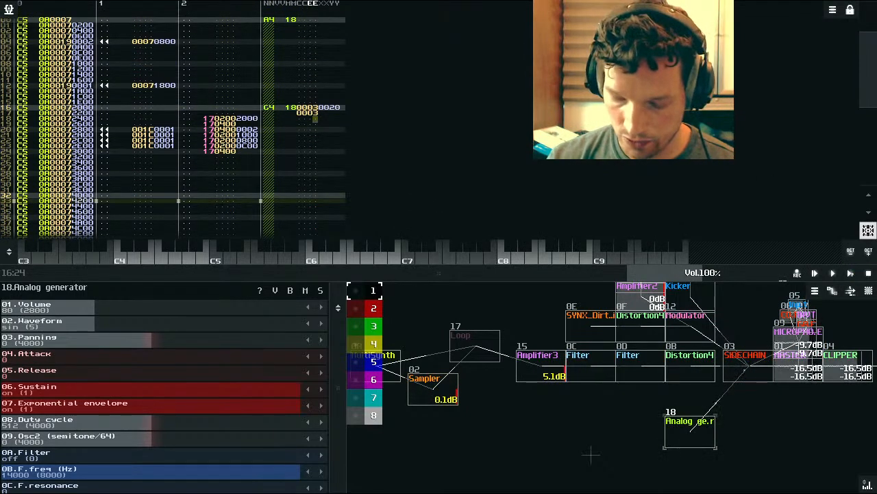
Step: Add another slide-to-note effect 03 at line 18 of track 3
key(z)
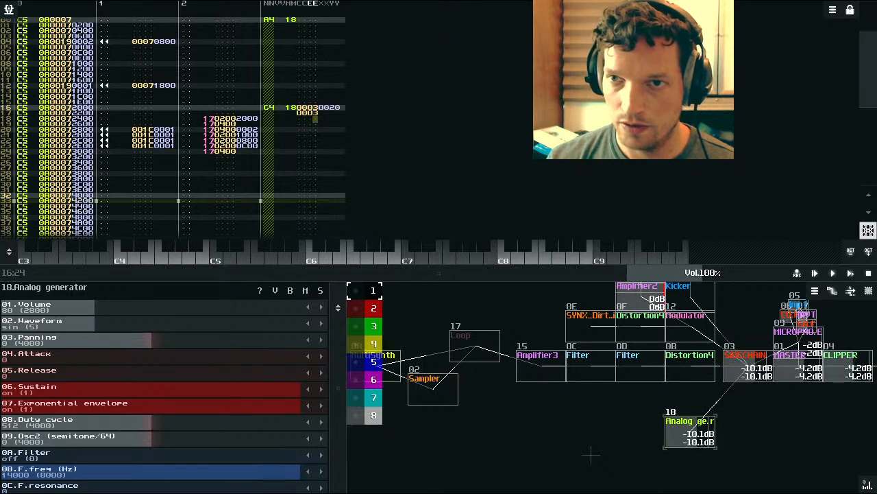
key(space)
text(3)
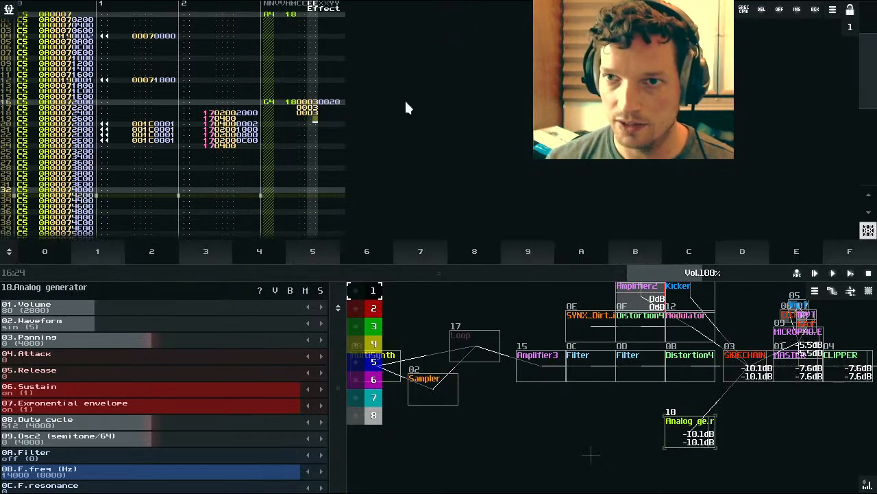
Step: Set the slide speed at line 16 of track 3 to 0010 and play the pattern to check it
click(333, 102)
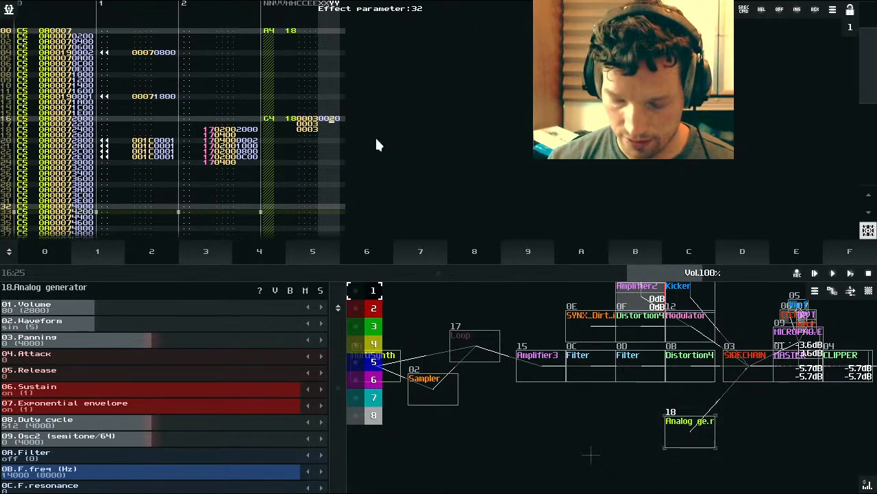
text(1)
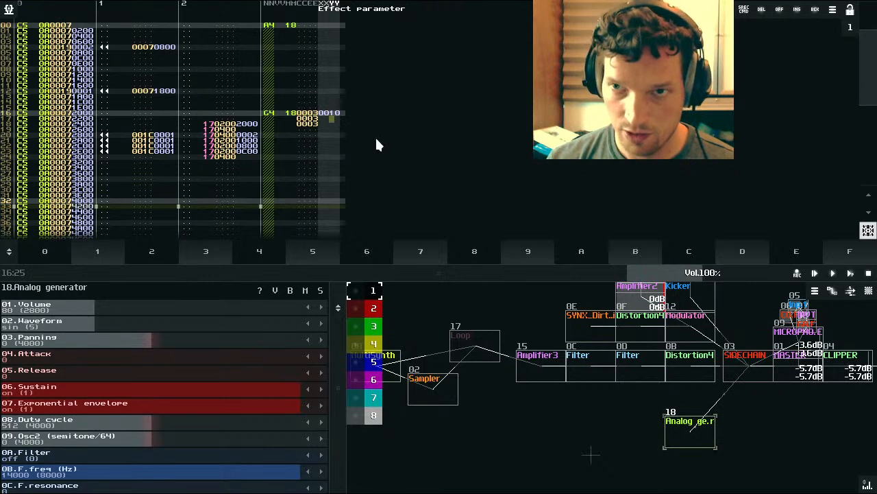
click(850, 274)
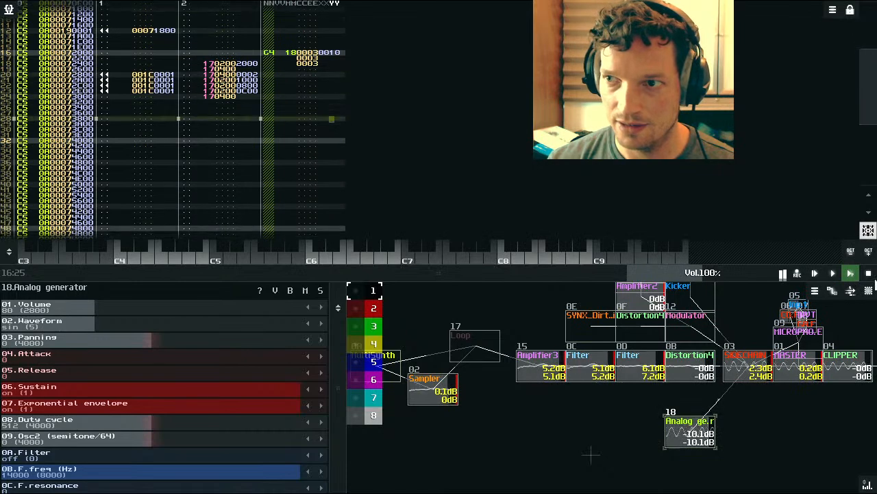
click(869, 273)
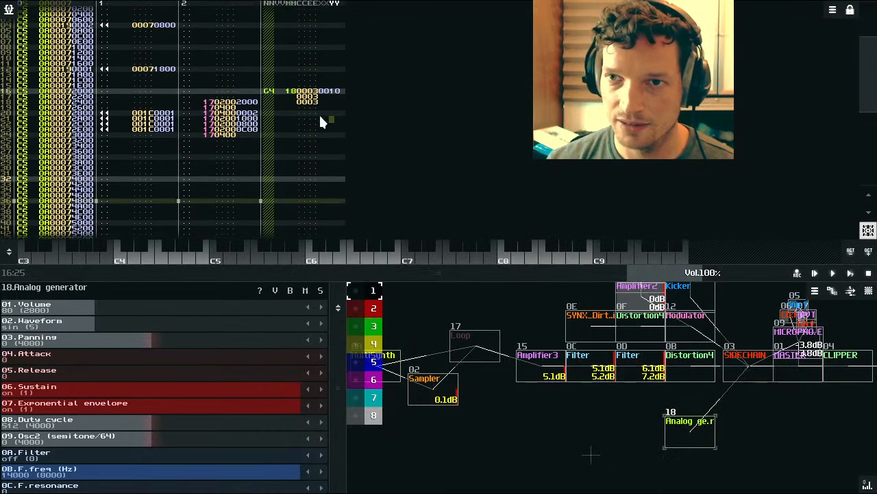
Step: Extend the slide with effect 03 at line 19 of track 3 and listen to the pattern
click(311, 103)
key(Down)
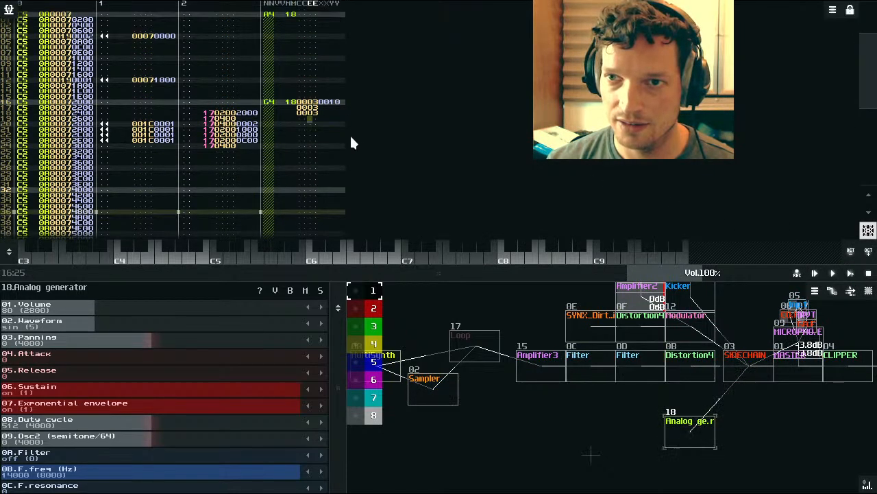
key(Right)
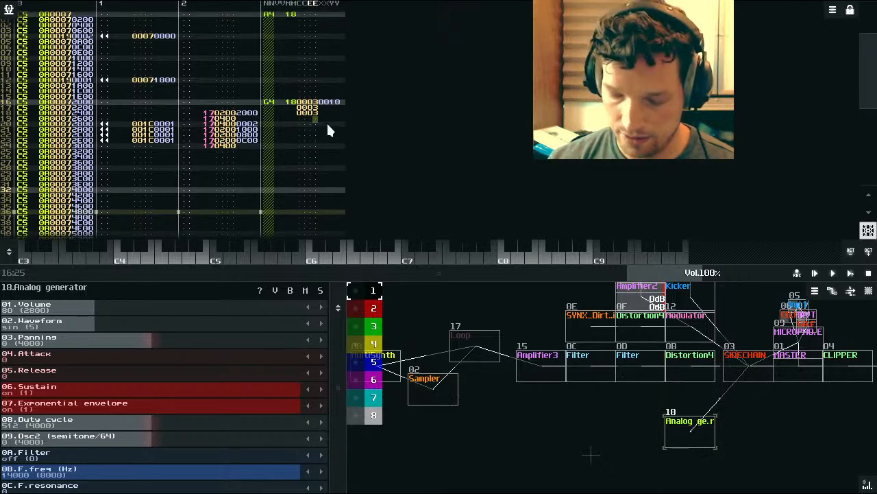
text(3)
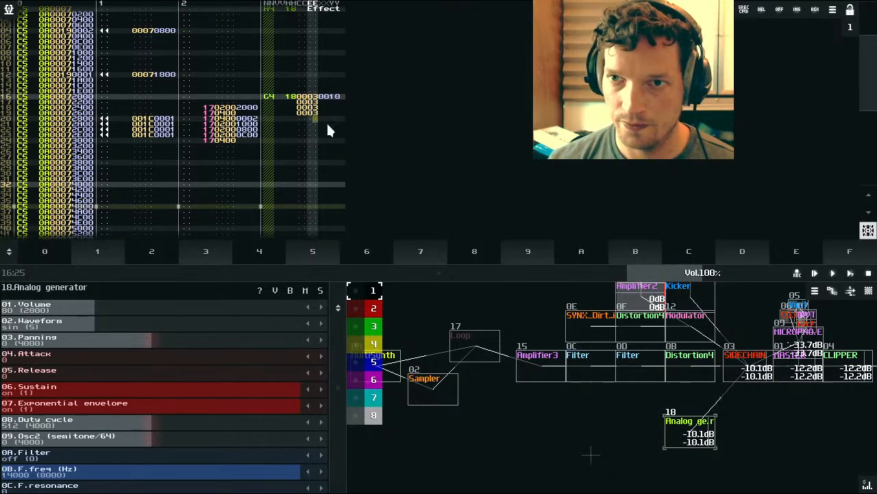
key(space)
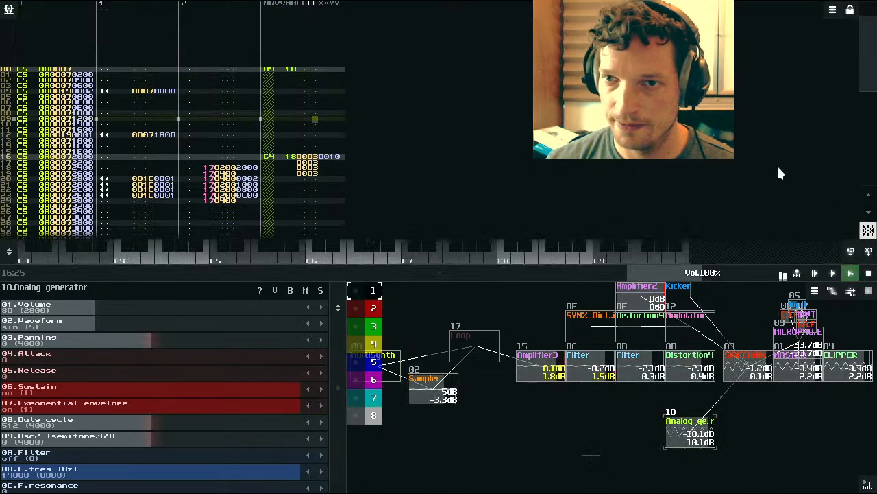
key(space)
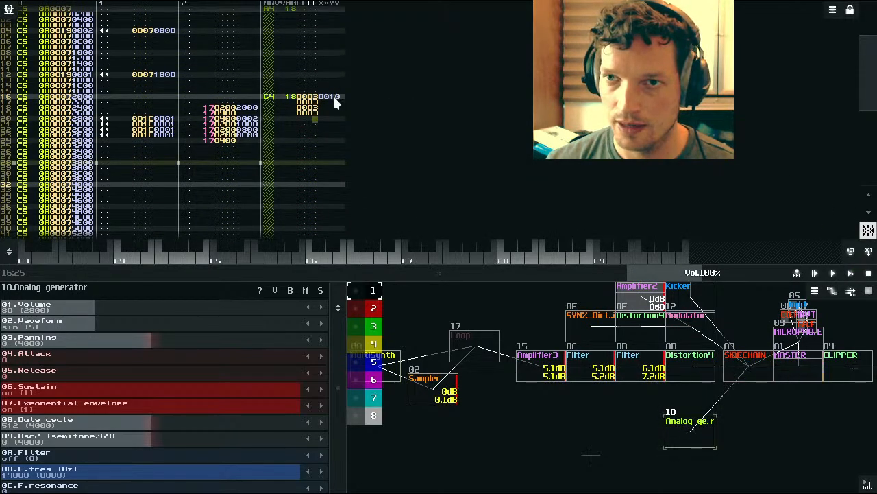
Step: Set the slide speed at line 16 of track 3 to 0008
scroll(334, 102, up, 1)
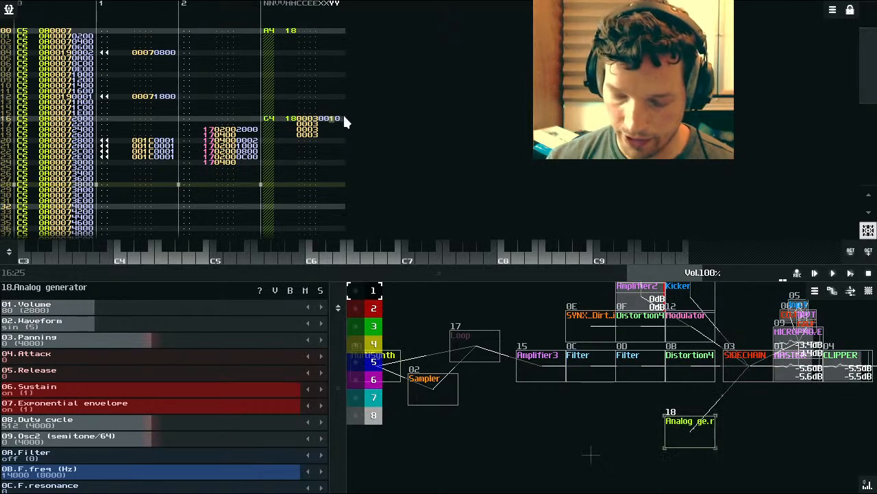
key(space)
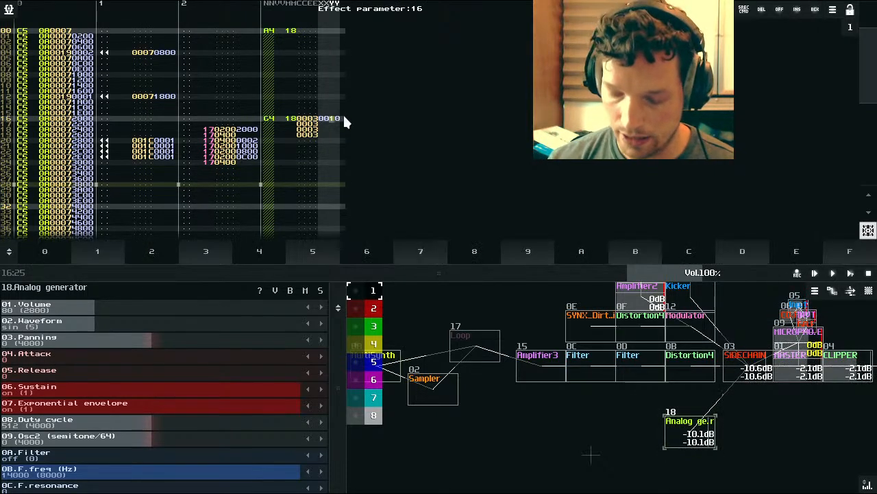
key(Delete)
key(Up)
key(Right)
key(8)
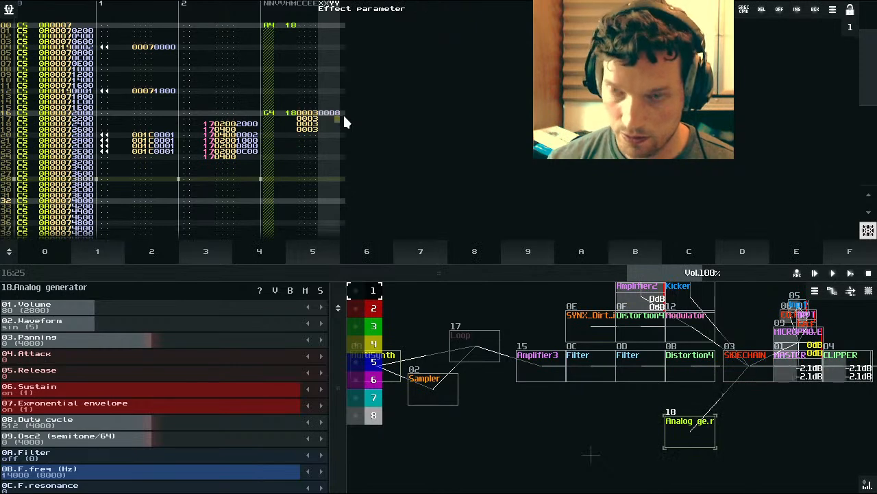
Step: Enter slide-to-note effect 03 on lines 20 to 23 of track 3 and play the pattern to compare
click(316, 135)
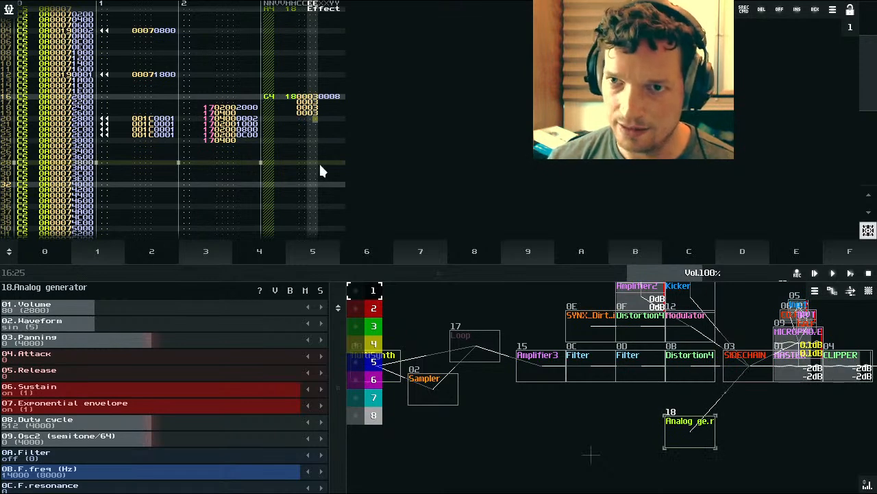
key(3)
key(3)
key(3)
key(3)
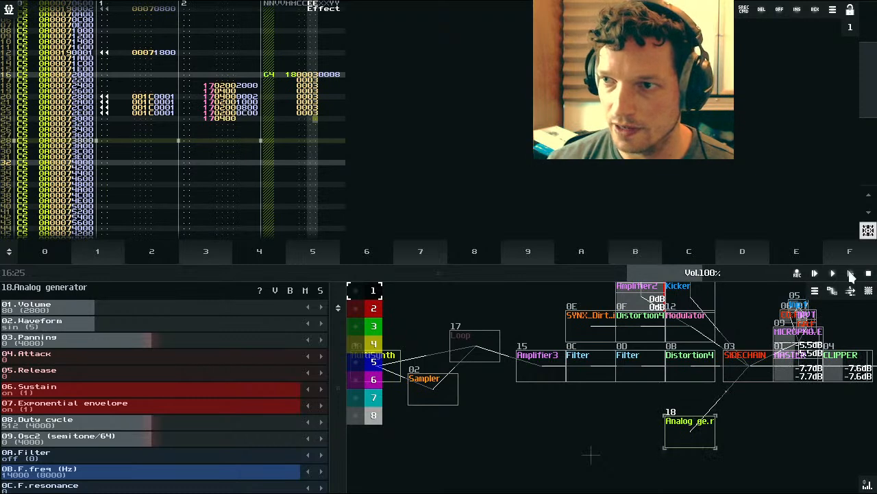
key(Return)
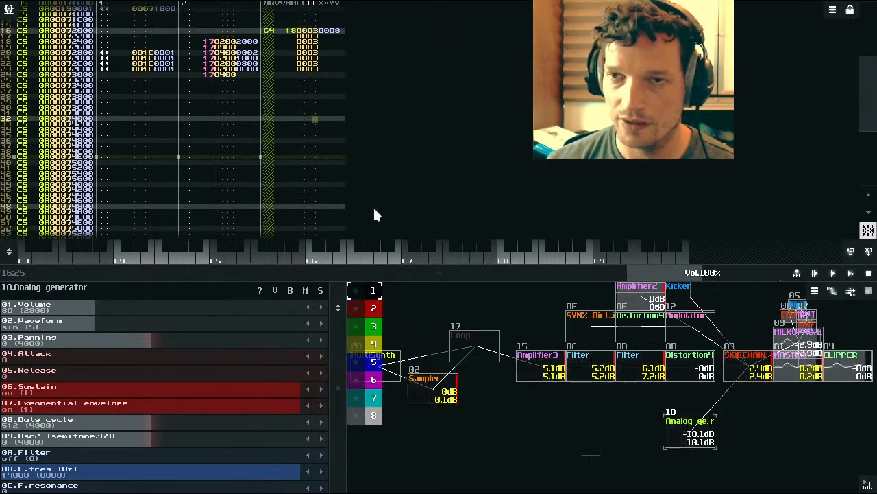
key(space)
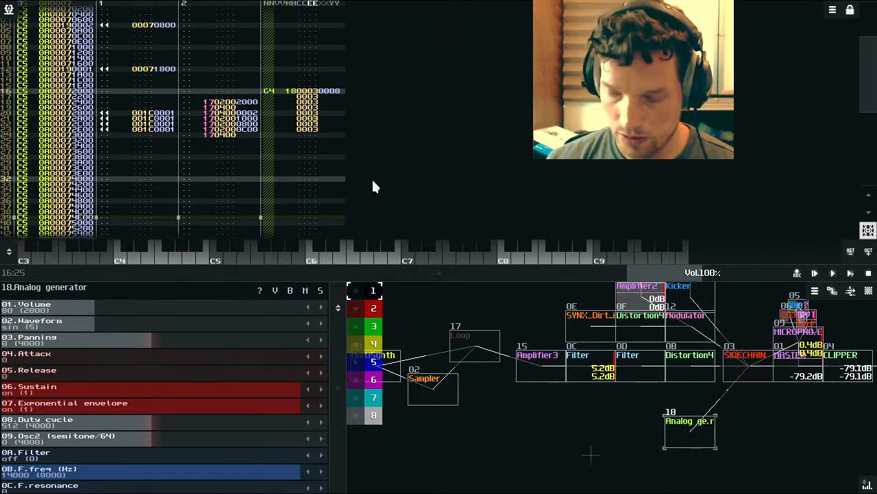
Step: Delete the 03 effects on lines 20 to 23 of track 3 and listen to the pattern again
key(space)
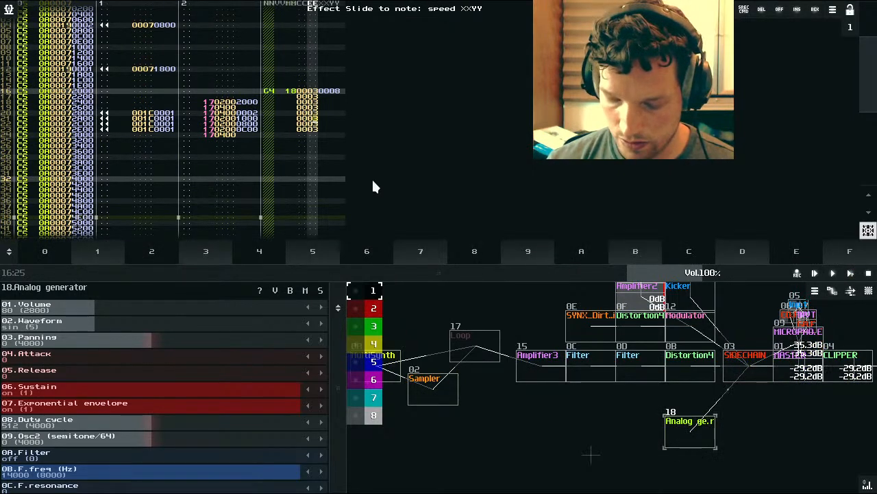
key(Up)
key(Down)
key(Down)
key(Down)
key(Down)
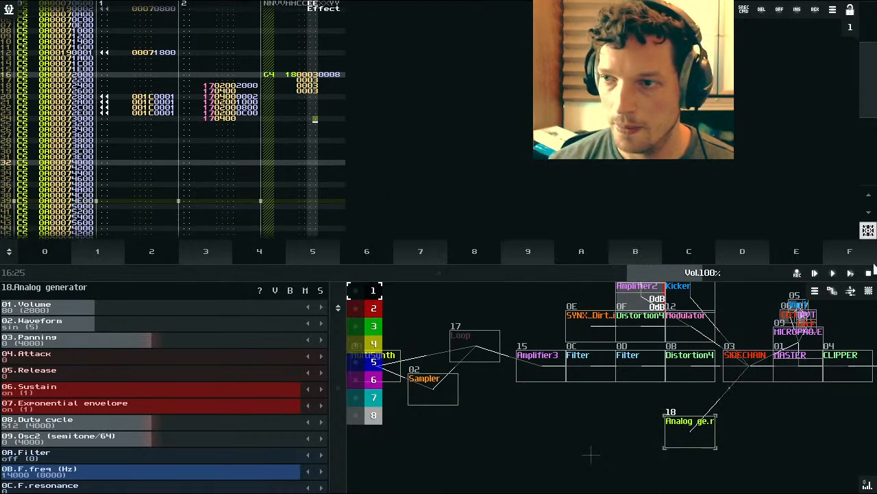
click(849, 274)
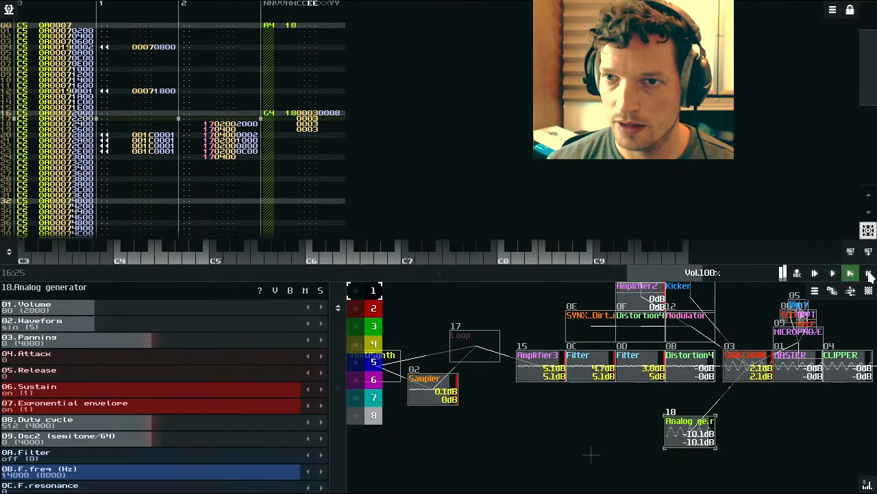
click(870, 274)
Step: Change the slide's target note at line 16 of track 3 to C4 and play the pattern
scroll(445, 170, up, 11)
scroll(442, 172, up, 5)
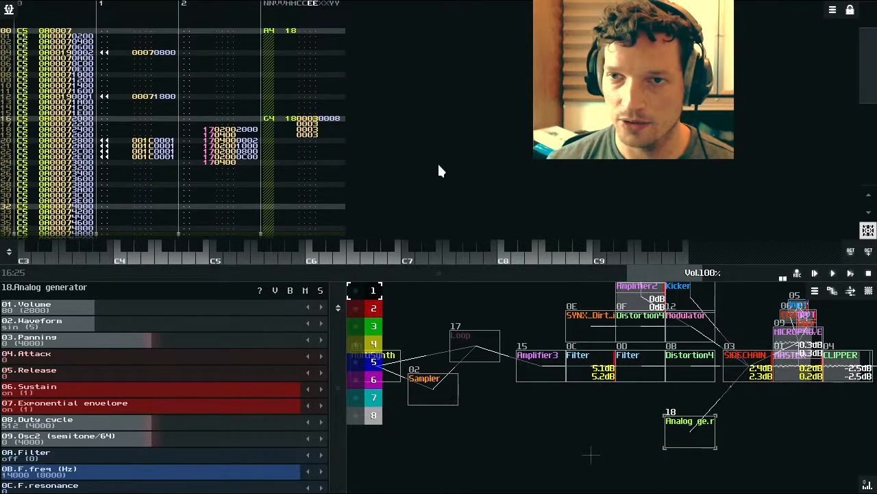
scroll(421, 178, down, 3)
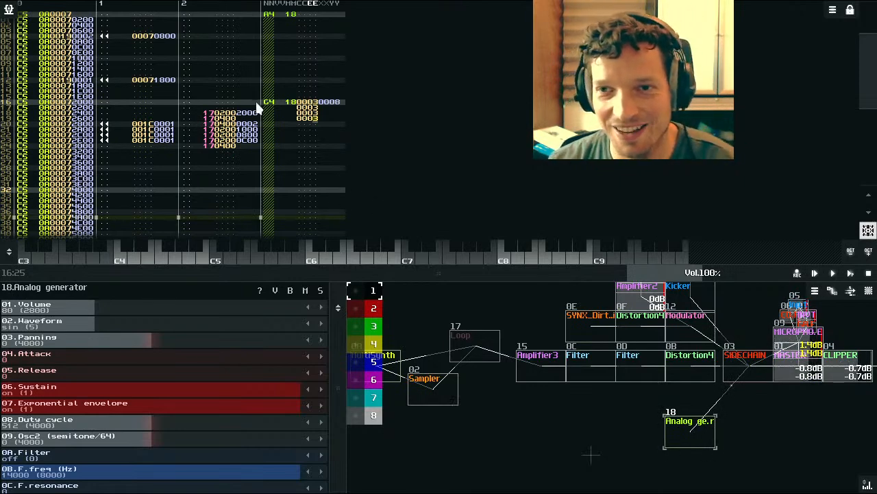
scroll(263, 110, up, 3)
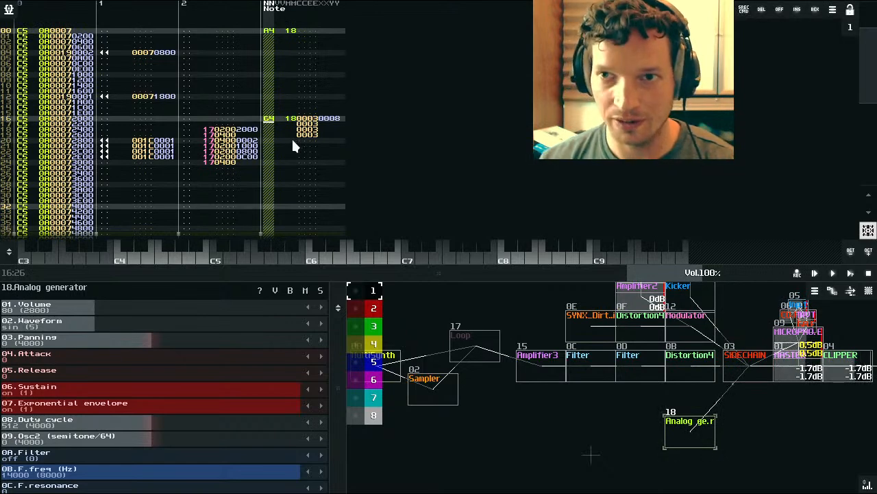
scroll(296, 143, down, 1)
click(851, 273)
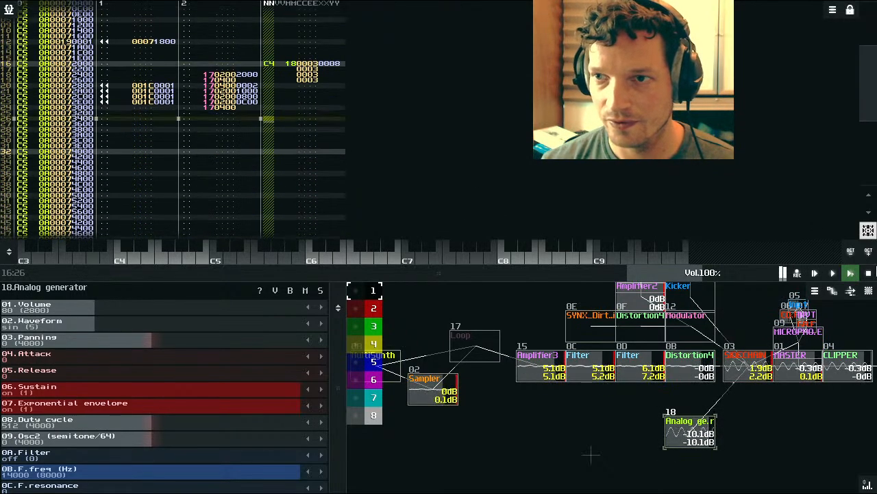
Step: Set the slide speed at line 16 of track 3 to 0004 and play the pattern
click(868, 273)
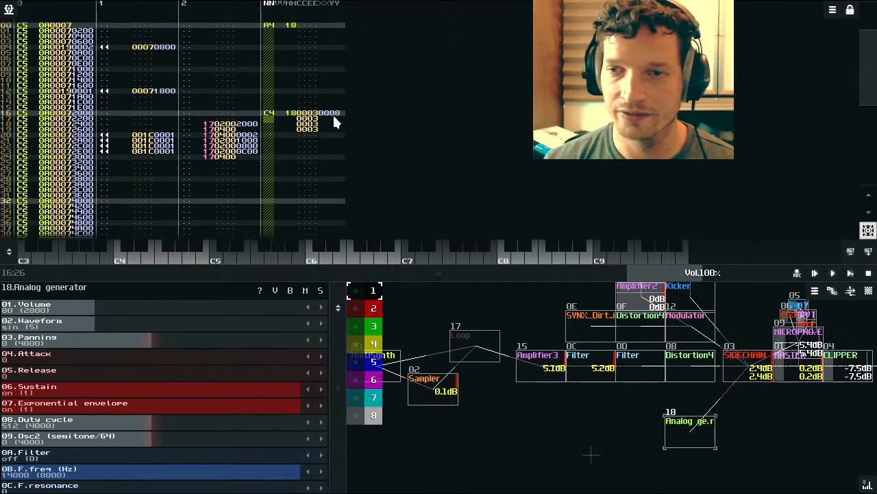
click(337, 113)
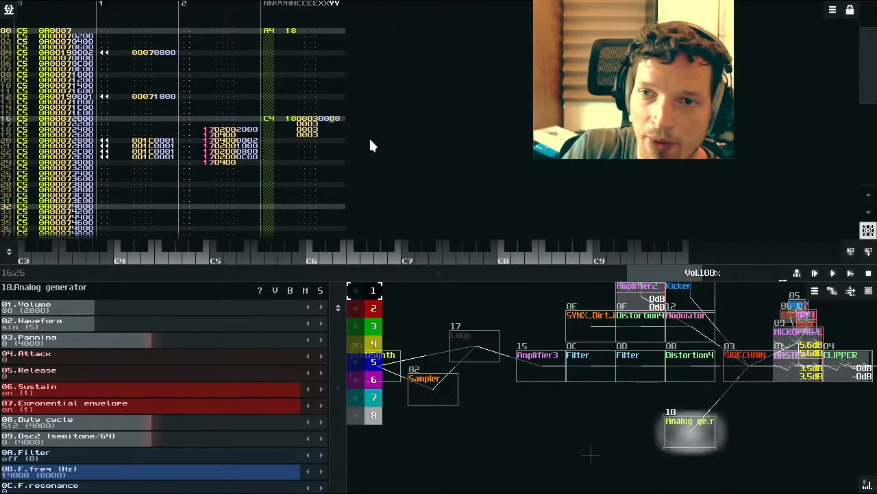
key(space)
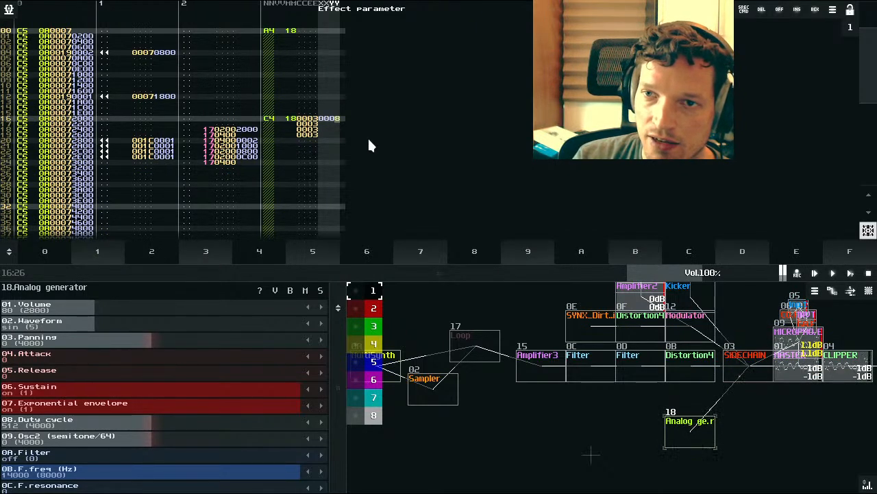
key(Down)
key(Down)
key(Down)
key(Down)
key(Up)
key(Up)
key(Up)
key(Up)
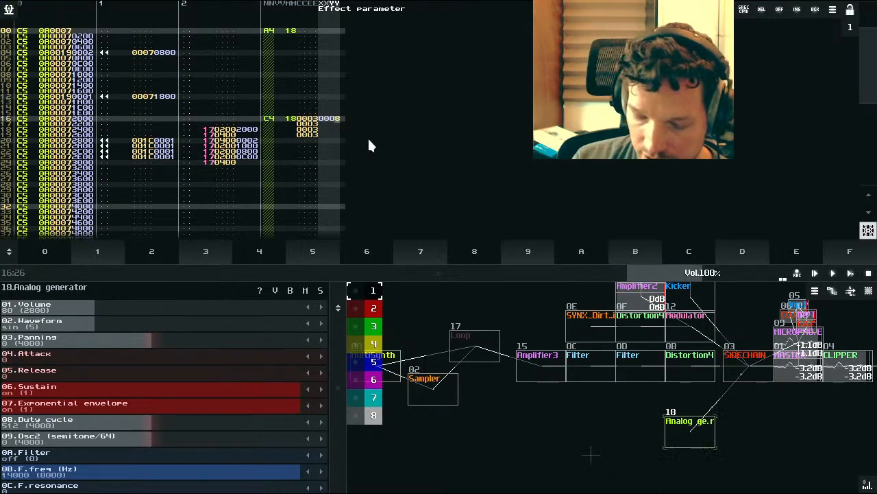
key(space)
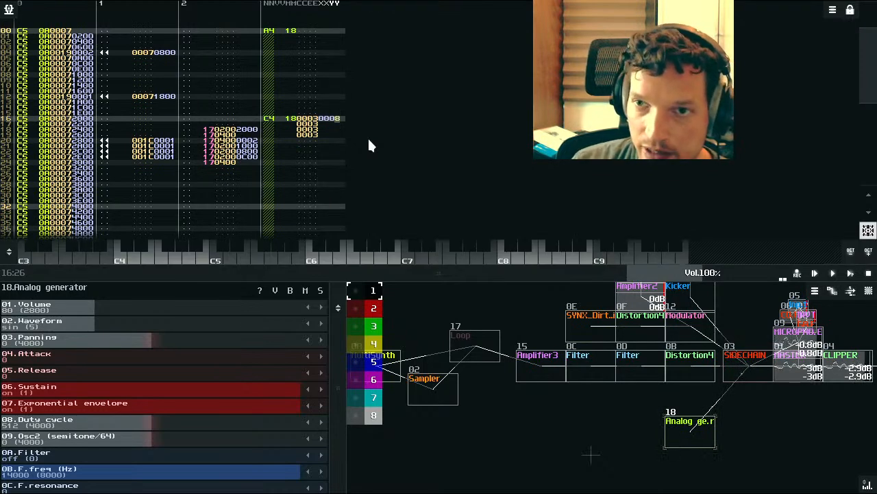
key(space)
text(4)
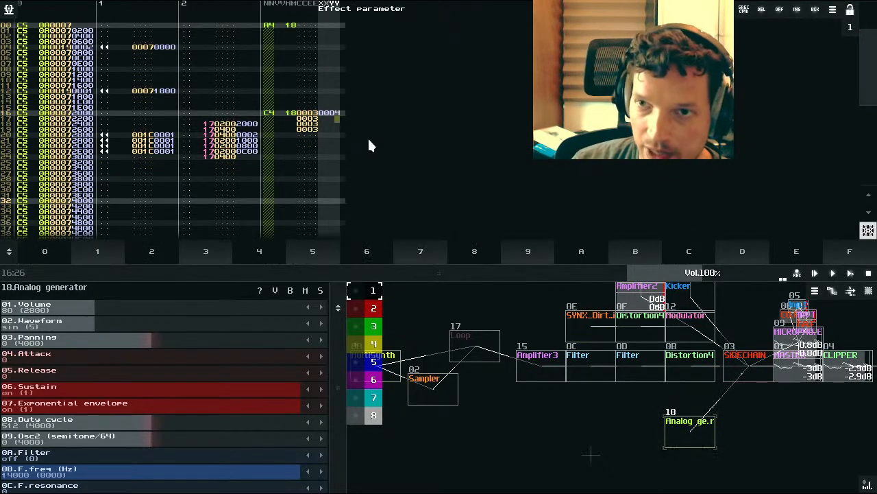
click(850, 273)
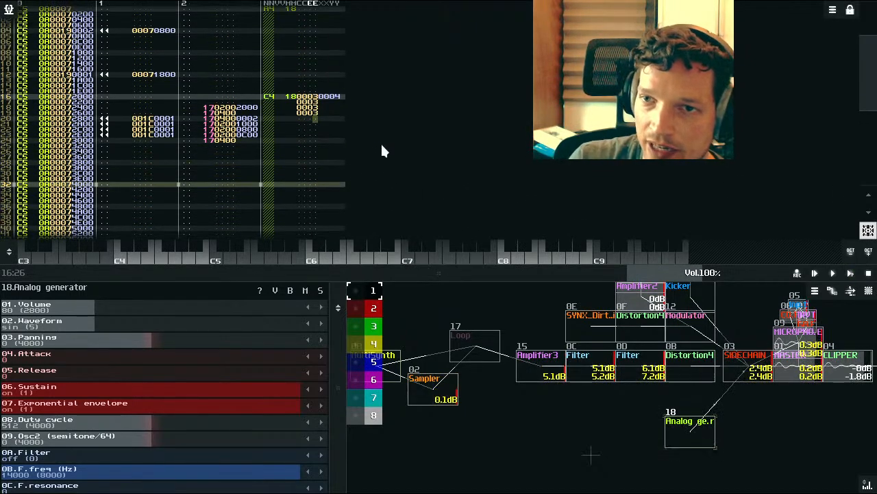
Step: Enter slide-to-note effect 03 on lines 20 to 23 of track 3 and listen to the longer slide
key(space)
text(33)
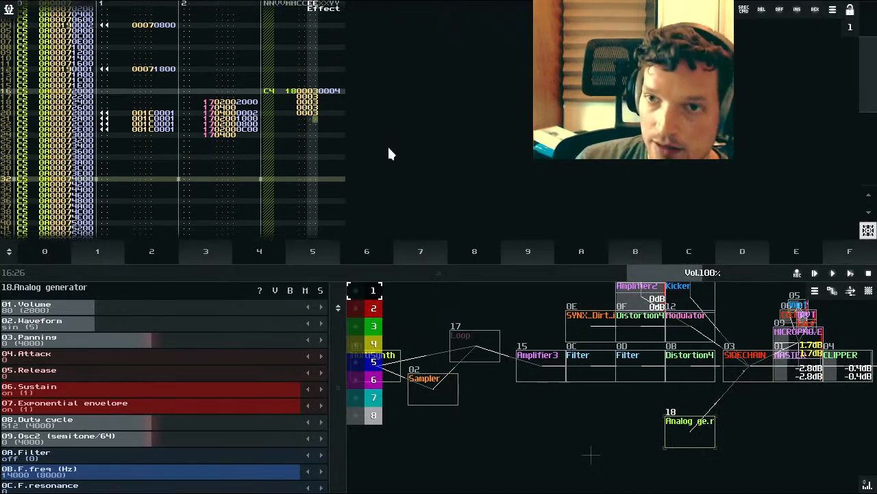
text(33)
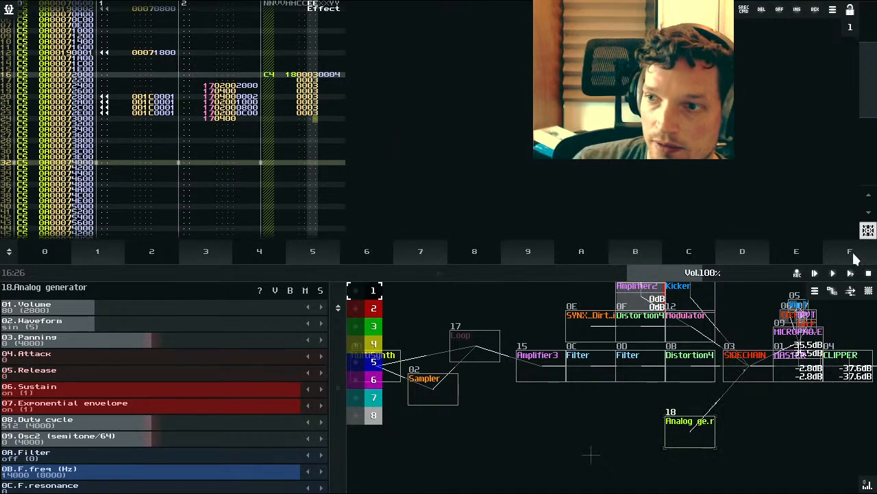
click(852, 274)
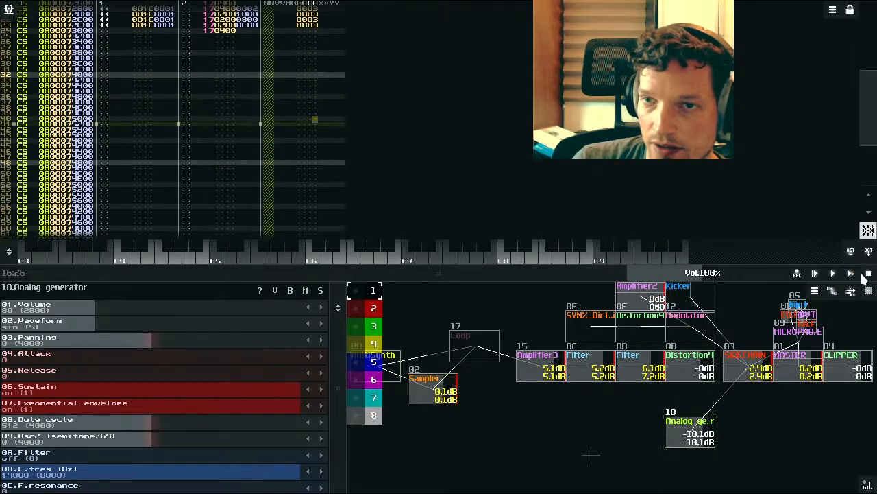
key(space)
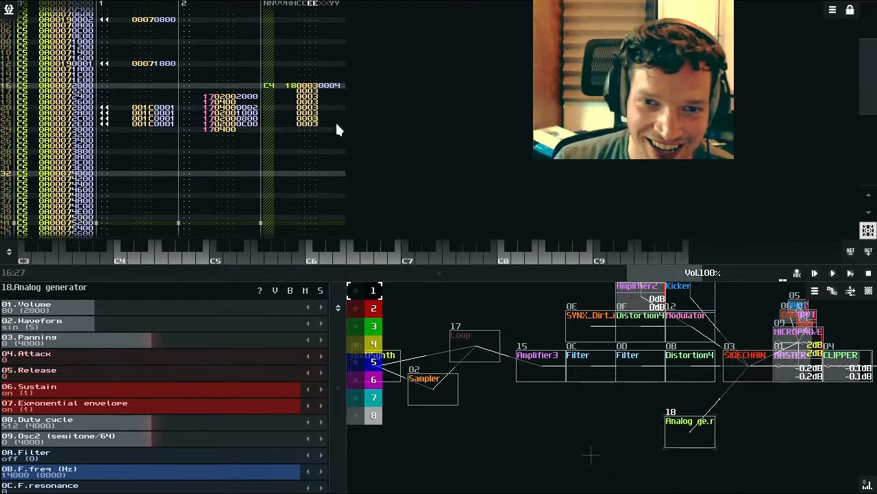
Step: Raise the slide speed at line 16 of track 3 to 0020 and play the pattern
drag(336, 87, 332, 125)
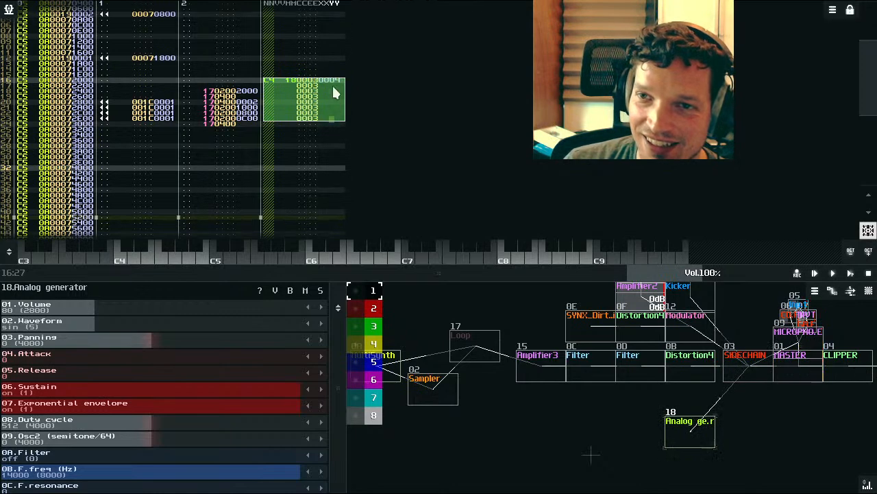
click(335, 87)
click(339, 112)
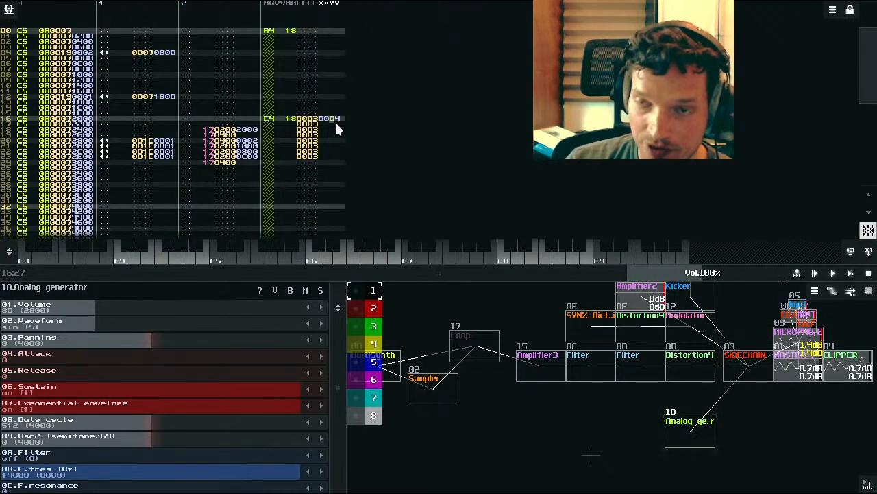
click(335, 114)
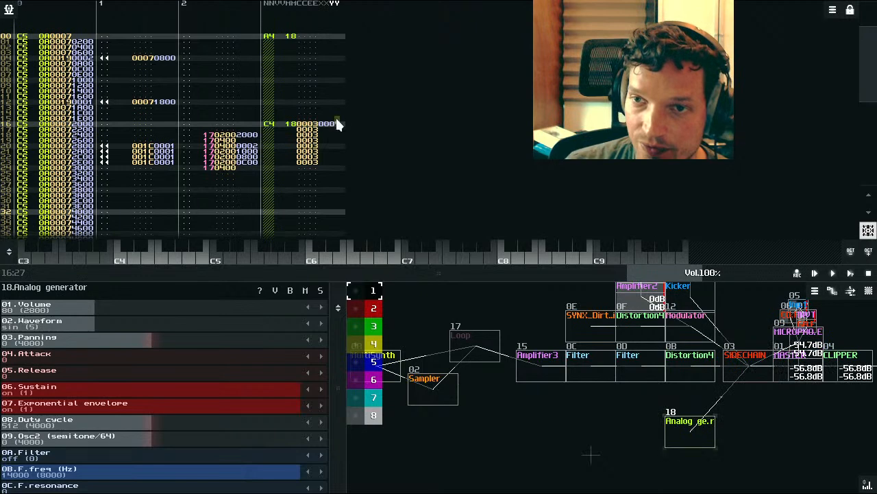
text(4)
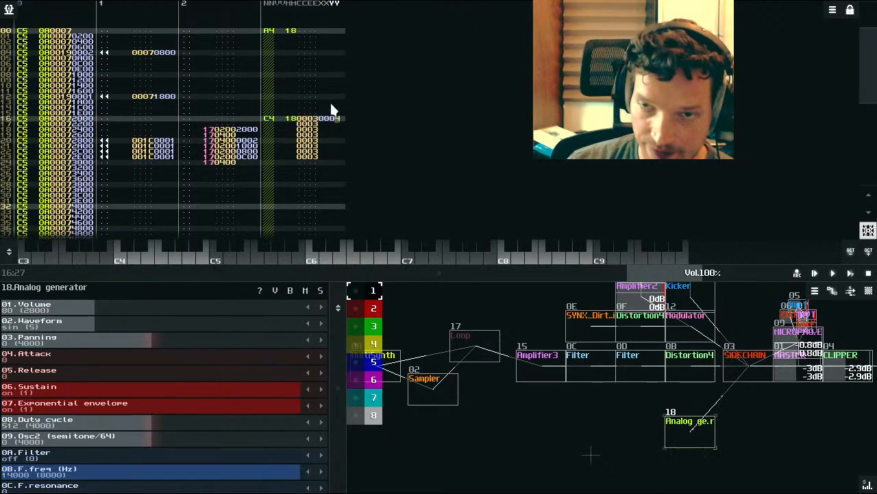
click(332, 110)
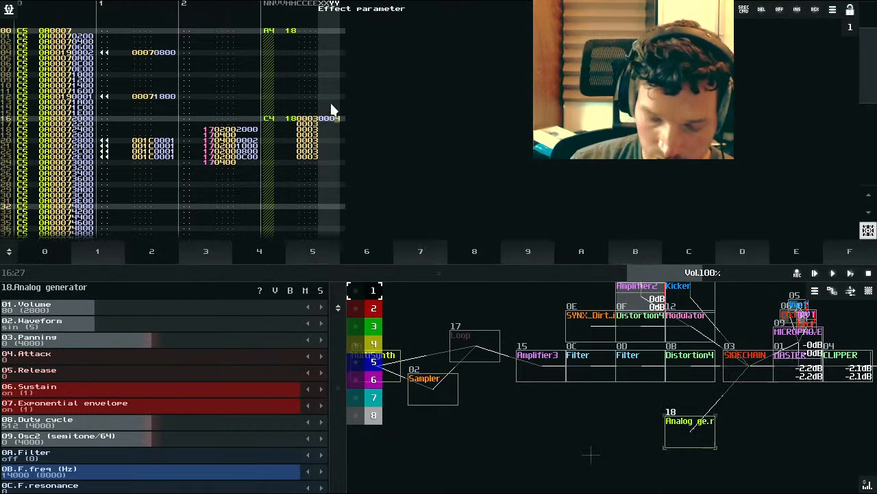
text(0020)
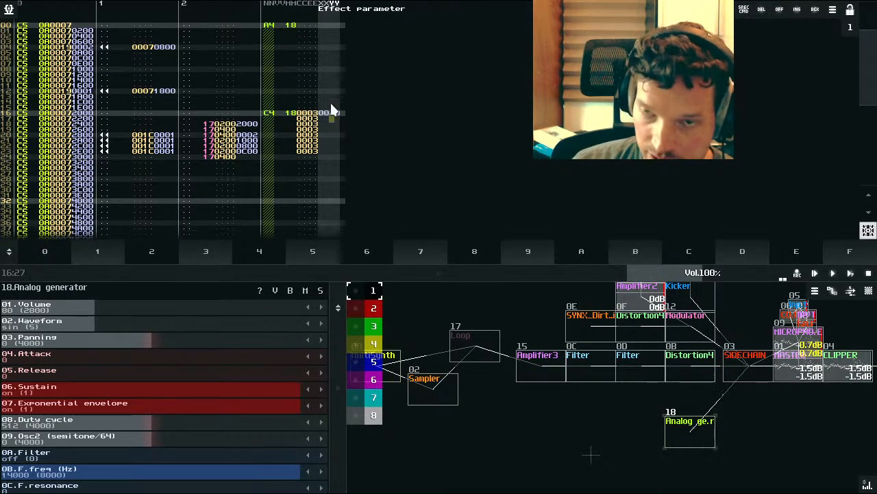
click(850, 273)
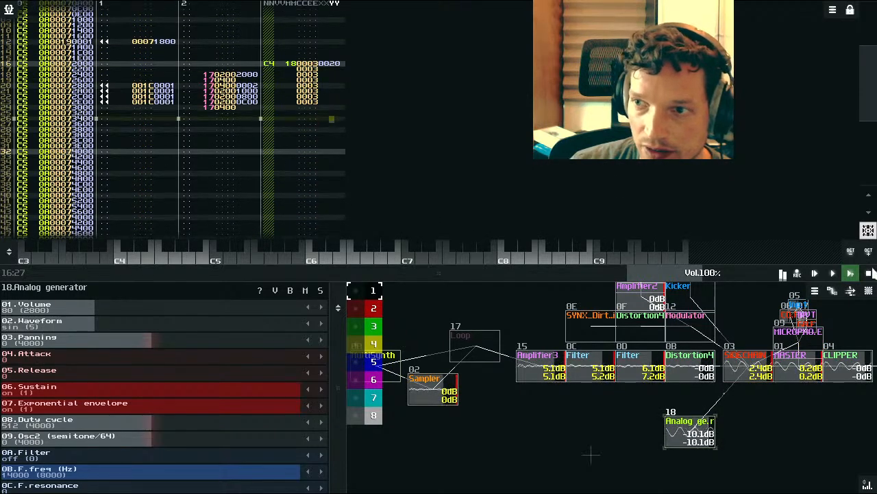
click(869, 273)
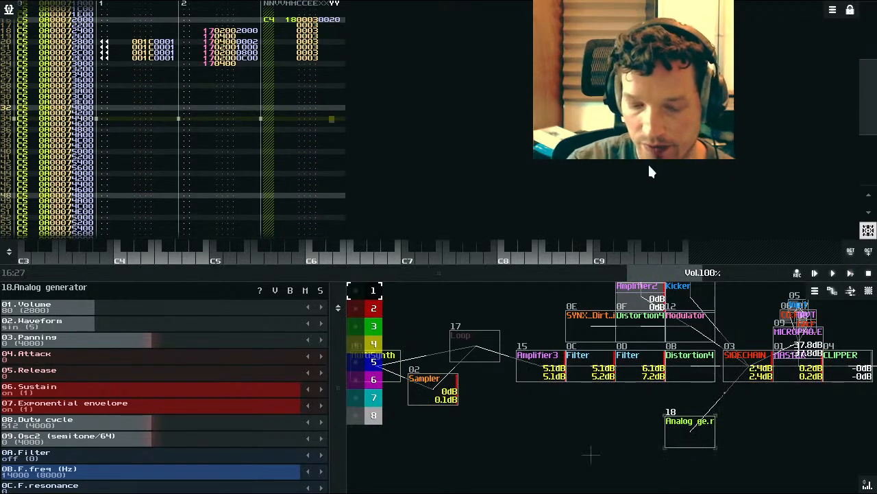
Step: Lower the slide speed at line 16 of track 3 to 0010 and play the pattern
scroll(360, 86, up, 2)
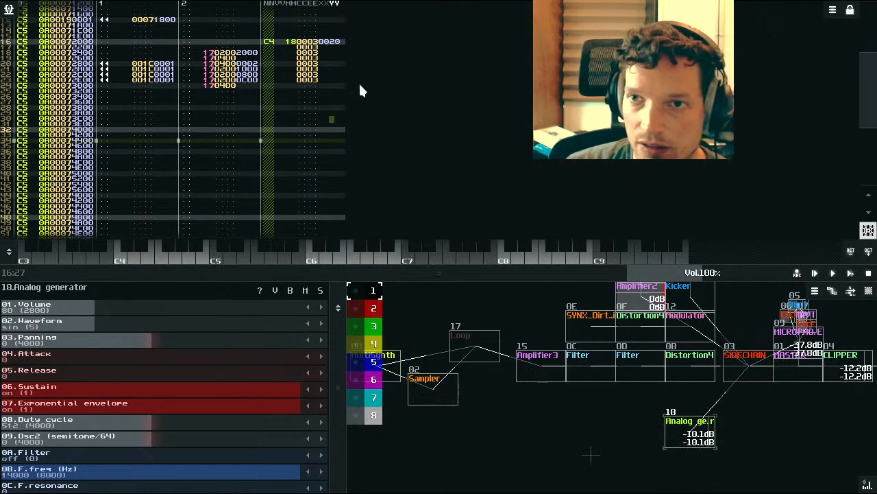
scroll(358, 83, up, 4)
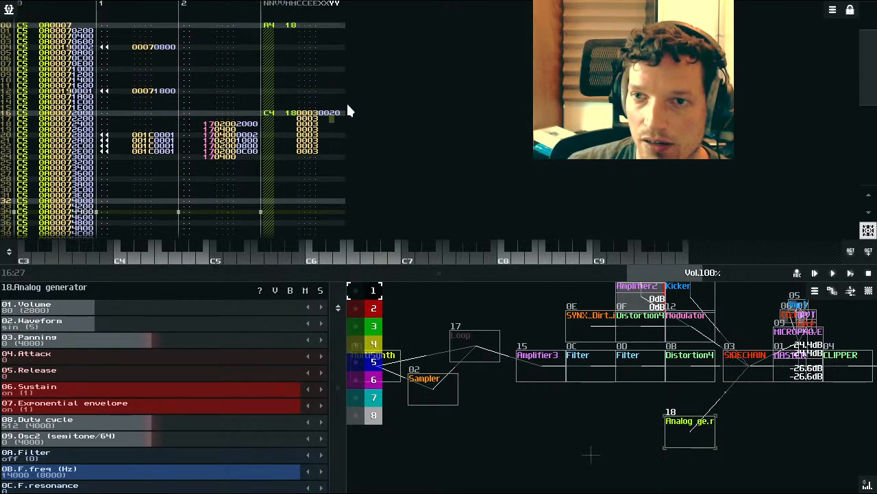
click(308, 189)
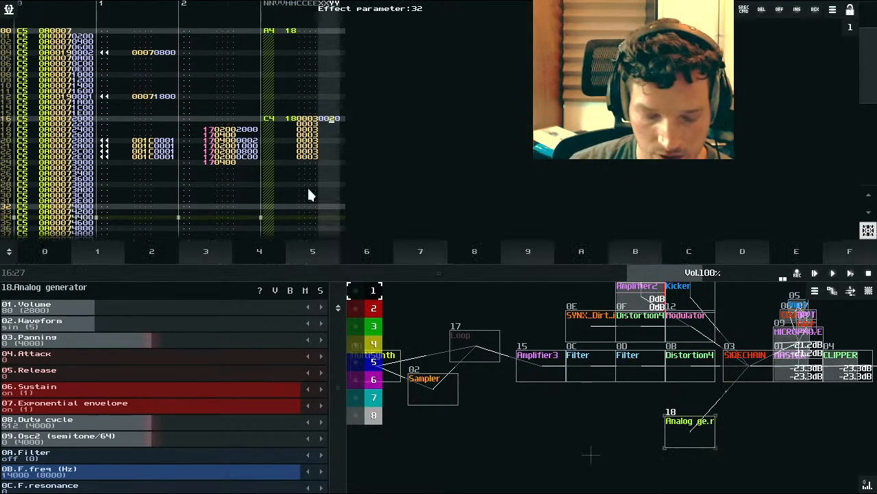
text(1)
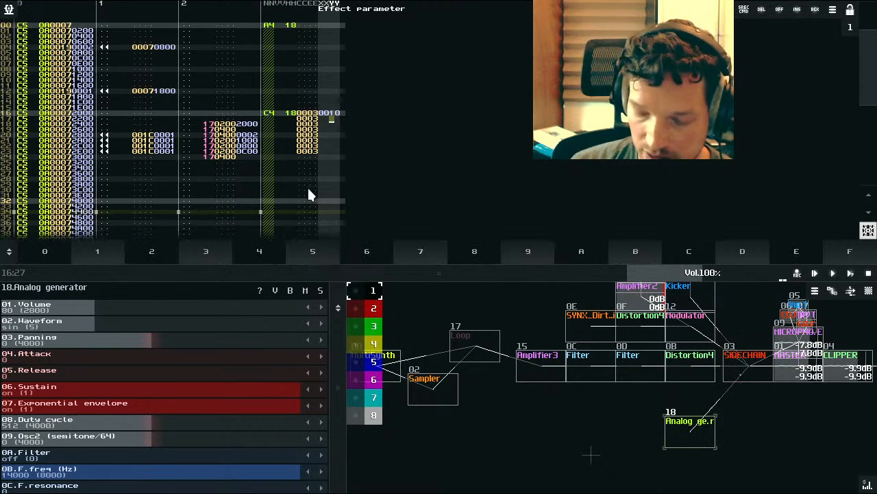
click(852, 273)
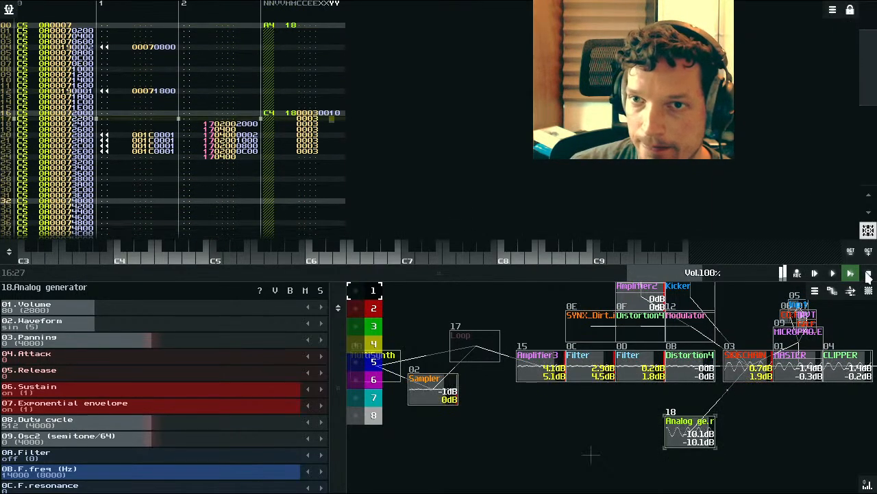
click(867, 274)
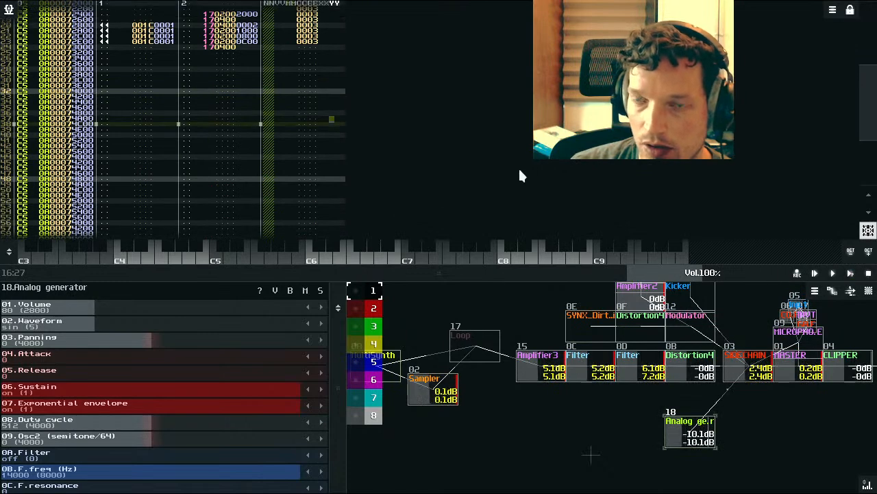
Step: Return the slide speed at line 16 of track 3 to 0020 and listen to the pattern again
scroll(297, 121, up, 1)
scroll(357, 120, up, 1)
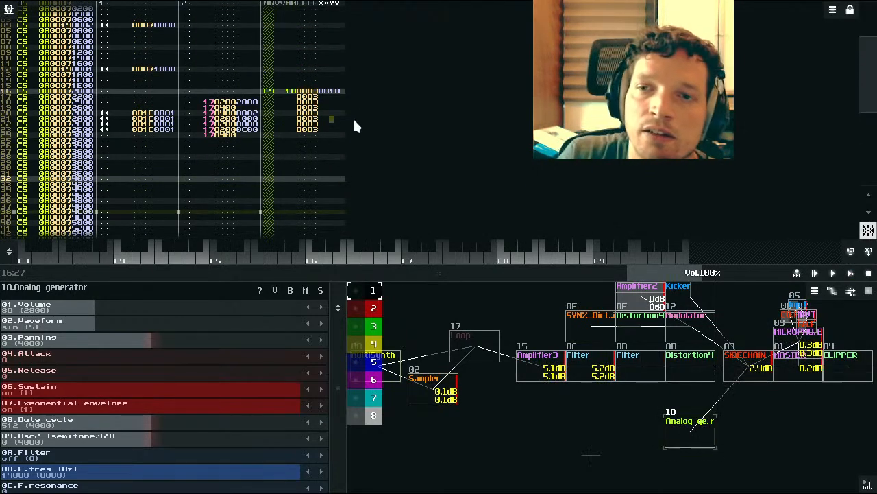
scroll(336, 111, up, 2)
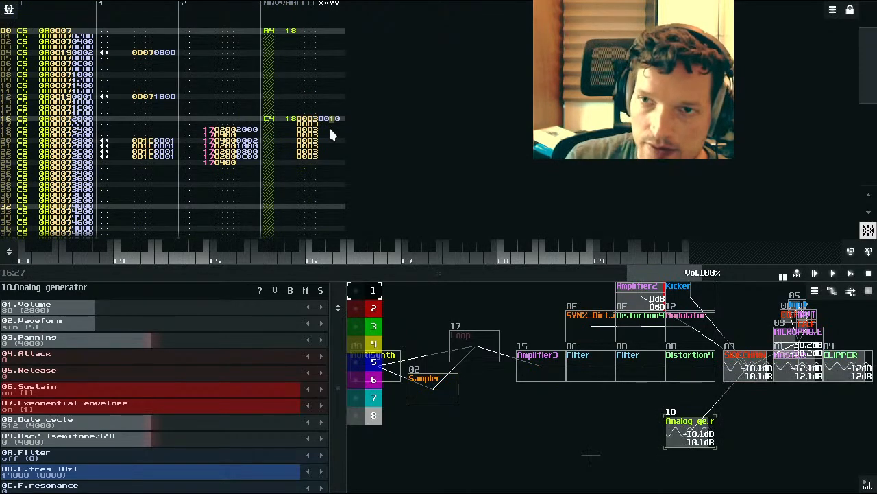
click(329, 125)
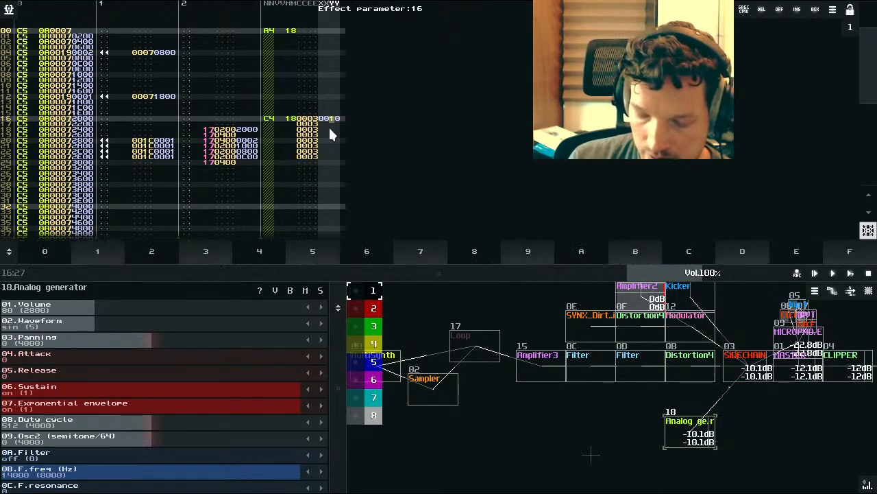
text(2)
click(850, 273)
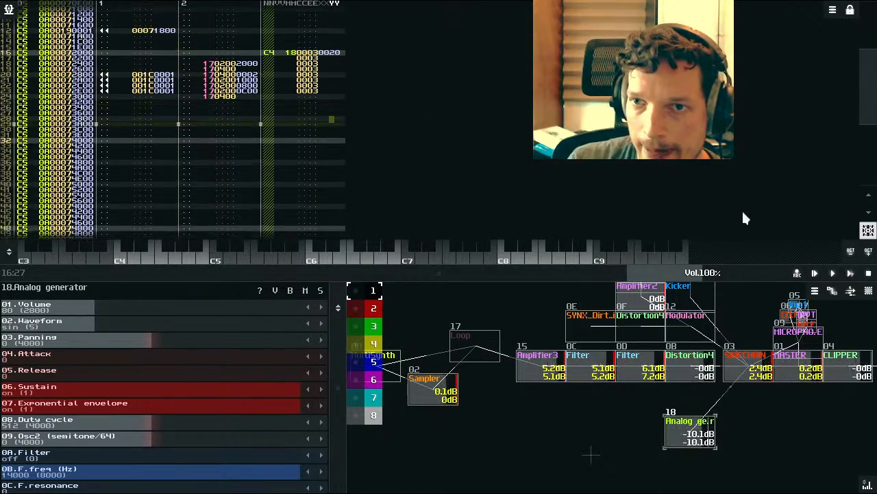
click(868, 274)
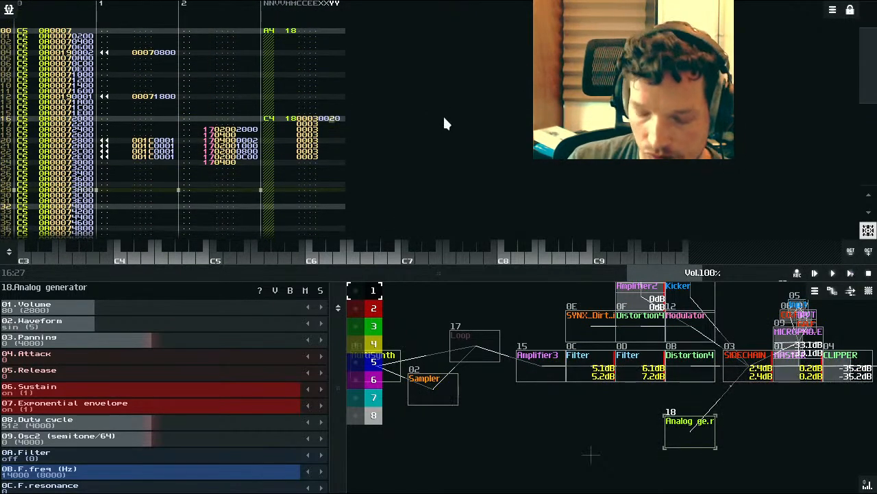
Step: Increase the slide speed at line 16 of track 3 to 0040 and play the pattern
key(space)
text(4)
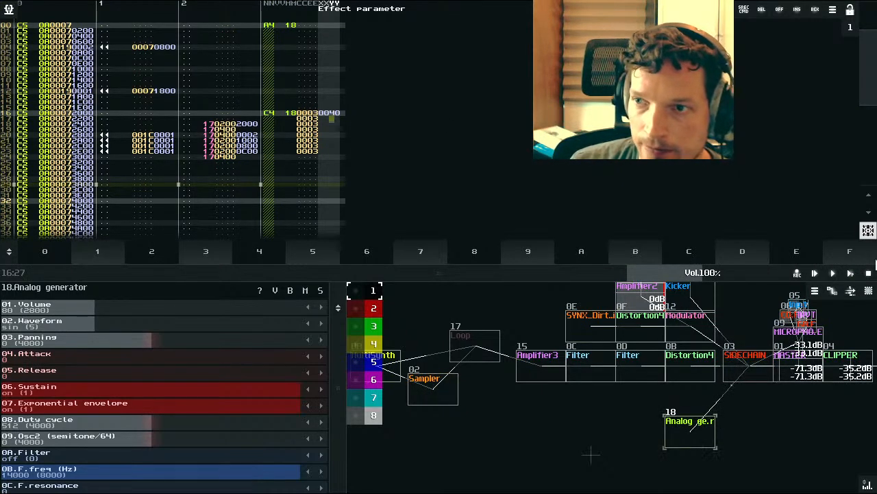
click(853, 273)
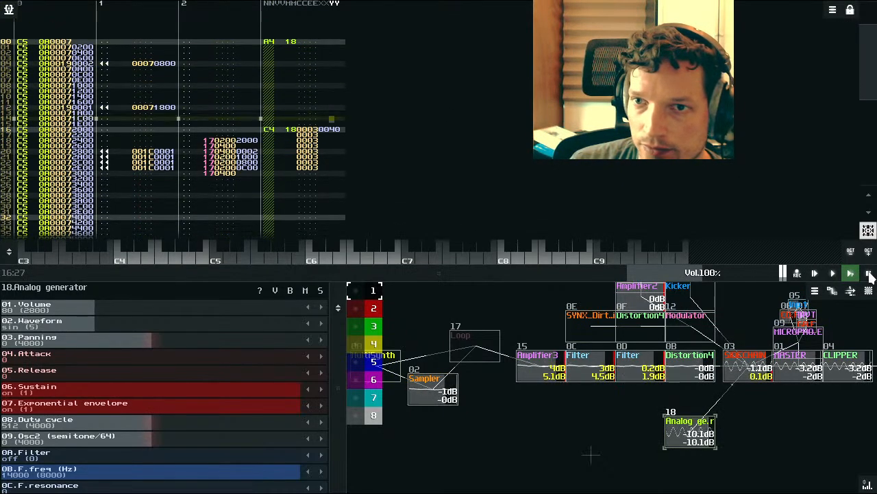
click(868, 273)
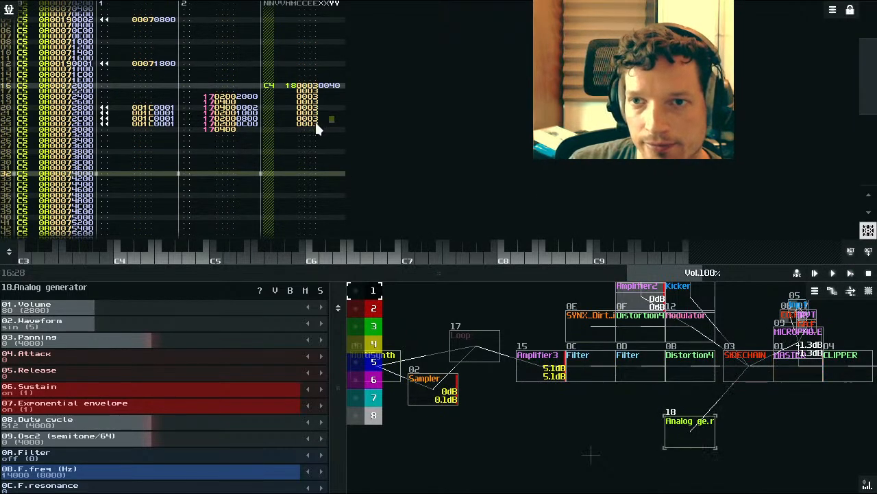
Step: Remove the 03 slide commands from lines 20 to 23 of track 3 and play the pattern
scroll(316, 129, down, 1)
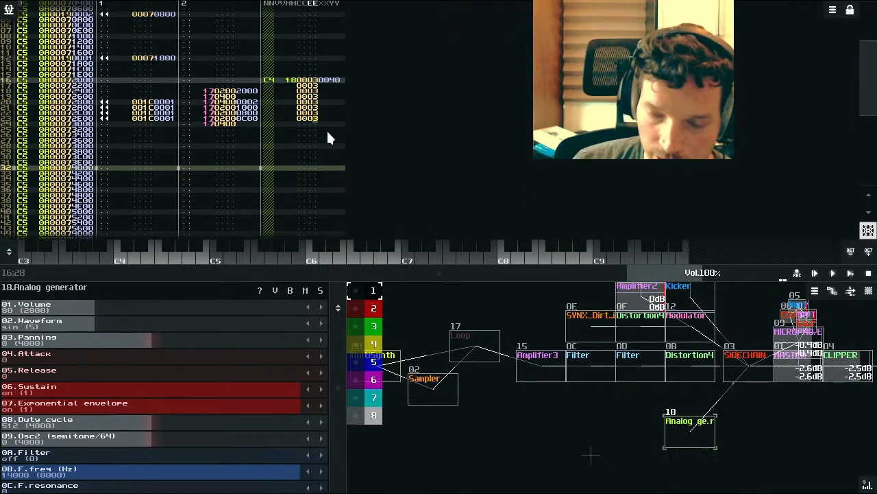
key(space)
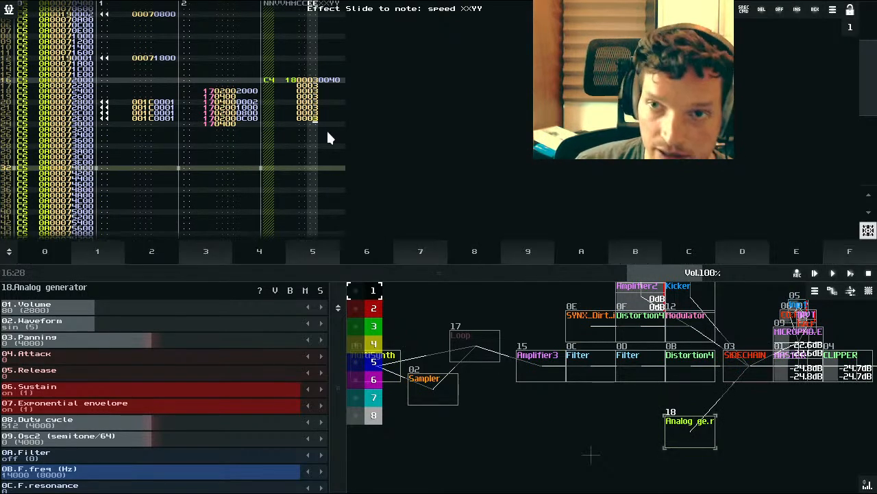
key(BackSpace)
key(BackSpace)
key(BackSpace)
key(BackSpace)
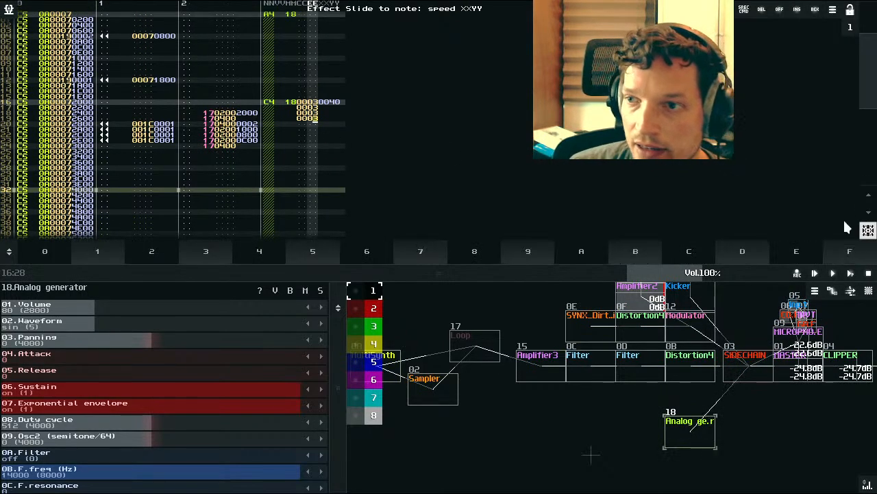
click(851, 273)
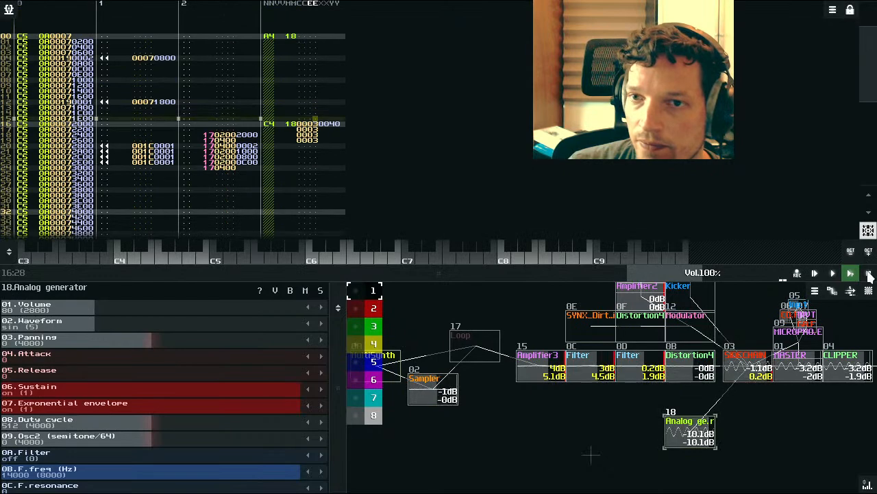
click(868, 273)
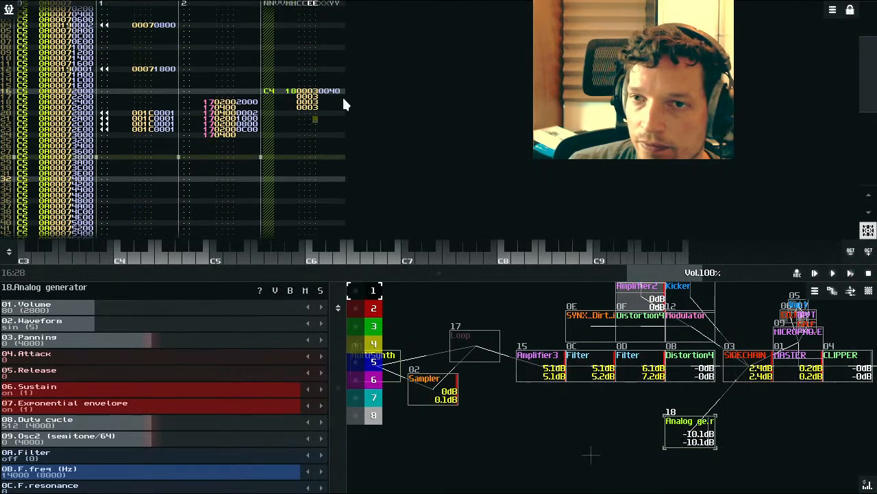
Step: Lower the slide speed at line 16 of track 3 to 0030 and play the pattern
scroll(329, 91, up, 5)
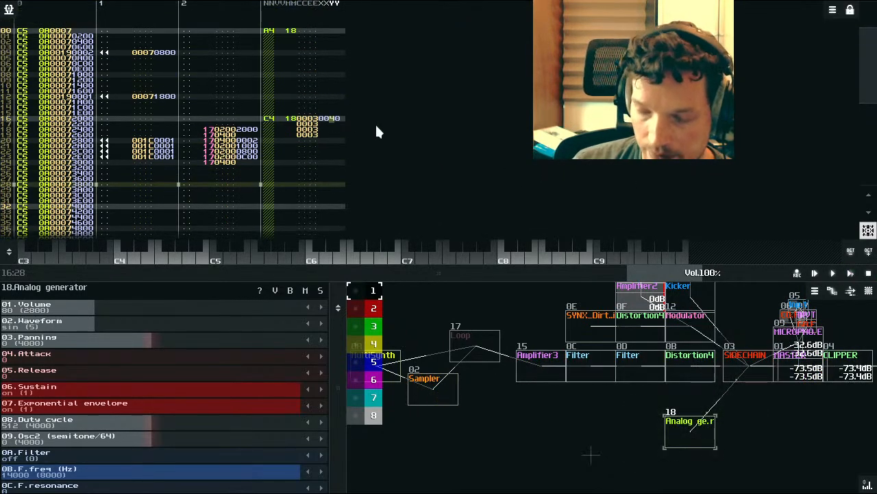
key(space)
text(3)
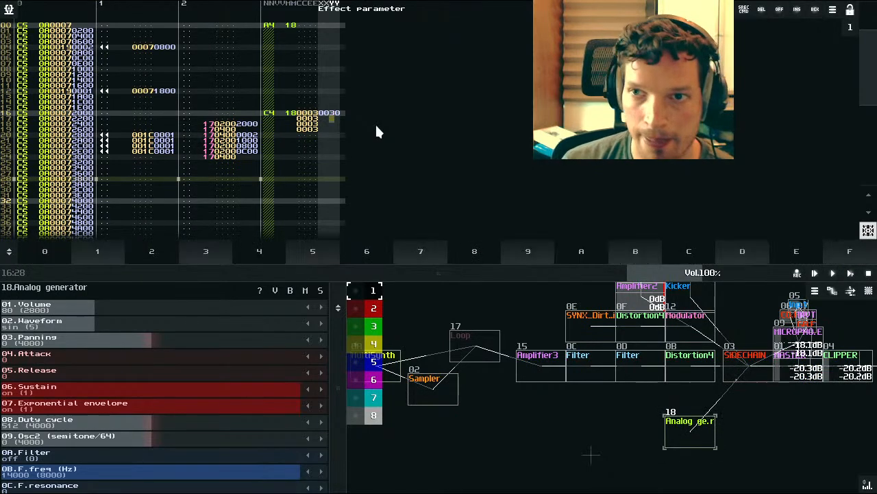
click(850, 274)
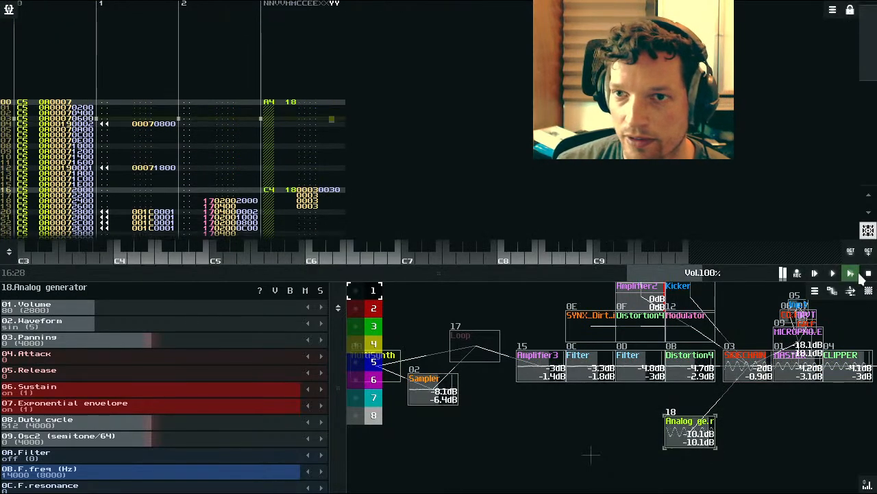
click(868, 273)
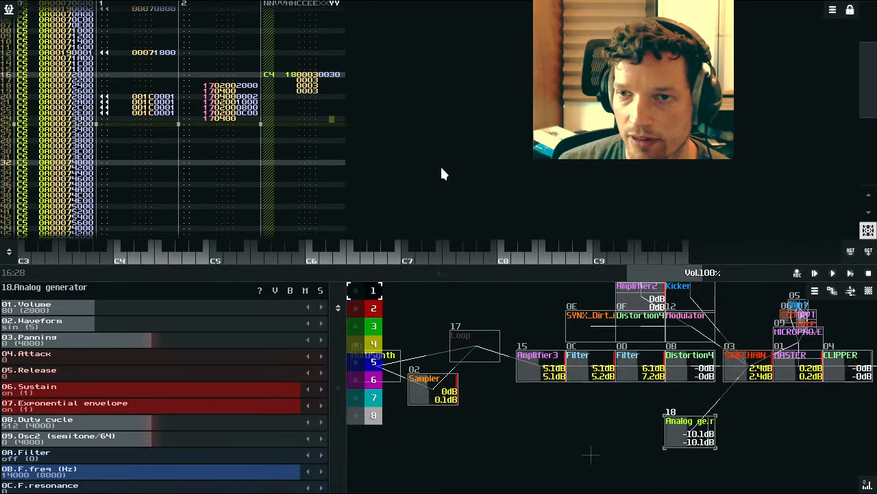
Step: Reduce the slide speed at line 16 of track 3 to 0020 and listen to the pattern
click(337, 104)
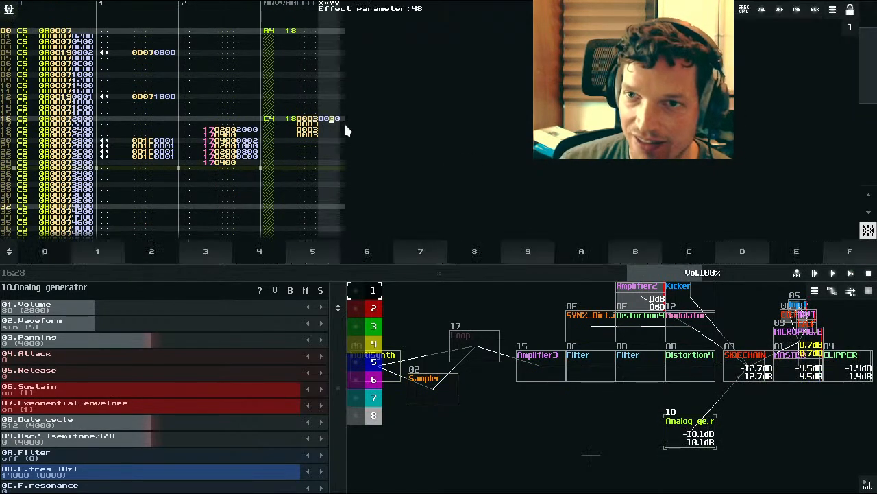
text(2)
click(853, 273)
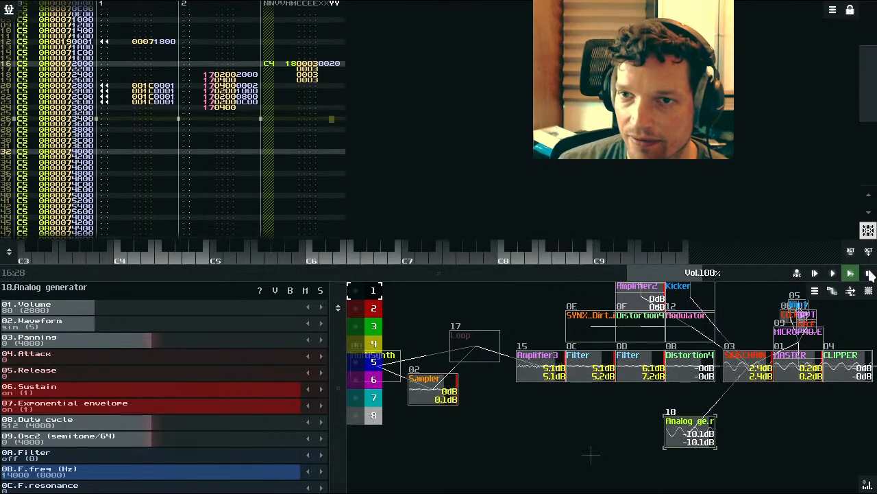
click(868, 273)
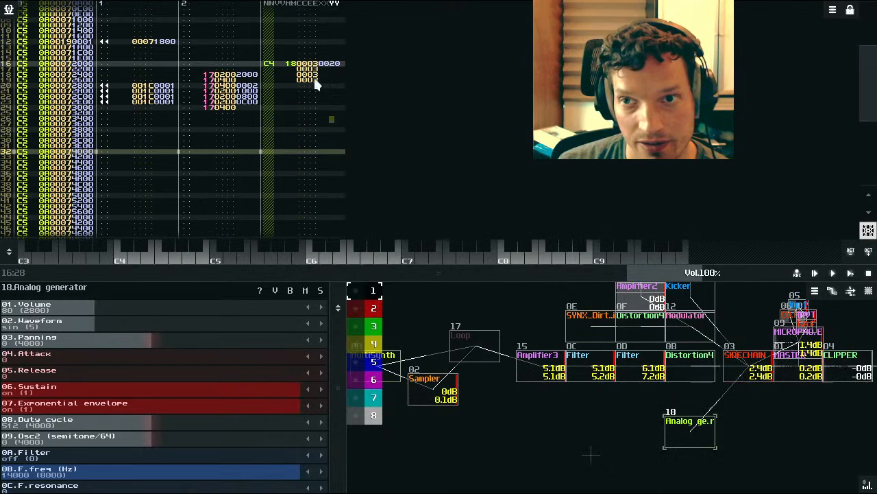
Step: Remove the 03 slide commands from lines 18 and 19 of track 3 and play the pattern
scroll(327, 98, up, 2)
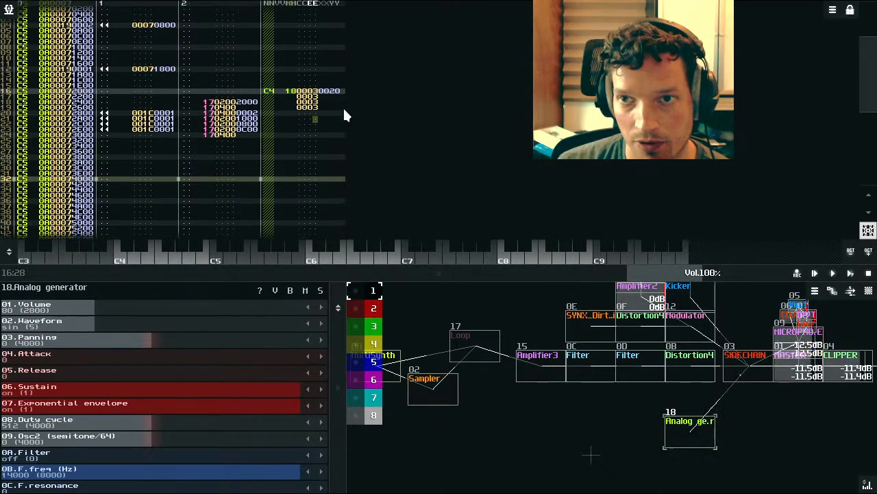
key(space)
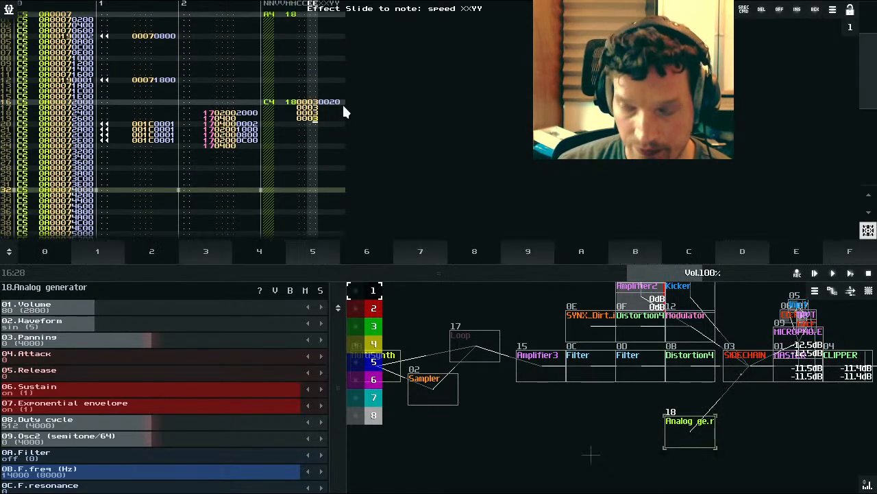
key(BackSpace)
key(BackSpace)
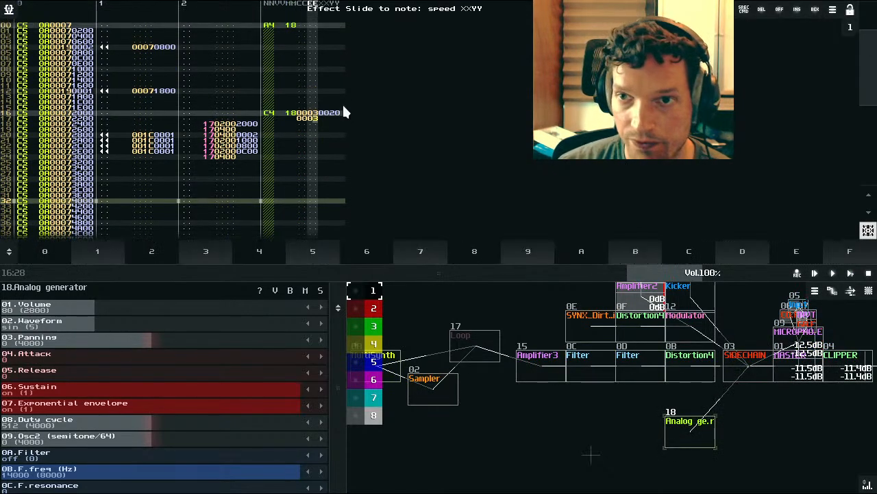
click(851, 274)
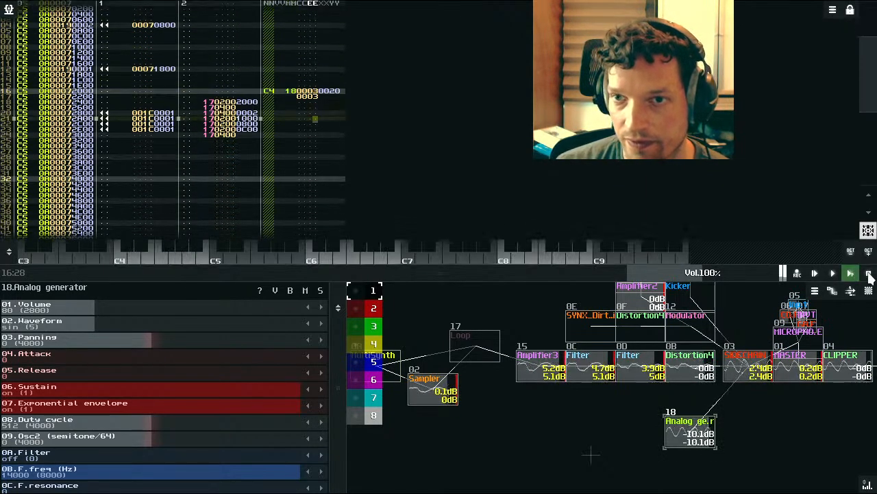
click(868, 273)
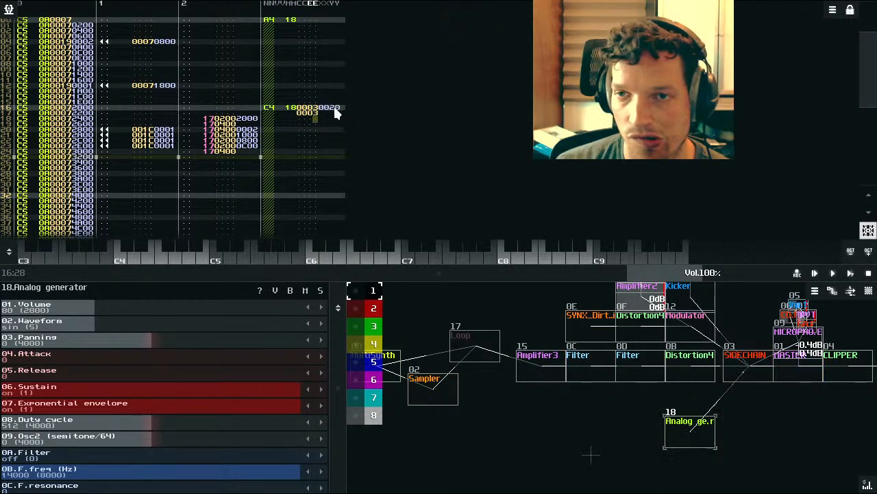
Step: Raise the slide speed at line 16 of track 3 to 0040 and play the pattern
scroll(336, 113, up, 1)
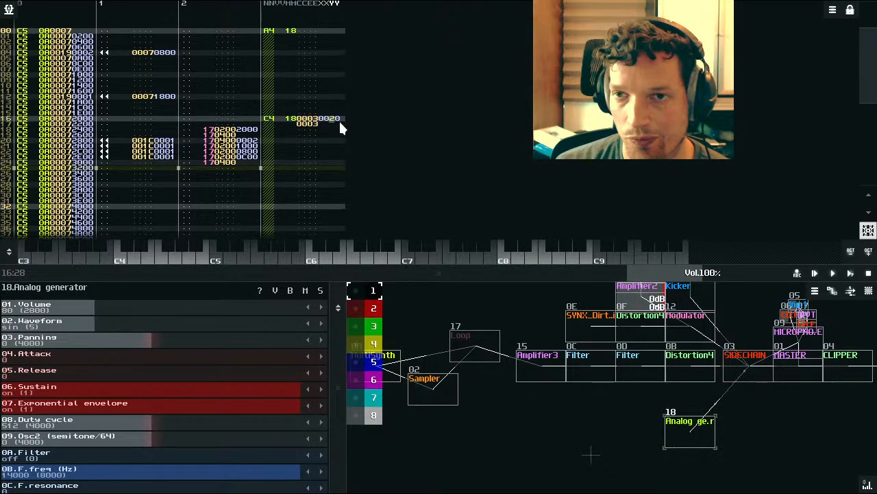
click(339, 119)
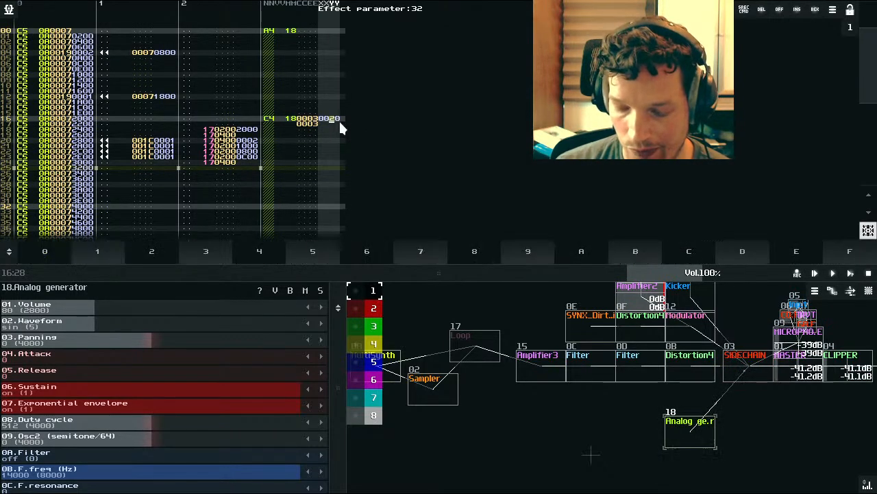
text(4)
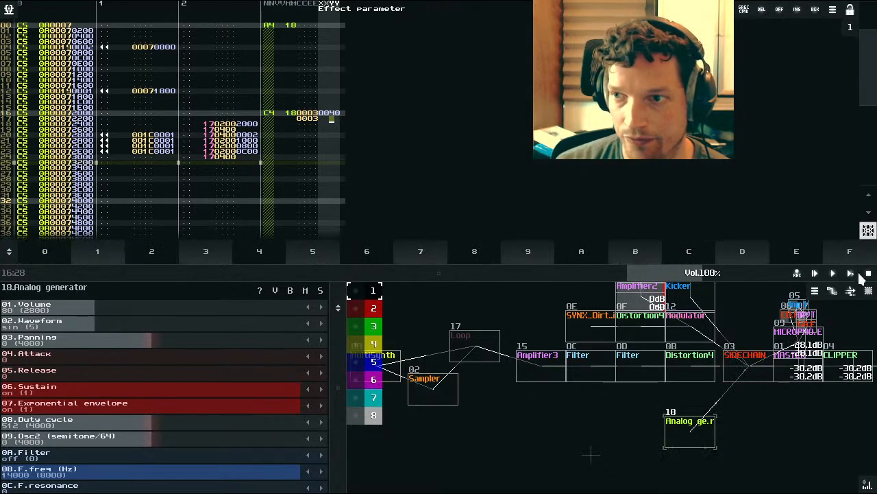
click(853, 274)
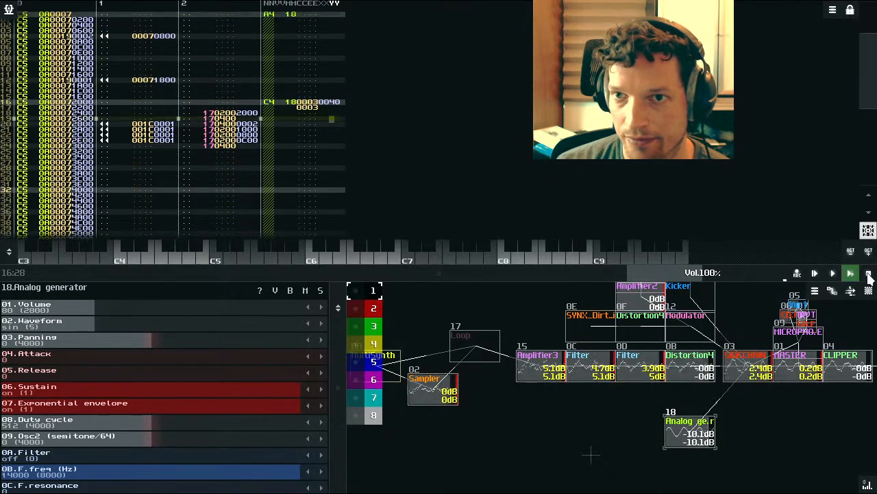
click(868, 274)
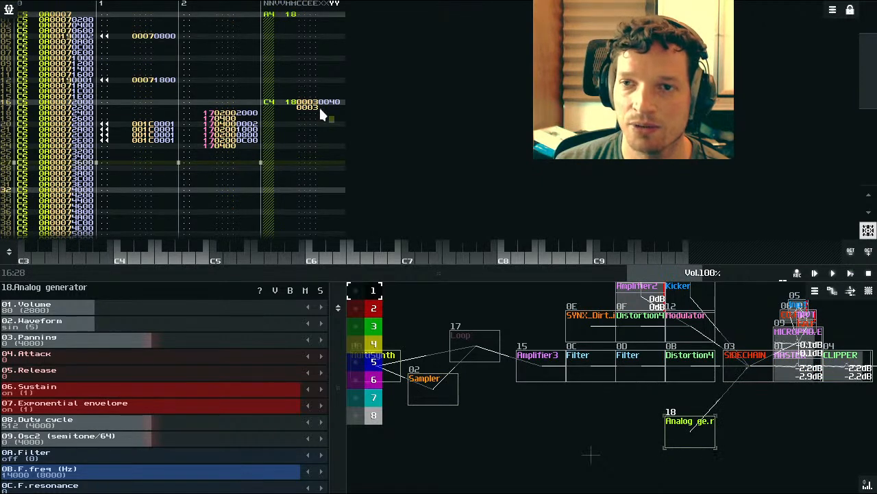
Step: Delete the 03 slide command at line 17 of track 3 and play the pattern
click(316, 108)
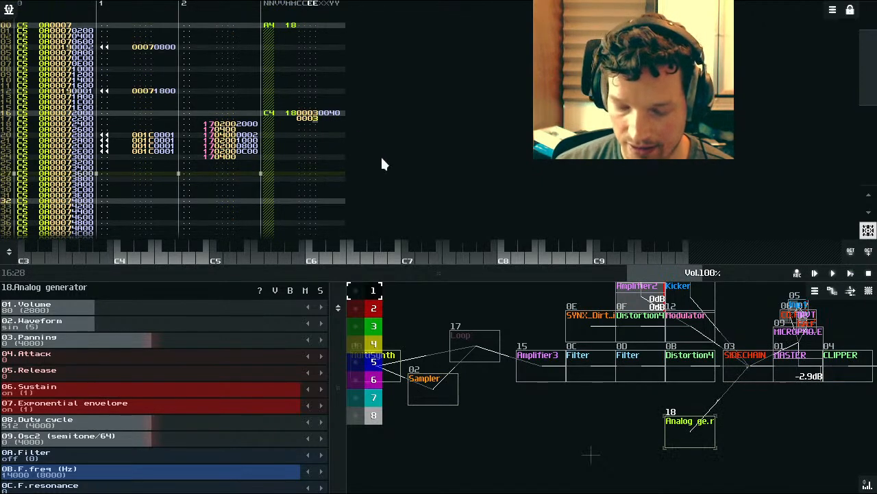
key(space)
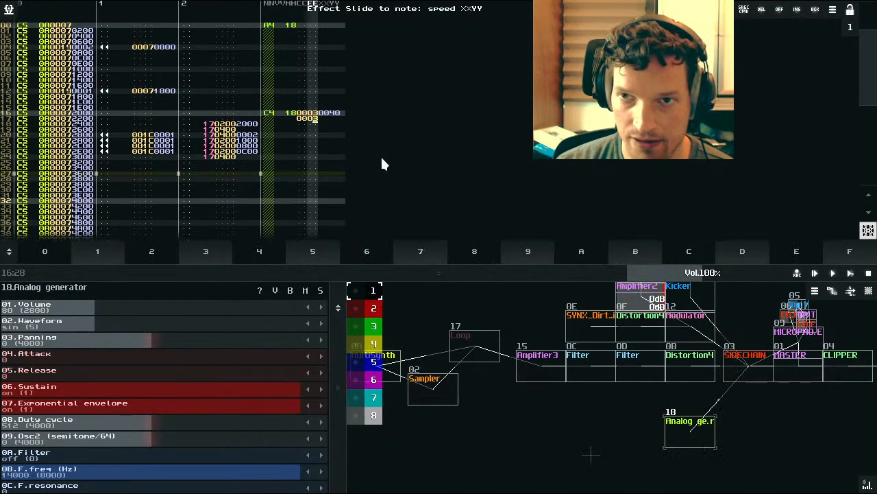
key(Delete)
click(850, 274)
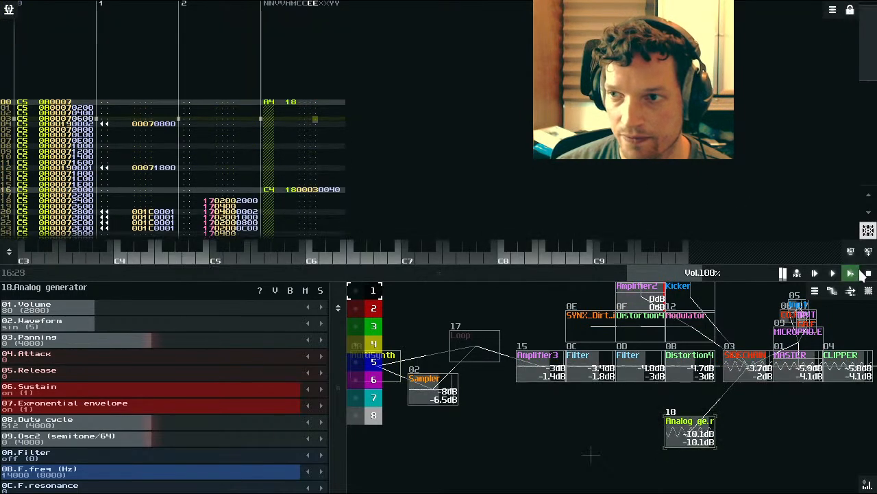
click(868, 273)
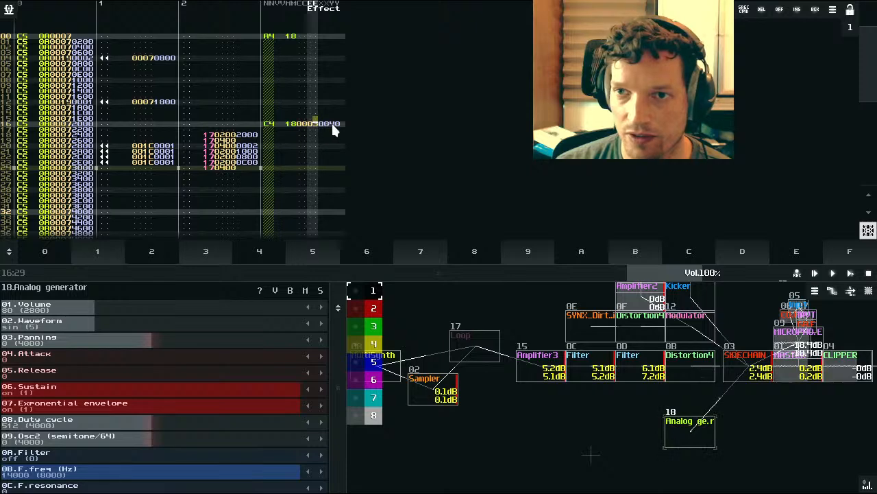
Step: Increase the slide speed at line 16 of track 3 to 0080 and play the pattern
click(331, 124)
text(8)
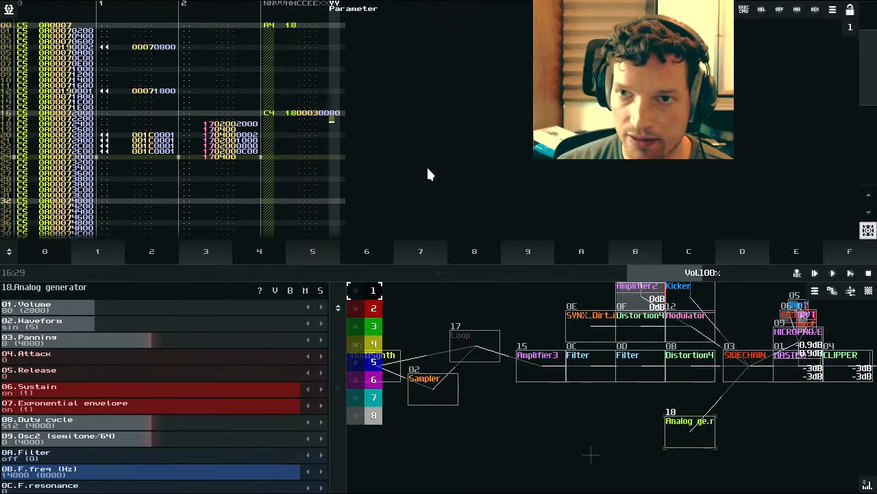
click(850, 273)
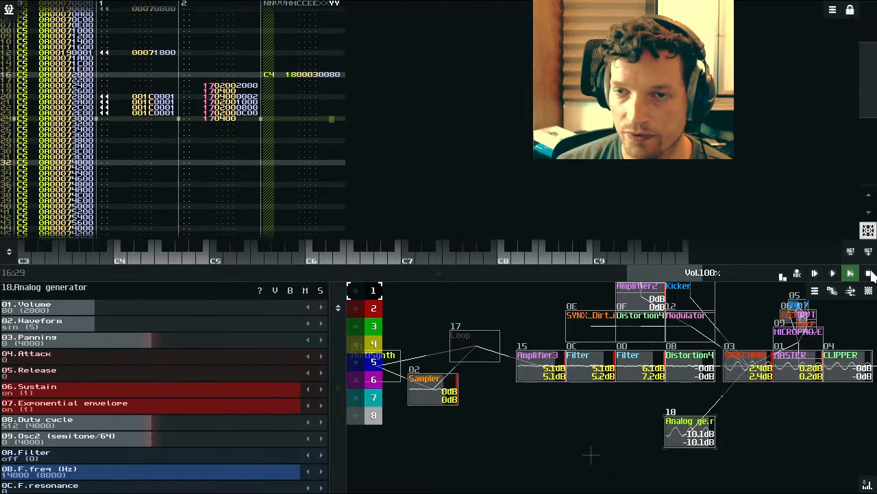
key(space)
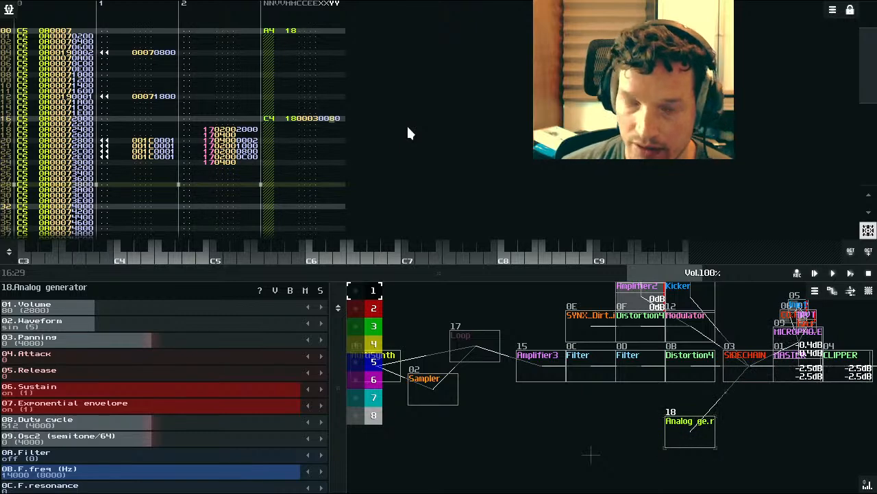
Step: Return the slide speed at line 16 of track 3 to 0040 and re-enter effect 03 at line 17
key(space)
text(4)
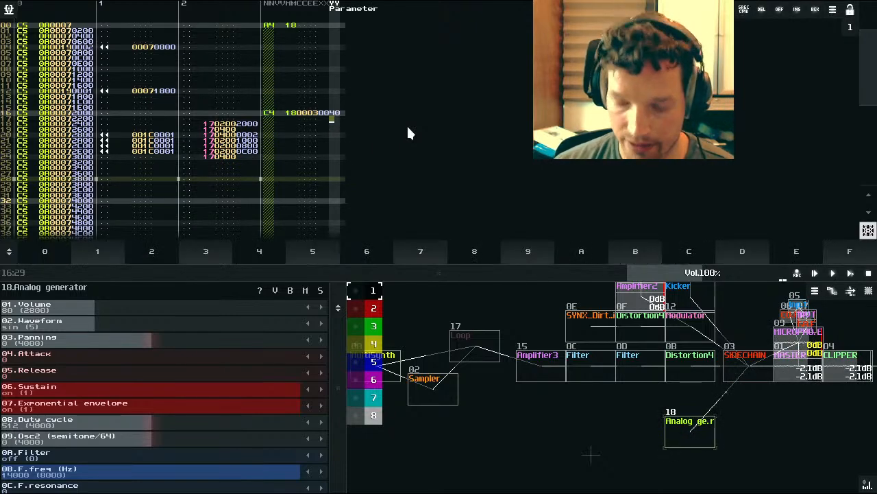
key(Left)
key(Left)
key(Left)
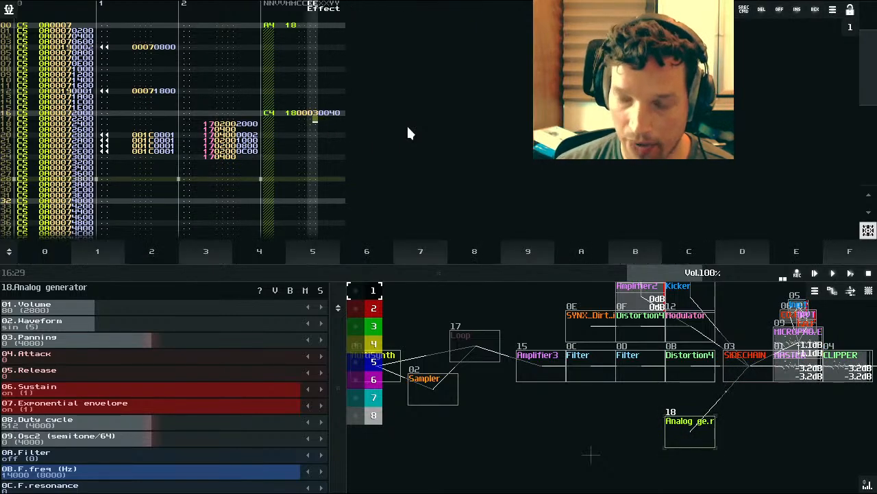
text(3)
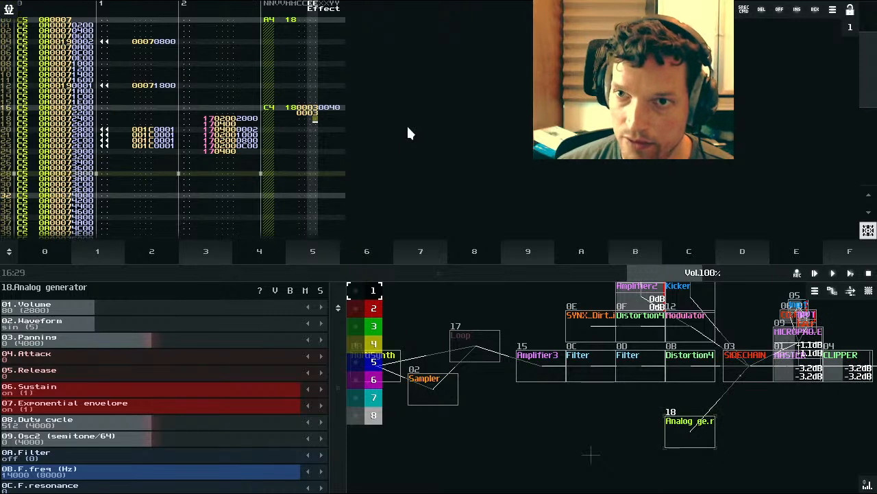
Step: Change the slide's target note at line 16 of track 3 to C2 and play the pattern
click(266, 112)
key(Up)
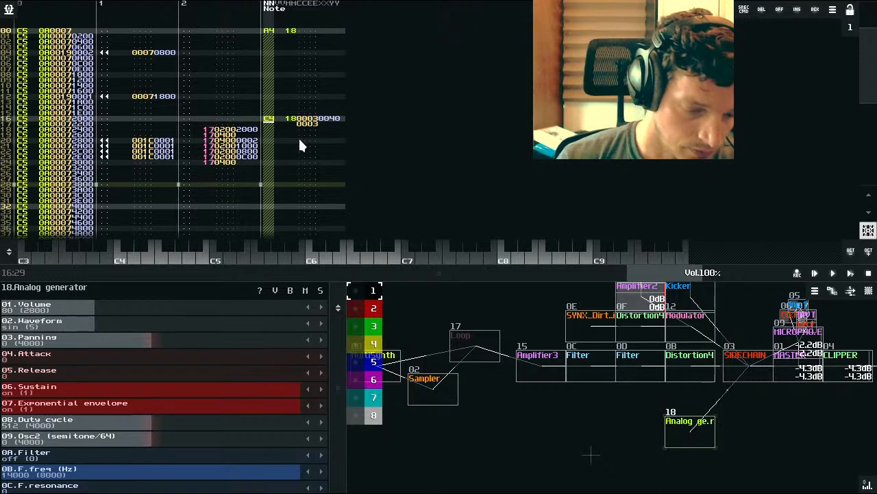
key(z)
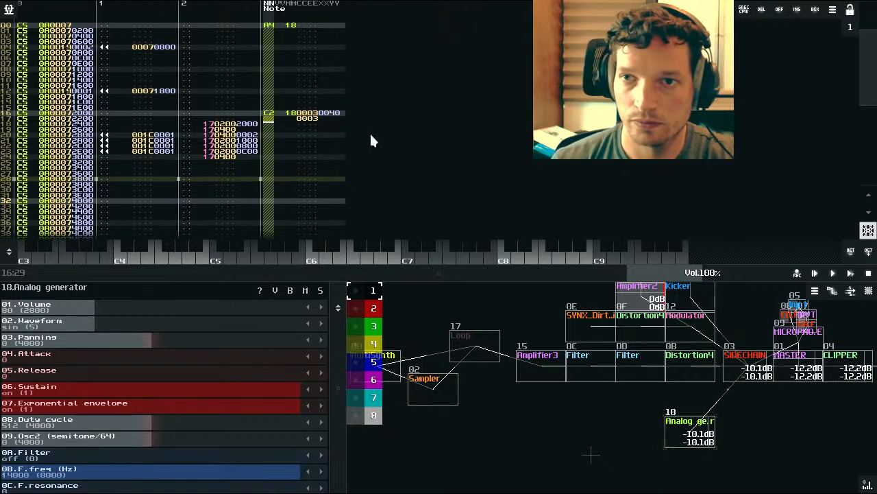
click(852, 273)
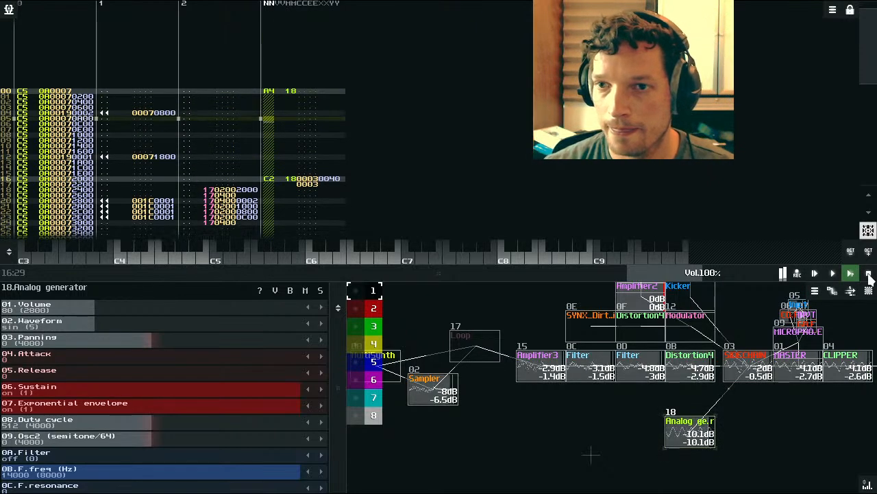
Step: Increase the slide speed at line 16 of track 3 to 0080, play the pattern and stop it
click(868, 273)
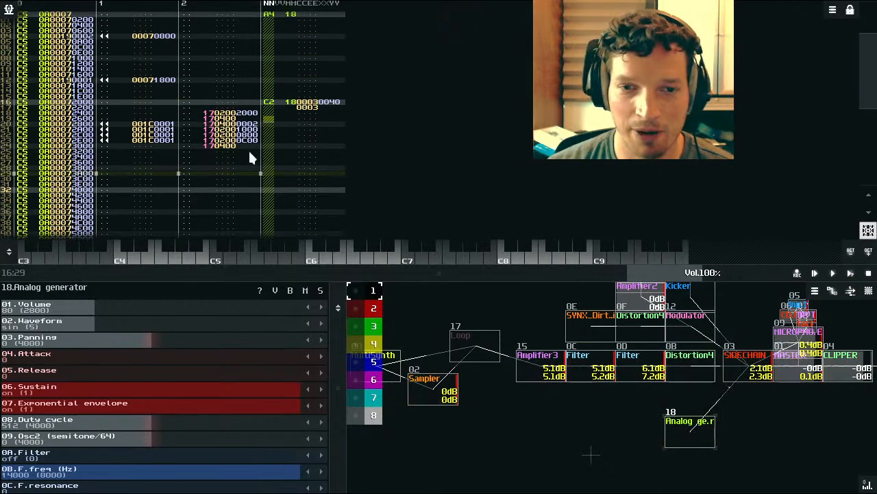
scroll(300, 159, up, 1)
click(323, 120)
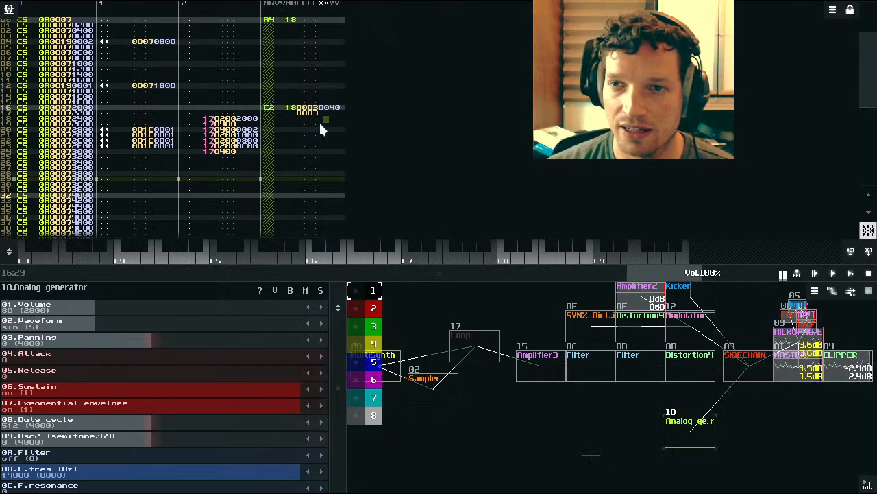
click(315, 120)
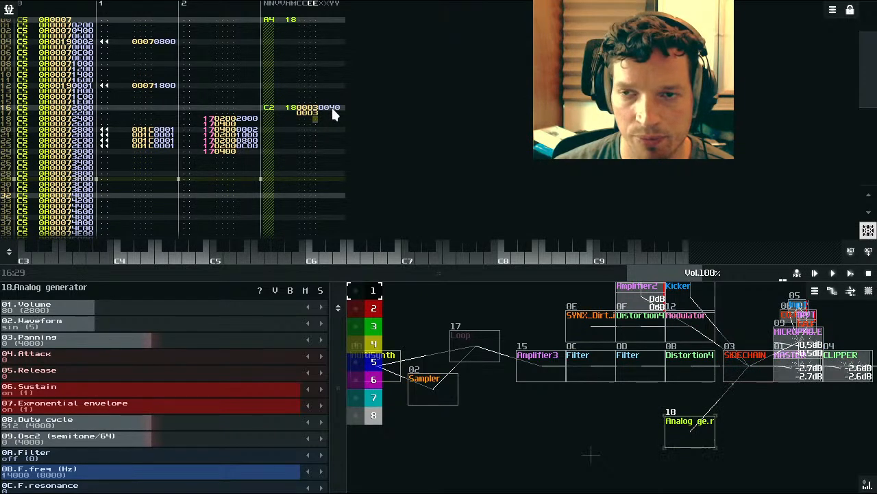
scroll(336, 117, up, 2)
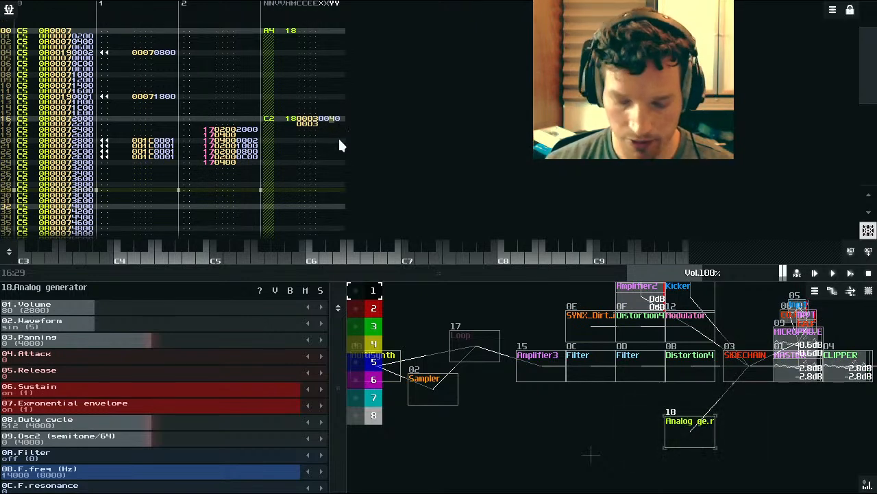
key(8)
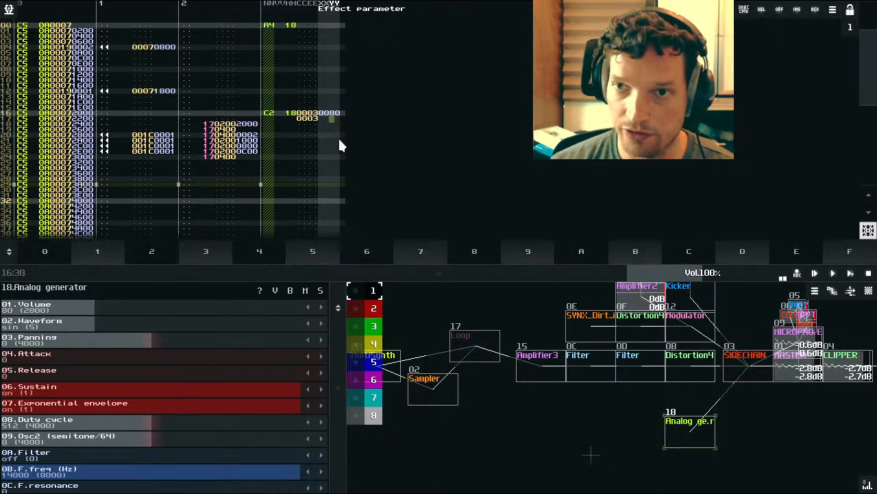
click(852, 274)
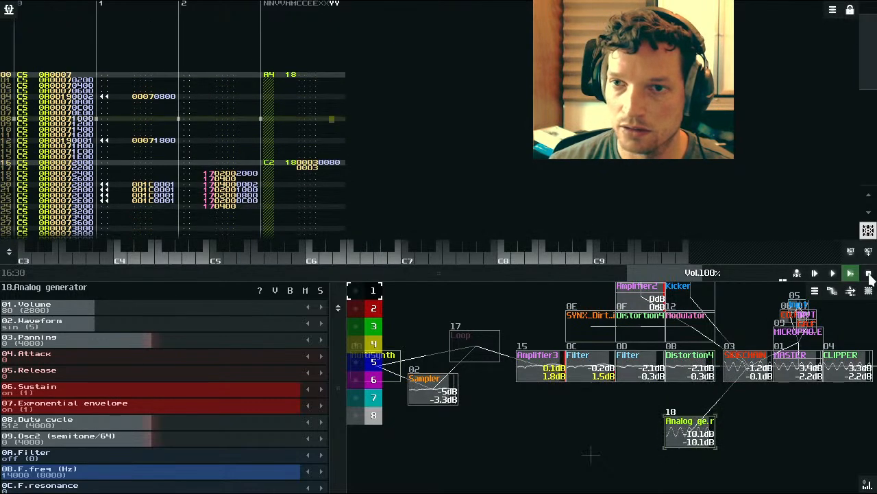
click(869, 273)
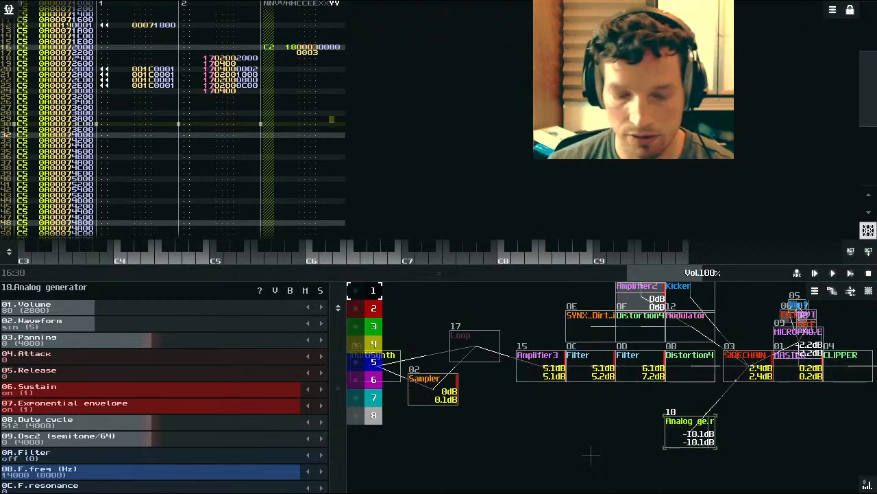
Step: Increase the slide speed at line 16 of track 3 to 0100 and play the pattern
scroll(465, 113, up, 3)
scroll(411, 110, up, 4)
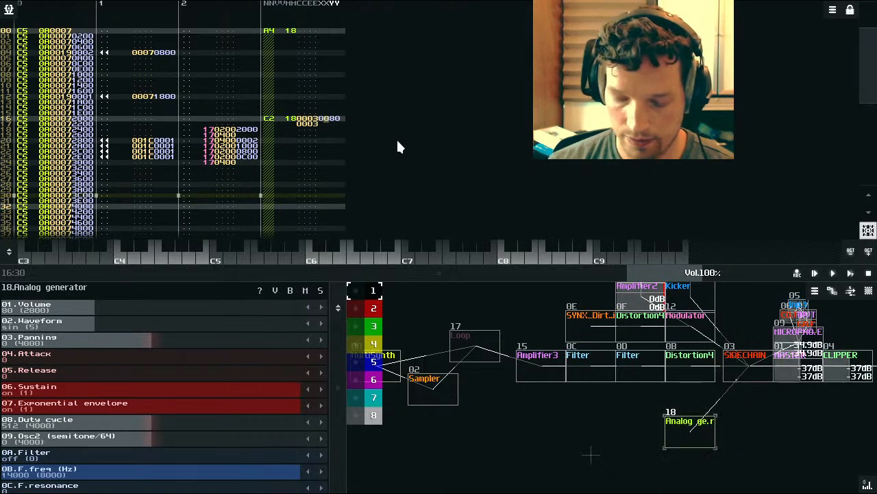
key(space)
text(1)
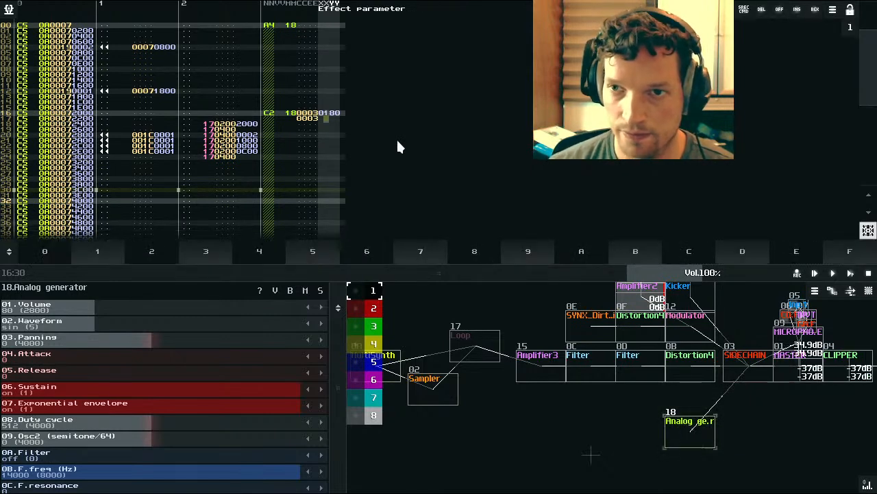
click(332, 113)
text(0)
click(851, 273)
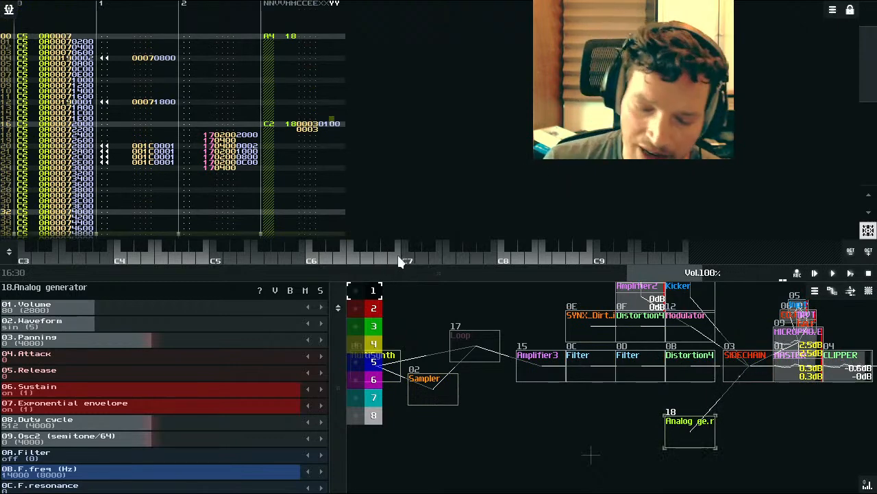
scroll(500, 393, down, 1)
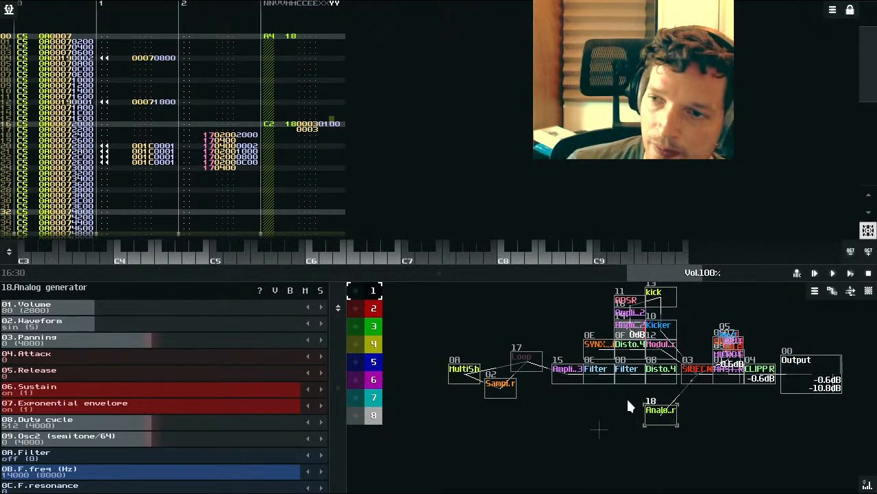
scroll(562, 428, down, 2)
scroll(569, 428, up, 3)
drag(568, 427, 689, 404)
scroll(690, 418, up, 1)
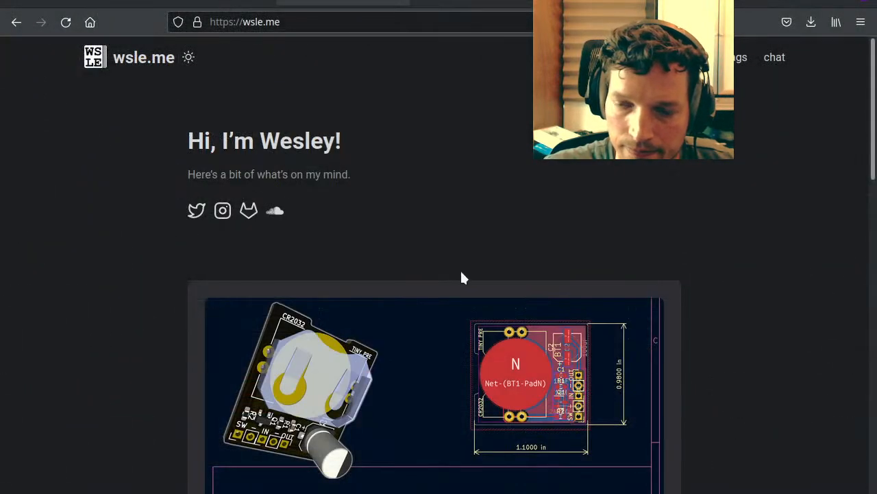
Step: Switch to the browser at wsle.me and open the post 'Dead Simple Piezo Mic Preamp for Acoustic Guitar (in progress)'
scroll(515, 195, down, 3)
scroll(731, 375, down, 5)
scroll(727, 369, up, 4)
scroll(720, 390, up, 2)
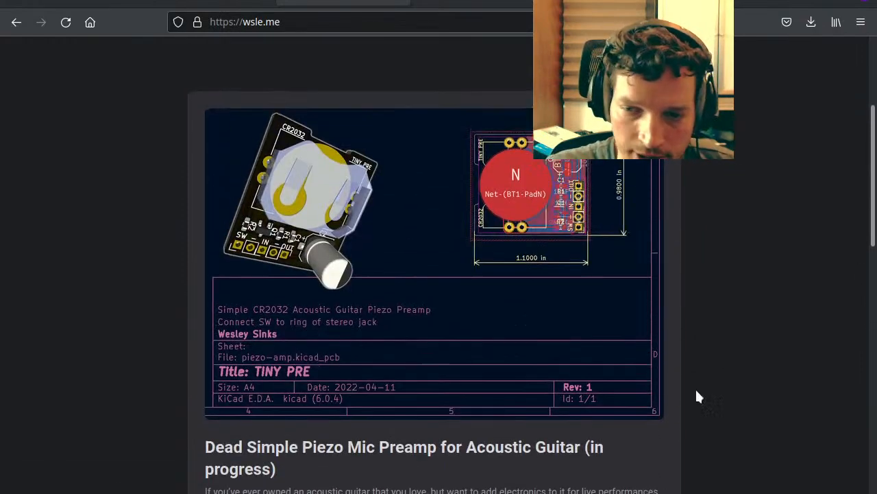
click(385, 459)
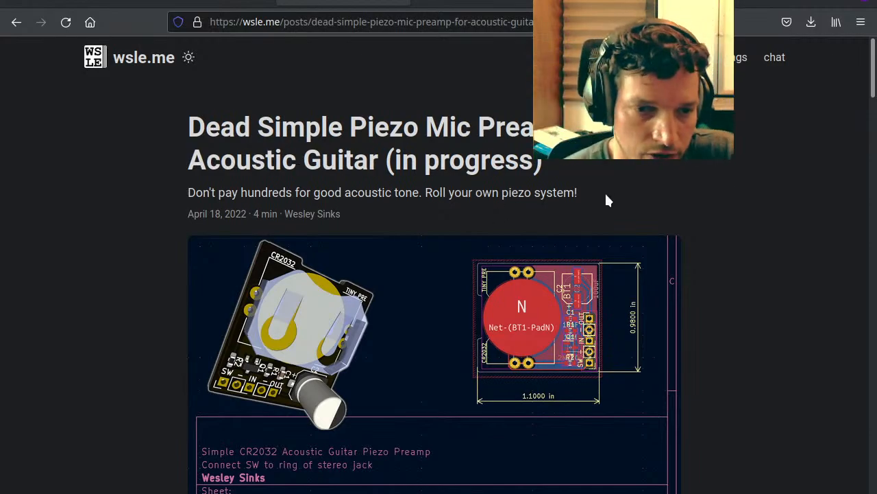
Step: Skim through the preamp article and examine the guitar pickup wiring photo and the cost discussion below it
scroll(603, 192, down, 15)
scroll(612, 220, down, 20)
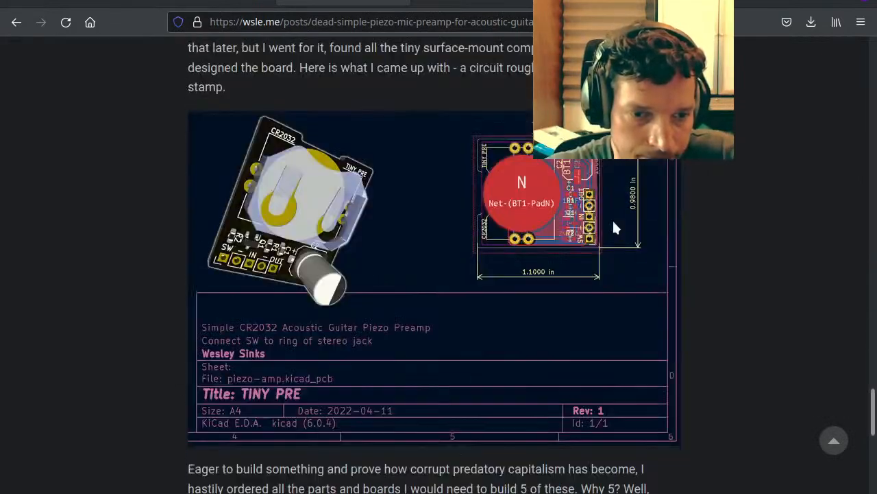
scroll(612, 219, down, 6)
scroll(613, 227, up, 12)
scroll(615, 227, up, 20)
scroll(615, 227, down, 4)
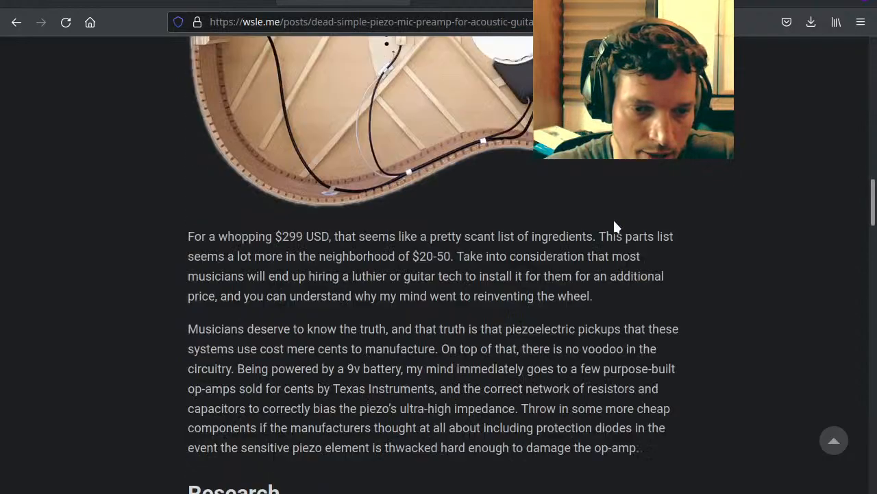
scroll(541, 192, up, 2)
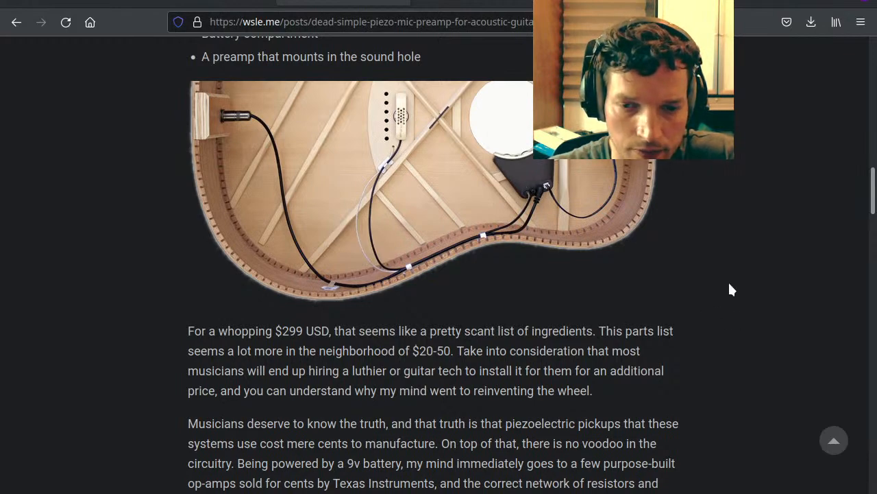
Step: Read on through the research part and examine the KiCad schematic in the Design section
scroll(729, 283, down, 5)
scroll(693, 333, down, 5)
scroll(688, 345, down, 3)
scroll(695, 303, down, 7)
scroll(528, 336, down, 6)
scroll(674, 359, up, 8)
scroll(522, 305, down, 2)
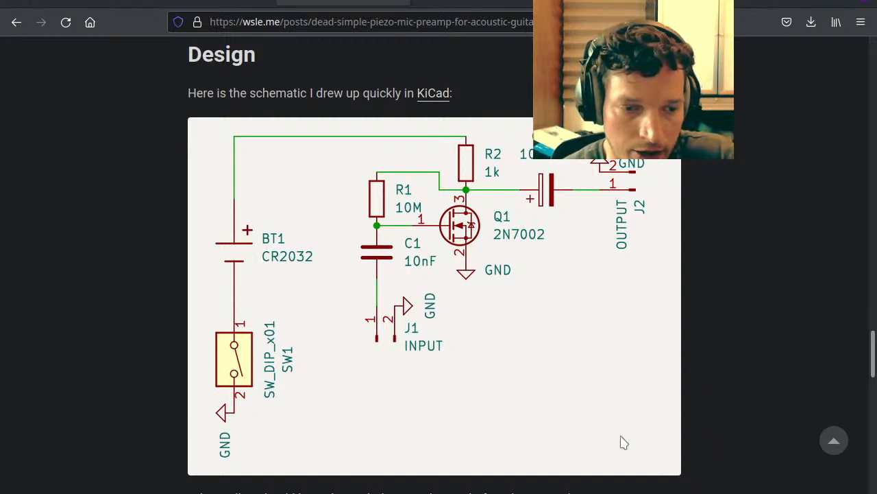
Step: Examine the TINY PRE board layout and read the article's closing notes on parts ordering and a second revision
scroll(624, 446, down, 5)
scroll(615, 421, down, 1)
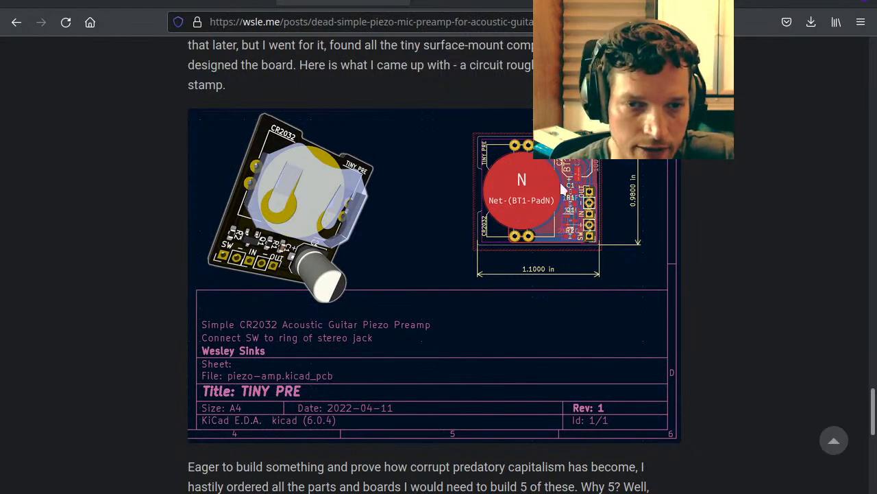
scroll(658, 295, down, 3)
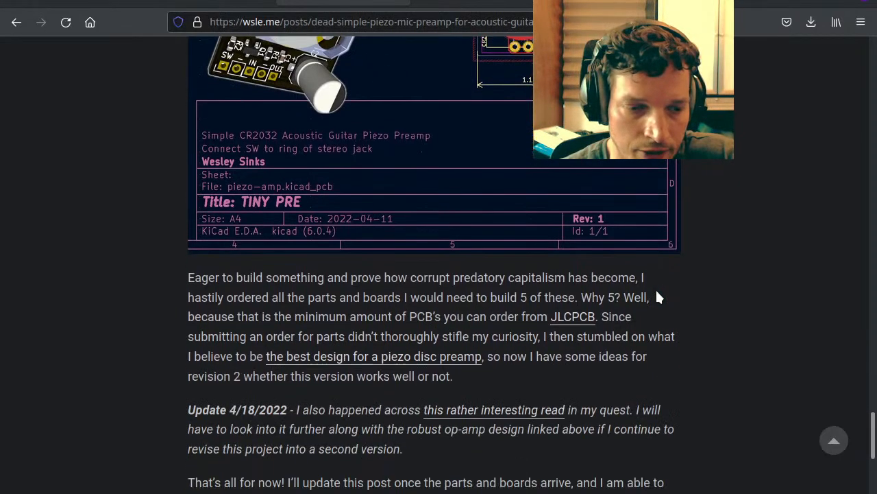
scroll(656, 295, down, 1)
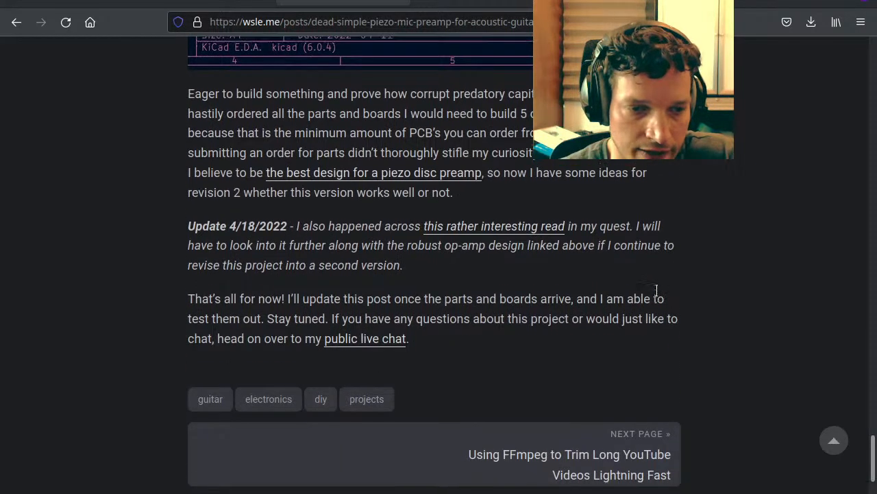
scroll(423, 274, up, 1)
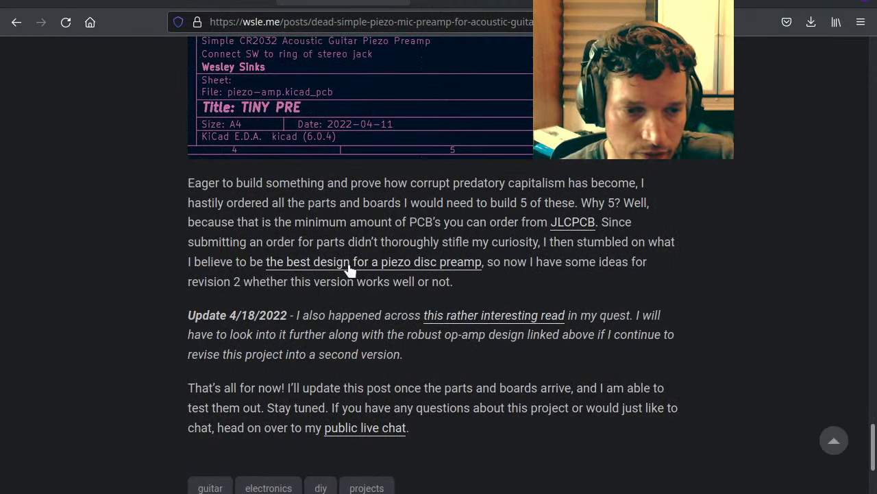
scroll(697, 362, up, 3)
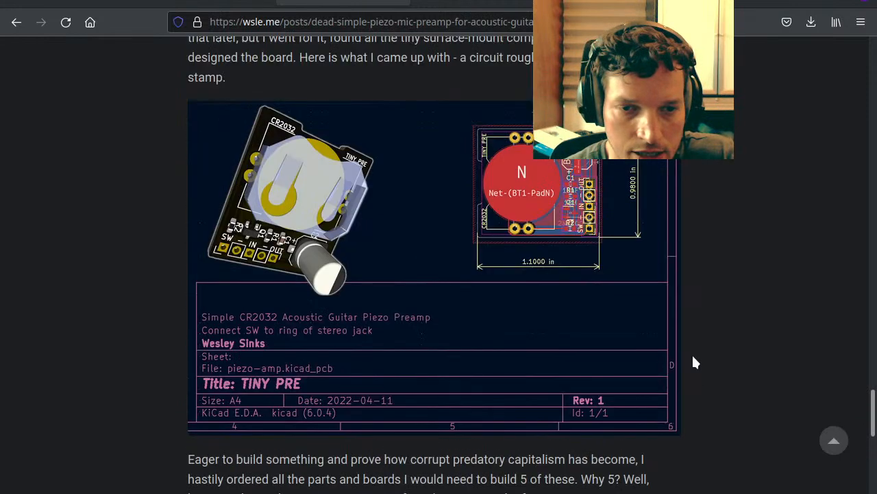
scroll(694, 362, up, 2)
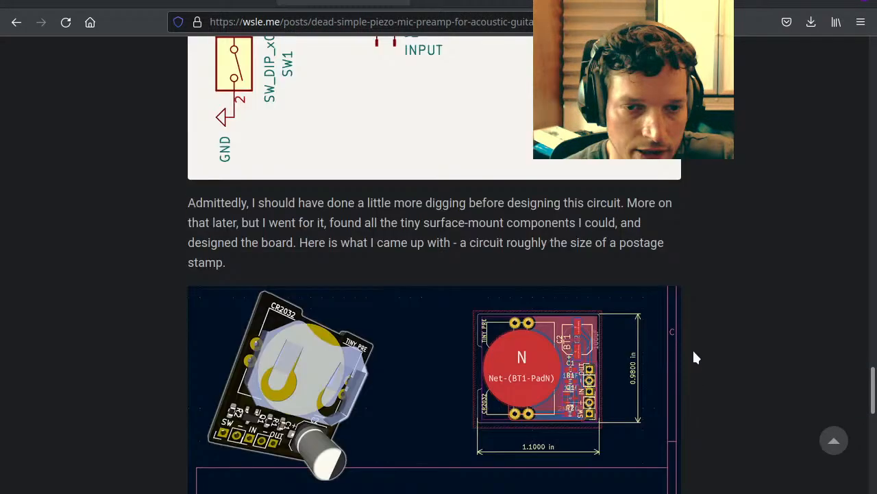
Step: Return to the article's Inspiration section and open the linked LR Baggs Anthem product page
scroll(694, 356, up, 5)
scroll(694, 356, up, 15)
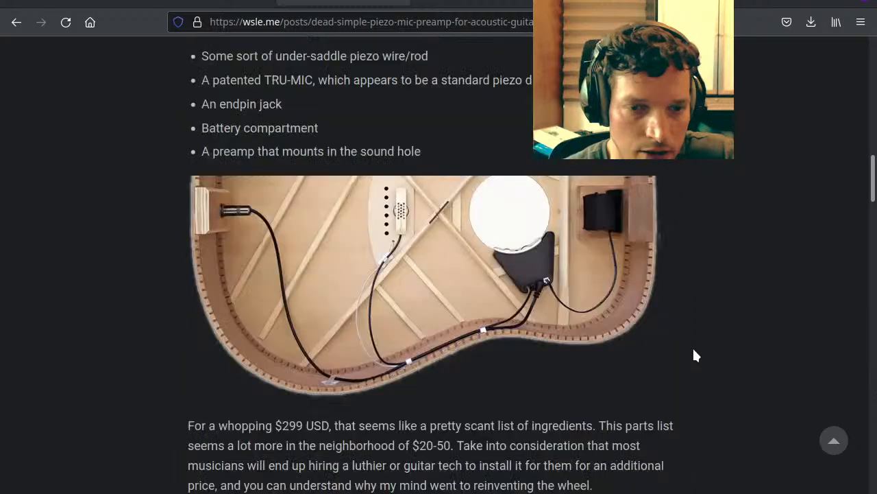
scroll(693, 347, down, 9)
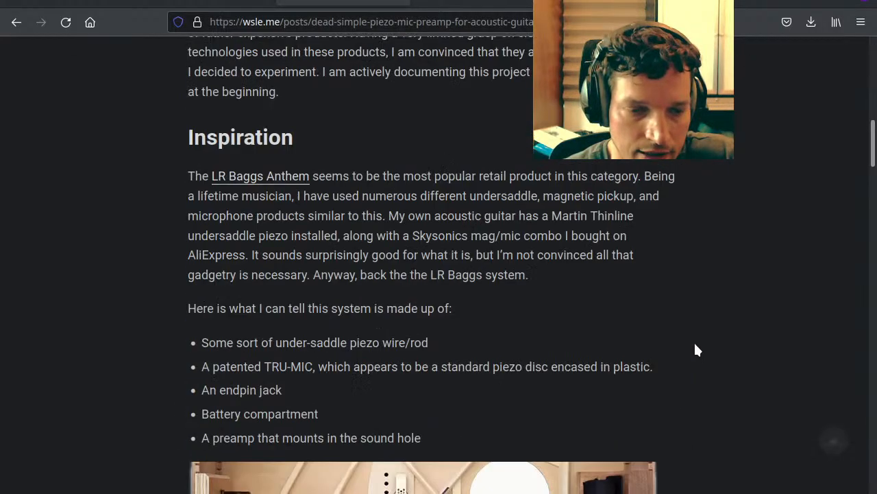
scroll(693, 346, up, 3)
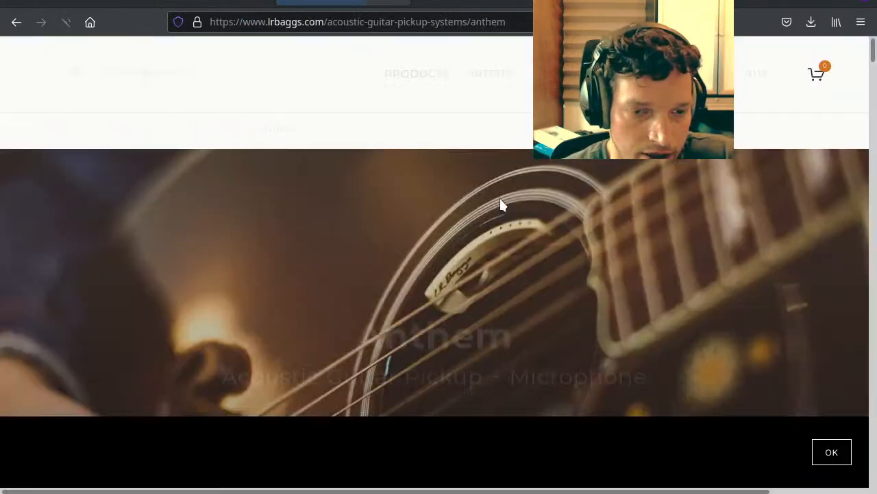
Step: Examine the Anthem product page for the system's components, price and purchase options
scroll(525, 261, down, 10)
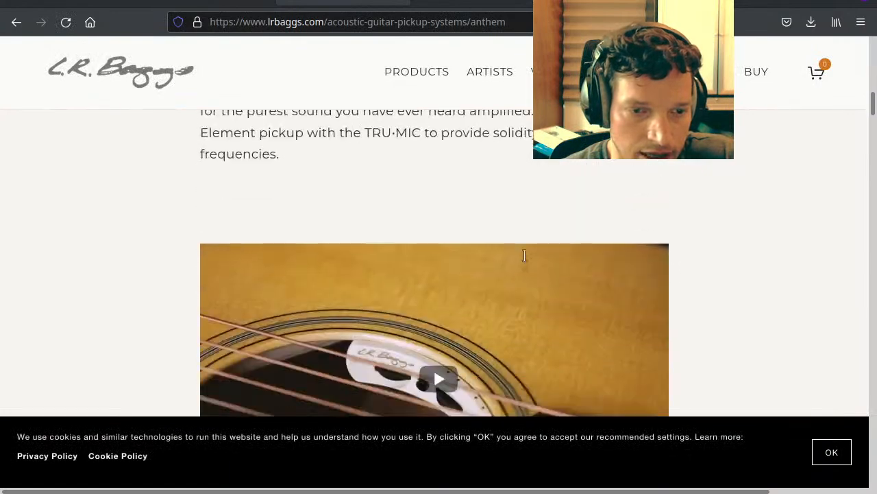
scroll(525, 261, down, 8)
scroll(525, 261, up, 2)
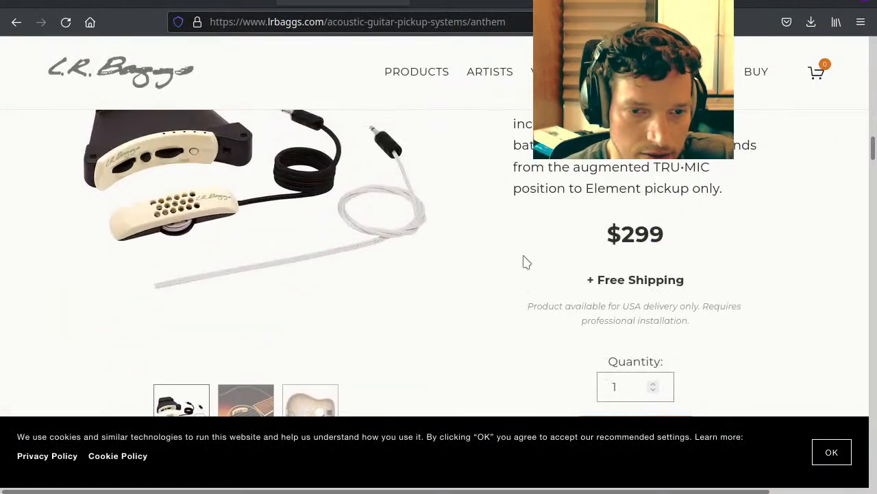
scroll(296, 235, up, 1)
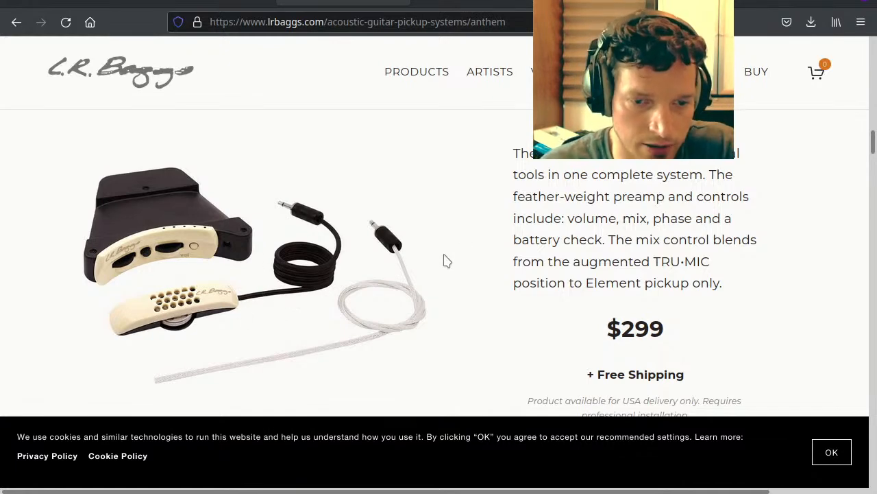
scroll(444, 261, down, 4)
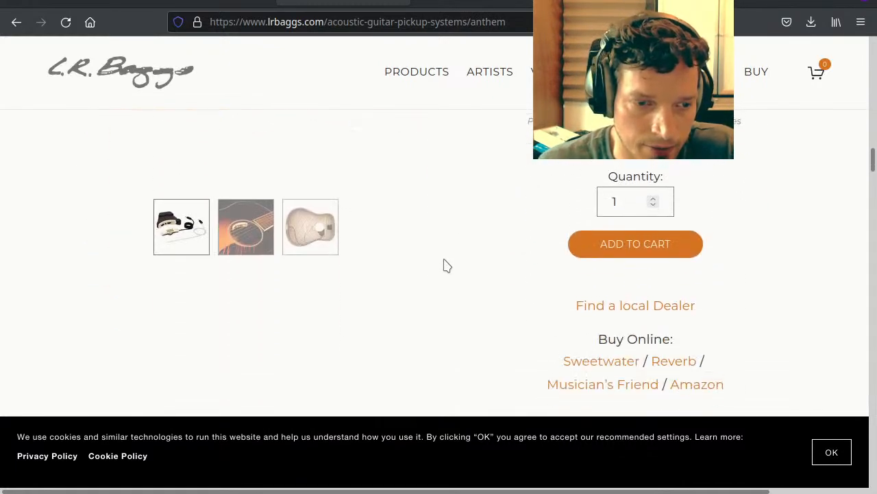
scroll(443, 262, up, 3)
scroll(444, 267, up, 15)
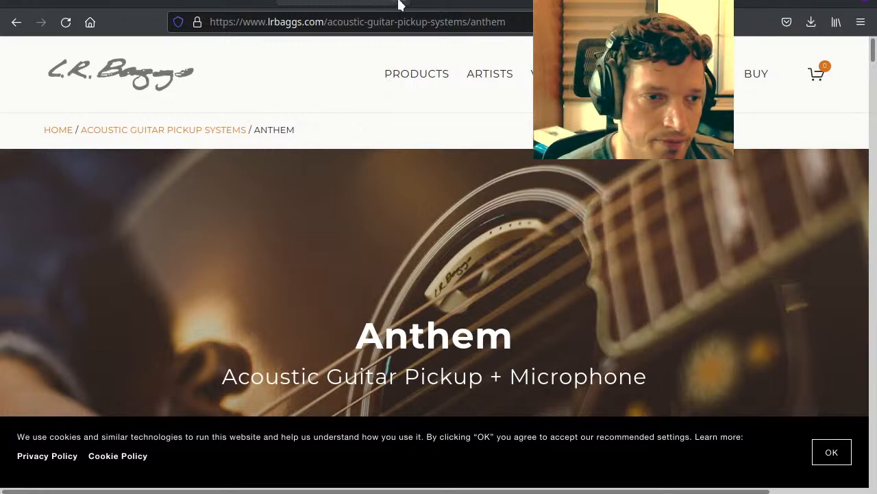
Step: Go back to the piezo preamp article, skim back up to its title and select its web address
click(17, 22)
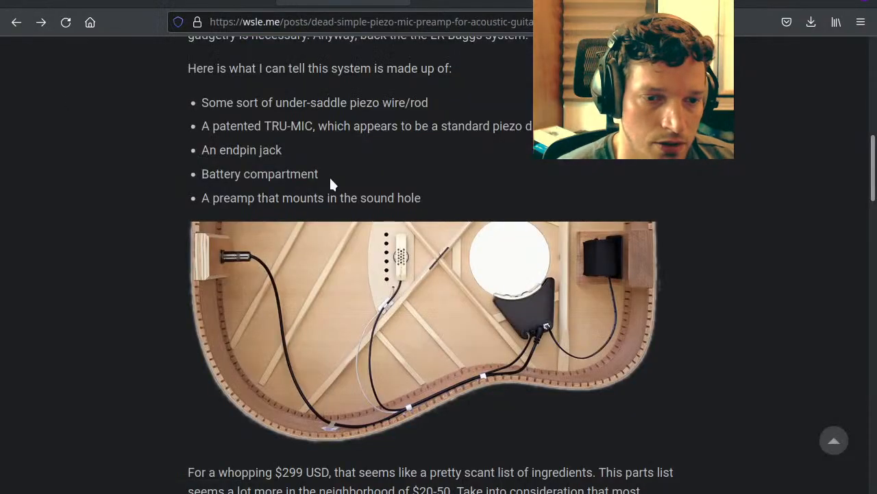
scroll(330, 184, down, 12)
scroll(327, 183, up, 5)
scroll(327, 183, up, 10)
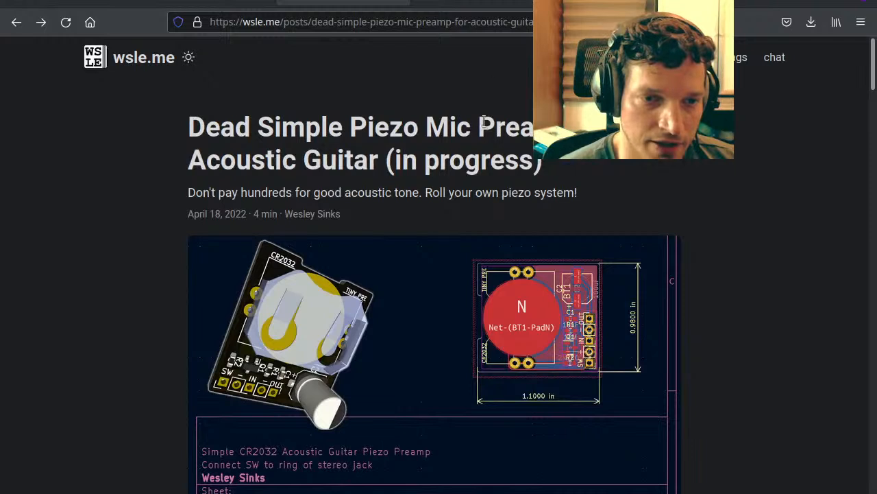
click(370, 21)
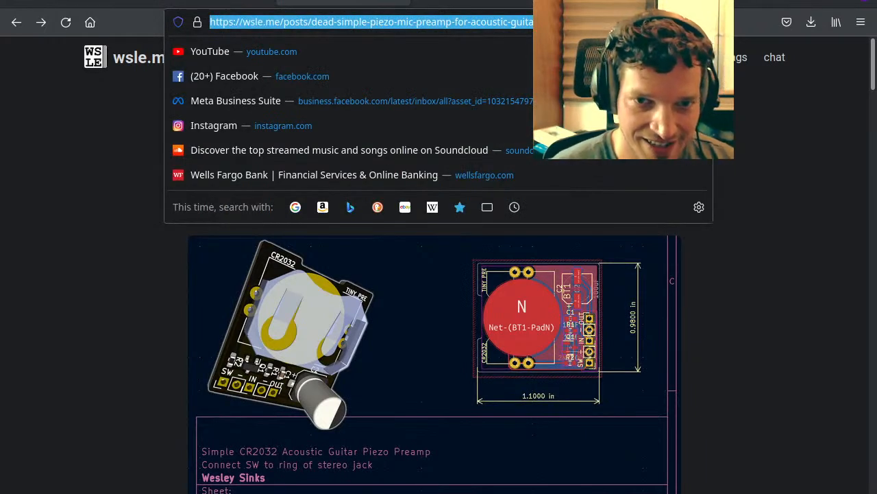
Step: Leave the article's address as is, switch to the SYNX SoundCloud profile and skim its recent tracks
key(alt+Tab)
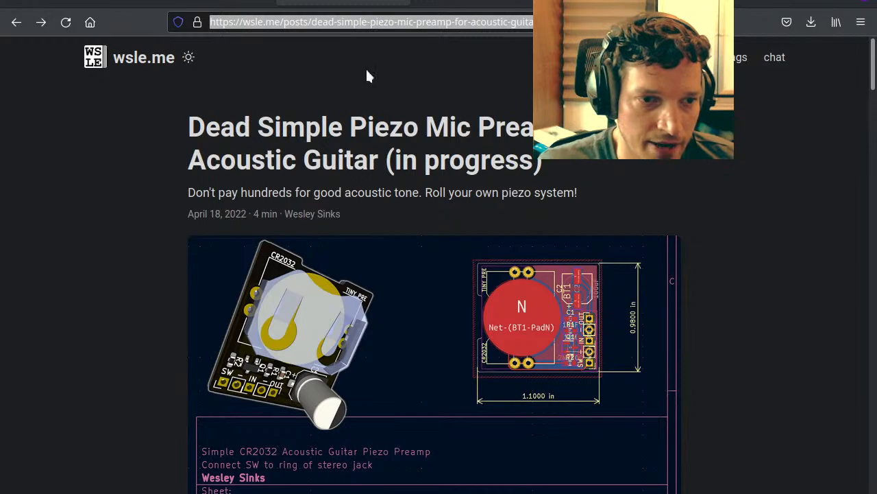
click(793, 175)
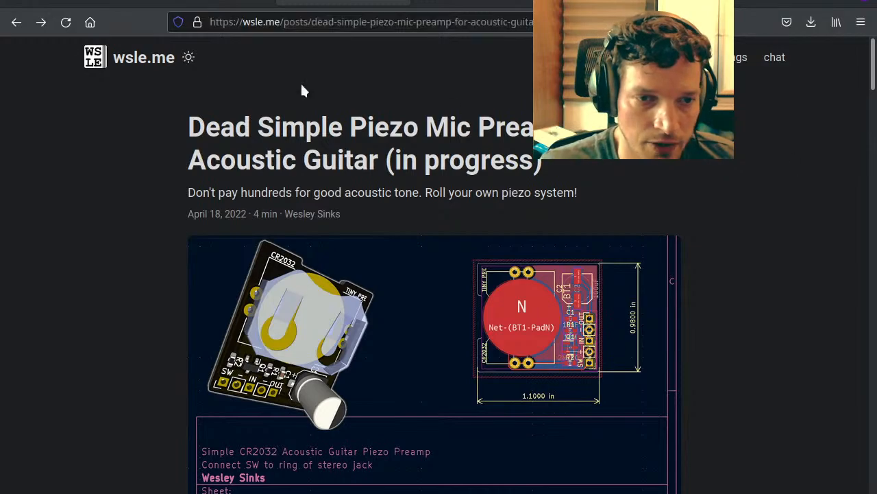
click(216, 5)
scroll(329, 257, down, 10)
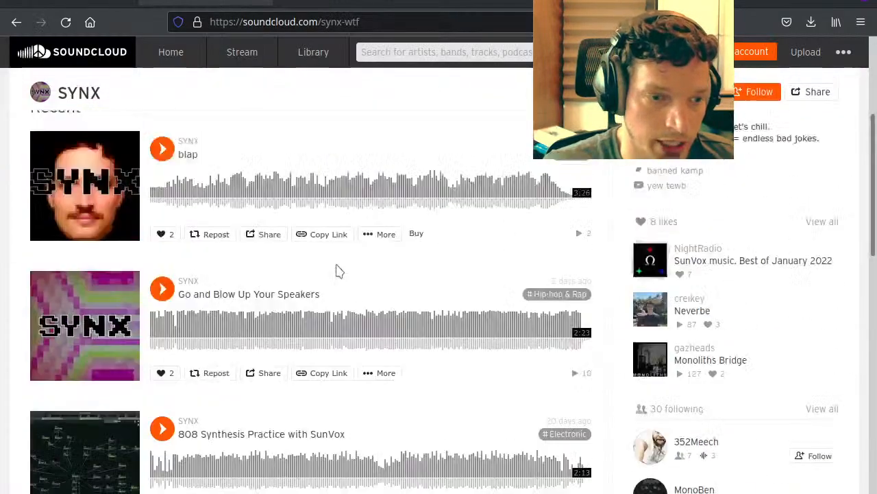
scroll(337, 269, up, 2)
scroll(339, 268, down, 2)
scroll(338, 268, up, 10)
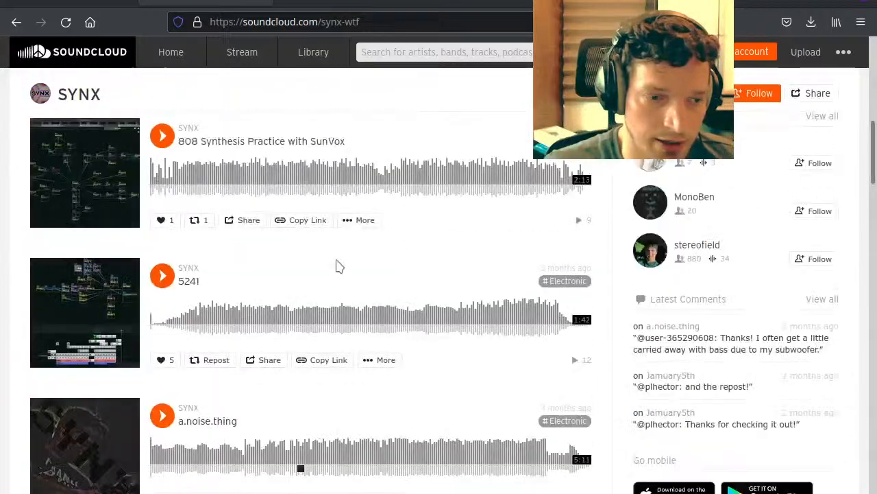
Step: Look over the Bandcamp page for the track blap, comparing it with the SYNX SoundCloud profile
click(77, 3)
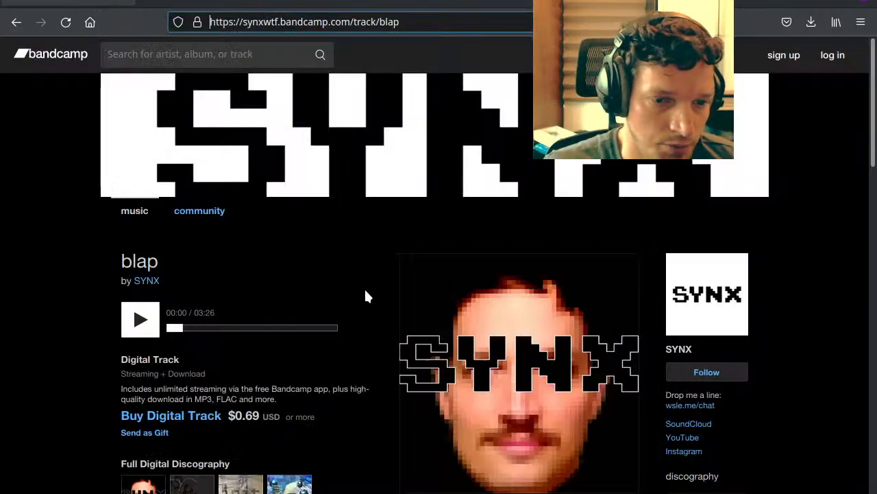
scroll(366, 295, down, 5)
scroll(366, 296, up, 5)
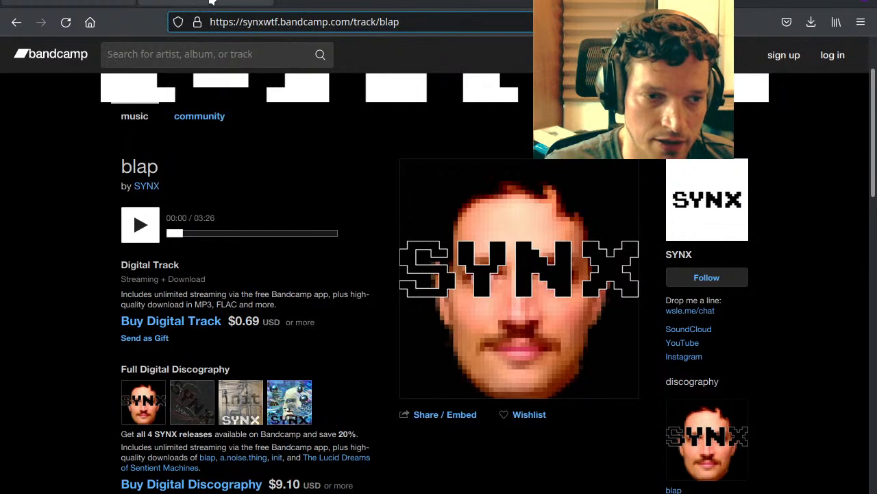
click(213, 2)
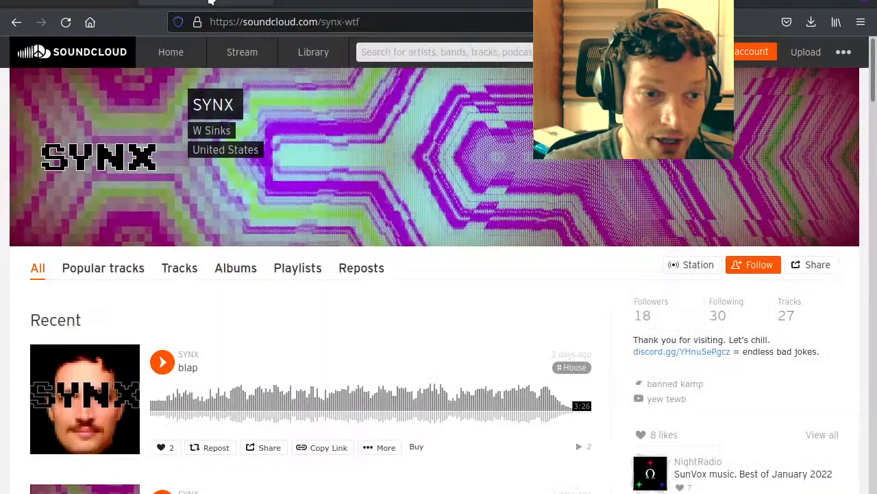
click(97, 3)
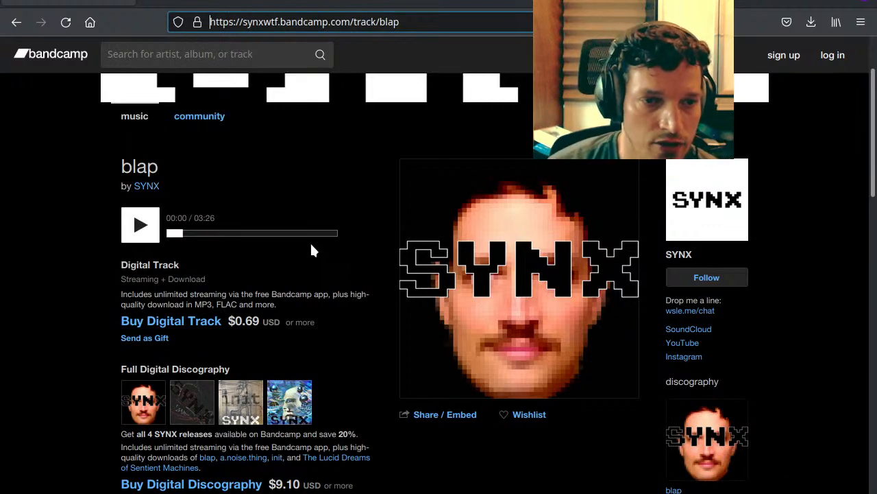
Step: Return to the piezo preamp article and open the LR Baggs Anthem link in its Inspiration section
click(336, 3)
scroll(638, 291, down, 10)
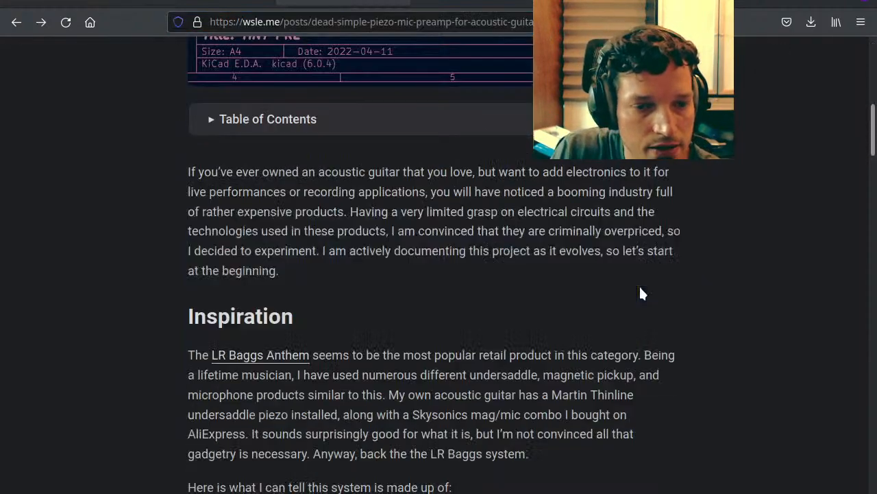
scroll(633, 285, down, 5)
scroll(605, 288, up, 10)
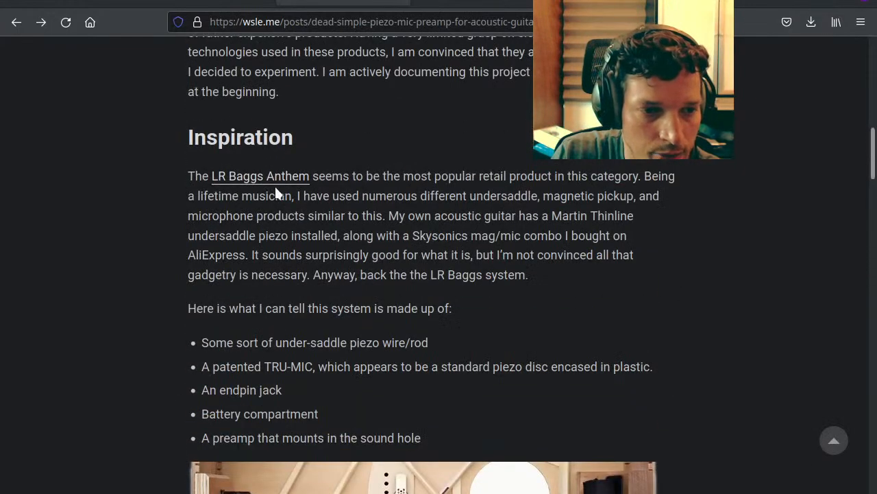
click(275, 179)
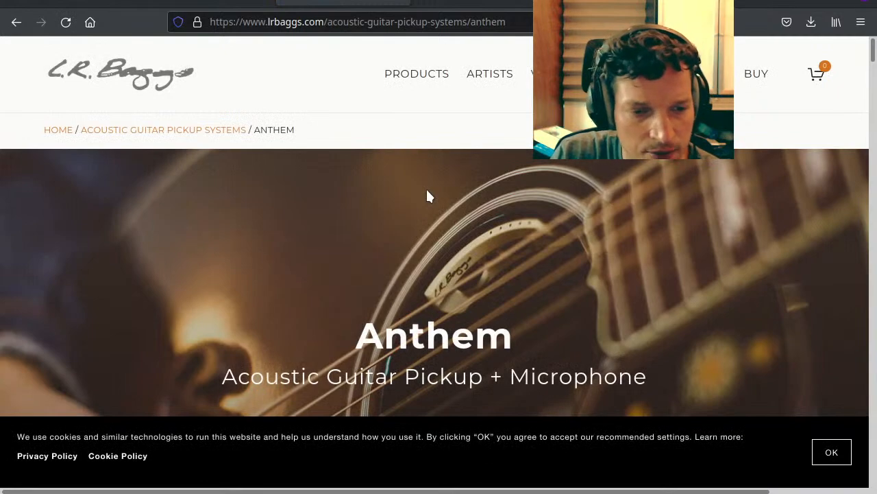
Step: Examine the Anthem's pictured components, description, price and online purchase options
scroll(427, 196, down, 3)
scroll(427, 191, down, 10)
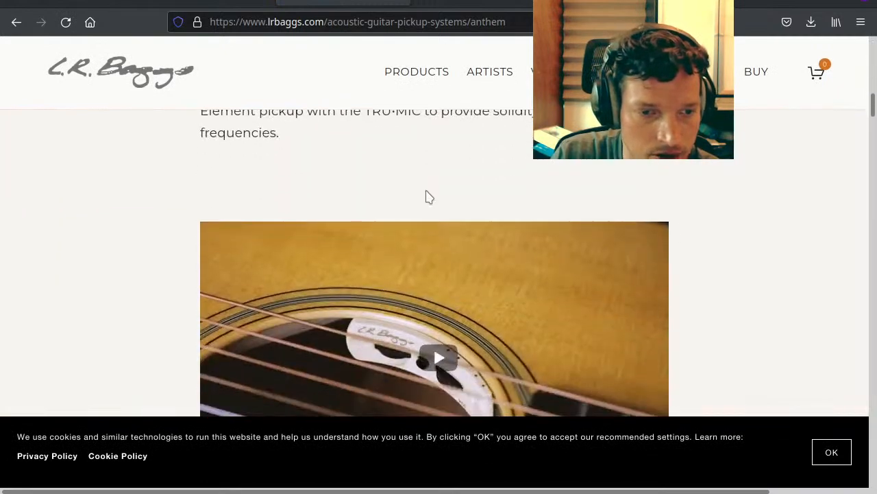
scroll(427, 197, down, 5)
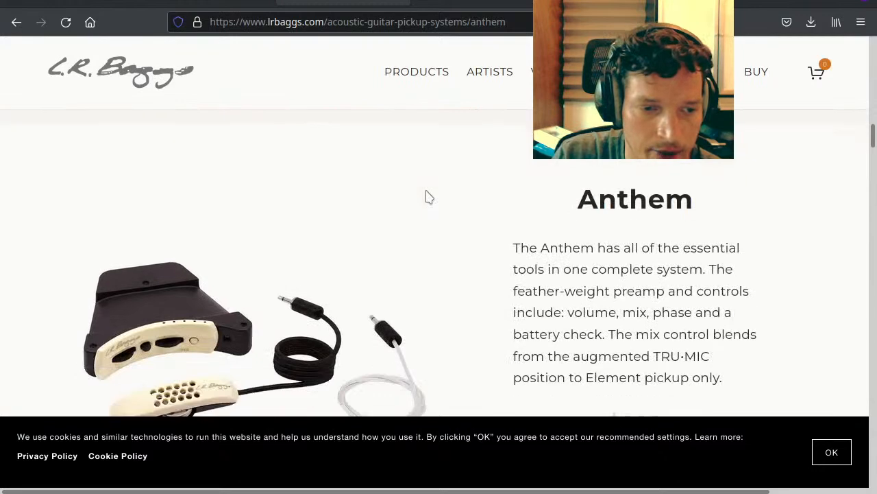
scroll(425, 199, down, 2)
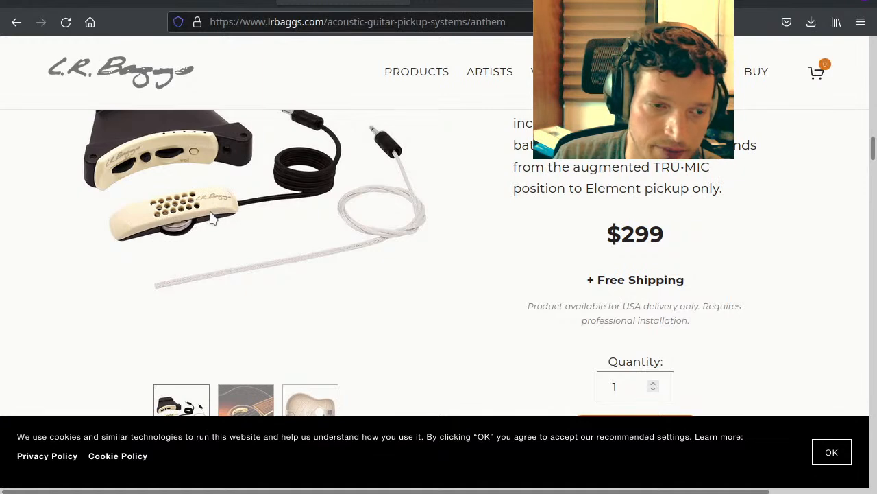
scroll(391, 308, up, 3)
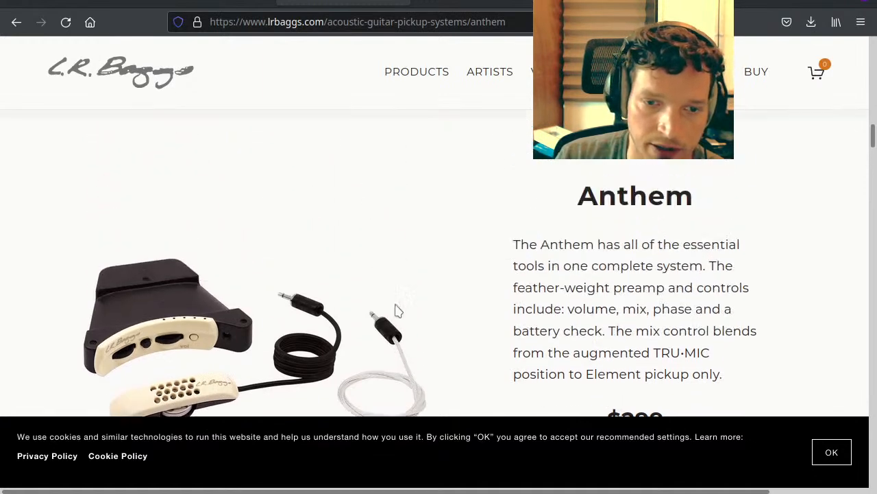
scroll(686, 316, down, 2)
drag(656, 263, 710, 263)
click(199, 262)
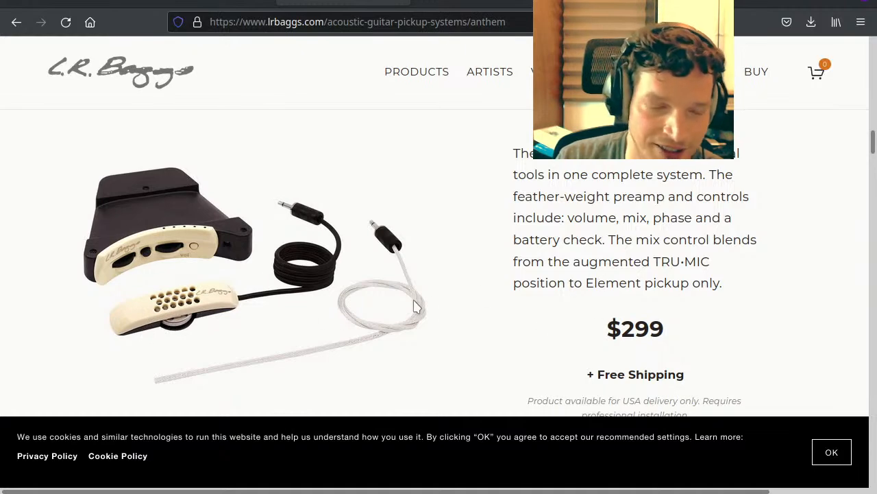
scroll(267, 274, down, 4)
scroll(329, 312, down, 1)
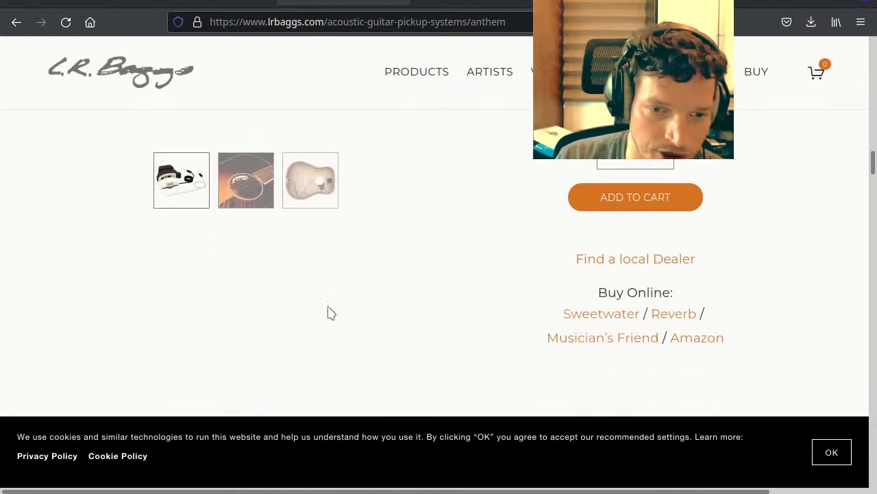
Step: Read the Anthem's feature list and examine the Anthem SL's components, description and price
scroll(329, 312, down, 10)
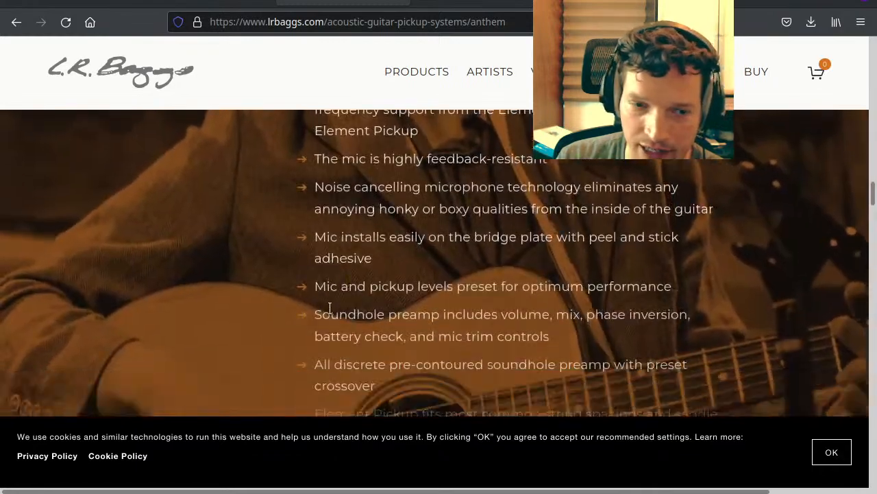
scroll(329, 310, down, 6)
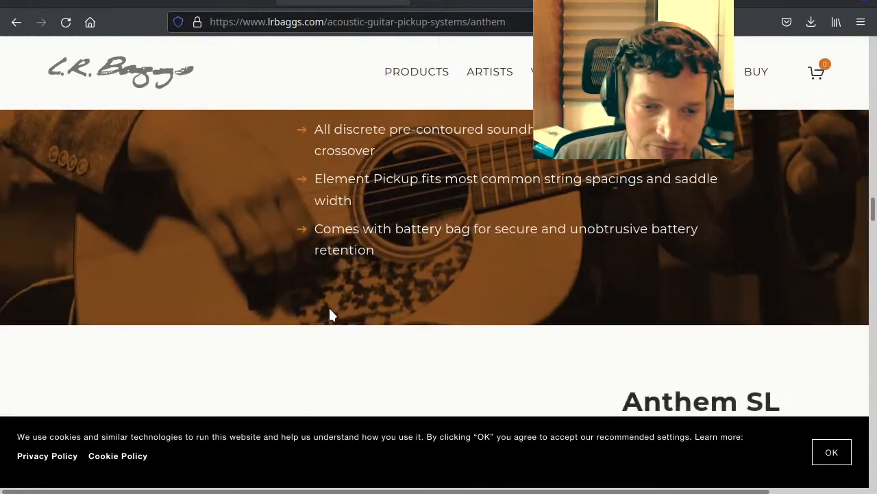
scroll(329, 314, down, 4)
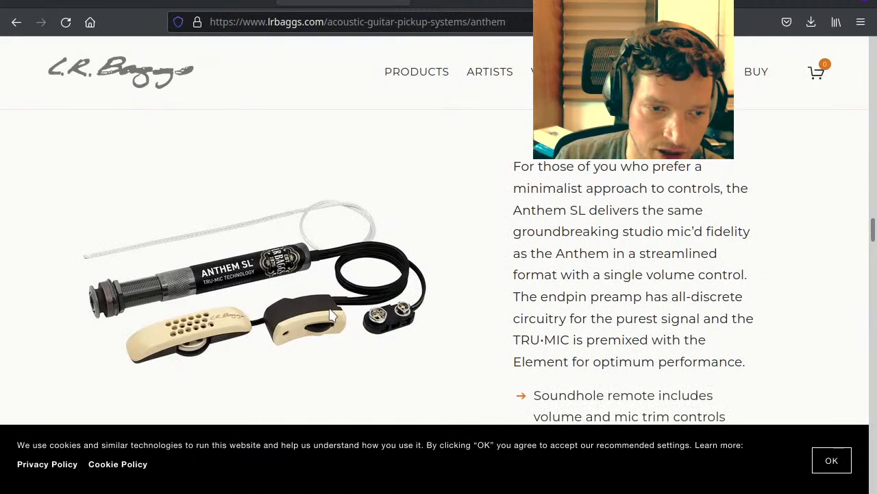
scroll(333, 315, down, 2)
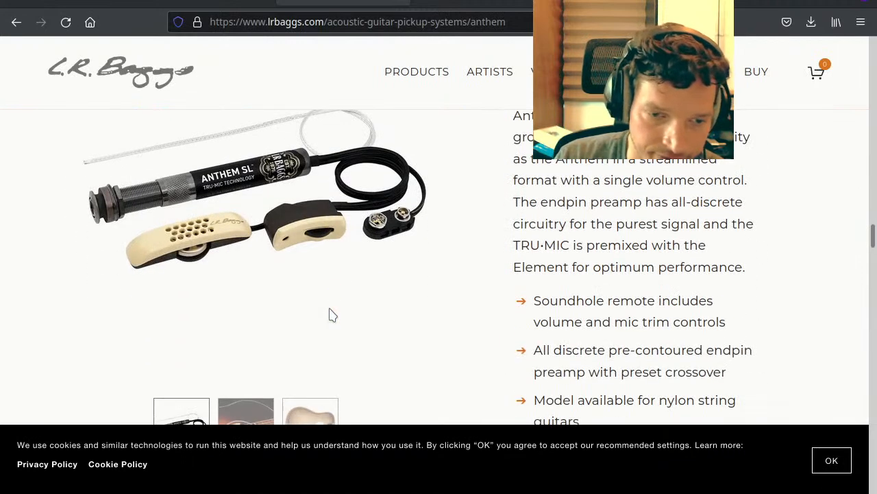
scroll(330, 314, down, 4)
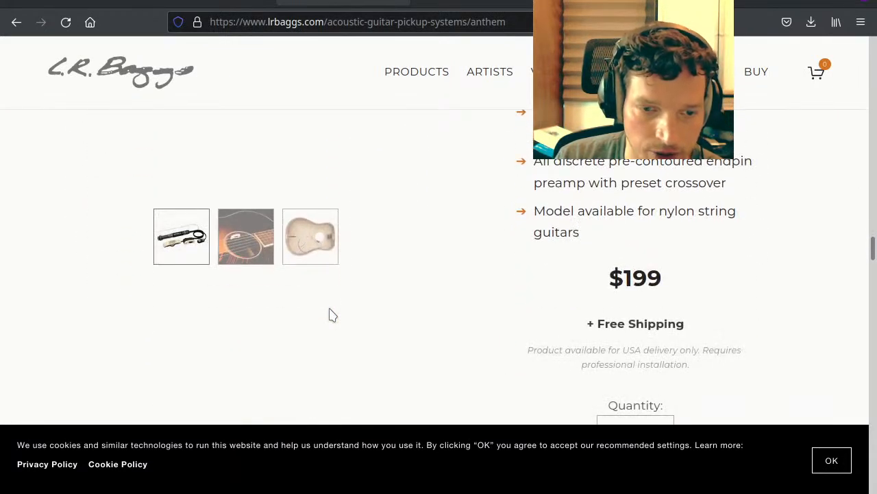
scroll(368, 342, up, 20)
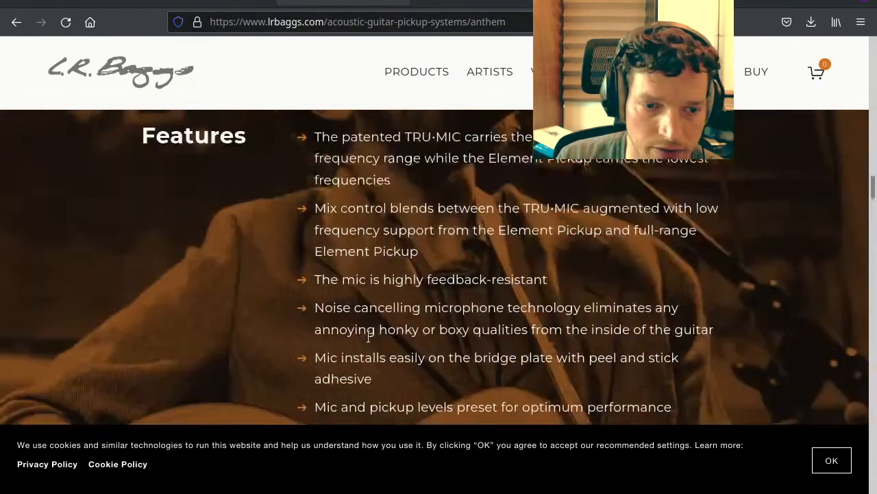
scroll(369, 342, up, 15)
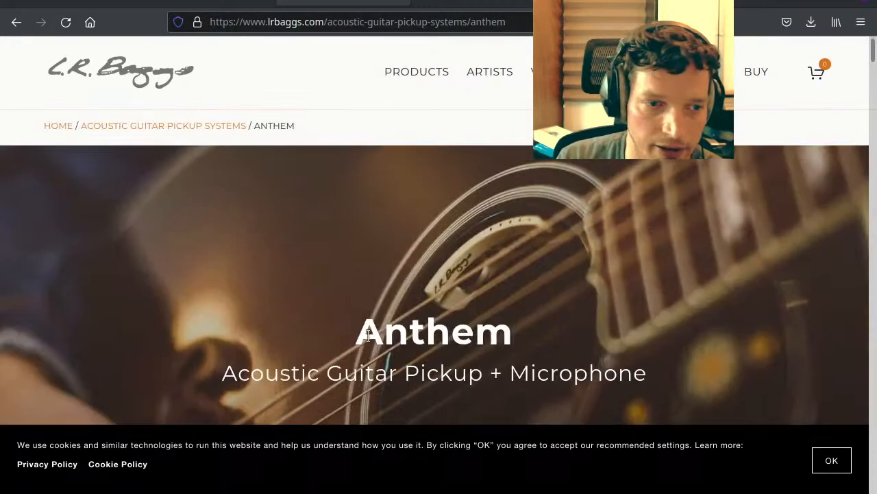
Step: Go back to the top of the piezo preamp article and open the site's chat page
click(17, 22)
scroll(110, 288, up, 10)
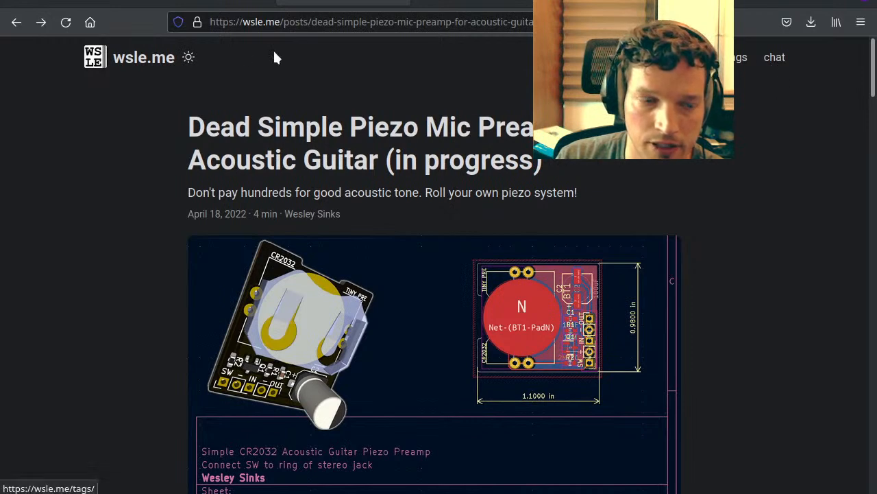
click(774, 62)
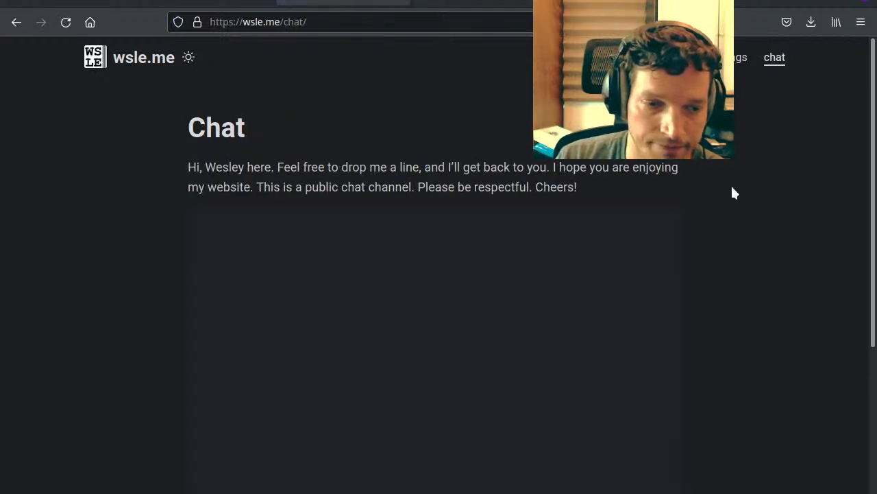
Step: Look through the public chat channel's messages and open the option to talk as anonymous
scroll(732, 190, down, 2)
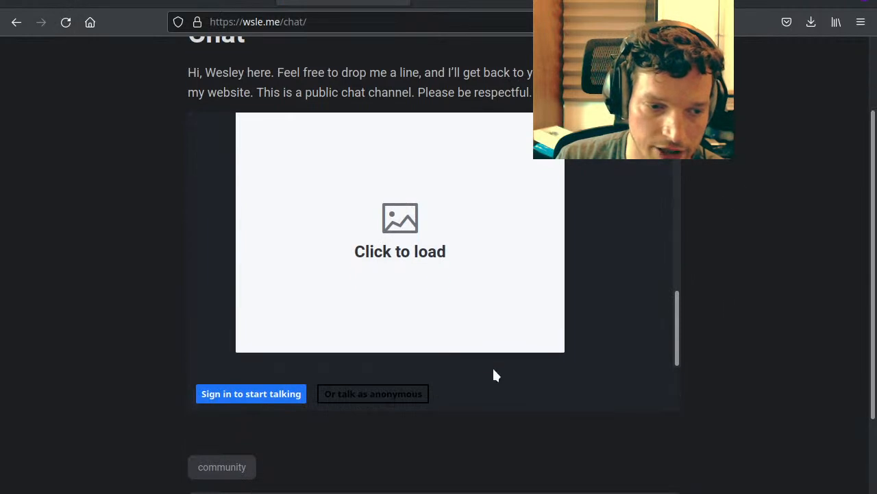
scroll(601, 296, up, 10)
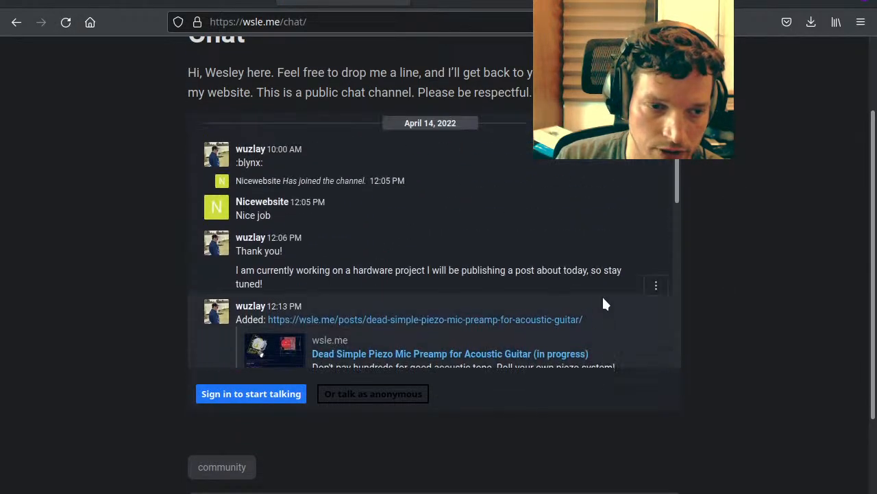
scroll(603, 296, down, 10)
scroll(603, 297, up, 10)
scroll(603, 297, down, 1)
scroll(603, 305, down, 5)
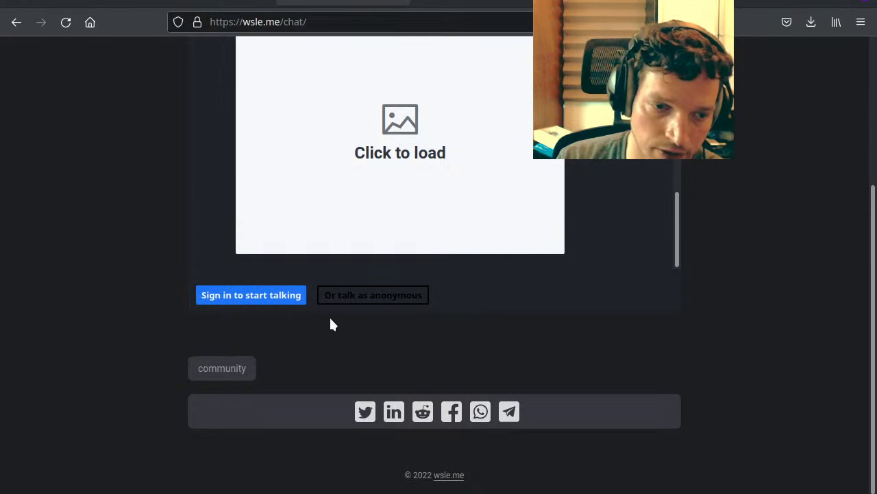
click(378, 302)
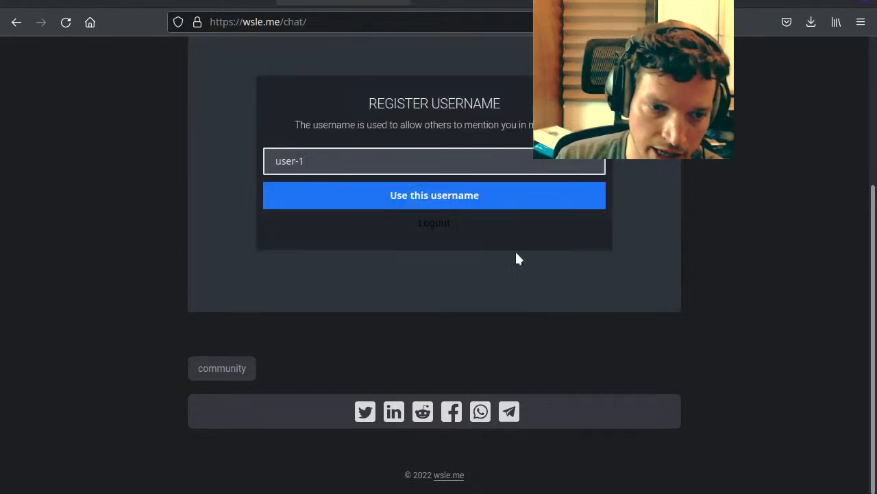
scroll(617, 309, up, 5)
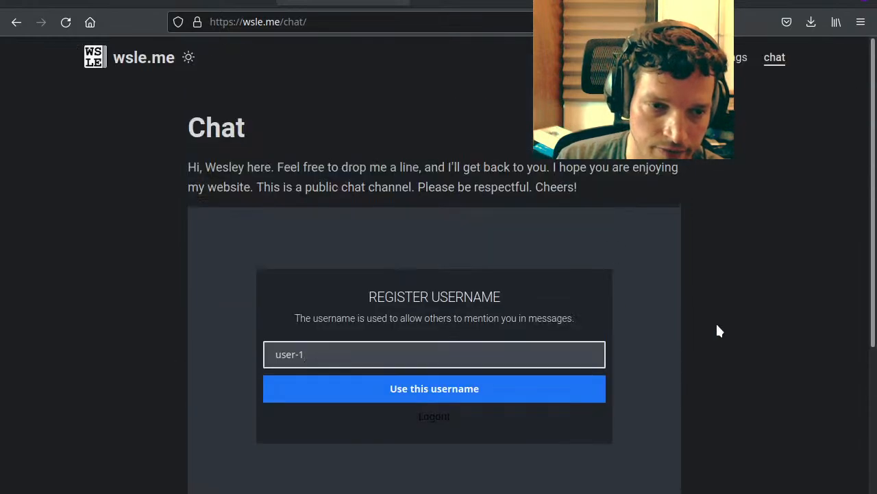
Step: Open the wsle.me home page and glance over its featured post
click(132, 63)
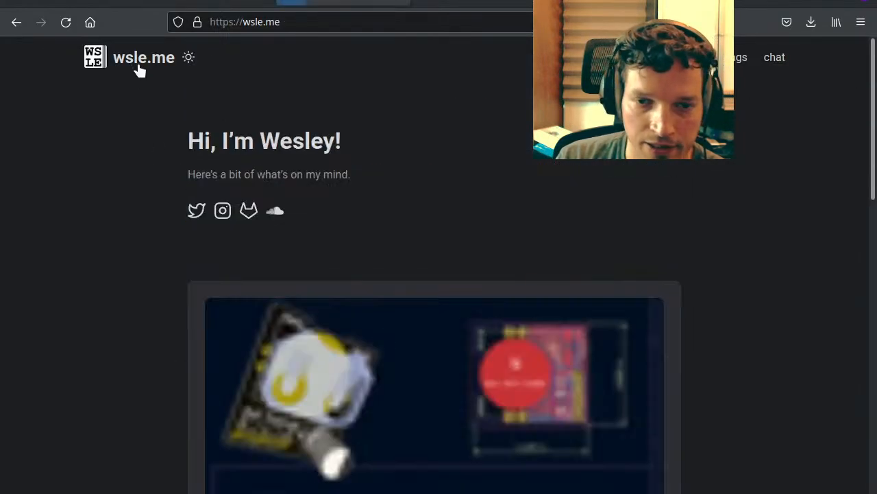
scroll(501, 156, down, 3)
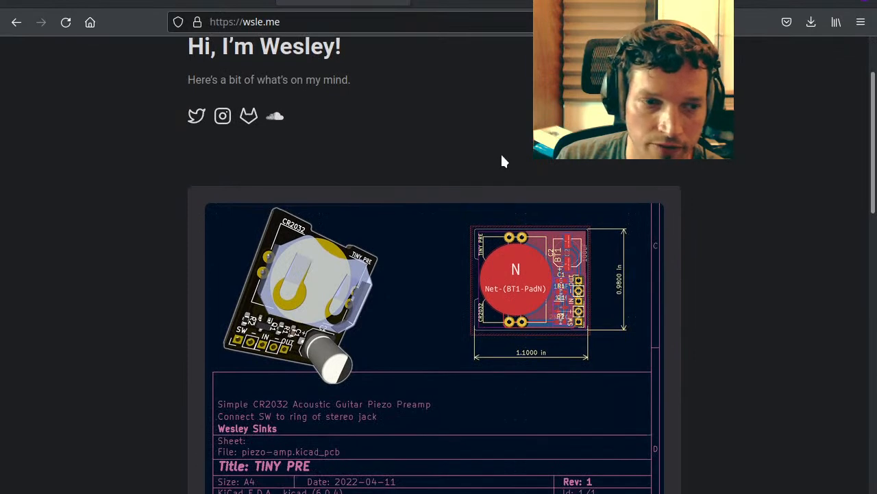
scroll(501, 161, up, 3)
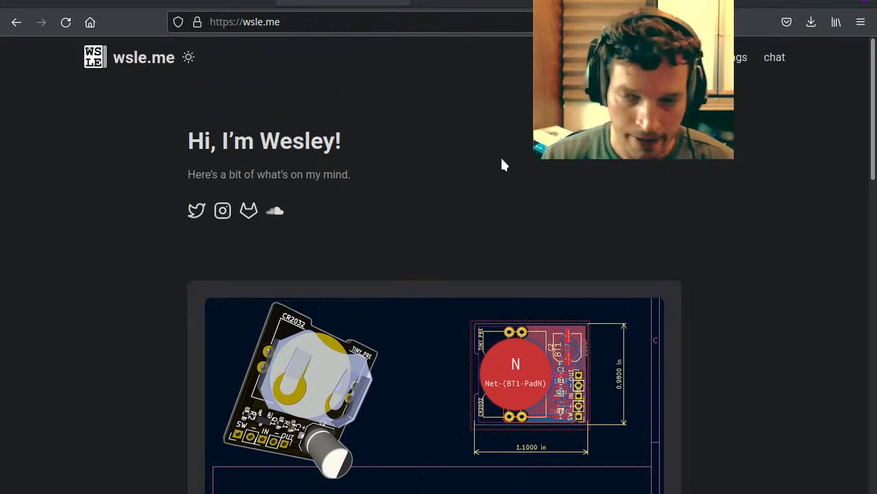